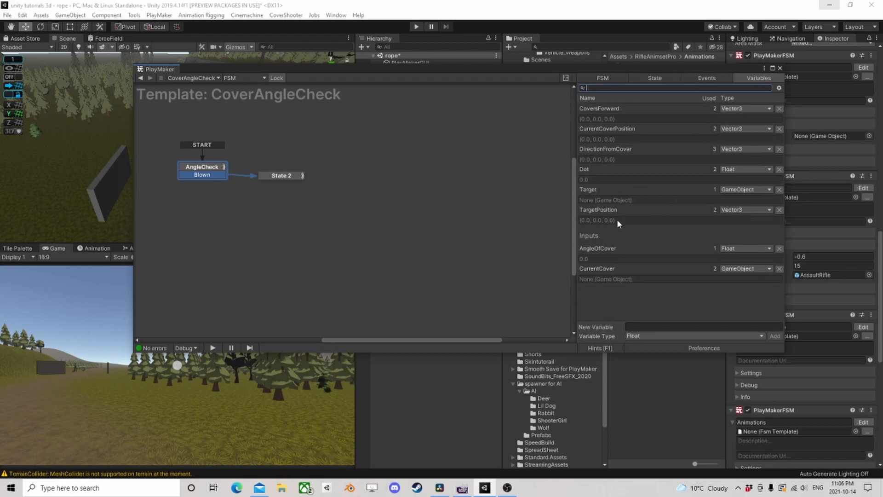
- Mark the Target variable as an input of the CoverAngleCheck template and return to the CrazyGirl Ai Action FSM
click(594, 192)
click(628, 327)
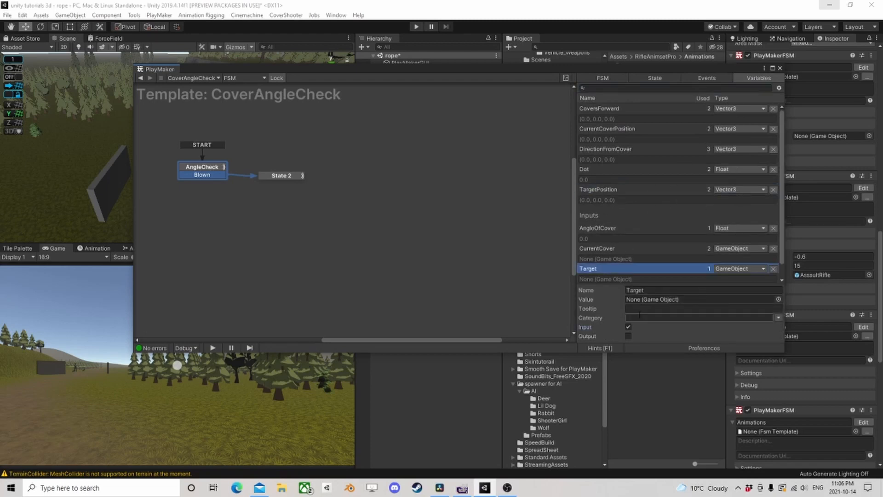
click(141, 79)
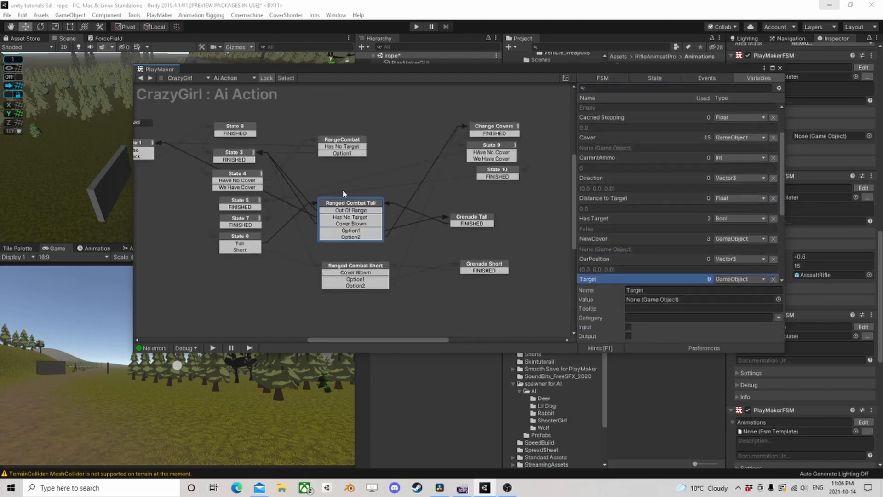
- In the Ranged Combat Tall state, assign the Target variable to the Target input of the CoverAngleCheck Run FSM action
scroll(644, 221, down, 3)
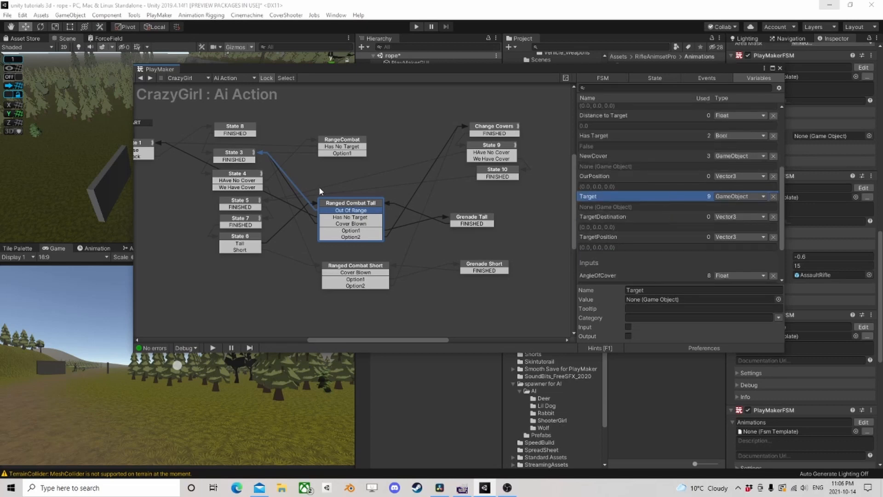
click(342, 206)
scroll(646, 234, down, 4)
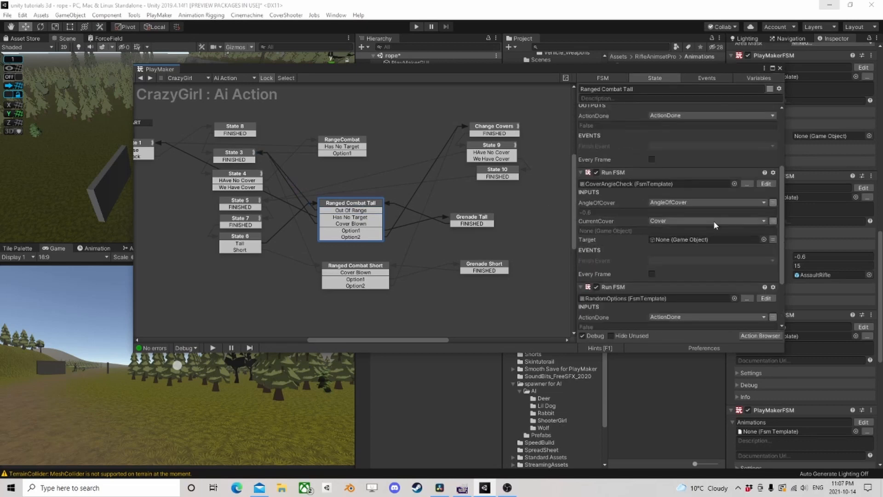
click(728, 238)
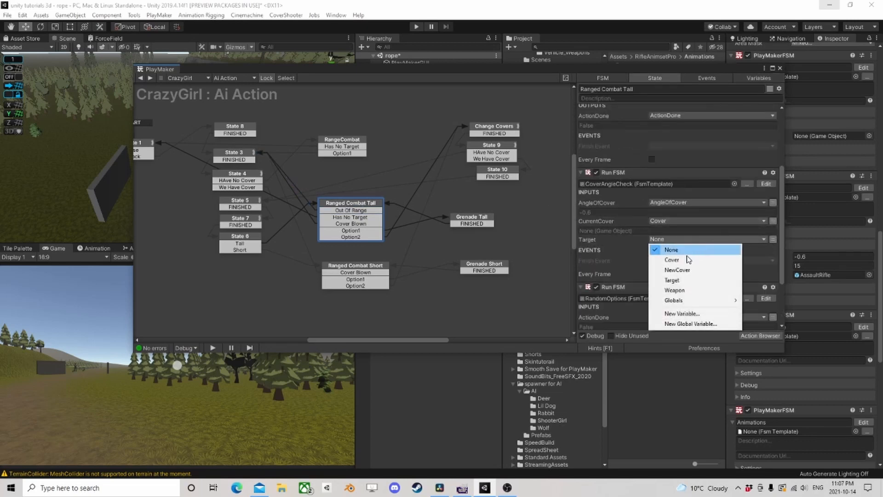
click(681, 281)
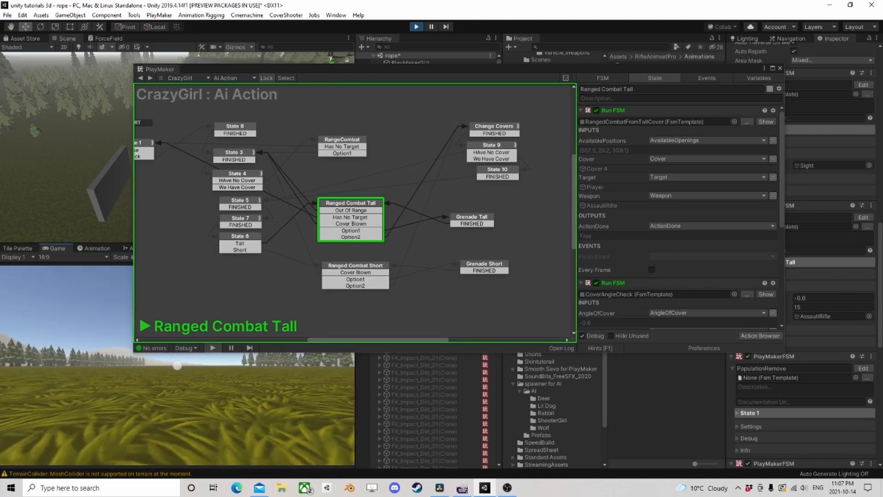
- Move the PlayMaker window aside and watch the character at its cover in the scene while the game runs
drag(405, 74, 536, 138)
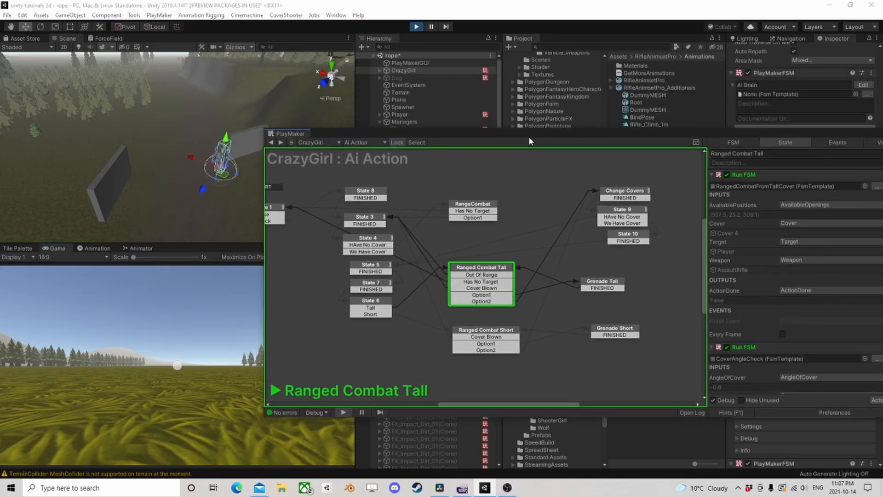
middle_drag(191, 165, 170, 169)
alt+drag(130, 165, 238, 165)
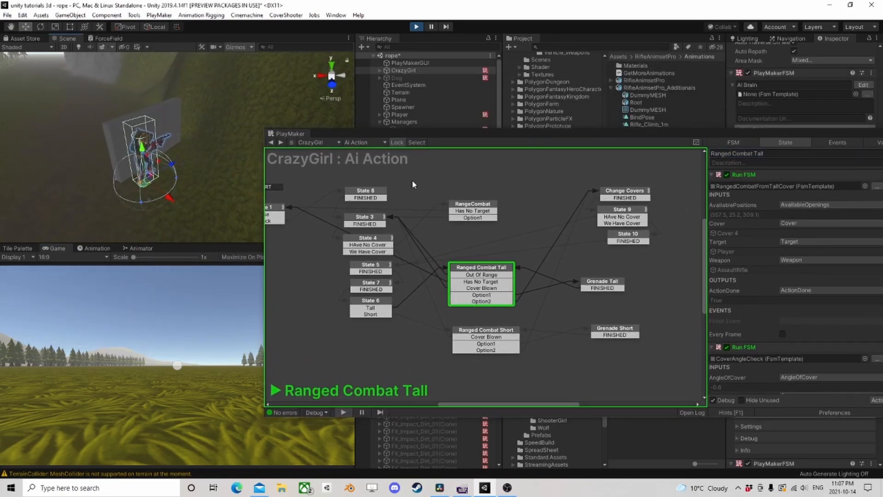
- Open the running CoverAngleCheck FSM and inspect the Get Position actions for the current cover and the target
click(865, 358)
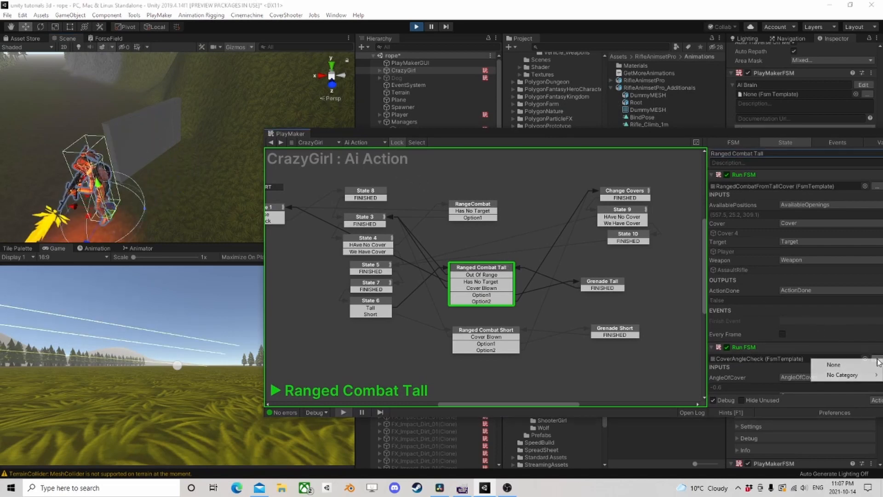
drag(751, 133, 586, 49)
click(734, 274)
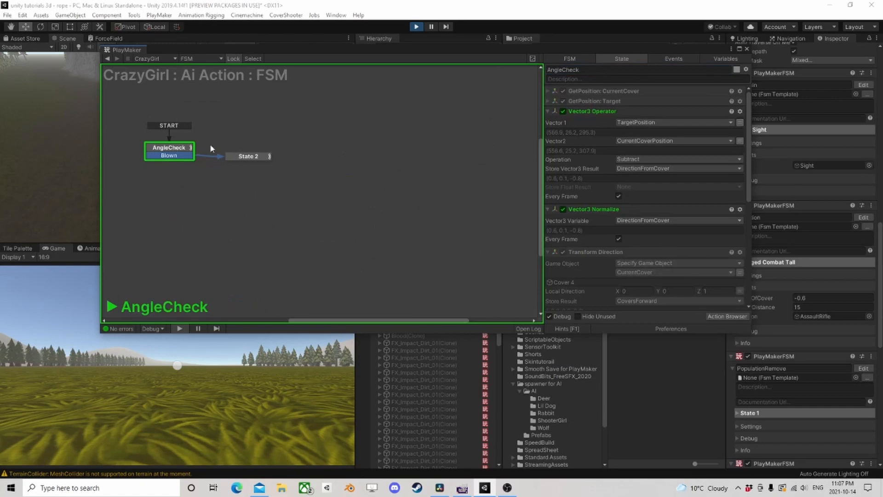
click(548, 91)
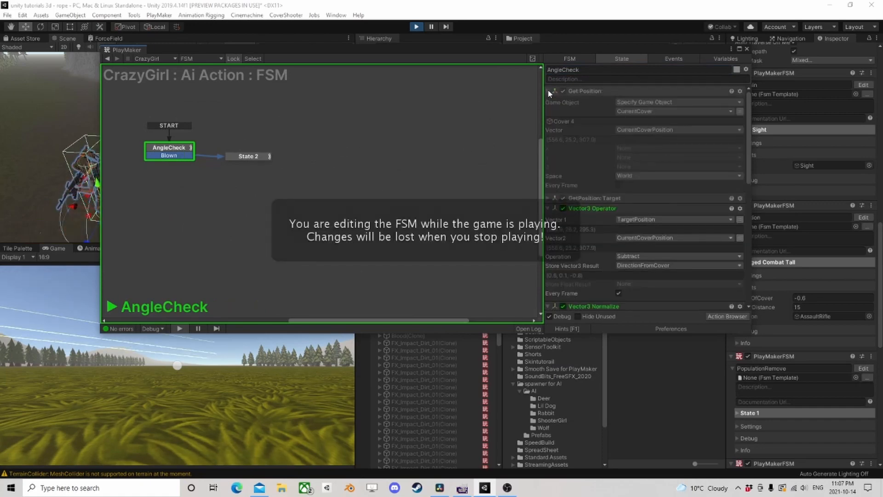
click(548, 91)
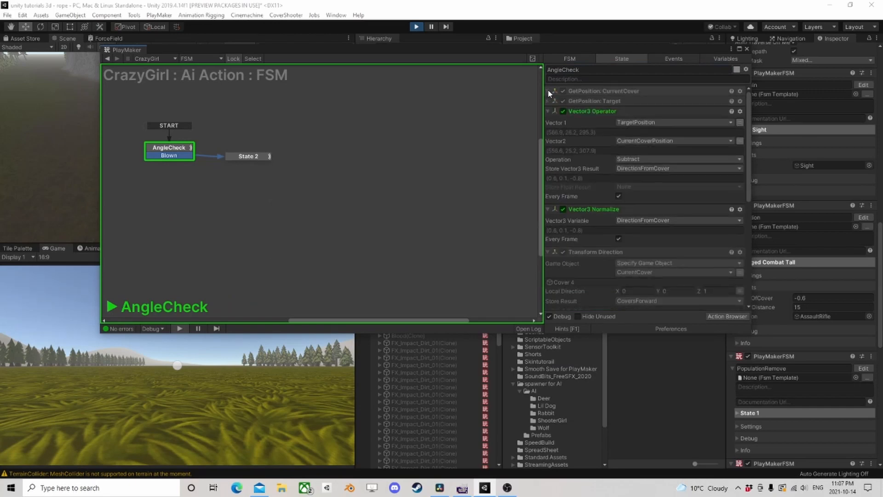
click(548, 101)
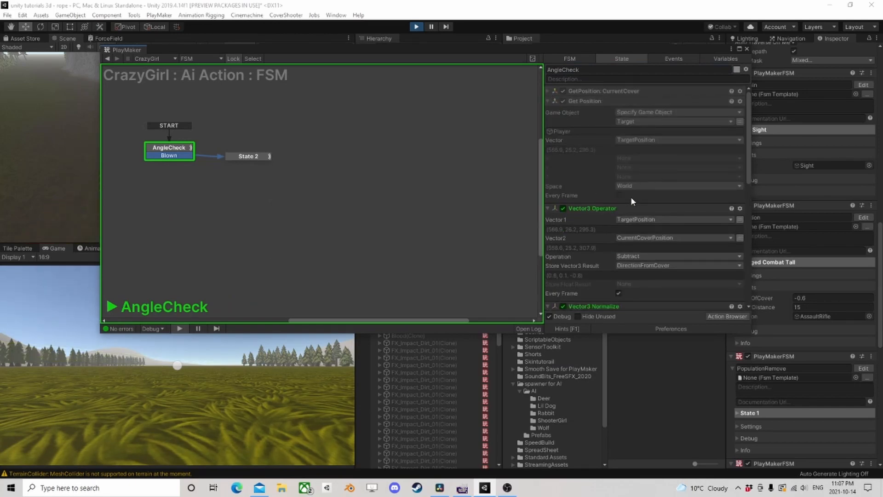
- Stop the game, open the CoverAngleCheck template and review the AngleCheck state's actions from Get Position through Float Compare
click(420, 28)
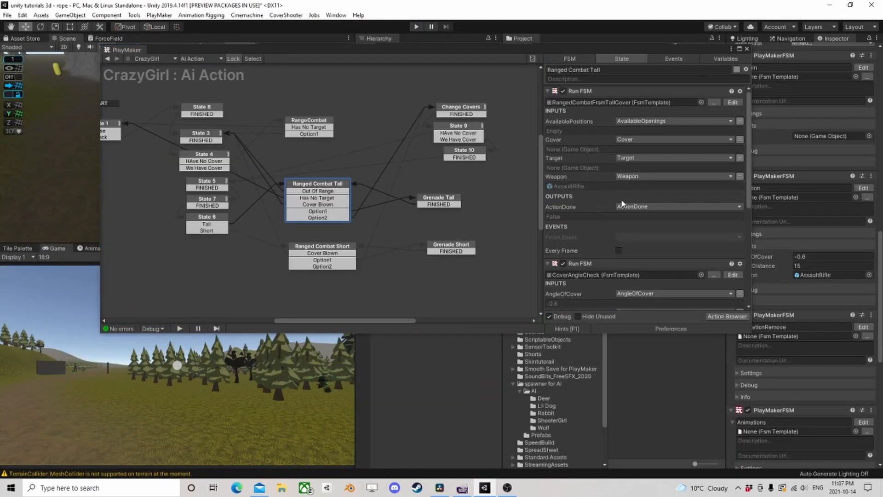
scroll(697, 214, down, 3)
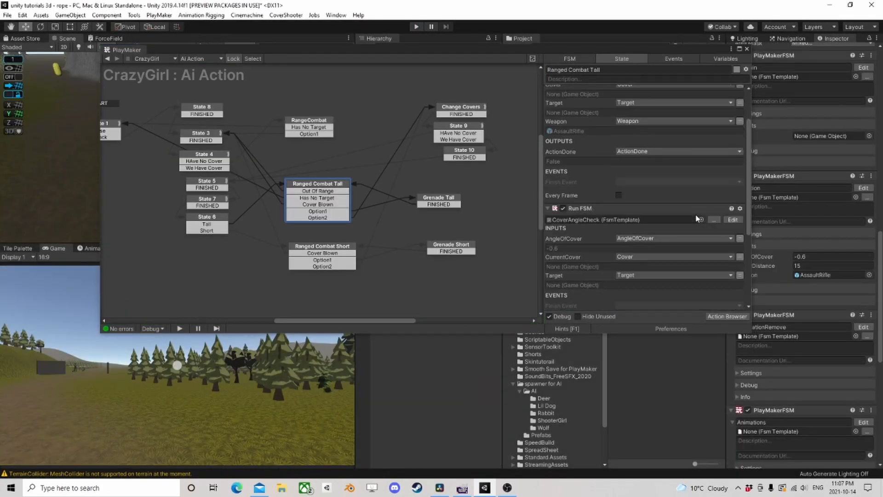
click(732, 220)
scroll(636, 177, up, 3)
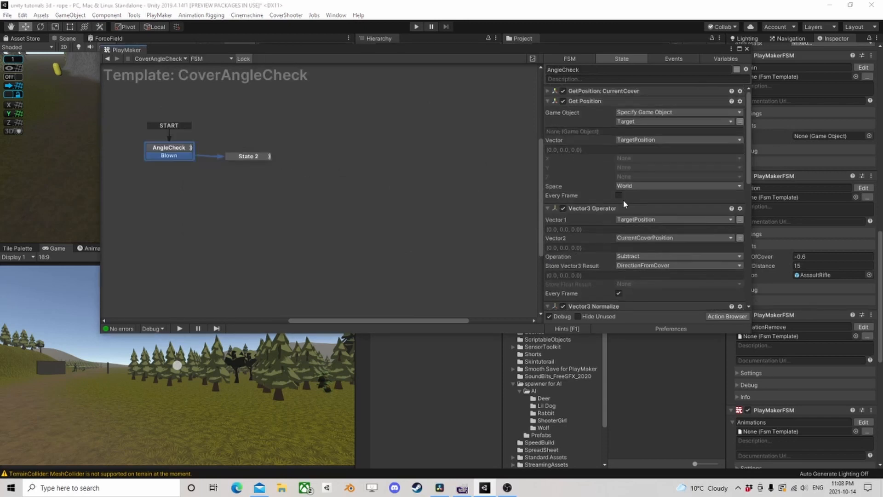
click(549, 101)
click(548, 101)
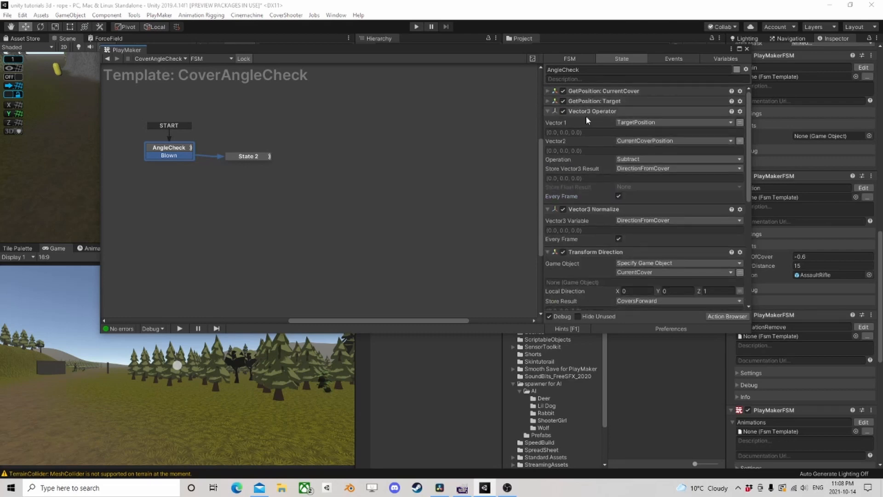
scroll(614, 147, down, 3)
scroll(626, 151, down, 1)
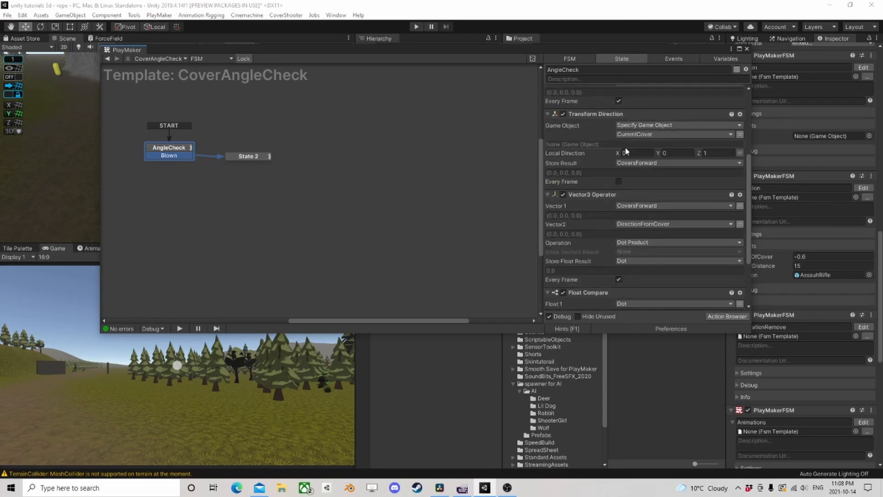
scroll(670, 165, down, 3)
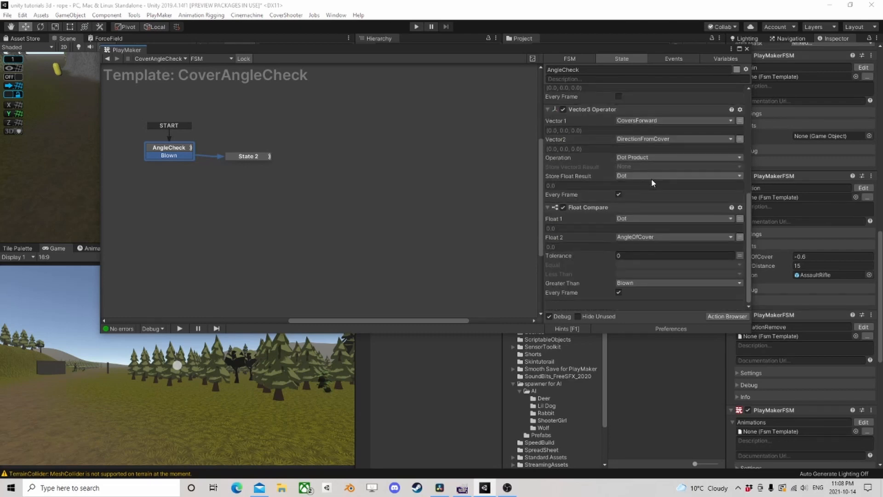
scroll(644, 184, up, 5)
- Run the game and walk the player around the cover walls to test the AI's cover changes in the Ai Action FSM
click(416, 27)
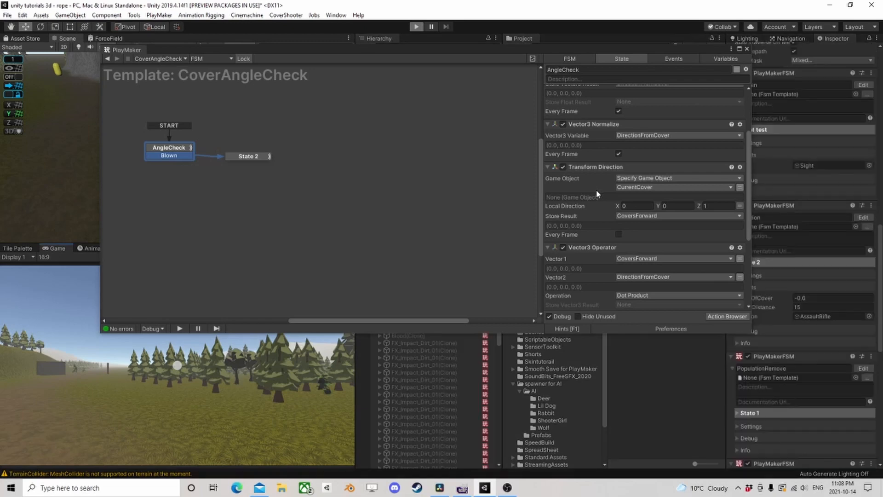
key(w)
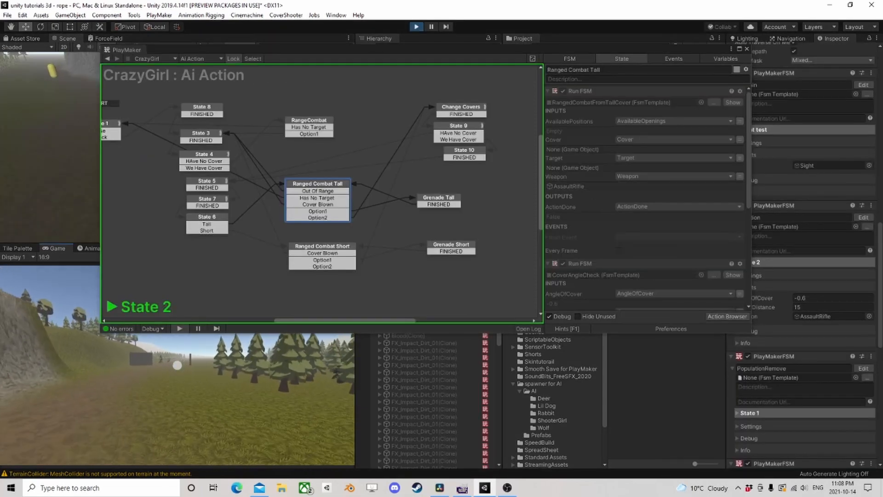
key(w)
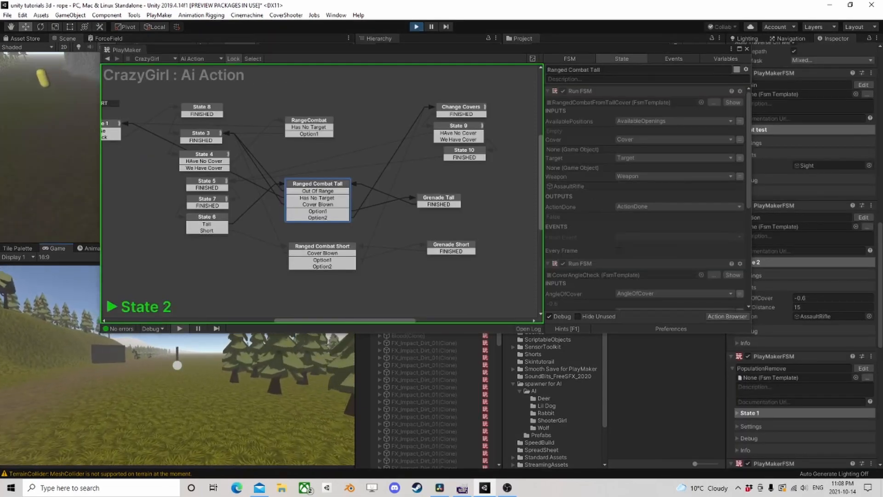
key(w)
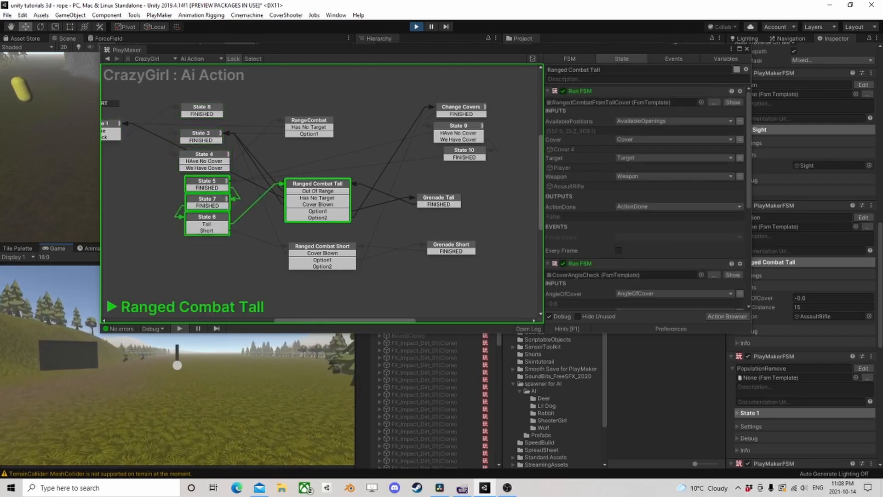
key(w)
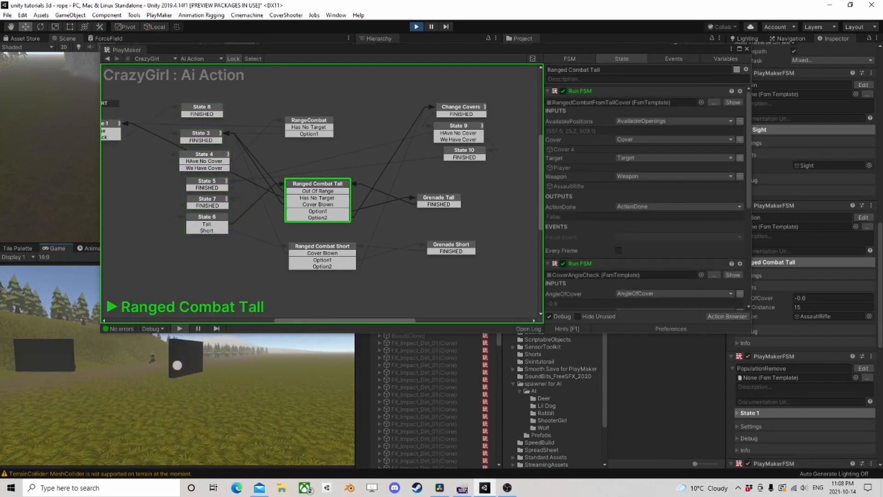
key(w)
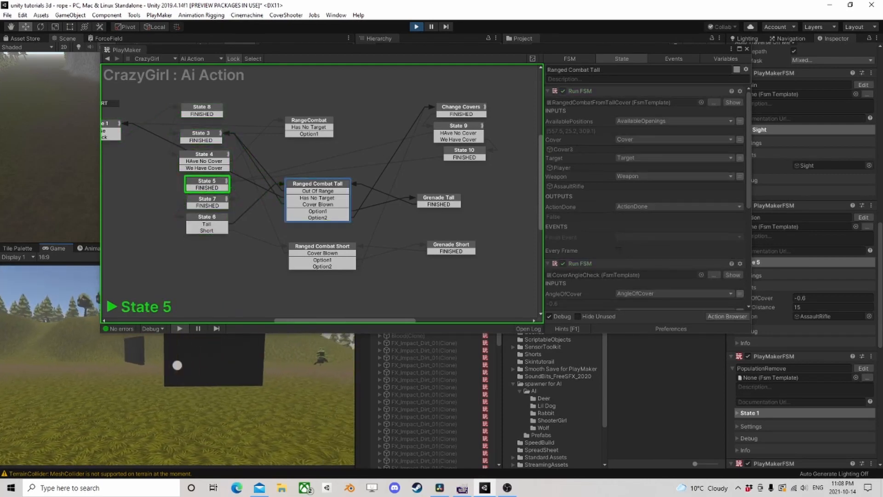
key(d)
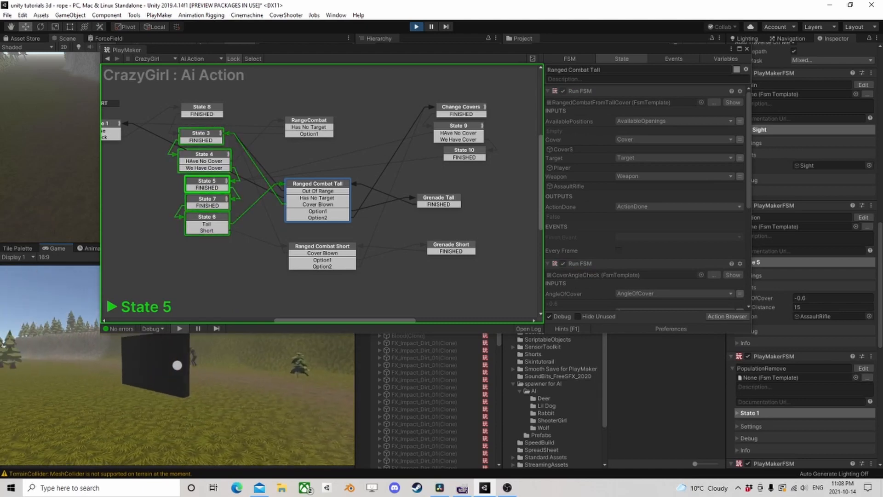
key(s)
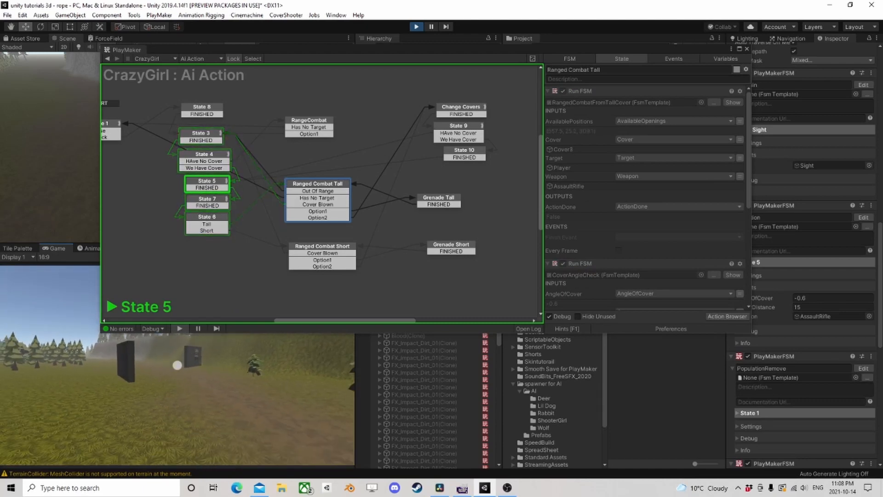
key(d)
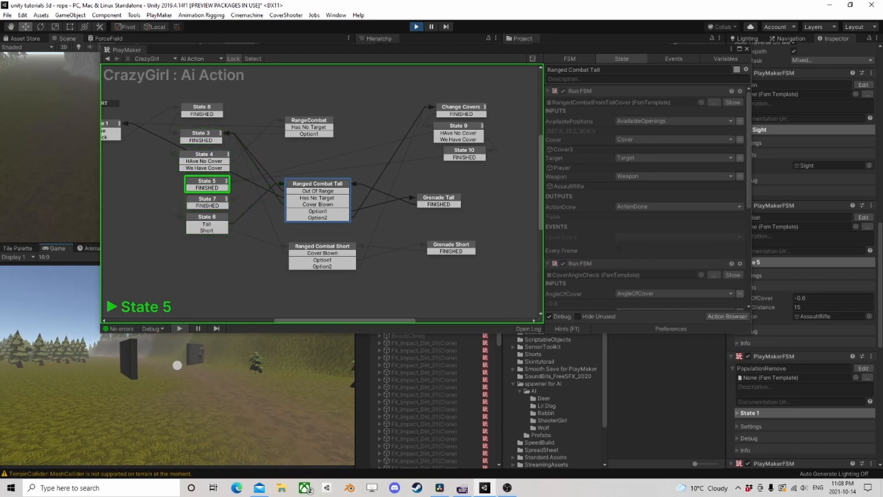
key(d)
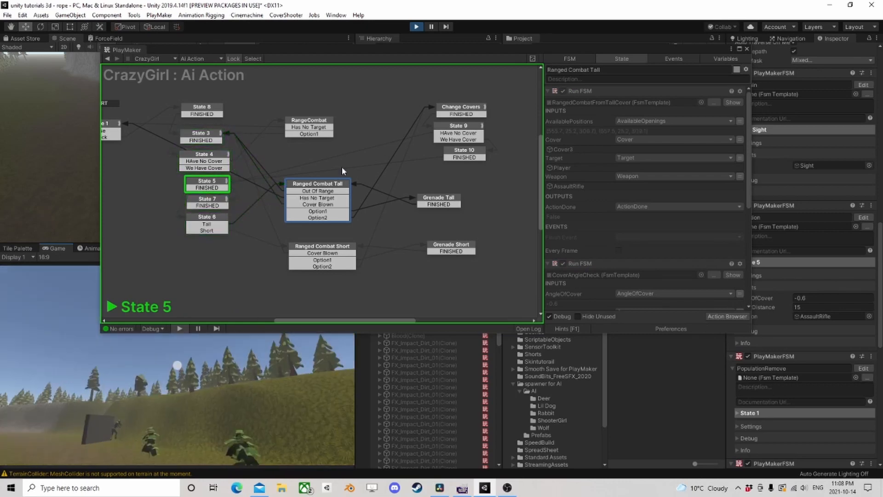
- Open State 3's running GetCover FSM, pause the game and inspect its State 1, Distance Check, Is COver used and AngleCheck states
click(208, 136)
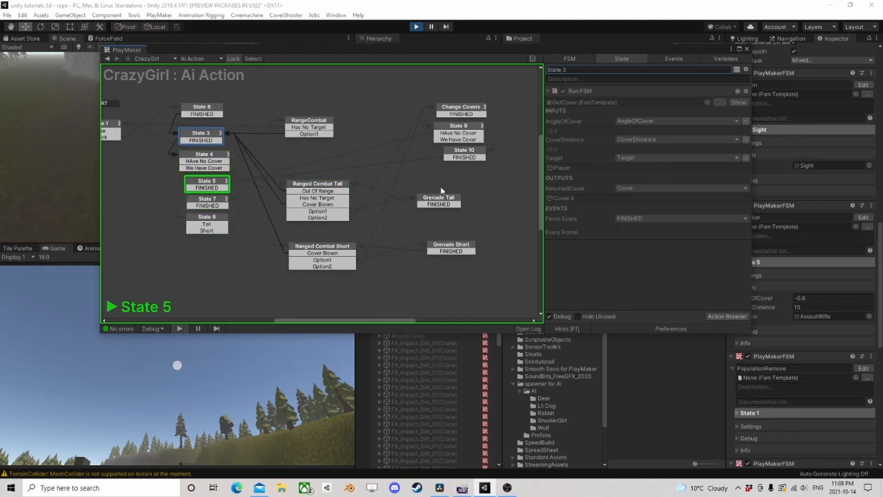
click(737, 102)
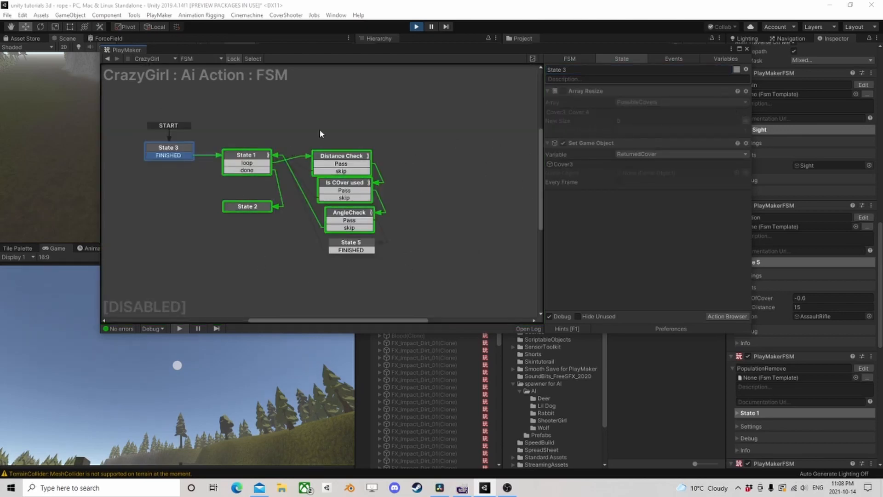
click(433, 26)
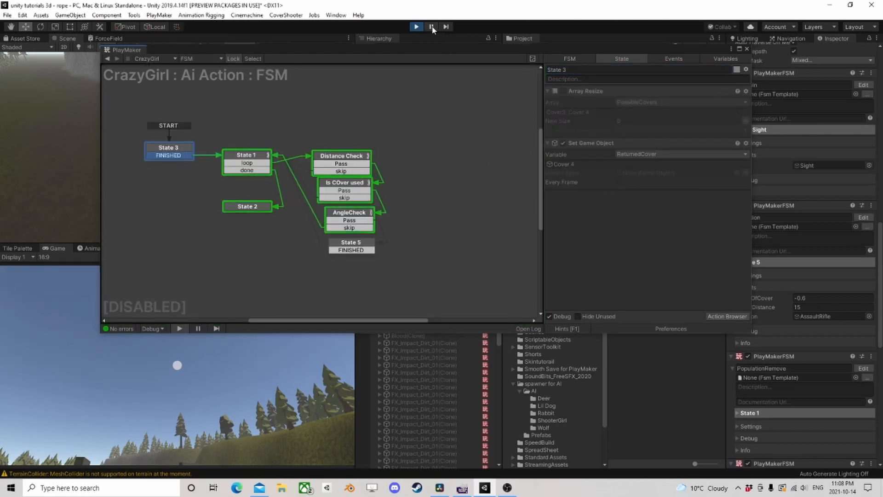
click(252, 156)
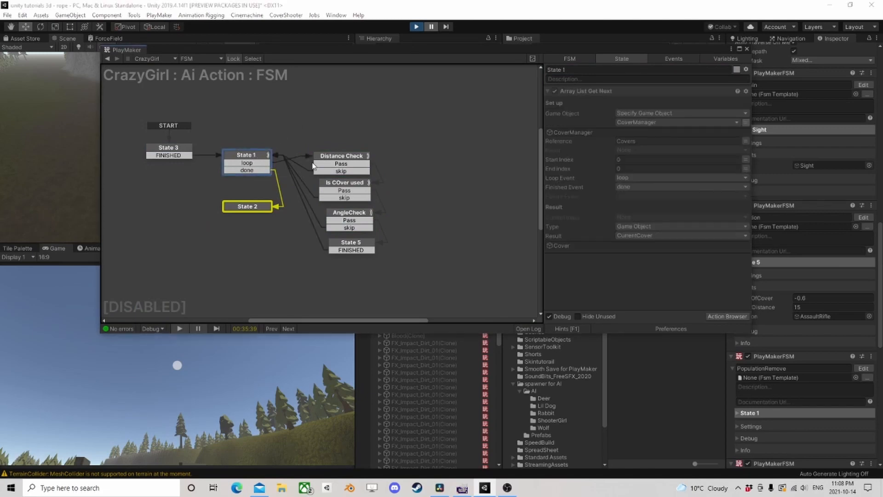
click(335, 158)
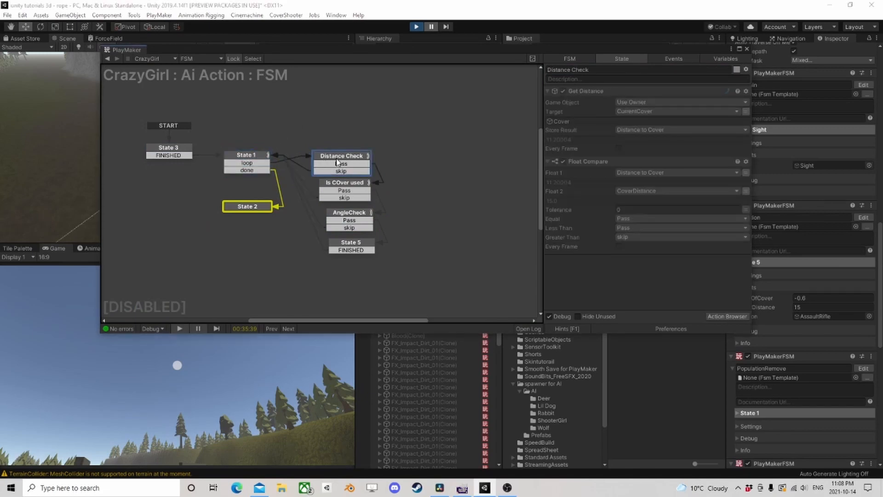
click(341, 183)
click(351, 216)
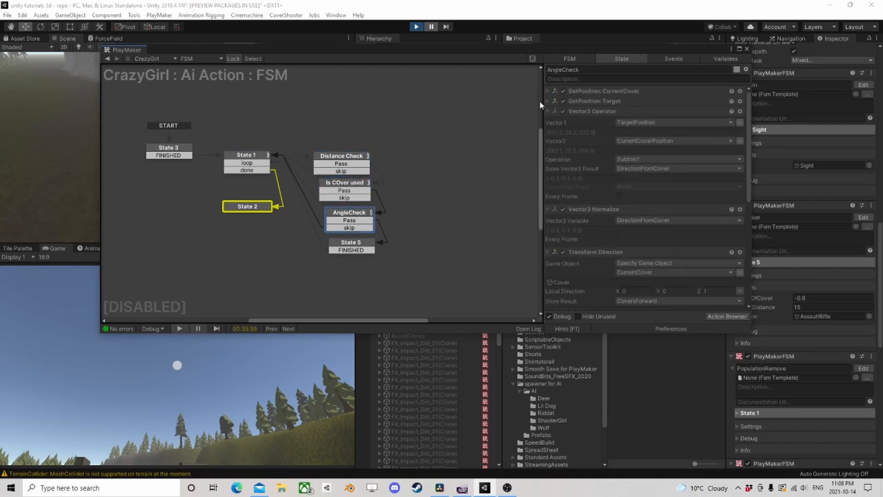
- Review AngleCheck's dot product and Float Compare, resume play, inspect the Is COver used state and stop the game
scroll(594, 189, down, 8)
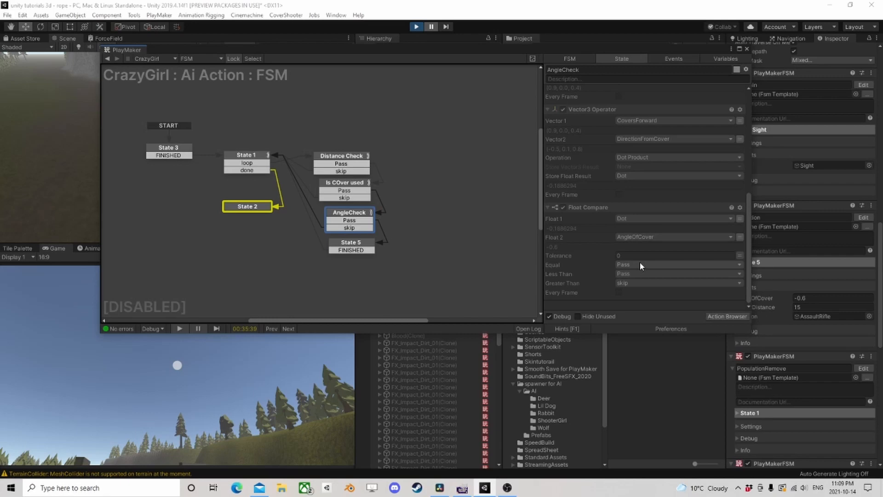
click(431, 27)
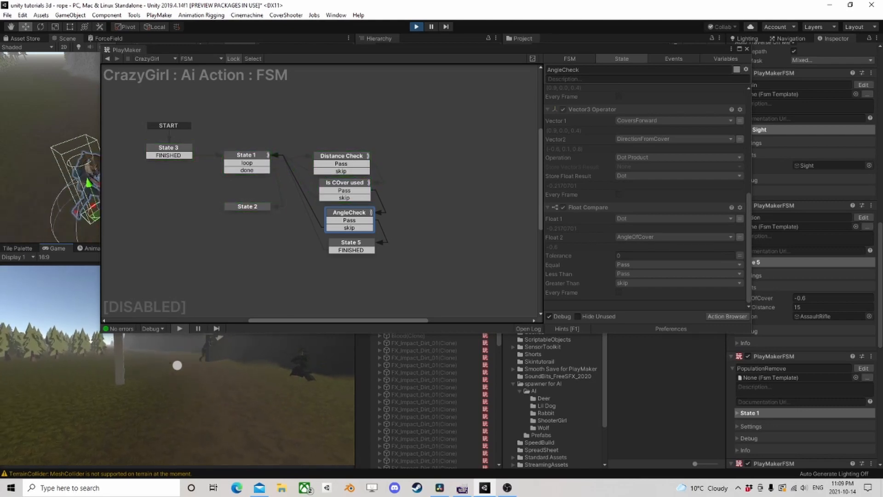
click(342, 184)
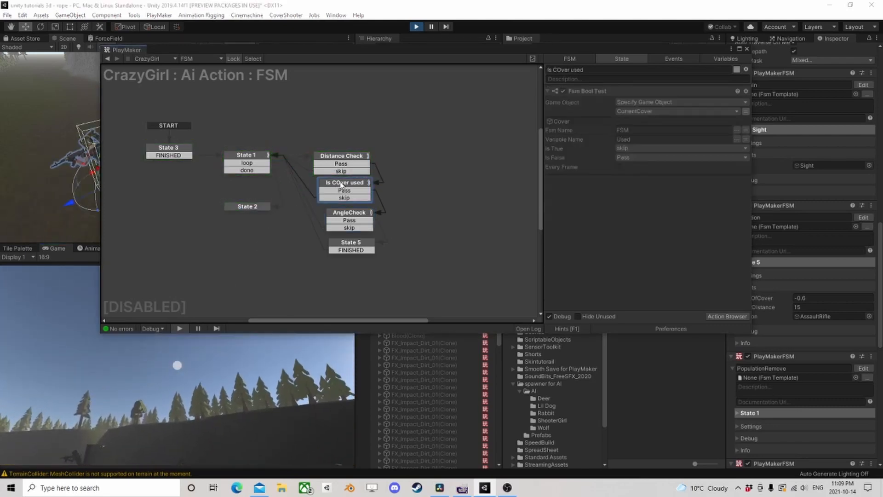
key(ctrl+p)
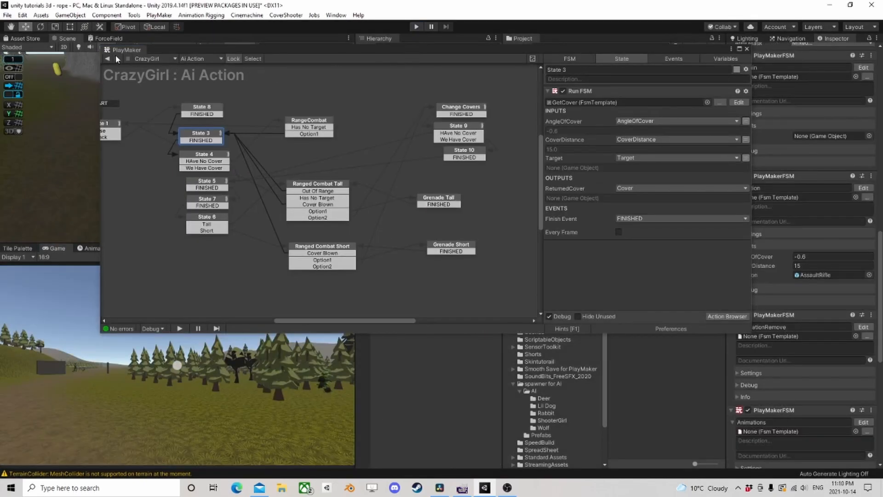
- Insert a new state between Ranged Combat Tall's Cover Blown event and State 3, with a FINISHED transition into State 3
click(324, 186)
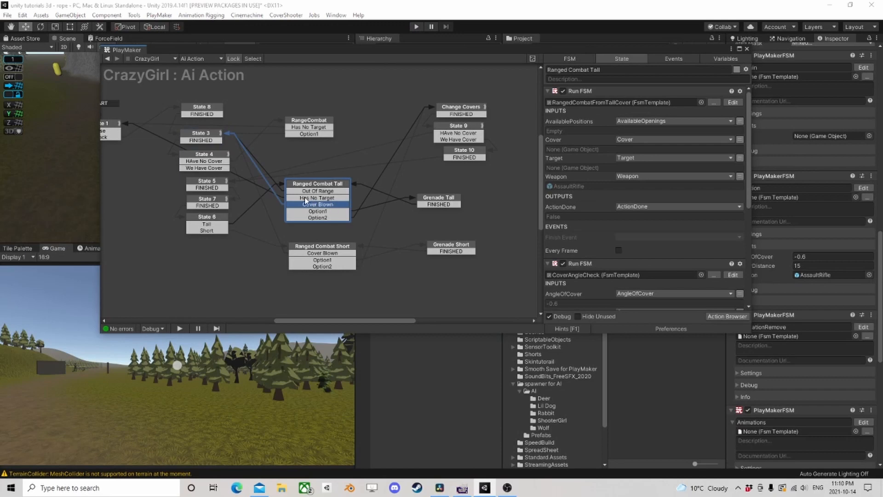
click(209, 135)
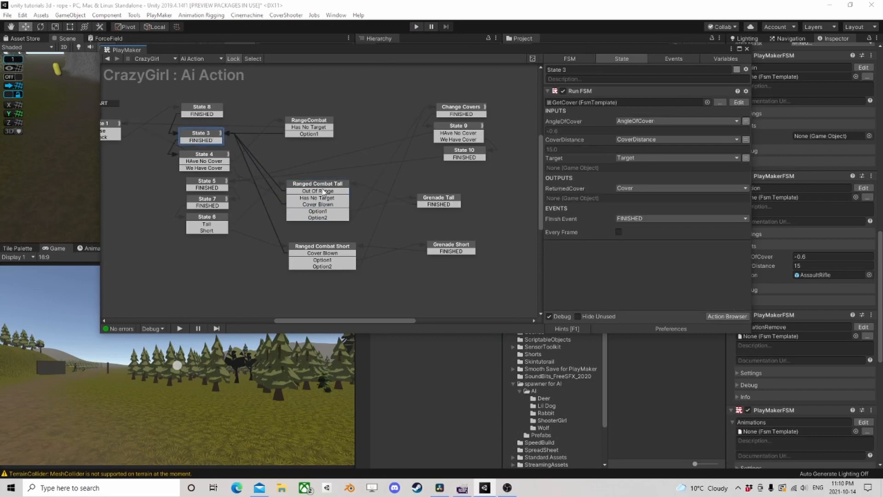
drag(319, 187, 312, 159)
right_click(285, 156)
click(296, 158)
drag(309, 157, 225, 140)
ctrl+click(283, 154)
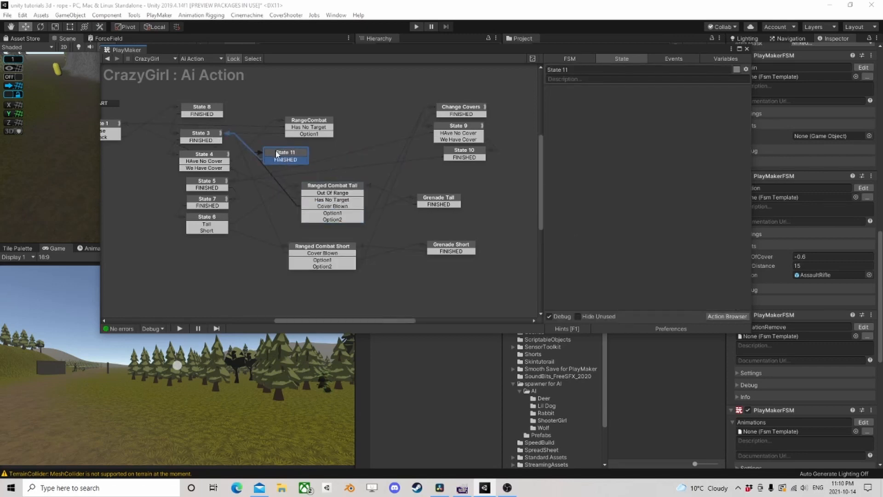
drag(281, 157, 321, 174)
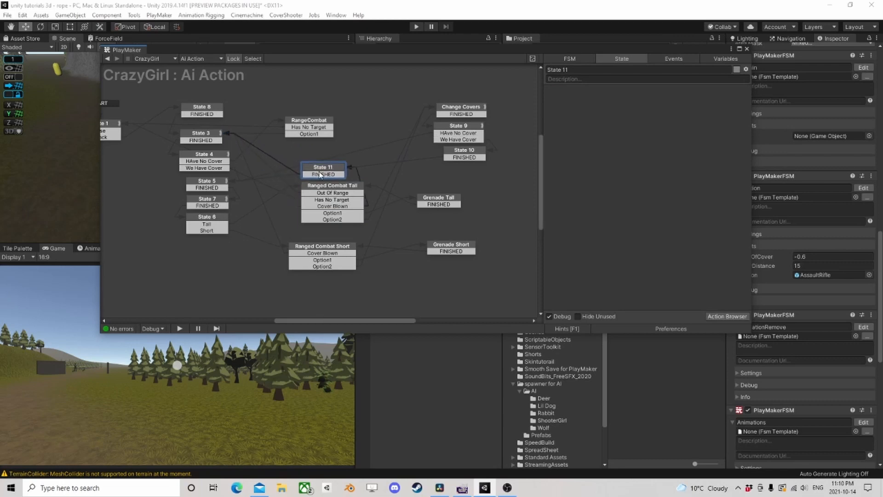
- Copy the Set Fsm Bool action that clears the cover's Used variable from Change Covers into the new state above Ranged Combat Tall
click(334, 186)
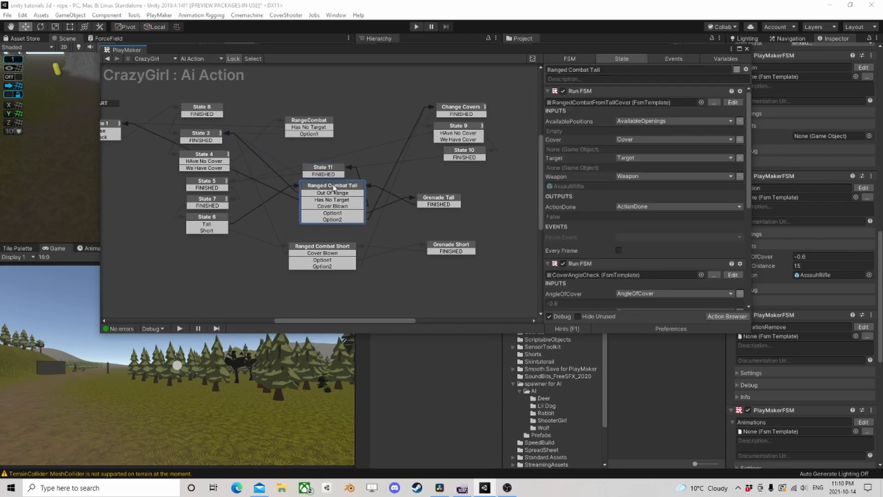
click(473, 110)
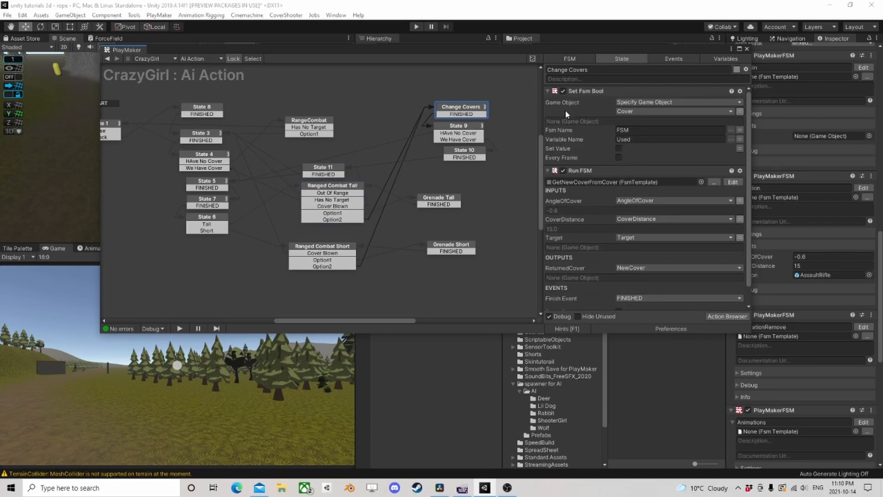
right_click(590, 92)
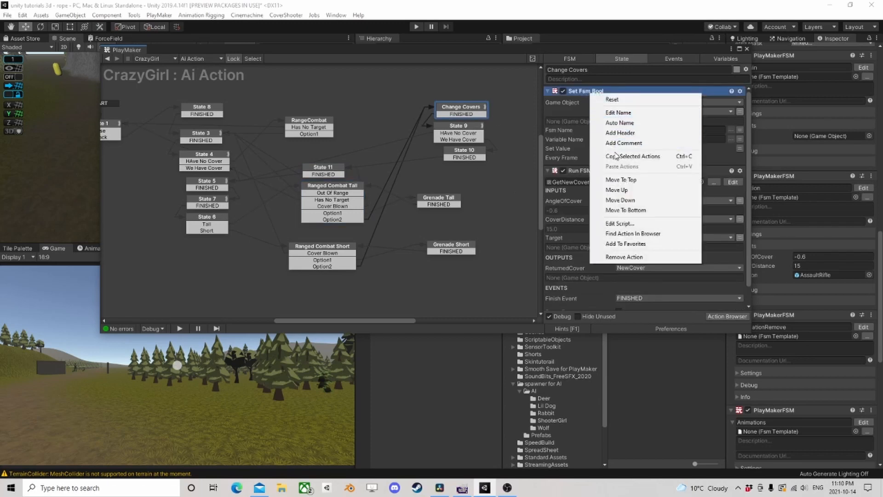
click(609, 157)
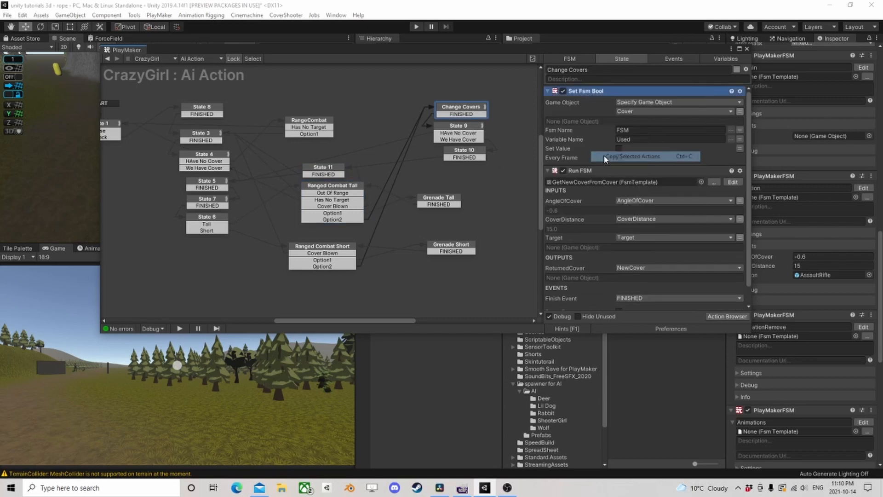
click(325, 175)
right_click(575, 115)
click(599, 205)
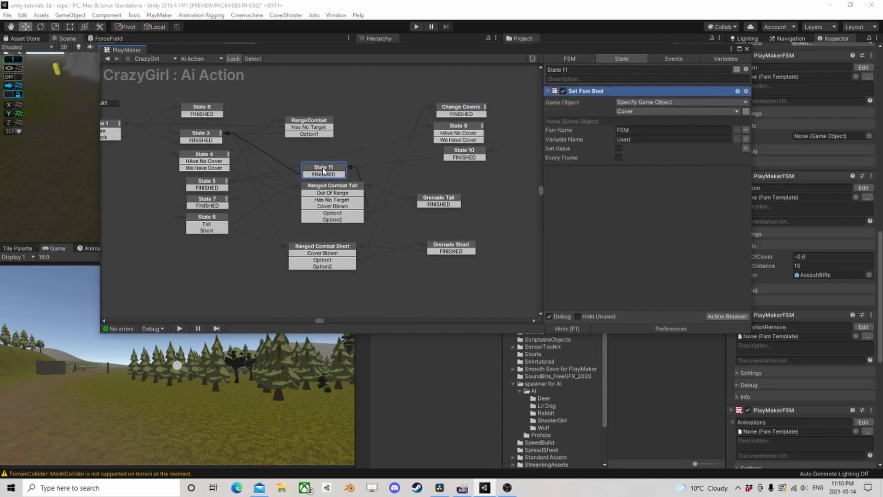
- Run the game and inspect the AngleCheck and State 2 states of State 3's running GetCover FSM
click(416, 27)
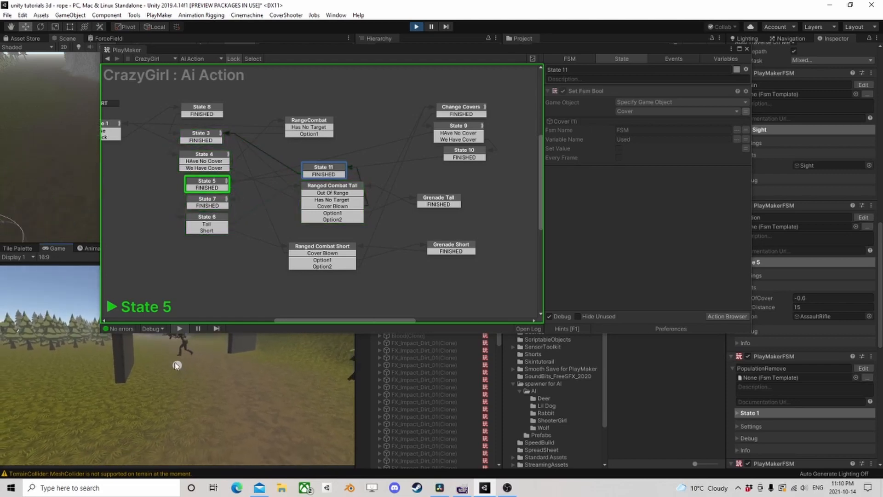
click(202, 138)
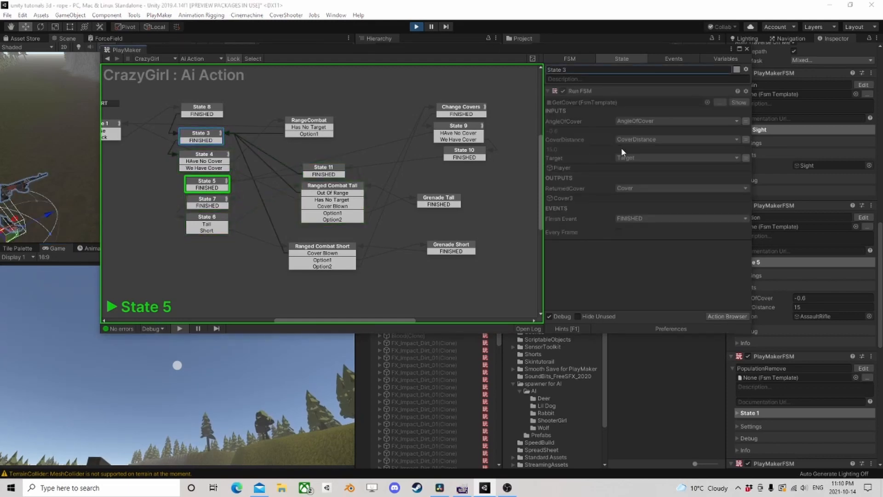
click(738, 102)
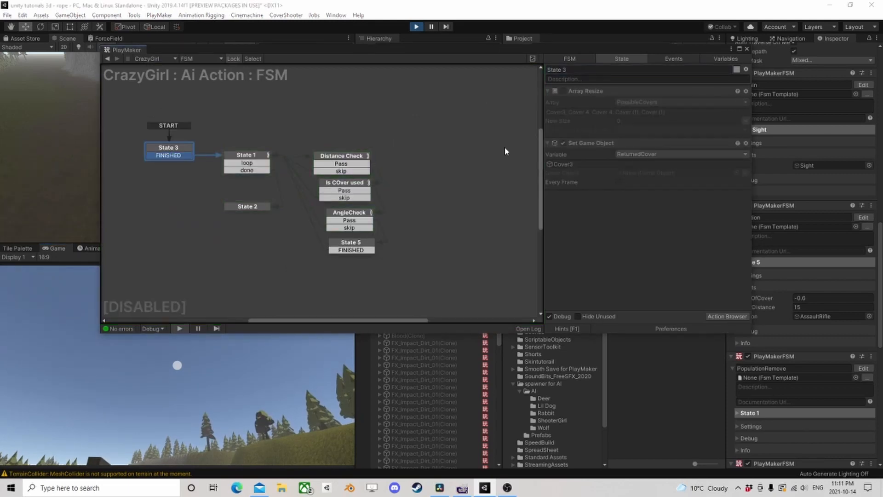
click(348, 216)
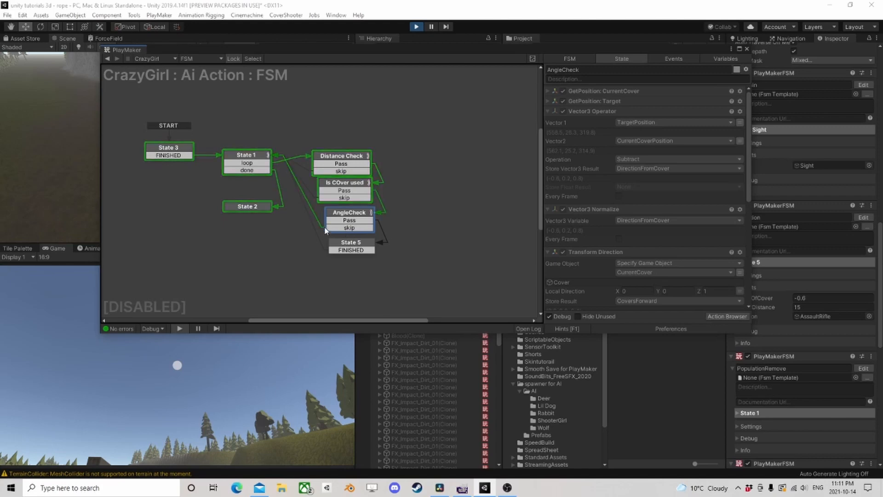
click(260, 206)
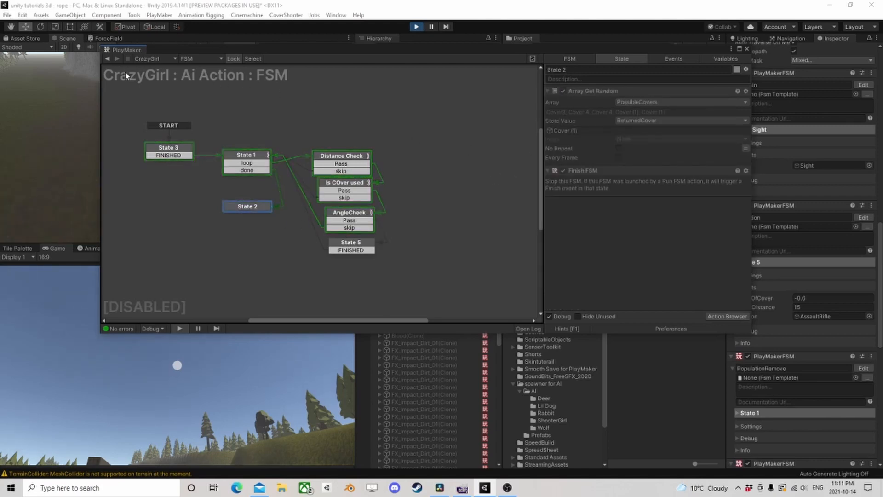
click(108, 59)
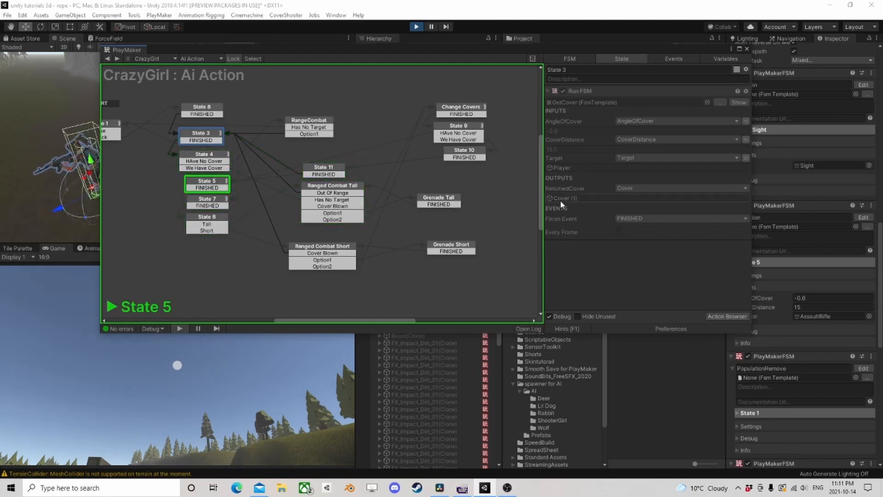
- Reopen the running GetCover FSM and inspect AngleCheck and State 5's Array Add to the PossibleCovers array
click(742, 104)
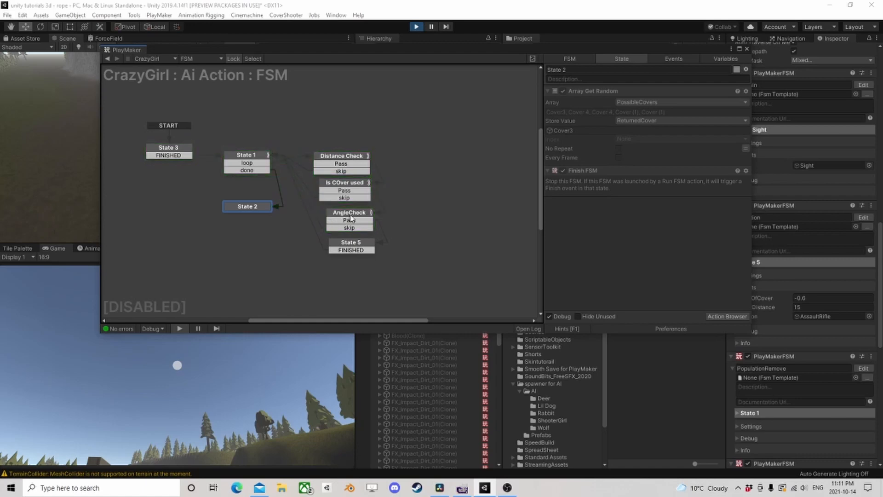
click(352, 216)
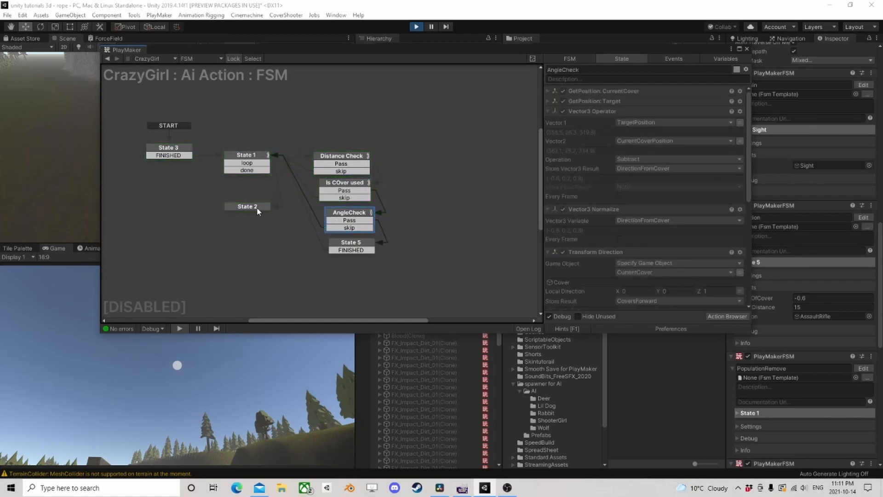
click(353, 246)
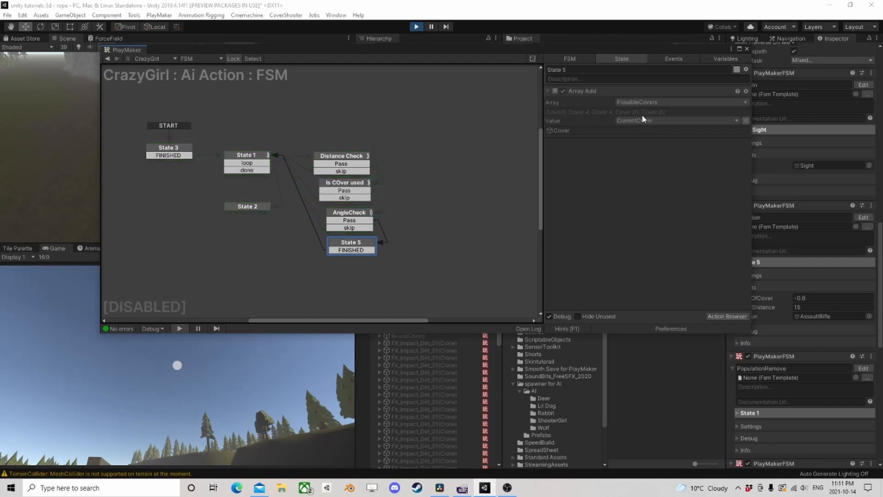
- Enable Array Resize in the running GetCover FSM's State 3, inspect State 1, Distance Check and State 2, and stop the game
click(168, 147)
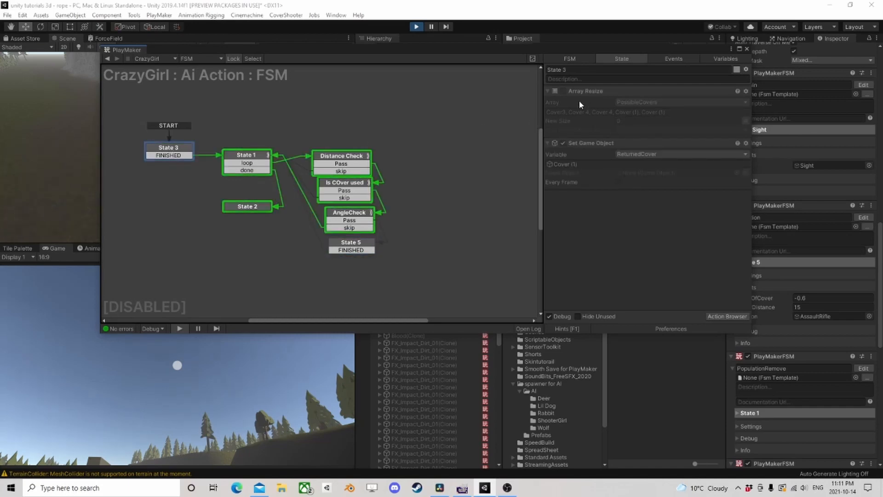
click(564, 90)
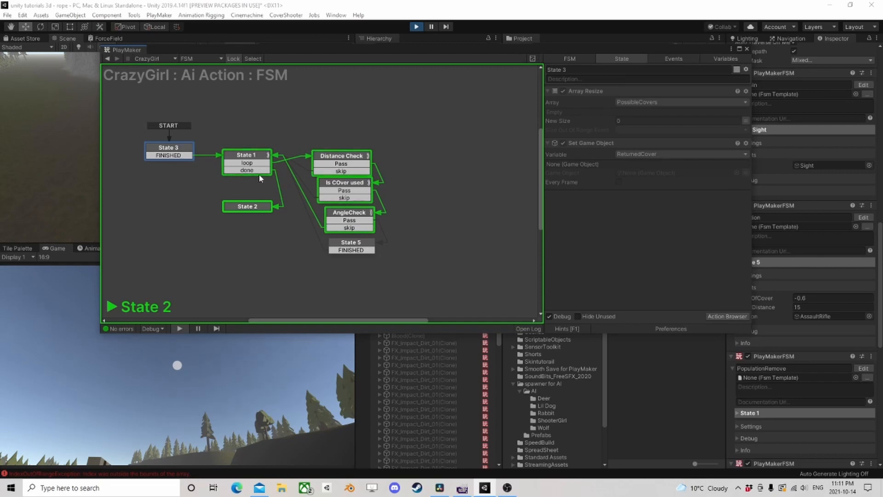
click(257, 157)
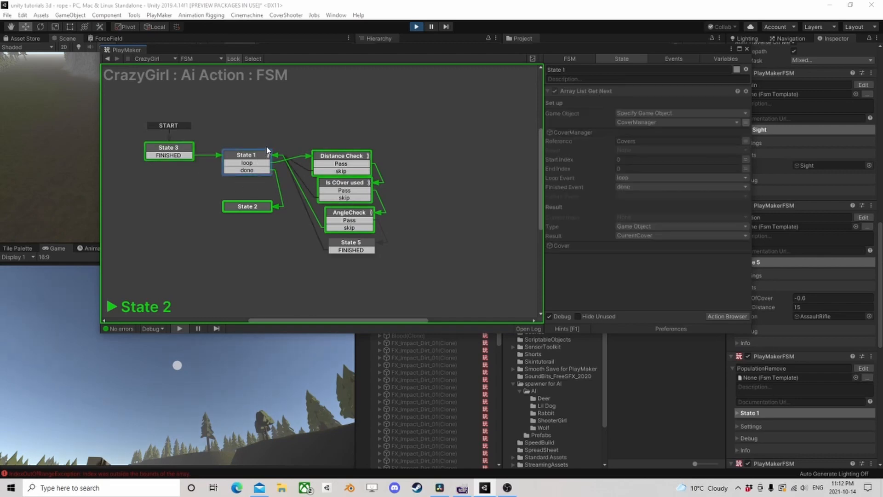
click(343, 156)
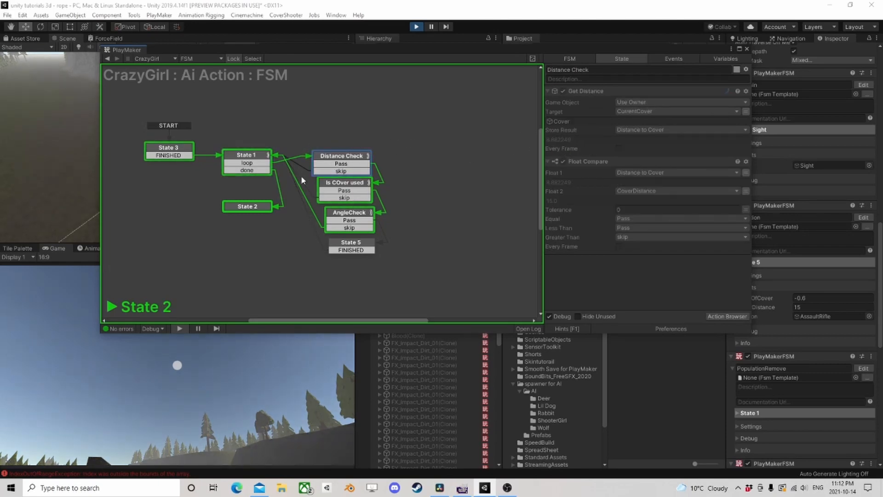
click(255, 208)
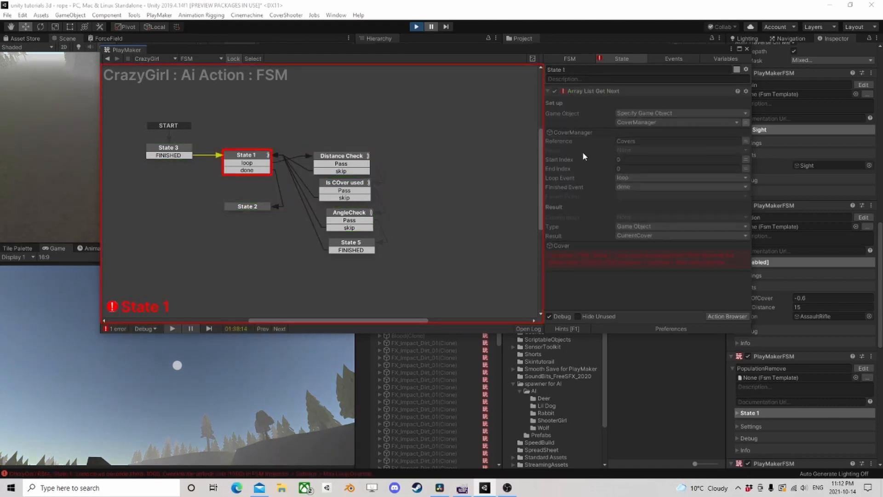
click(416, 28)
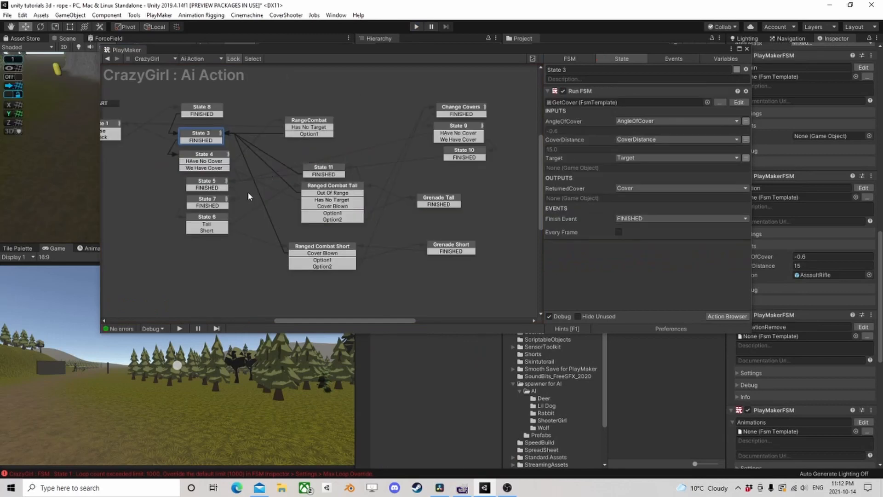
- In the GetCover template, add a new state between State 1 and State 2 and route State 1's done event to it
click(739, 102)
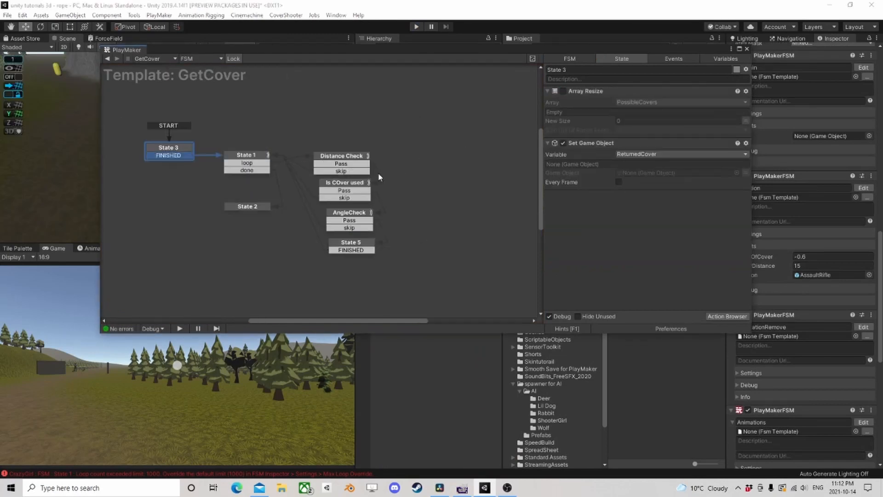
click(252, 208)
drag(253, 208, 256, 256)
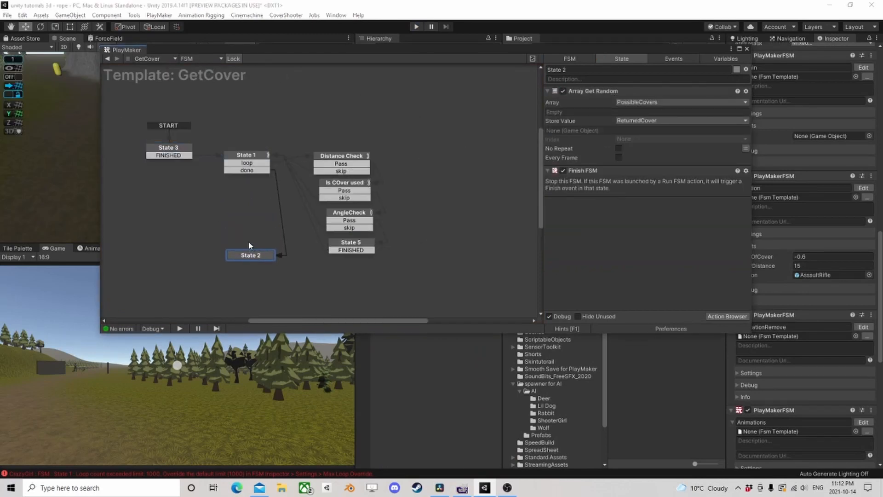
right_click(224, 218)
click(241, 220)
drag(260, 171, 259, 213)
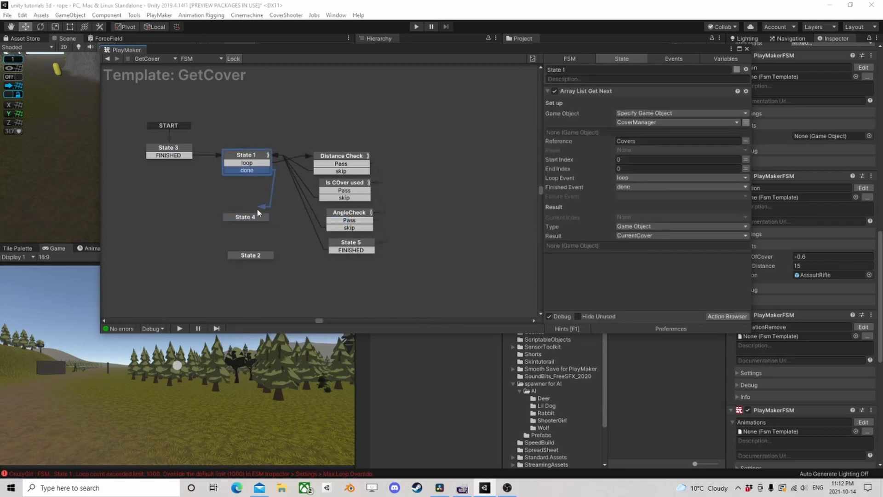
- Add an Array Length action to State 4 and set its array to PossibleCovers
click(255, 217)
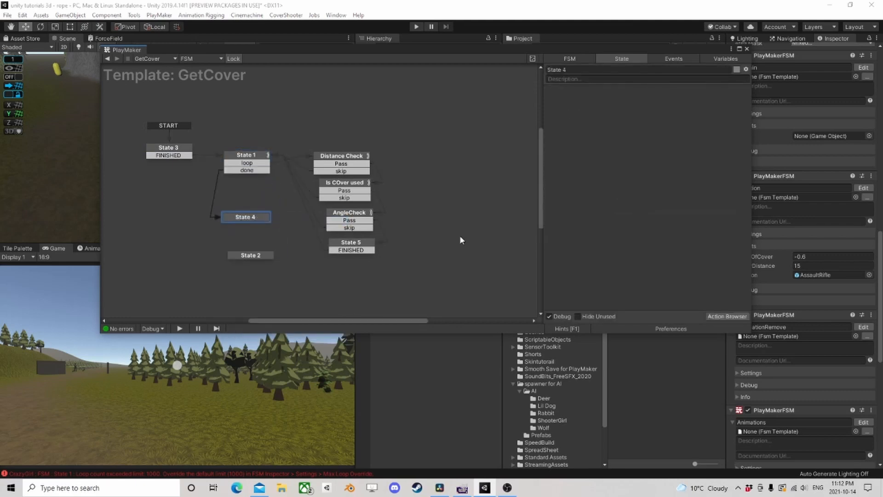
click(727, 318)
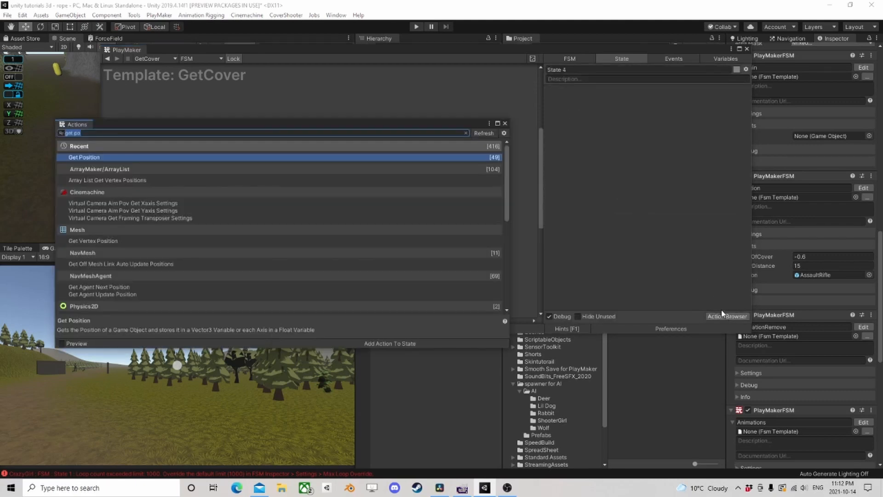
text(arr)
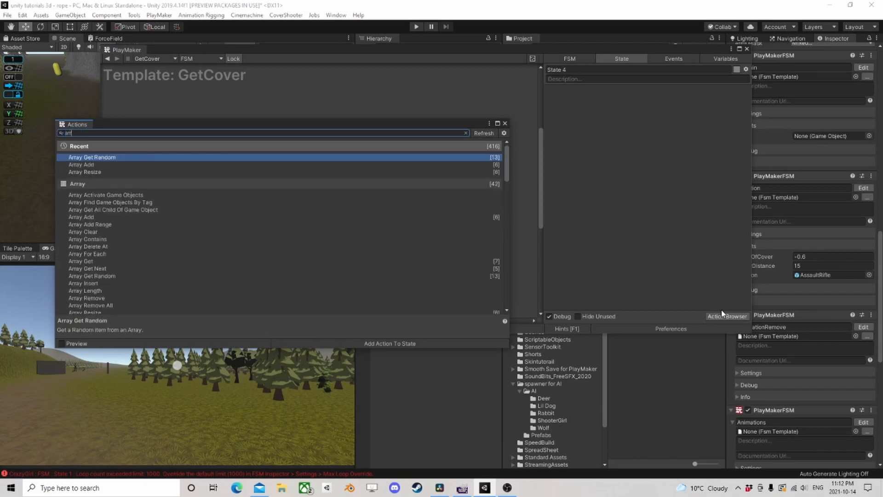
text(ay len)
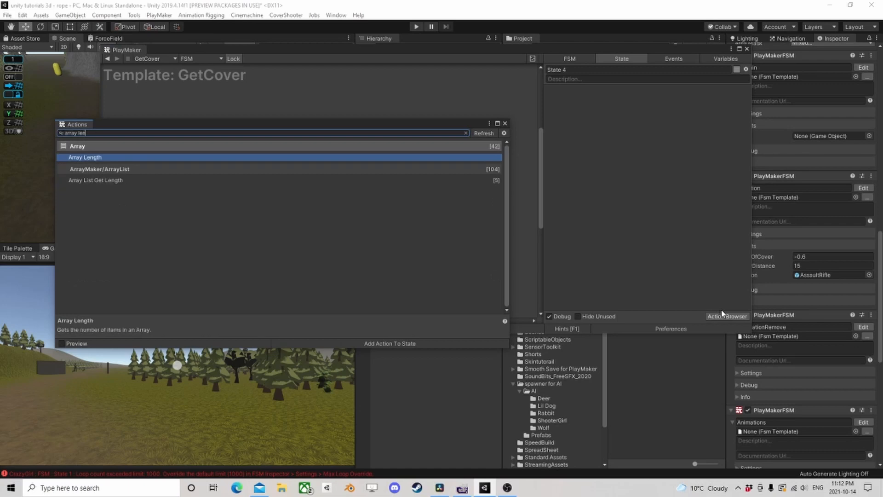
key(Return)
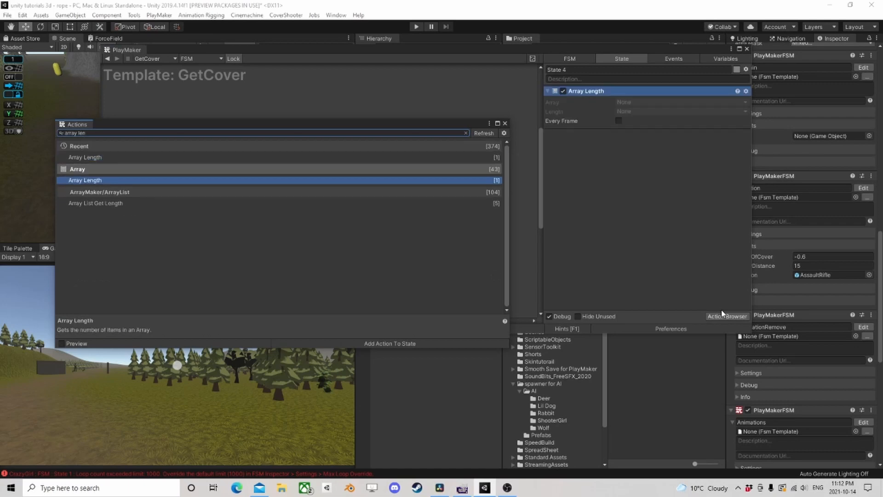
click(505, 124)
click(656, 103)
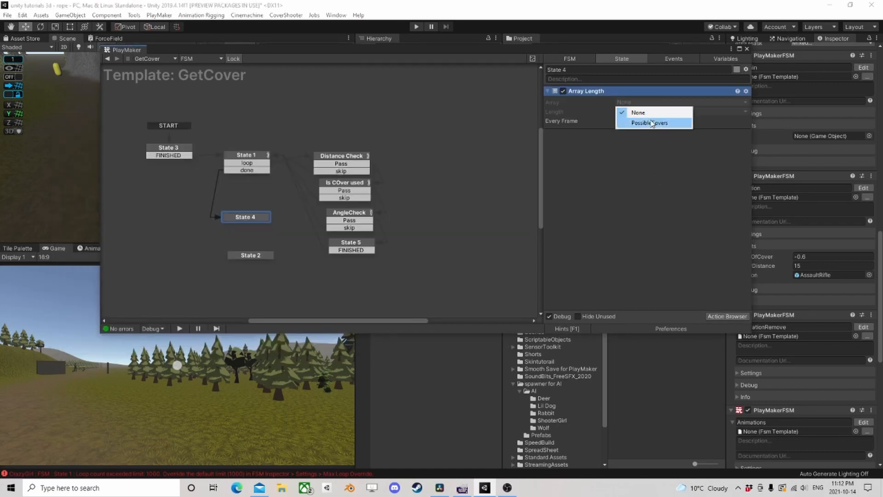
click(650, 123)
click(725, 316)
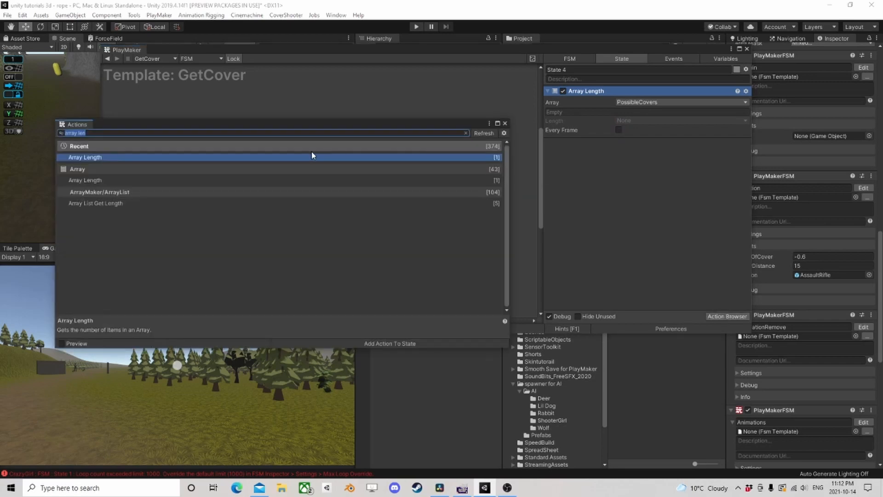
text(array em)
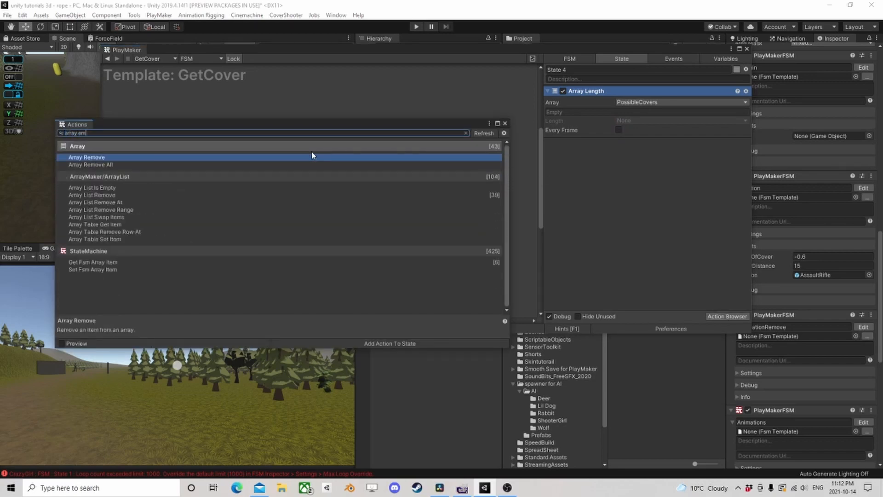
click(504, 124)
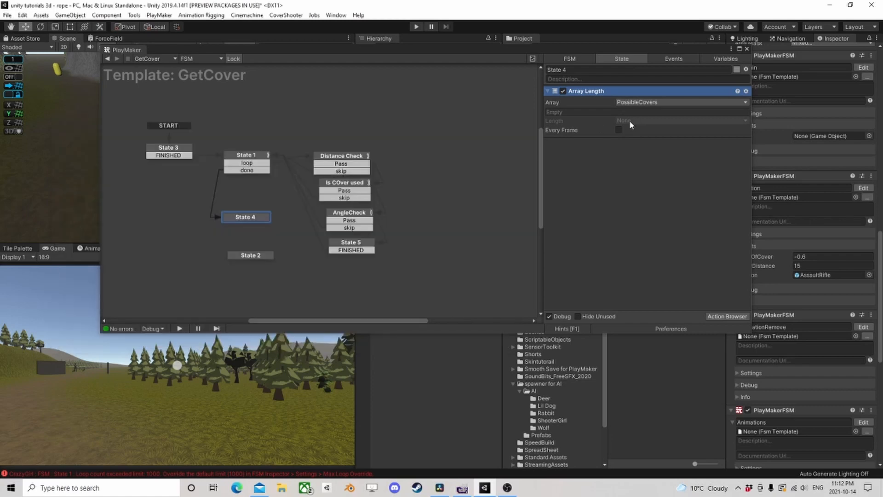
- Store the Array Length result in a new variable named Length
click(629, 120)
click(665, 152)
text(L)
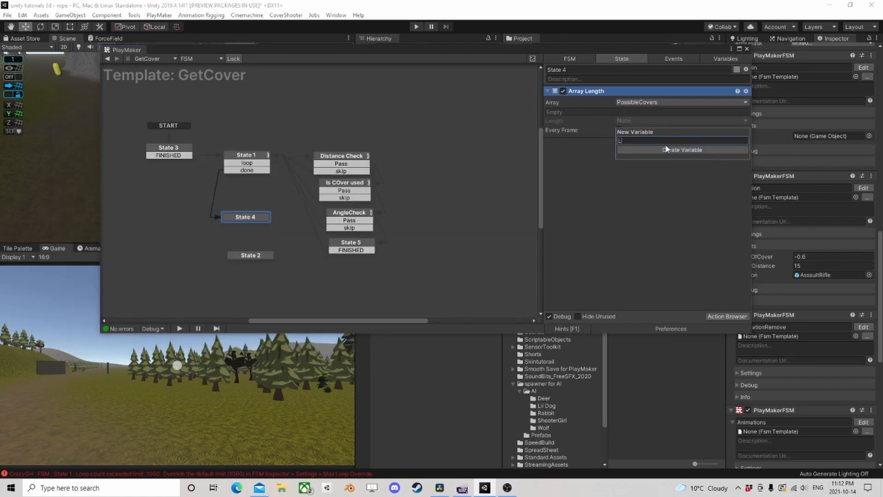
text(ength)
click(666, 148)
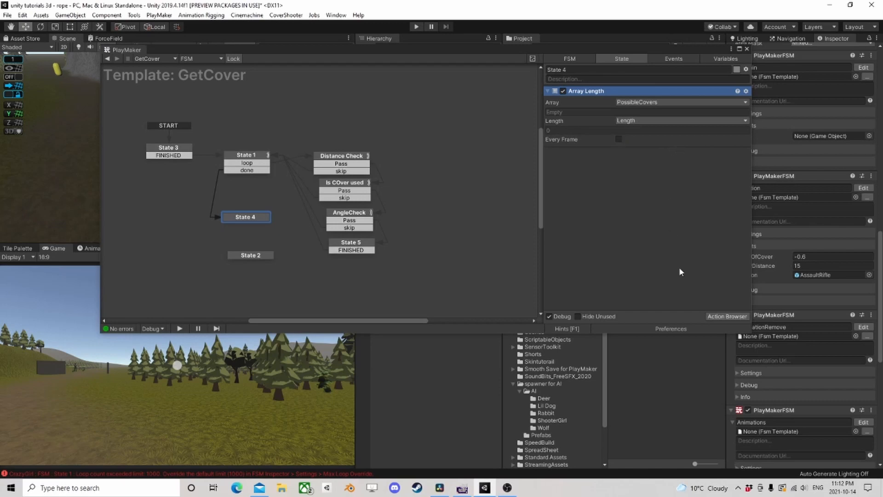
- Add an Int Compare action to State 4 and place it below Array Length
click(722, 317)
text(int com)
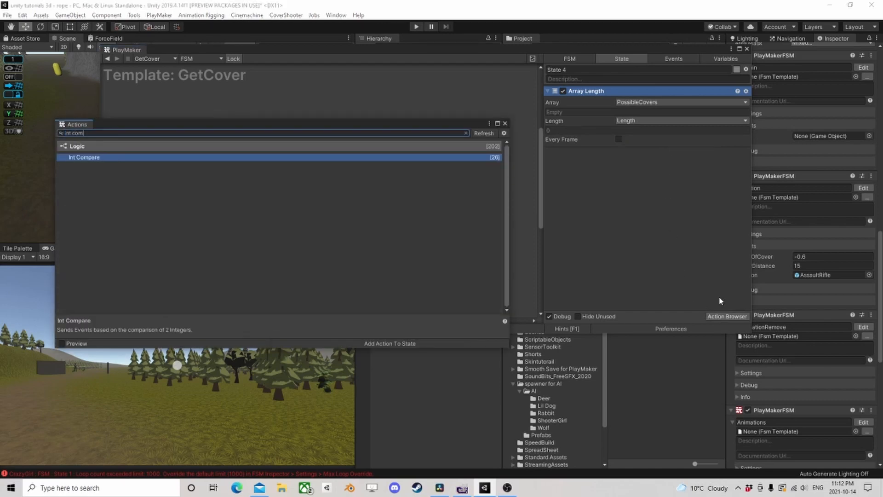
key(Return)
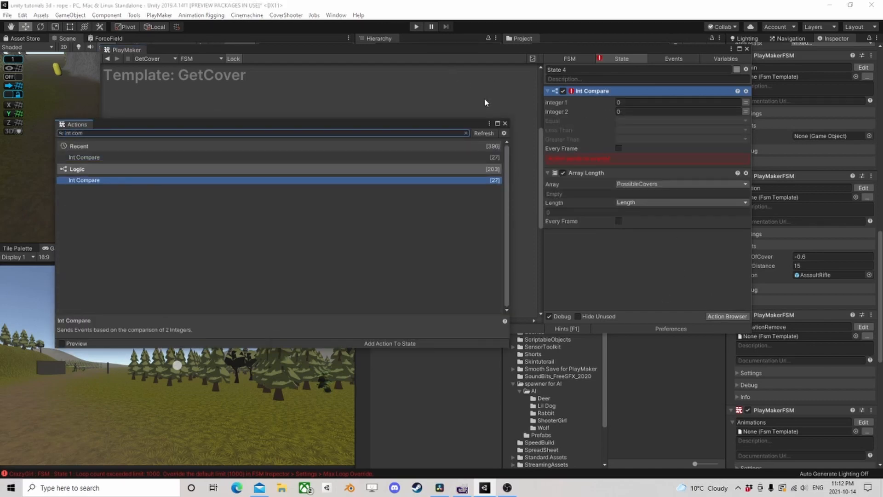
click(504, 123)
drag(654, 91, 658, 210)
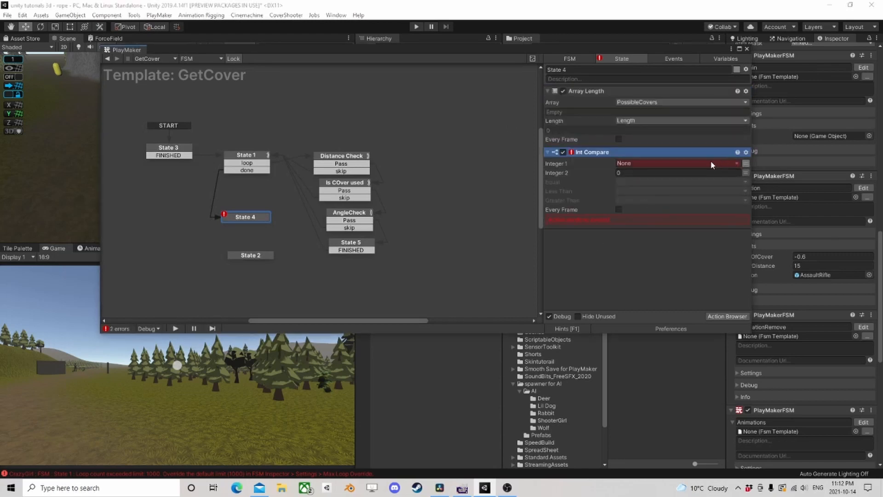
- Compare the Length variable with 0 in Int Compare, send Pass when equal, and route State 4's Pass event to a new state
click(745, 163)
click(630, 169)
click(639, 192)
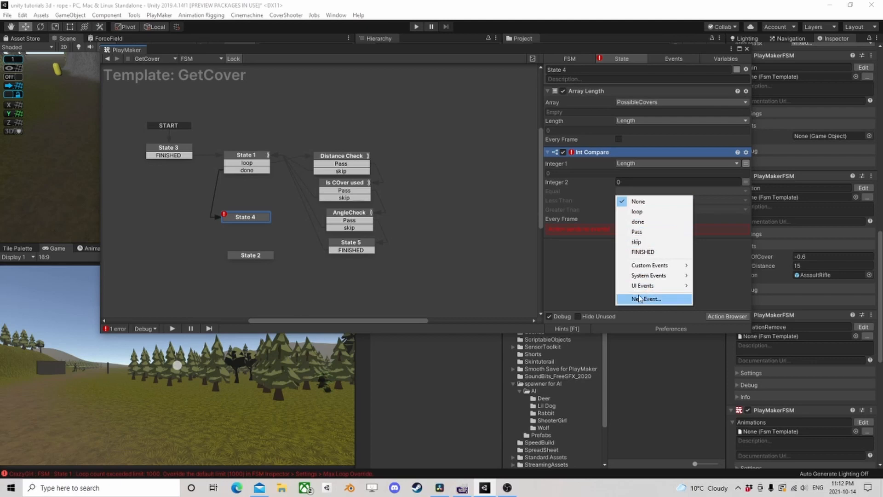
click(642, 231)
click(626, 202)
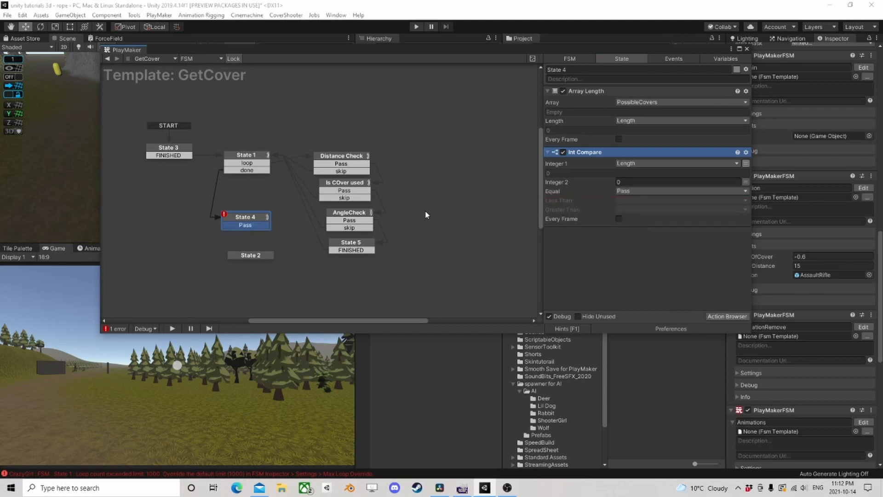
drag(246, 225, 180, 256)
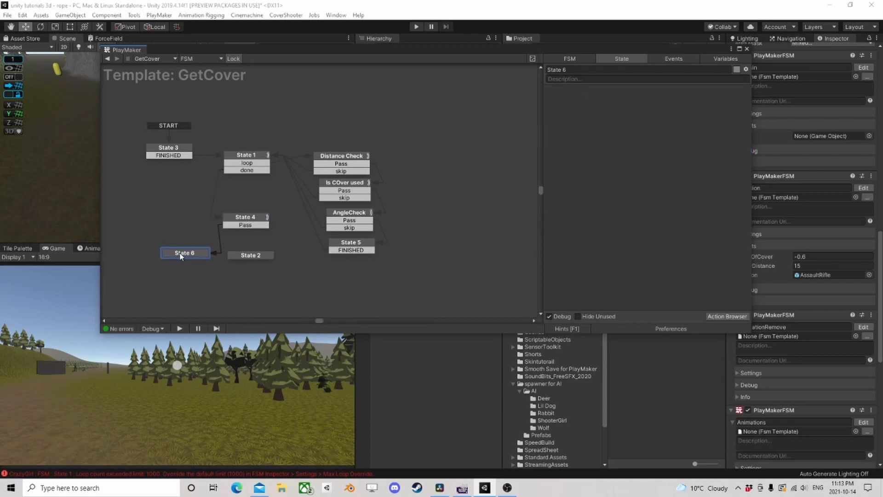
- Set State 4's Int Compare Greater Than event to done and route that event to State 2
click(245, 219)
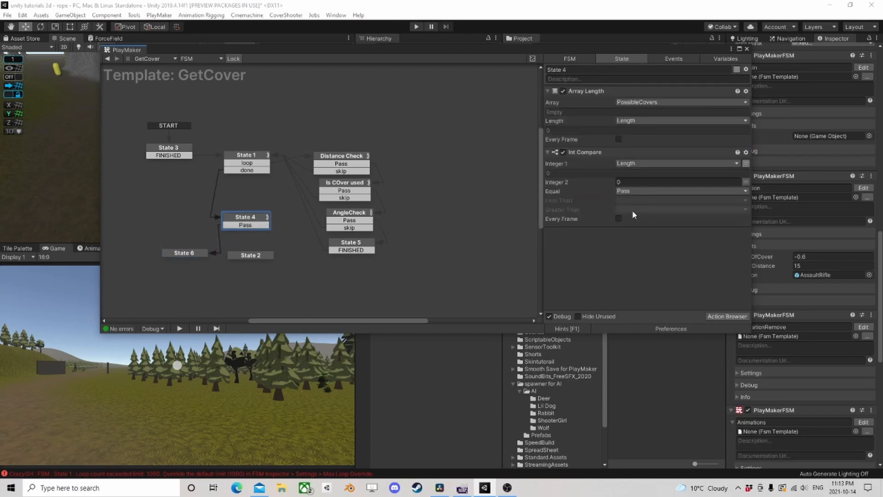
click(634, 211)
click(637, 240)
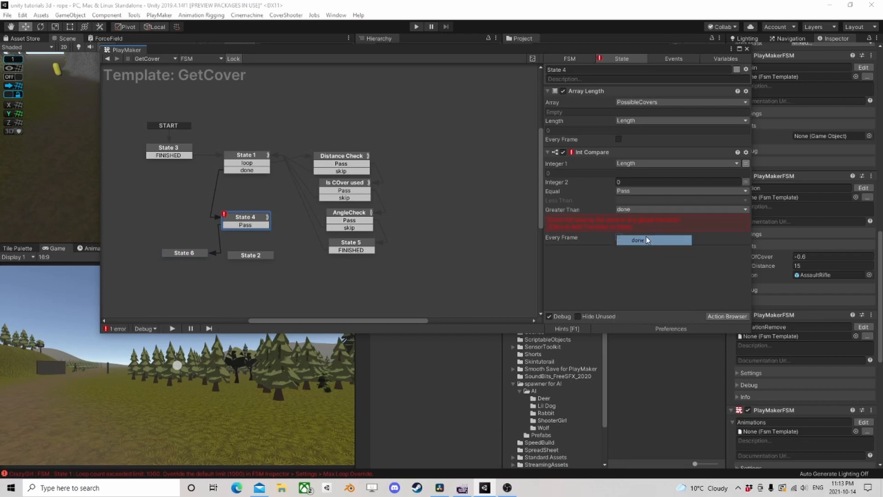
drag(246, 233, 263, 256)
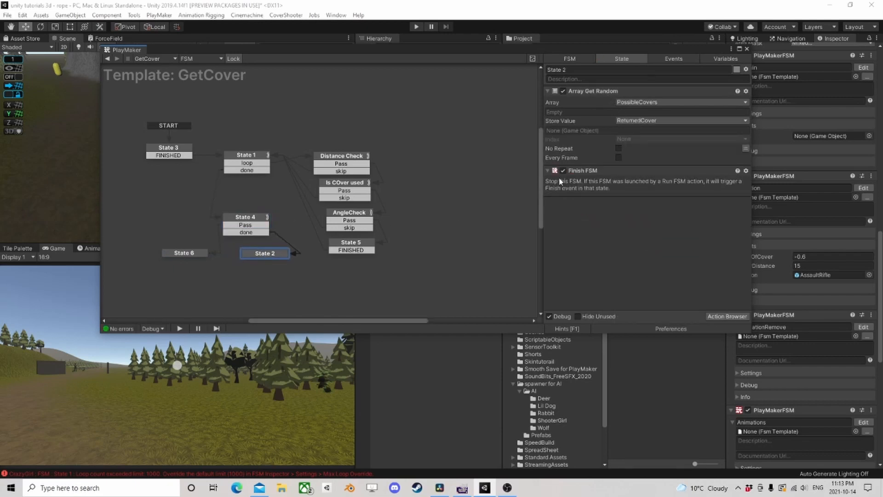
- Copy the Finish FSM action from State 2 into State 6
click(585, 170)
right_click(585, 171)
click(619, 235)
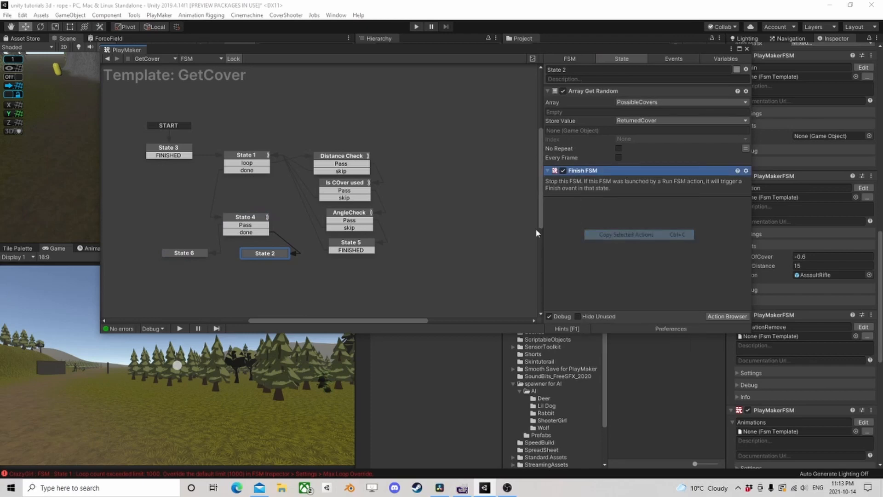
click(175, 254)
right_click(598, 125)
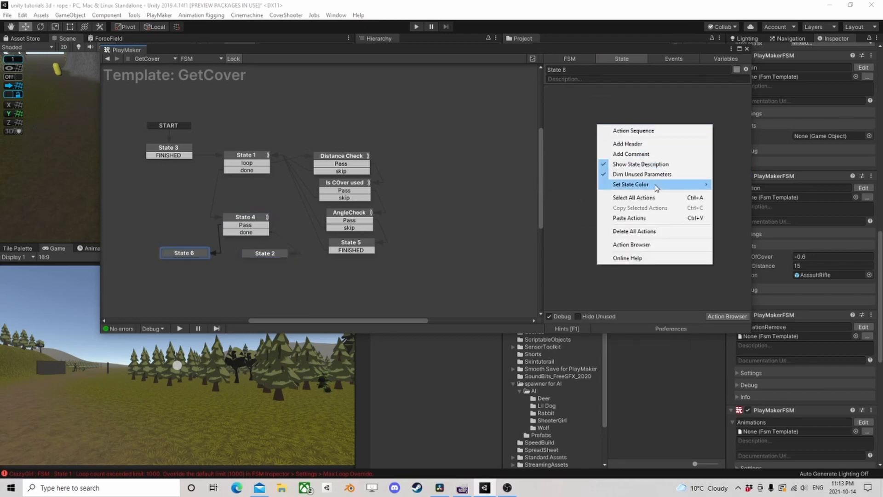
click(629, 216)
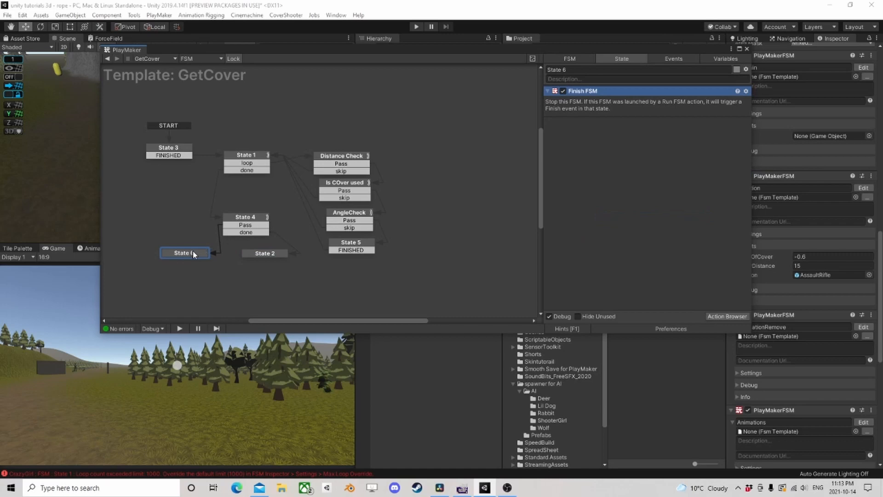
- In State 3, enable Array Resize and set the Set Game Object source for ReturnedCover to a new variable named null
click(187, 148)
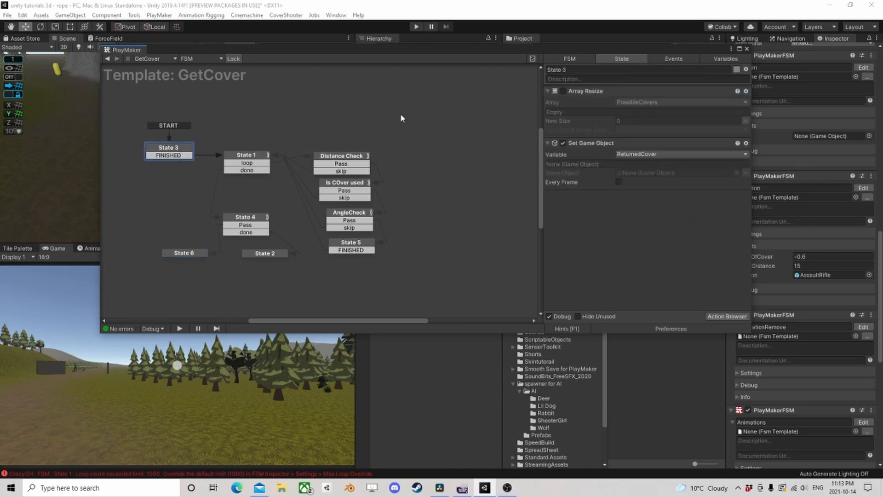
click(562, 91)
click(587, 143)
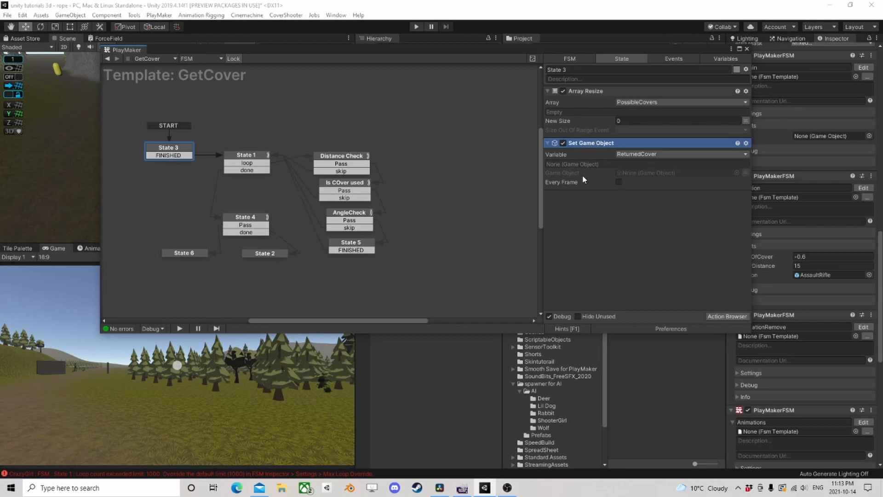
click(746, 173)
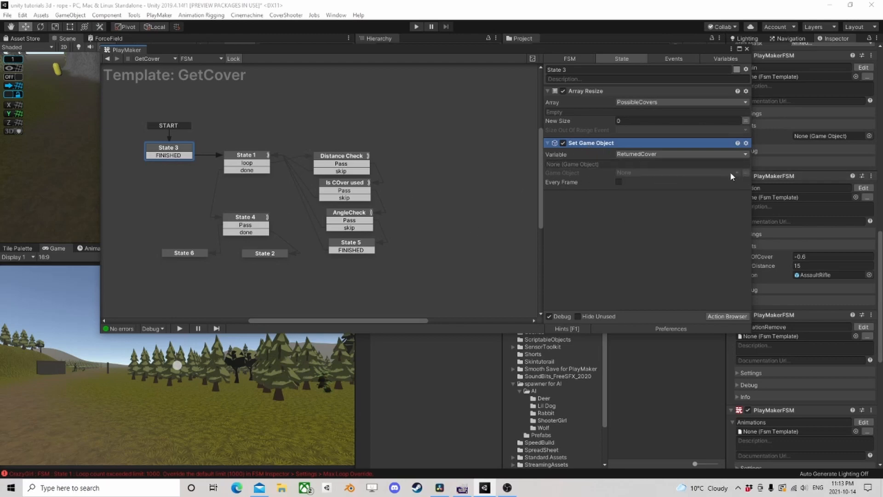
click(681, 172)
click(649, 236)
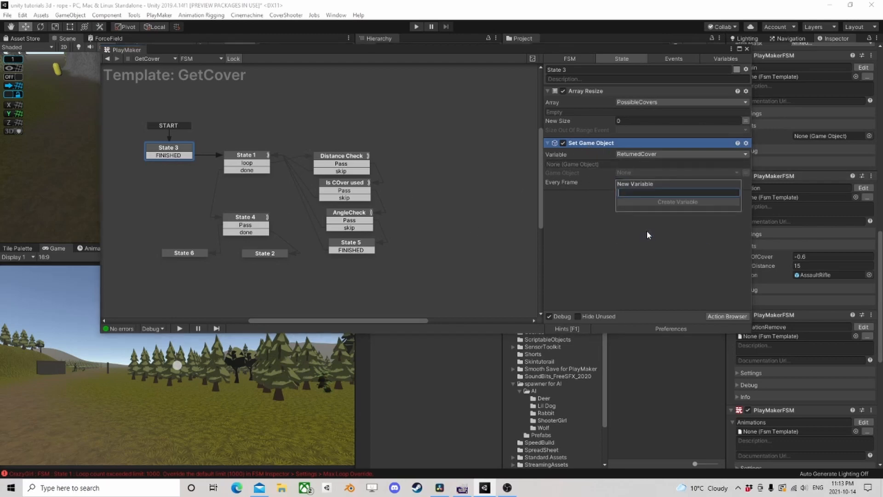
text(mul)
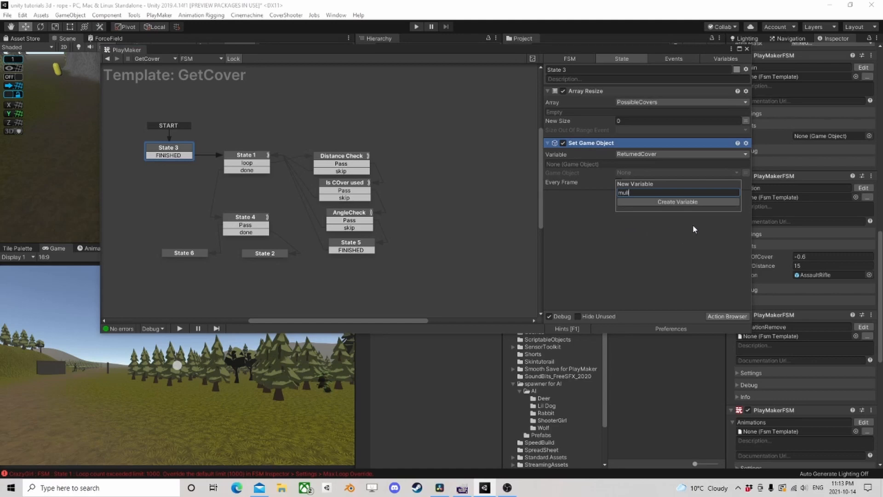
key(BackSpace)
key(BackSpace)
key(BackSpace)
key(BackSpace)
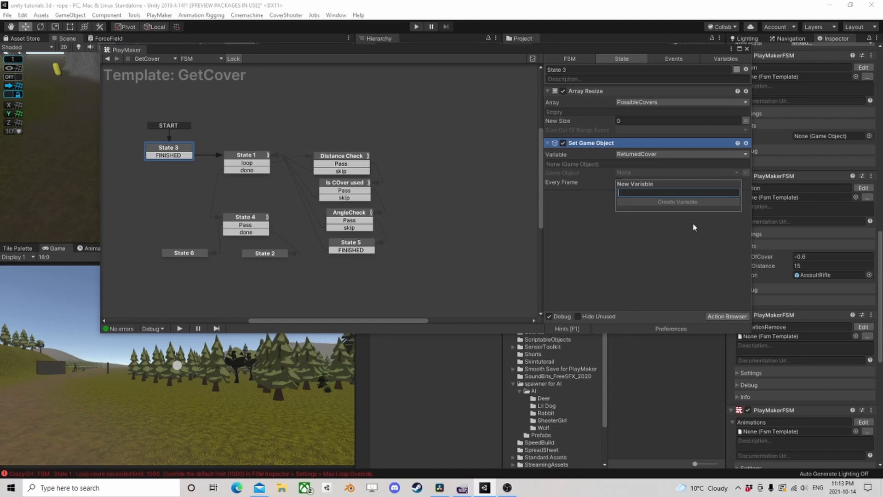
text(null)
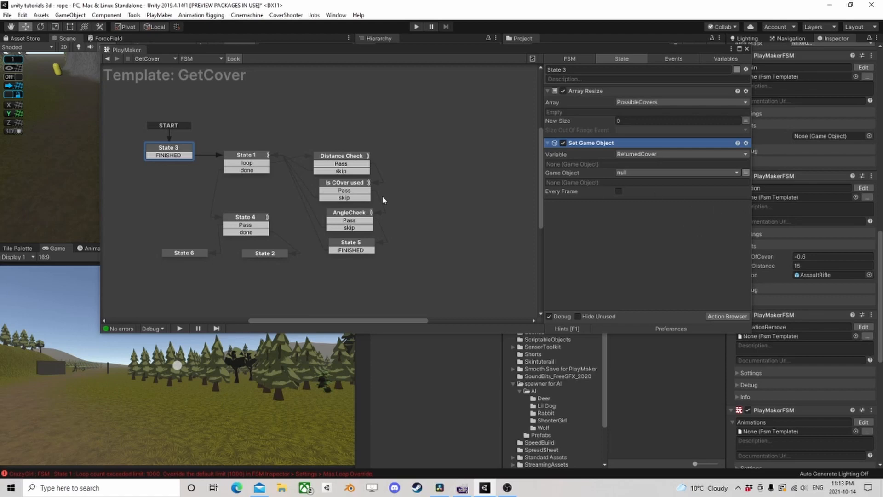
- Review State 4, return to CrazyGirl's Ai Action FSM, and run the game to test cover selection before stopping it
click(245, 218)
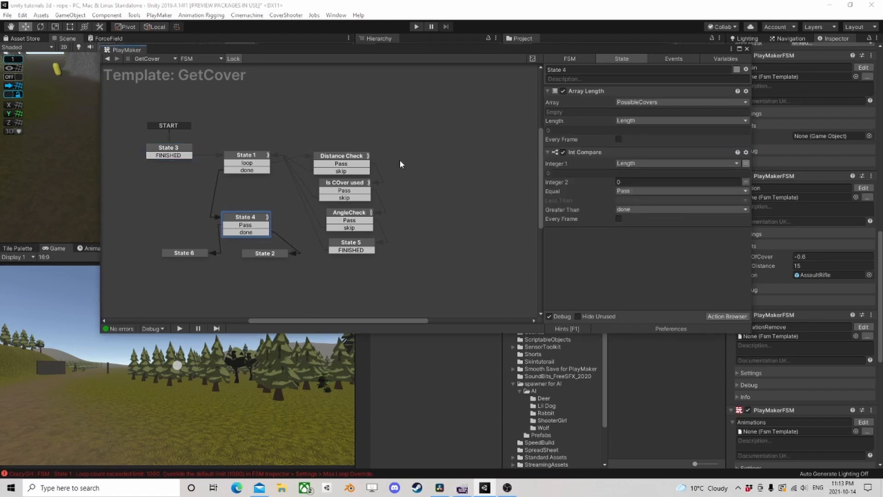
click(109, 60)
click(415, 28)
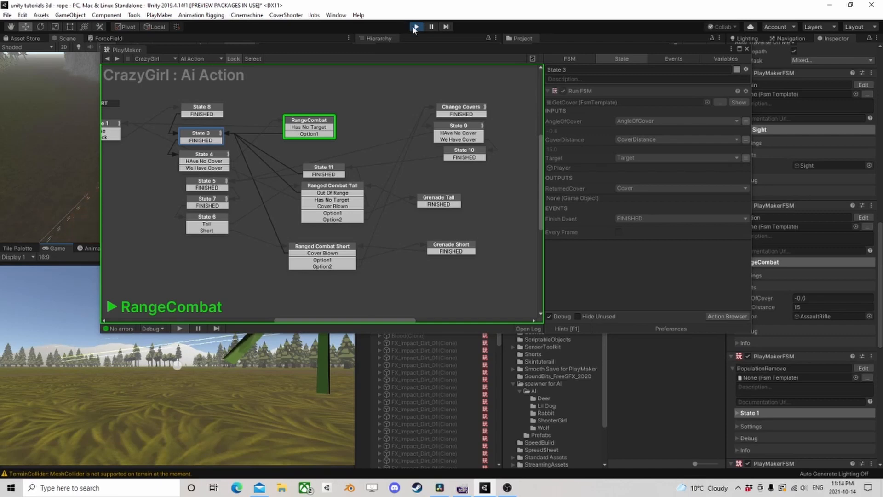
key(ctrl+p)
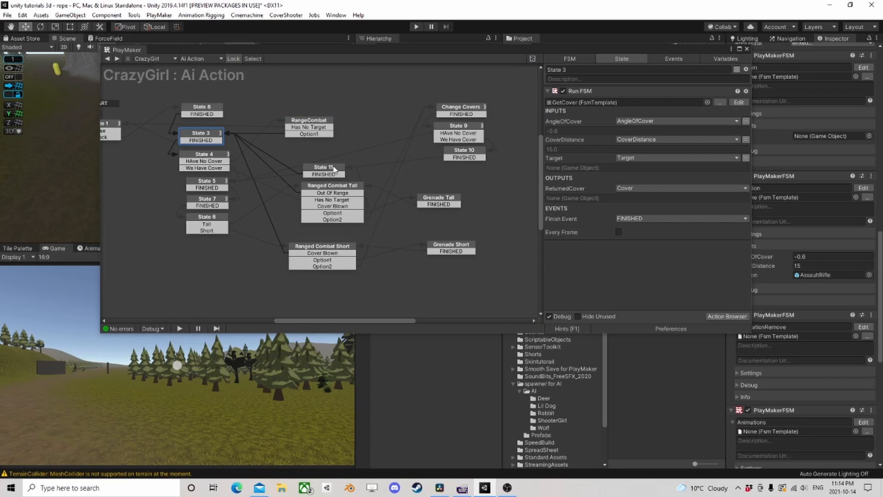
- In Ranged Combat Tall's RandomOptions action, set Nothing Chance to 0.1, Option1Chance to 0.8 and Option2Chance to 0.8
click(344, 190)
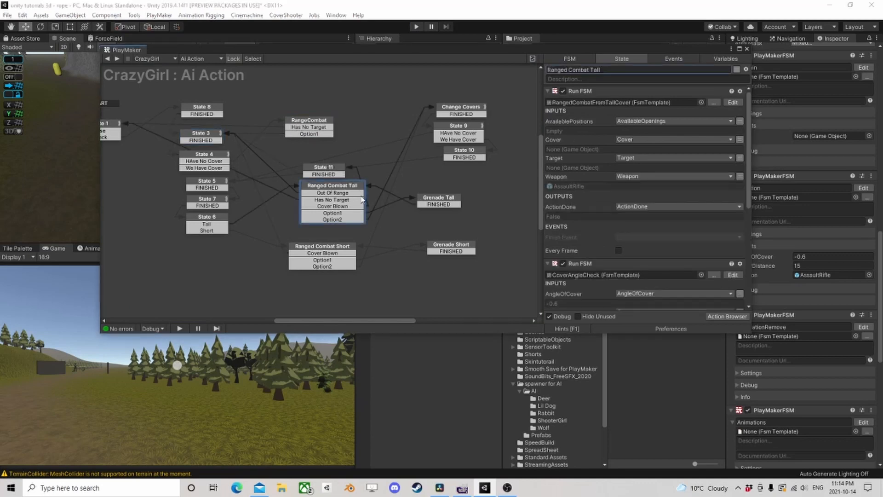
click(339, 217)
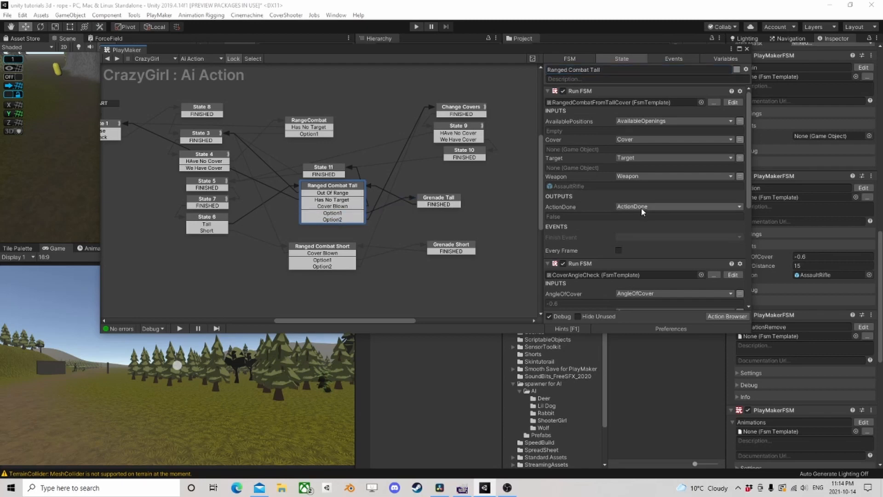
scroll(642, 212, down, 7)
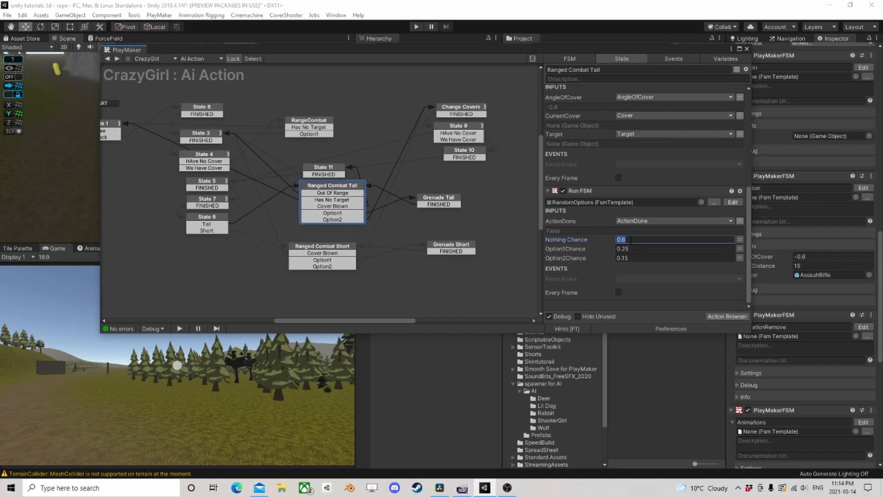
text(0.1)
click(632, 249)
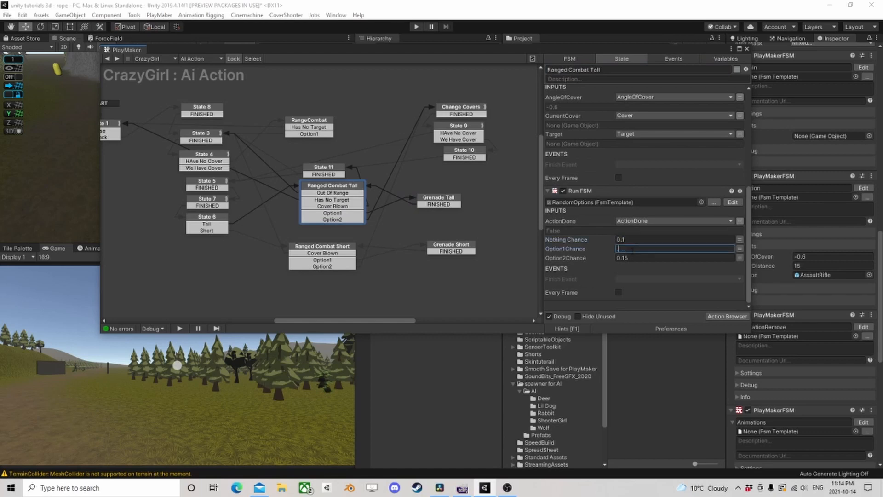
text(.8)
click(638, 256)
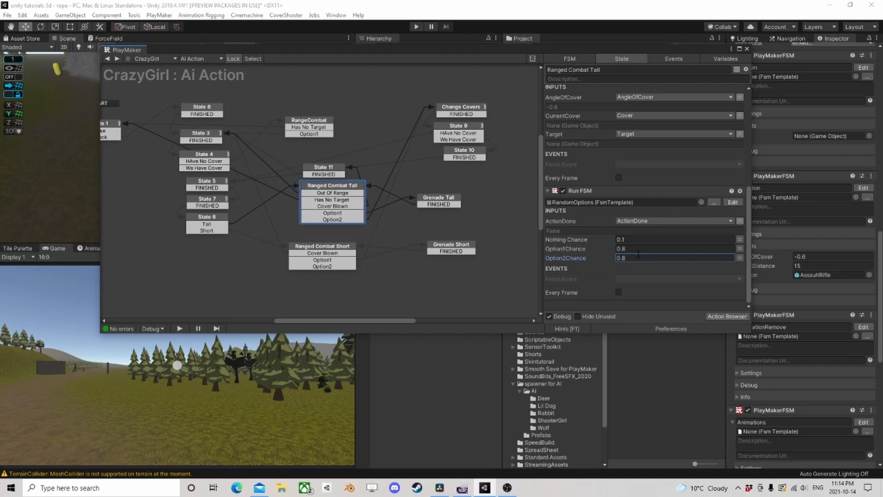
- Run the game, compare ActionDone in Ranged Combat Tall with its value inside the running RandomOptions FSM, and stop the game
click(416, 28)
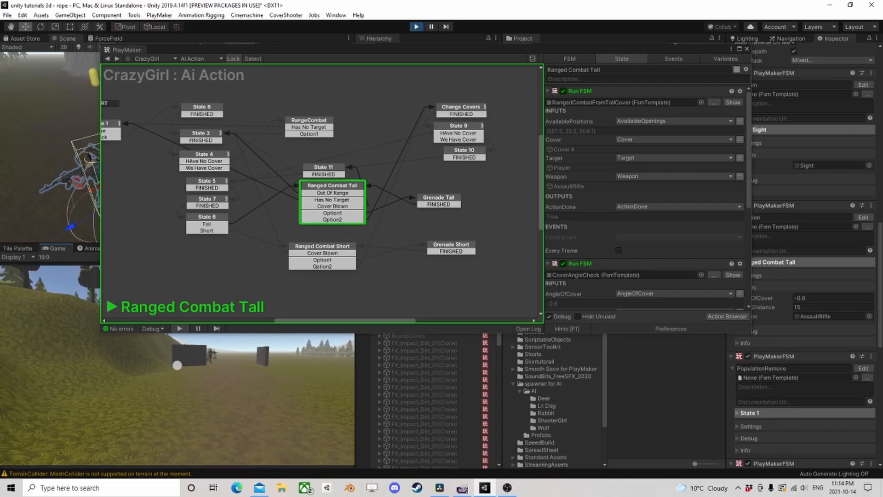
scroll(671, 266, down, 5)
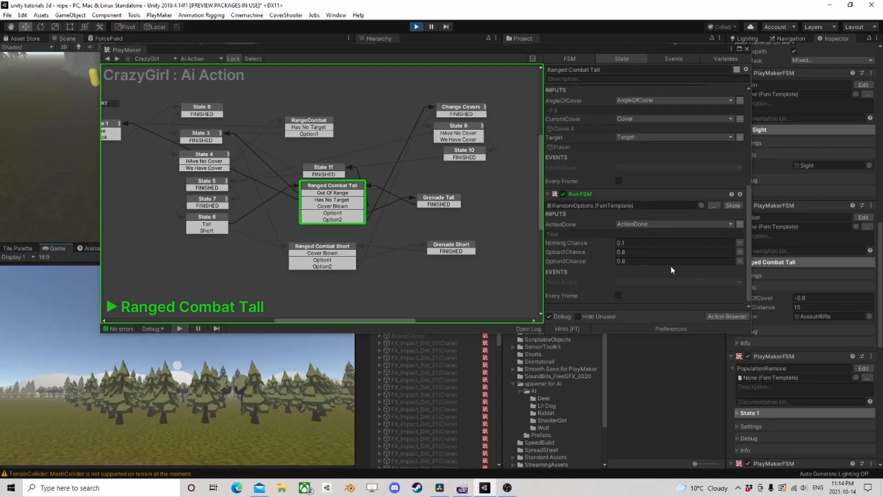
click(732, 202)
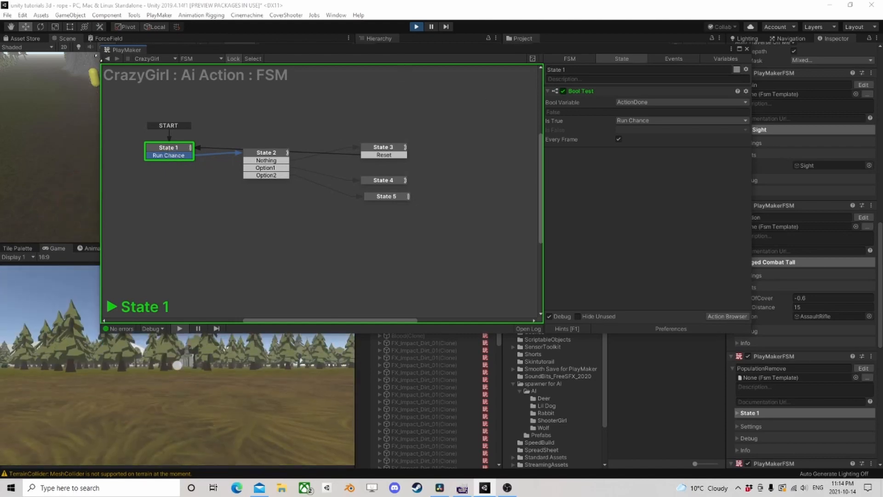
click(108, 60)
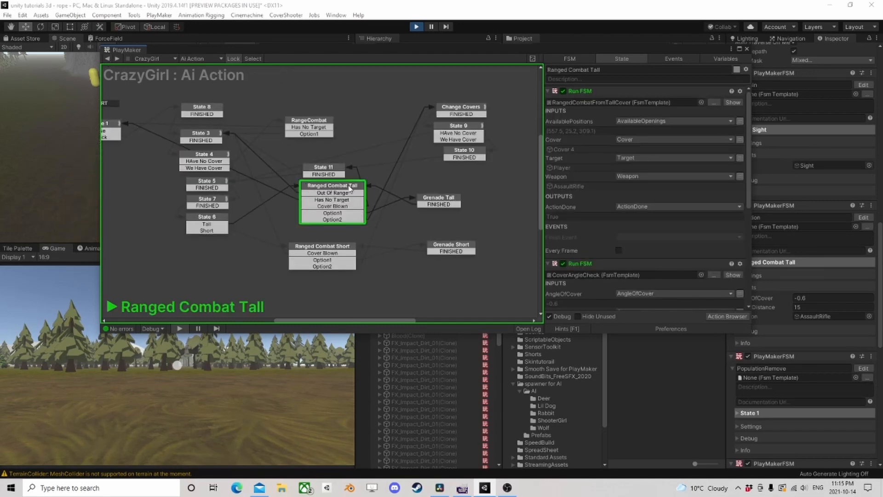
scroll(663, 236, down, 3)
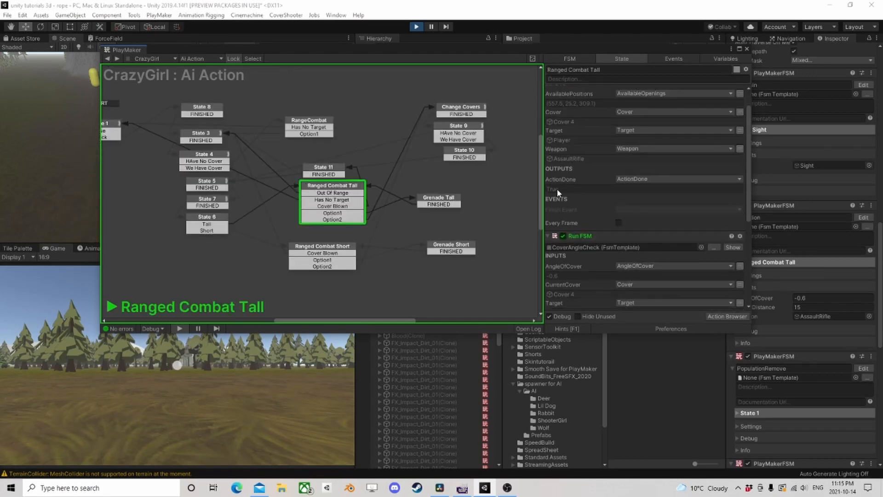
scroll(558, 192, down, 8)
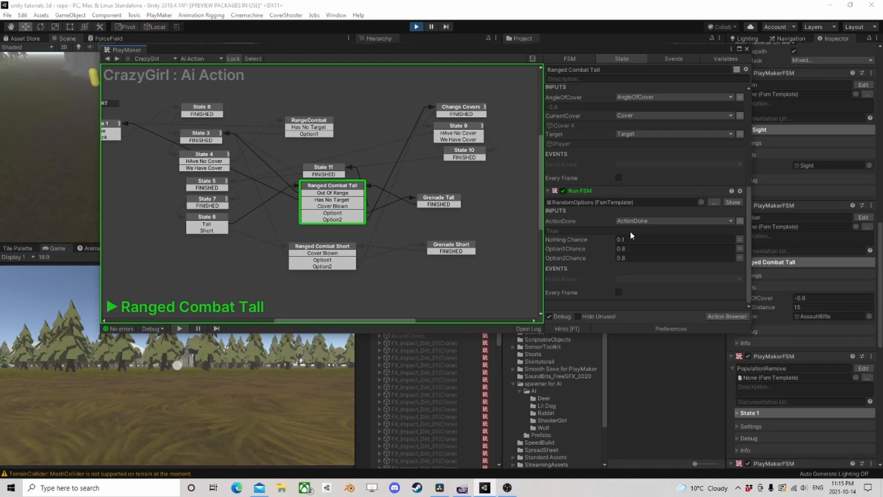
click(733, 203)
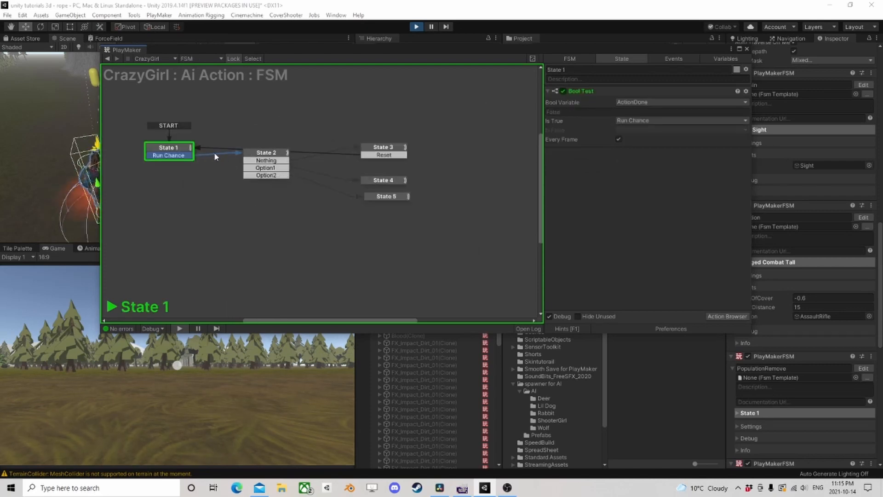
click(107, 59)
scroll(585, 227, down, 2)
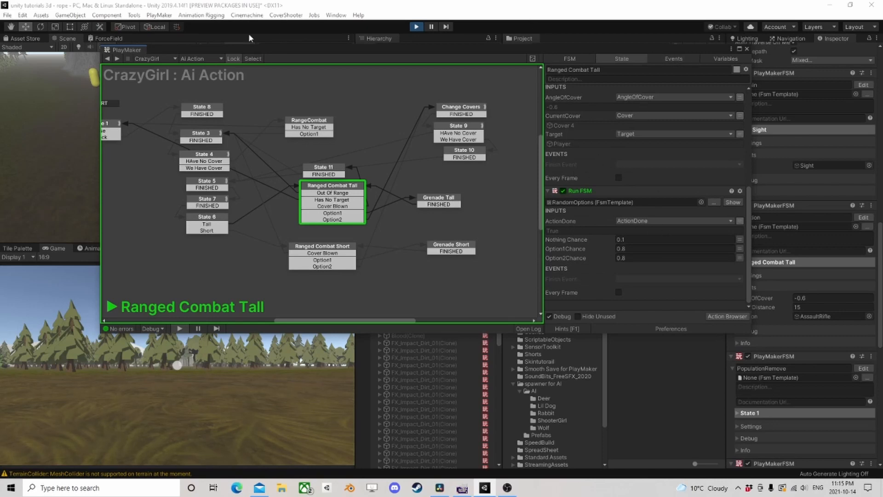
click(423, 28)
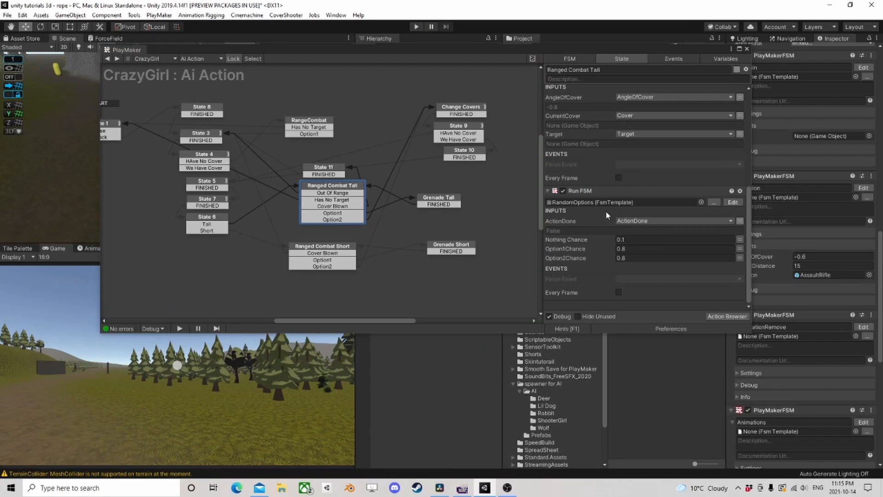
- Add a Get Fsm Bool action to the Ranged Combat Tall state
scroll(362, 203, down, 3)
scroll(363, 202, up, 2)
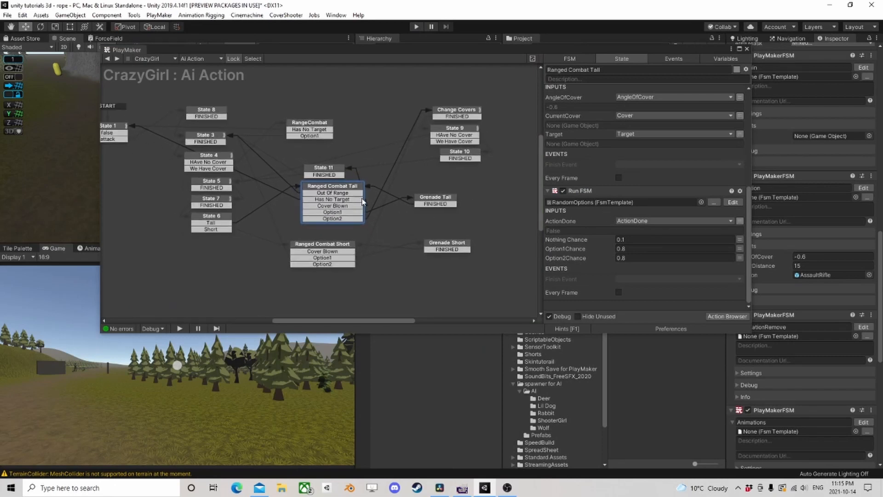
scroll(362, 203, down, 3)
scroll(362, 202, up, 4)
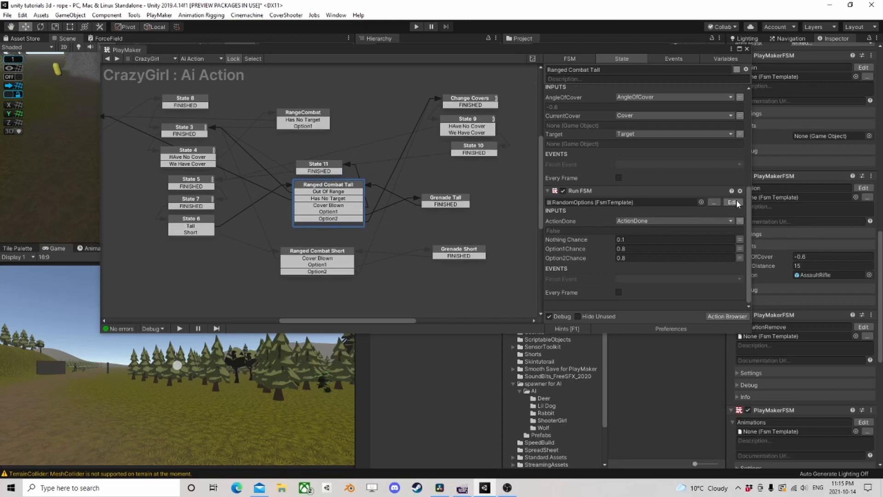
click(727, 317)
text(g)
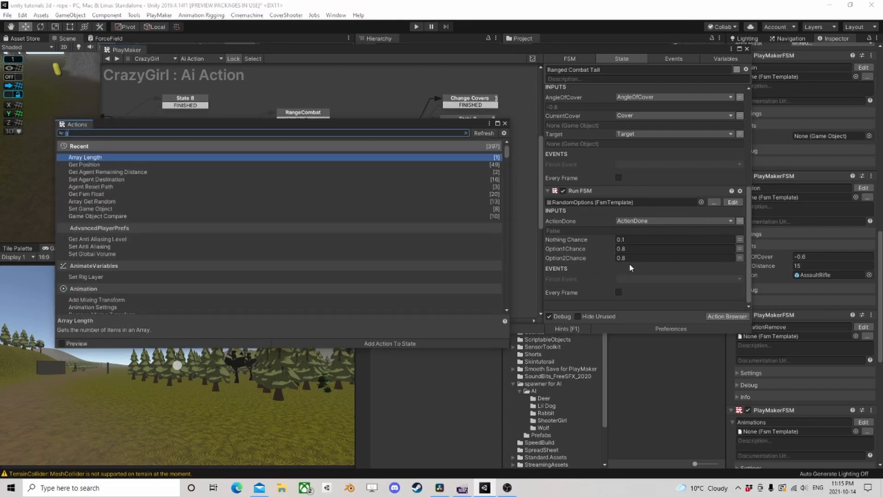
text(et fsm bool)
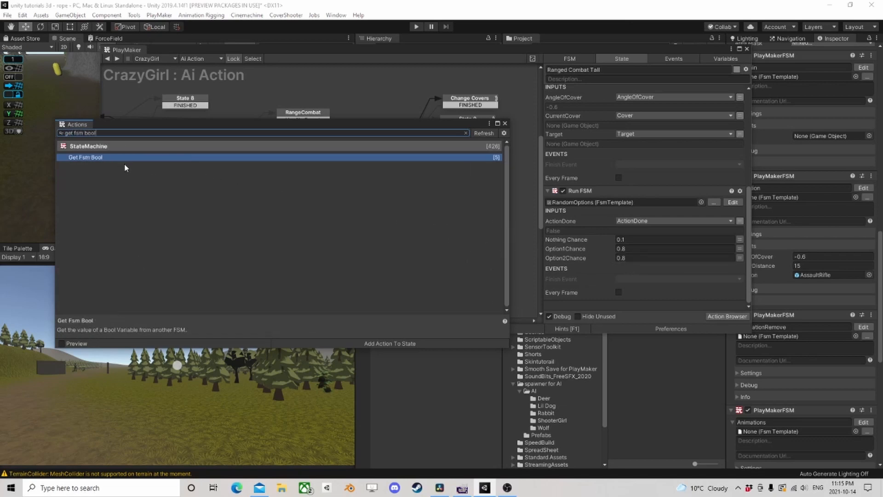
double_click(117, 157)
click(504, 124)
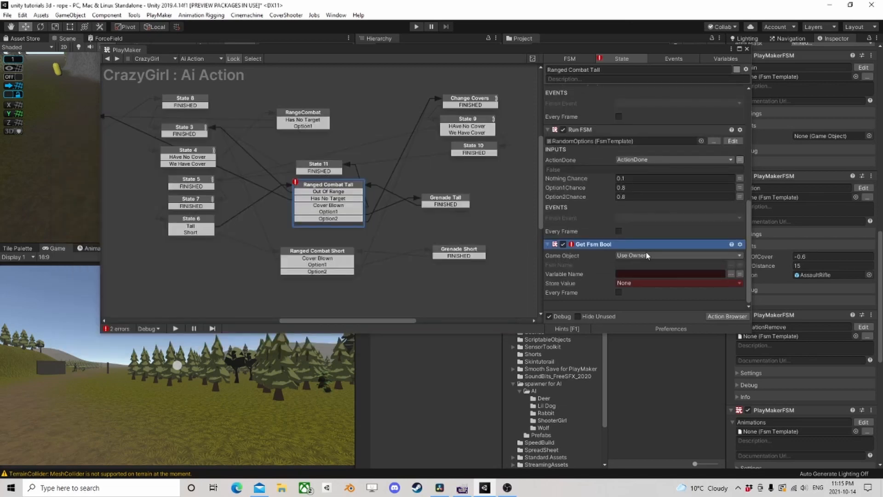
- Configure Get Fsm Bool to read ActionDone from the owner's Ai Action FSM and store it in ActionDone
click(739, 269)
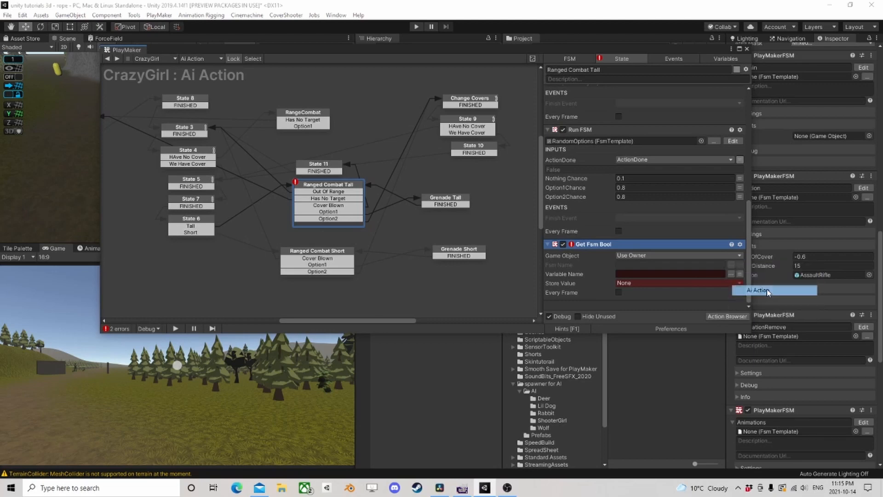
click(757, 288)
click(736, 275)
click(746, 292)
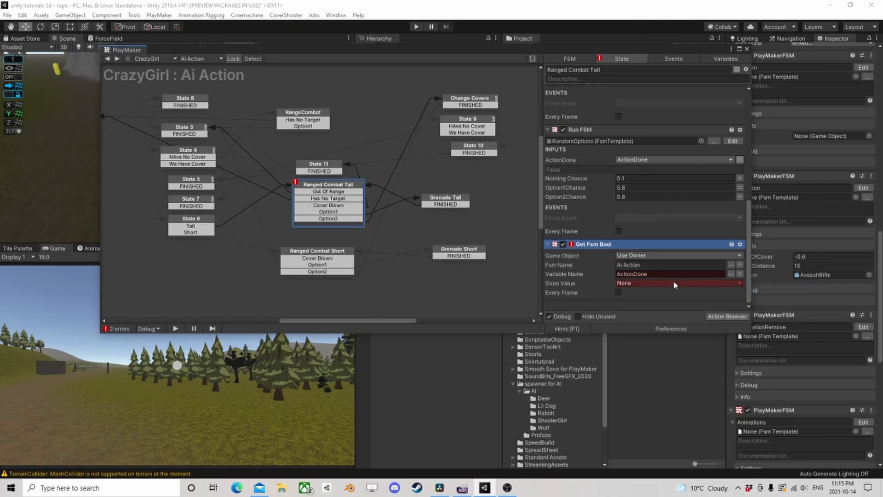
click(676, 283)
click(658, 303)
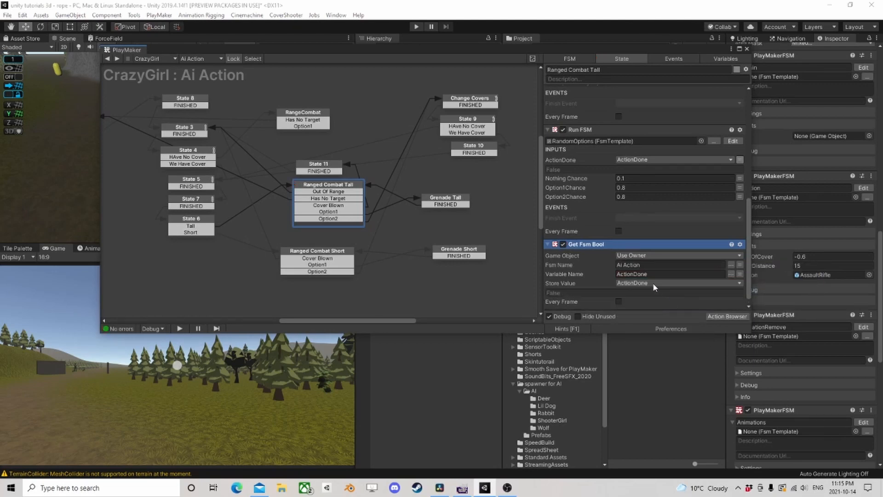
- Copy the Get Fsm Bool action into State 1 of the RandomOptions template before Bool Test, and enable Every Frame on it
right_click(597, 249)
click(621, 305)
click(733, 141)
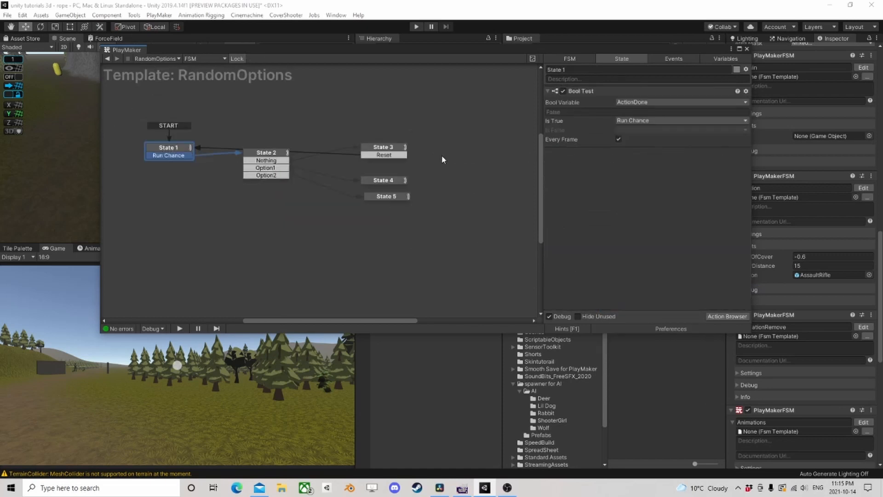
right_click(580, 94)
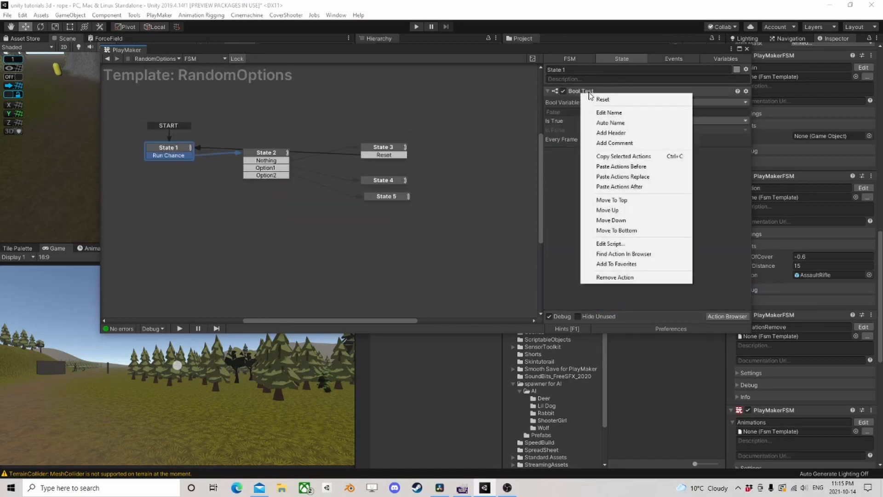
click(644, 166)
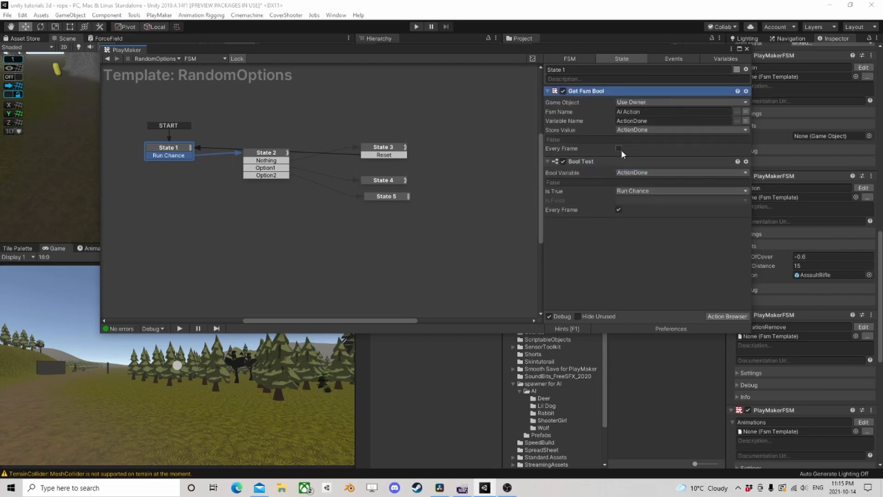
- Turn off the Input option of the RandomOptions template's ActionDone variable
click(725, 59)
click(561, 105)
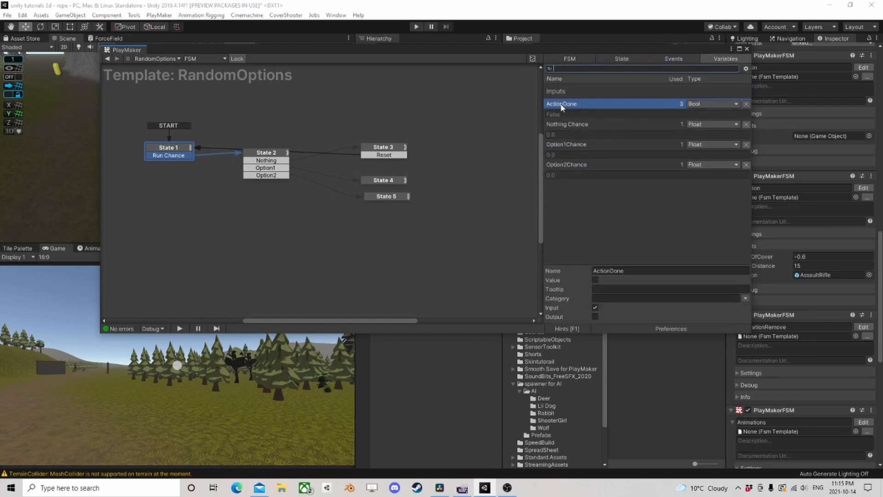
click(594, 308)
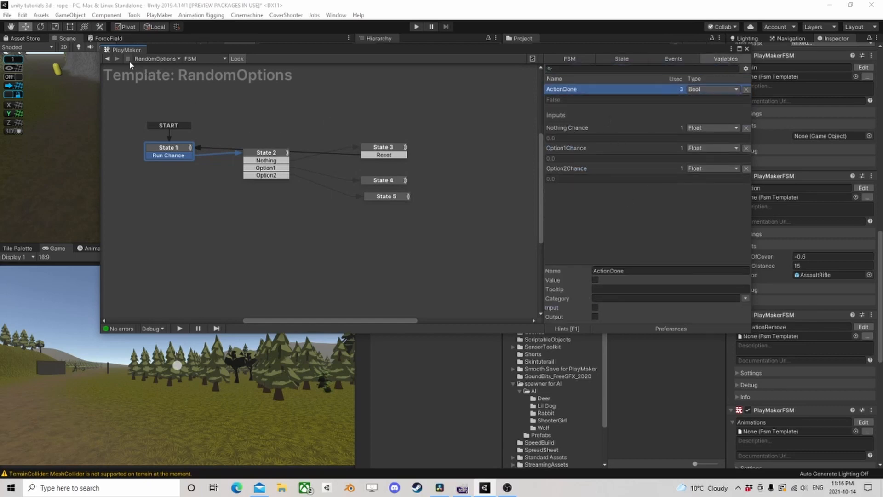
- Return to CrazyGirl's Ai Action FSM and delete the Get Fsm Bool action from Ranged Combat Tall
click(108, 59)
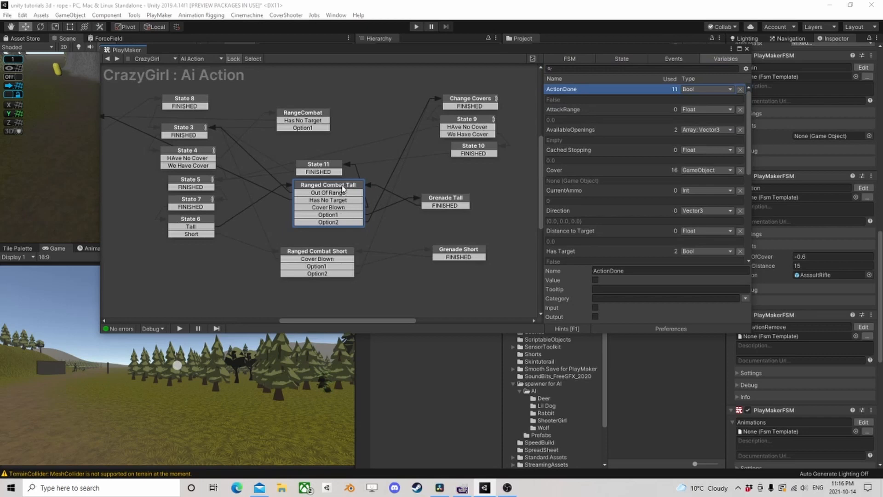
click(343, 187)
scroll(644, 225, down, 5)
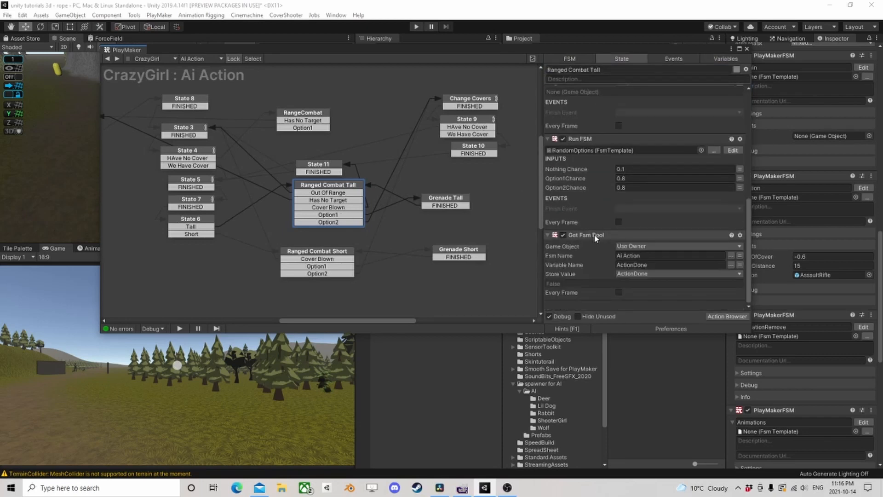
click(595, 236)
key(Delete)
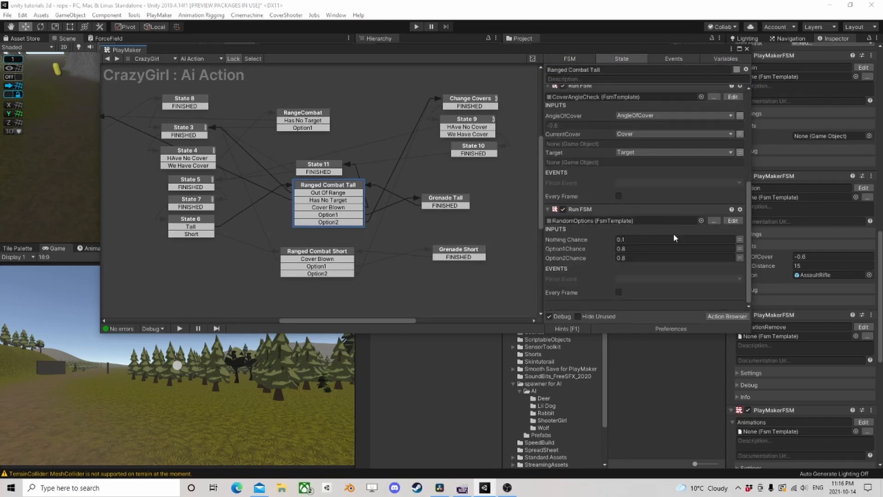
- Run the game, frame CrazyGirl in the scene, and examine State 3 of the running RandomOptions FSM
click(417, 26)
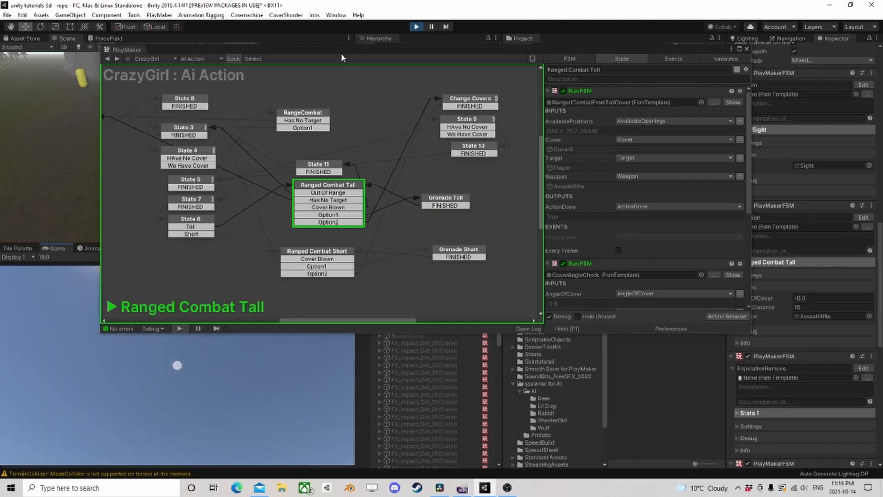
drag(341, 52, 472, 185)
right_drag(271, 139, 169, 168)
key(f)
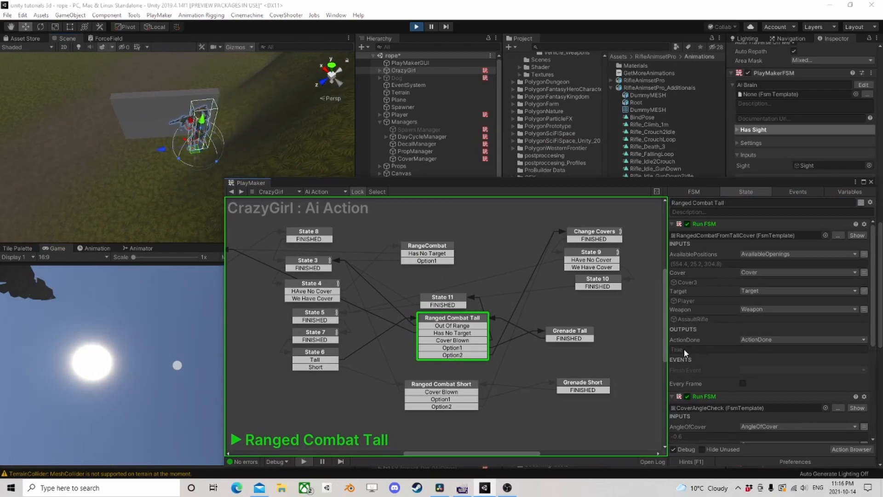
scroll(685, 351, down, 10)
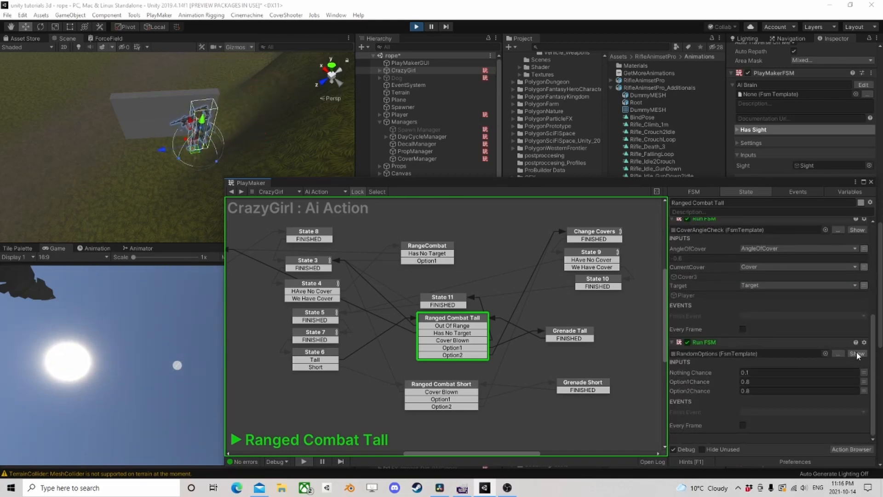
click(857, 353)
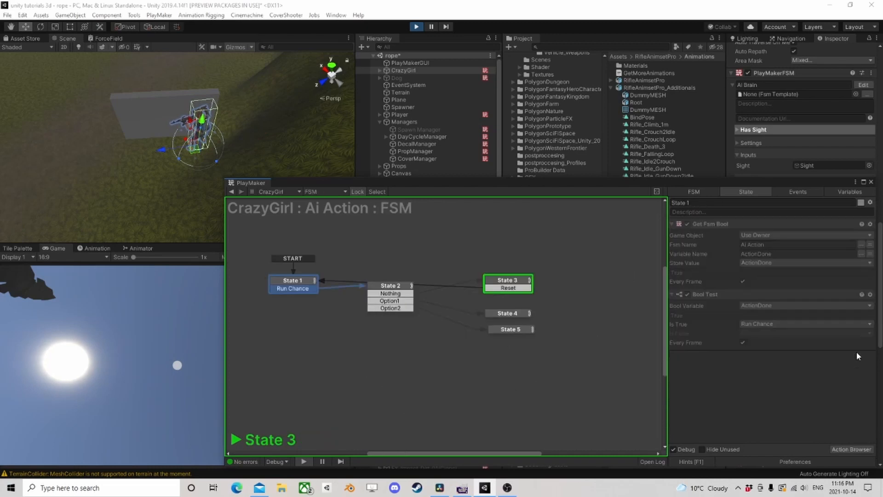
click(517, 285)
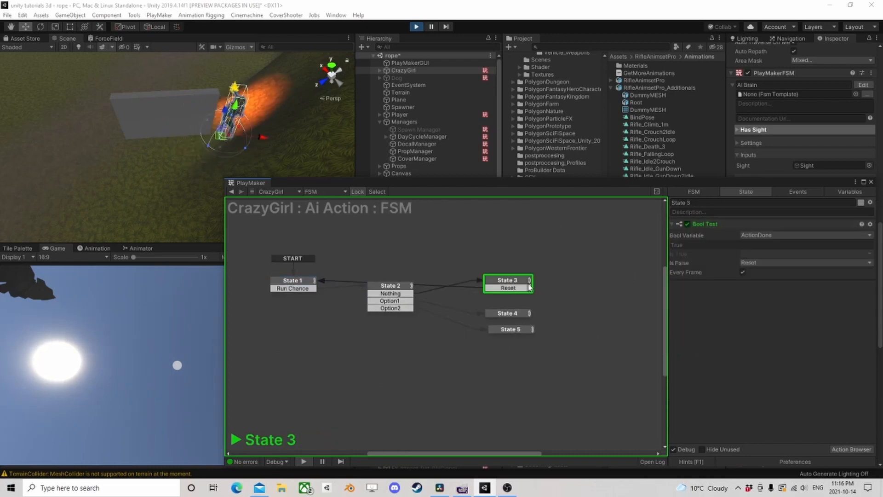
- Stop the game and copy the Get Fsm Bool action from State 1 of the RandomOptions template into State 3 before Bool Test
click(417, 26)
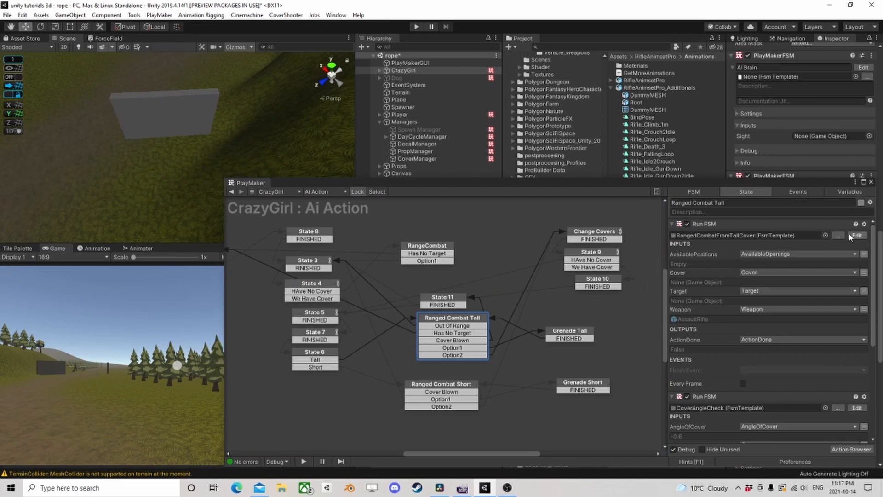
click(856, 235)
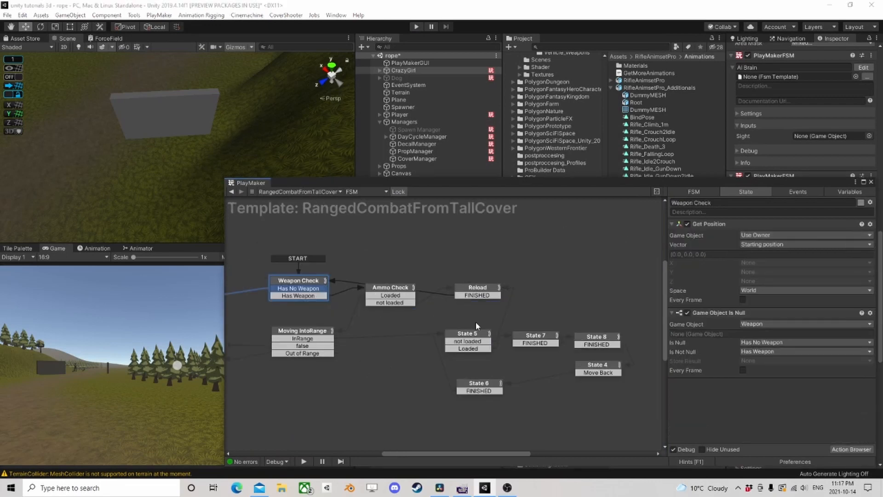
click(231, 192)
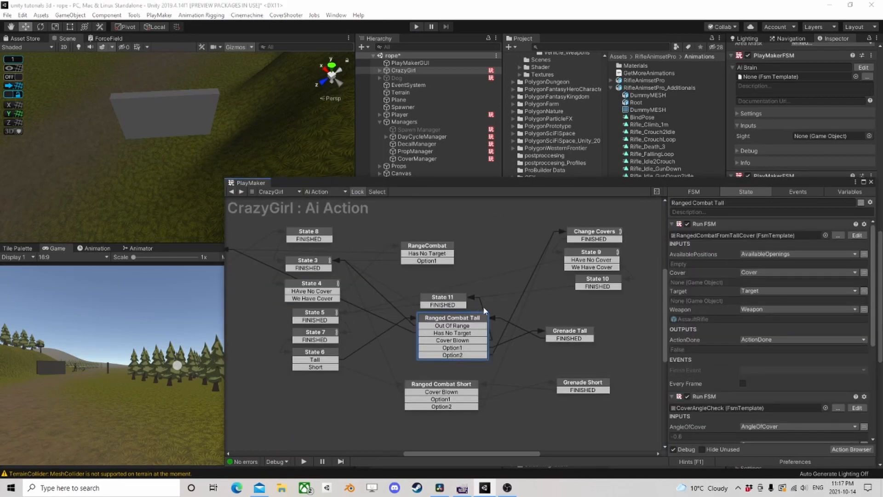
scroll(712, 386, down, 3)
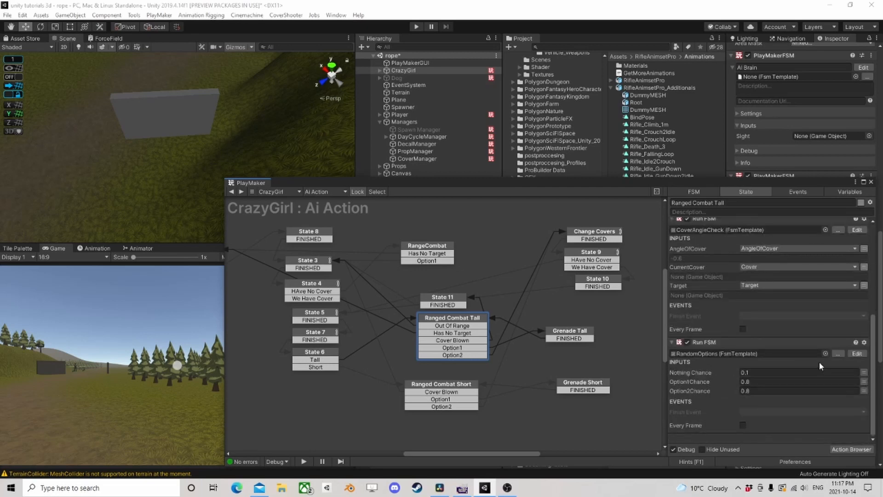
click(857, 359)
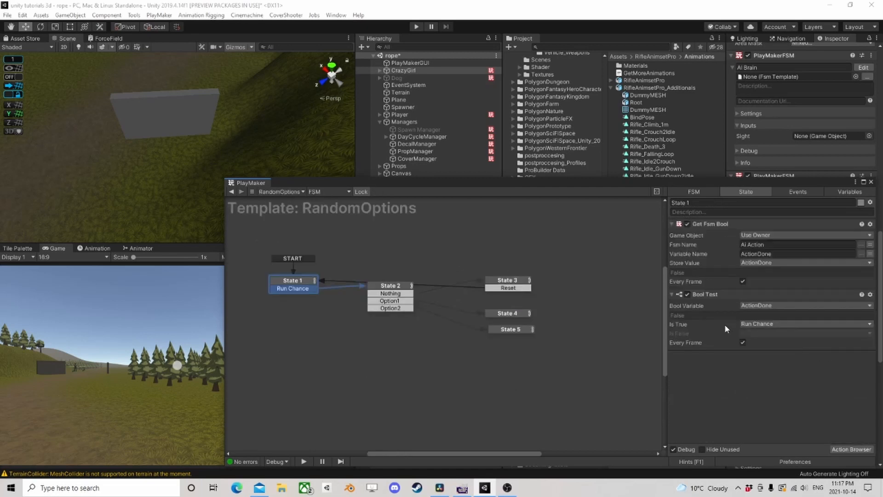
right_click(716, 226)
click(746, 289)
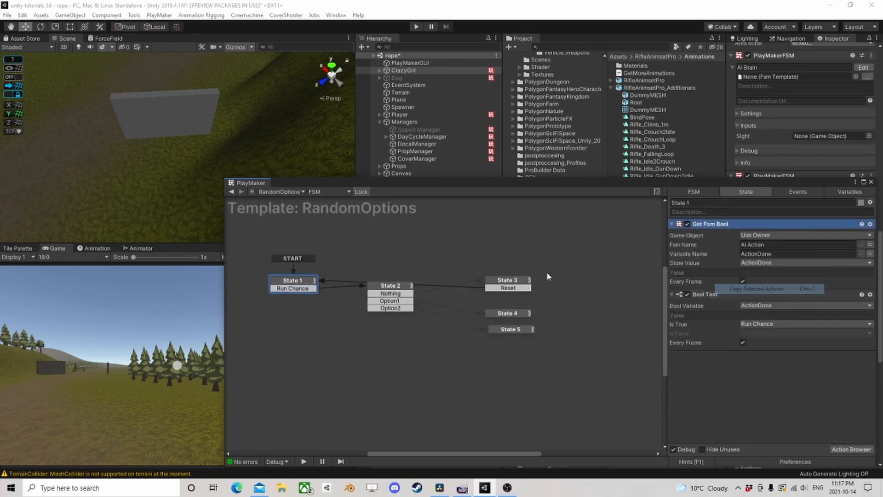
click(506, 280)
right_click(715, 225)
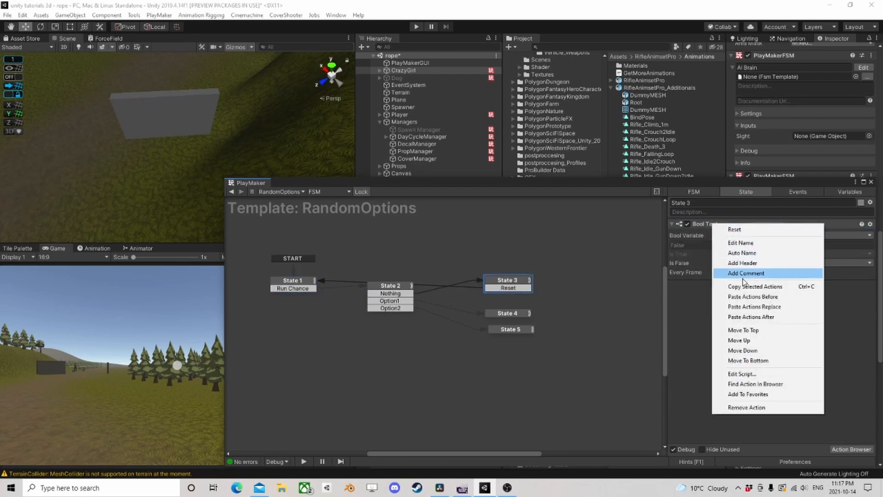
click(745, 297)
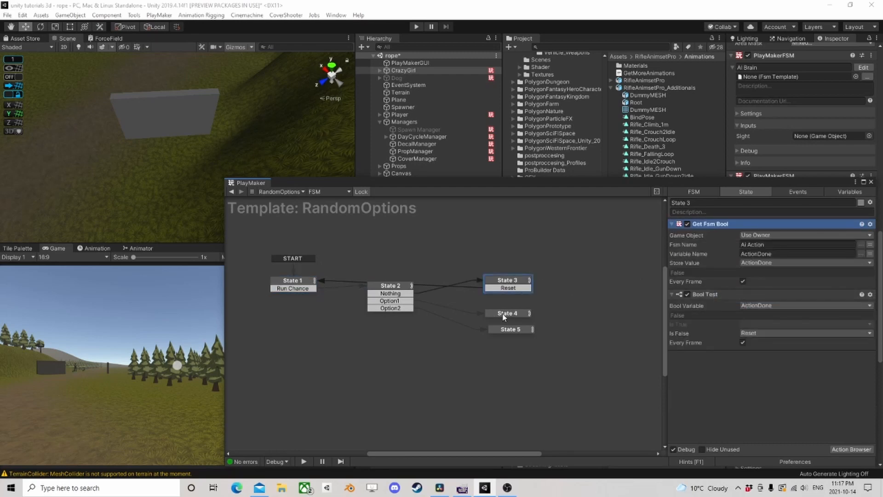
- Check the Send Event actions in States 4 and 5 of RandomOptions, and test CrazyGirl's Ai Action FSM in a game run
drag(505, 312, 510, 315)
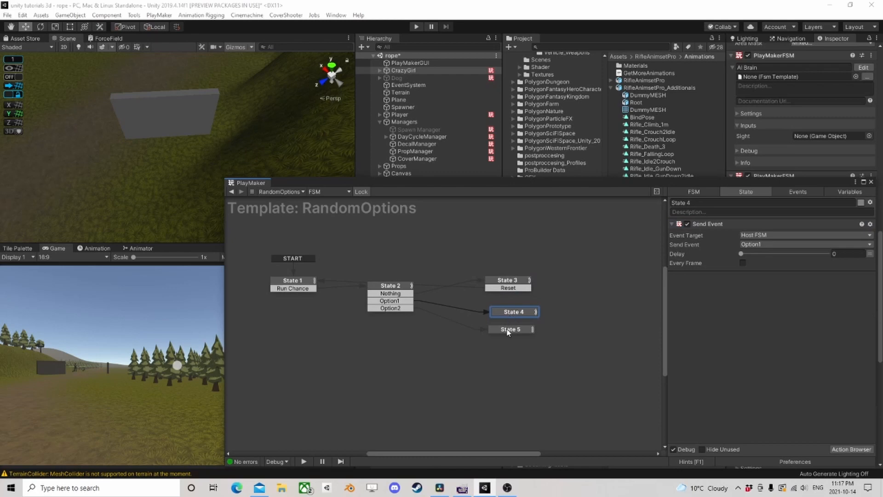
click(508, 332)
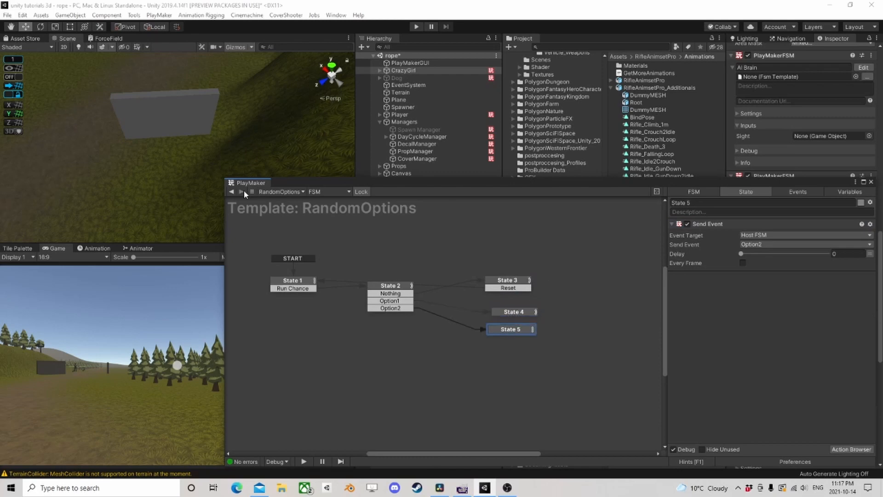
click(232, 192)
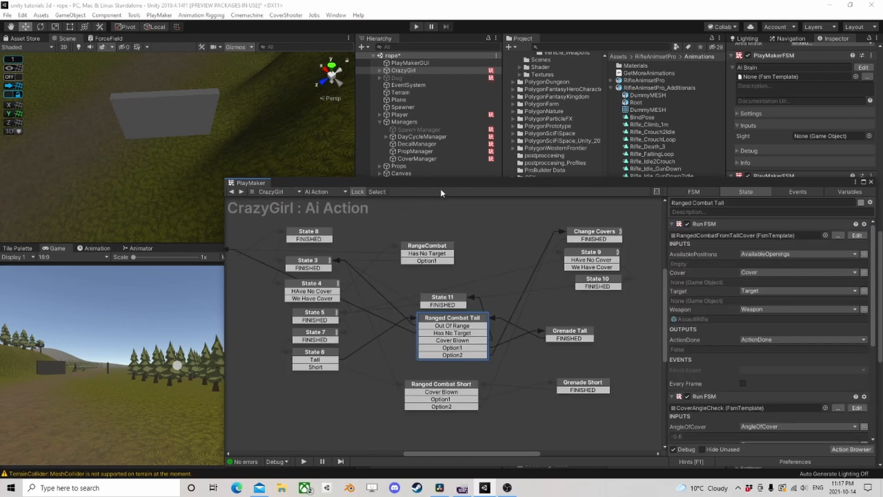
click(416, 27)
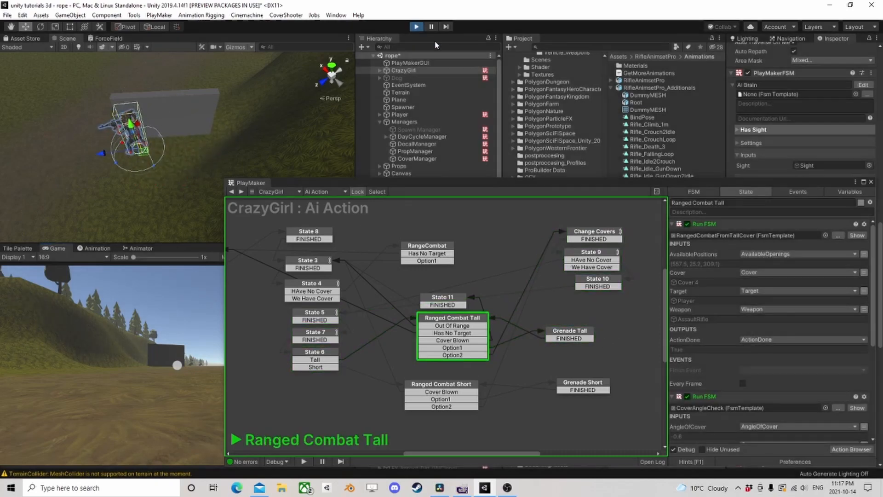
key(ctrl+p)
- Reposition the Grenade Tall state slightly in CrazyGirl's Ai Action graph and close the PlayMaker window
drag(533, 183, 398, 60)
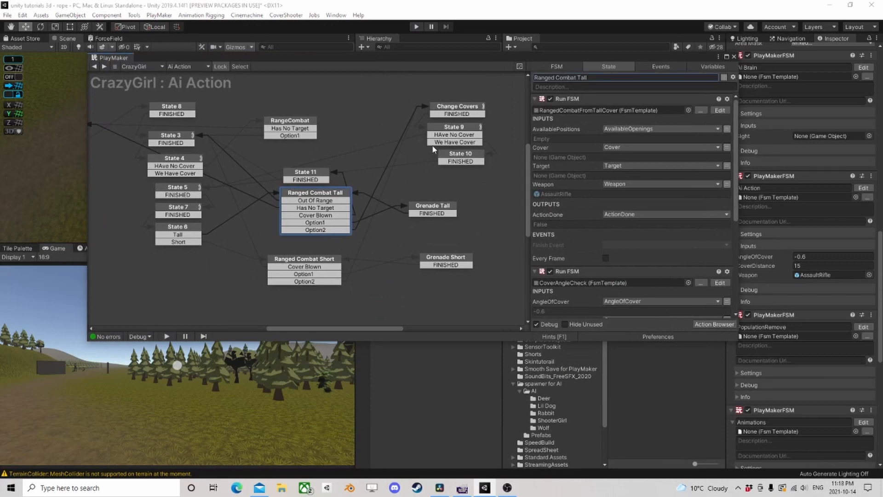
mouse_move(445, 210)
mouse_down()
mouse_move(419, 200)
mouse_move(465, 198)
mouse_move(438, 206)
mouse_up()
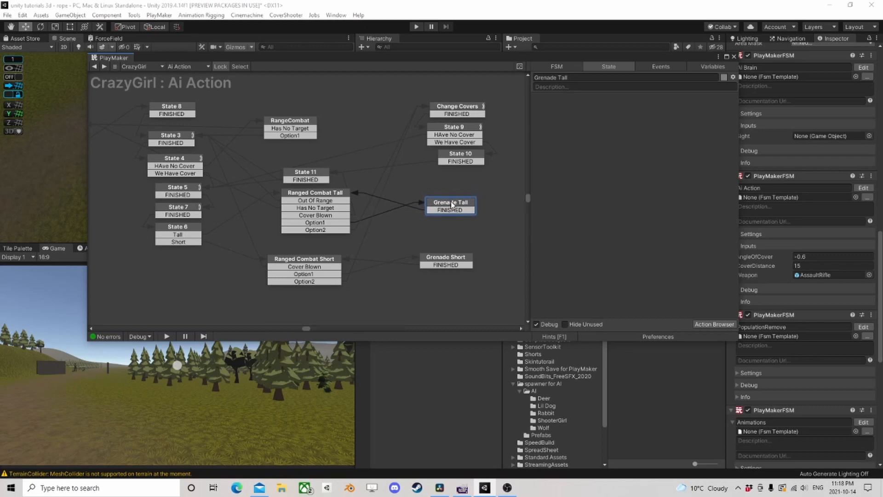
click(734, 56)
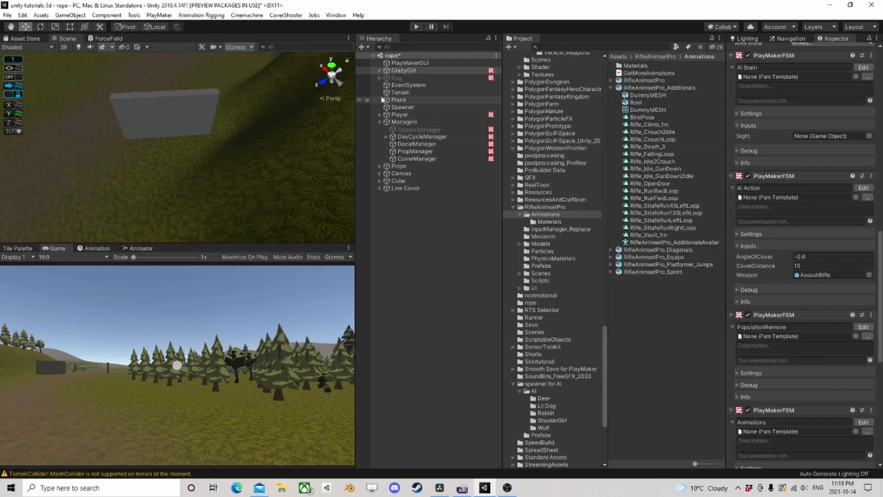
- Collapse the Managers group in the hierarchy and show the HumanShooter animator graph in an enlarged view
click(380, 122)
click(383, 199)
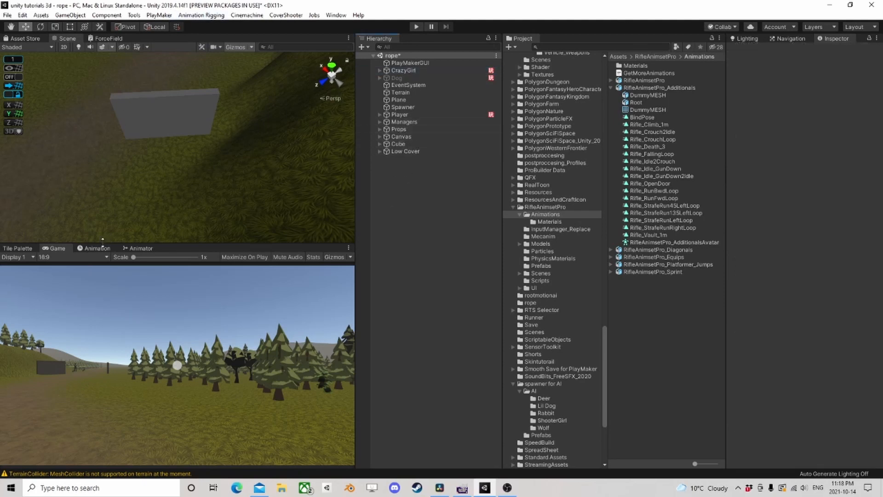
click(134, 249)
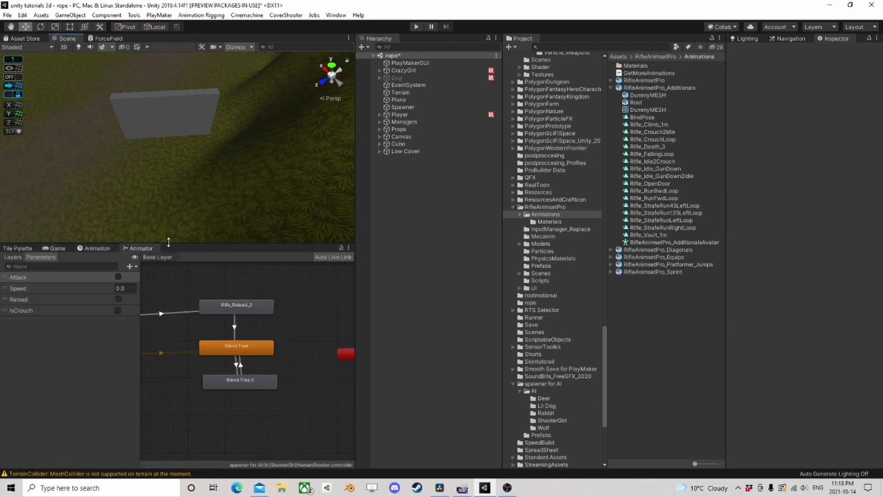
drag(168, 242, 170, 131)
middle_drag(178, 236, 207, 220)
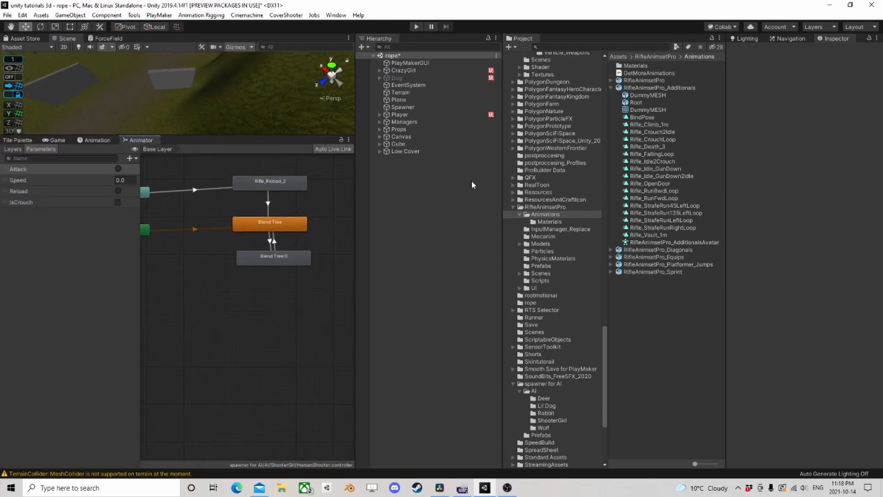
- Search the project assets for "throw" and filter the results to animation clips
click(591, 48)
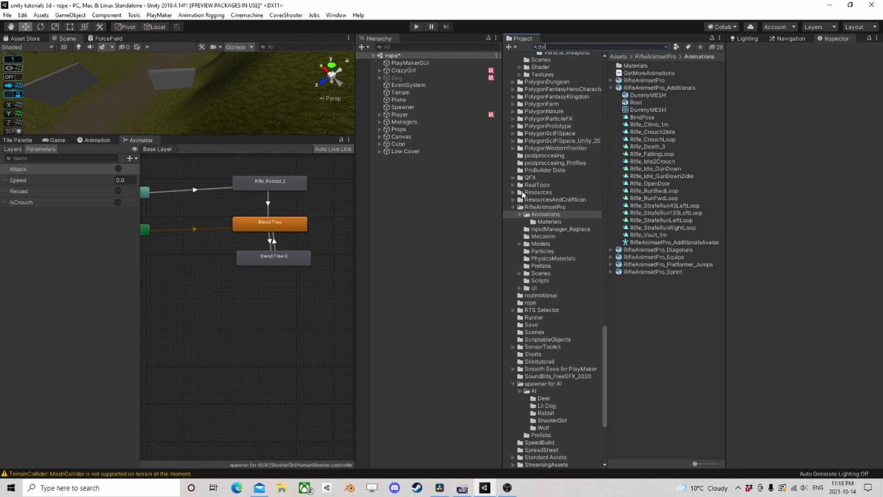
text(throw)
click(676, 47)
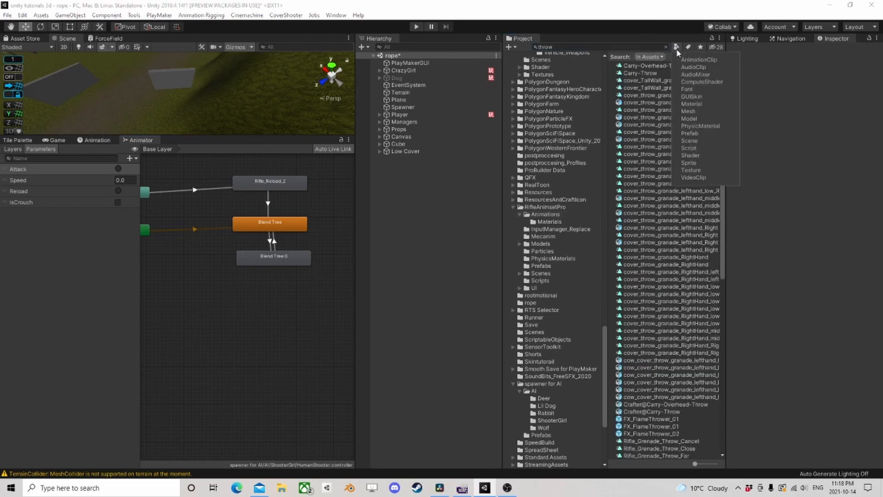
click(699, 60)
click(785, 109)
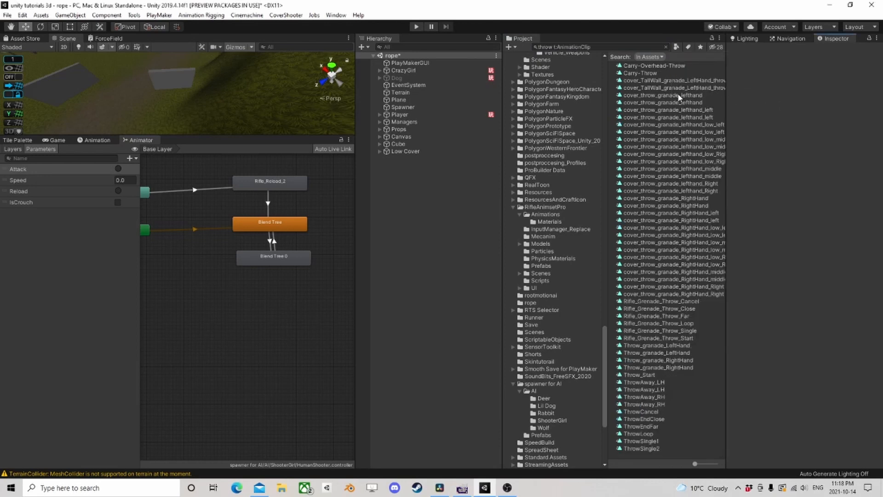
- Examine the cover and rifle grenade throw clips, previewing the motion of Rifle_Grenade_Throw_Loop and Rifle_Grenade_Throw_Single
click(650, 86)
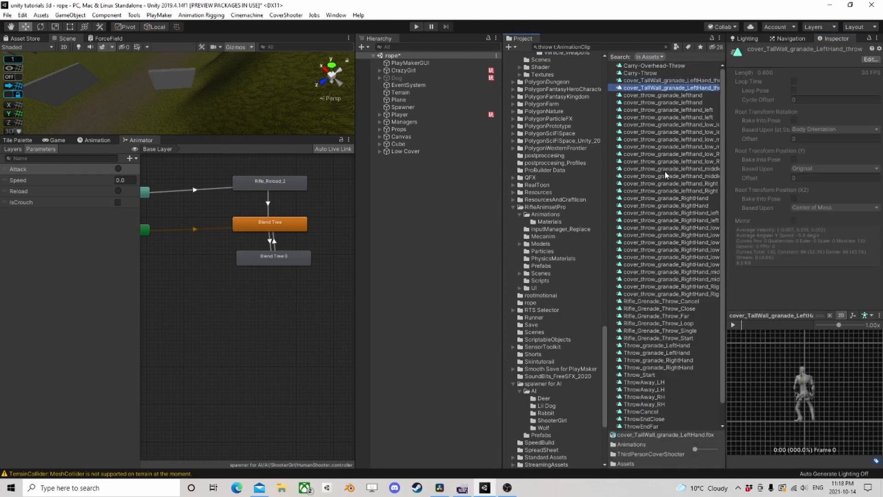
click(667, 184)
click(662, 220)
scroll(650, 222, down, 1)
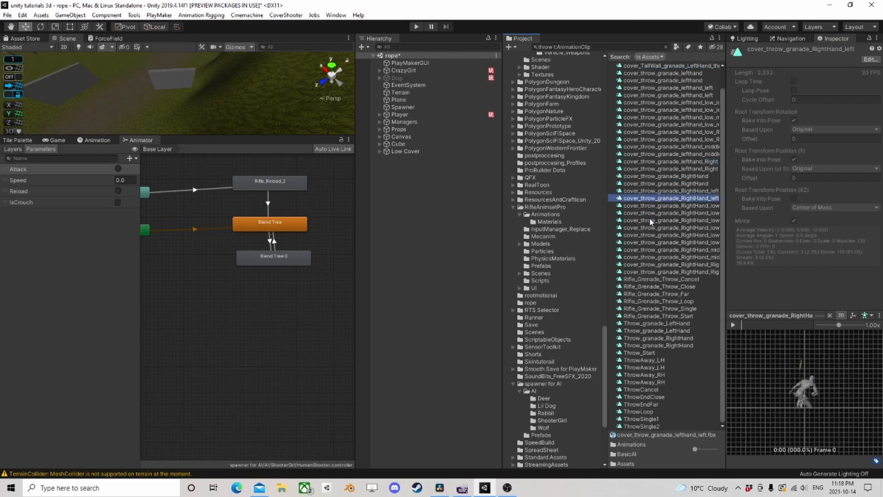
click(658, 279)
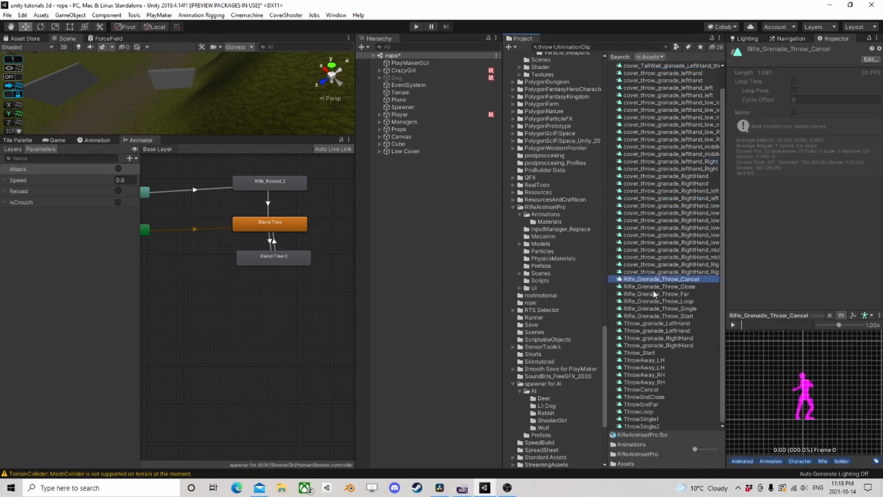
click(658, 288)
click(658, 294)
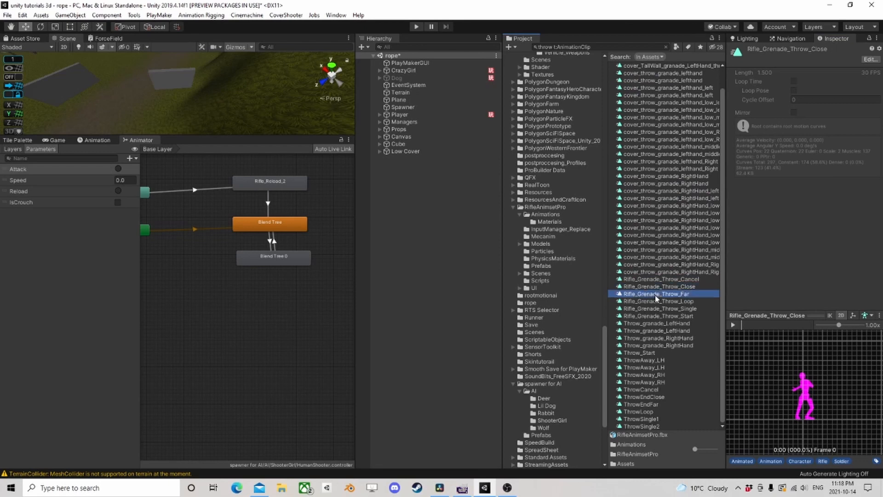
click(658, 302)
click(735, 326)
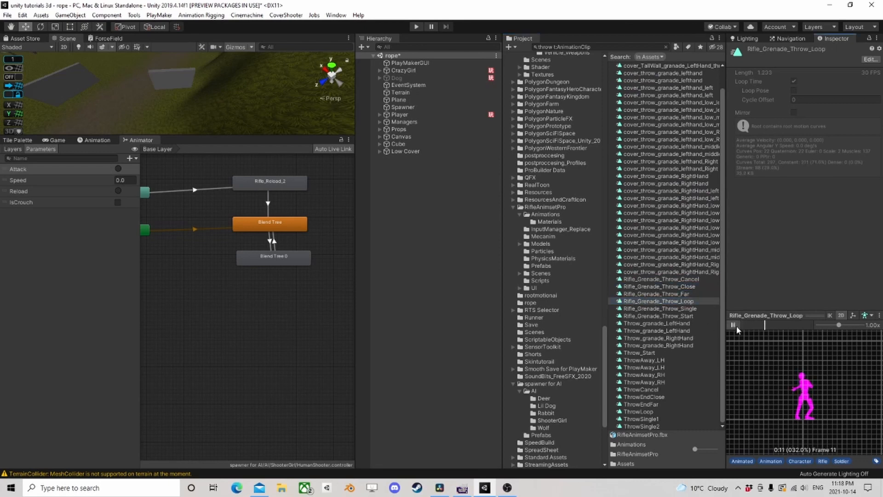
click(675, 310)
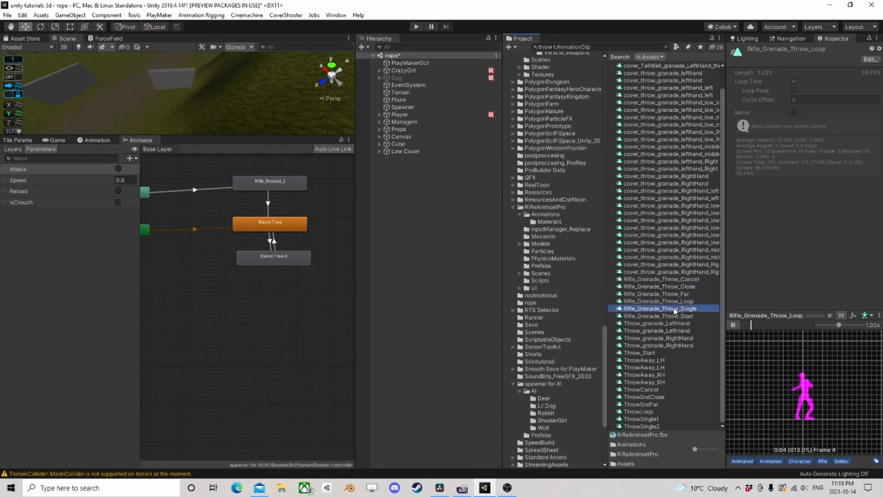
click(734, 326)
click(734, 325)
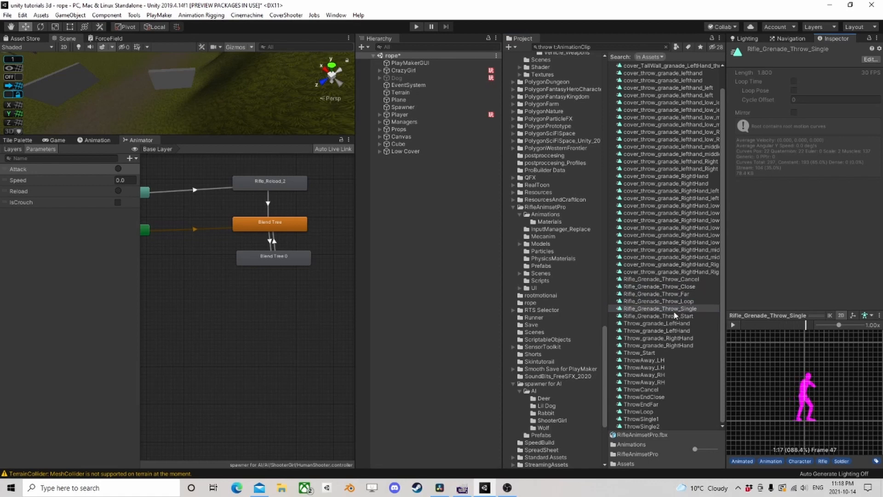
- Add the Rifle_Grenade_Throw_Single clip as a state in the HumanShooter animator graph and create a trigger parameter named Throw
drag(672, 311, 250, 295)
click(131, 160)
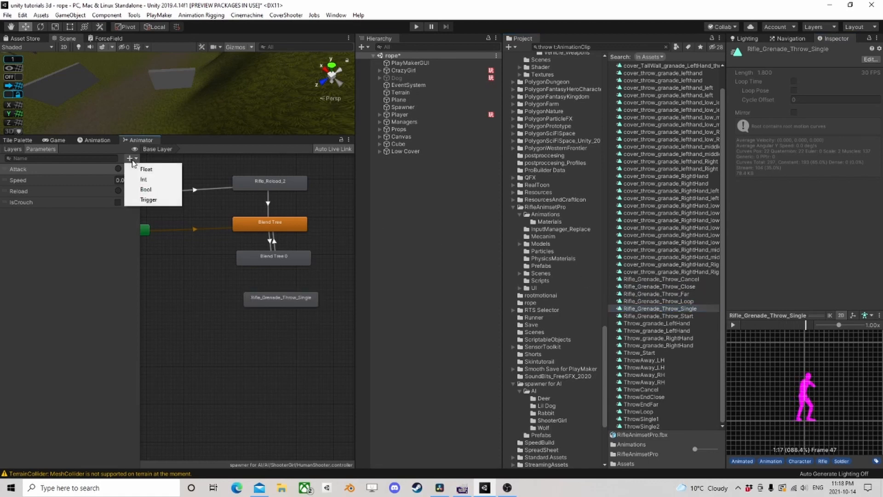
click(148, 202)
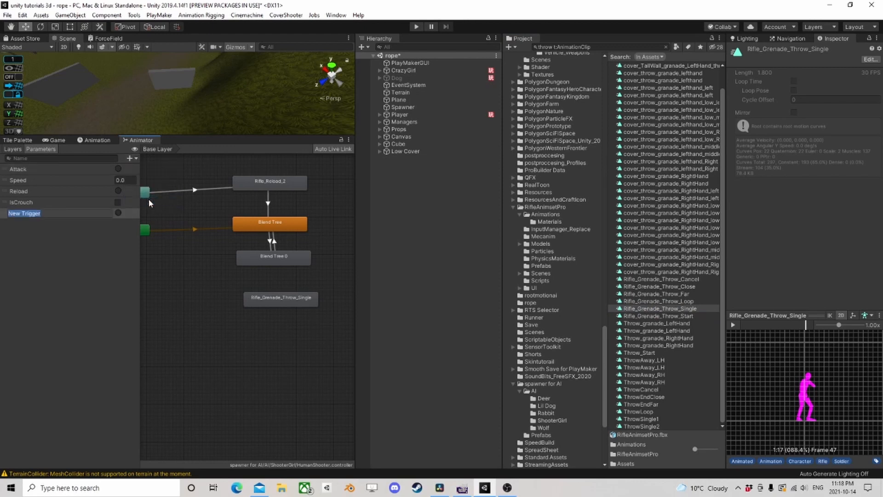
text(Throw)
key(Return)
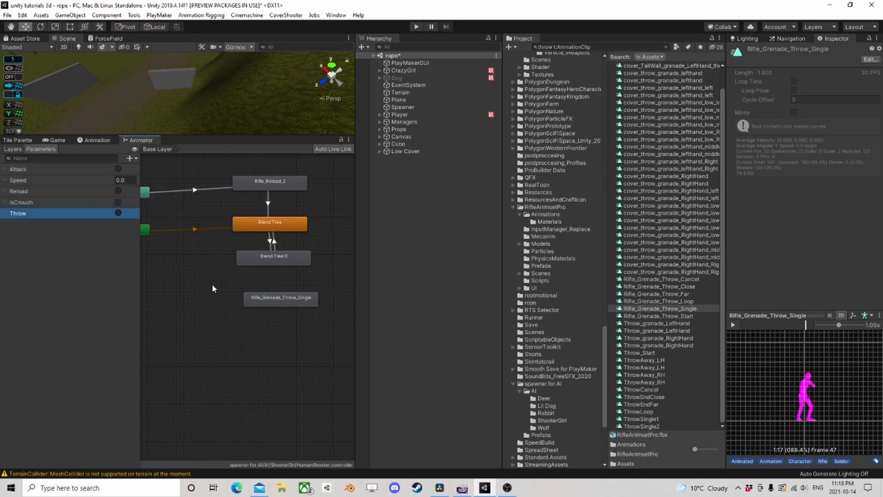
- Place the Rifle_Grenade_Throw_Single state beneath Blend Tree 0 and make a transition from Any State to it
drag(264, 303, 251, 289)
right_click(146, 195)
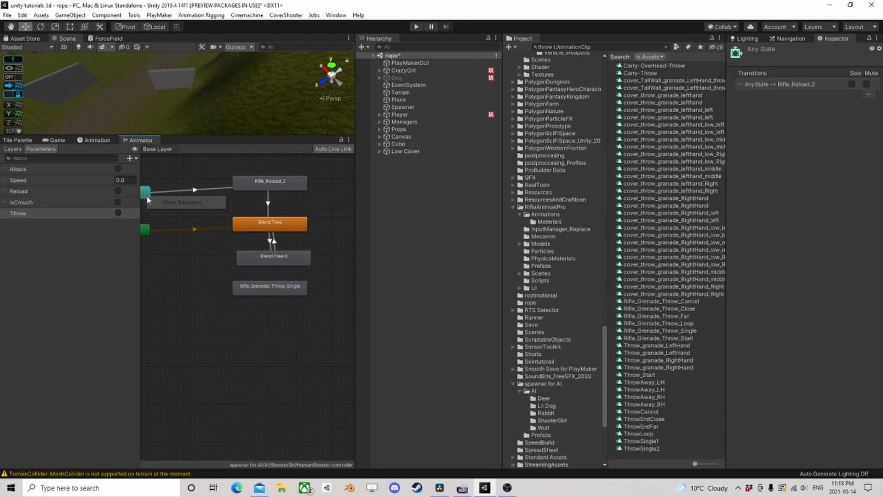
click(177, 204)
click(263, 296)
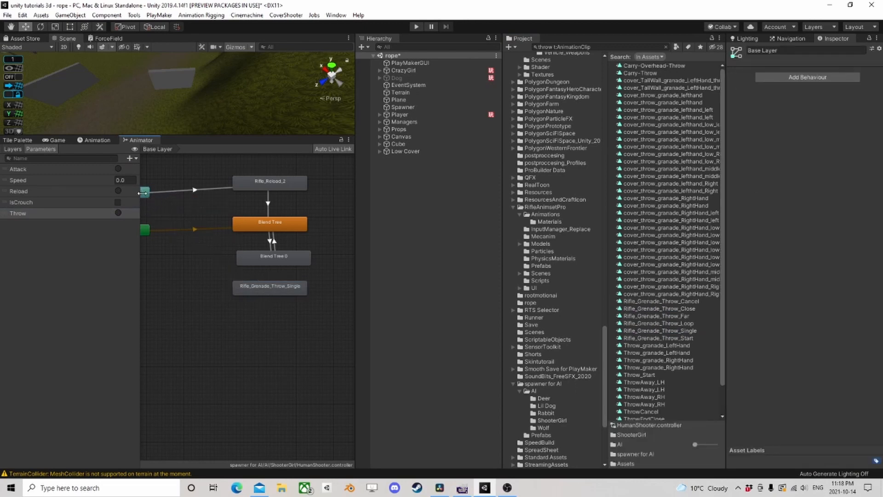
right_click(143, 193)
click(180, 201)
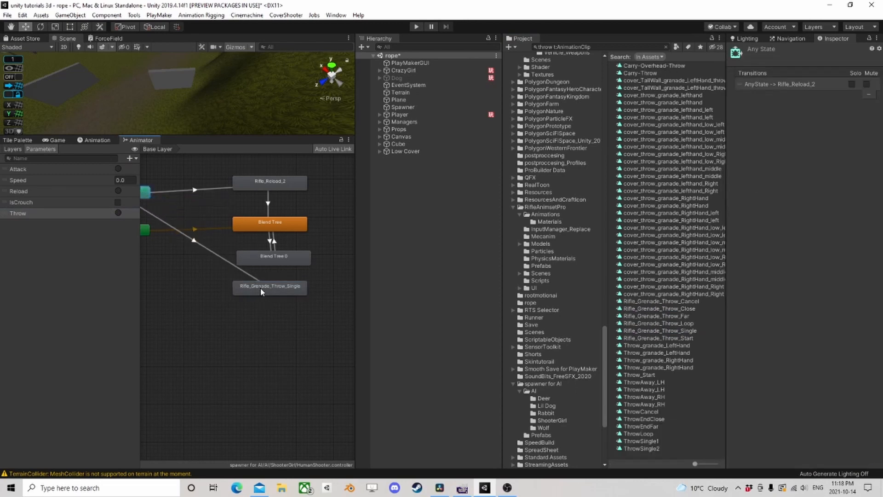
click(261, 291)
- Make a transition from Rifle_Grenade_Throw_Single back to the default Blend Tree state
right_click(268, 288)
click(283, 290)
click(275, 225)
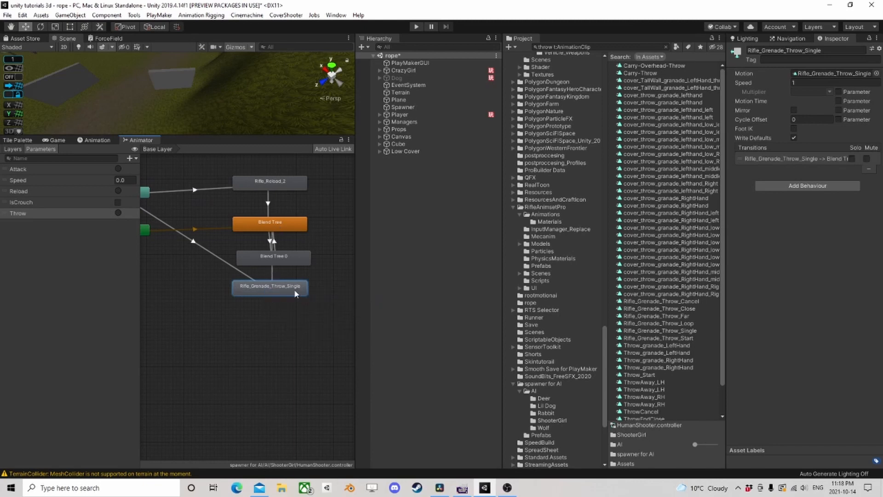
- Add the Throw trigger as the condition of the transition from Any State to Rifle_Grenade_Throw_Single
click(237, 271)
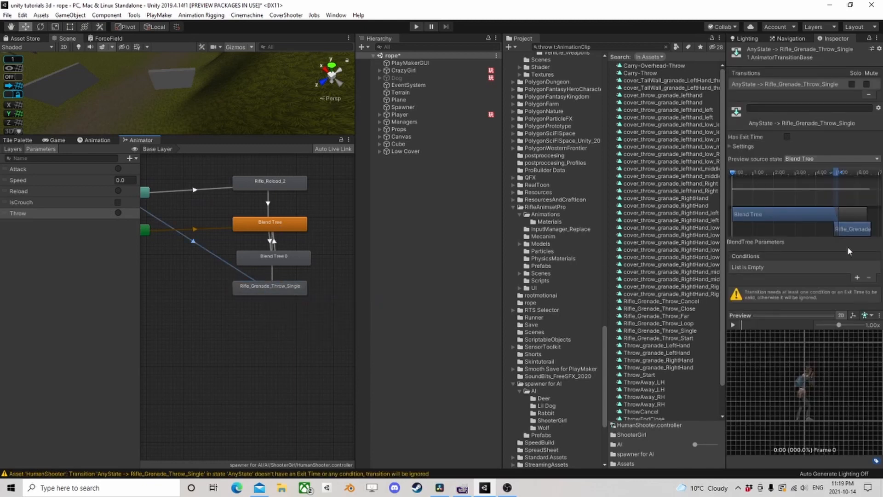
click(857, 278)
click(768, 267)
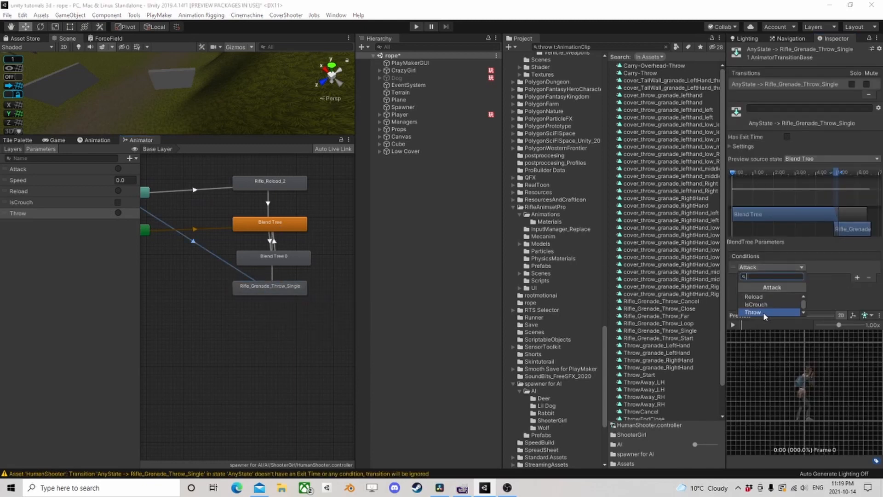
click(764, 313)
- Locate the source model of the Rifle_Grenade_Throw_Single state's motion and open the import settings of RifleAnimsetPro
click(273, 289)
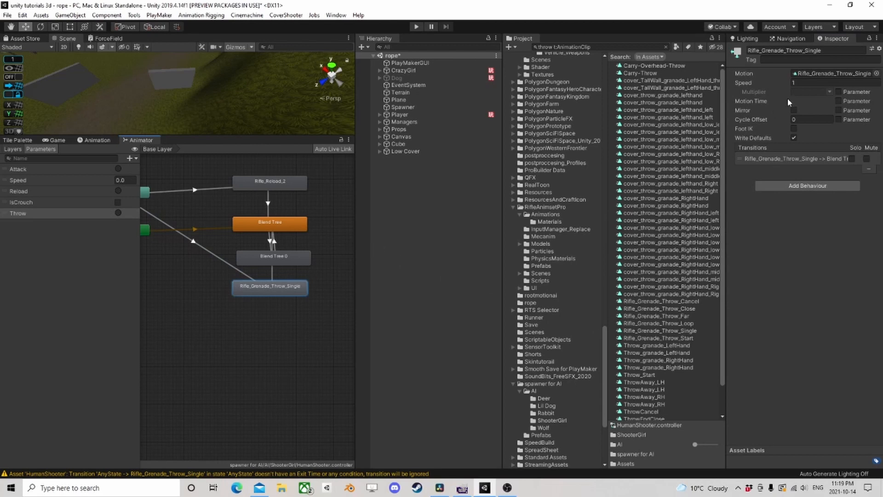
click(830, 74)
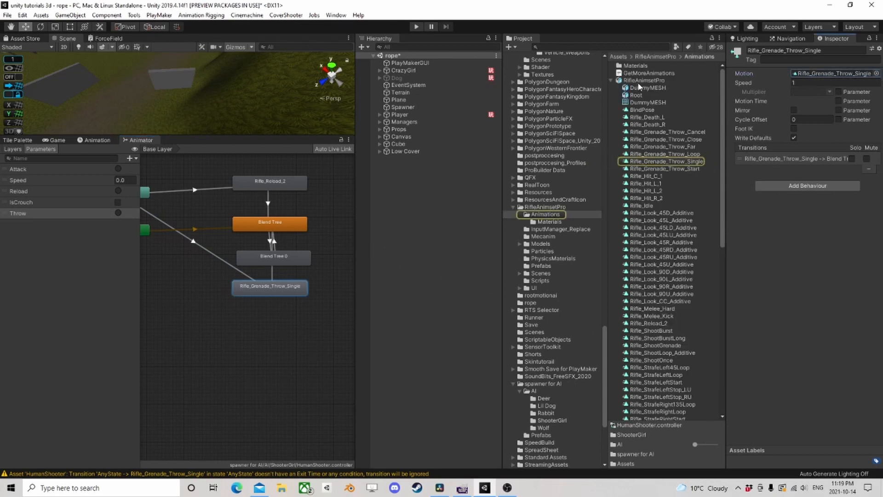
click(638, 82)
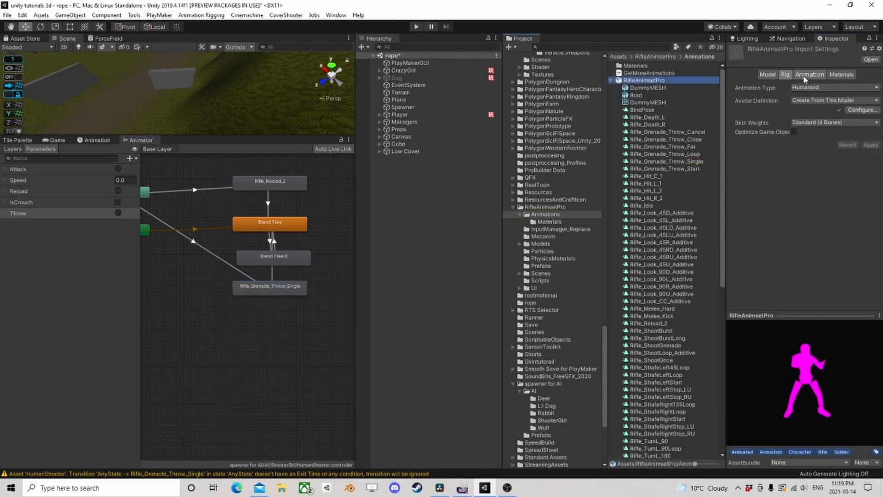
scroll(645, 212, down, 3)
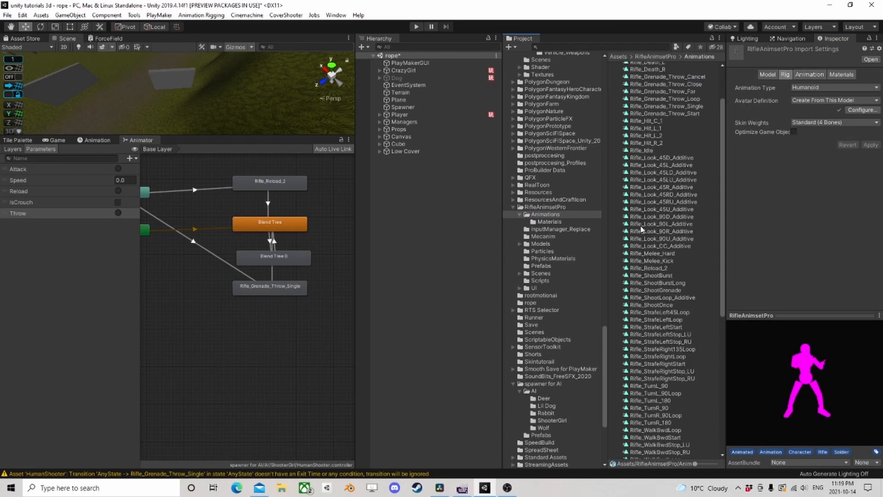
scroll(644, 235, down, 3)
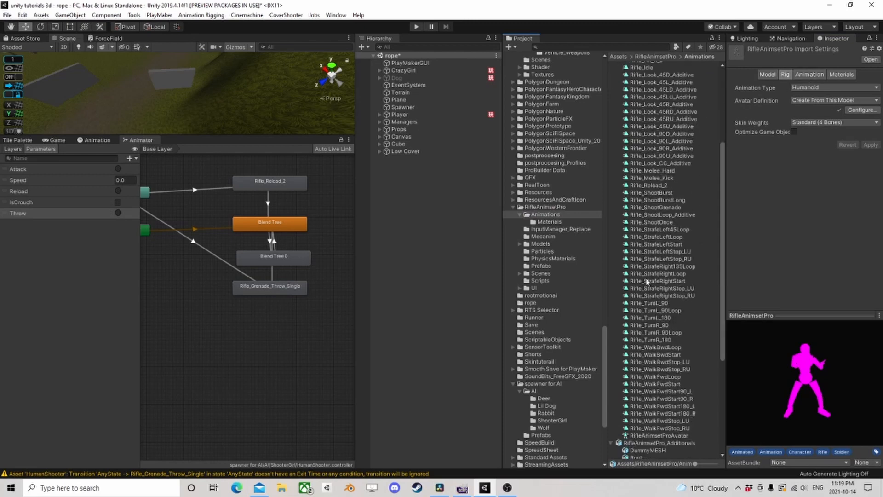
scroll(642, 264, down, 4)
scroll(642, 258, up, 5)
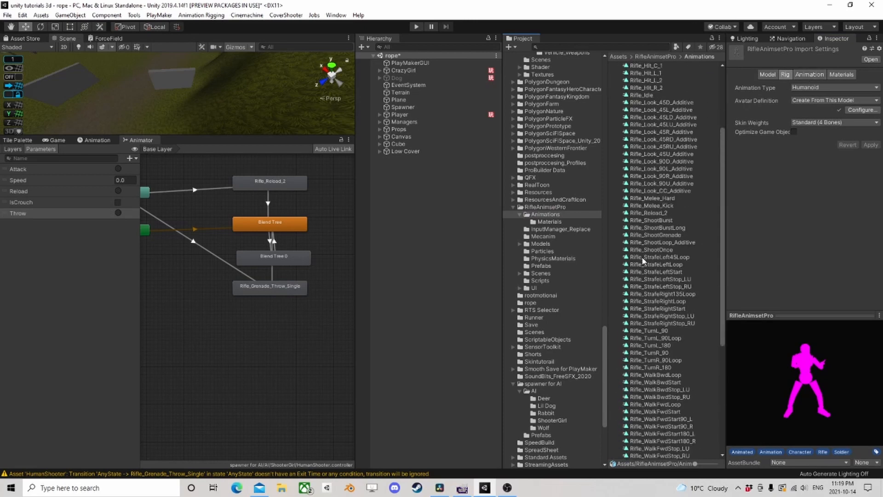
scroll(644, 257, up, 5)
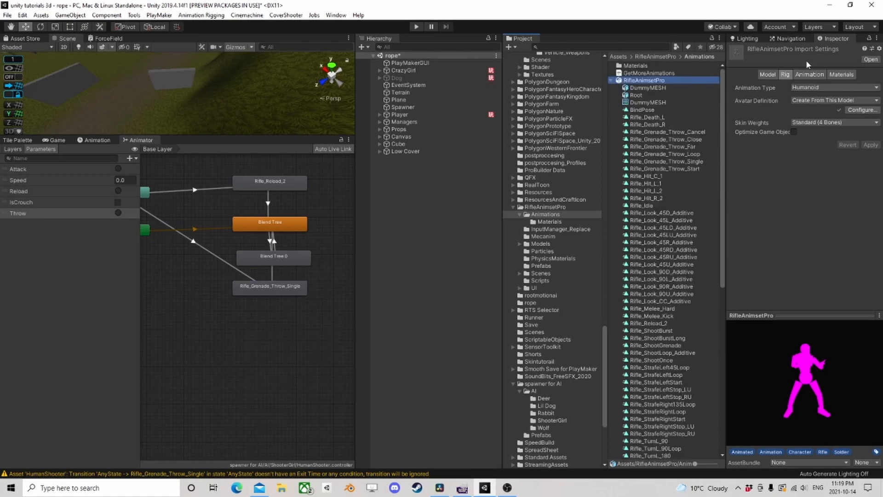
- Select the Rifle_Grenade_Throw_Single clip in the model's animation import settings and expand its events
click(809, 75)
scroll(754, 185, down, 10)
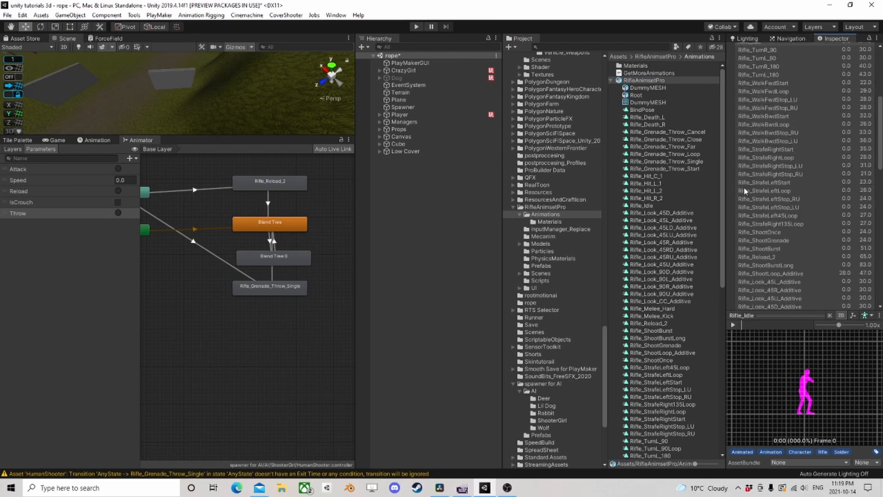
scroll(765, 197, down, 3)
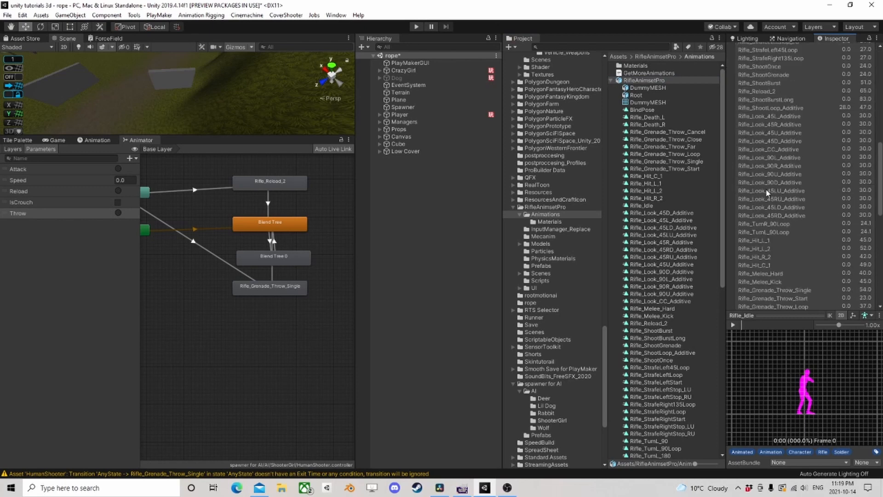
scroll(767, 193, down, 3)
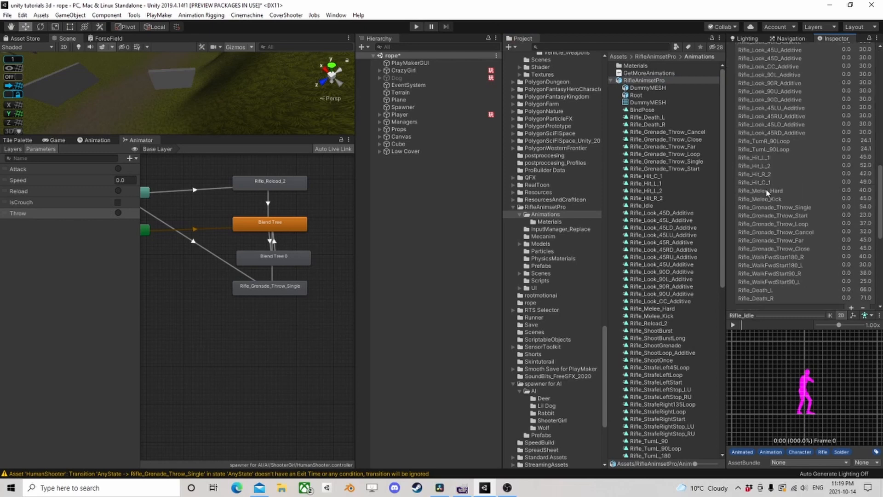
click(788, 208)
scroll(776, 209, down, 8)
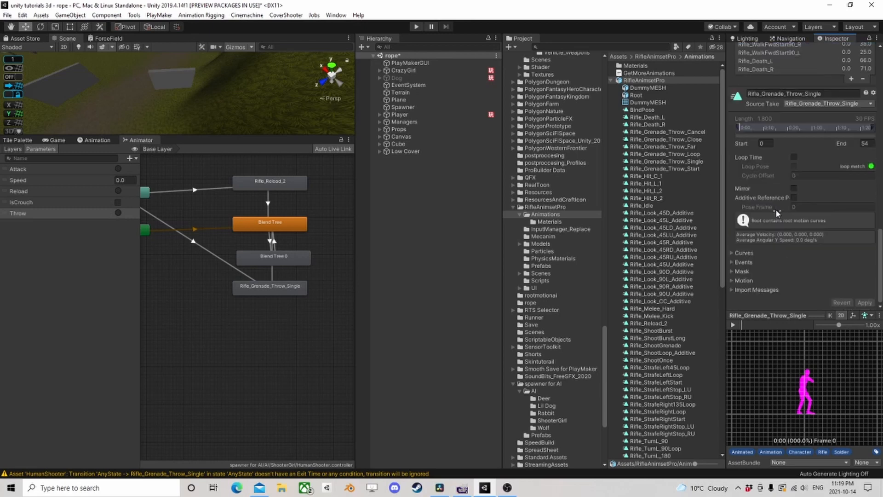
click(732, 261)
scroll(776, 220, down, 2)
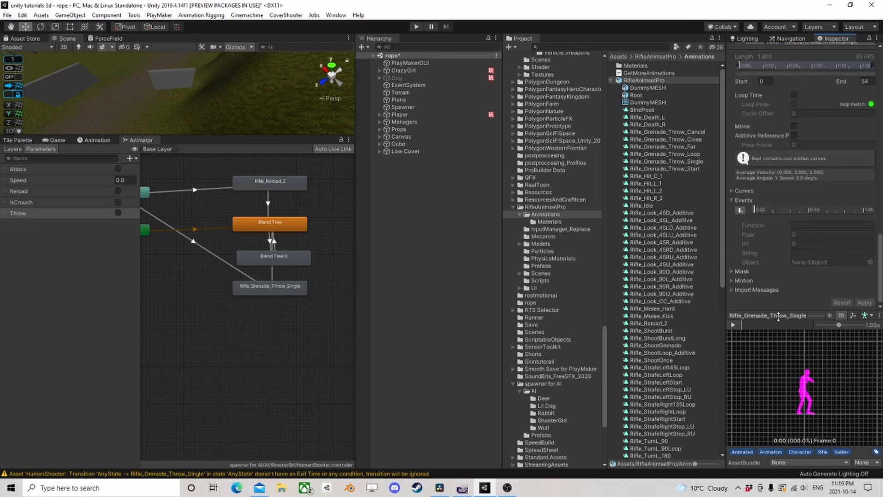
- Add an animation event at frame 17 of the throw clip with function SendEvent and string Throw, and apply the import settings
drag(751, 324, 765, 326)
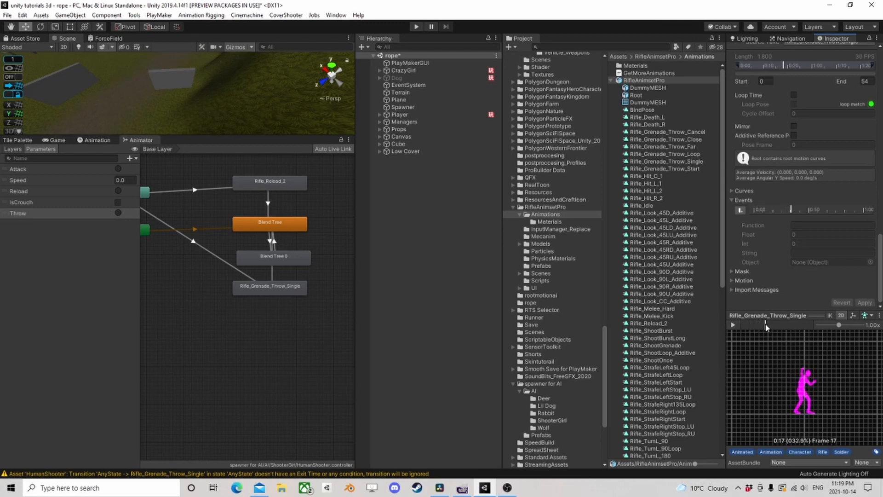
click(741, 211)
click(792, 222)
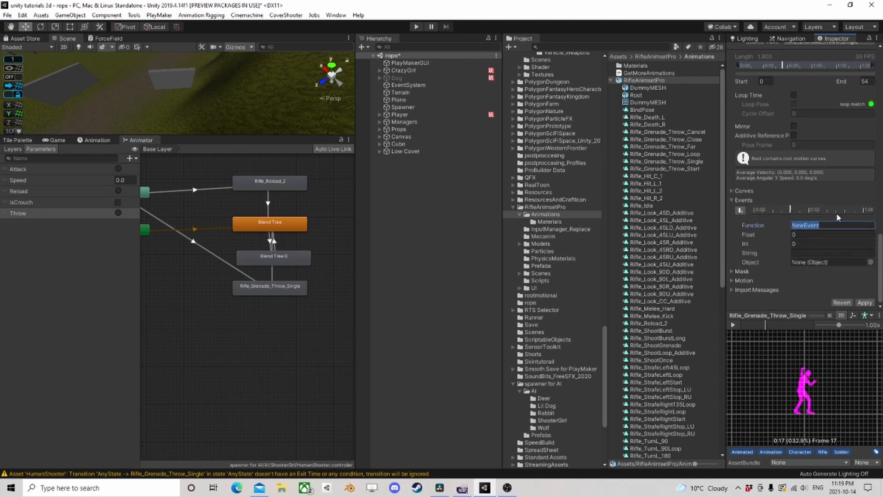
text(SendE)
key(Tab)
key(Tab)
key(Tab)
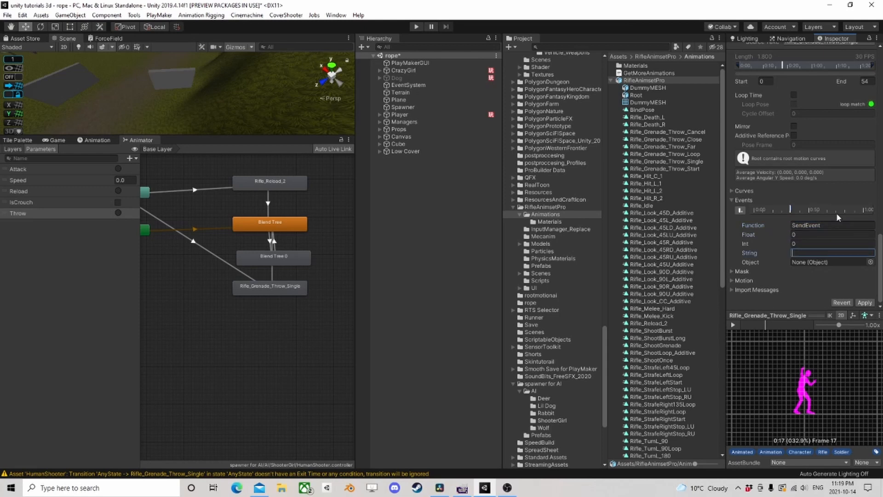
text(Throw)
click(865, 302)
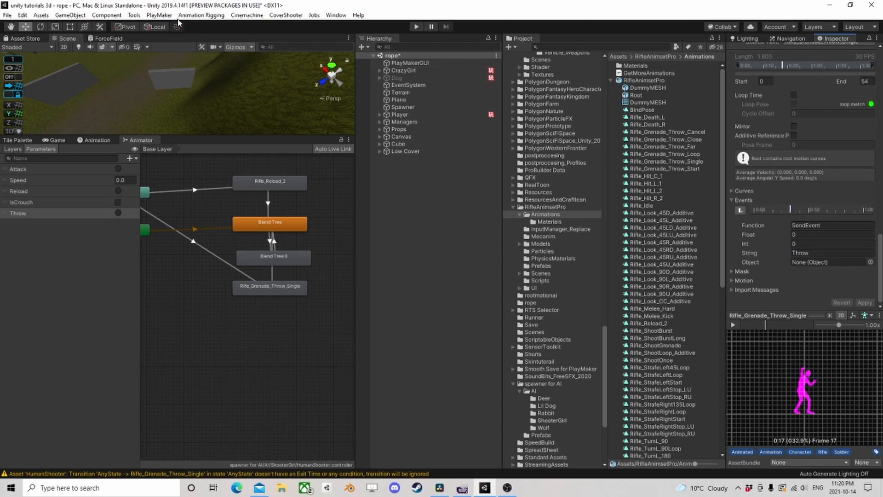
- Search the PlayMaker Ecosystem browser for "physics shoot"
click(159, 15)
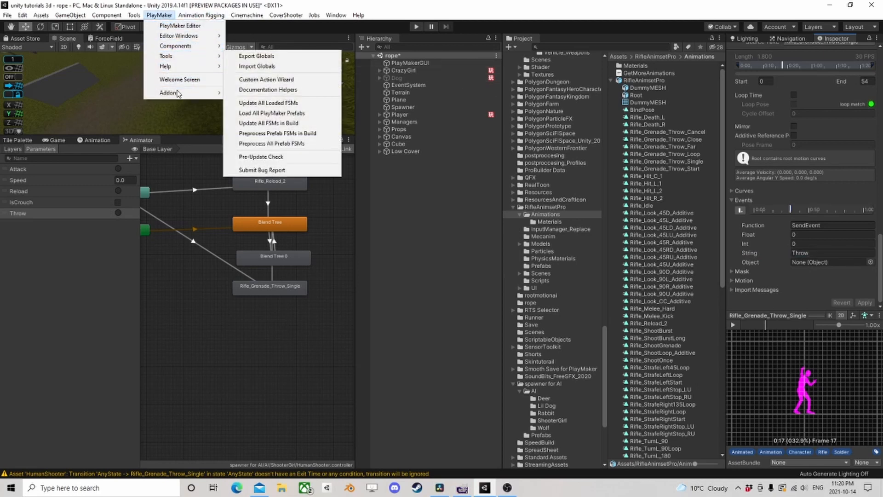
mouse_move(172, 93)
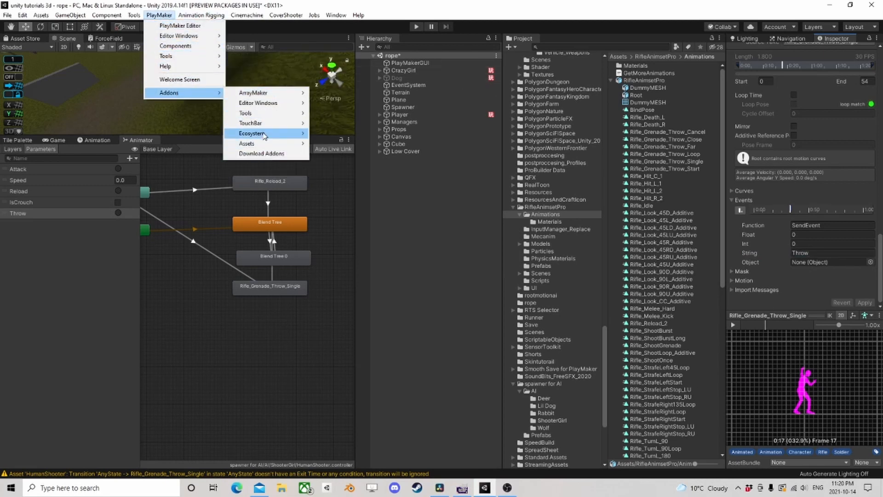
mouse_move(252, 133)
click(341, 134)
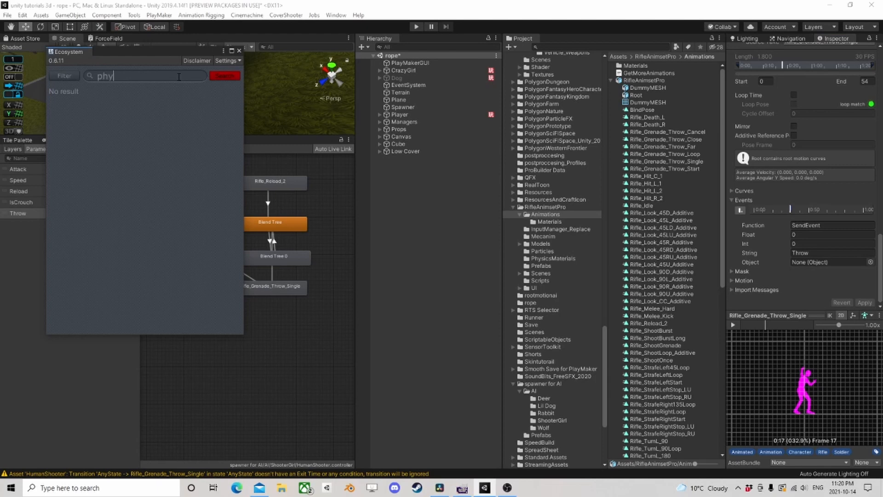
text(hoot)
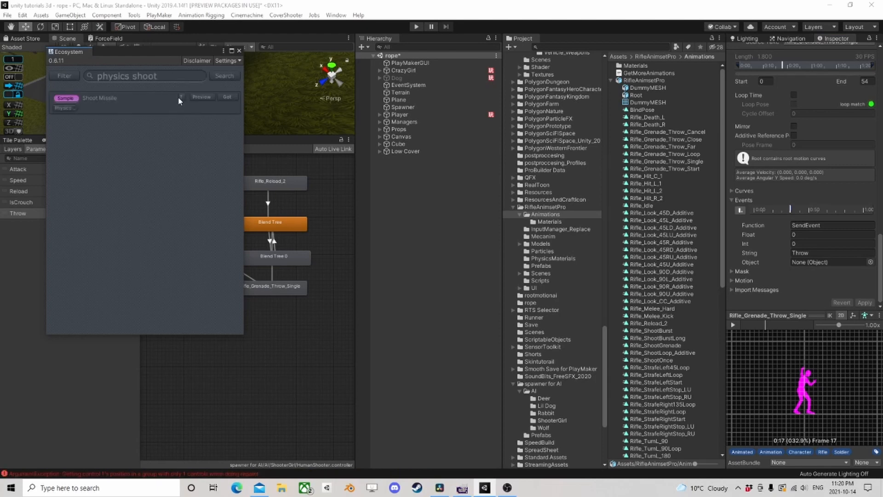
- Download the Shoot Missile sample, import its whole package including PhysicsShoot.cs, and close the Ecosystem browser
click(229, 98)
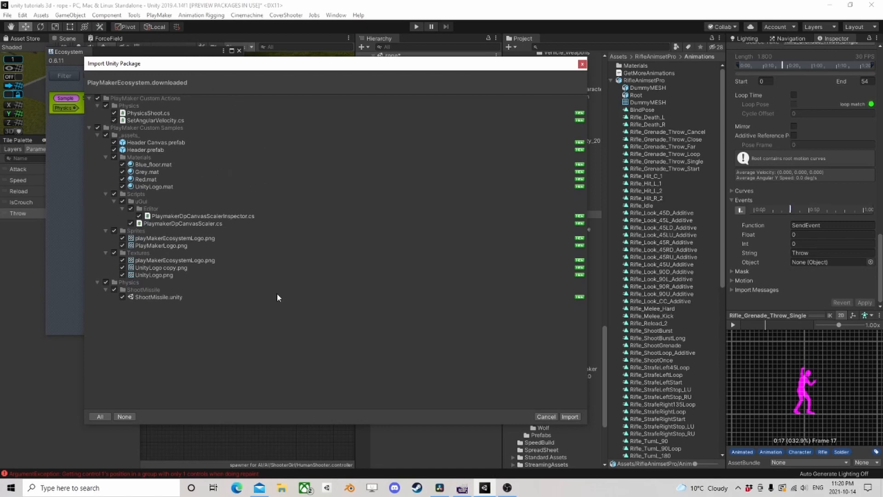
click(569, 417)
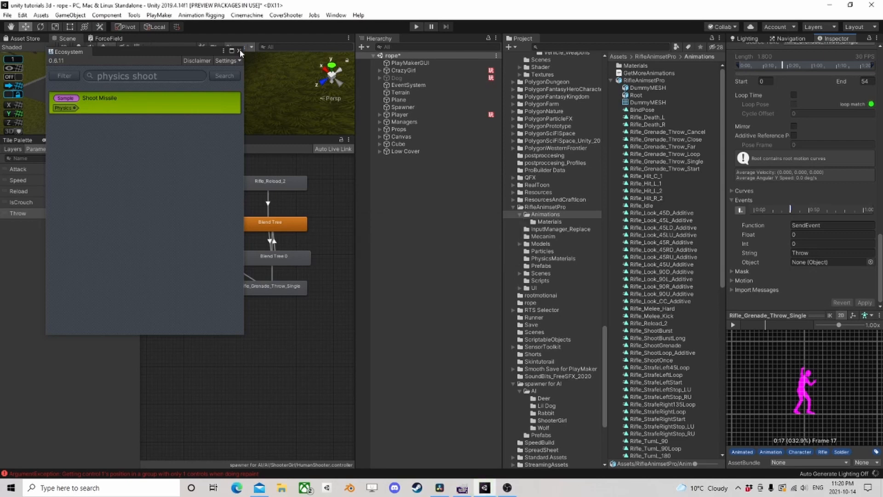
click(240, 51)
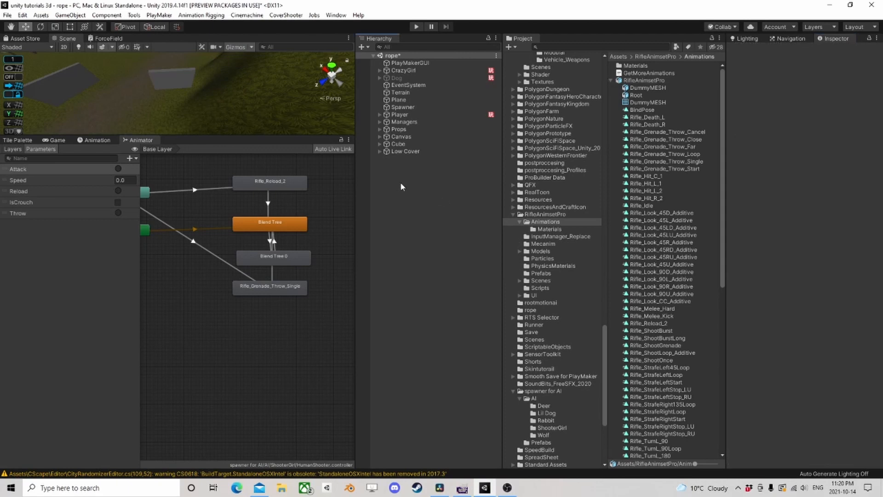
- Search the project for "grena" and examine the grenade models and prefabs for a suitable throwable grenade
right_click(389, 179)
key(Escape)
click(592, 46)
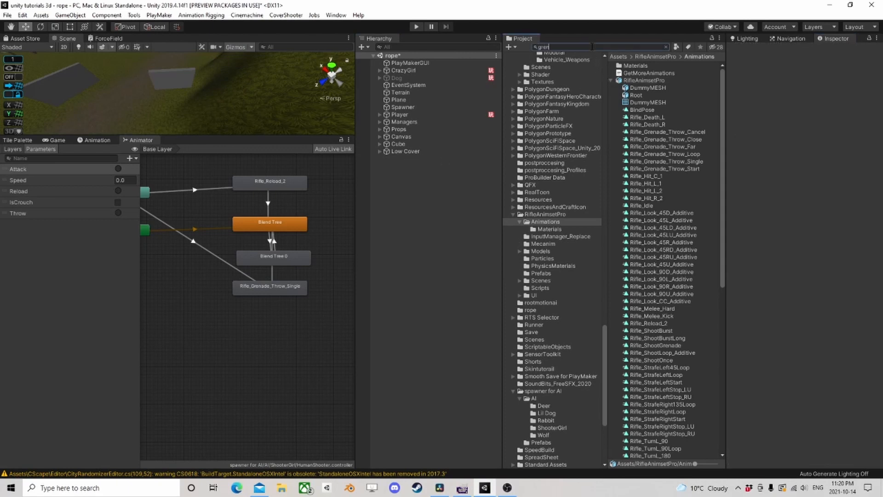
text(grena)
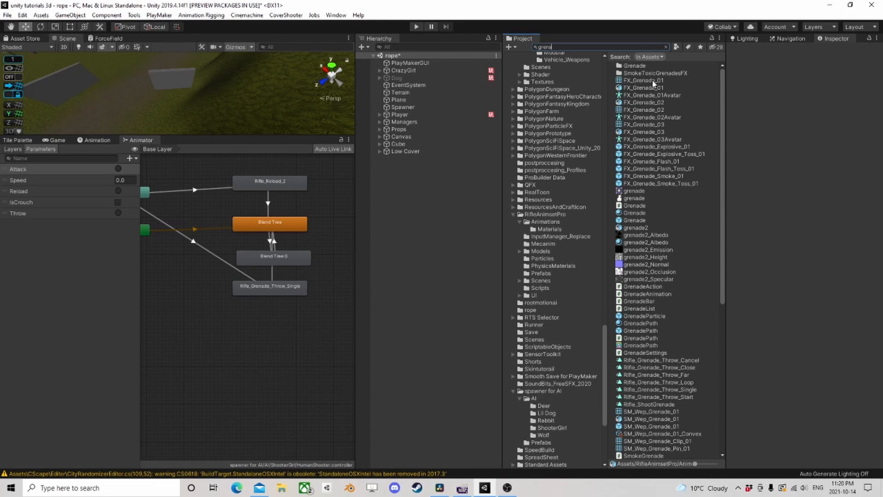
click(646, 103)
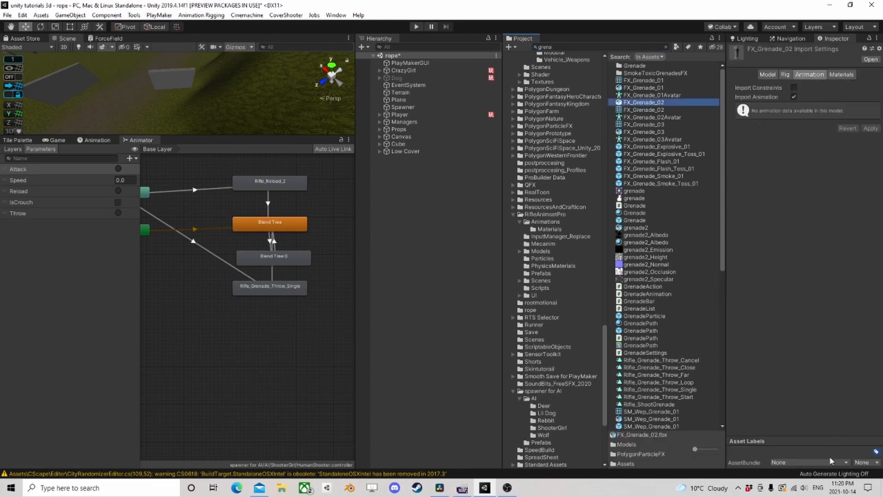
click(784, 74)
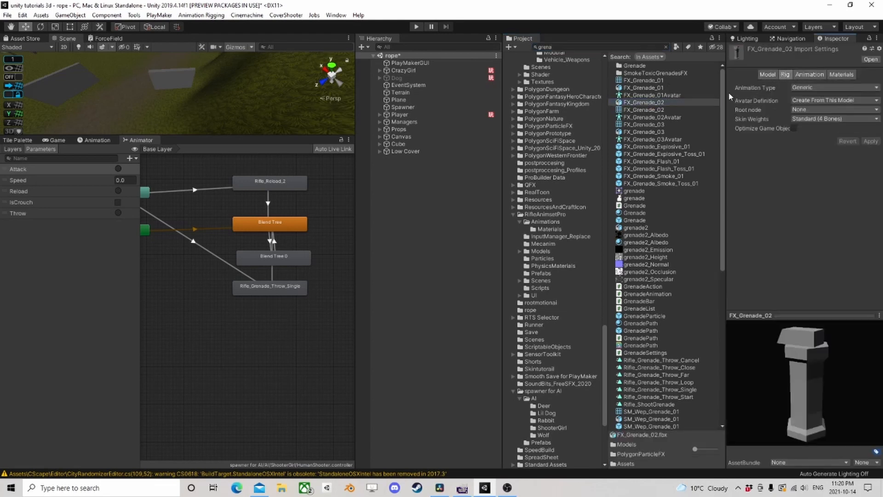
click(642, 132)
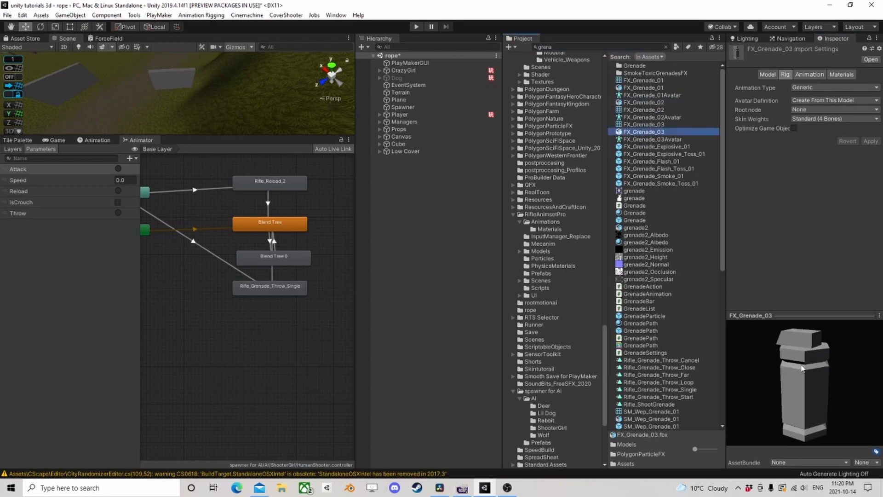
click(660, 154)
click(640, 184)
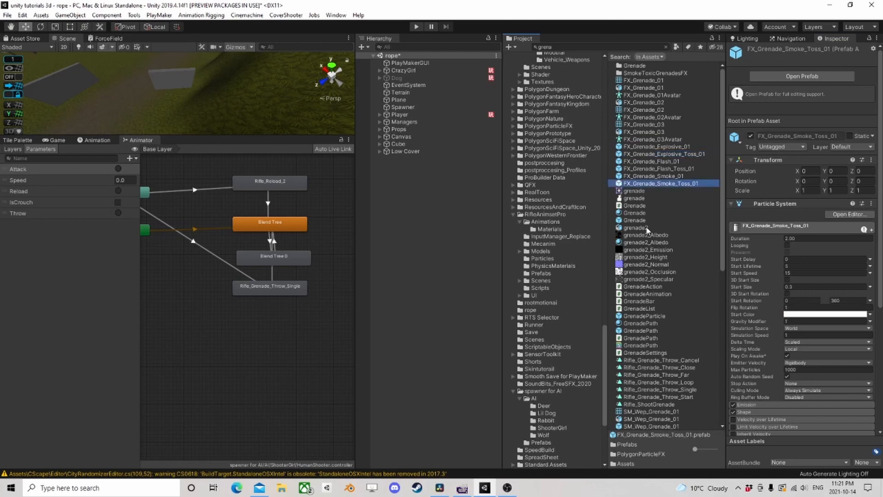
click(630, 221)
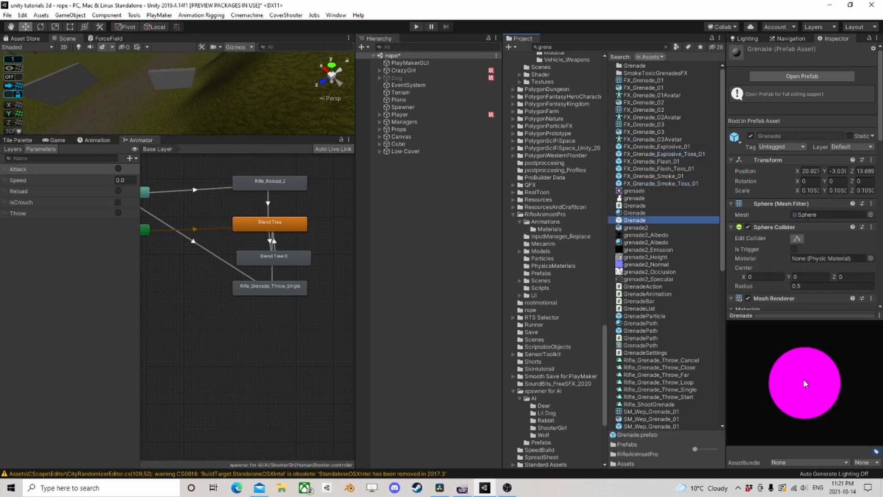
click(649, 316)
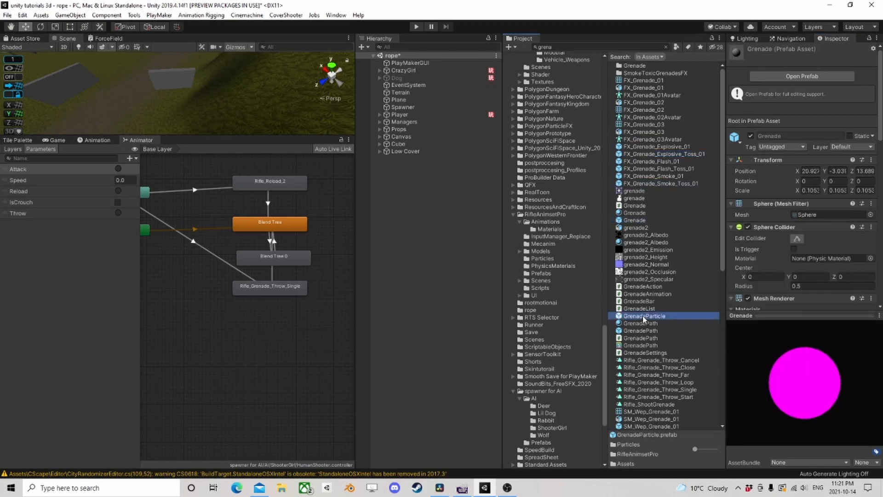
click(642, 332)
scroll(685, 353, down, 5)
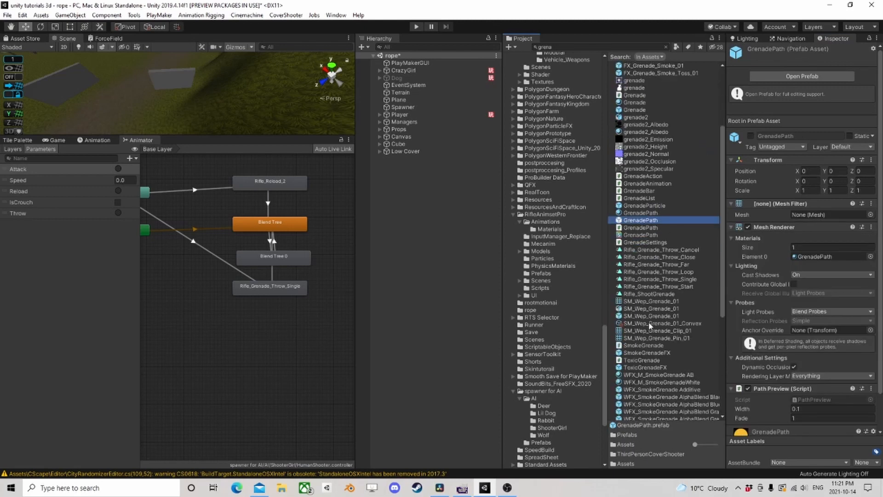
- Preview the SM_Wep_Grenade_01 prefab, add it to the scene as a root object and frame it
click(640, 315)
drag(799, 382, 754, 368)
drag(668, 317, 405, 199)
double_click(420, 160)
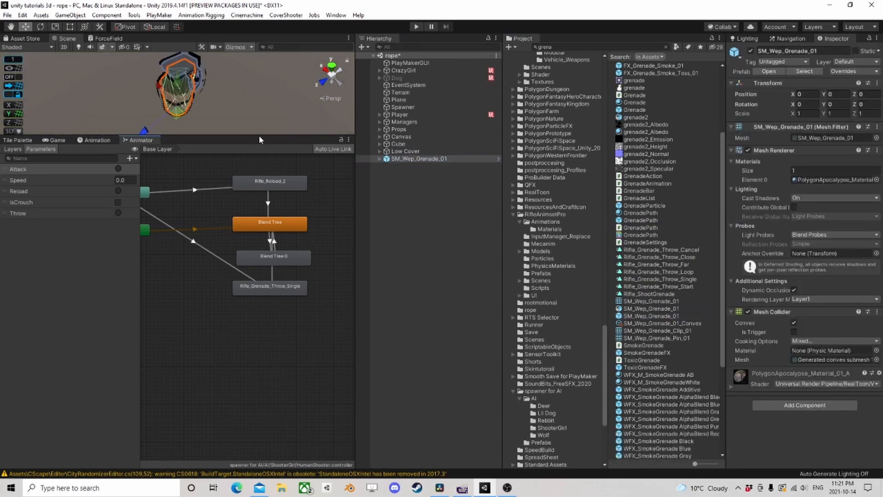
- Enlarge the Scene view above the Animator and add a Rigidbody component to the SM_Wep_Grenade_01 object
drag(258, 136, 240, 294)
scroll(212, 234, down, 8)
right_drag(212, 233, 161, 231)
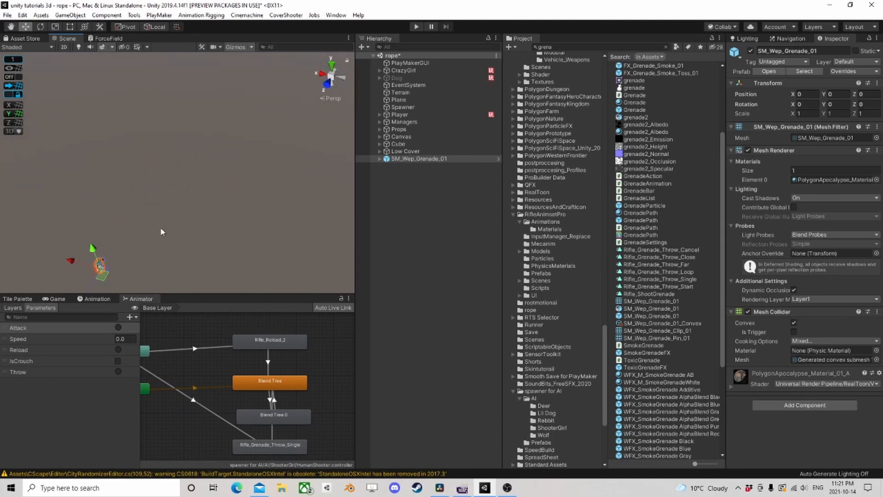
middle_drag(161, 230, 246, 157)
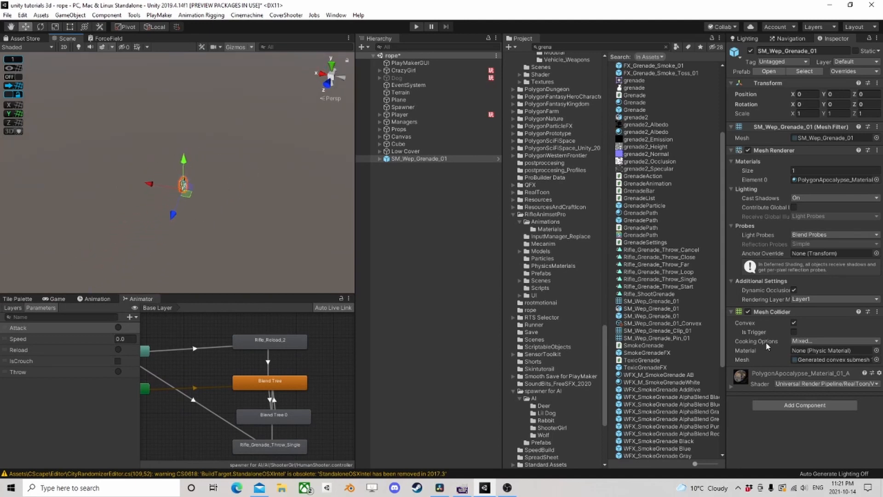
click(800, 406)
text(rig)
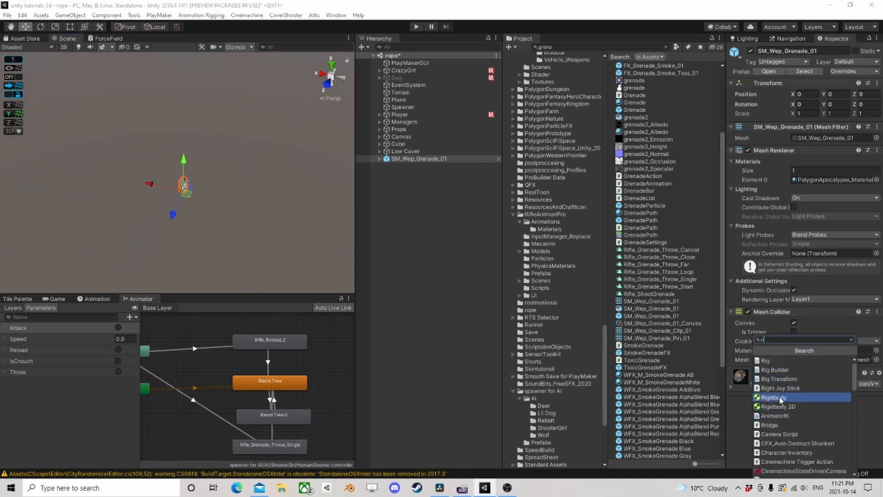
click(785, 397)
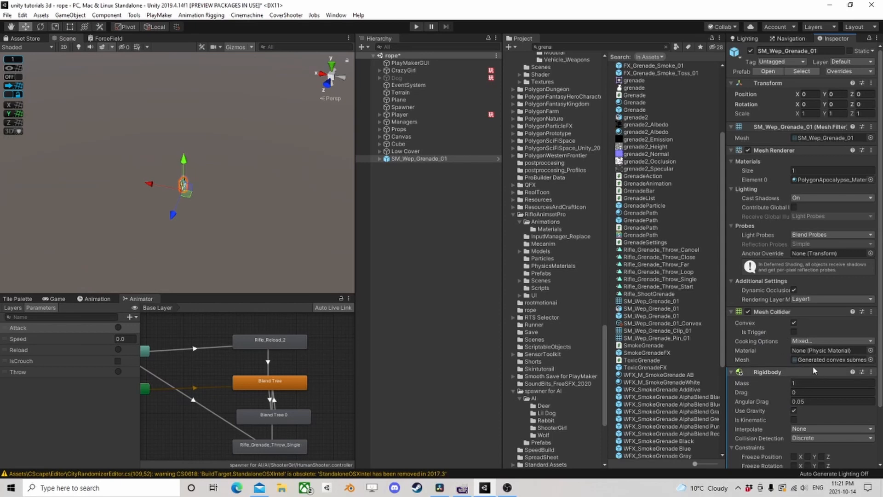
scroll(193, 224, up, 5)
middle_drag(251, 234, 184, 184)
click(380, 159)
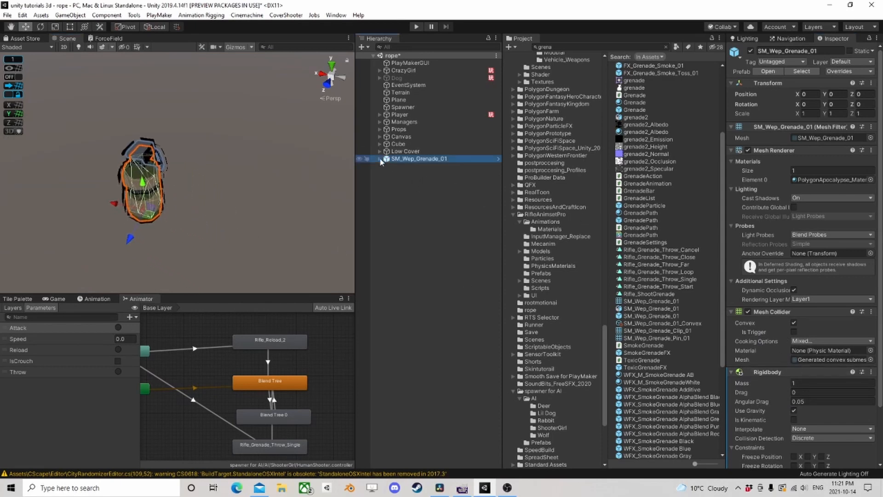
click(380, 159)
scroll(806, 368, down, 3)
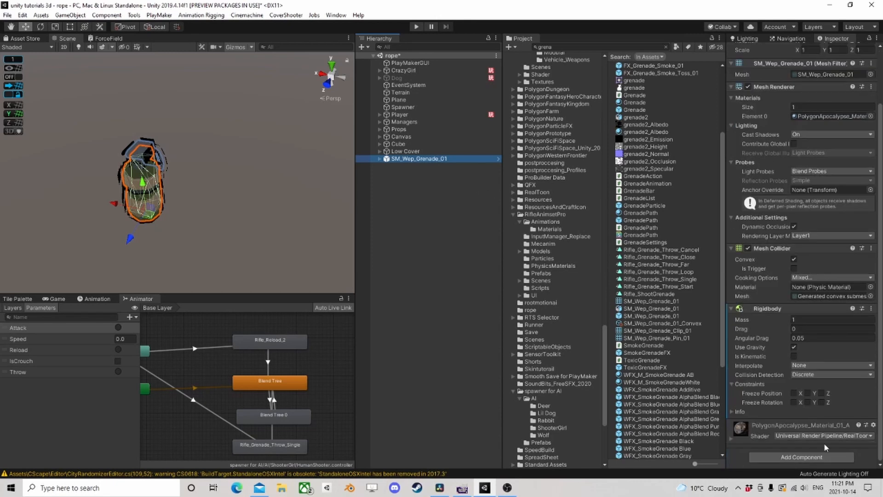
- Add the FX_Grenade_Explosive_01 prefab to the scene as a root object, replay its particle effect and review its settings
scroll(658, 133, up, 5)
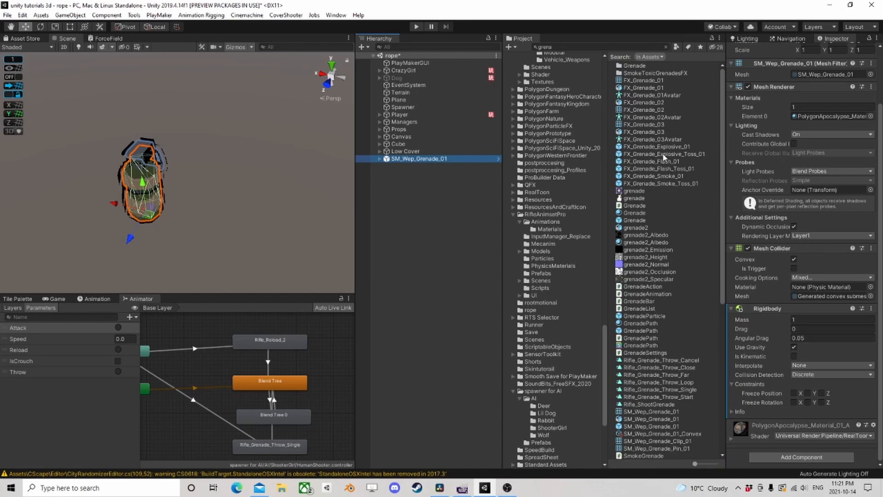
drag(657, 146, 419, 166)
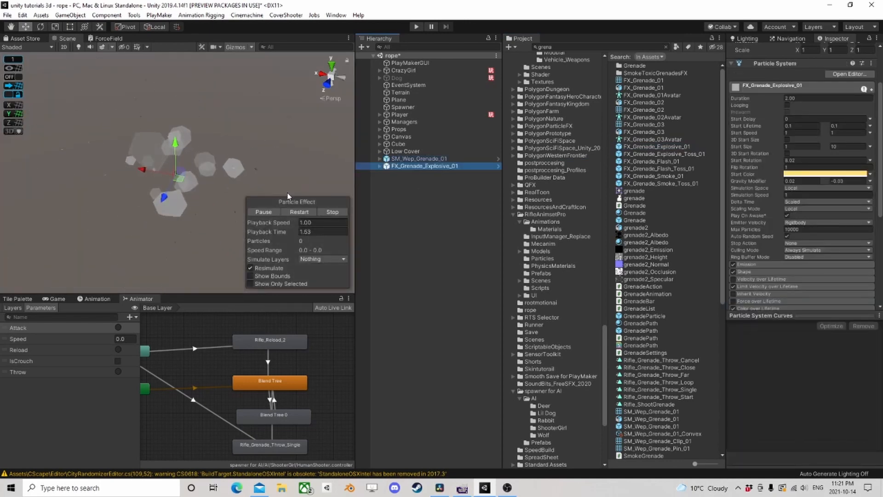
click(299, 212)
click(411, 166)
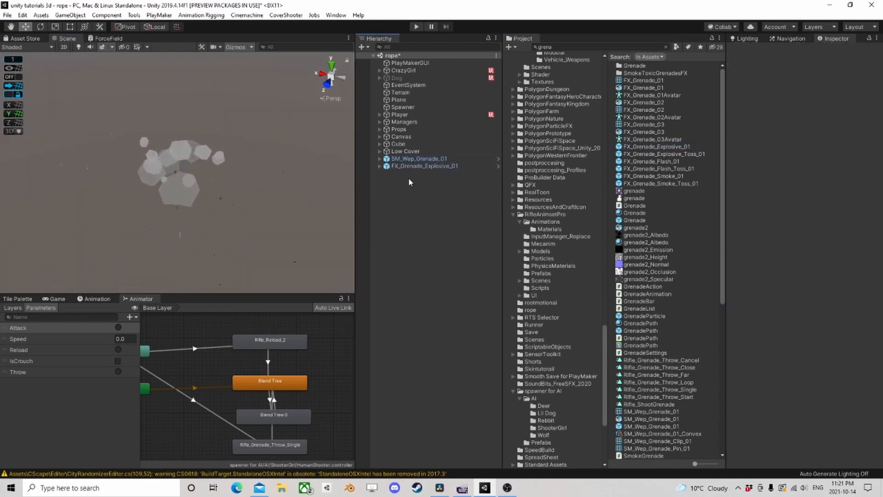
scroll(808, 212, down, 10)
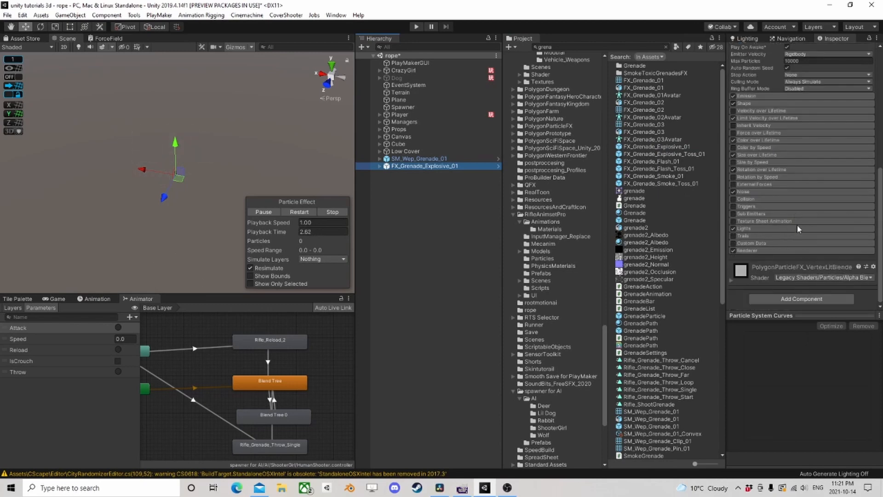
scroll(791, 278, up, 10)
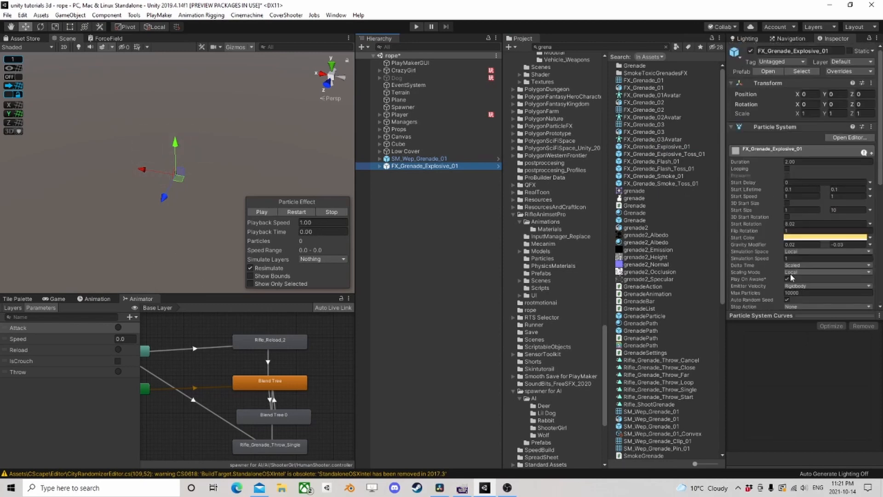
scroll(792, 277, down, 10)
- Add an Audio Source component to the FX_Grenade_Explosive_01 object
click(412, 189)
click(387, 167)
scroll(814, 351, down, 3)
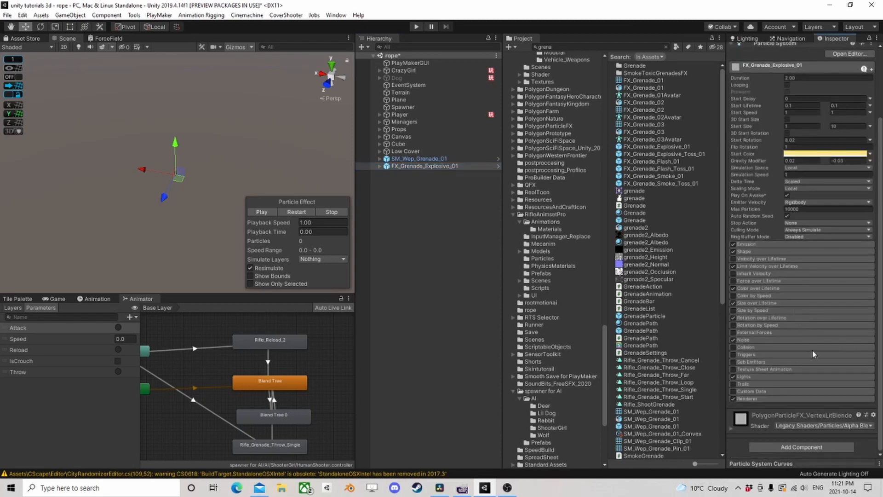
click(805, 447)
text(audio)
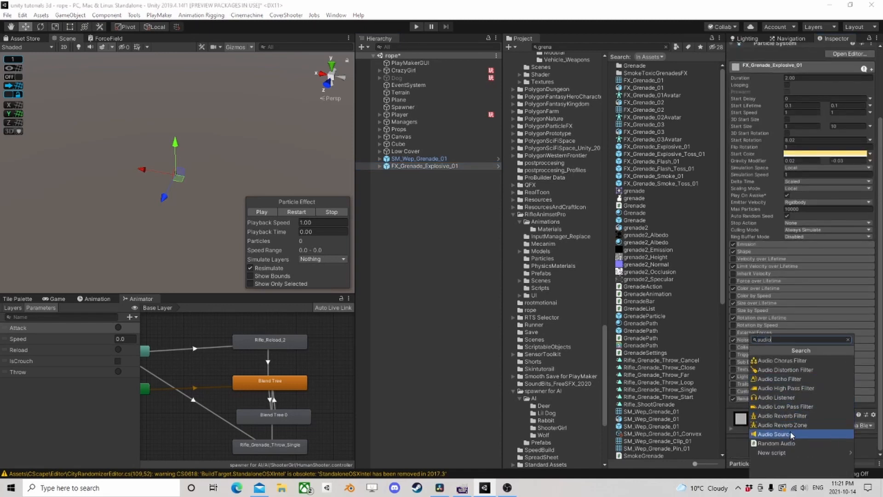
click(792, 434)
- Search the audio clips for "exp", preview several explosion sounds and assign explosion_small_03 to the Audio Source
click(871, 243)
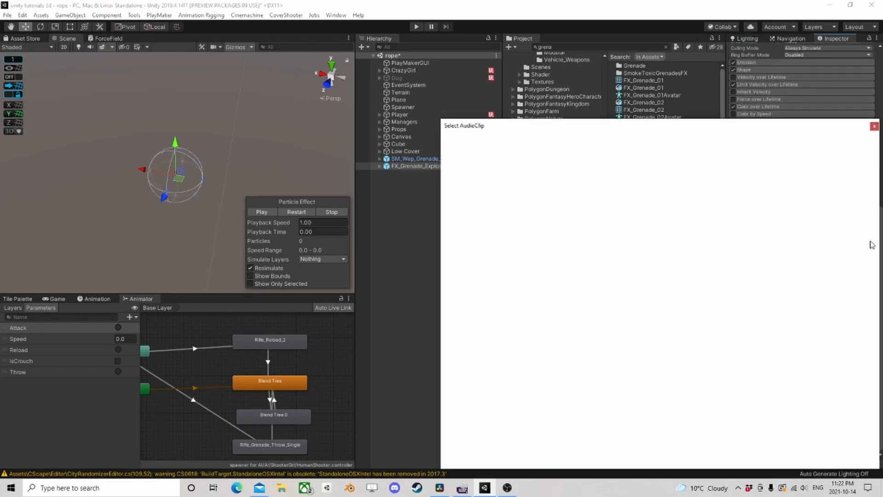
text(exp)
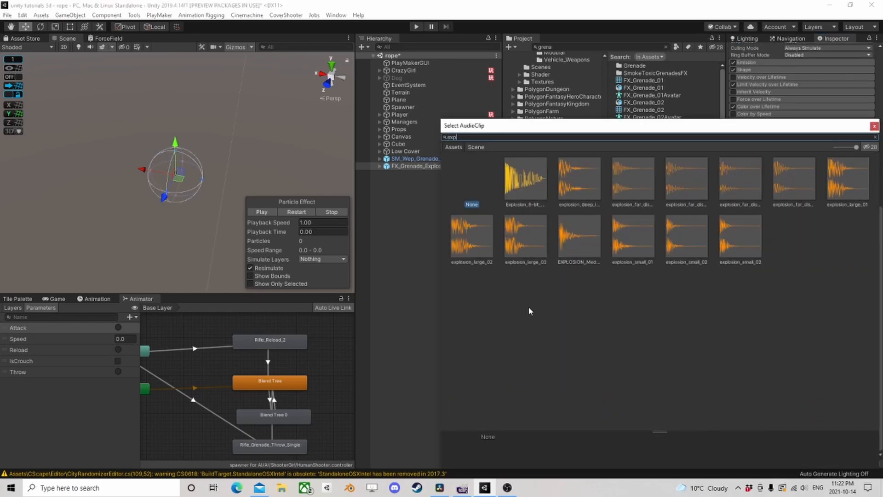
click(539, 182)
click(575, 185)
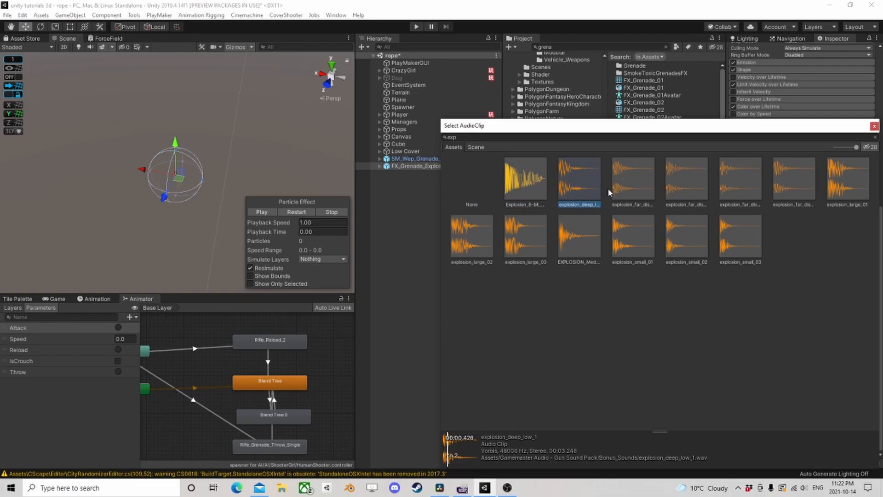
click(628, 186)
click(685, 184)
click(740, 185)
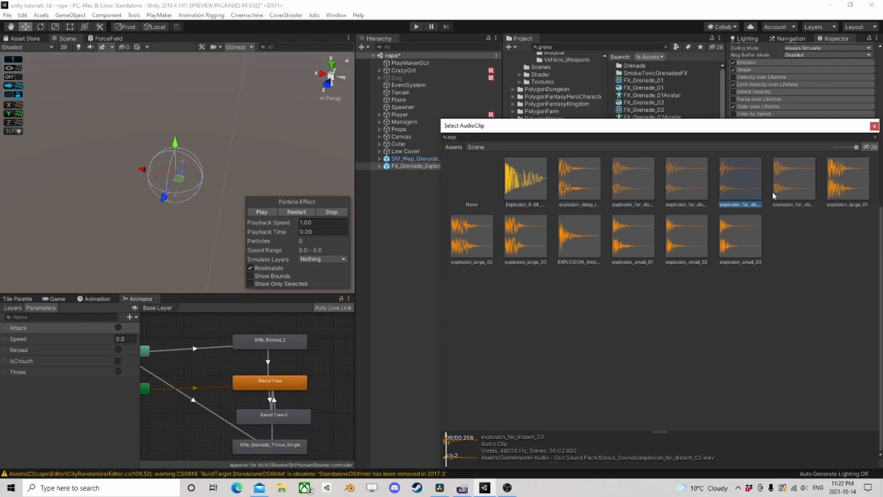
click(794, 186)
click(846, 193)
click(735, 235)
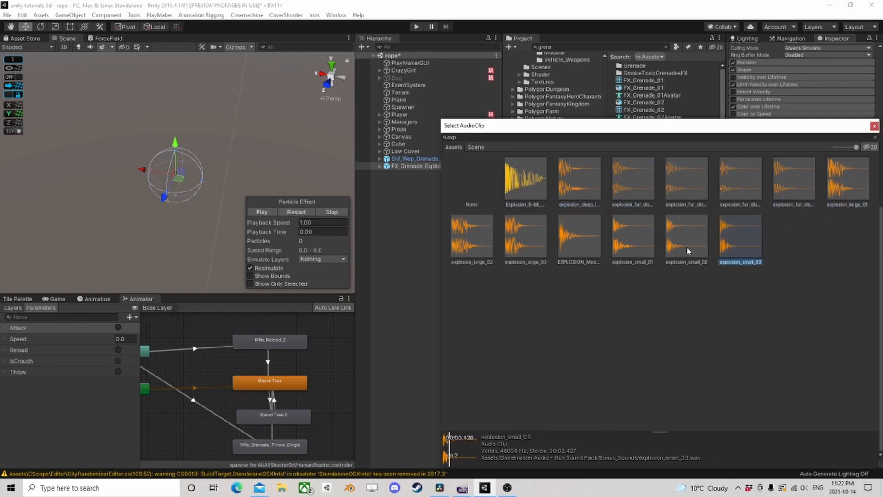
click(875, 126)
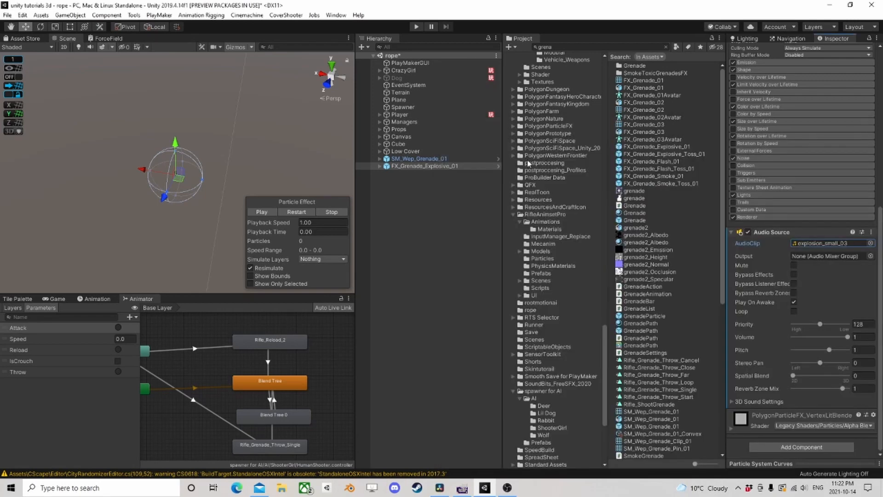
- Show the Prefabs folder of spawner for AI and rename the FX_Grenade_Explosive_01 scene object to Grenade
click(407, 166)
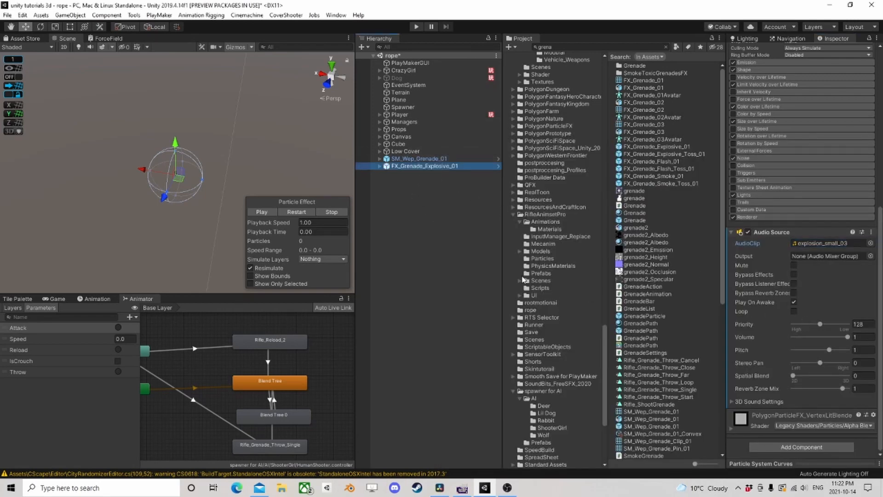
click(513, 214)
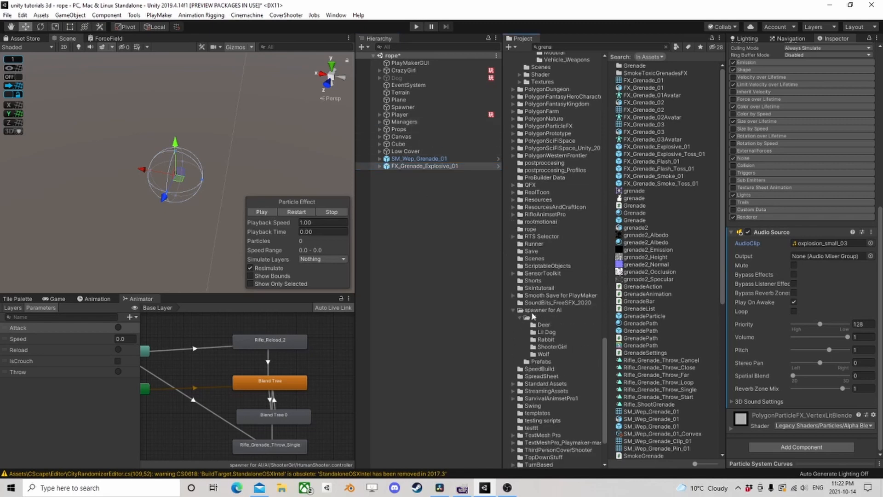
click(541, 361)
click(428, 166)
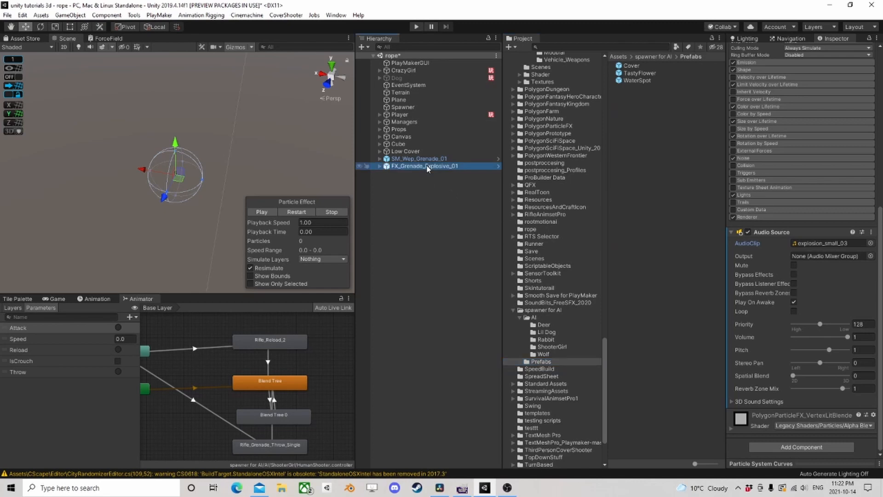
click(427, 166)
text(Gr)
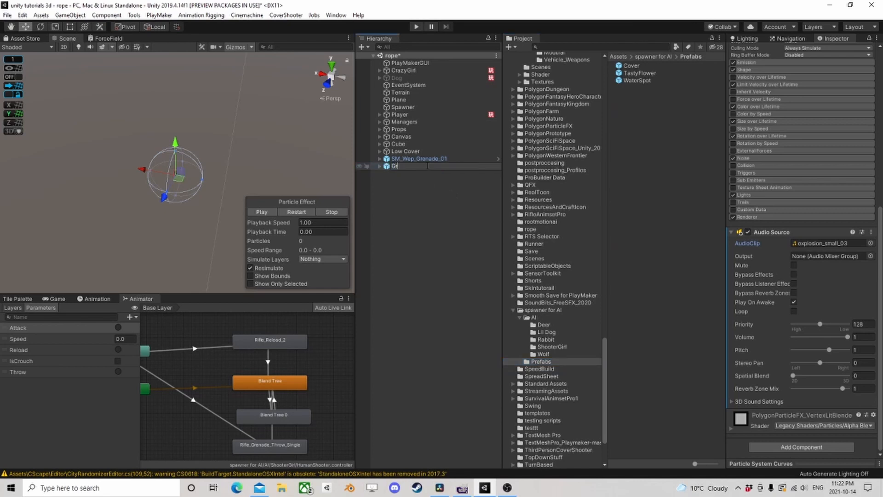
text(enade)
key(Return)
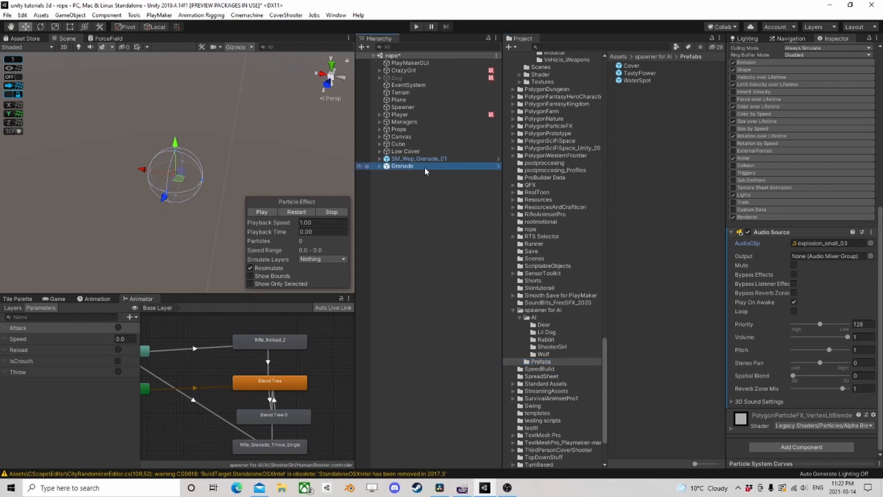
- Save the explosion effect object as an original prefab in the Prefabs folder and delete its copy from the scene
drag(406, 170, 657, 110)
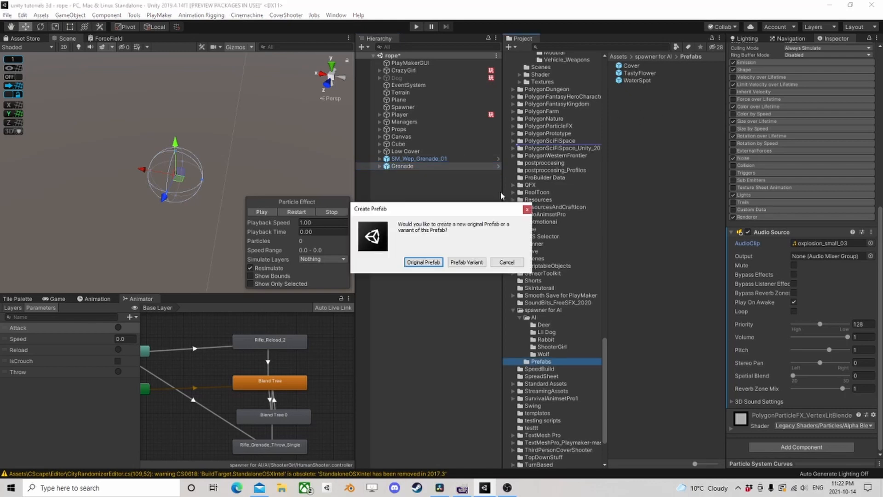
click(424, 262)
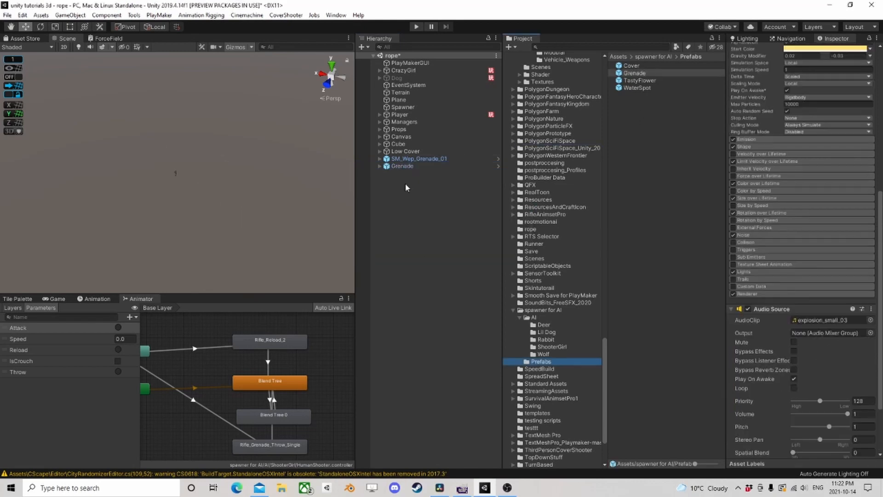
click(410, 168)
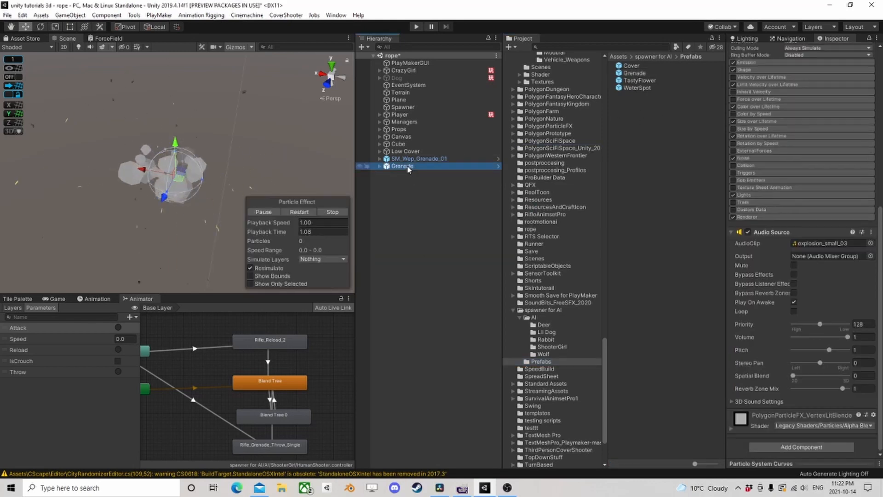
key(Delete)
- Rename the explosion prefab in the Prefabs folder to "Grenade Ex"
click(634, 74)
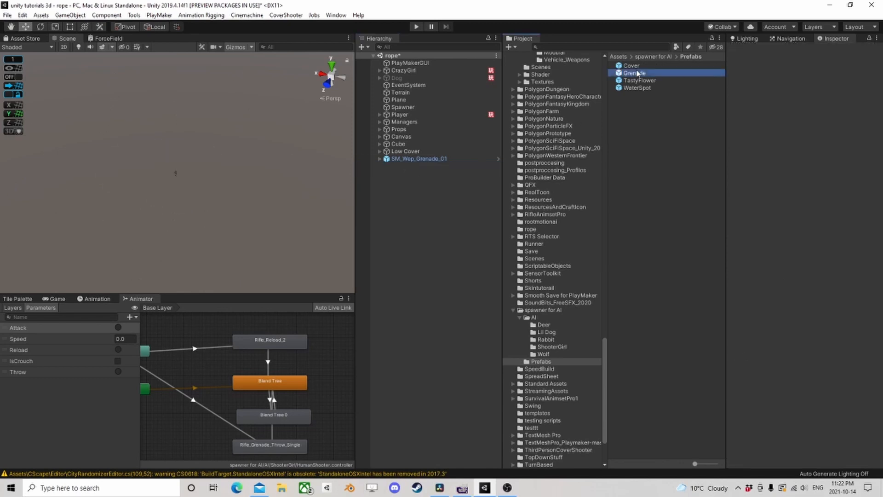
click(643, 75)
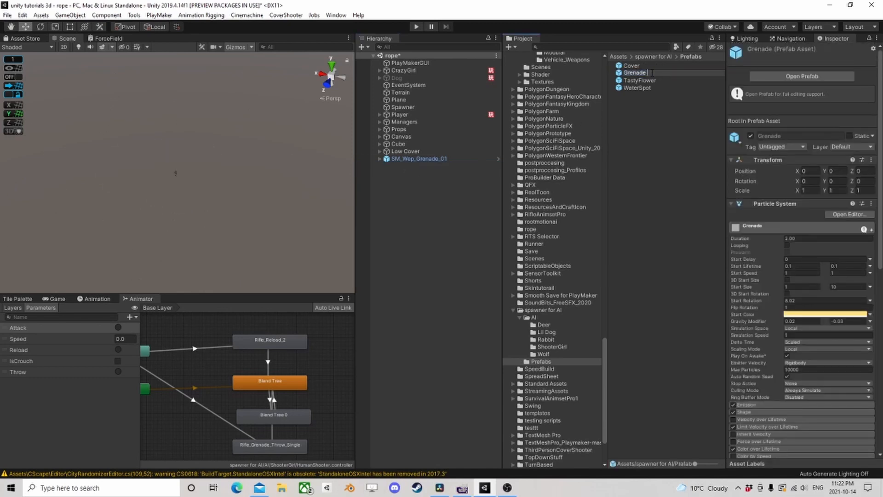
text(Ex)
key(Return)
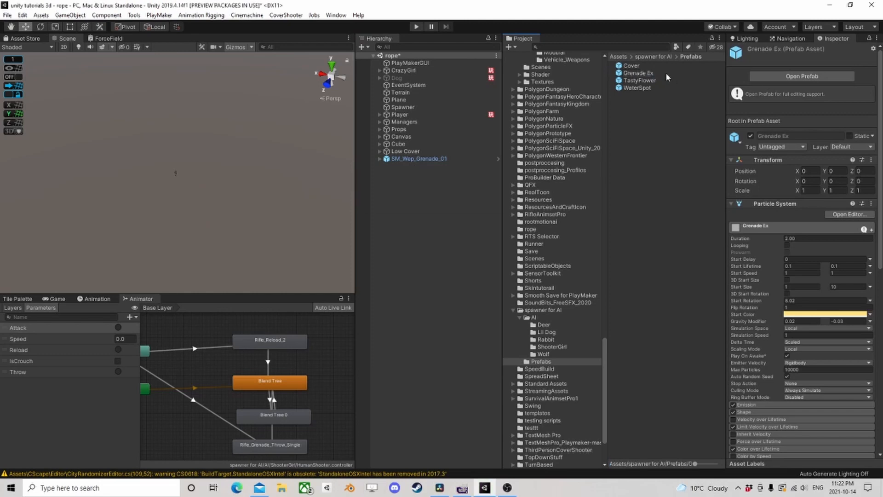
- Rename the SM_Wep_Grenade_01 scene object to Grenade
click(424, 161)
click(424, 161)
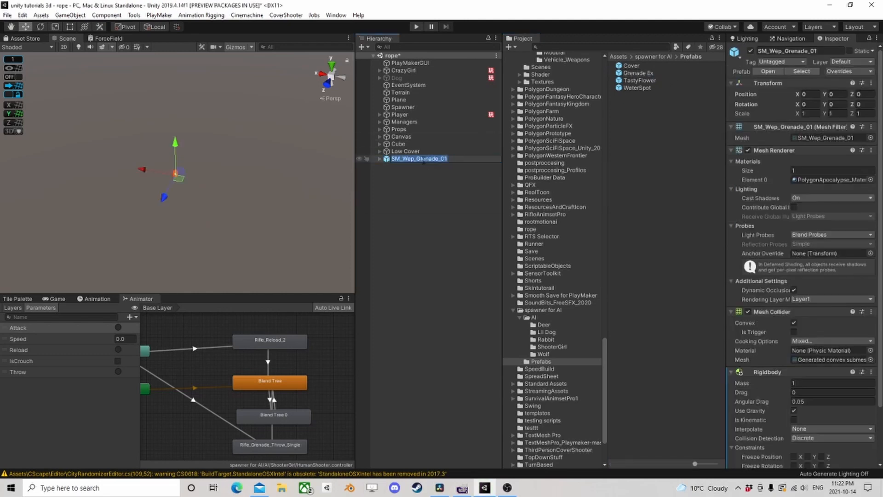
text(Grenade)
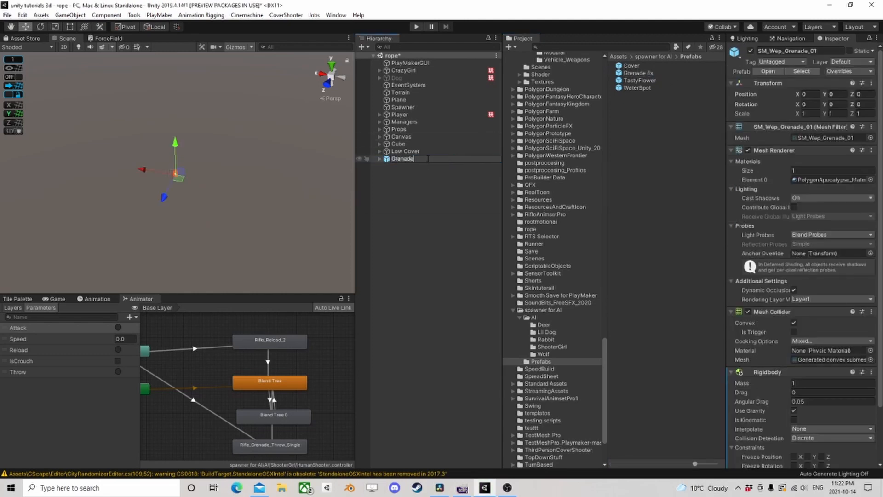
key(Return)
- Add a PlayMakerFSM component to the grenade object that has the Rigidbody
scroll(803, 460, down, 3)
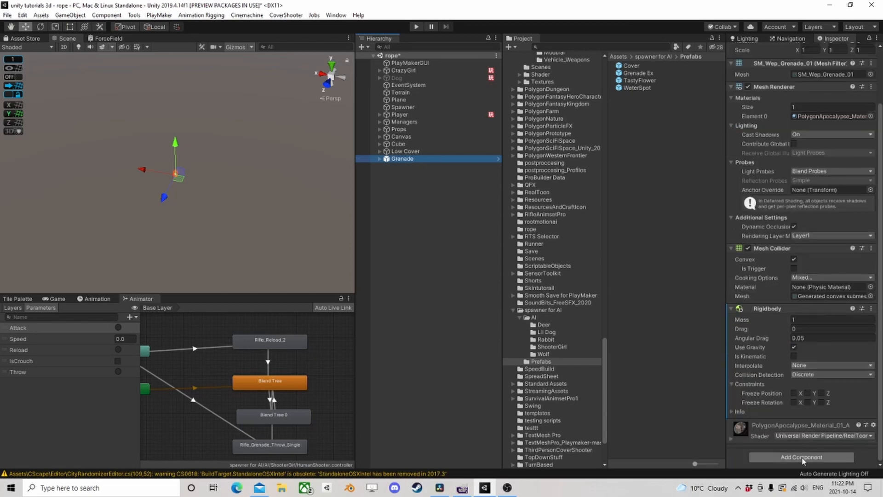
click(804, 457)
text(fsm)
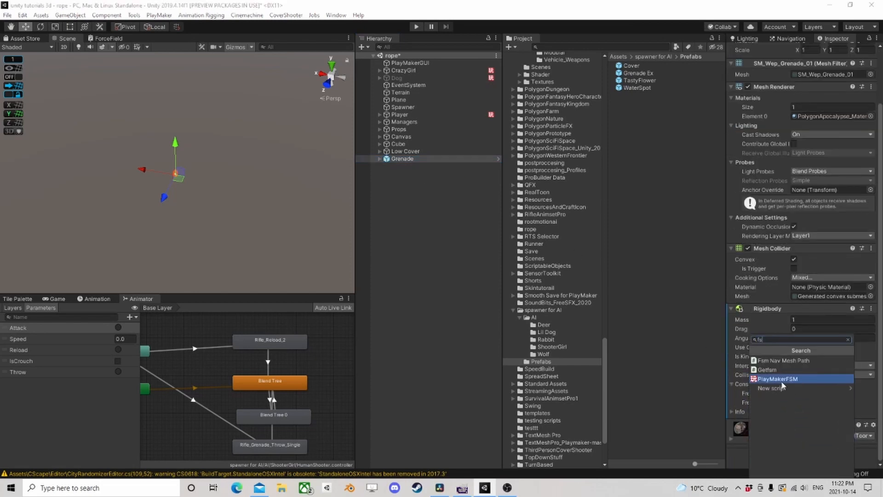
click(780, 379)
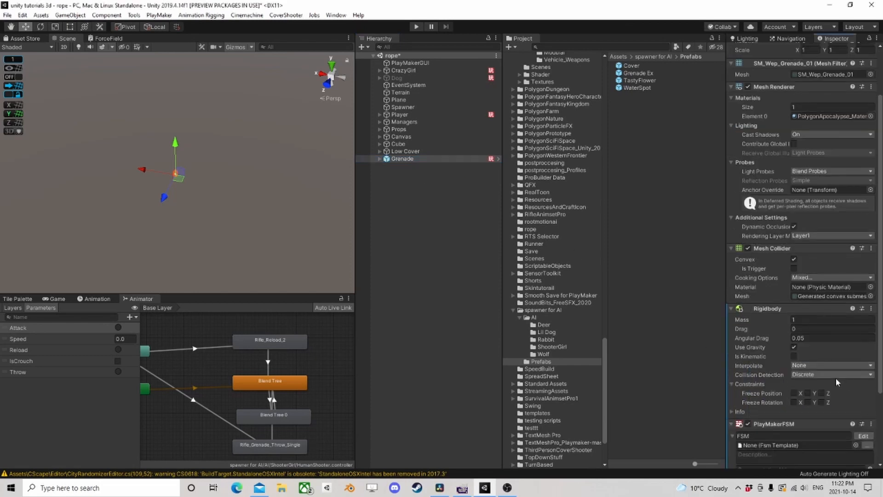
- Open the Grenade FSM for editing and add a Collision Event action to State 1
click(864, 436)
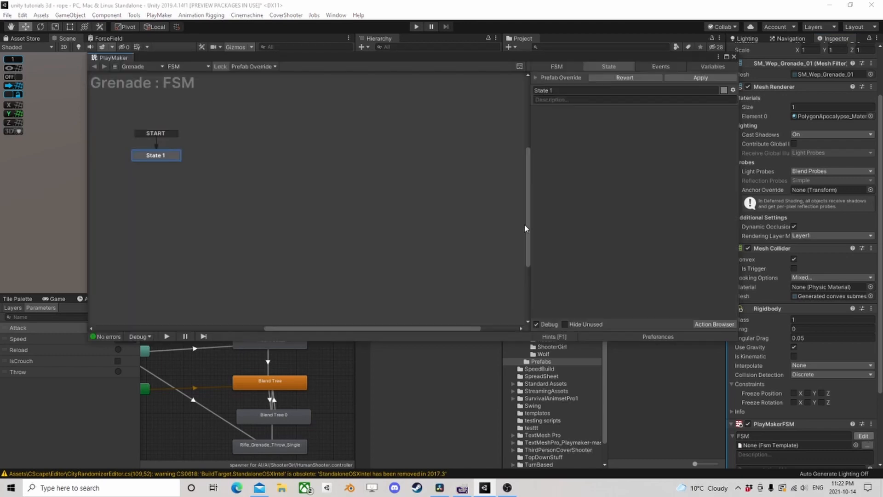
click(706, 323)
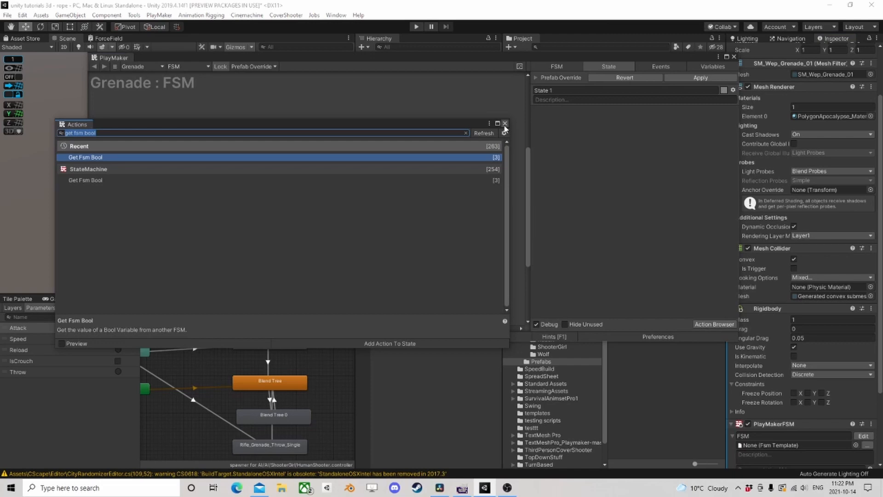
text(coll)
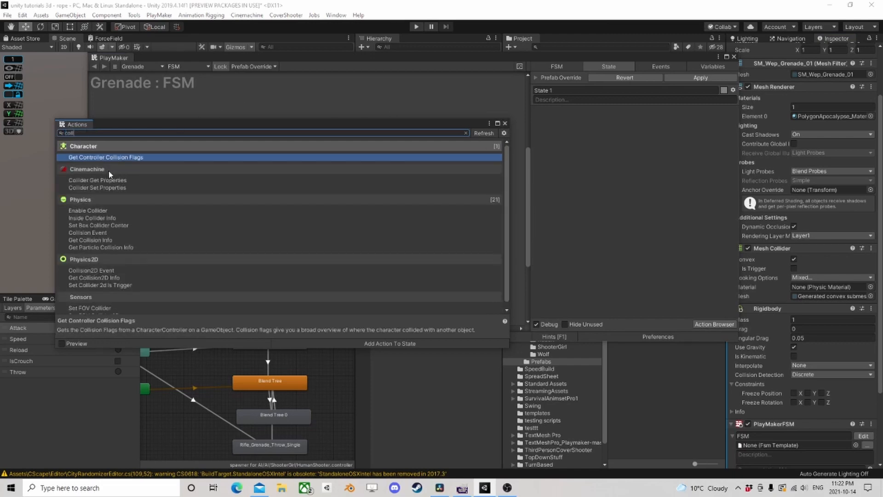
double_click(103, 233)
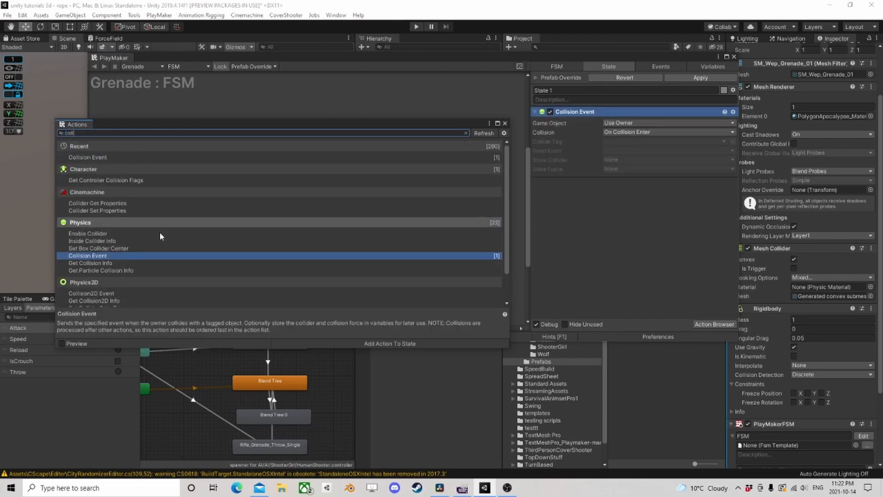
click(505, 123)
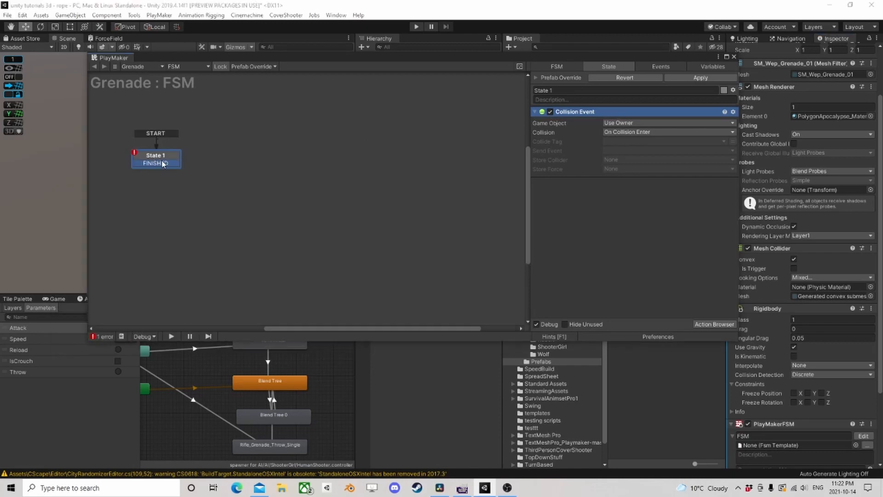
- Link State 1's FINISHED transition to a new State 2 and move the Collision Event action there
drag(167, 163, 224, 163)
click(148, 159)
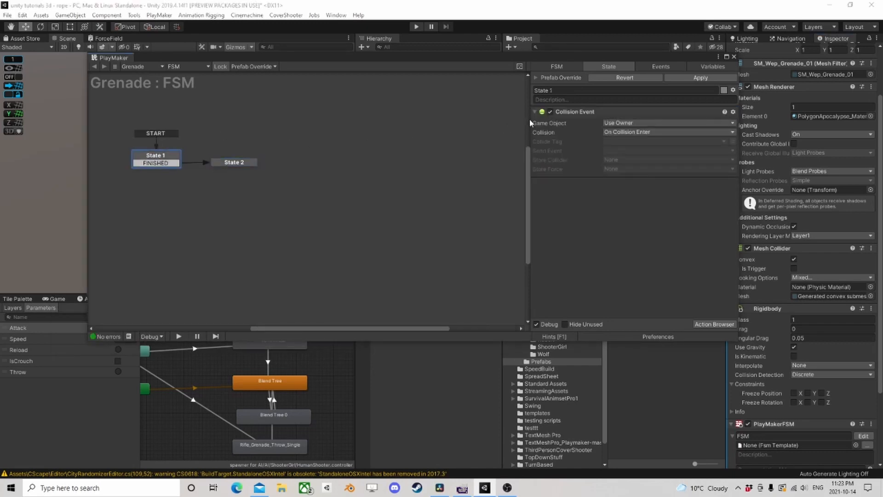
drag(573, 112, 228, 162)
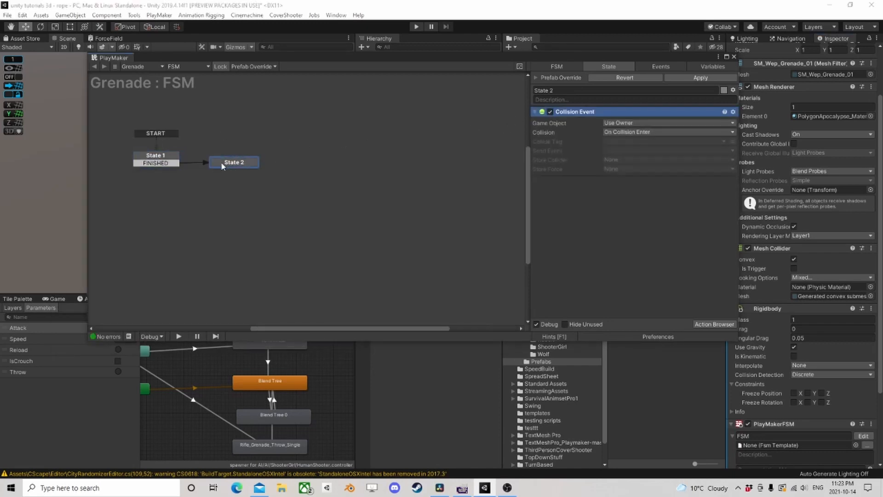
- Add a Wait action to State 1 of the grenade FSM
click(151, 157)
click(715, 325)
text(wai)
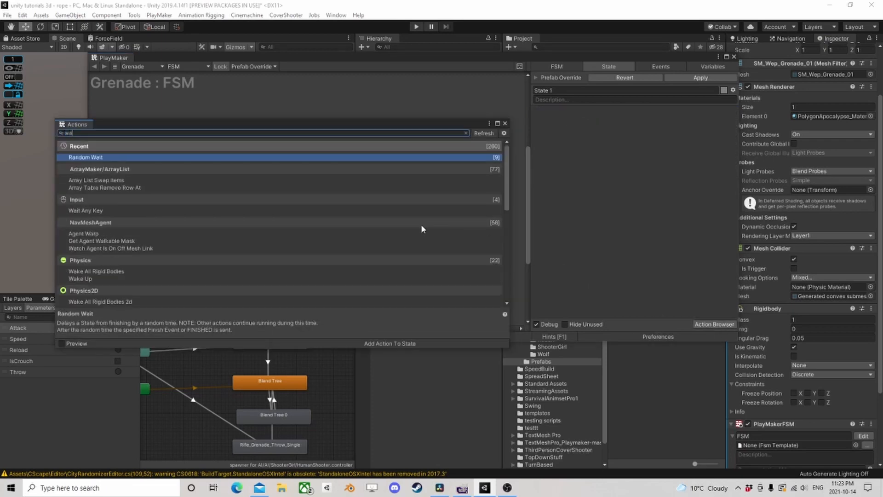
text(t)
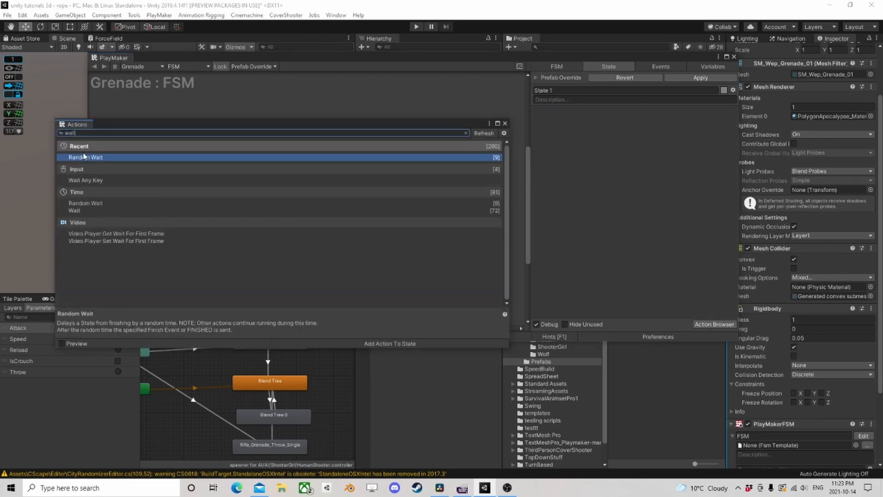
double_click(81, 210)
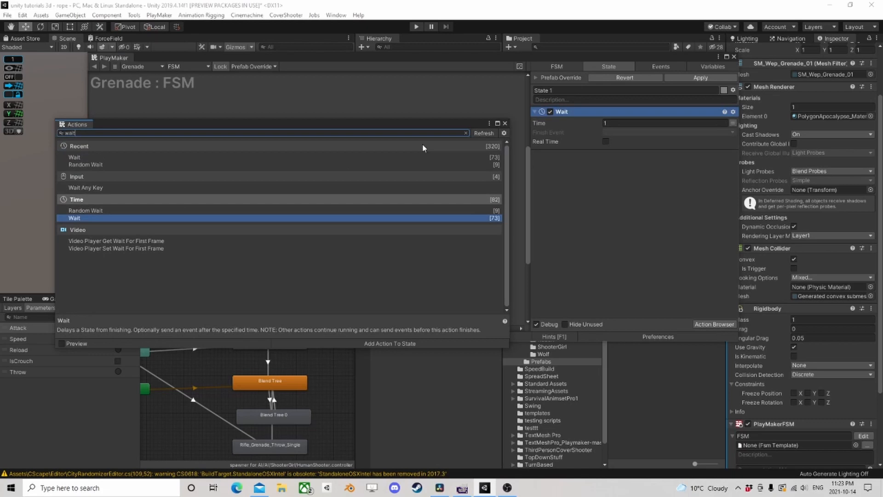
click(505, 124)
- Set State 1's Wait time to 0.25 seconds and its finish event to FINISHED
click(656, 125)
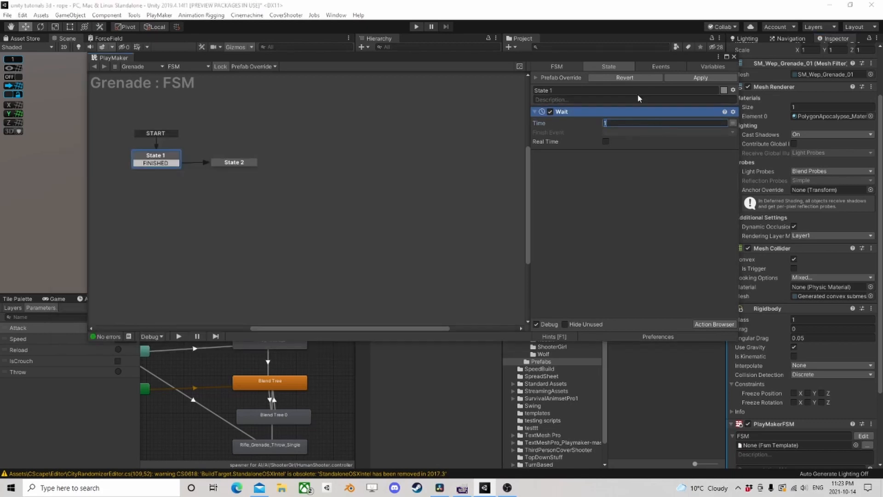
text(.25)
key(Return)
click(621, 133)
click(636, 154)
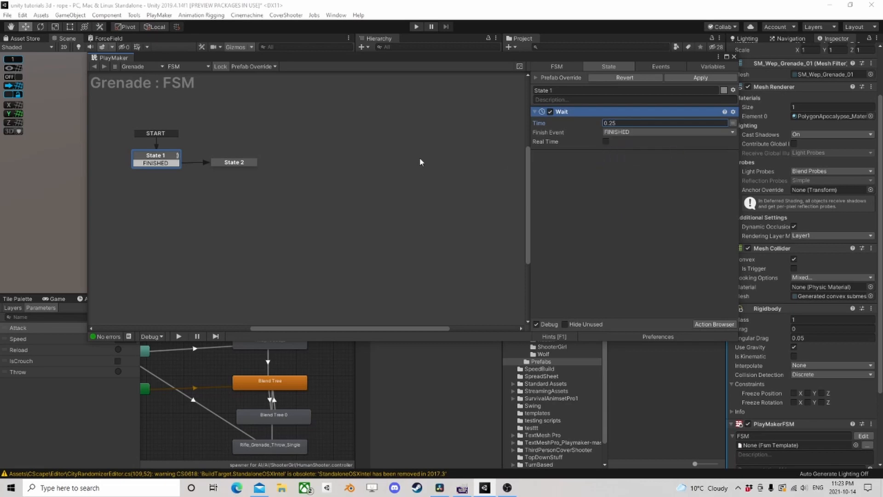
- Set State 2's Collision Event to accept any tag and try to give it a new send event
click(225, 166)
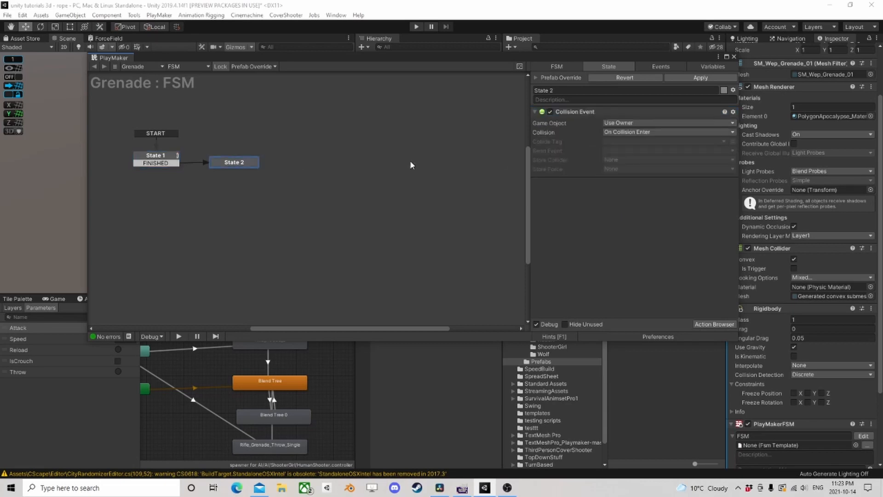
click(638, 141)
click(682, 16)
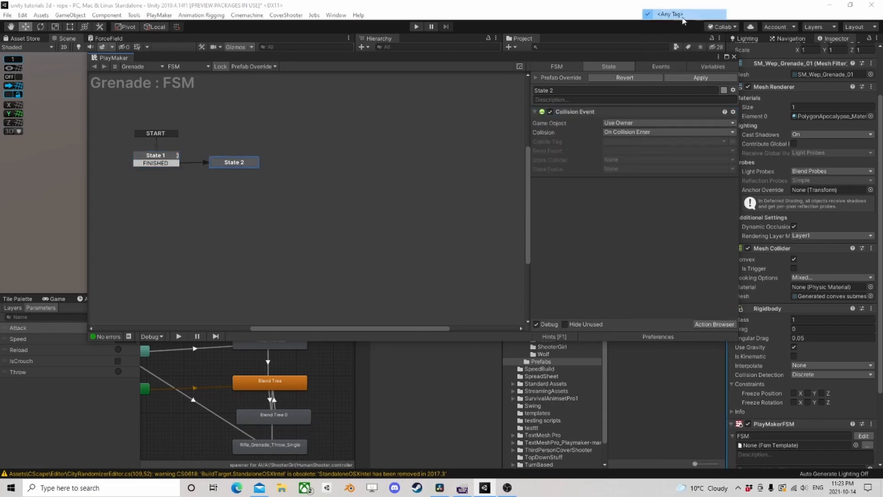
click(618, 153)
click(626, 217)
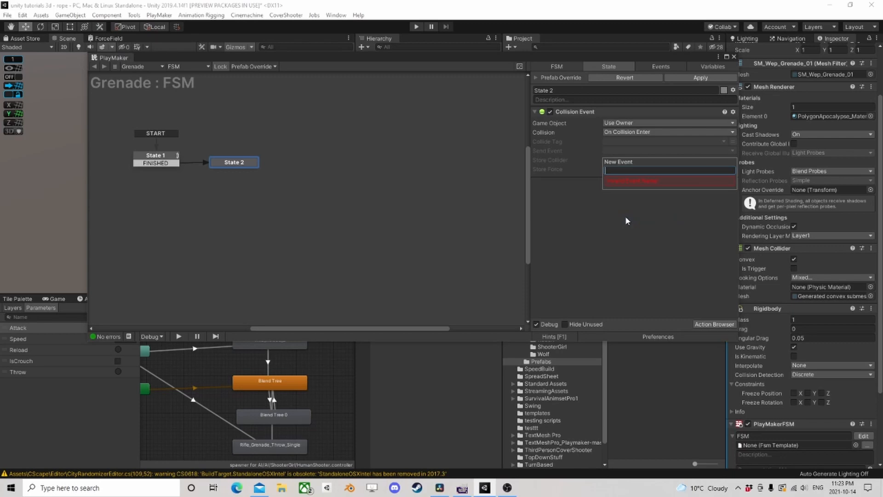
click(566, 215)
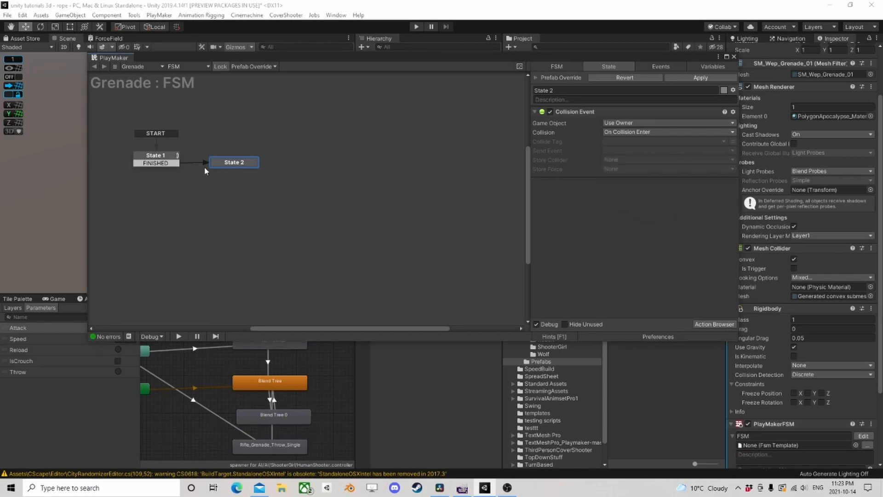
- Replace State 2 with a new empty state linked from FINISHED, and set State 1's Wait time to 3 seconds
key(Delete)
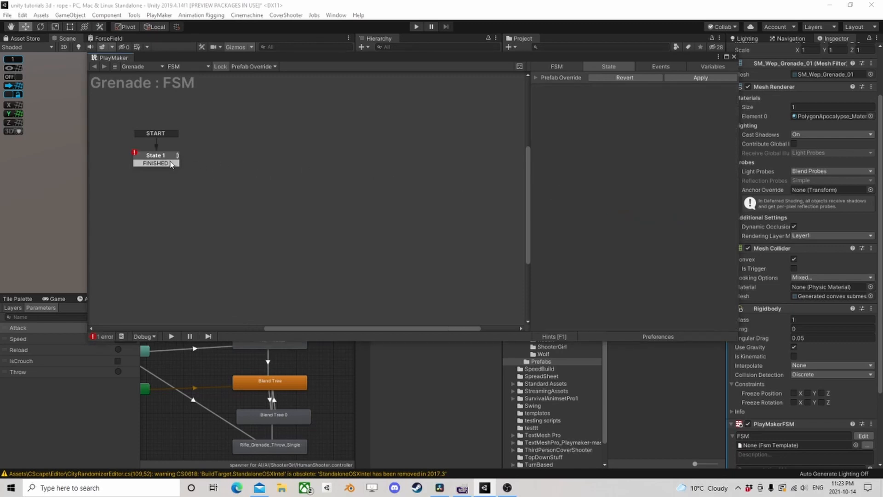
drag(171, 164, 232, 160)
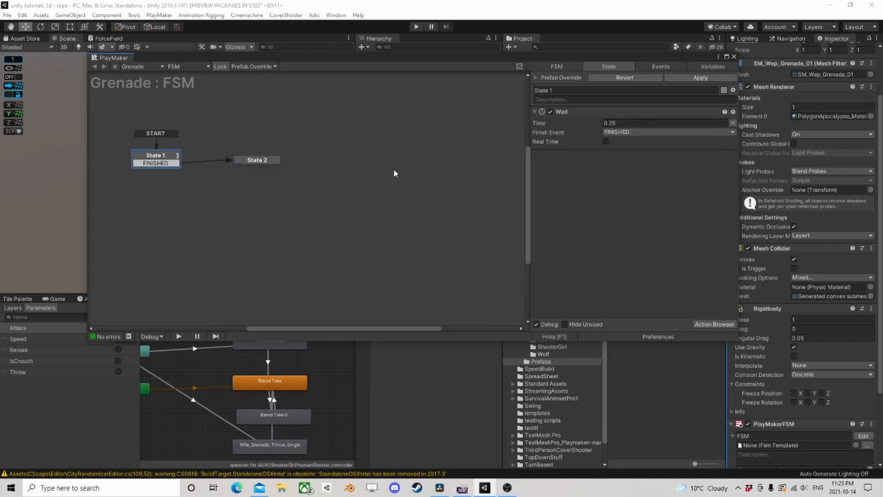
click(640, 124)
text(3)
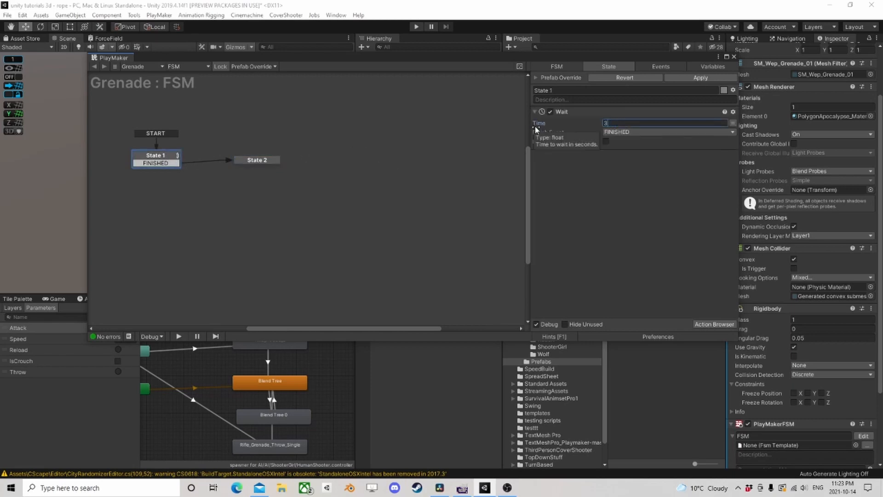
- Add a Create Object action to State 2 for the Grenade Ex prefab, using the Grenade object as spawn point
click(255, 161)
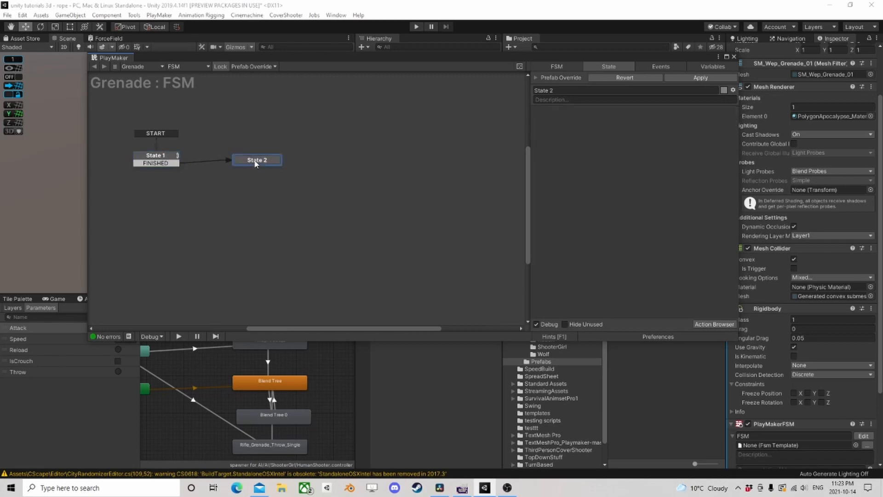
drag(472, 56, 463, 110)
drag(631, 125, 555, 193)
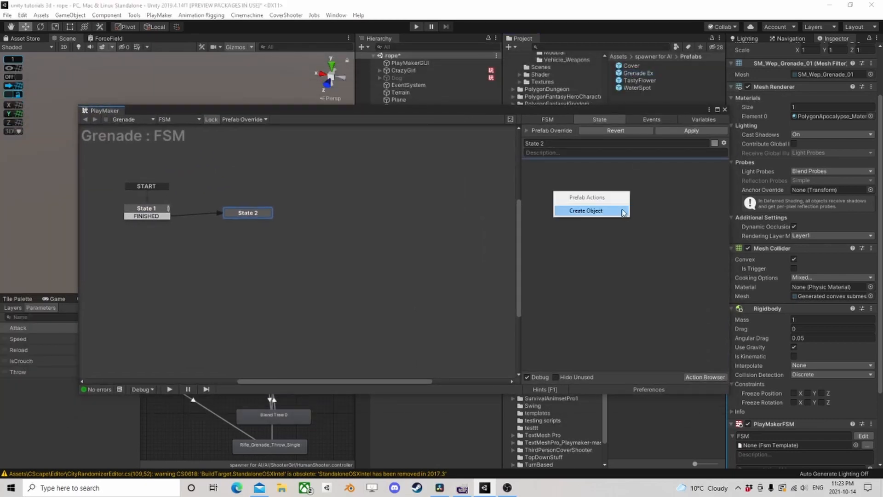
click(592, 210)
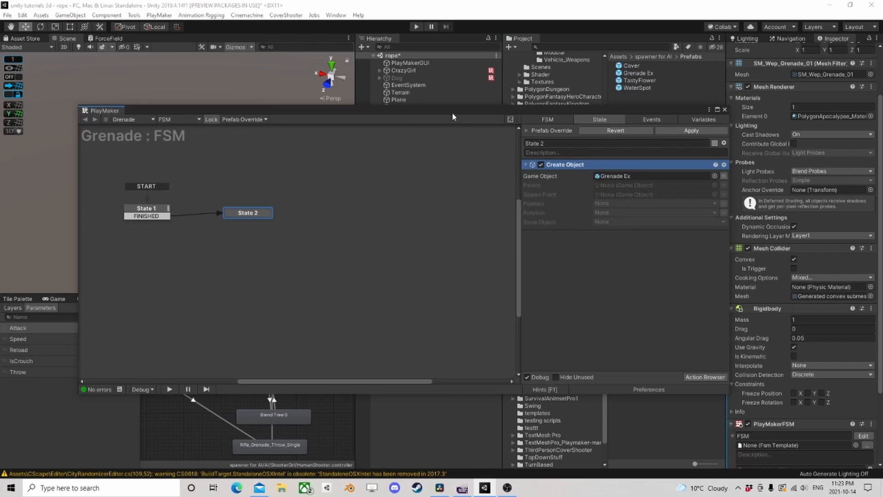
drag(450, 114, 594, 259)
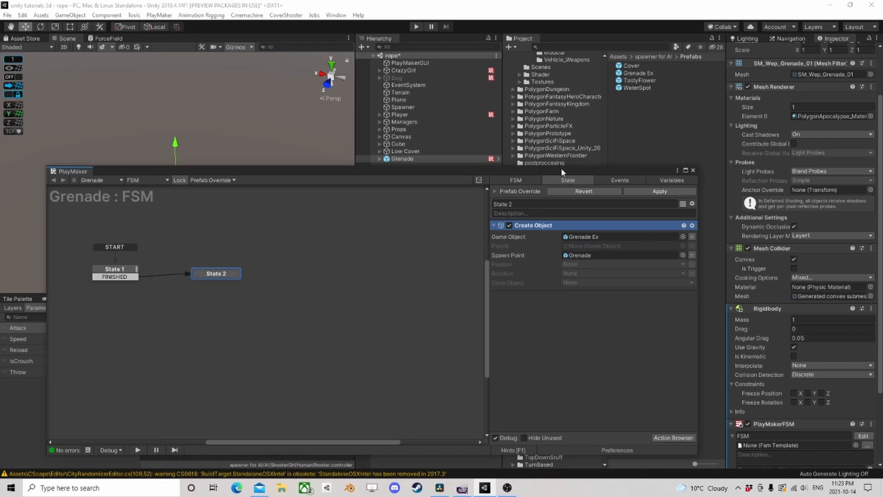
drag(561, 173, 560, 99)
- Add a Destroy Self action below Create Object in State 2 and open its delay for editing
click(667, 362)
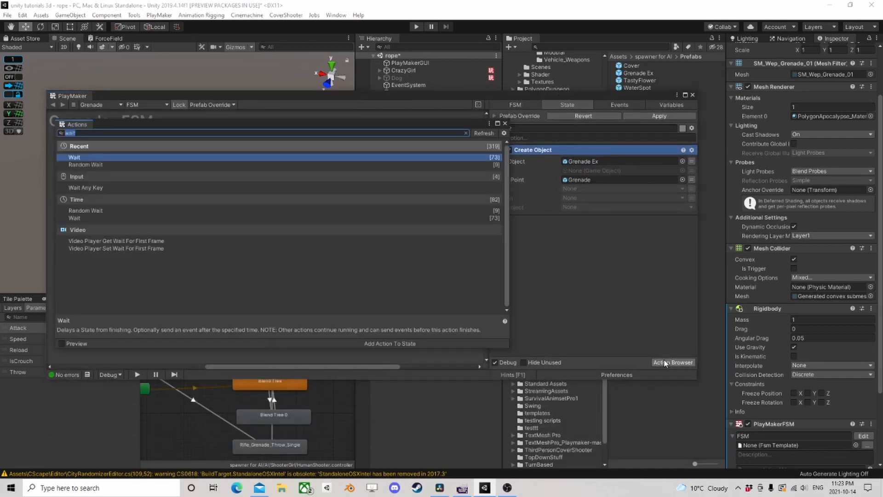
text(destr)
double_click(90, 225)
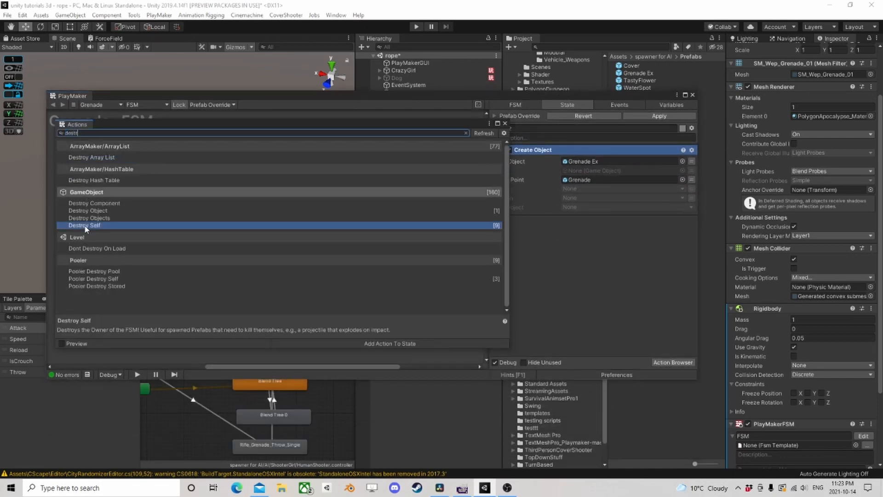
click(505, 123)
drag(529, 150, 574, 221)
click(574, 232)
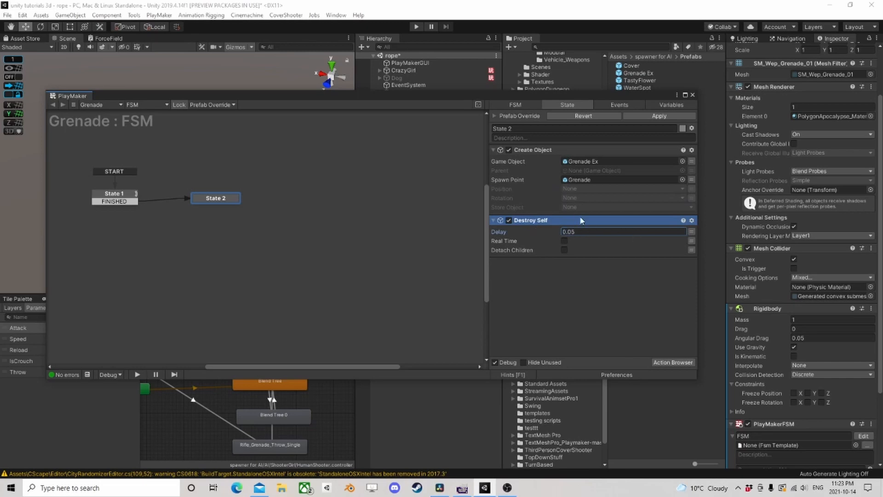
- Save the configured Grenade object as a prefab in the Prefabs folder and delete it from the scene
click(693, 95)
drag(399, 161, 637, 123)
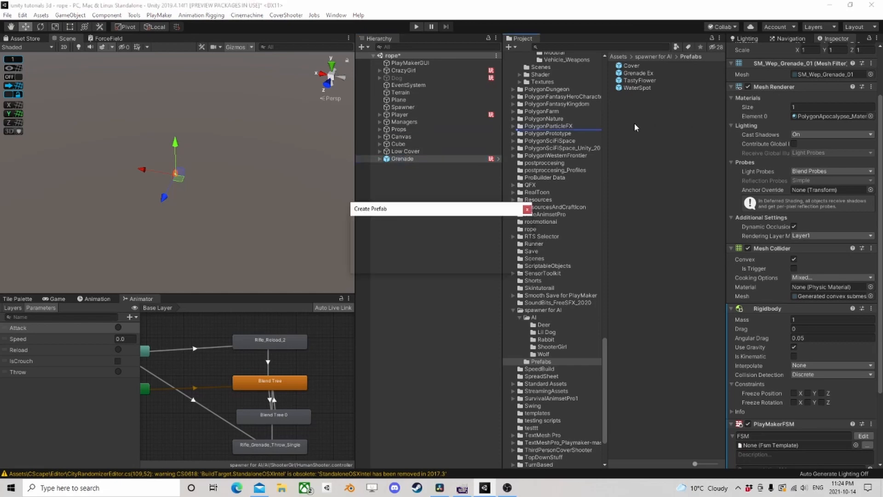
click(423, 262)
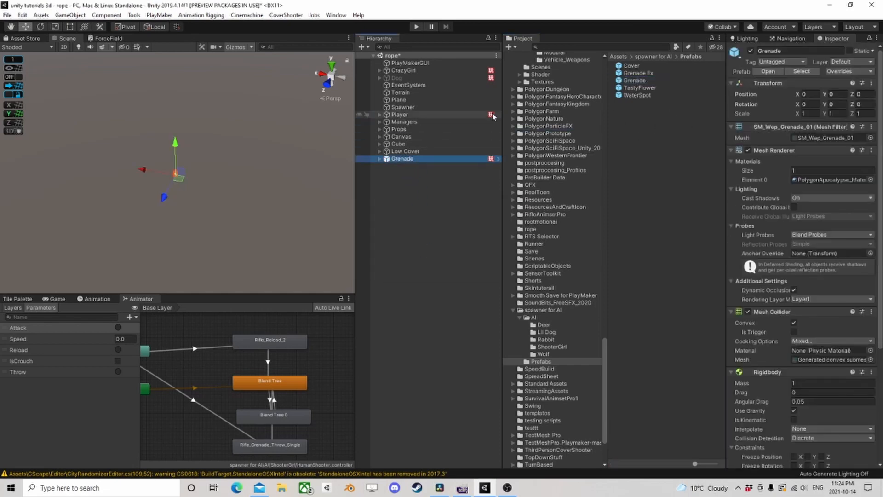
key(Delete)
- Select CrazyGirl and examine its Animations FSM and its other components
click(404, 70)
scroll(793, 310, down, 15)
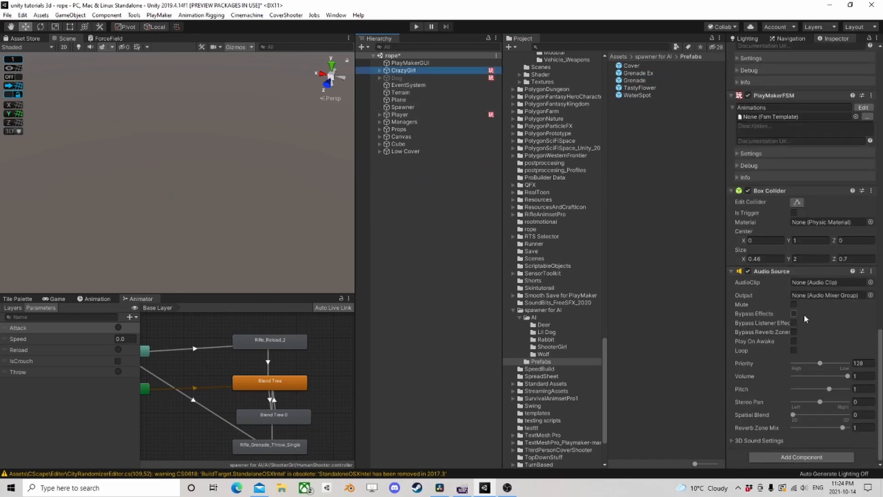
scroll(814, 316, up, 6)
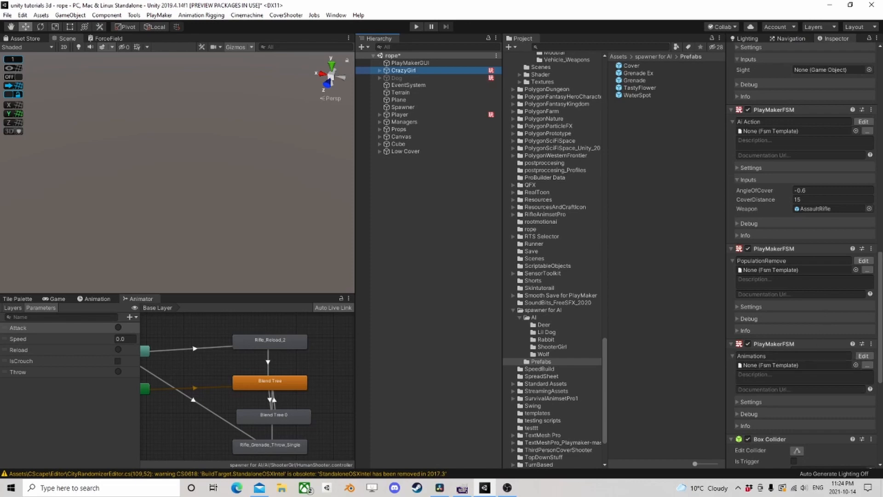
click(864, 355)
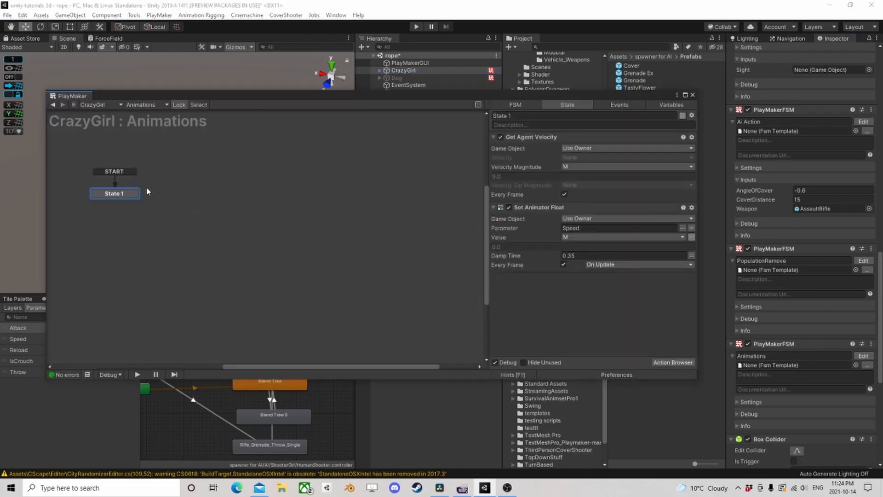
right_click(227, 194)
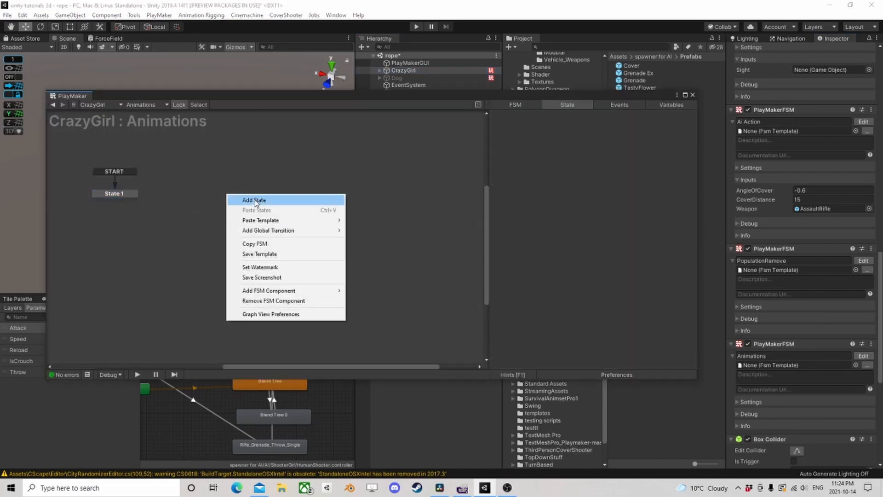
click(123, 193)
click(123, 194)
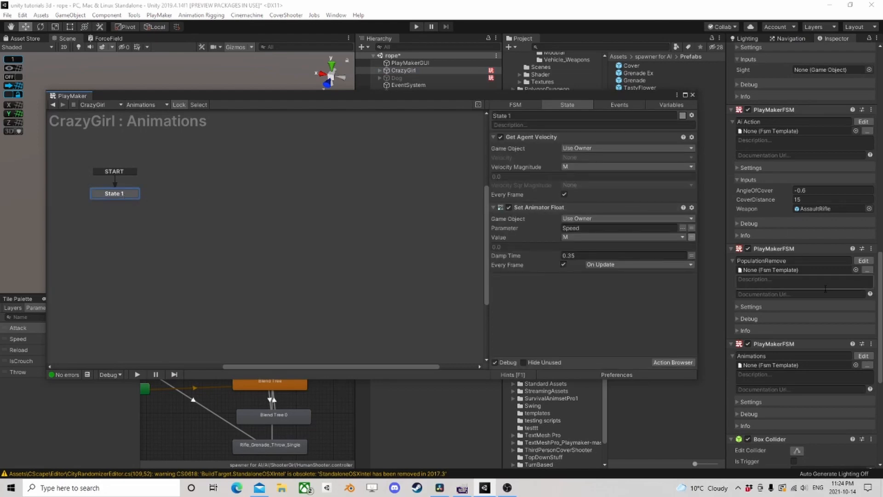
scroll(836, 299, down, 5)
scroll(836, 299, up, 5)
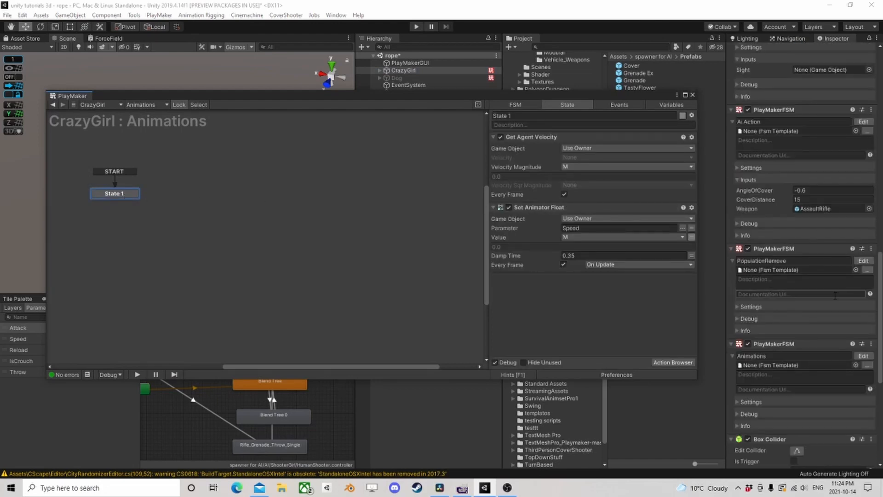
scroll(835, 291, up, 10)
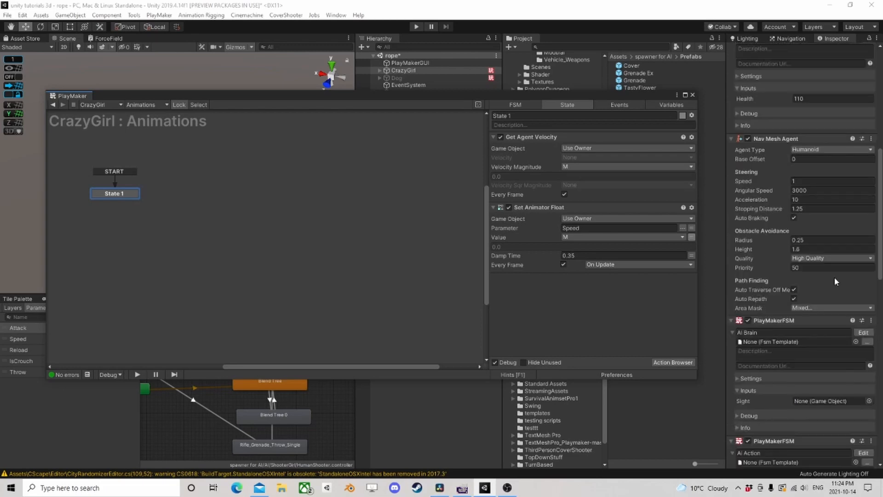
click(692, 95)
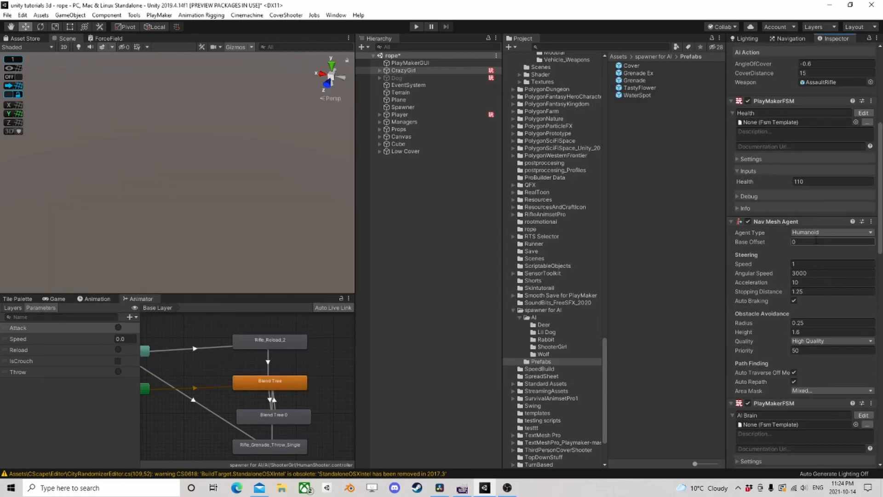
- Review CrazyGirl's component settings and its AI Brain and Ai Action FSMs
scroll(817, 243, up, 3)
scroll(817, 243, up, 5)
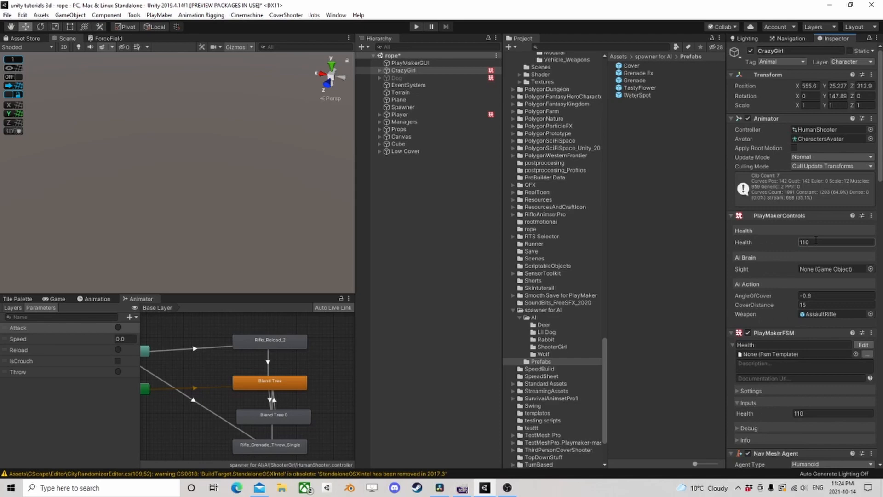
scroll(816, 240, down, 6)
scroll(823, 238, down, 9)
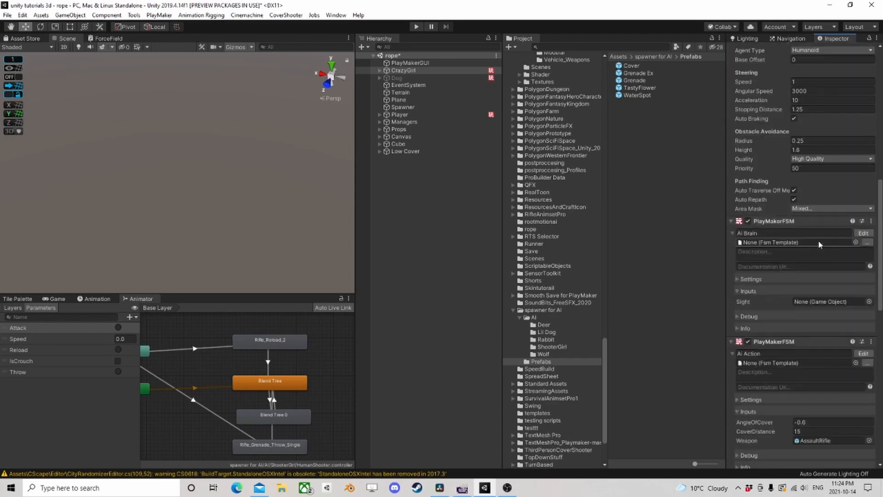
click(863, 233)
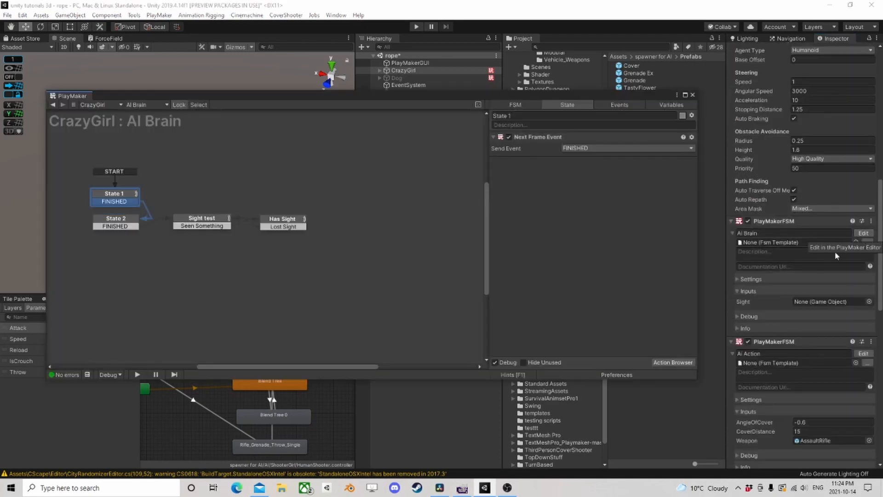
scroll(864, 238, down, 6)
click(863, 188)
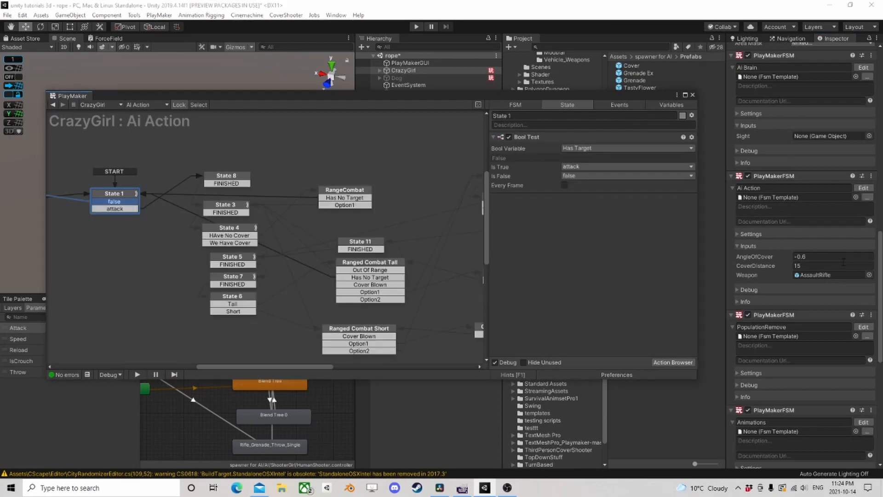
scroll(858, 248, down, 6)
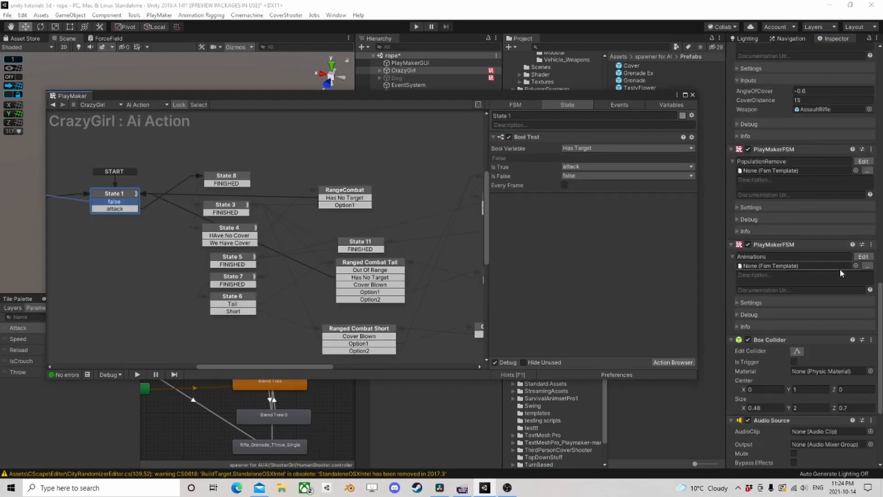
scroll(861, 258, down, 5)
click(693, 95)
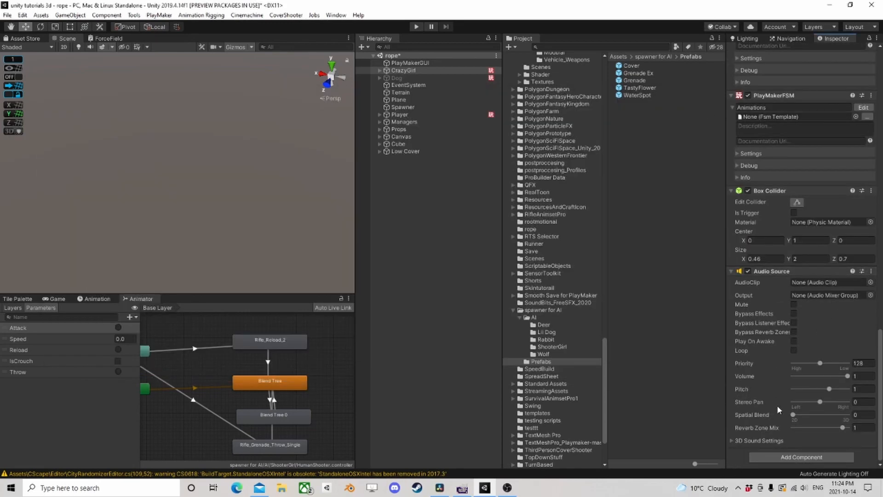
- Add another PlayMakerFSM component to CrazyGirl, name it Effects and open it for editing
click(806, 457)
click(798, 379)
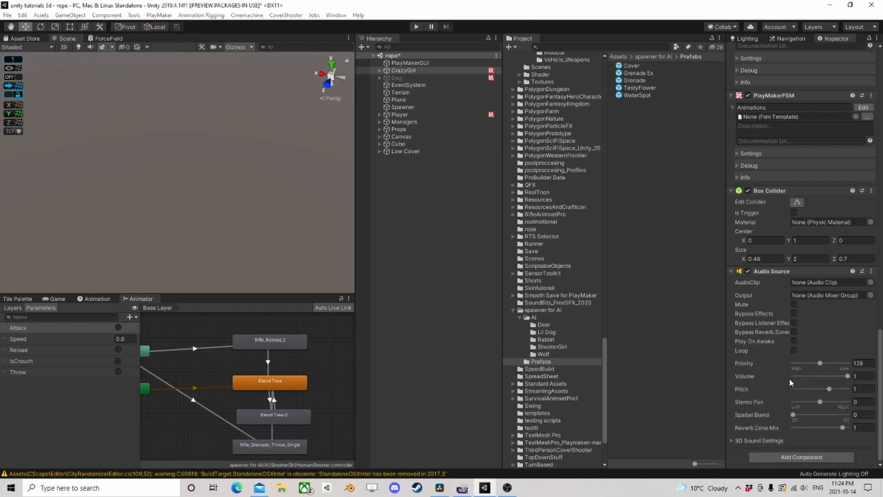
click(774, 371)
text(Ef)
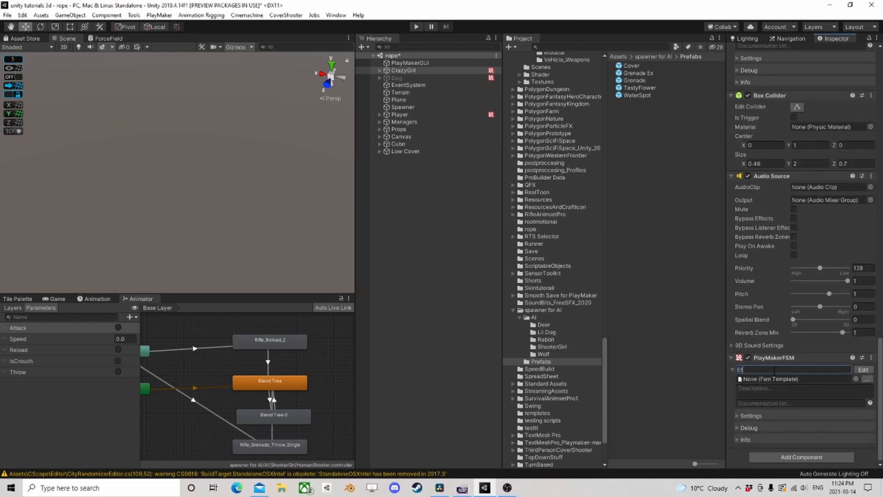
text(fects)
click(864, 369)
- Add a second state to the Effects FSM and create an event named Throw
right_click(209, 188)
click(220, 194)
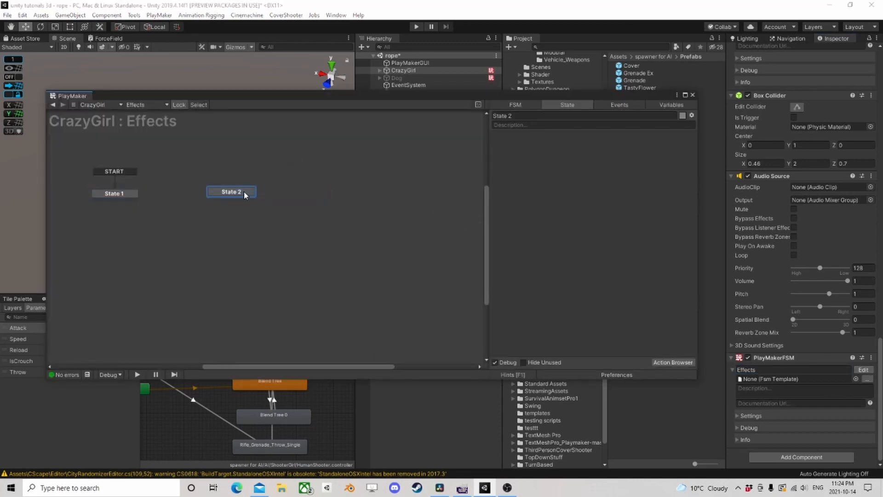
right_click(240, 192)
click(620, 105)
click(620, 105)
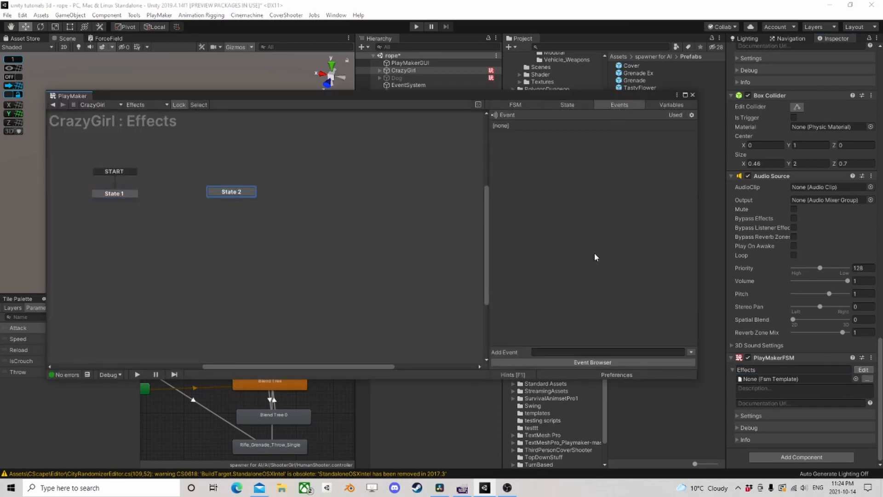
click(566, 352)
text(Throw)
key(Return)
- Give State 2 a global transition triggered by the Throw event
right_click(240, 193)
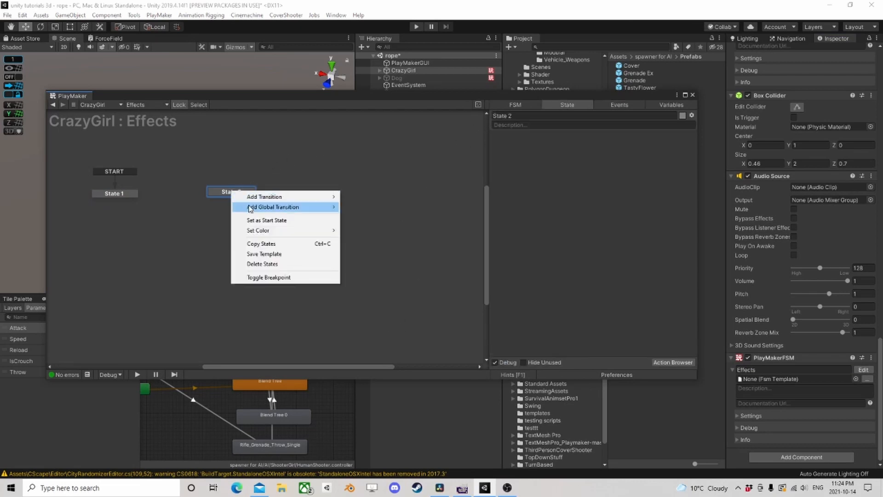
mouse_move(286, 206)
click(386, 206)
- Add a Physics Shoot action to State 2 of the Effects FSM
click(679, 363)
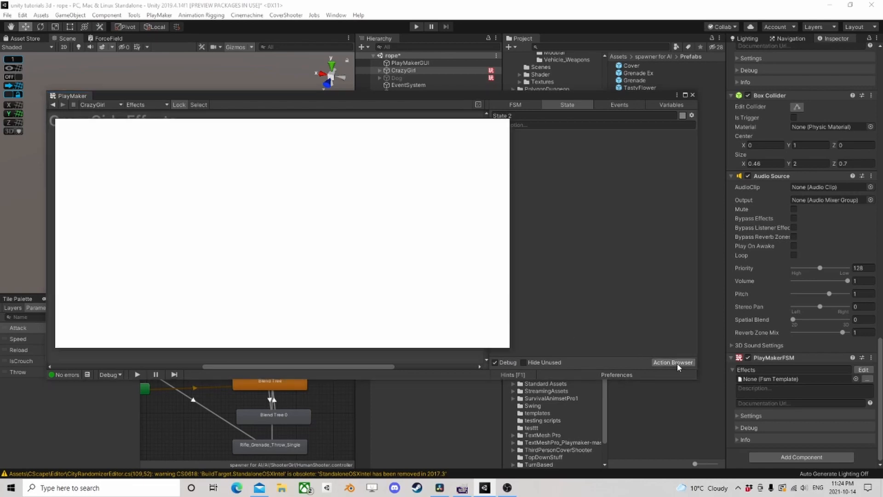
text(phy)
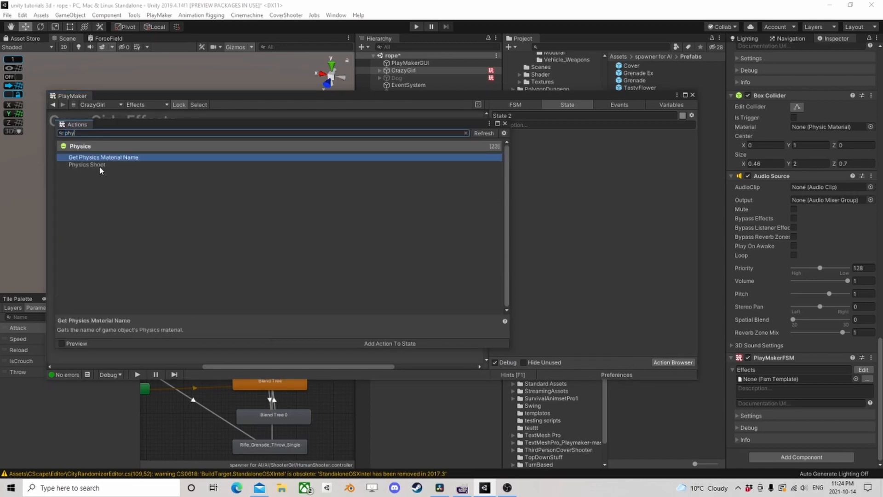
double_click(100, 165)
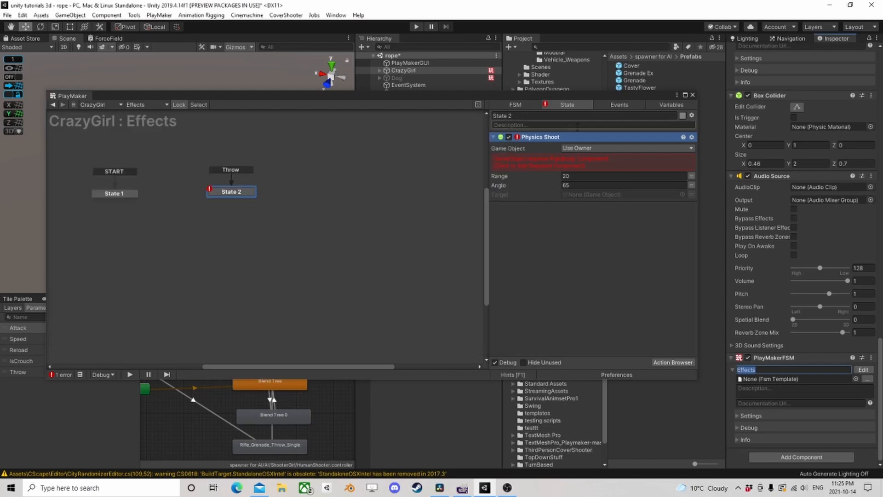
click(505, 123)
- Add a Create Object action above Physics Shoot in State 2 and assign the Grenade prefab as its game object
drag(579, 101, 546, 147)
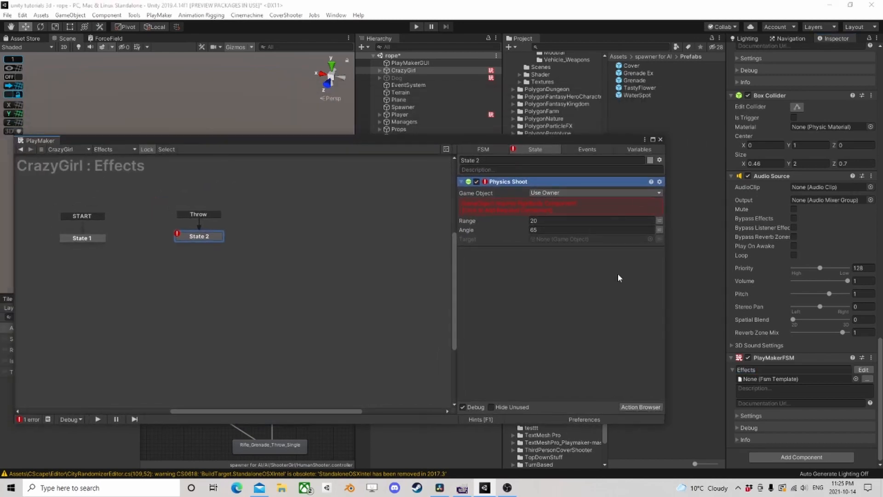
click(641, 406)
text(create)
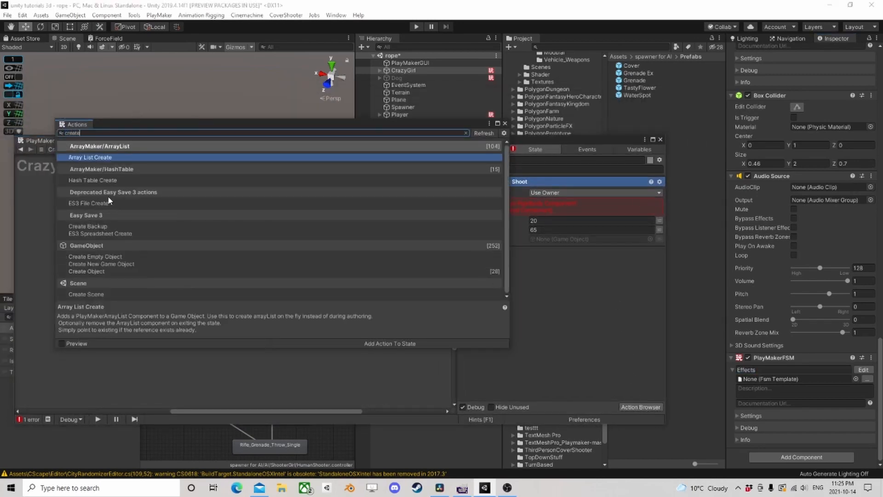
double_click(96, 272)
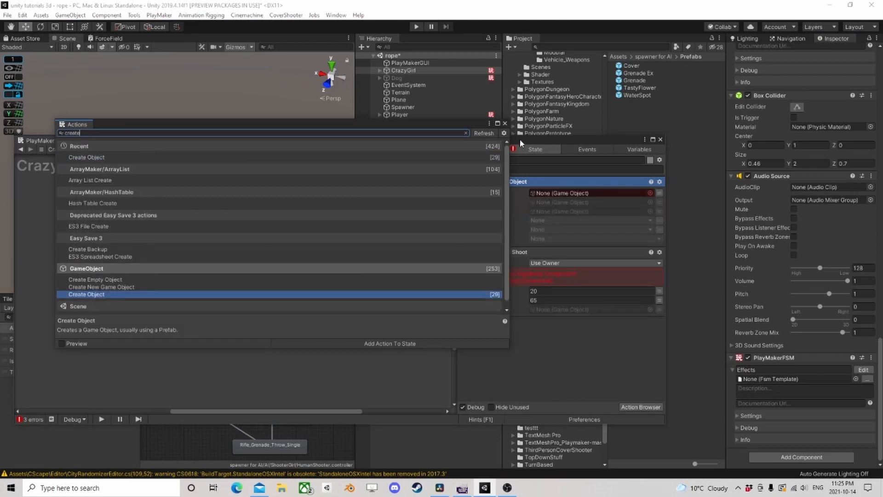
click(504, 124)
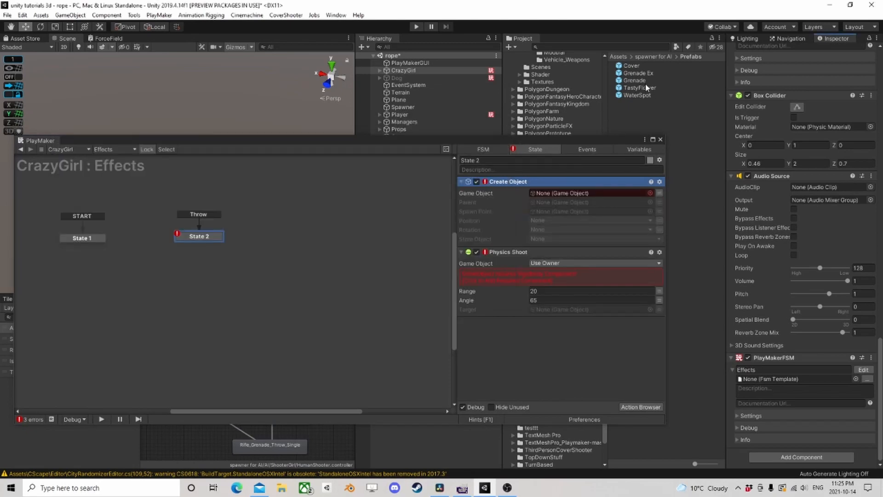
drag(546, 198, 548, 194)
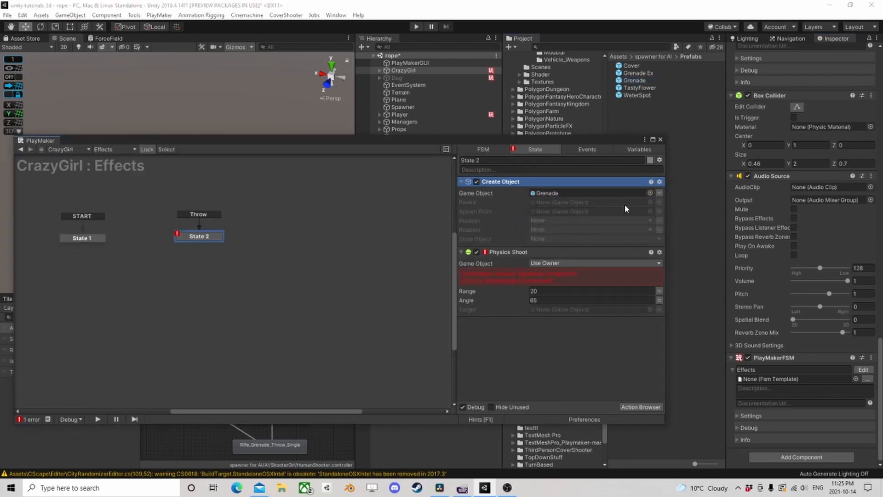
- Add a Get Animator Bone Game Object action above Create Object in State 2
drag(516, 139, 549, 153)
click(664, 417)
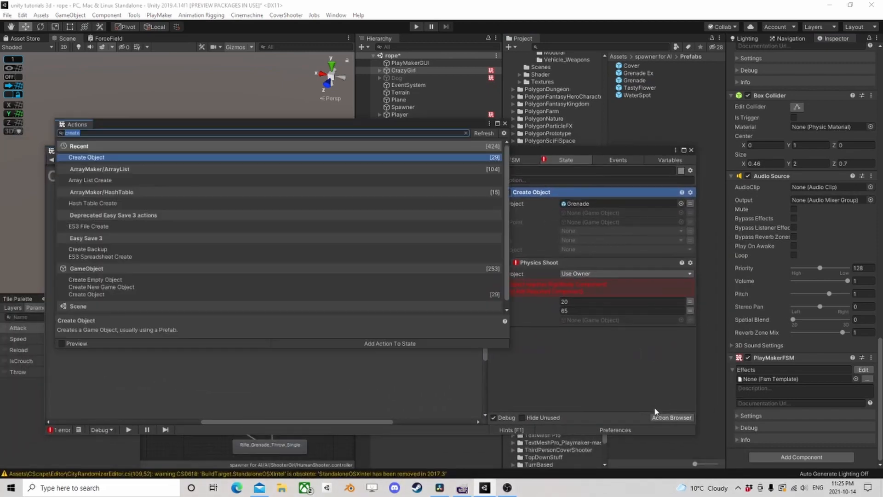
text(get bone)
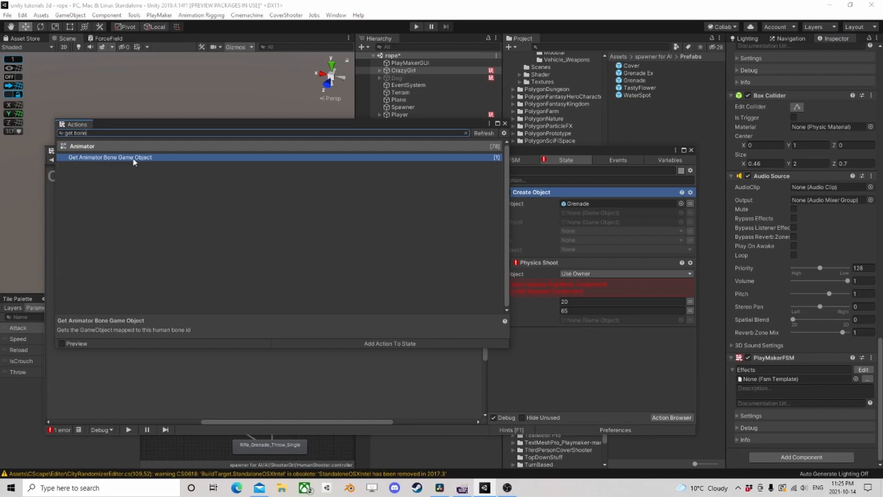
double_click(119, 158)
click(505, 123)
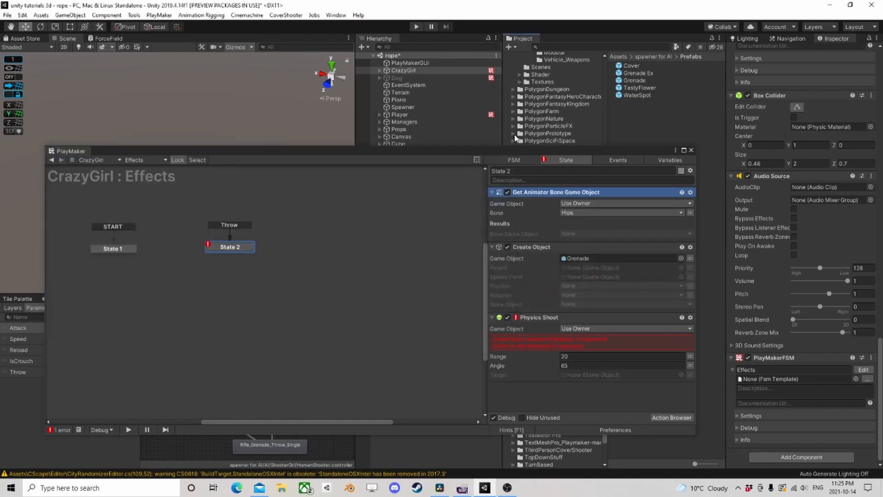
- Set the Get Animator Bone Game Object action's bone to Right Hand and store the result in a new variable named RH
click(579, 212)
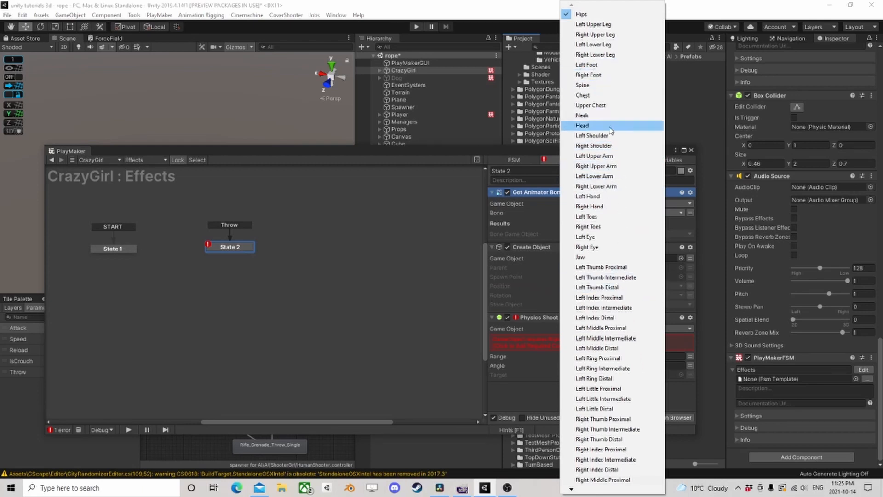
click(589, 206)
click(580, 258)
click(584, 268)
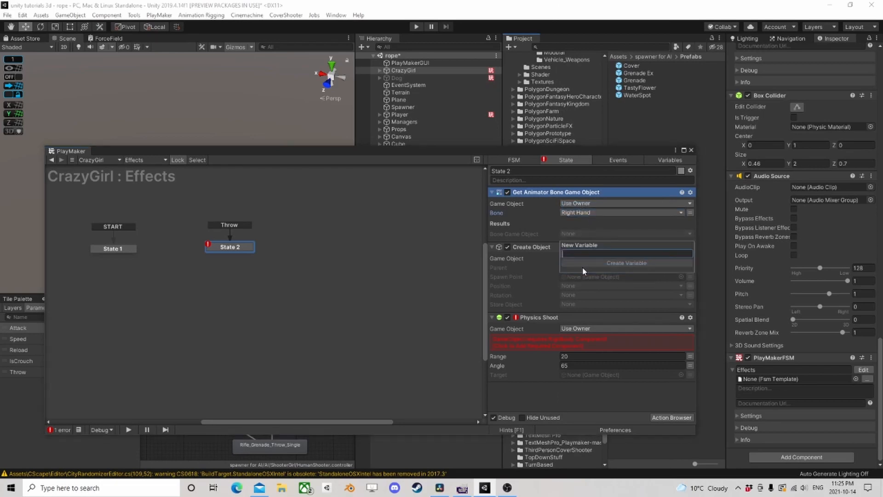
text(RH)
click(586, 266)
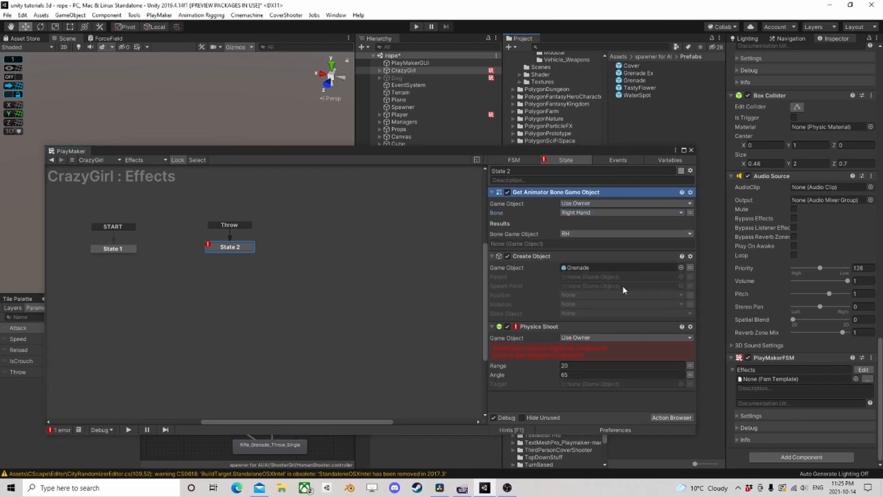
- Set Create Object's spawn point to the RH variable and store the created object in a new variable named Grenade
click(691, 286)
click(650, 286)
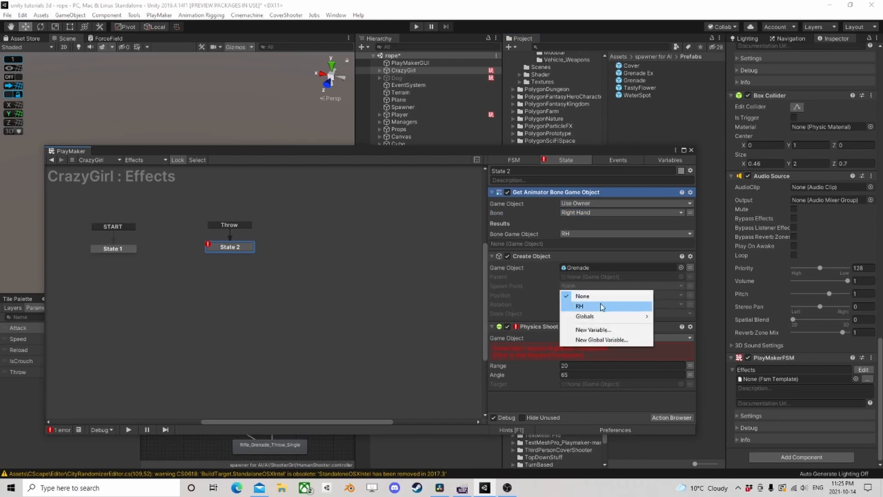
click(596, 306)
click(598, 347)
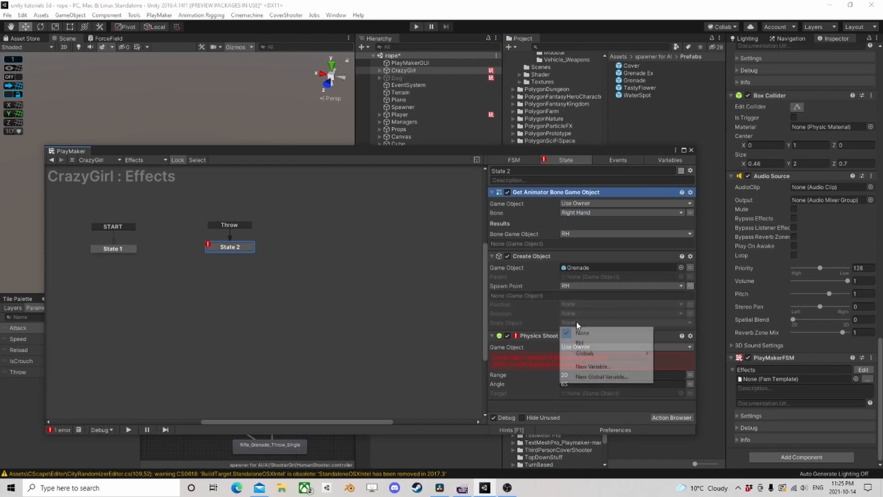
click(593, 367)
text(Grenade)
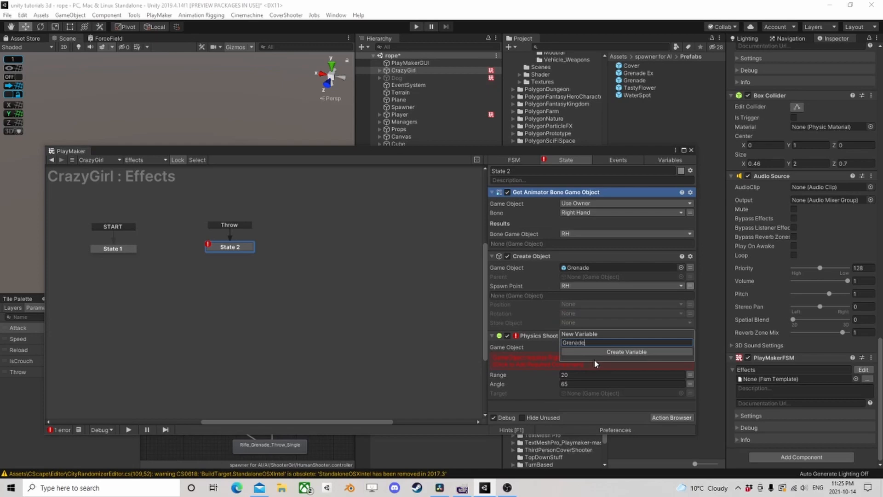
click(597, 352)
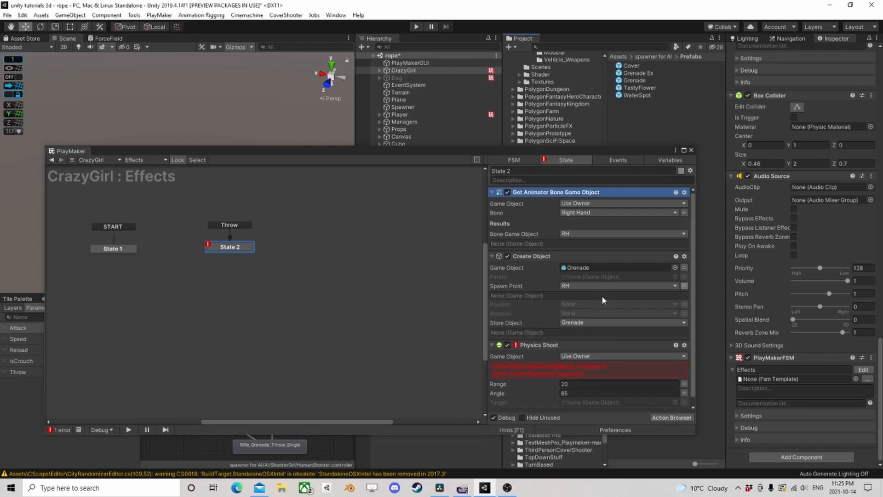
- Collapse the two actions above Physics Shoot and make Physics Shoot act on a specified game object, the Grenade variable
click(492, 192)
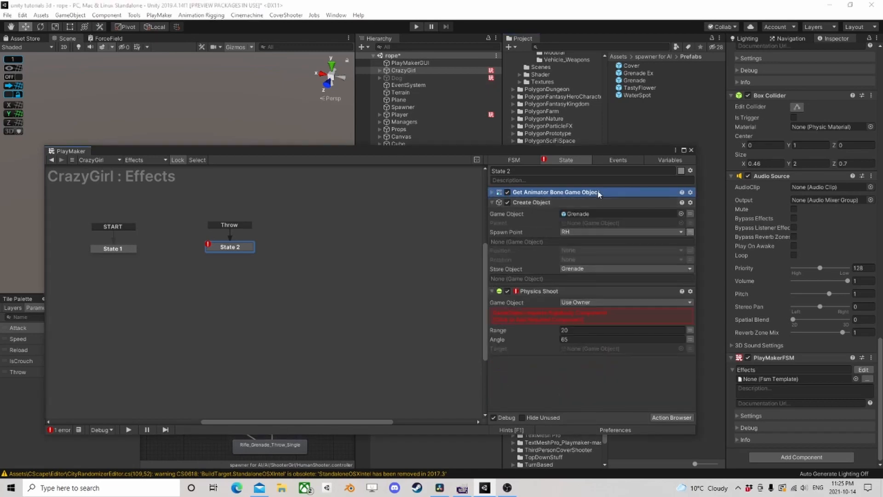
click(493, 203)
click(588, 224)
click(584, 242)
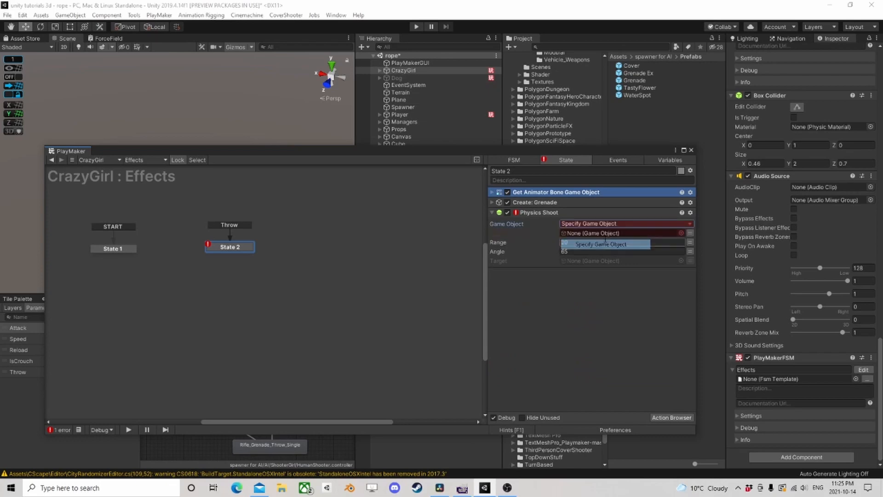
click(690, 237)
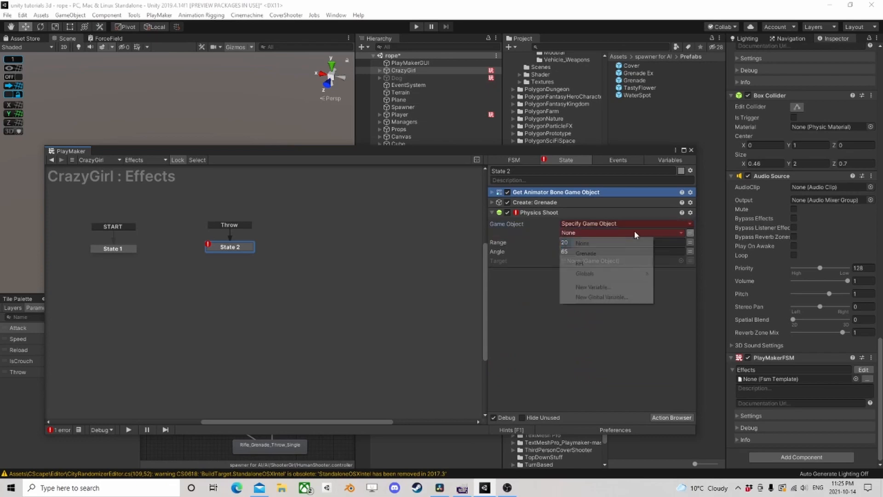
click(604, 253)
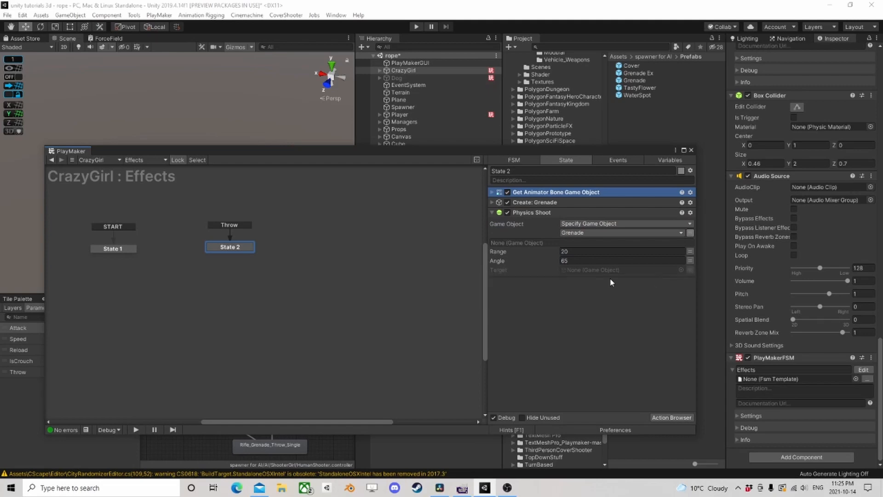
click(689, 270)
click(620, 271)
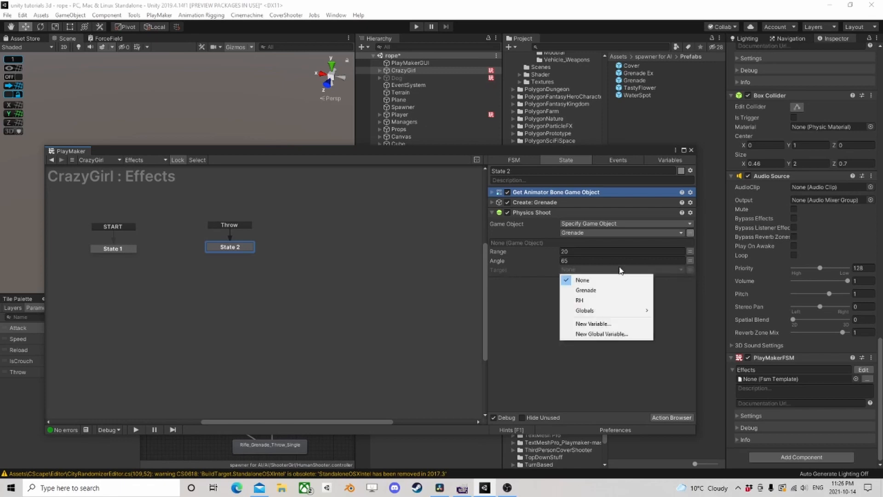
click(688, 332)
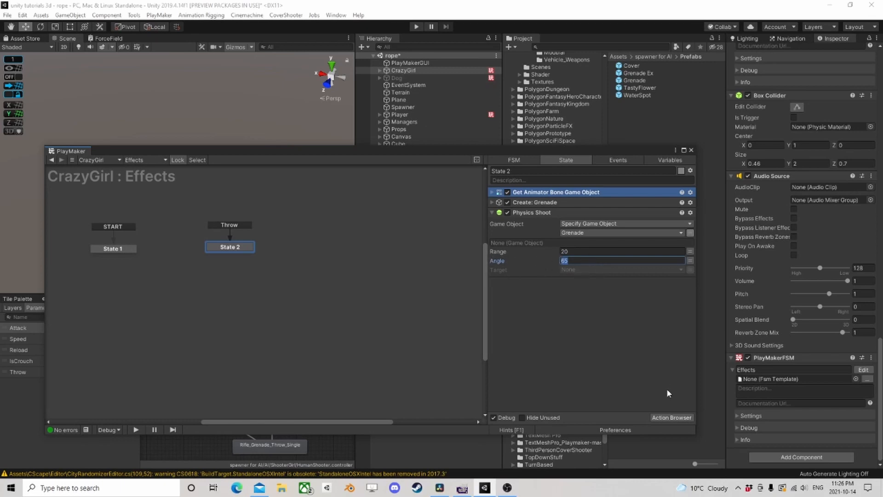
- Add a Get Fsm Game Object action above Get Animator Bone Game Object in State 2
click(674, 417)
text(get fsm game)
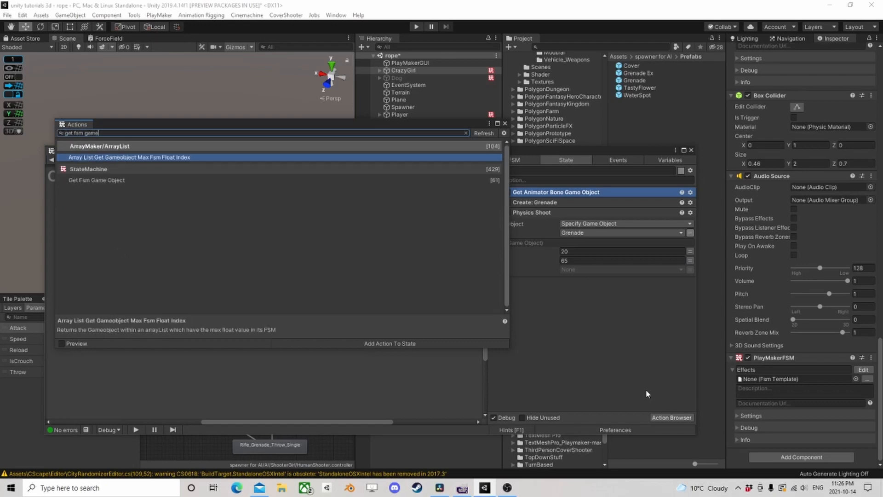
key(Down)
key(Return)
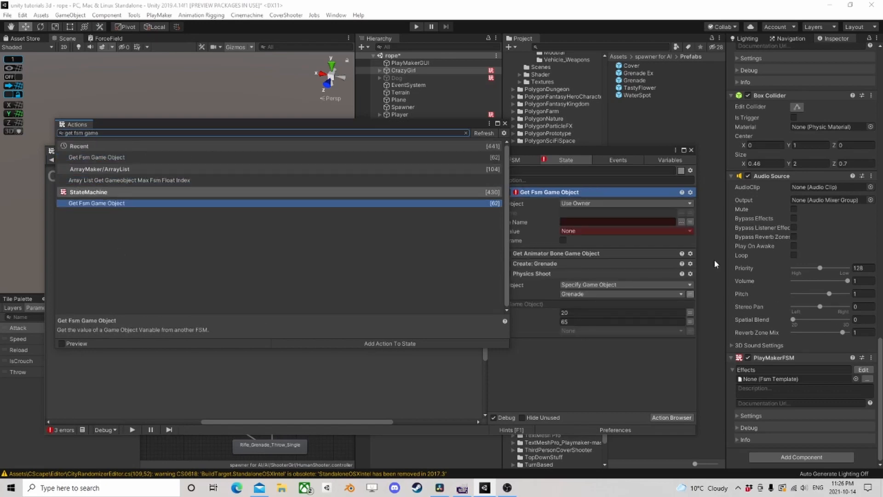
click(505, 123)
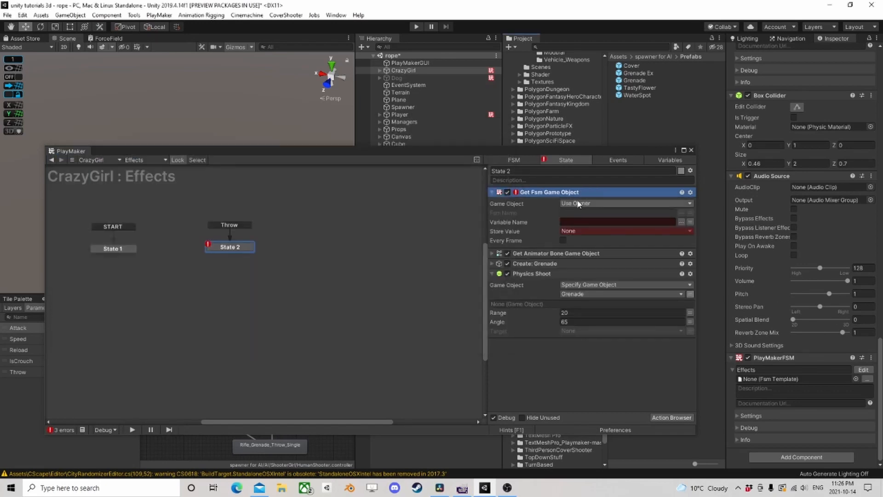
- Have Get Fsm Game Object read the Target variable from the Ai Action FSM and store it in a new variable named Target
click(682, 213)
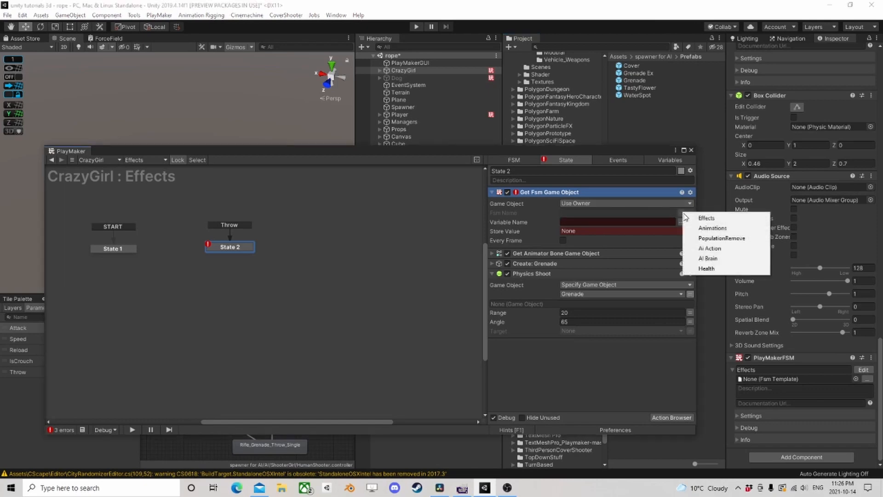
click(716, 249)
click(682, 222)
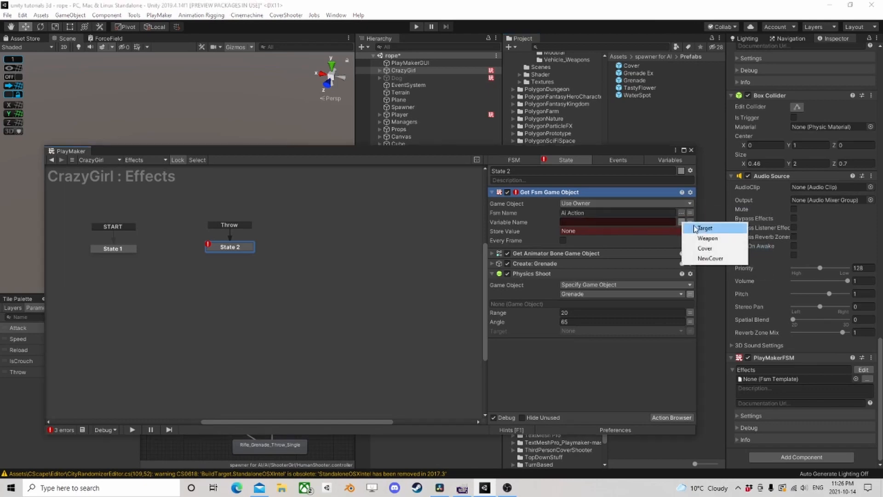
click(706, 228)
click(644, 231)
click(599, 283)
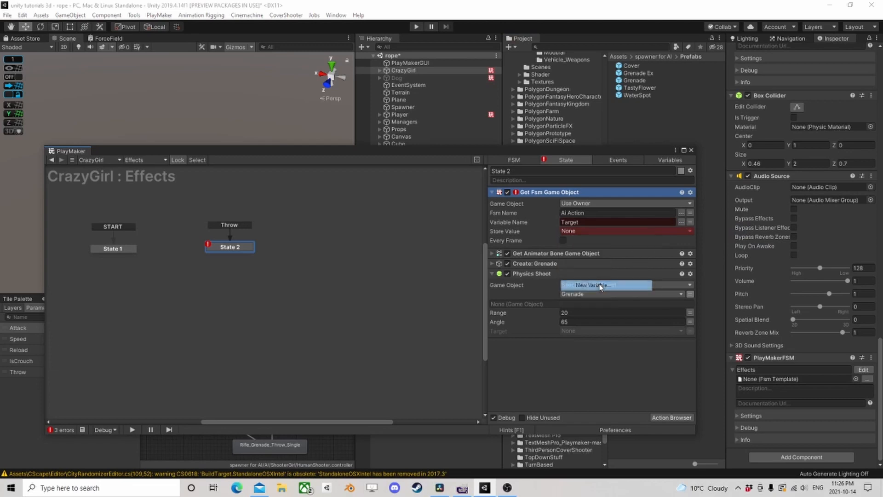
text(Target)
key(Return)
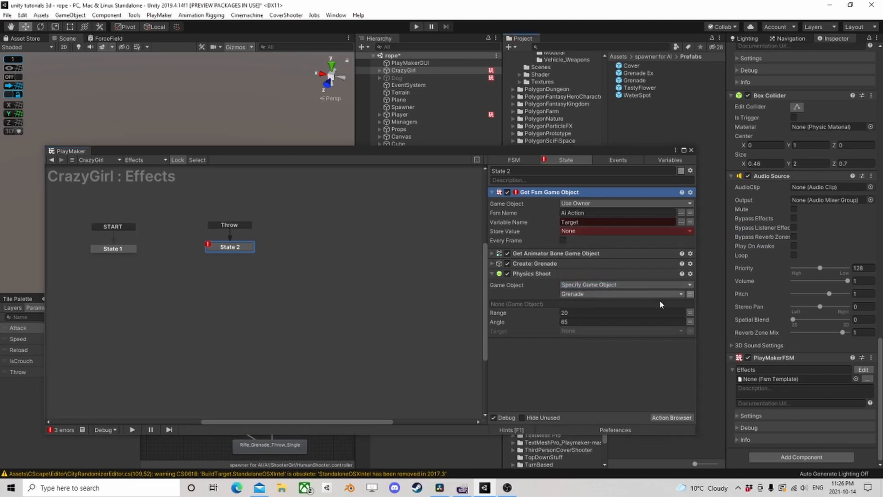
- Add a Get Distance 2 action to State 2 and place it directly below Get Fsm Game Object
click(677, 419)
text(get dis)
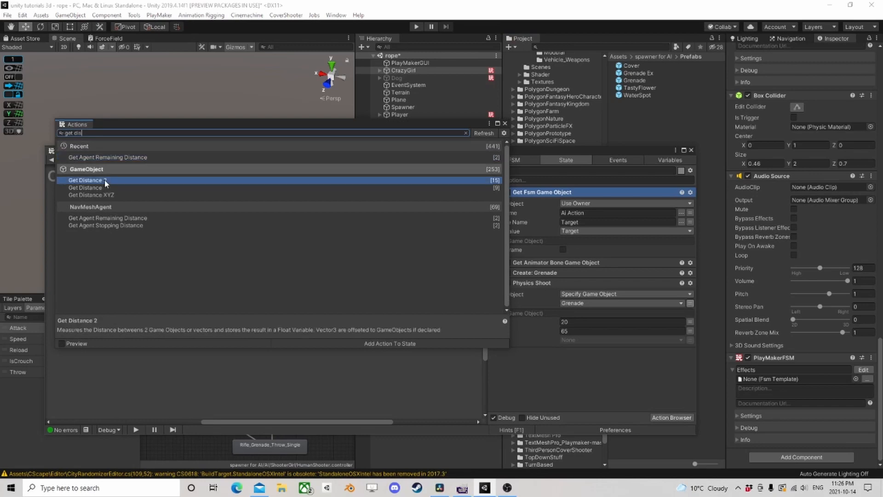
double_click(105, 180)
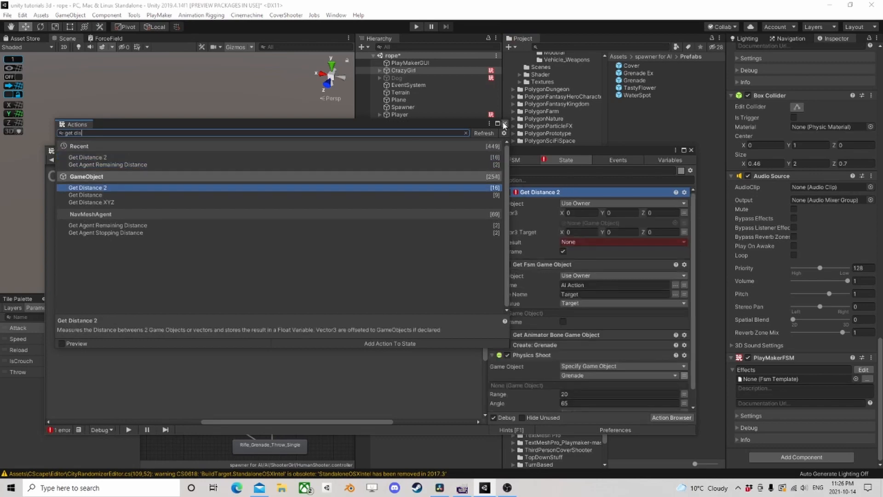
click(505, 124)
drag(541, 193, 547, 330)
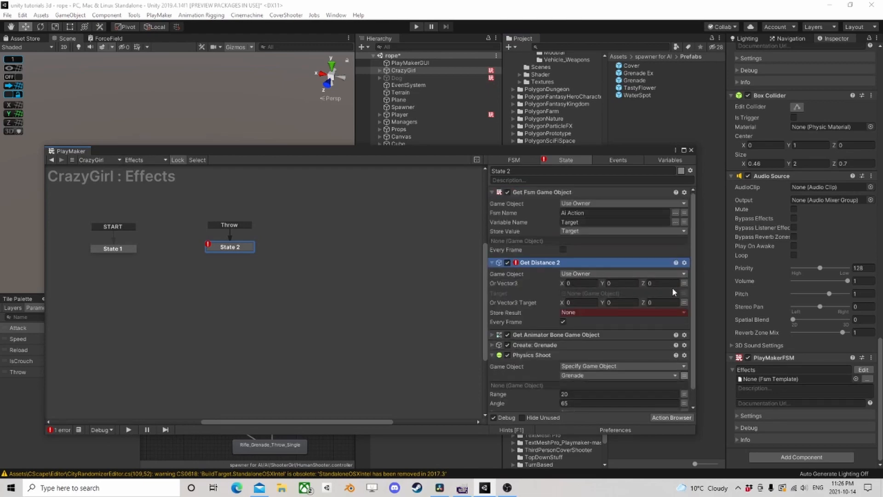
- Use the Target variable as Get Distance 2's target and switch both Vector3 inputs to None
click(685, 283)
click(684, 293)
click(589, 293)
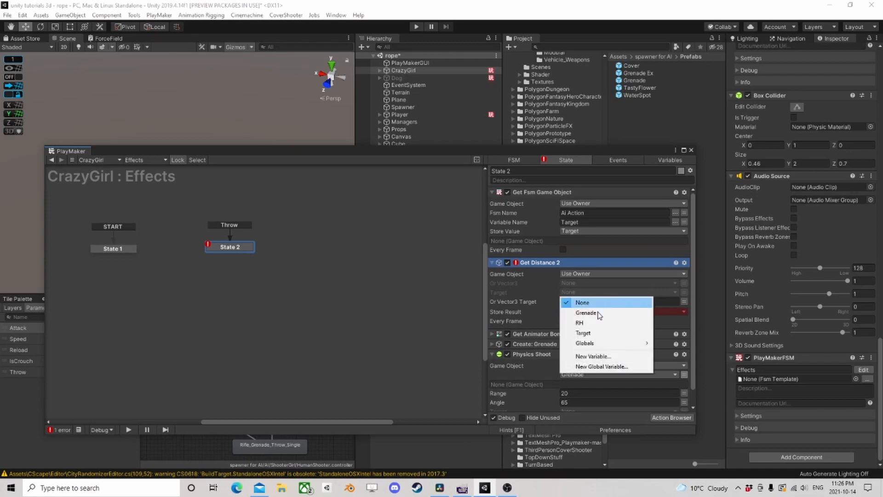
click(585, 332)
click(684, 311)
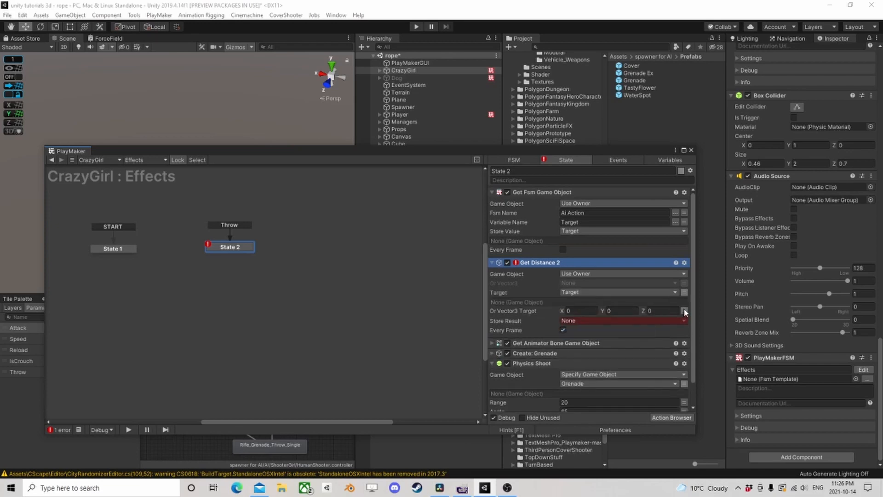
- Store Get Distance 2's result in a new variable named Distance and turn off Every Frame
click(591, 320)
click(593, 353)
text(D)
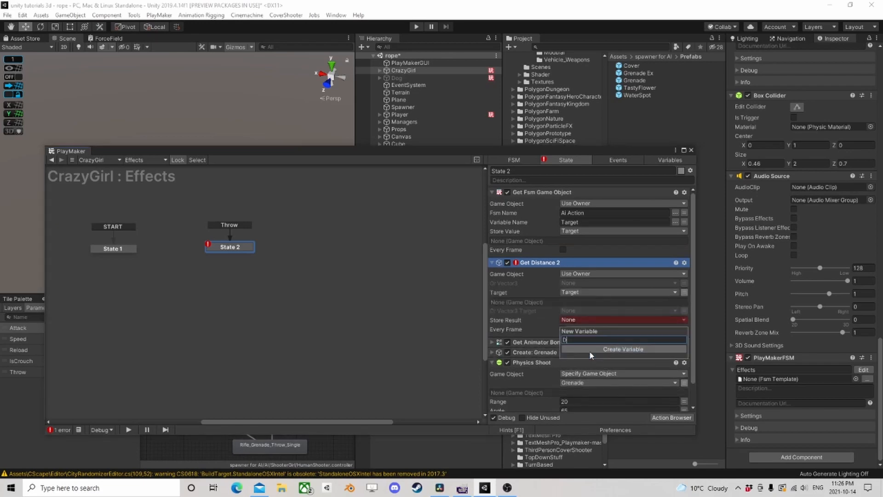
text(istance)
click(589, 349)
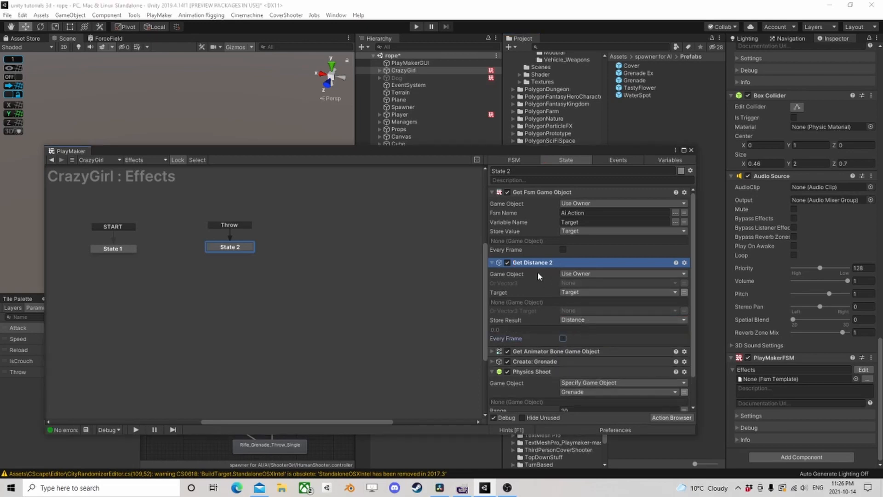
- Collapse the Get Distance 2 and Get Fsm Game Object actions and set Physics Shoot's range to the Distance variable
scroll(543, 279, down, 1)
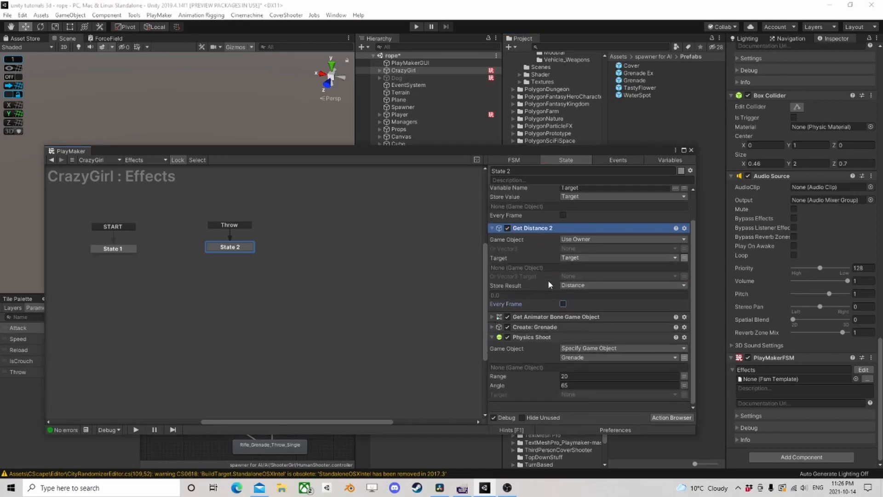
click(492, 229)
click(492, 191)
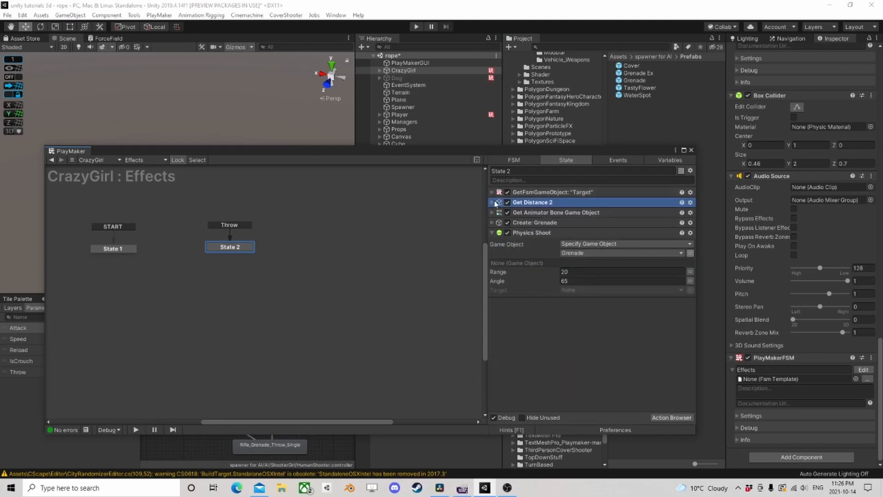
click(690, 272)
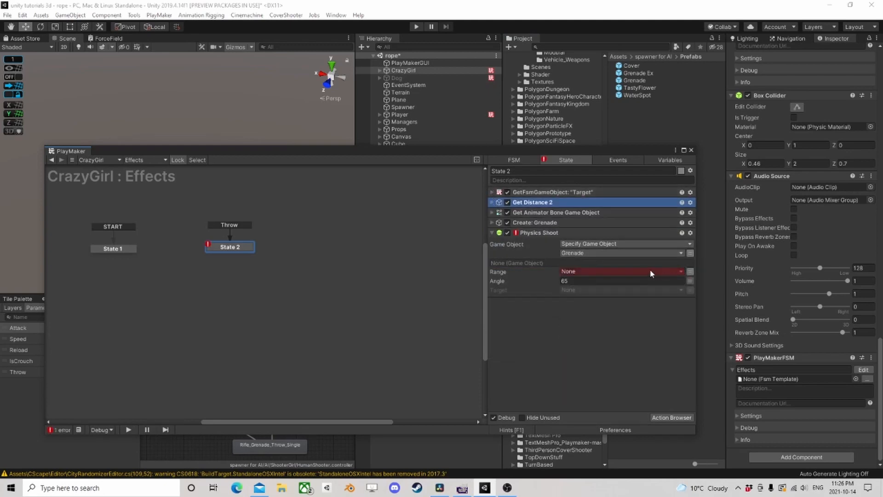
click(650, 272)
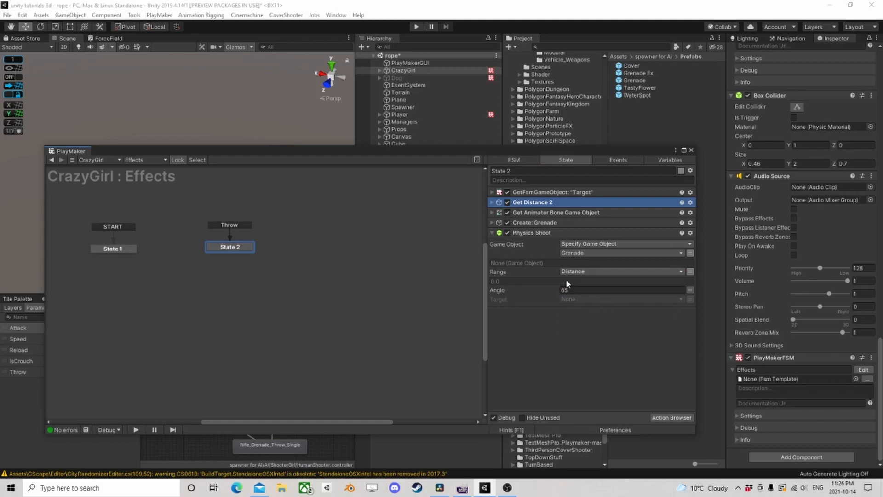
- Close the PlayMaker editor, run the game, walk the player toward CrazyGirl, and pause play
click(691, 150)
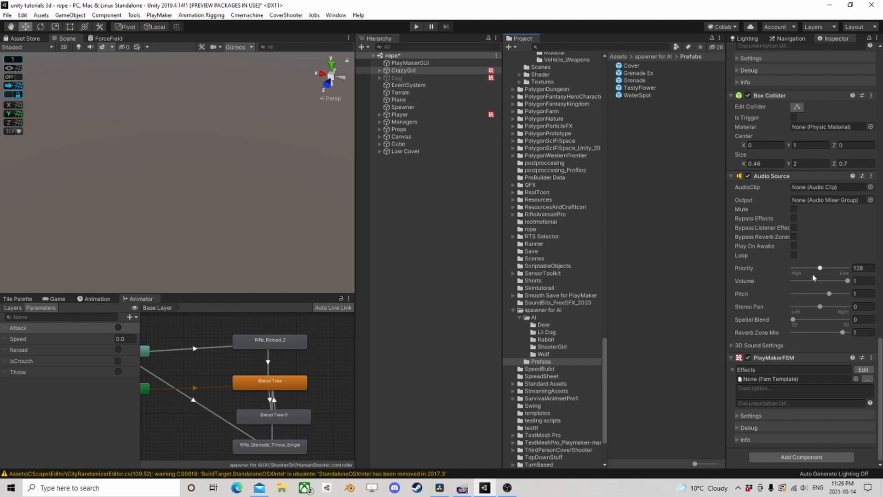
click(416, 27)
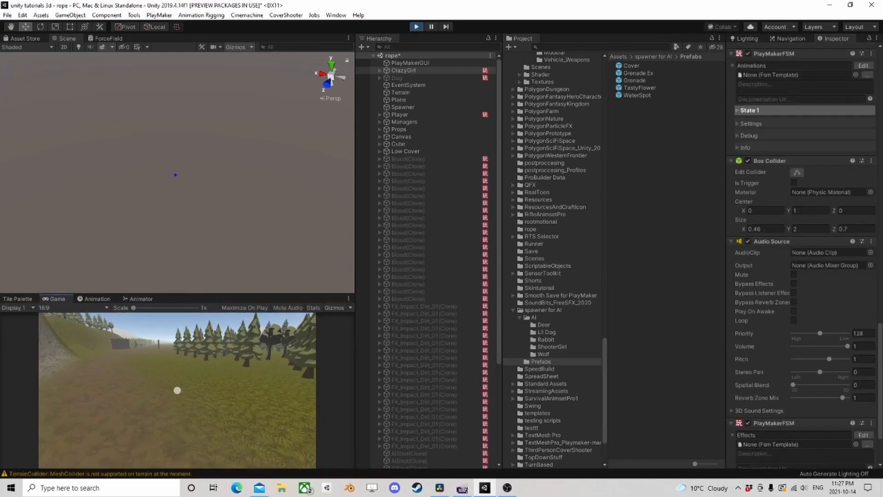
key(w)
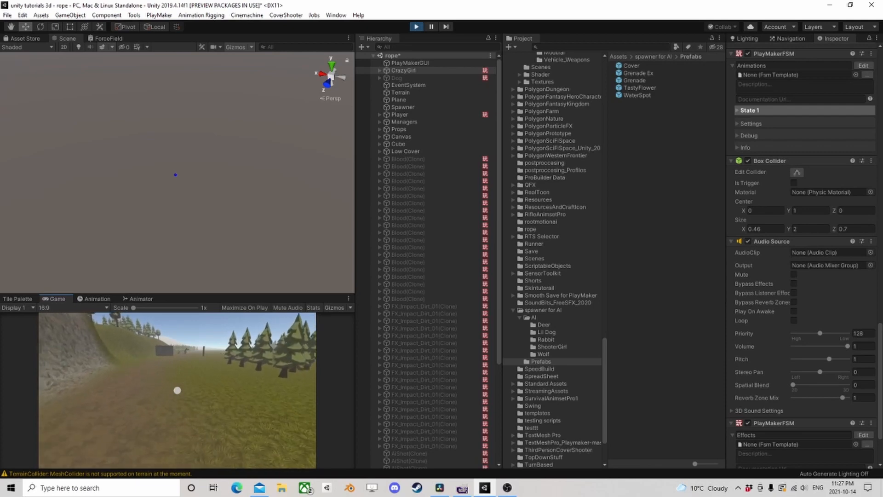
key(w)
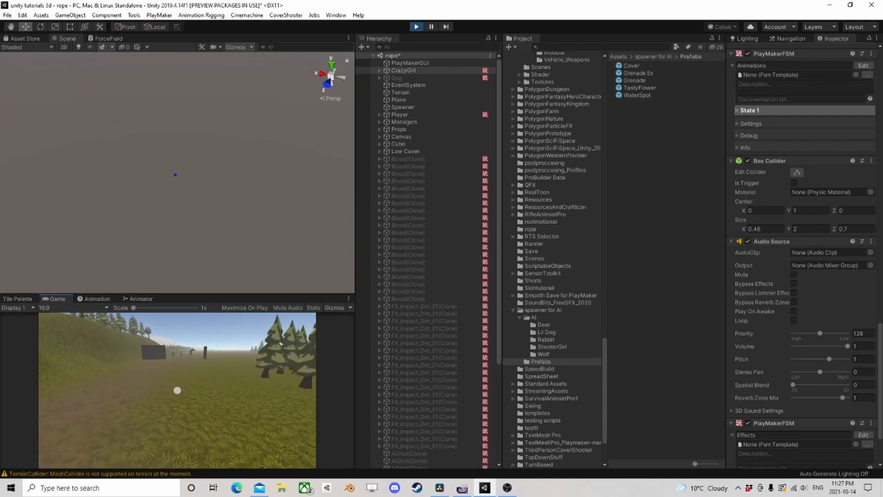
key(w)
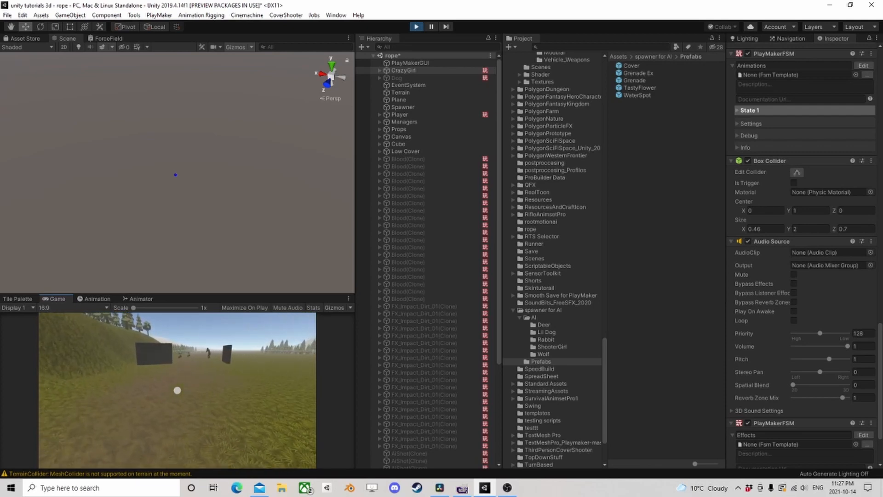
key(ctrl+shift+p)
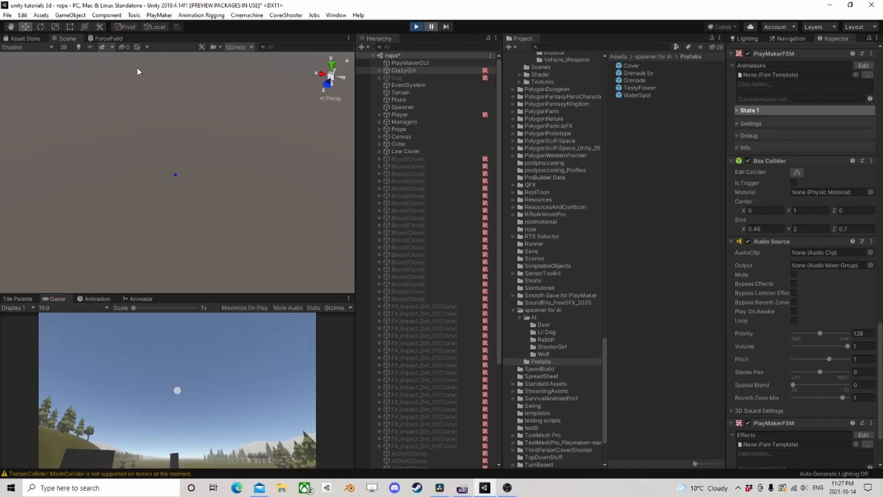
- Fire the Throw trigger in CrazyGirl's Animator, frame her in the Scene view to watch the throw, and stop play mode
click(138, 299)
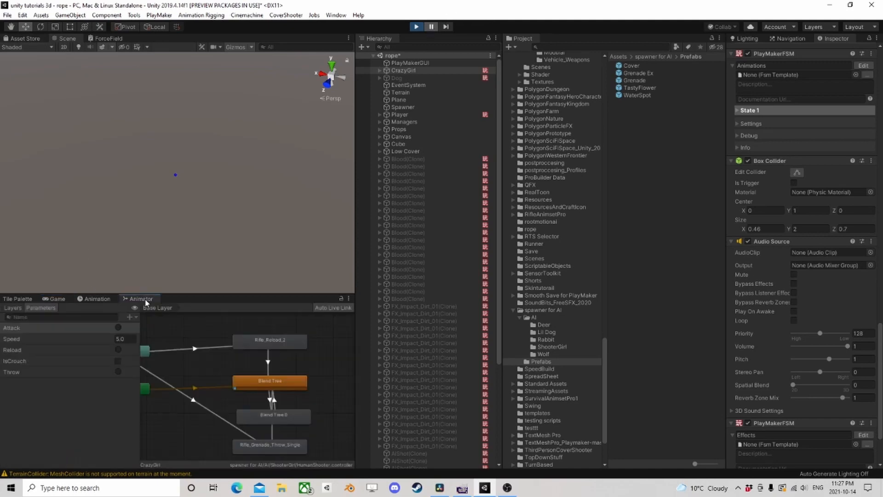
scroll(228, 380, down, 5)
click(119, 372)
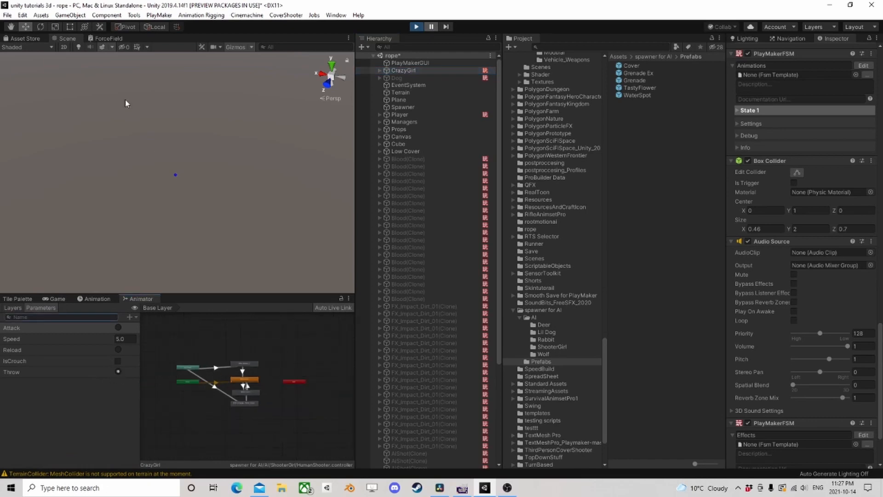
double_click(412, 70)
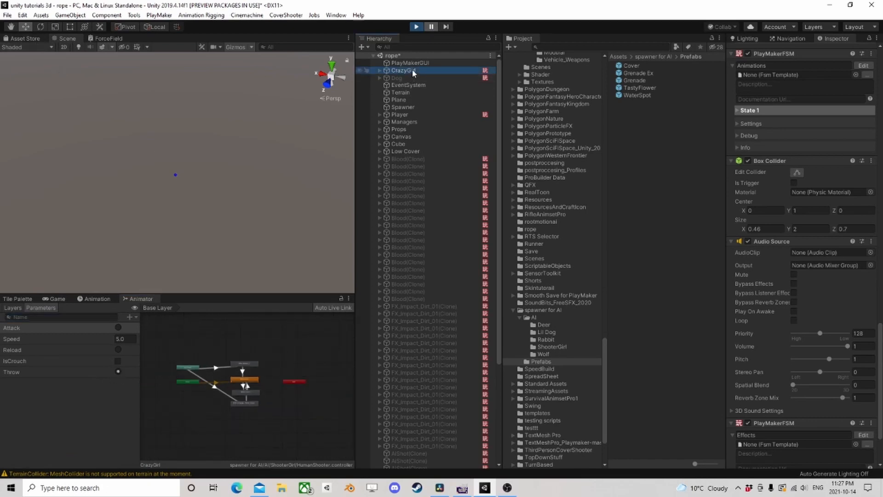
scroll(261, 147, down, 5)
right_drag(255, 186, 220, 167)
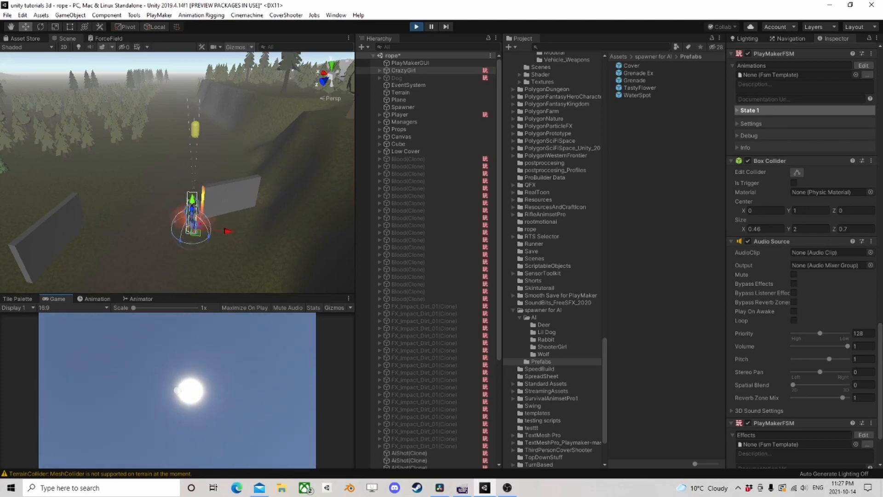
key(ctrl+p)
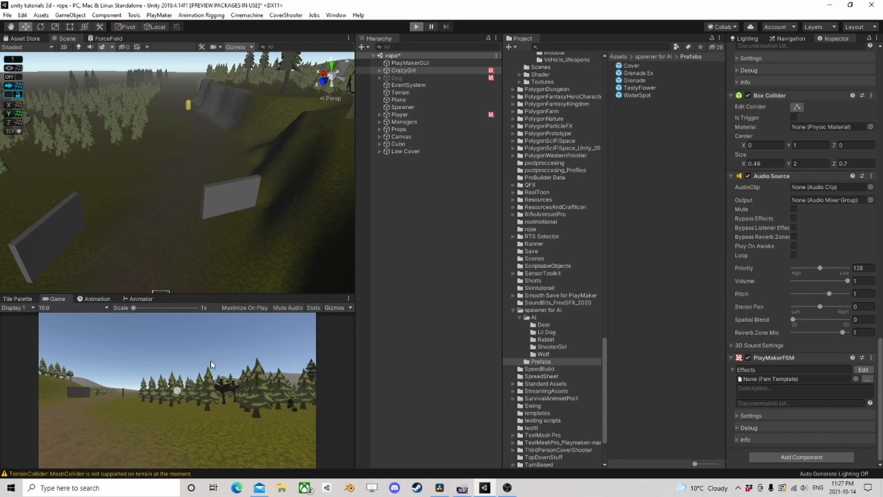
- Rerun the game, walk the player toward CrazyGirl, and fire her Throw animator trigger
key(ctrl+p)
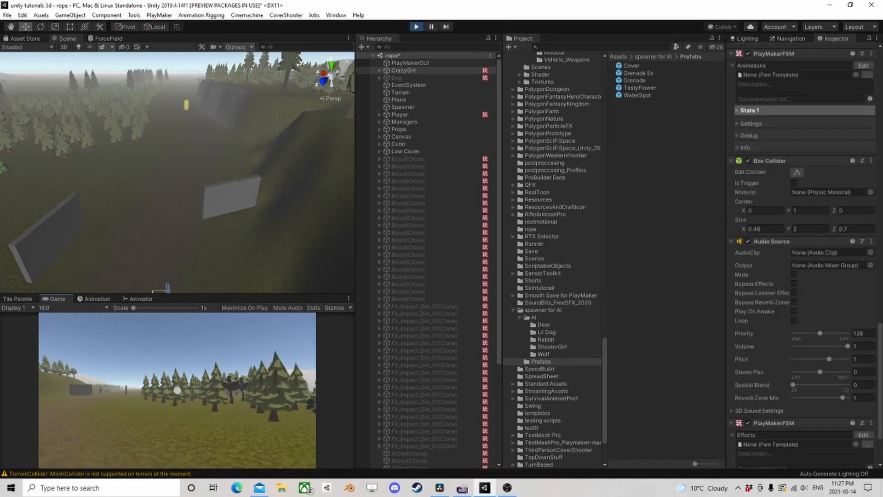
key(w)
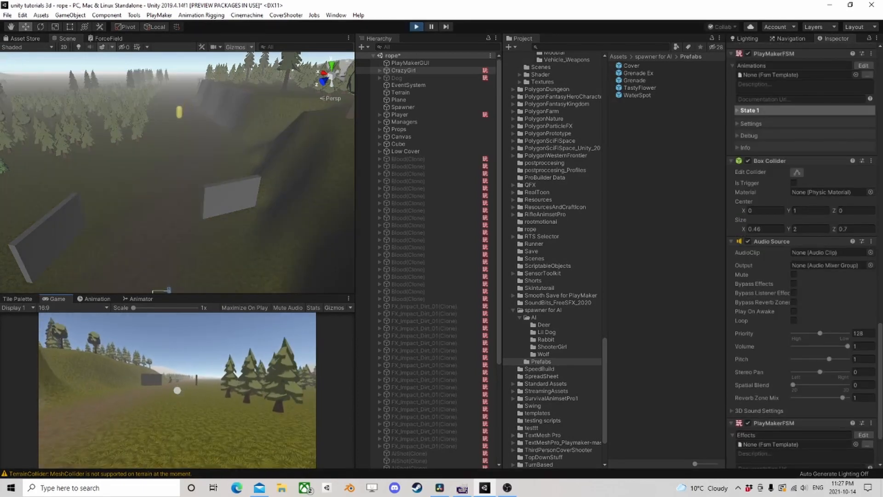
key(w)
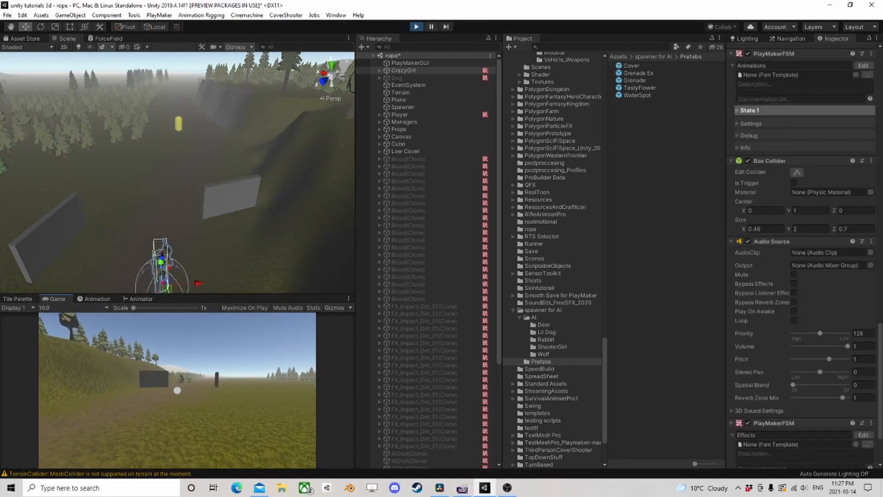
key(w)
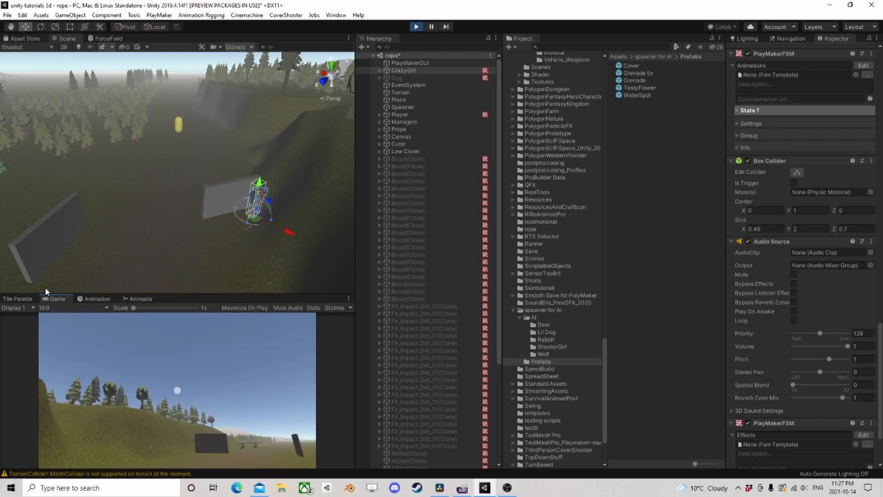
click(138, 299)
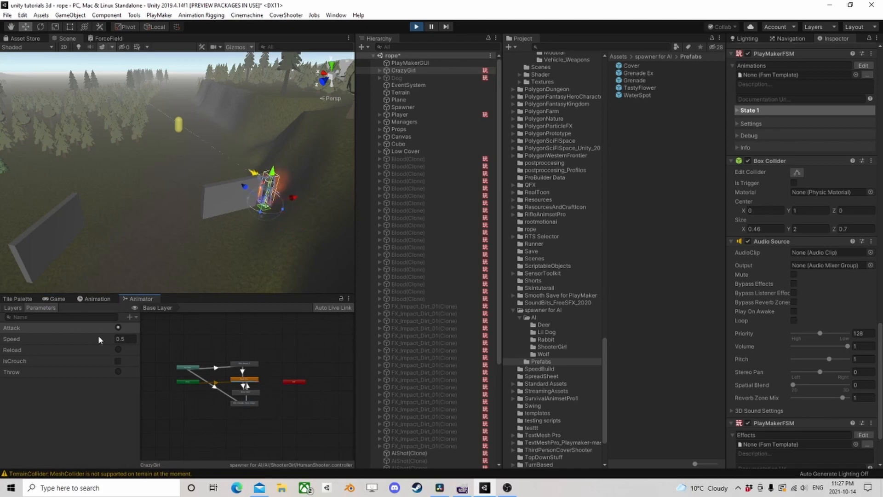
click(120, 372)
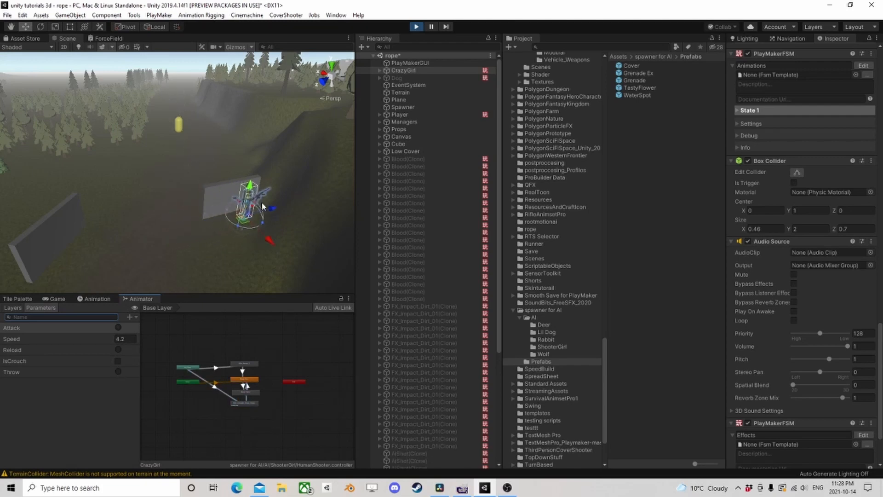
- Pause the game and inspect the runtime values of State 2's target, distance, and Create Object actions in CrazyGirl's Effects FSM
click(431, 27)
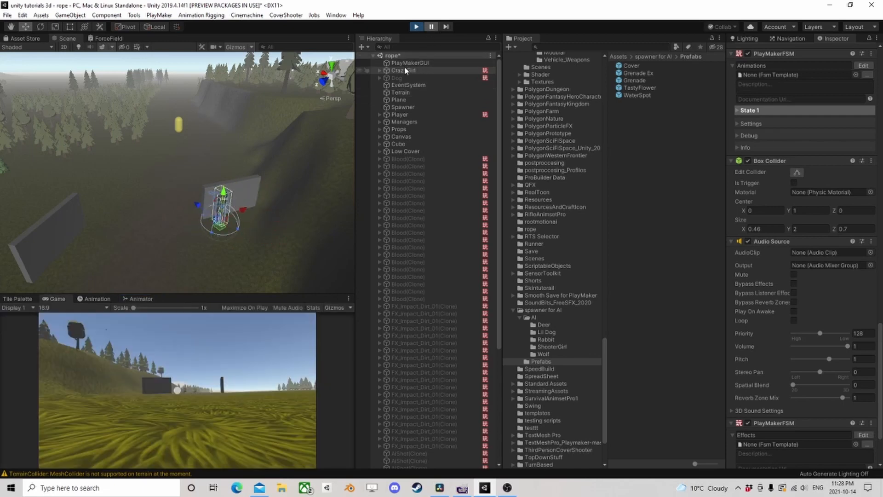
scroll(805, 322, down, 3)
click(864, 358)
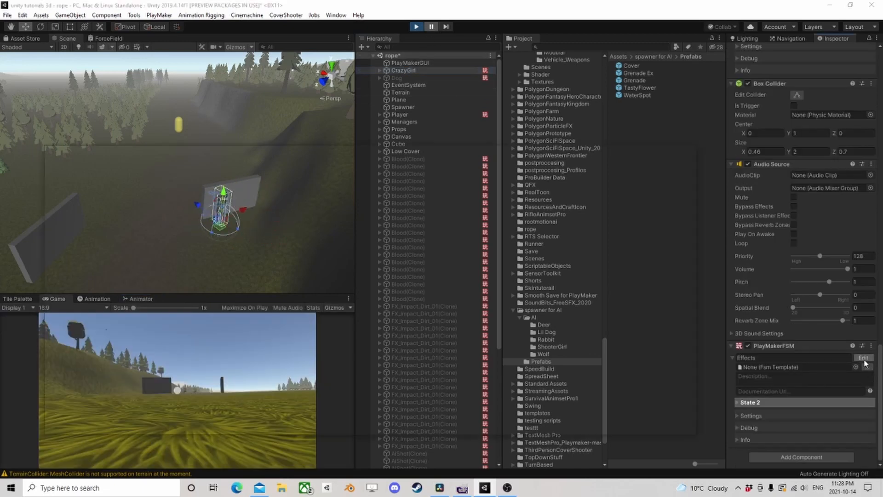
click(231, 248)
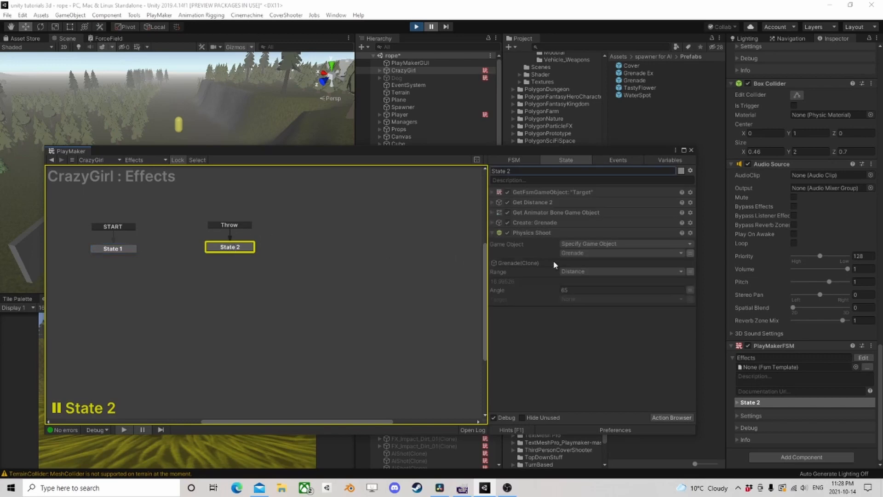
click(493, 192)
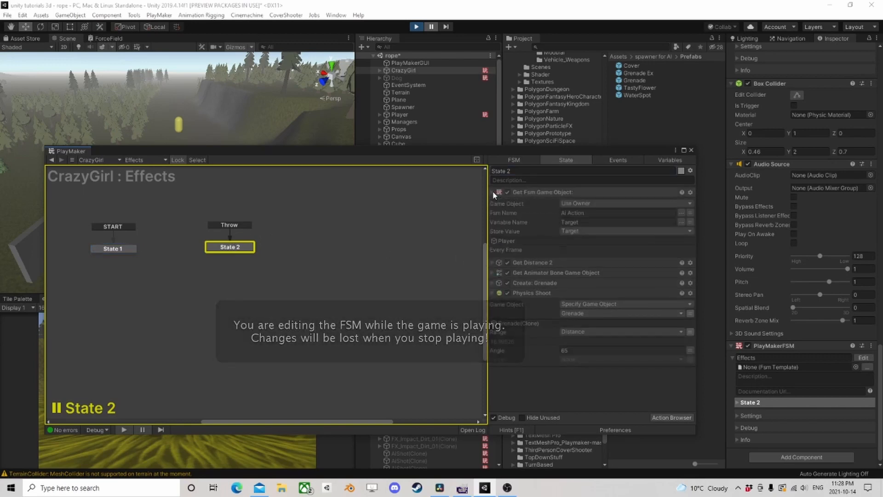
click(493, 192)
click(492, 202)
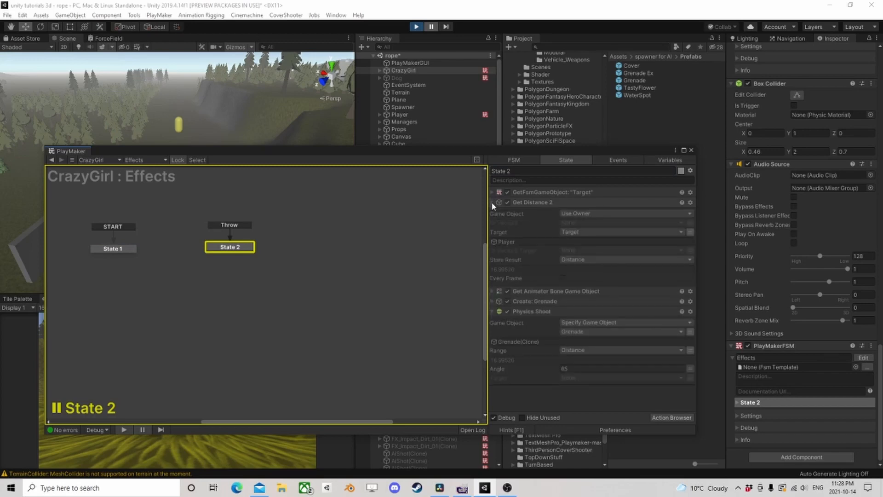
click(492, 202)
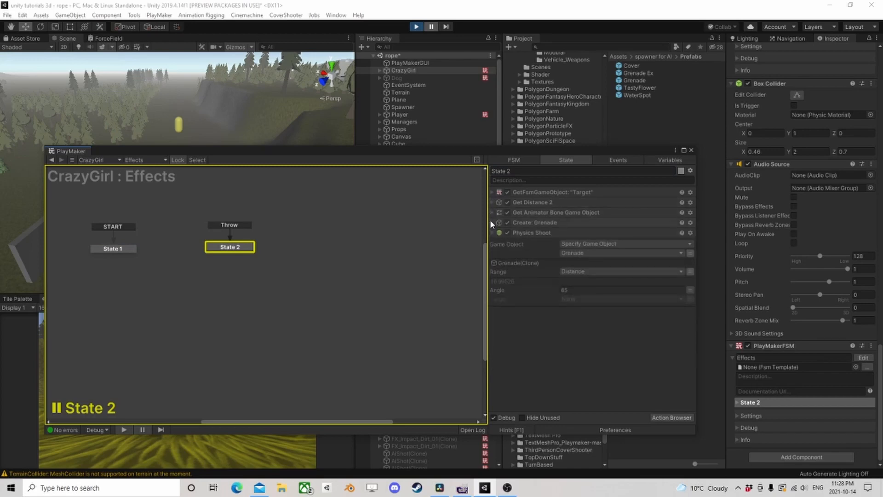
click(491, 221)
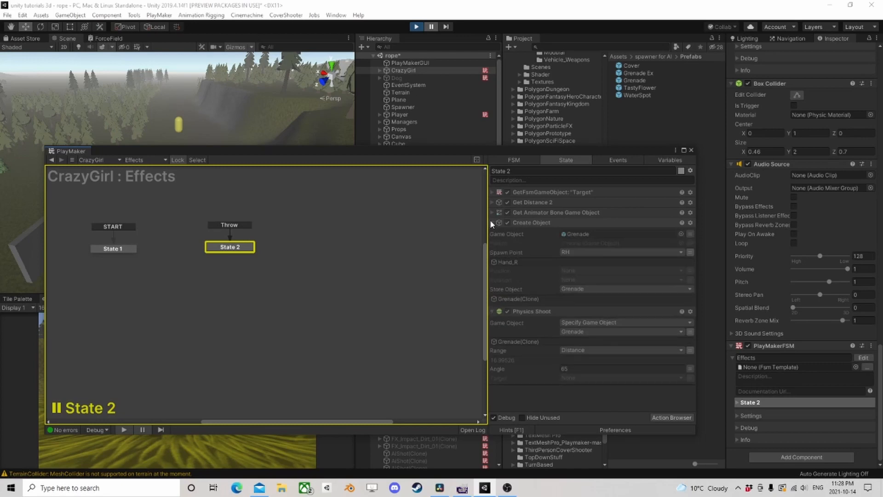
click(491, 221)
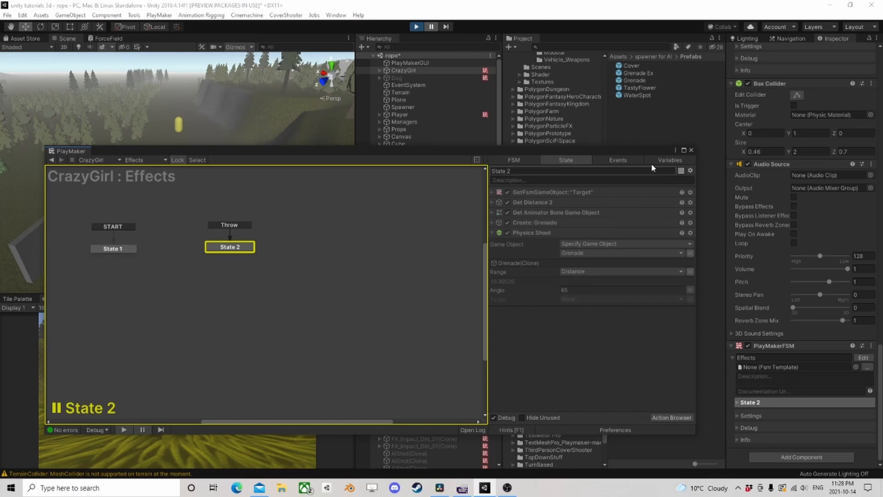
- Move the PlayMaker window clear of the Scene and Animator views, resume the game to watch the grenade, and pause it again
drag(657, 152, 677, 312)
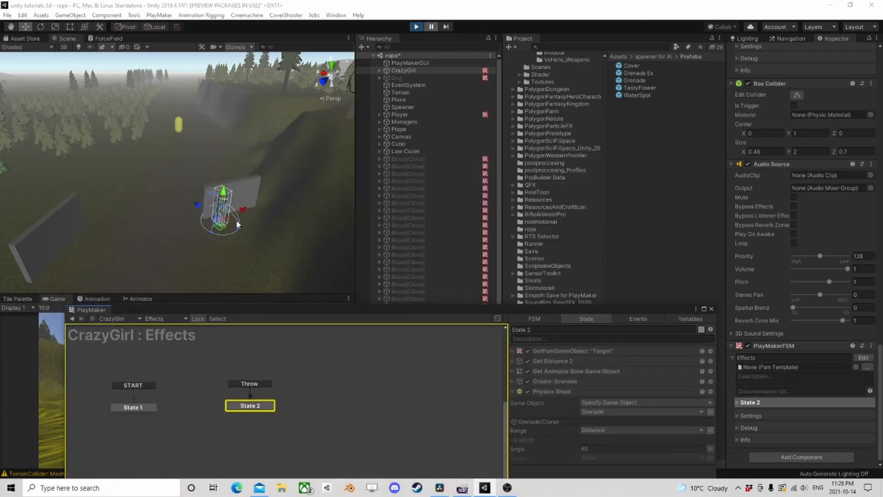
scroll(237, 220, down, 4)
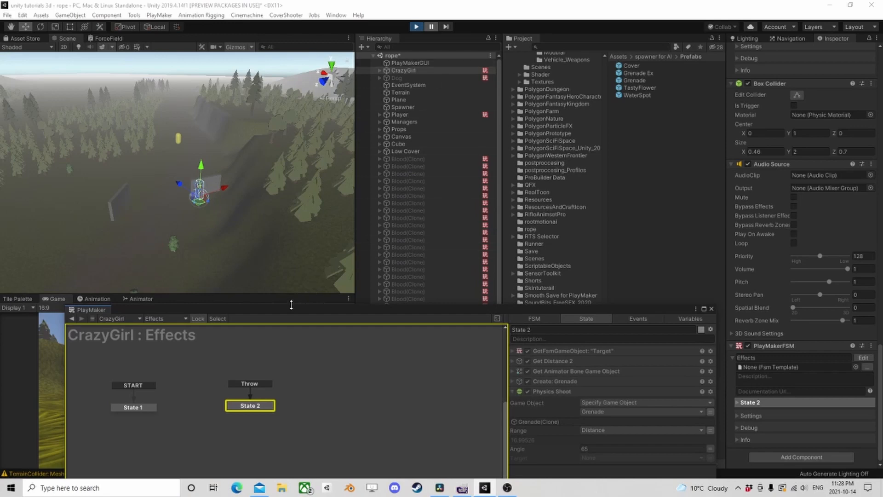
drag(292, 303, 533, 182)
click(140, 299)
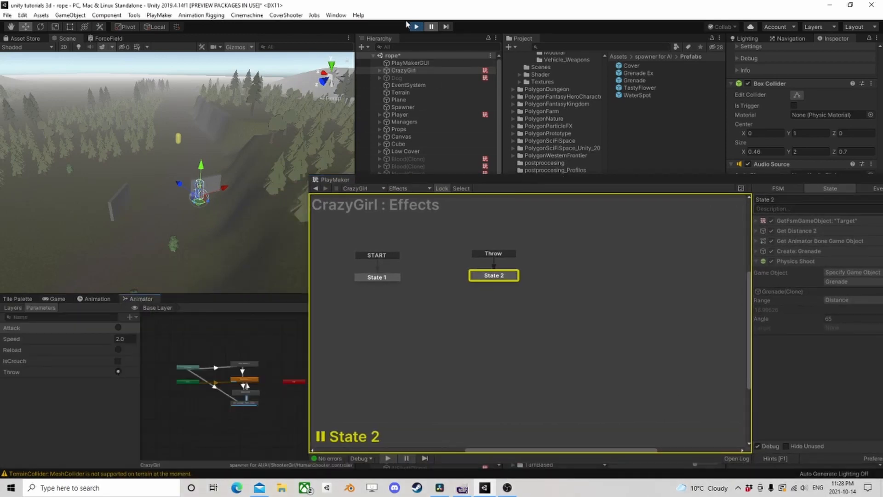
click(431, 26)
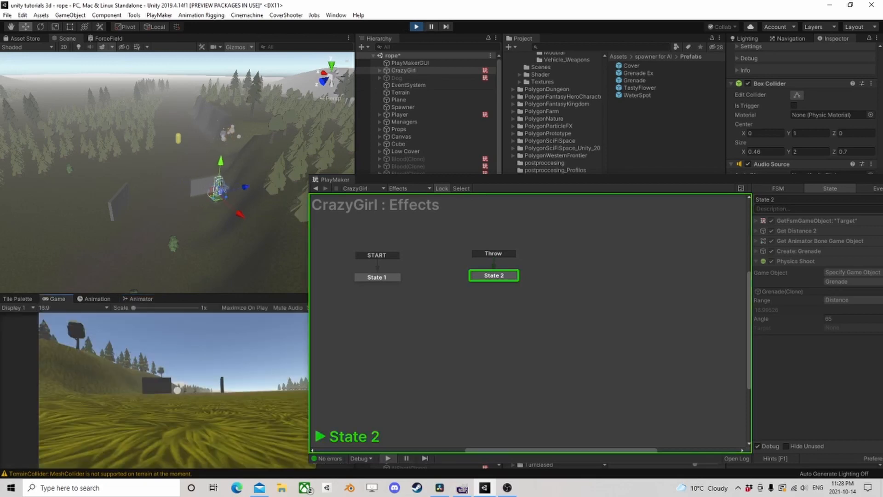
click(431, 28)
- Watch another CrazyGirl throw from a new Scene view angle with her Animator parameters at hand, and stop play mode
right_drag(187, 239, 192, 161)
drag(411, 190, 500, 147)
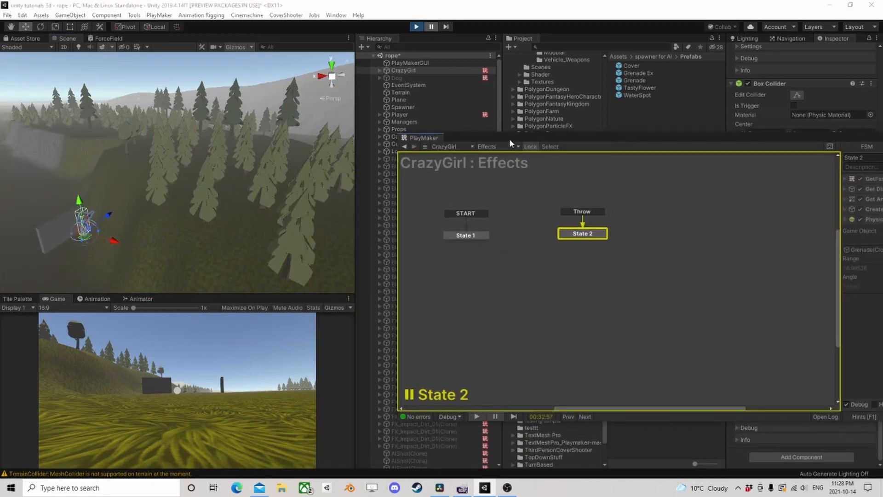
click(107, 300)
click(138, 299)
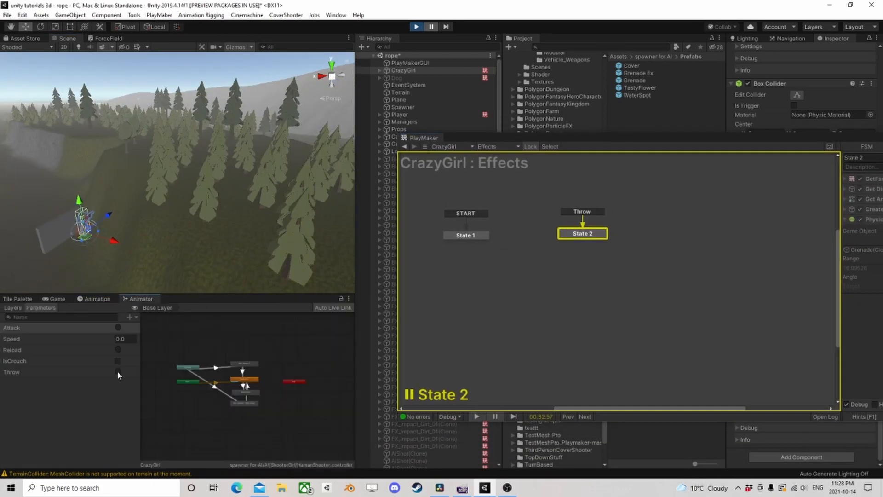
click(430, 26)
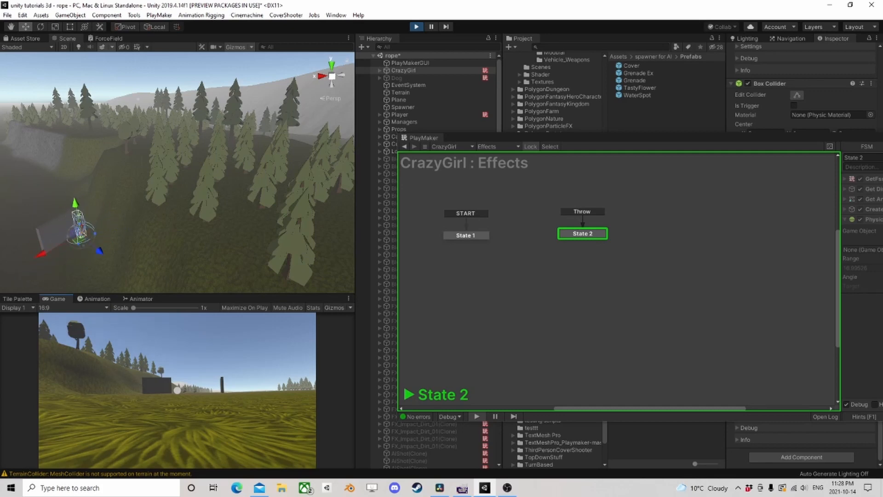
key(ctrl+p)
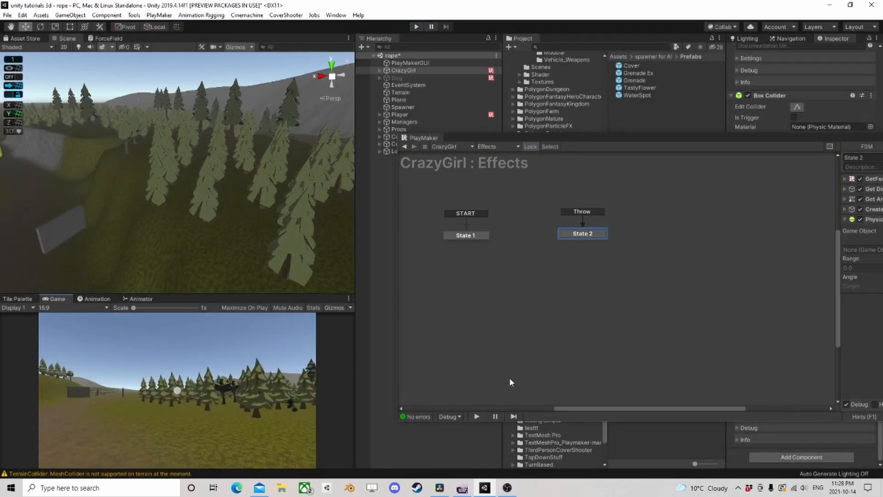
- Bring the PlayMaker window into full view, review State 2's Create Object and Physics Shoot settings in the Effects FSM, and close the window
drag(680, 140, 298, 106)
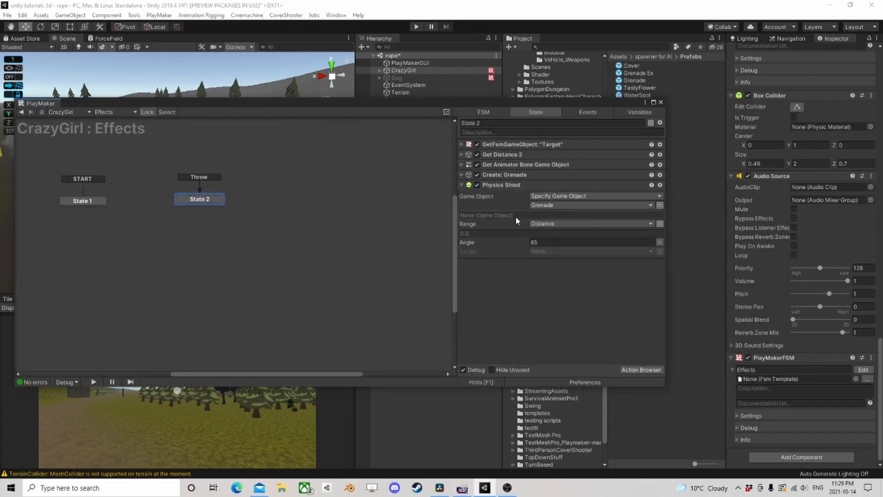
click(507, 177)
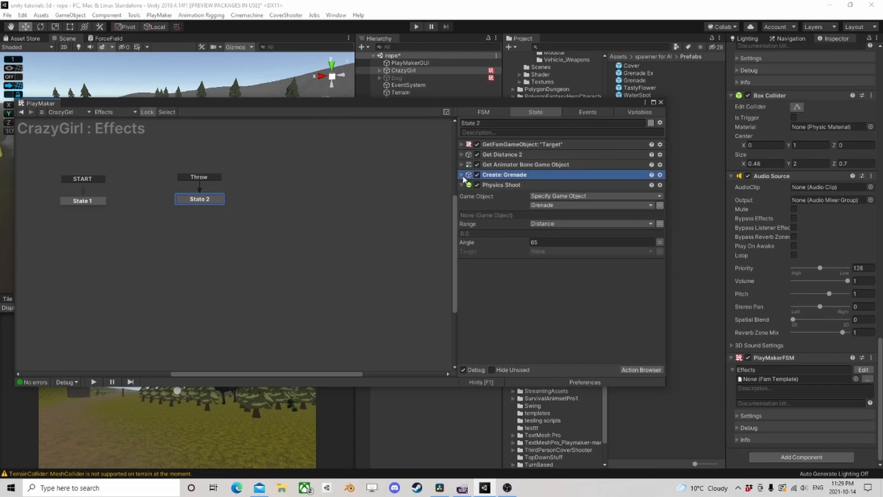
click(461, 175)
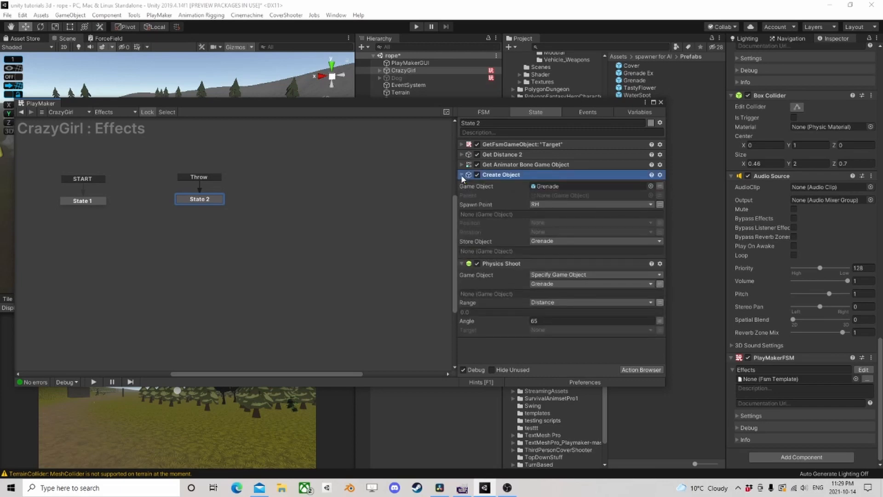
click(462, 175)
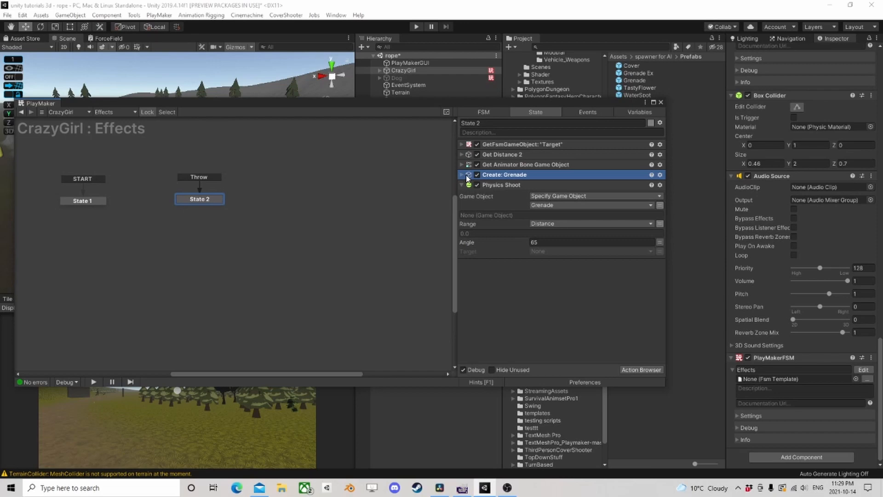
click(661, 102)
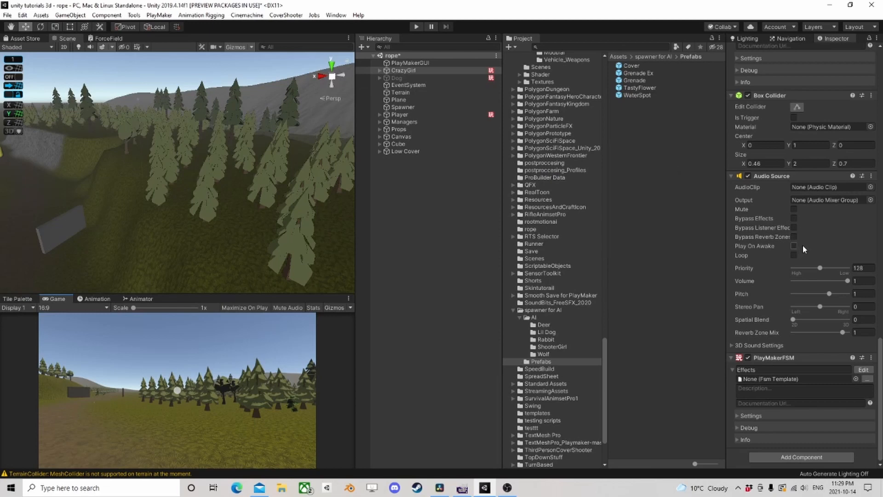
- Open CrazyGirl's Ai Action FSM and select the Ranged Combat Tall state that leads to Grenade Tall
scroll(805, 249, up, 15)
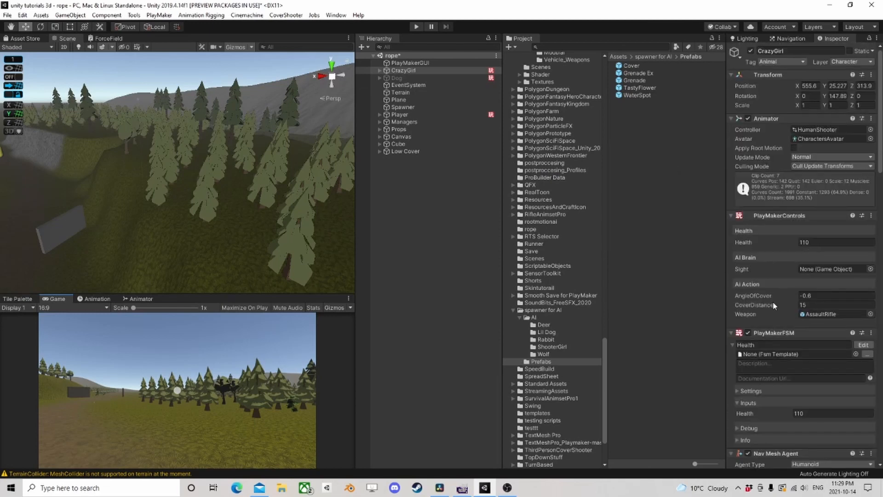
click(749, 284)
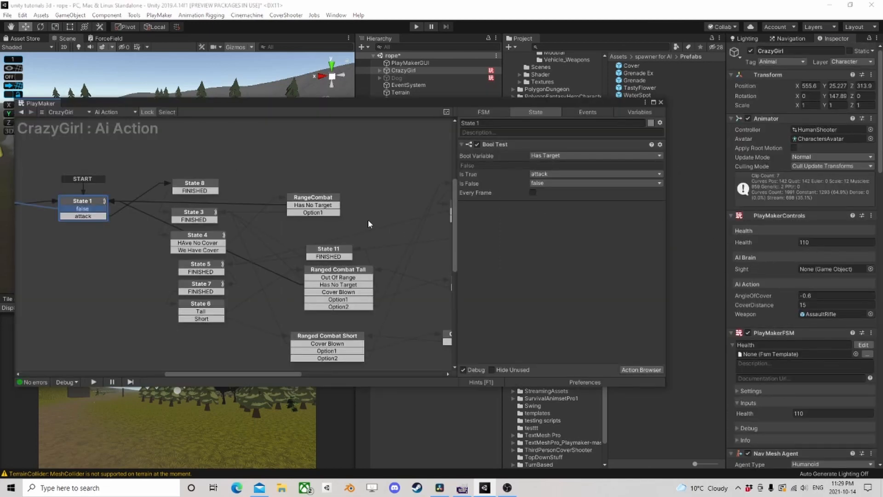
middle_drag(398, 276, 243, 233)
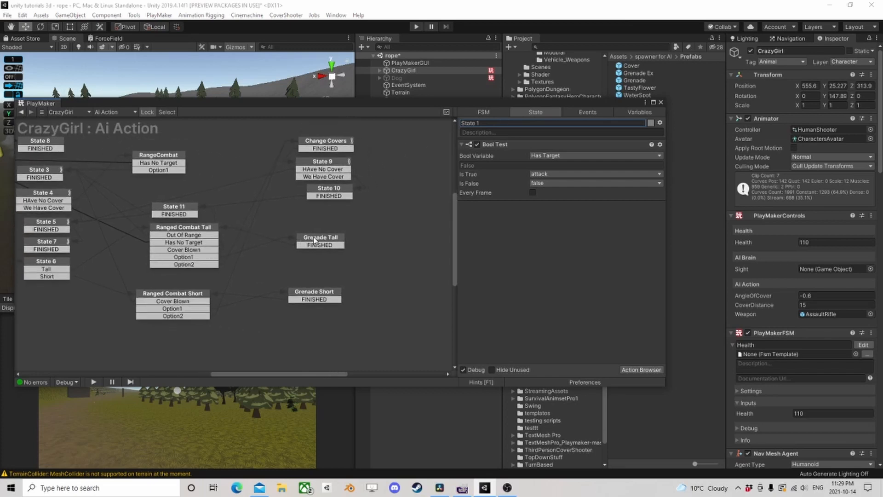
click(314, 240)
click(189, 230)
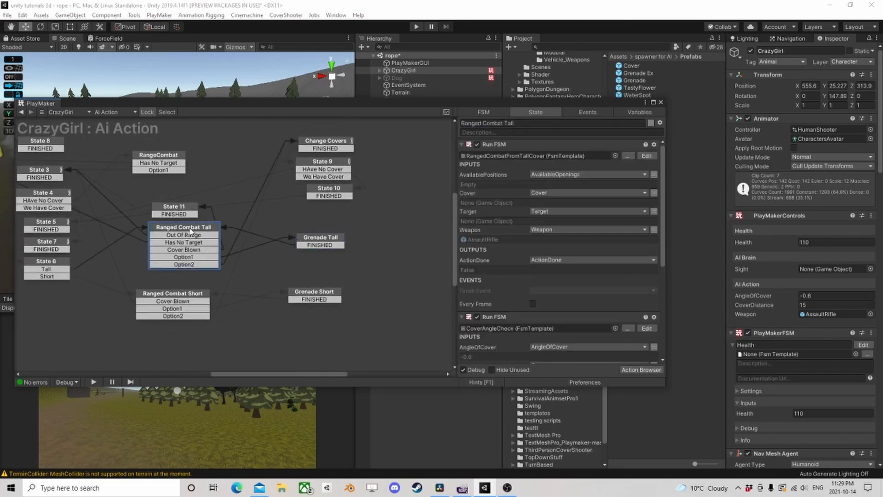
- Review the Run FSM actions of Ranged Combat Tall and open the RangedCombatFromTallCover template for editing
scroll(489, 219, down, 6)
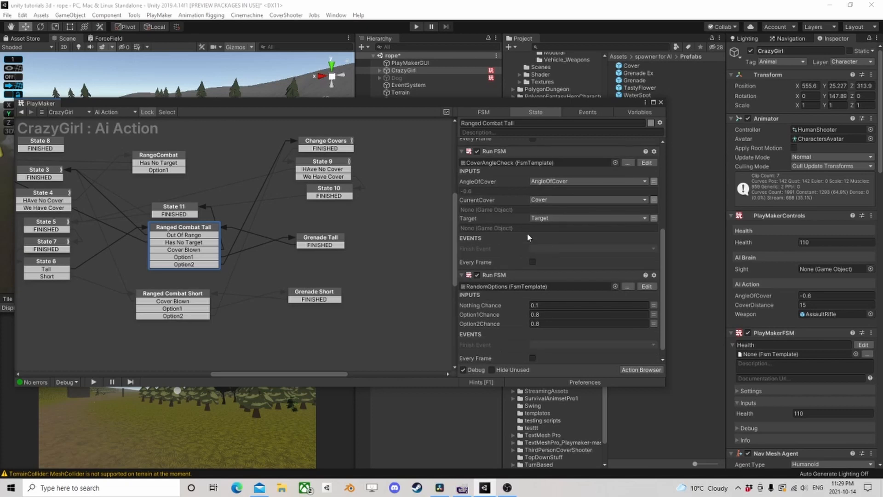
scroll(506, 279, down, 1)
scroll(508, 275, up, 3)
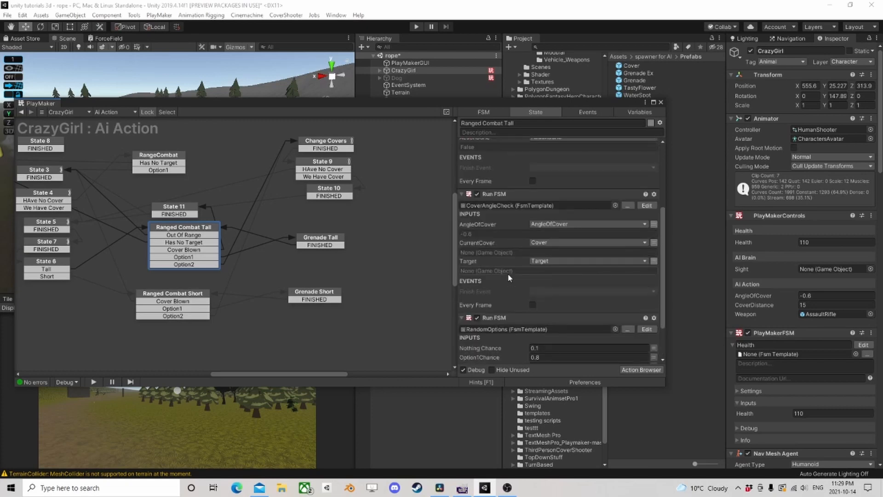
scroll(498, 232, up, 2)
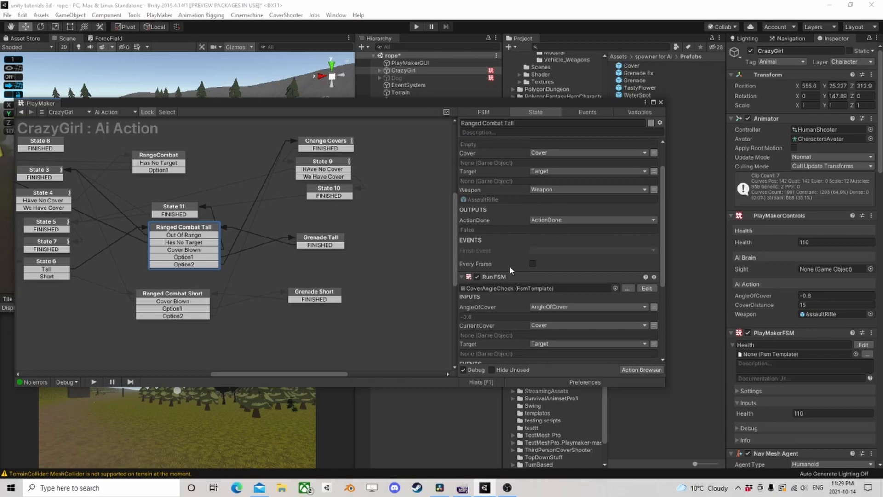
scroll(509, 266, up, 2)
click(500, 145)
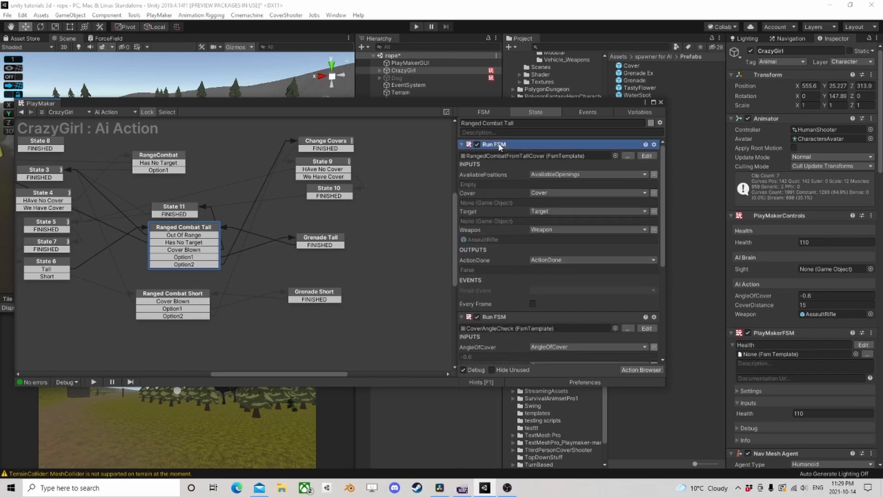
click(646, 156)
- Select and copy all states of the RangedCombatFromTallCover template
scroll(354, 313, down, 3)
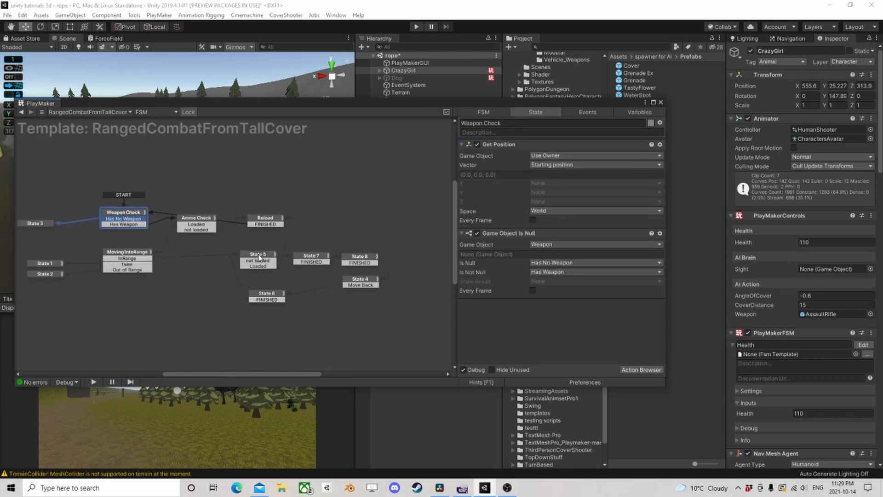
click(386, 326)
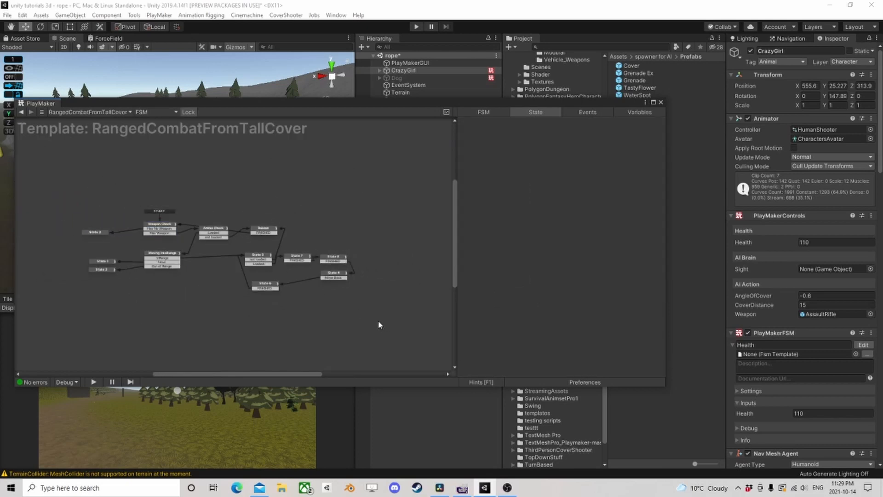
drag(378, 320, 58, 186)
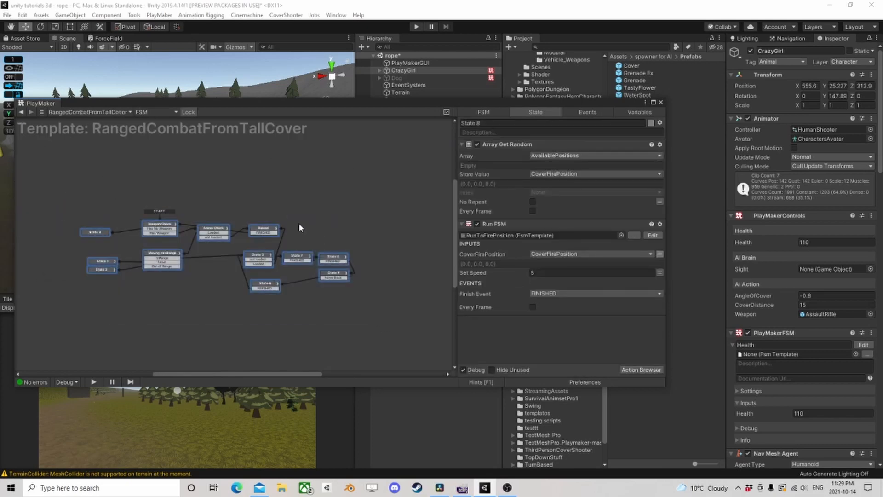
- Add another PlayMakerFSM component to CrazyGirl, open it, and paste the copied template states into its graph
scroll(786, 368, down, 10)
click(786, 459)
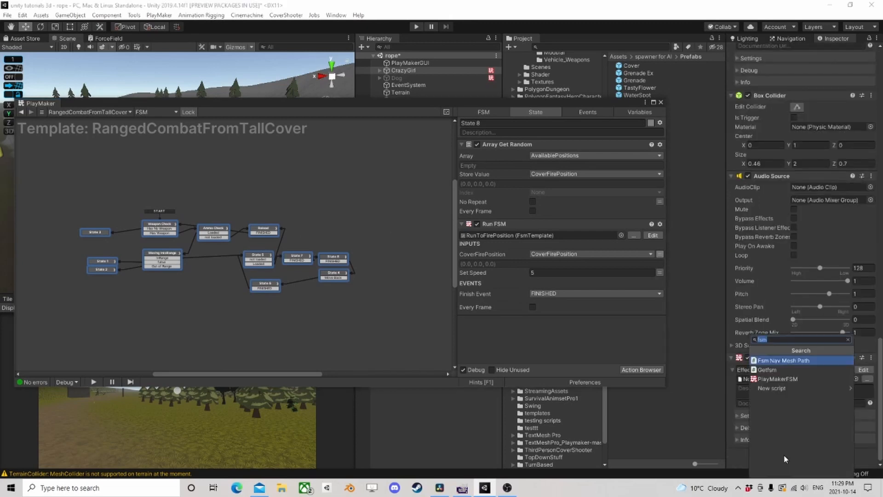
click(782, 379)
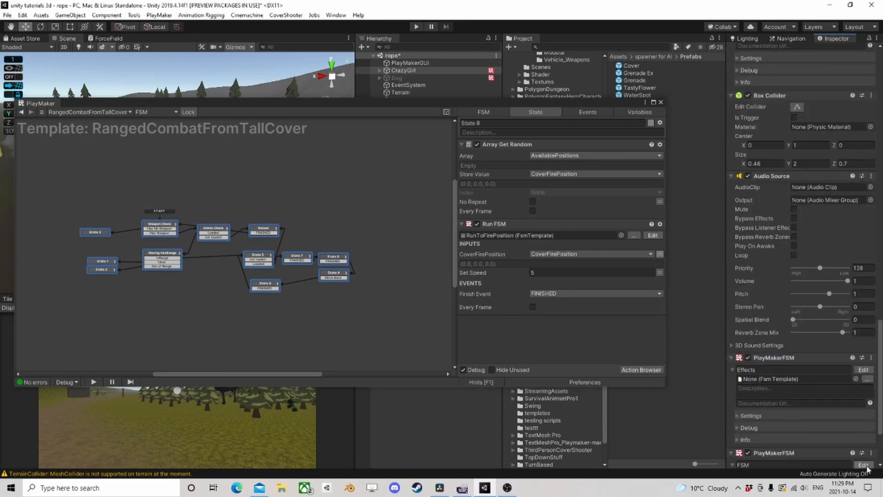
right_click(141, 220)
click(166, 241)
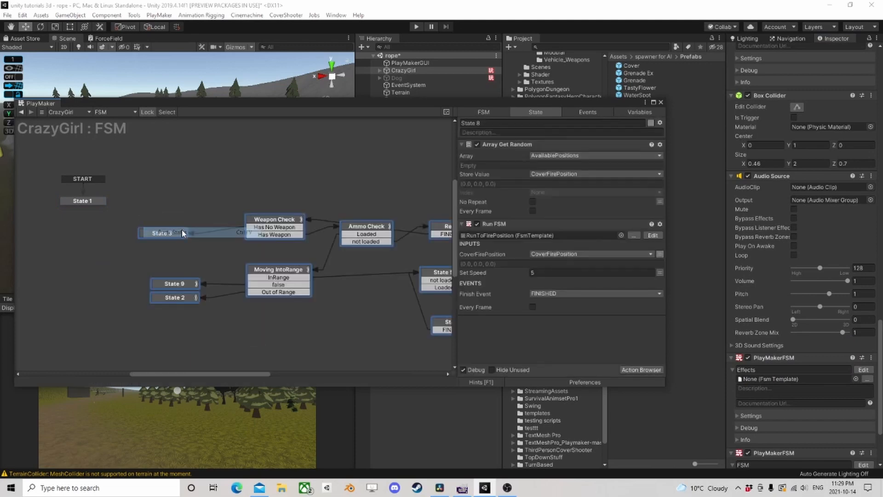
- Examine the actions of the pasted Weapon Check, Ammo Check, and Moving IntoRange states in the new FSM
click(267, 214)
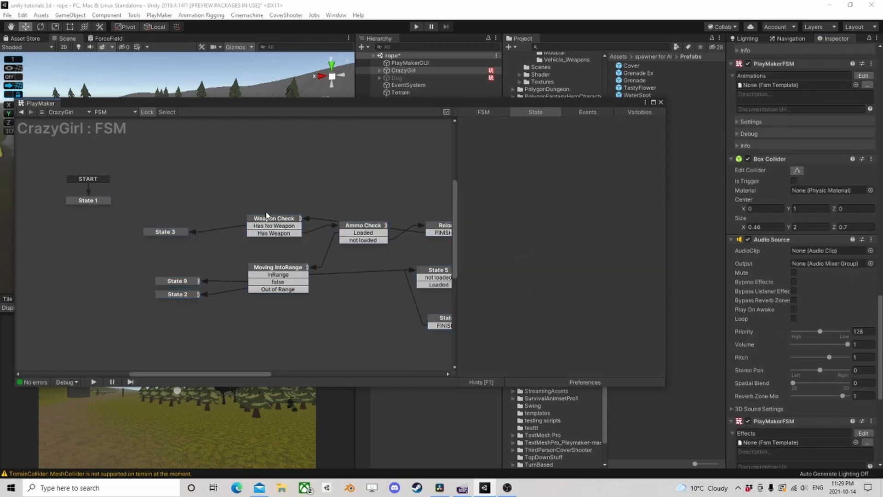
click(267, 221)
scroll(282, 210, down, 3)
middle_drag(282, 208, 208, 192)
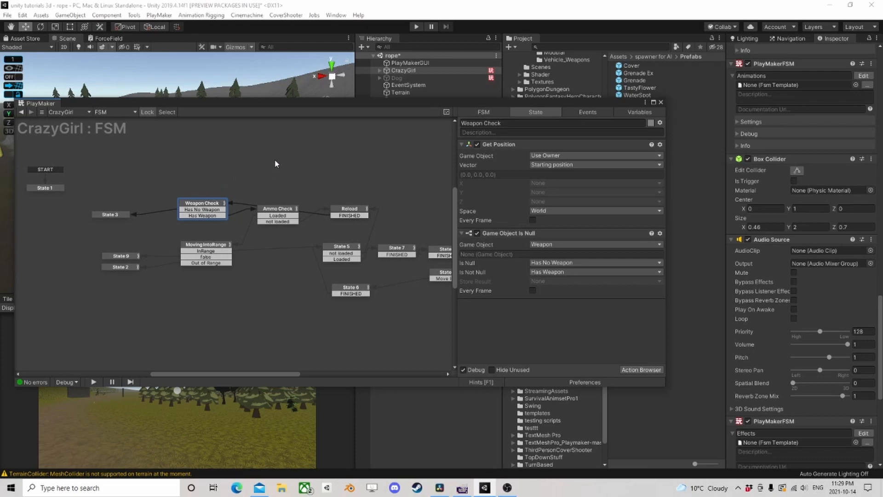
click(254, 173)
click(203, 208)
drag(209, 205, 202, 205)
click(272, 212)
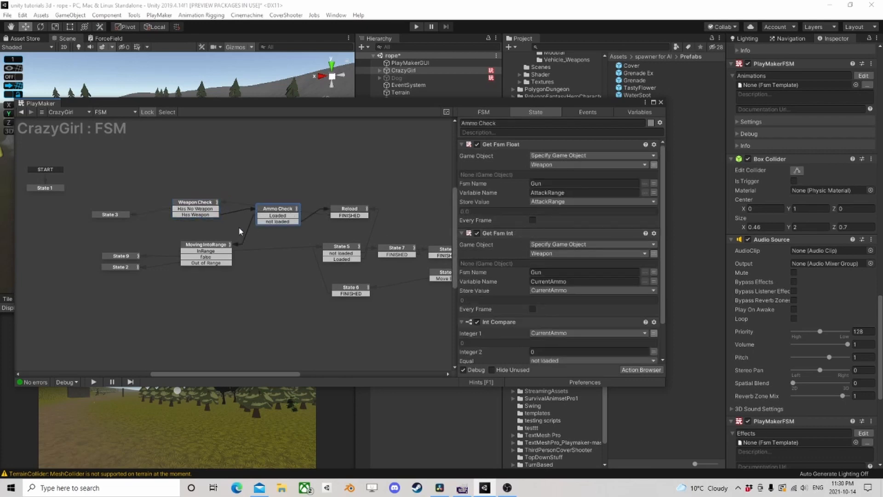
click(211, 247)
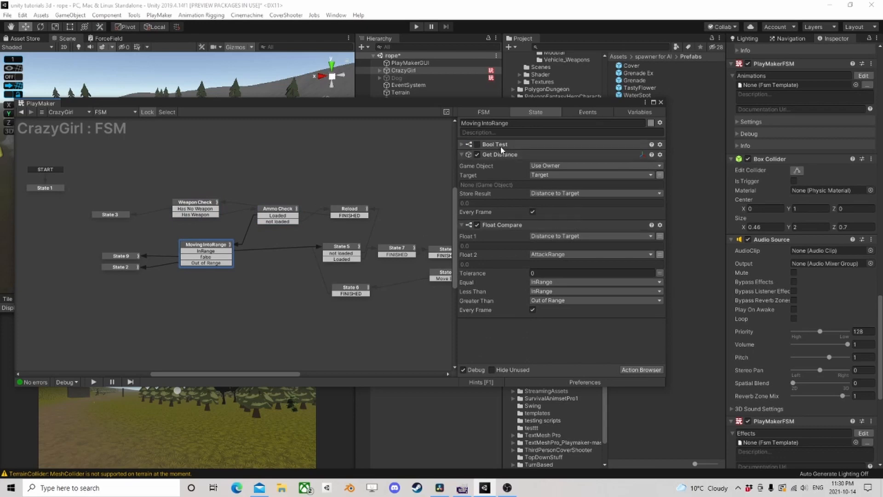
click(274, 211)
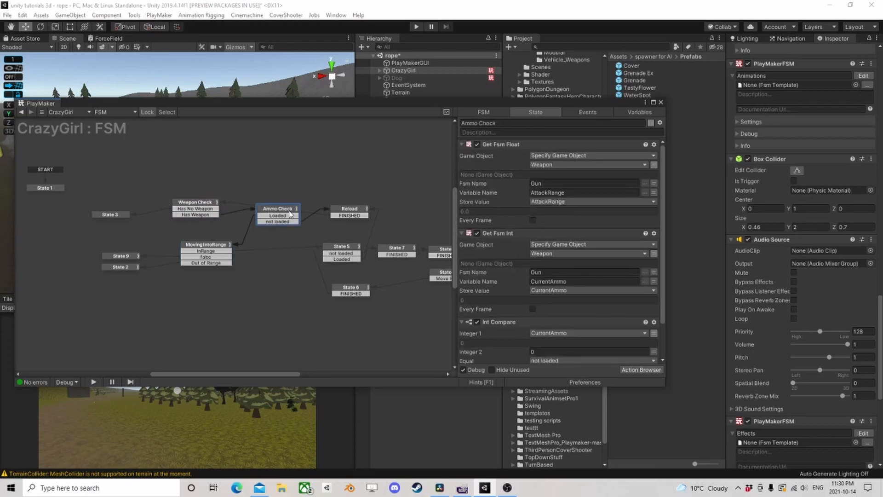
- Compare the Reload state with Ammo Check and delete Reload from the new FSM
click(348, 213)
click(268, 214)
click(353, 210)
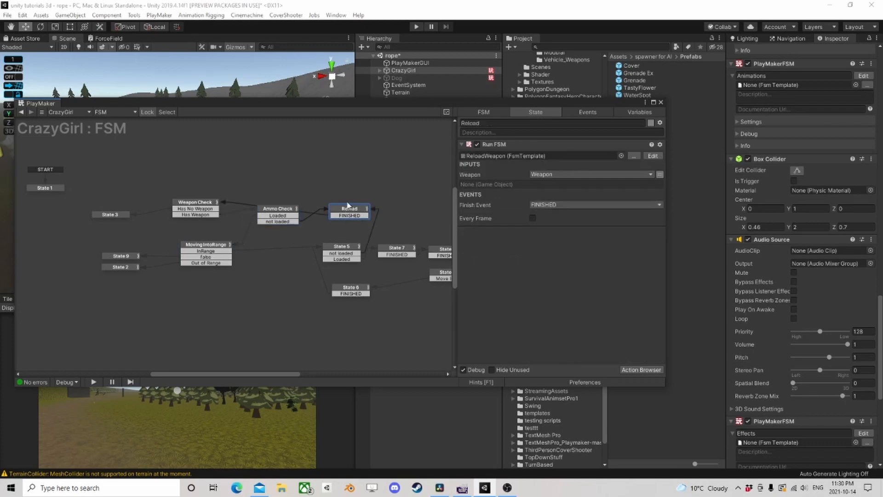
key(Delete)
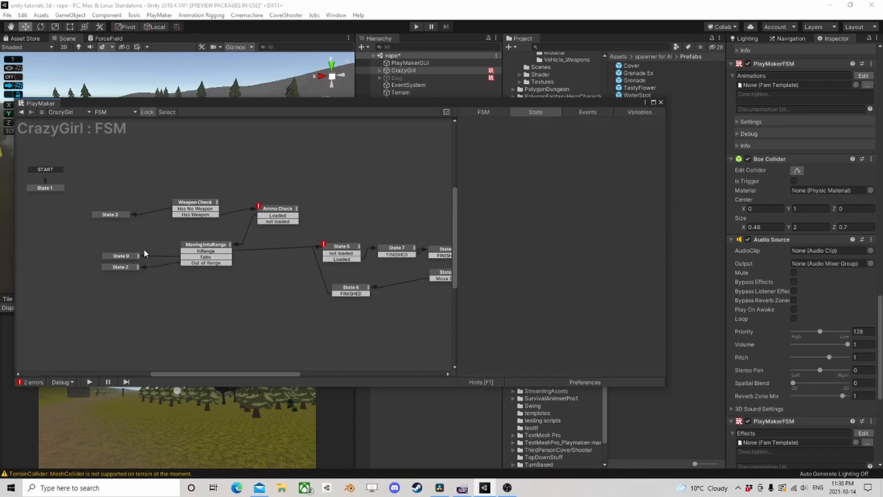
- Delete the Game Object Is Null action and the Has No Weapon and Has Weapon transitions from the Weapon Check state
click(191, 203)
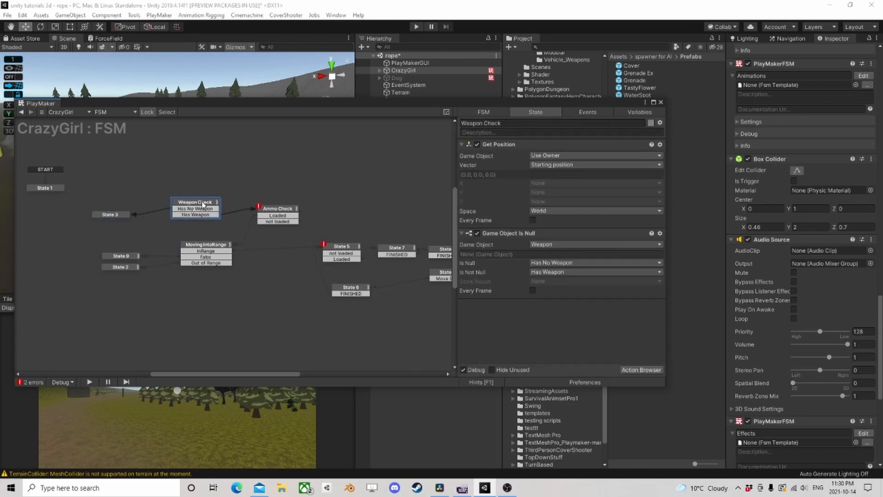
click(503, 234)
key(Delete)
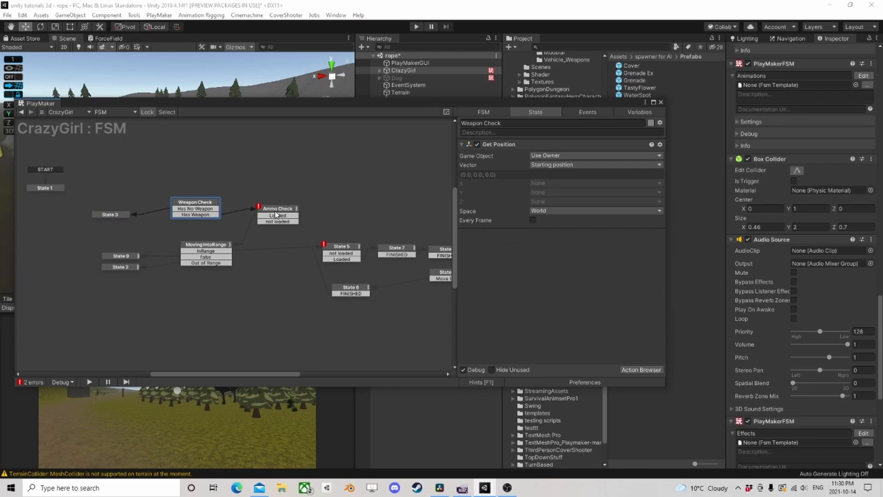
right_click(203, 209)
click(237, 339)
right_click(190, 209)
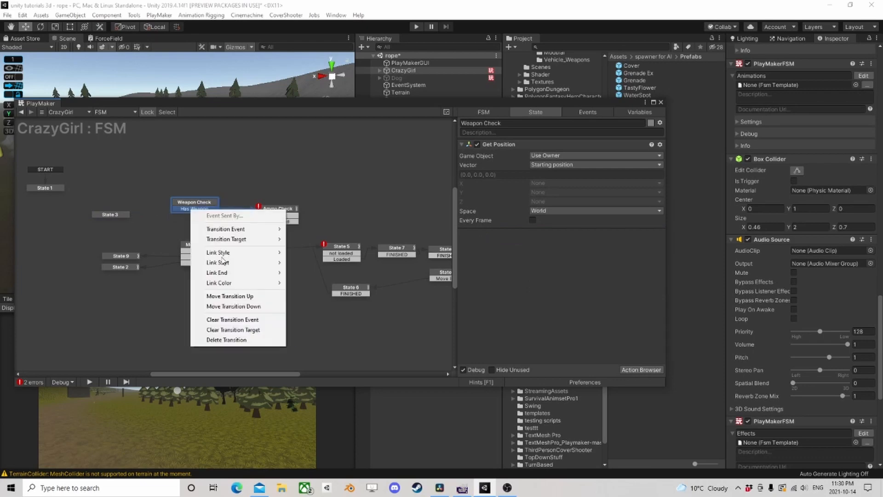
click(230, 340)
- Delete State 3 and the Ammo Check state from the new FSM
click(111, 214)
key(Delete)
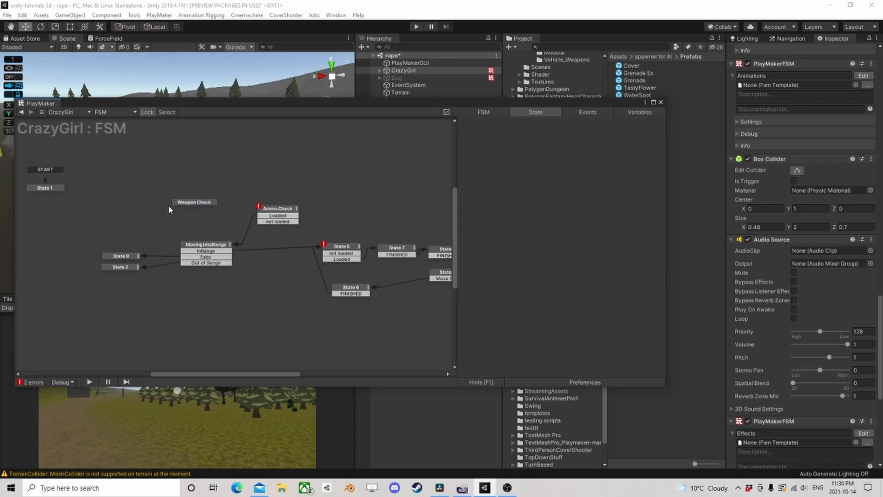
click(277, 209)
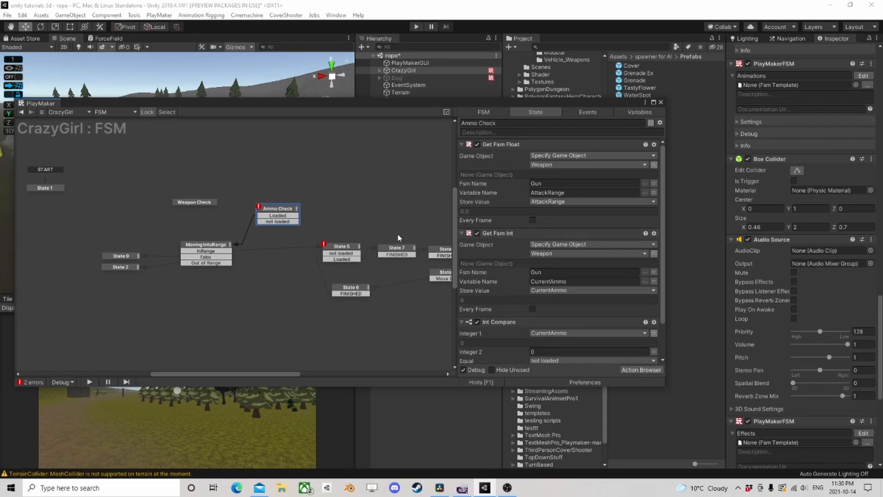
scroll(529, 263, down, 2)
scroll(543, 275, up, 2)
key(Delete)
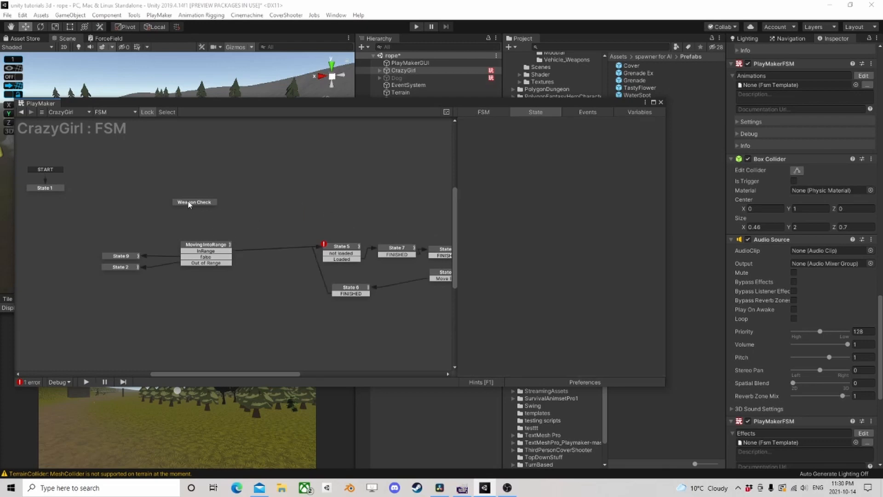
- Place Weapon Check above Moving IntoRange, add a FINISHED transition to it, and link that transition to Moving IntoRange
drag(189, 205, 205, 195)
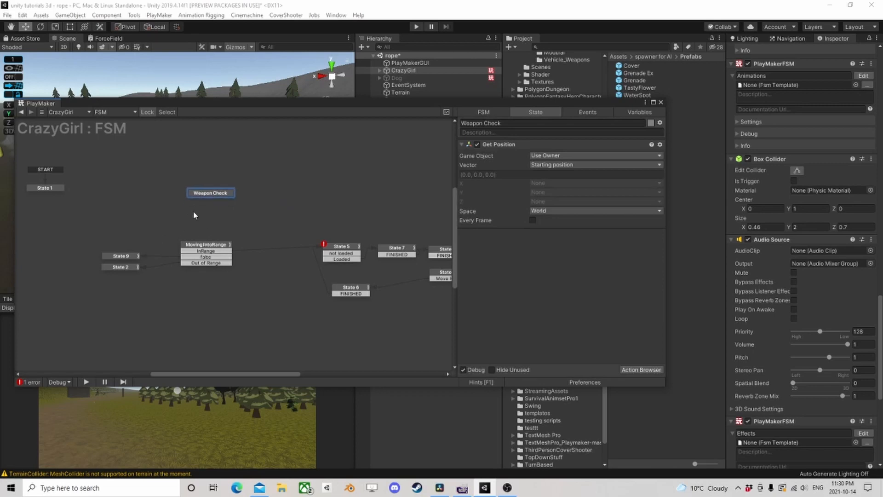
right_click(208, 194)
mouse_move(240, 197)
click(328, 196)
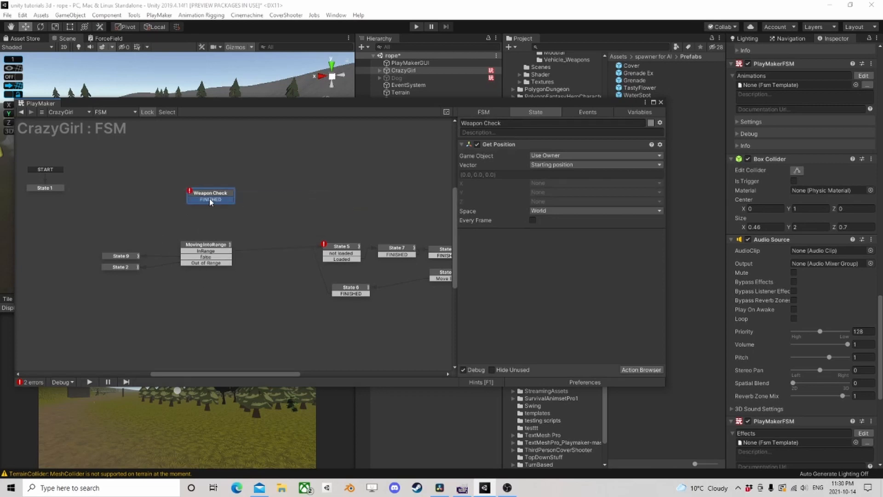
drag(210, 200, 206, 251)
- Set the Weapon Check state as the start state of the new FSM
right_click(208, 193)
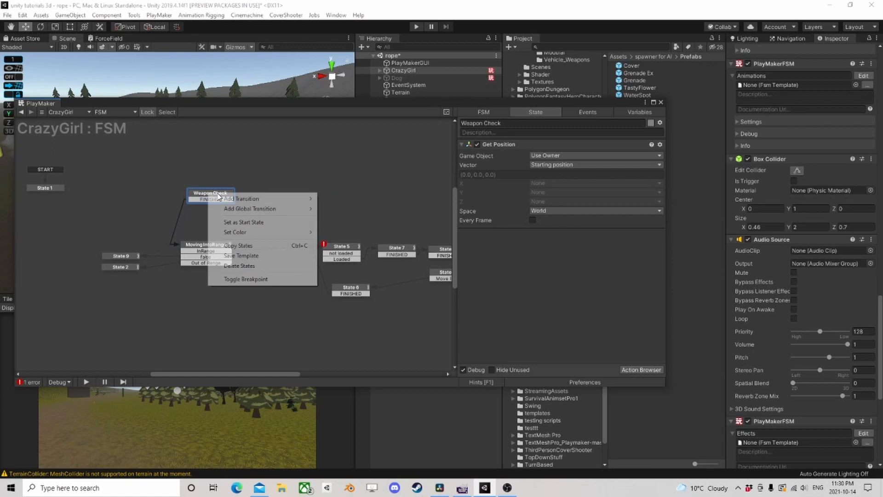
click(247, 223)
scroll(243, 252, up, 2)
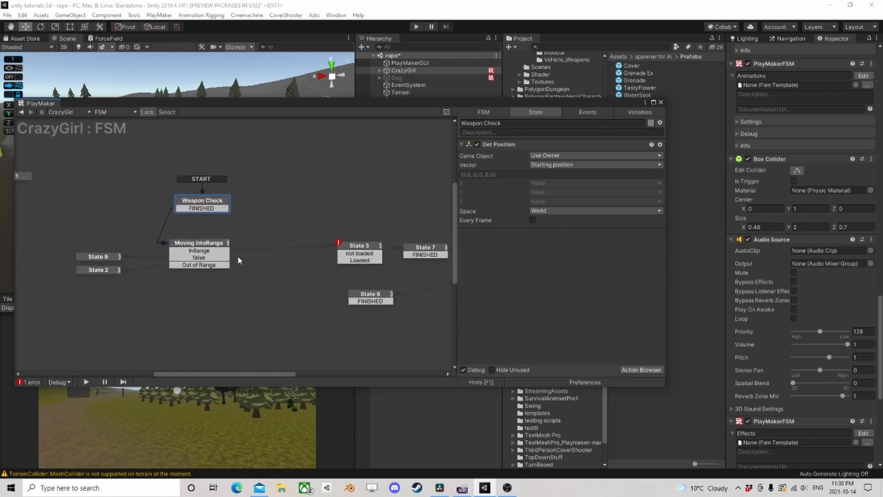
- Delete the Moving IntoRange state and its connected State 9 and State 2 from the FSM
middle_drag(238, 258, 261, 232)
click(240, 219)
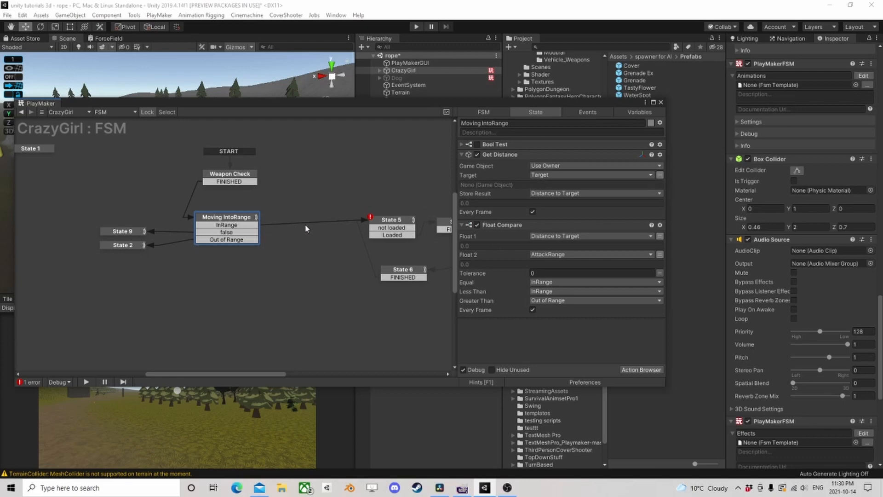
key(Delete)
click(122, 232)
key(Delete)
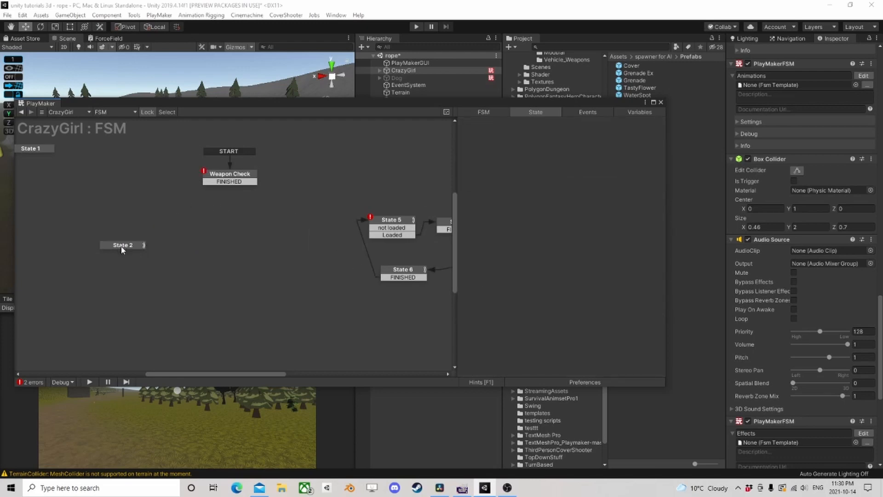
click(122, 245)
key(Delete)
- Move Weapon Check closer to the remaining states and delete State 5 with its ammo comparison
drag(230, 177, 279, 223)
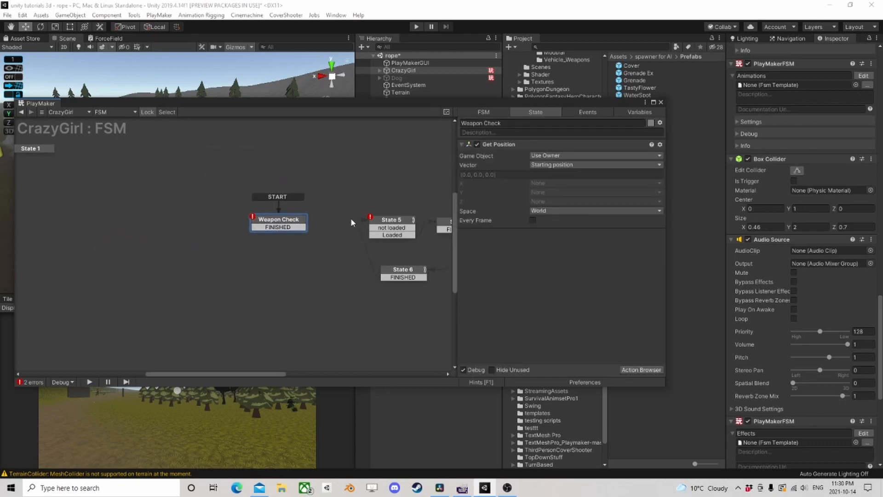
middle_drag(348, 219, 244, 224)
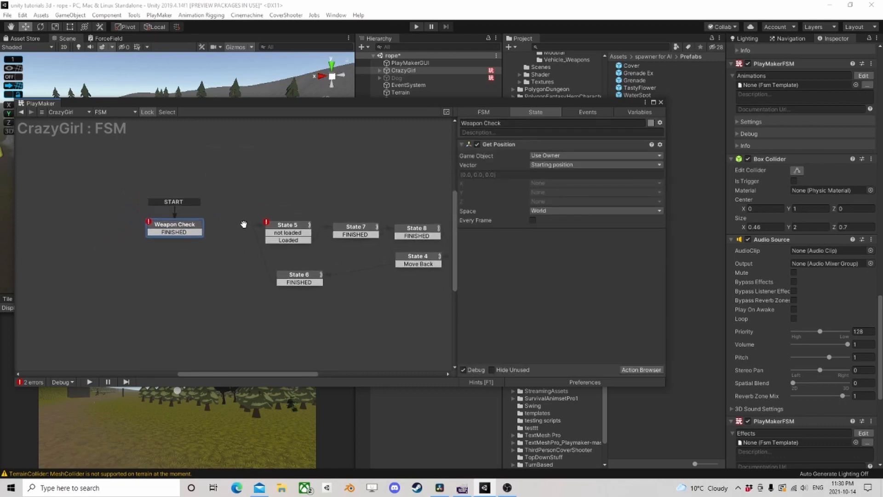
click(302, 278)
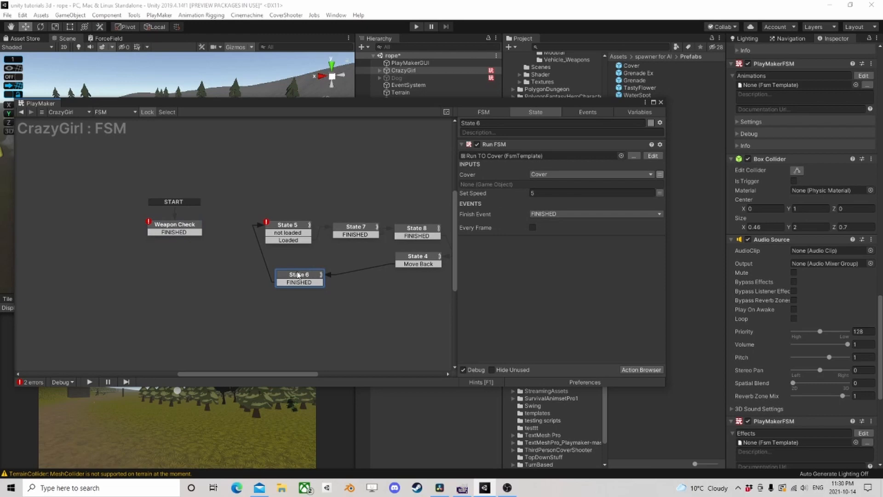
click(293, 232)
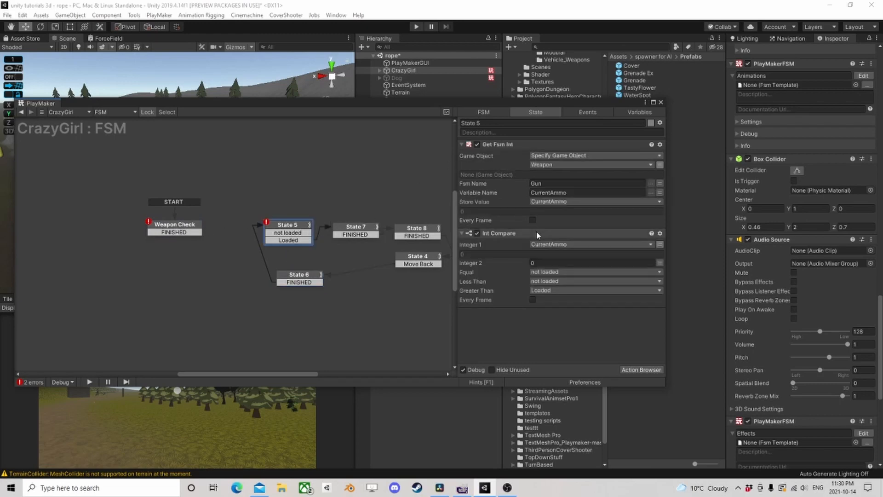
key(Delete)
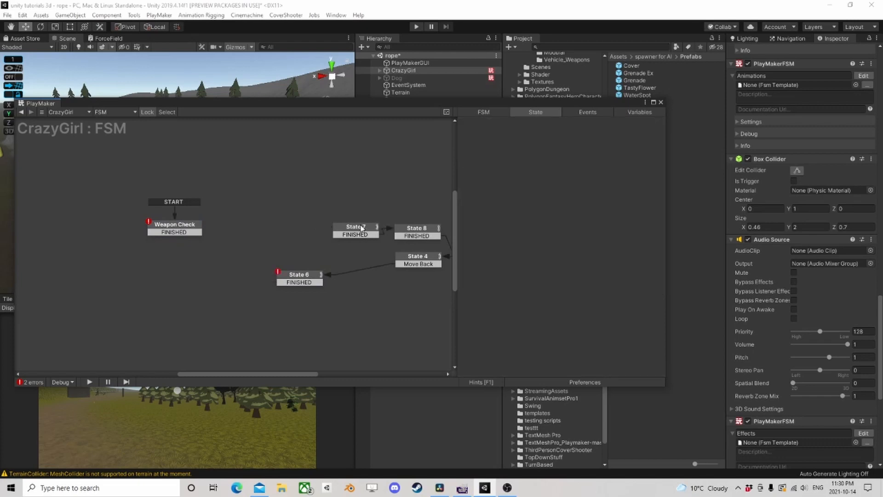
- Delete the Random Wait state, State 7, link Weapon Check's FINISHED transition to State 8, and place State 8 above State 6
drag(361, 227, 303, 229)
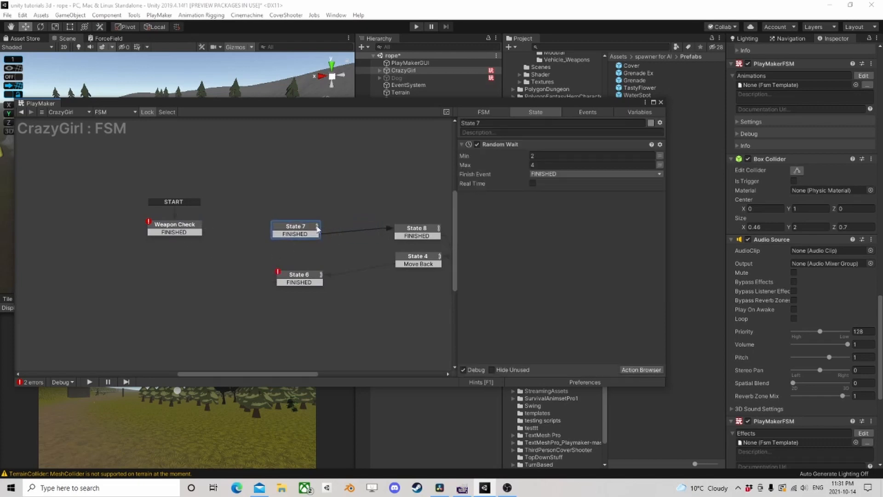
click(418, 230)
middle_drag(368, 252, 290, 249)
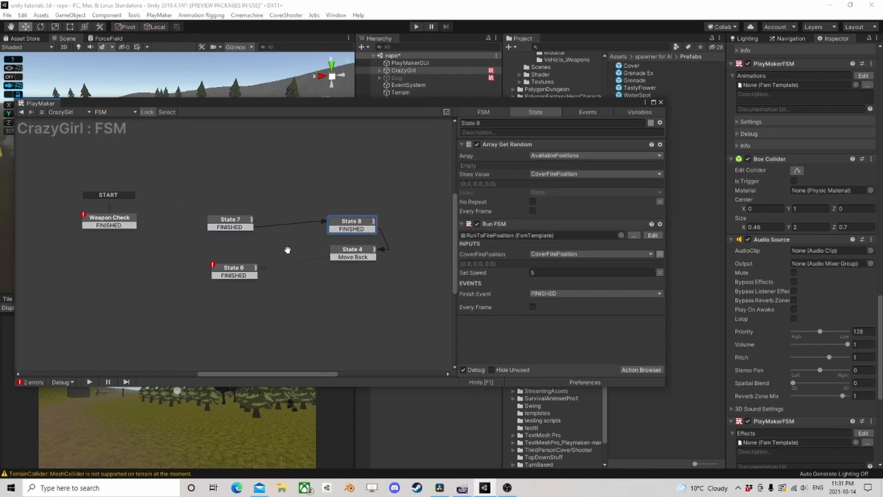
click(256, 223)
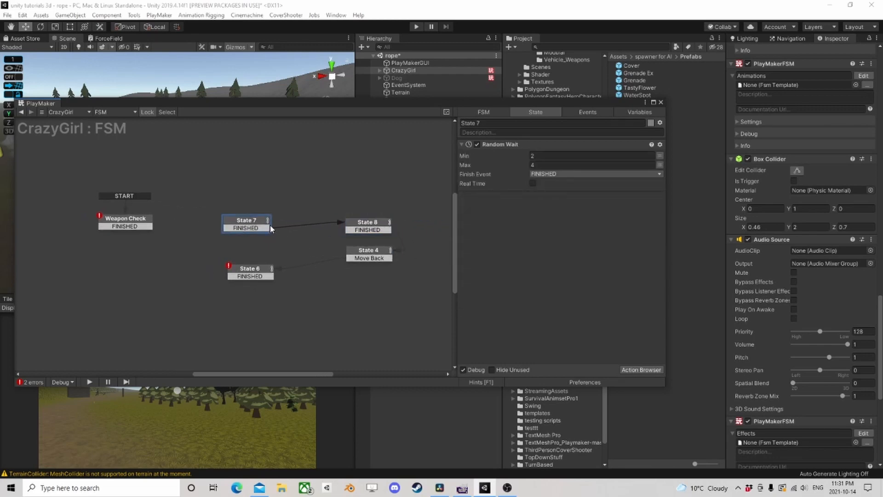
key(Delete)
drag(365, 224, 361, 221)
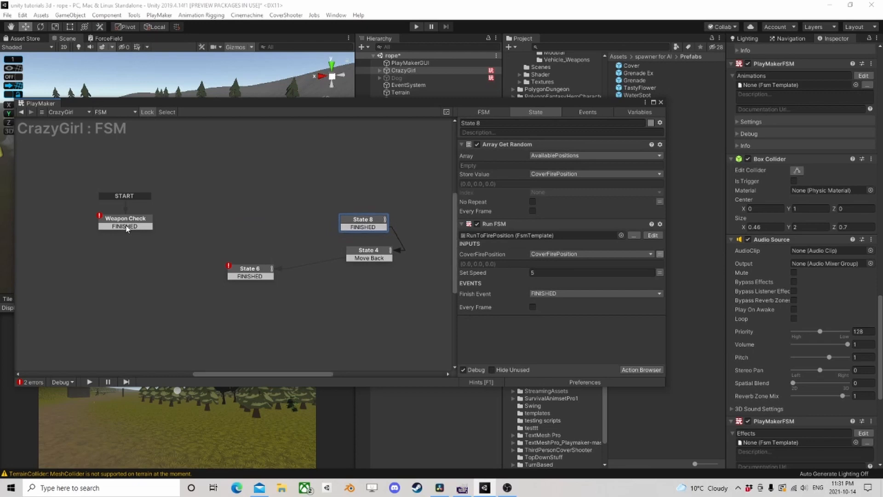
drag(126, 226, 251, 226)
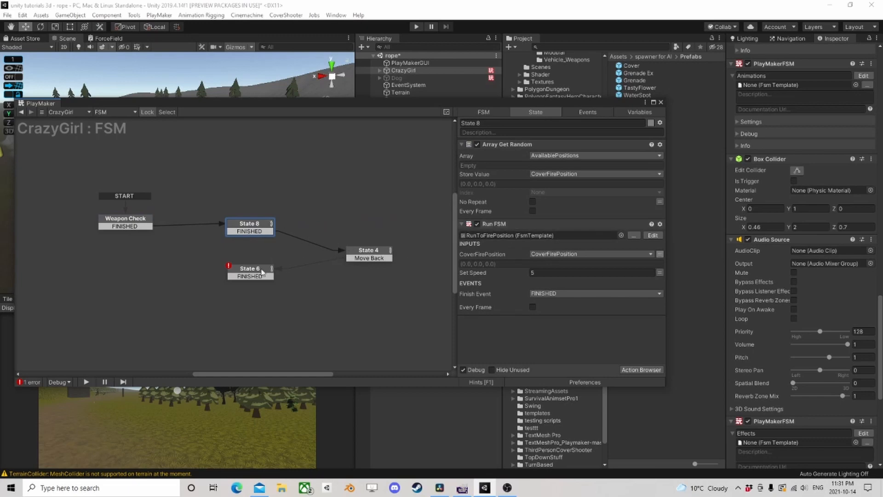
- Delete the Bool Test action from State 4, keeping its ShootingWeapon Run FSM action
click(370, 256)
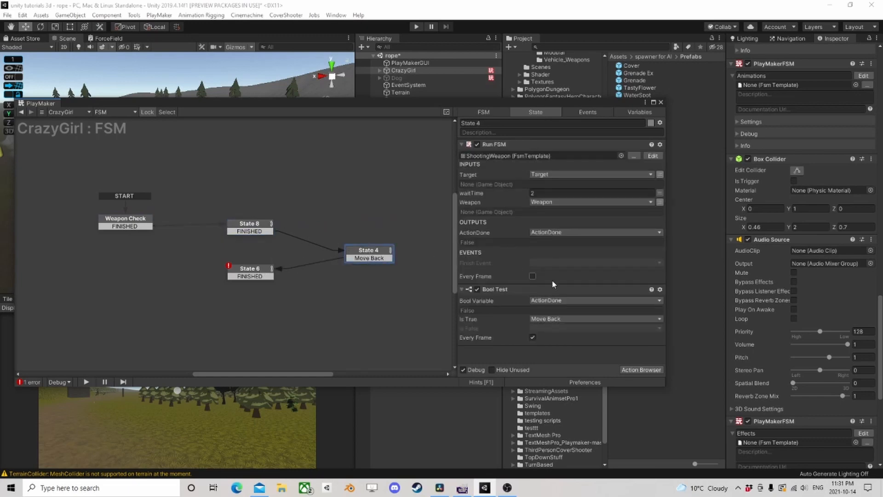
click(500, 291)
key(Delete)
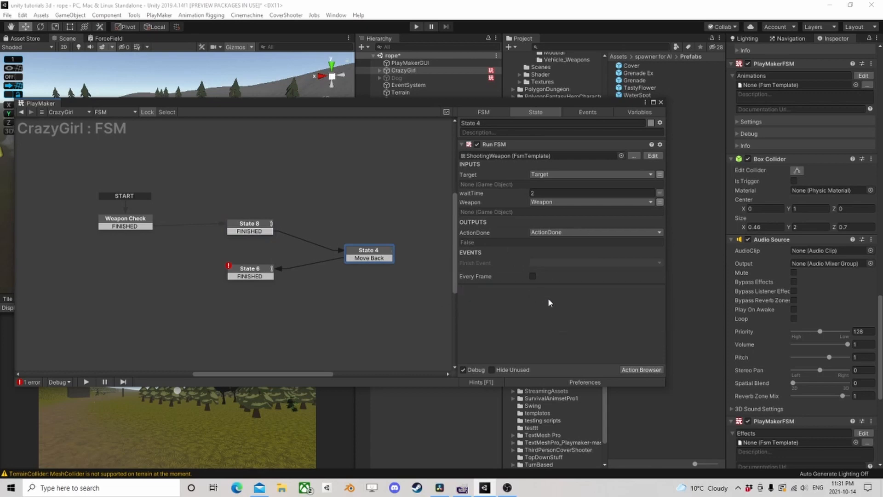
- Link State 6's FINISHED transition to a new state and add a Finish FSM action to that state
click(259, 270)
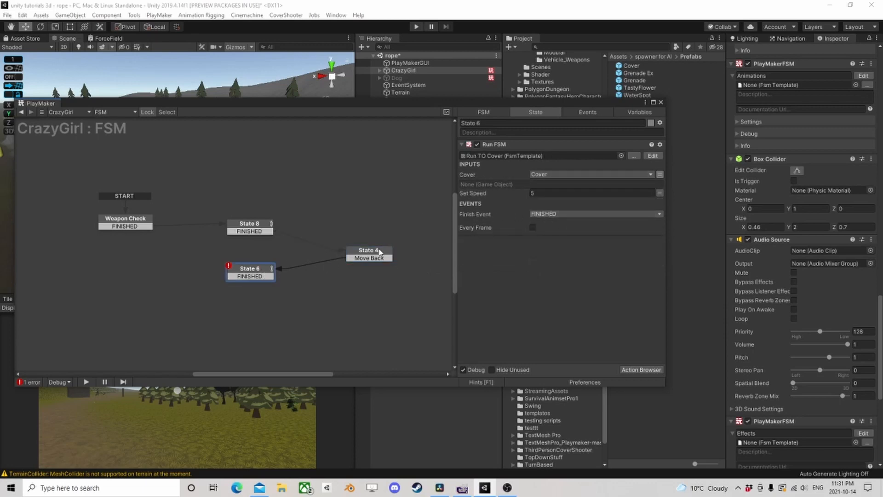
drag(251, 280, 166, 279)
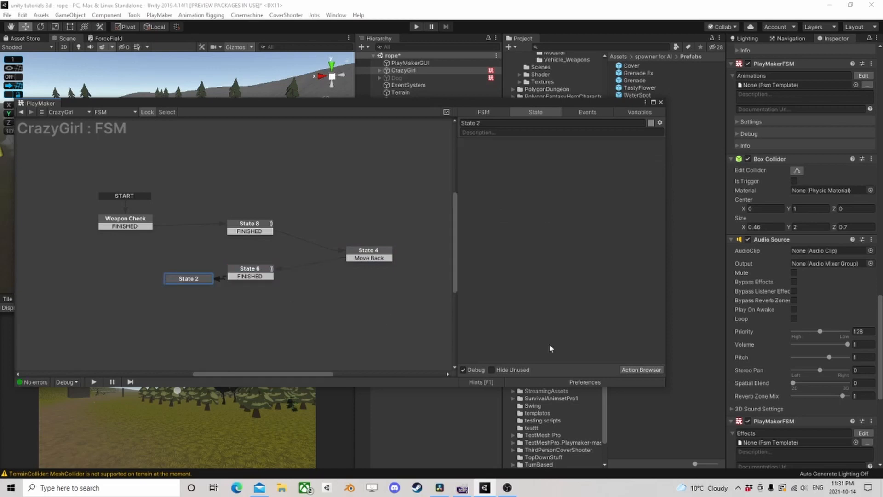
click(652, 370)
text(fini)
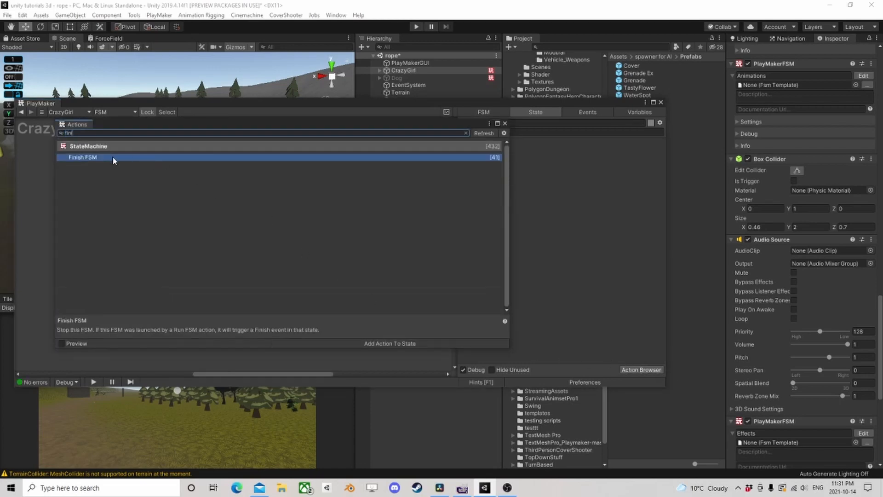
double_click(114, 157)
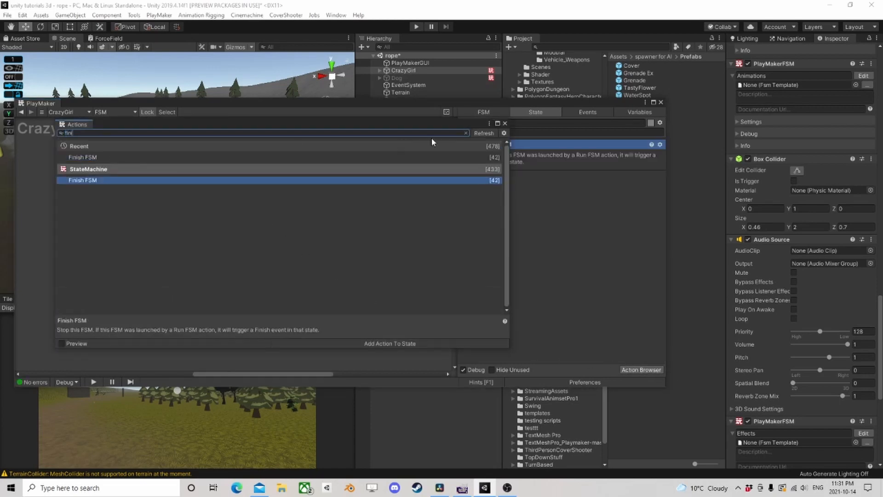
click(505, 124)
- Tidy the graph by spacing the Finish FSM state away from State 6 and moving Weapon Check and State 4 nearer State 8
drag(189, 282, 155, 276)
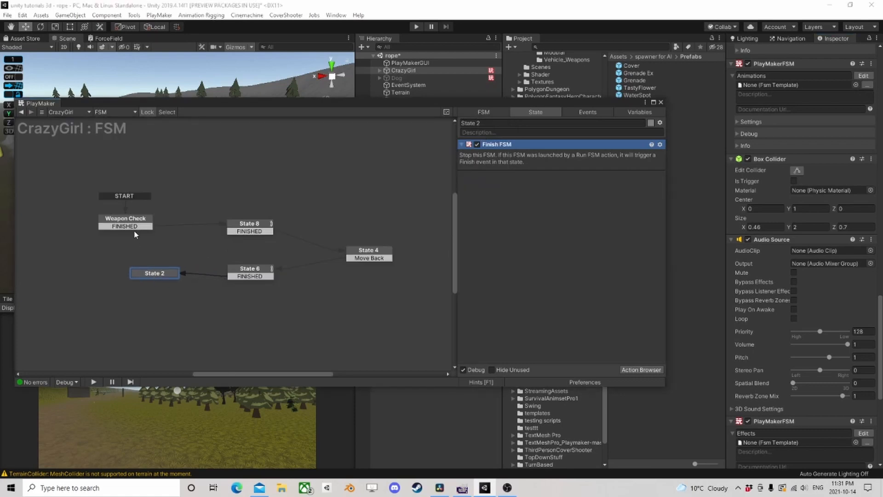
drag(136, 225, 159, 224)
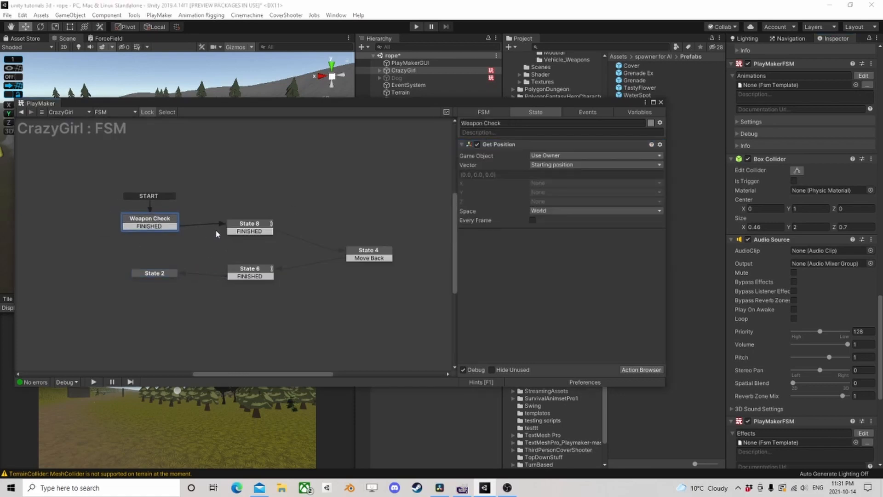
drag(381, 253, 332, 225)
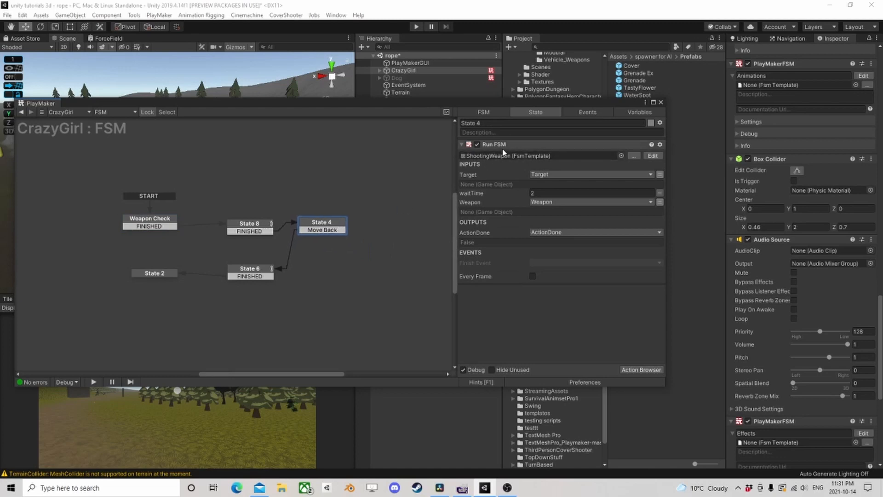
- Delete the ShootingWeapon state, State 4, and link State 8's FINISHED transition to a new empty state
click(252, 228)
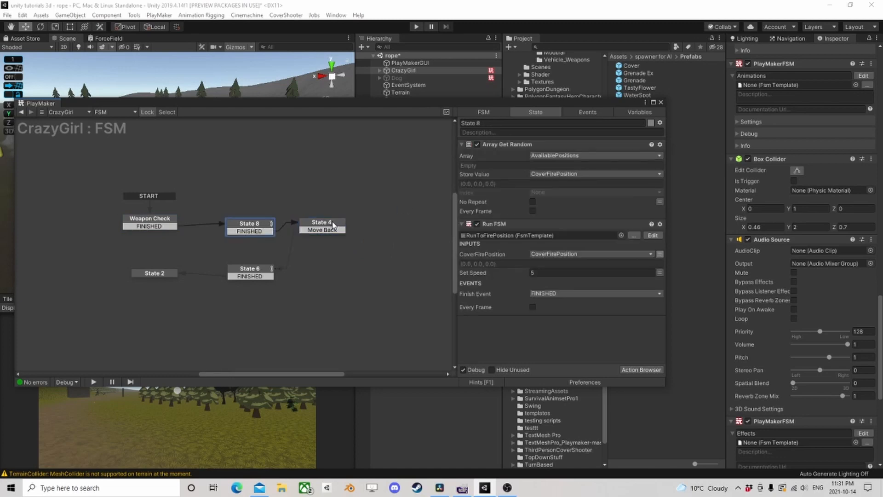
click(315, 226)
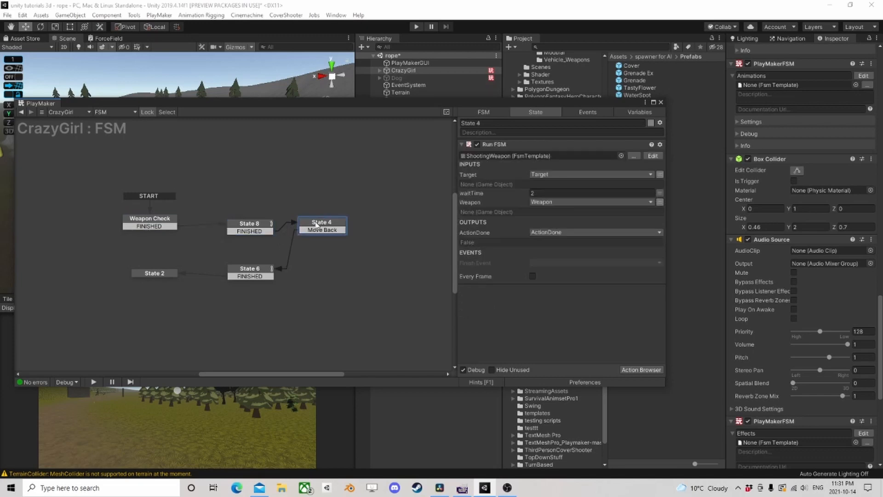
key(Delete)
drag(272, 231, 308, 245)
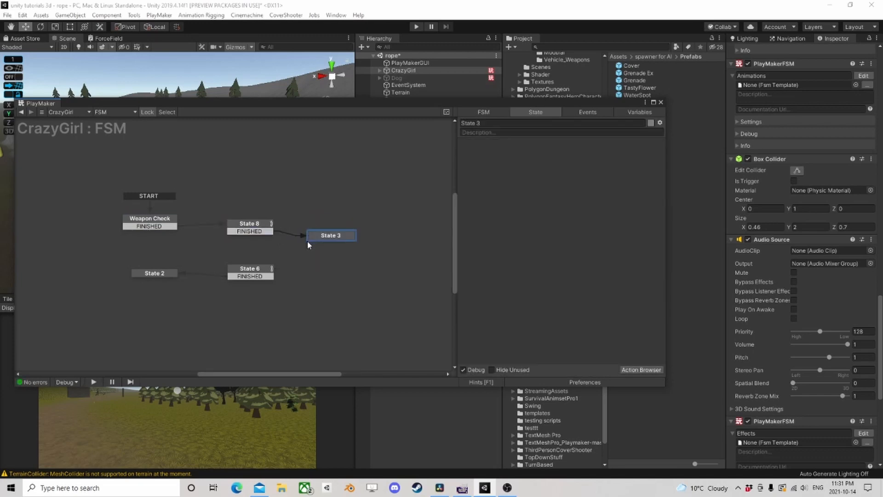
- Review the actions in State 8 and Weapon Check and examine the FSM's variables, inputs and outputs
click(250, 229)
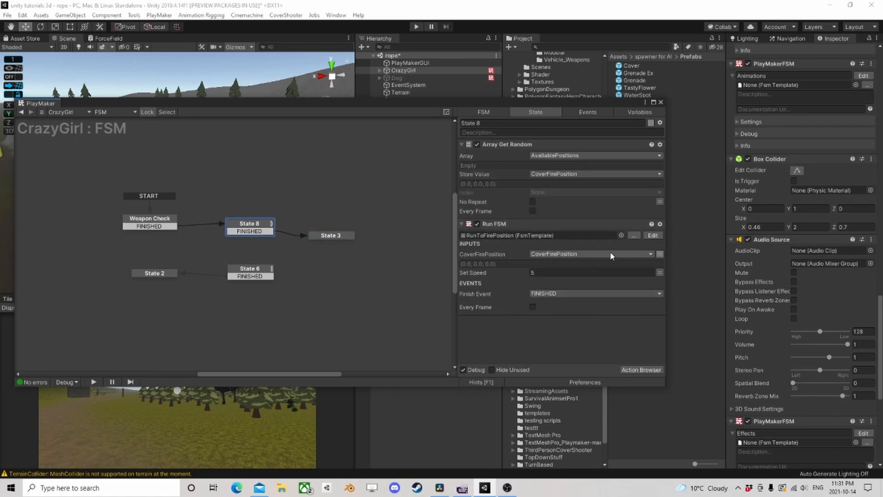
click(173, 223)
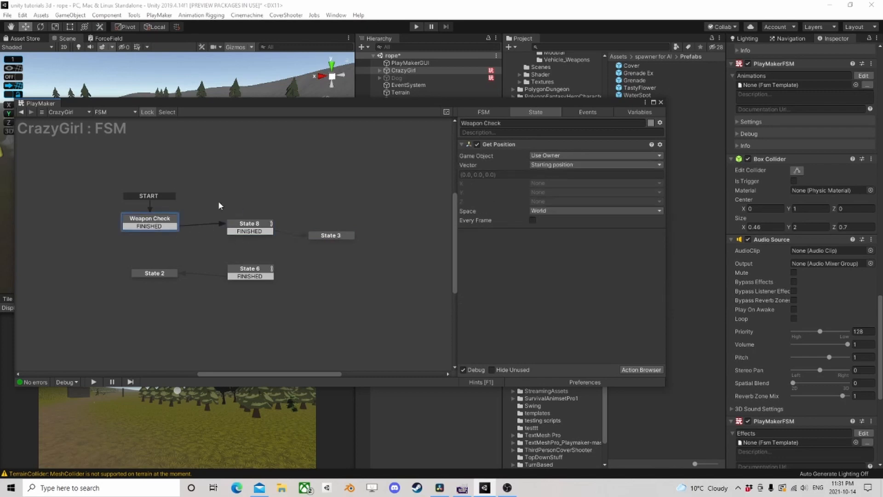
click(632, 111)
scroll(566, 219, up, 3)
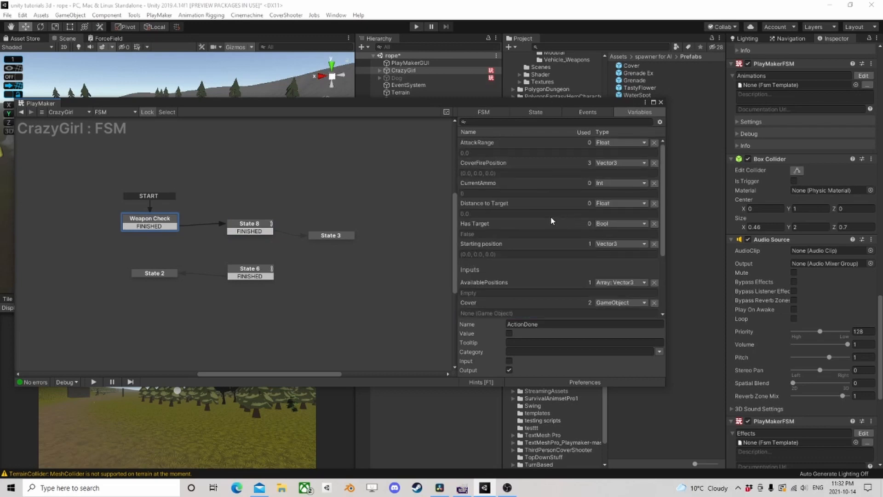
scroll(541, 238, down, 3)
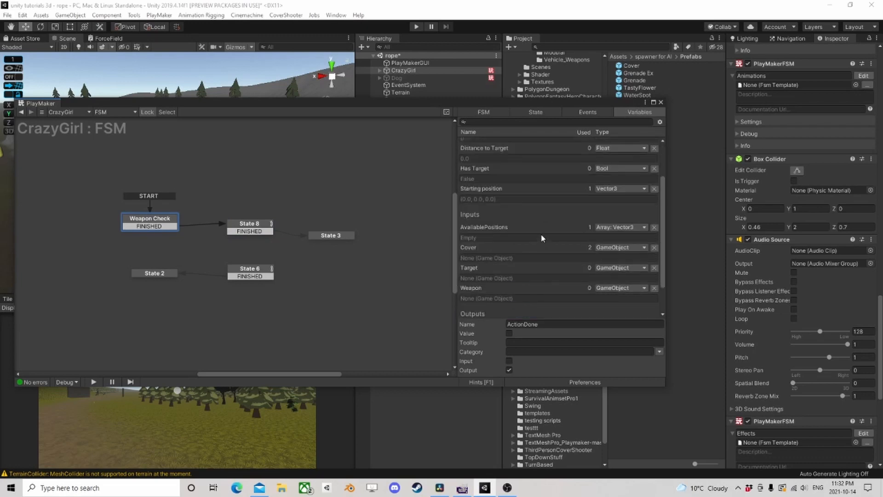
click(489, 267)
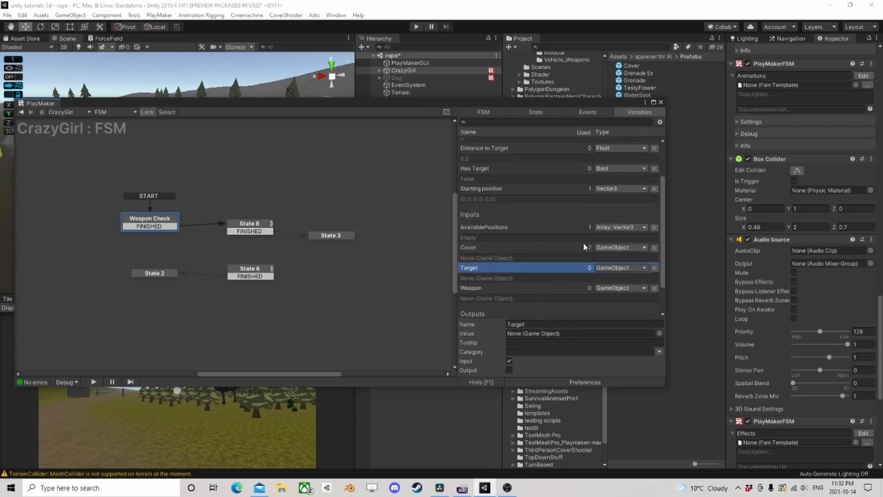
scroll(584, 247, down, 2)
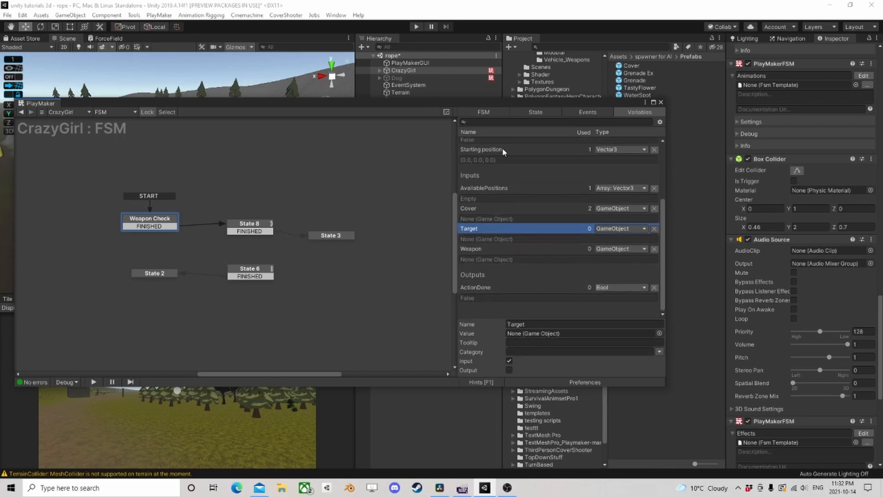
click(536, 112)
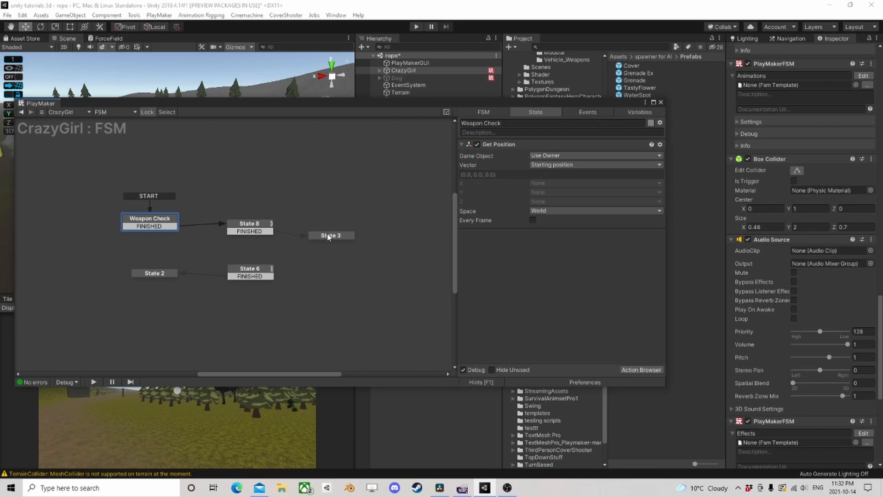
click(239, 229)
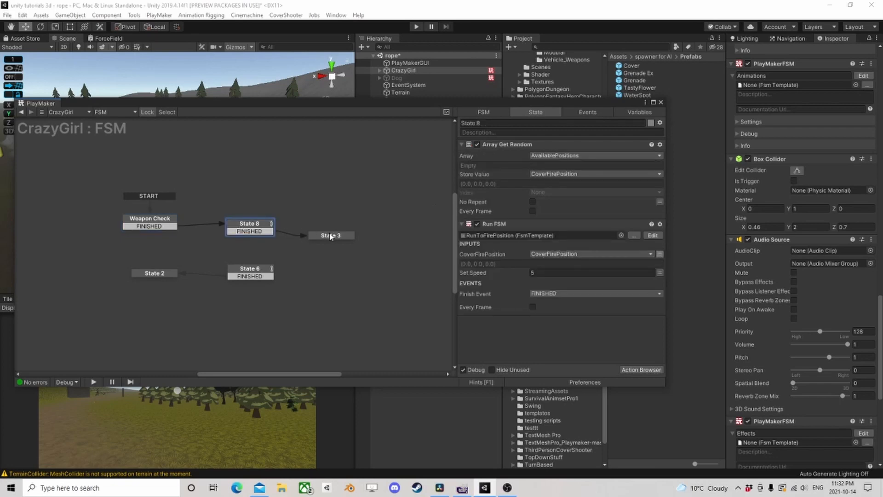
- Add a Smooth Look At action to State 3 and set its target object to the Target variable
click(330, 236)
click(635, 369)
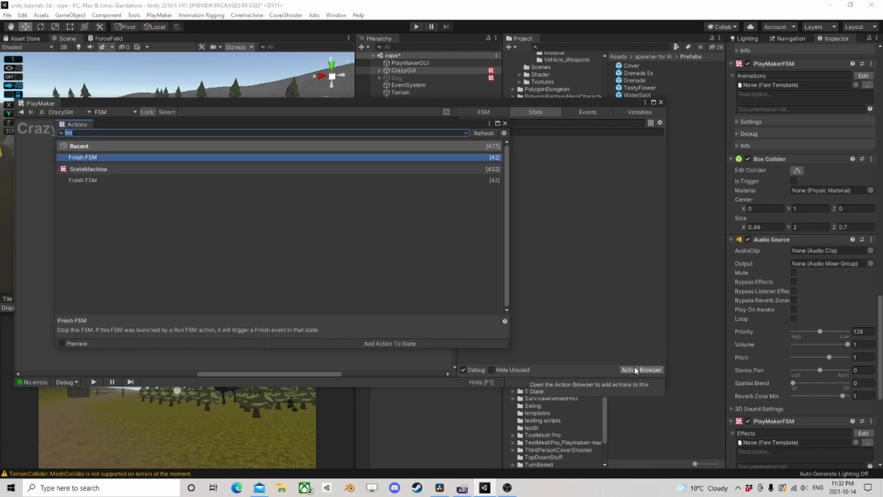
text(smoo)
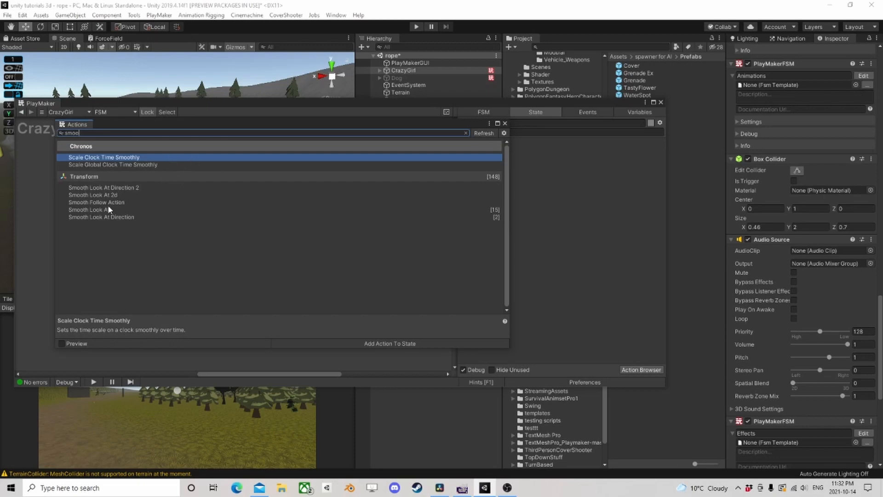
click(110, 210)
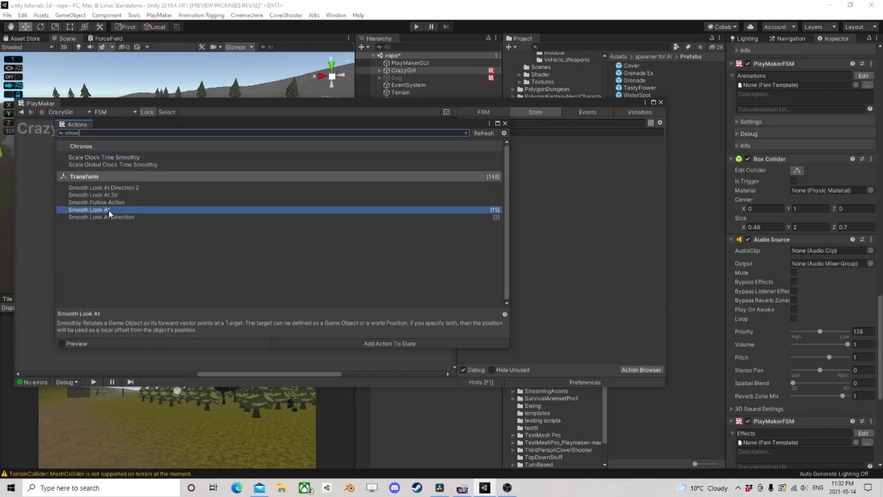
double_click(109, 210)
click(505, 123)
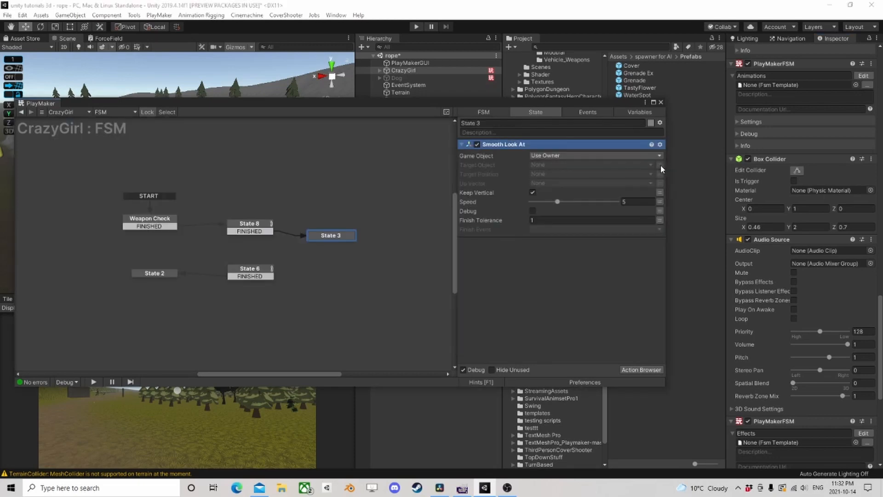
click(660, 165)
click(563, 184)
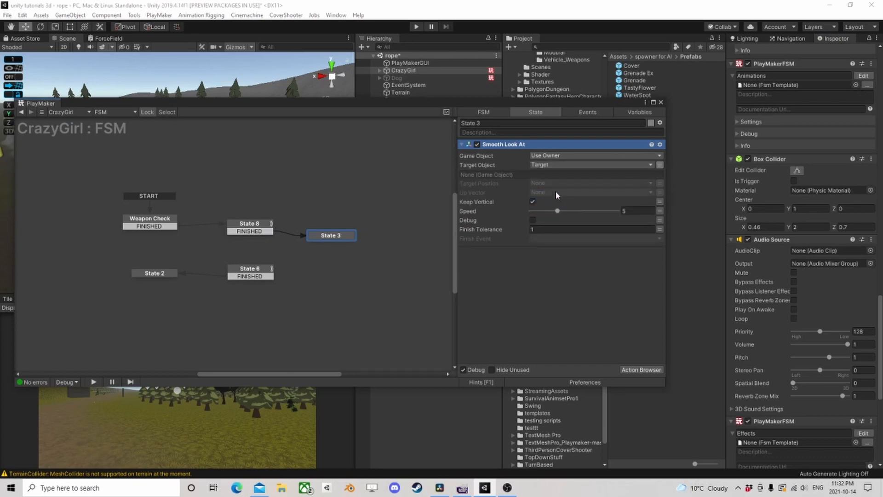
click(532, 201)
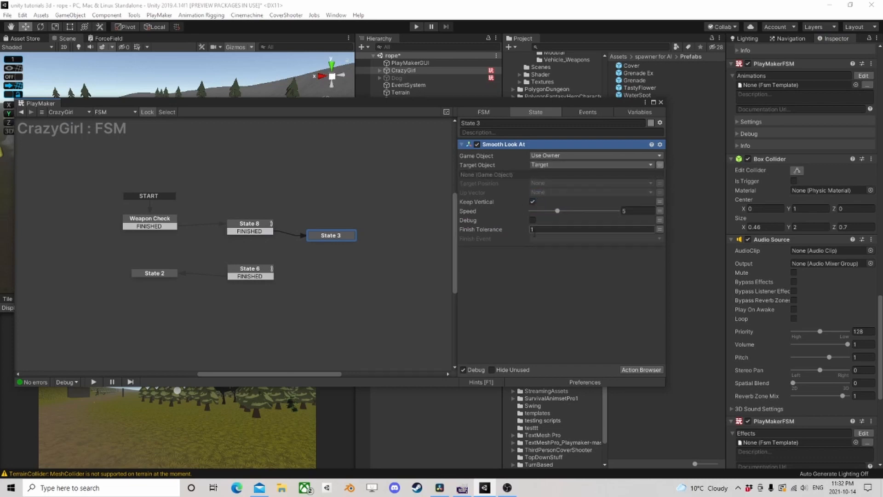
- Set the Smooth Look At finish event to FINISHED and link that transition from State 3 to a new state
click(542, 238)
click(559, 258)
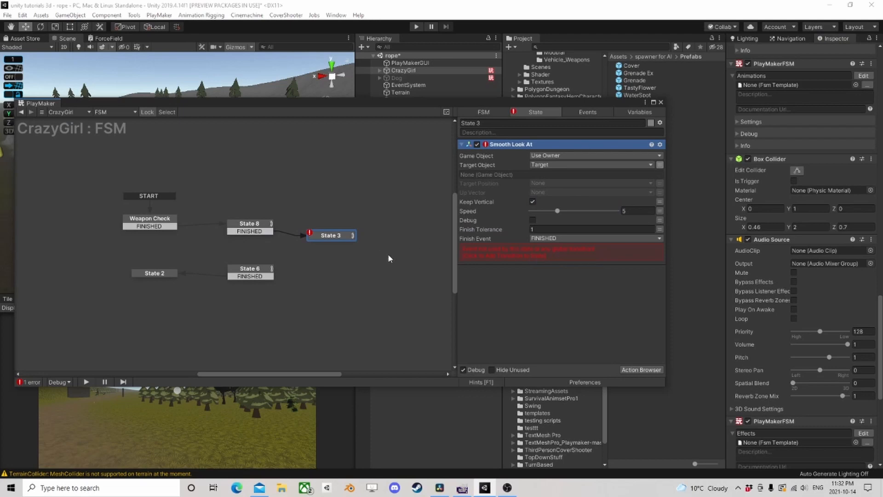
click(523, 253)
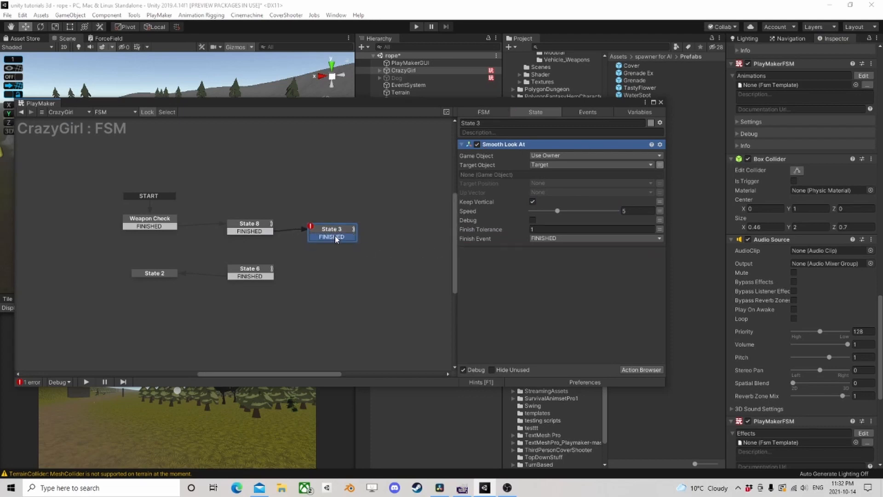
mouse_move(331, 237)
mouse_down()
mouse_move(352, 257)
mouse_move(326, 251)
mouse_up()
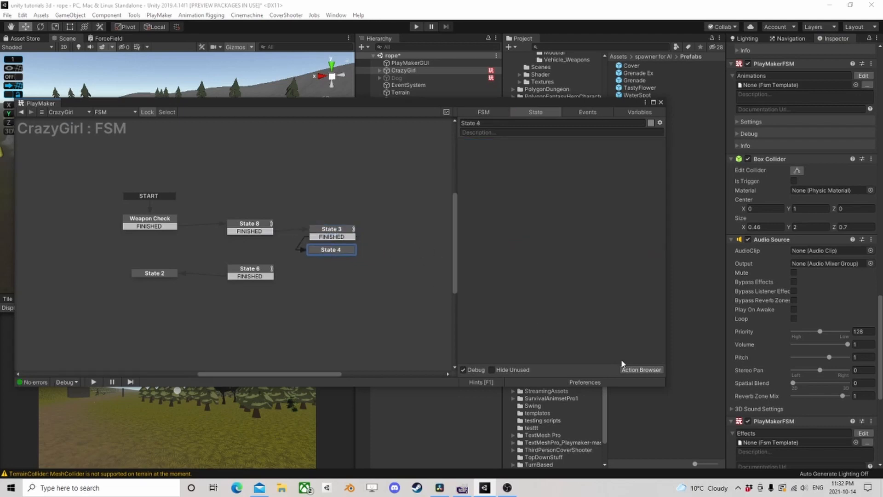
- Add a Set Animator Stabilize Feet action to State 4
click(637, 371)
text(set animat)
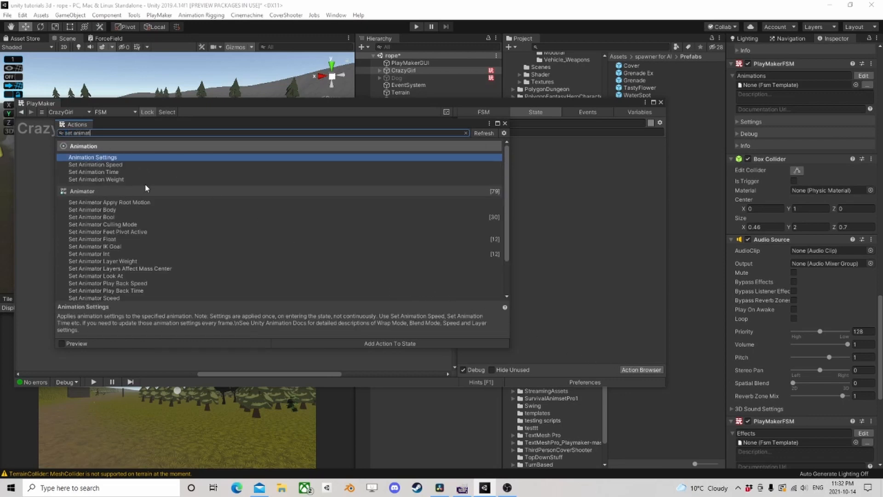
scroll(116, 280, down, 3)
double_click(109, 272)
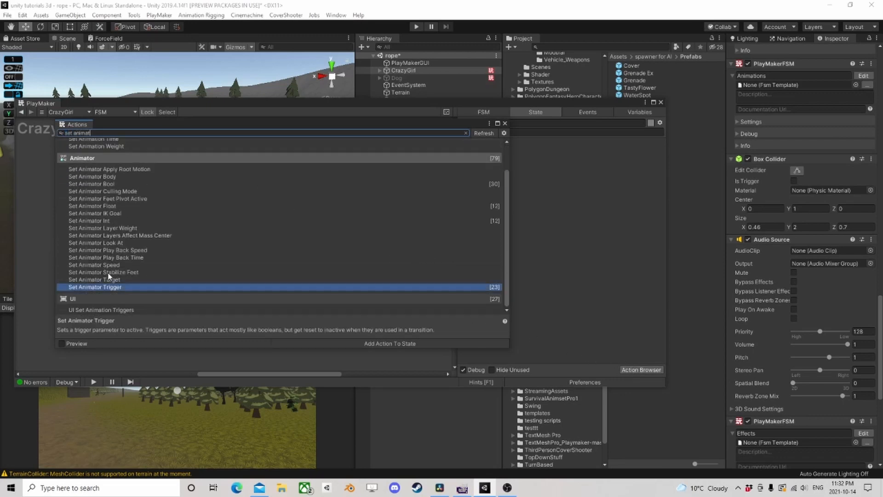
click(506, 124)
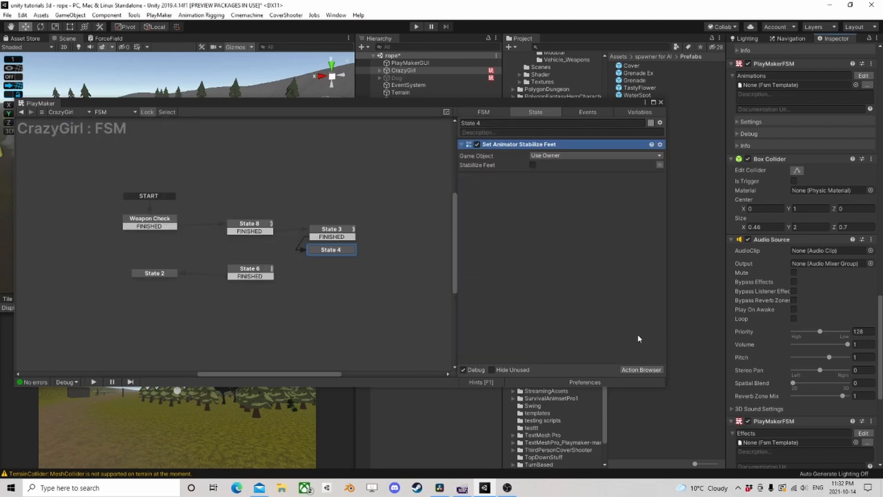
- Add a Set Animator Trigger action with the Throw trigger to State 4 and delete the Set Animator Stabilize Feet action
click(641, 370)
scroll(138, 267, down, 3)
click(115, 287)
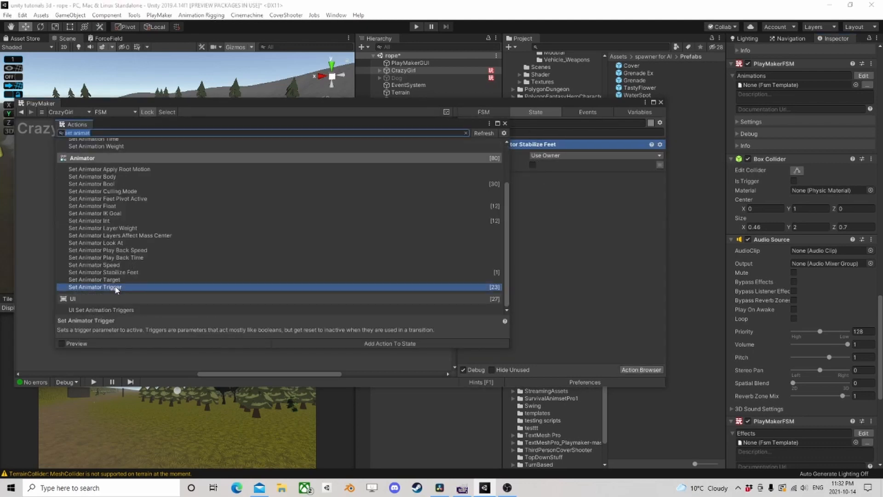
double_click(116, 287)
click(505, 124)
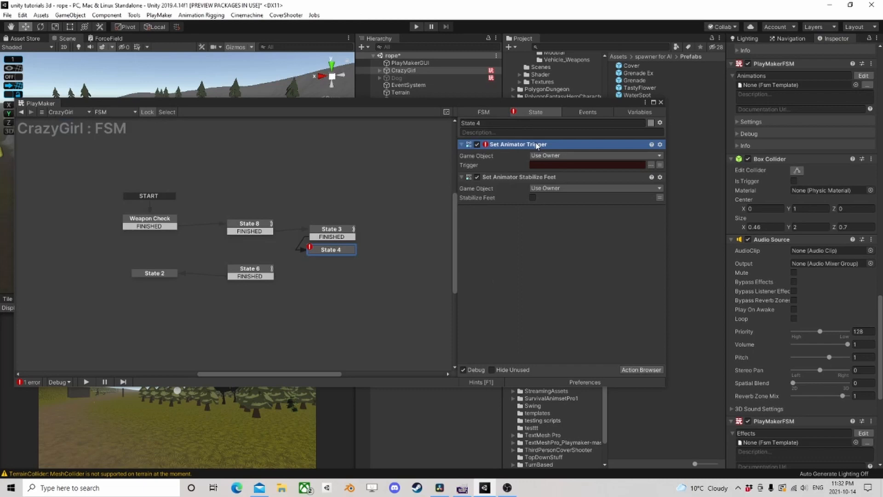
click(654, 166)
click(679, 191)
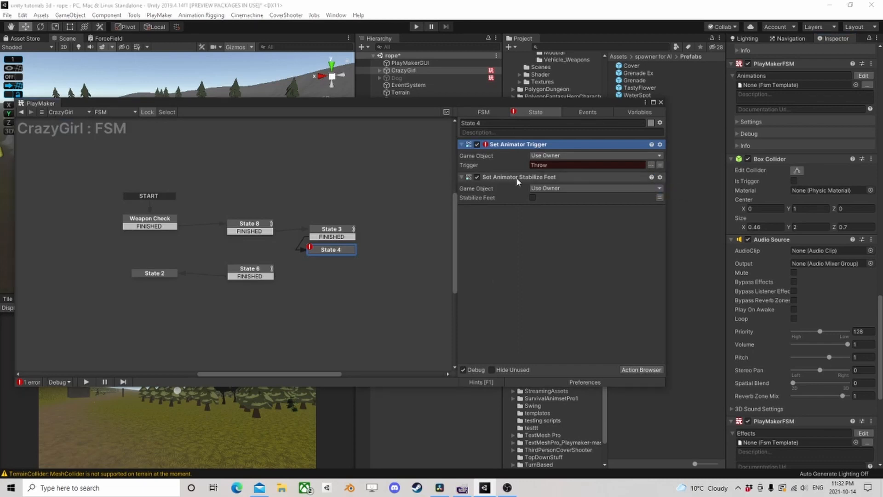
click(519, 180)
key(Delete)
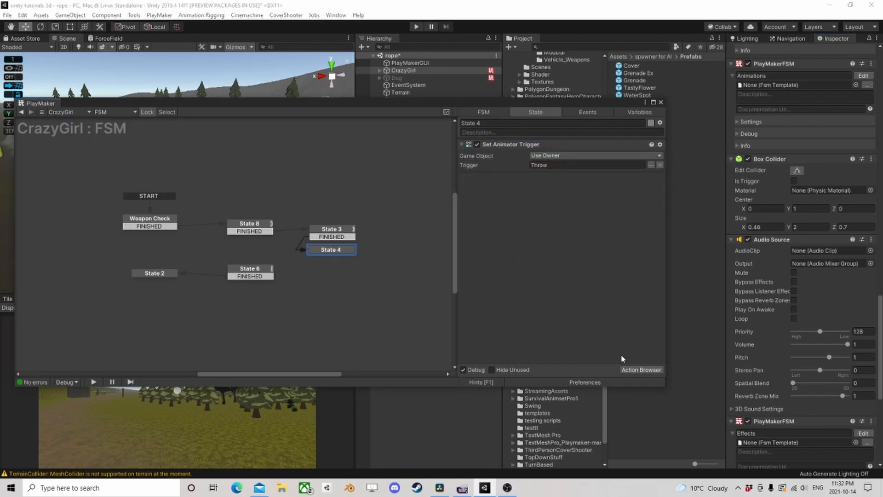
- Add a Wait action below Set Animator Trigger in State 4, with time 2 and finish event FINISHED
click(641, 369)
text(wa)
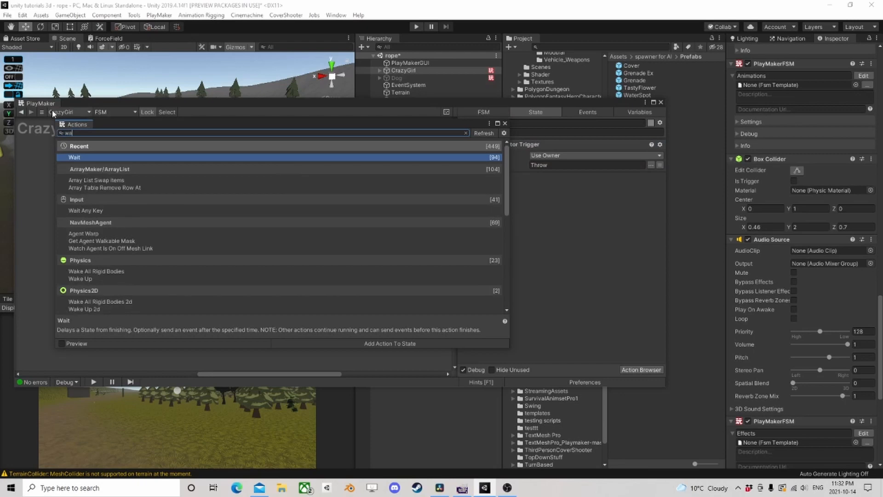
double_click(84, 160)
click(505, 123)
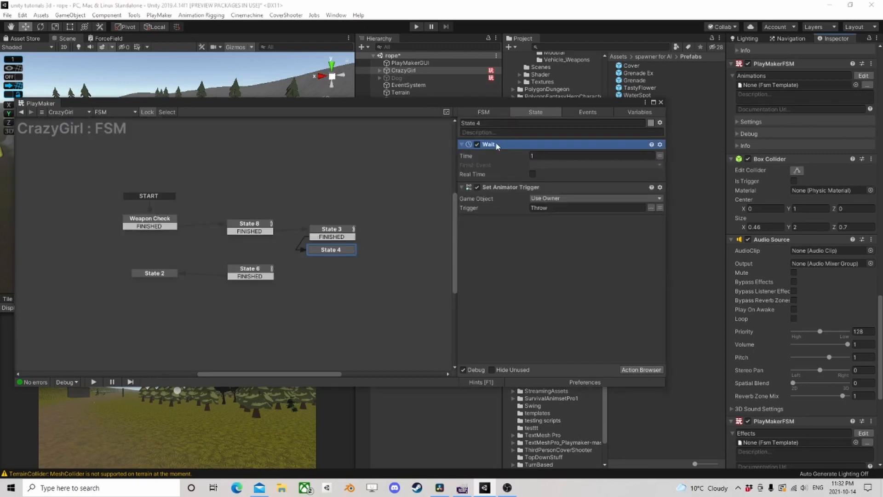
drag(497, 146, 571, 224)
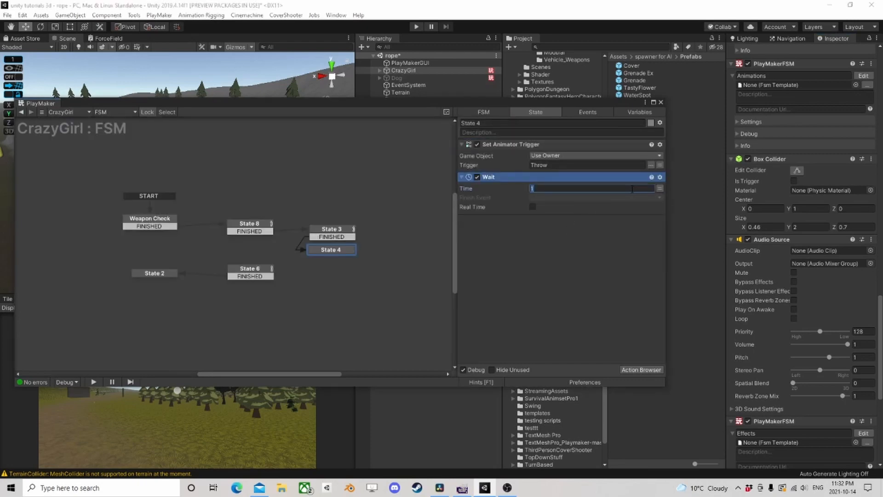
click(592, 202)
click(561, 219)
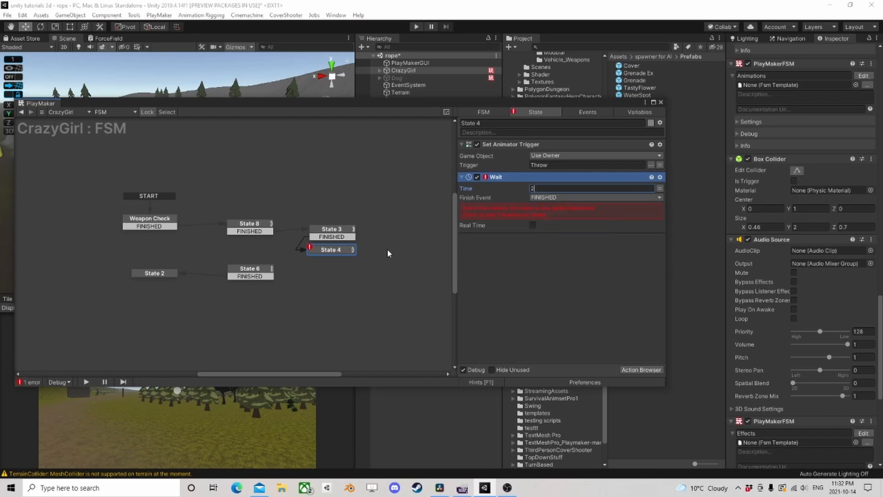
- Link State 4's FINISHED transition to State 6
drag(331, 258, 259, 276)
click(259, 276)
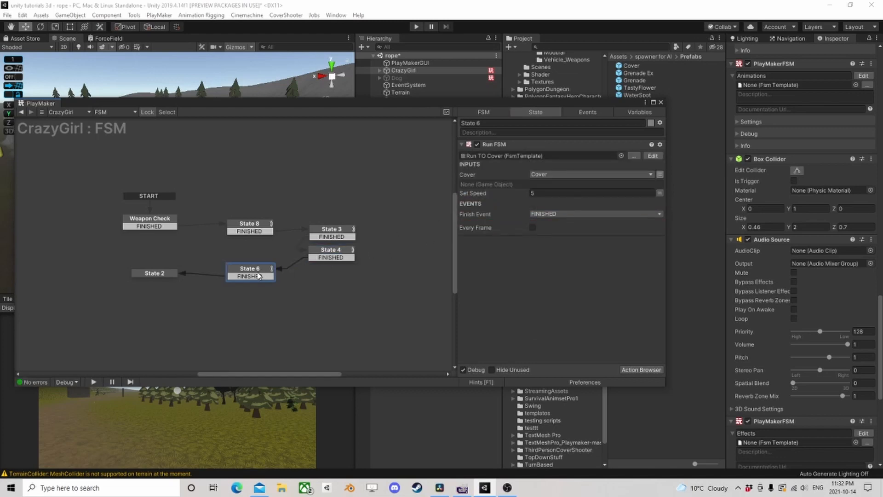
click(336, 252)
click(154, 220)
- Save the FSM as a template named ThrowGrenadeHigh and decline using the saved template in this FSM
right_click(262, 167)
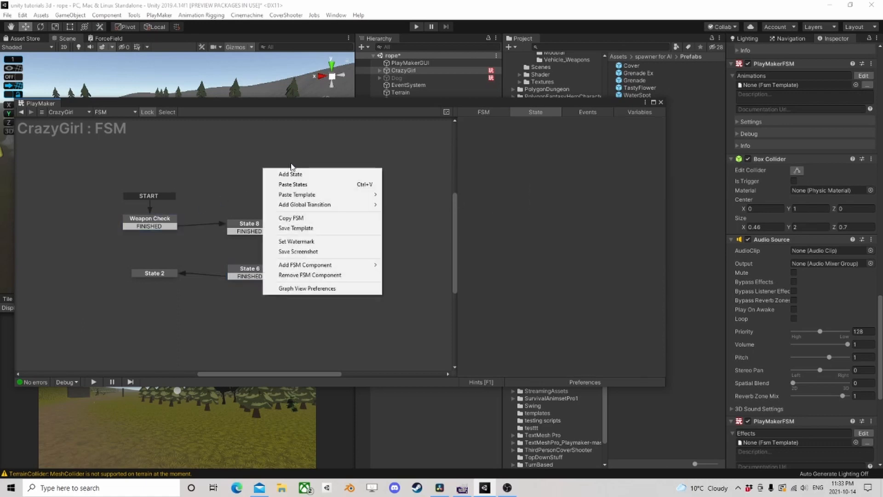
click(307, 228)
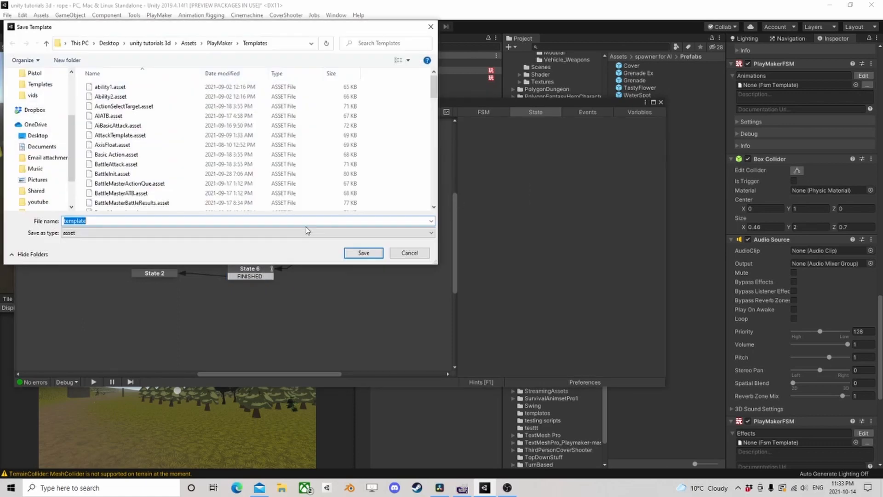
text(Thi)
key(Return)
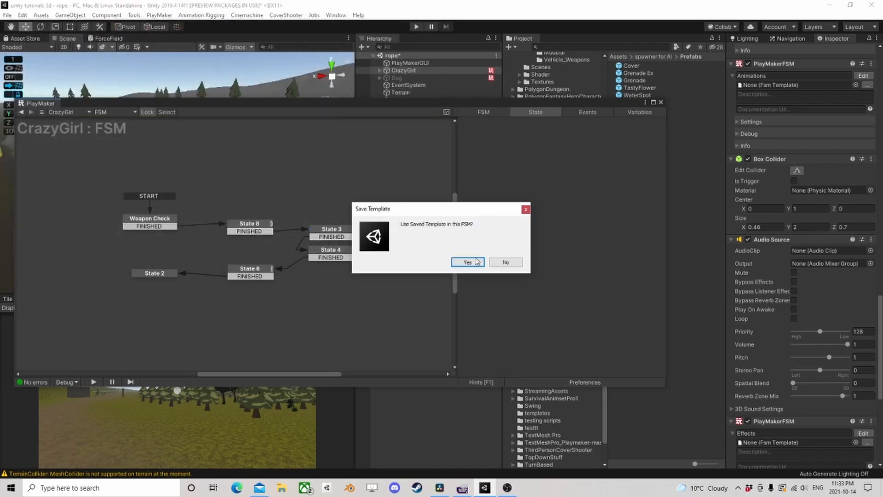
click(509, 265)
- Close the PlayMaker editor and remove the temporary PlayMakerFSM component named FSM from CrazyGirl
click(661, 103)
scroll(814, 344, down, 3)
scroll(813, 343, down, 6)
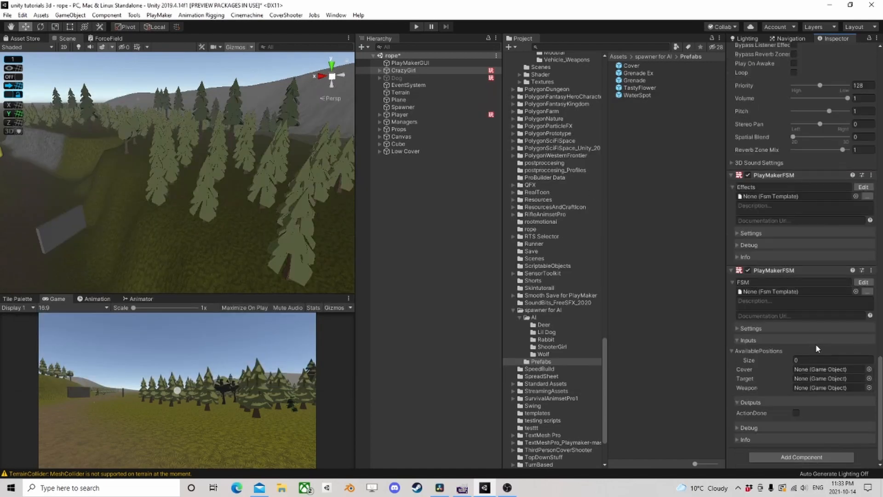
right_click(770, 272)
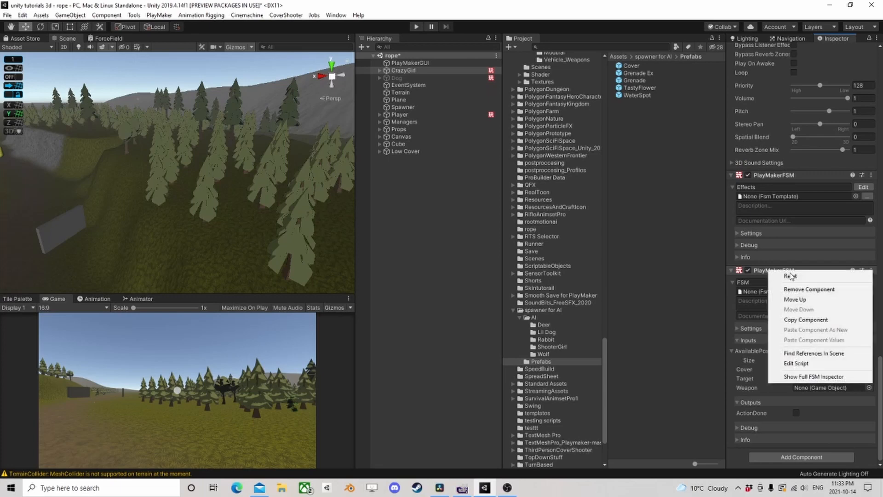
click(792, 290)
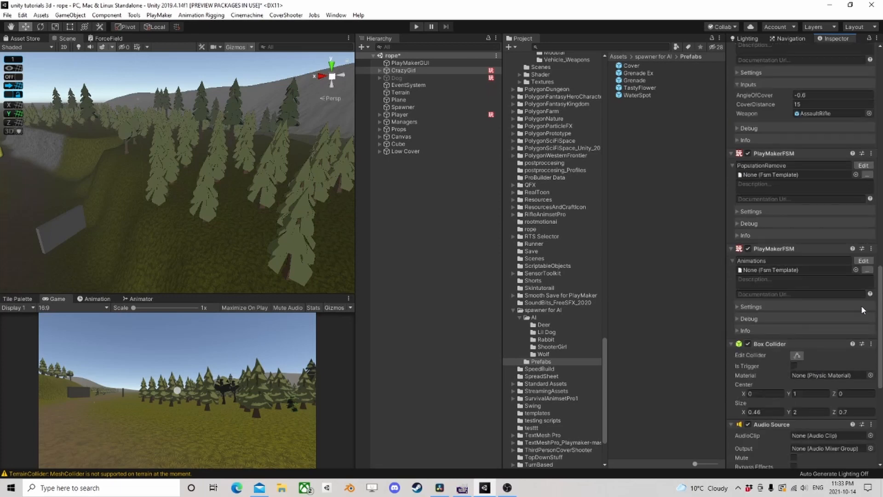
- Open CrazyGirl's Ai Action FSM and add a Run FSM action to the Grenade Tall state
scroll(842, 276, up, 9)
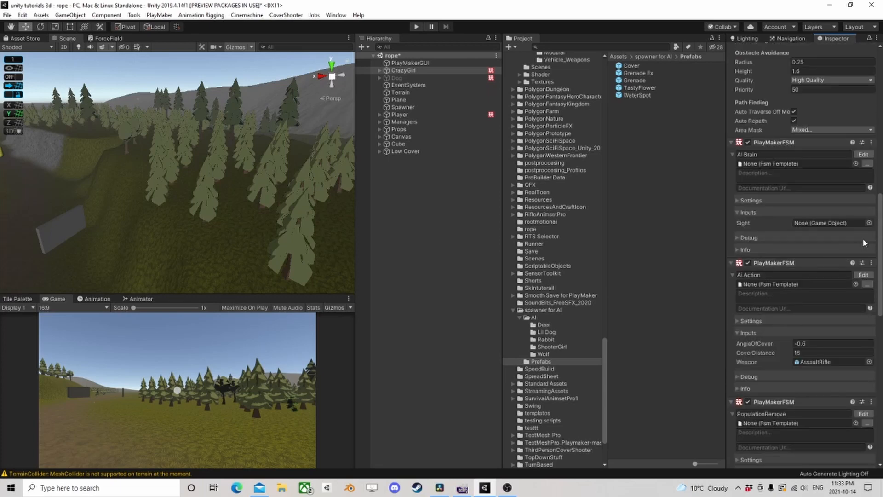
click(863, 275)
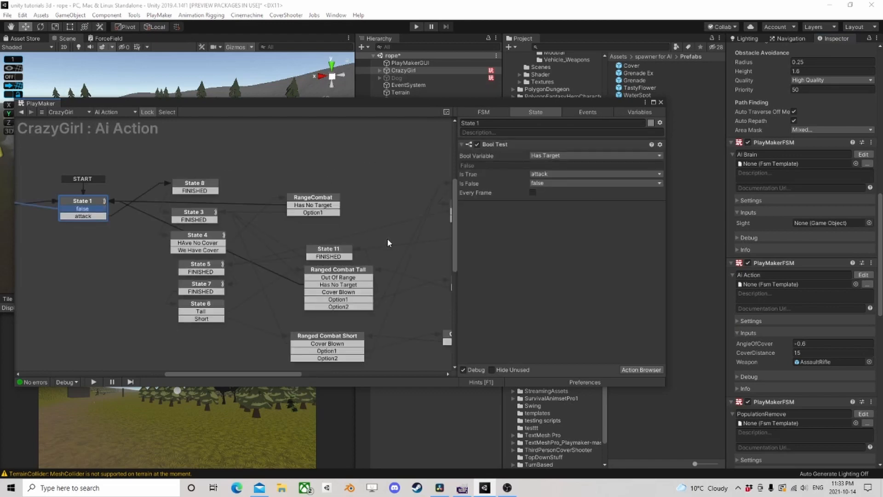
middle_drag(388, 239, 210, 189)
click(298, 231)
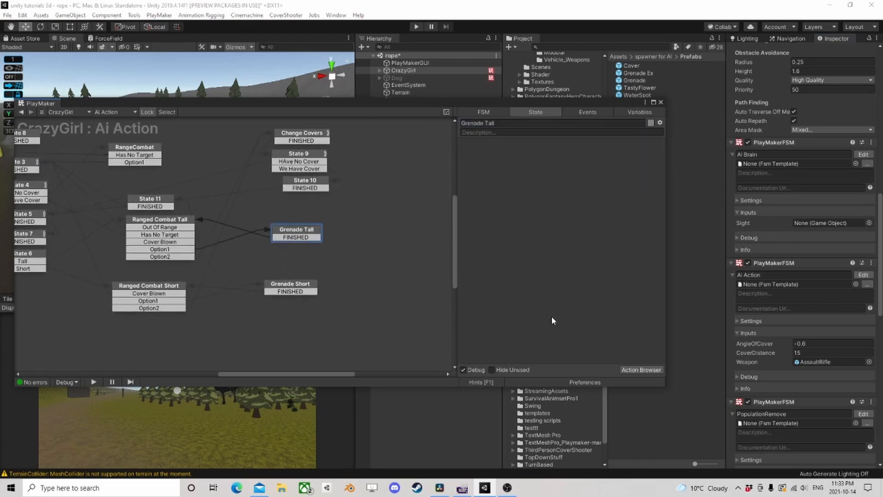
click(641, 370)
text(run)
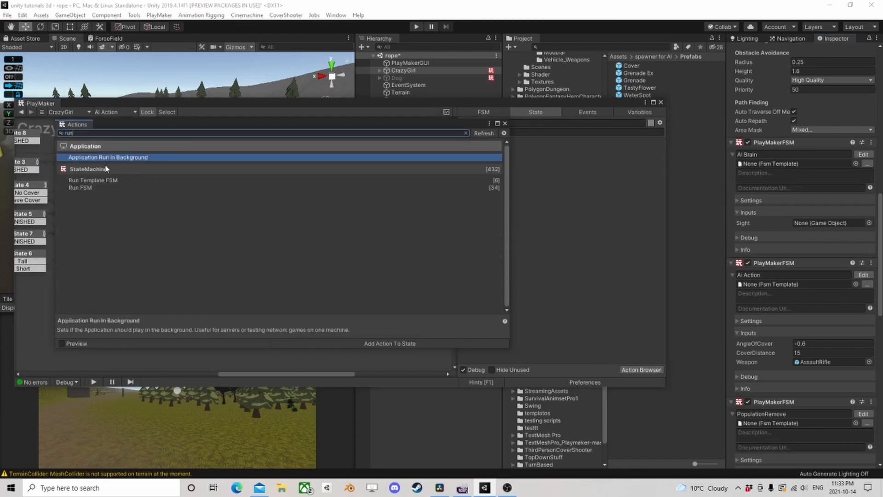
double_click(96, 183)
click(505, 124)
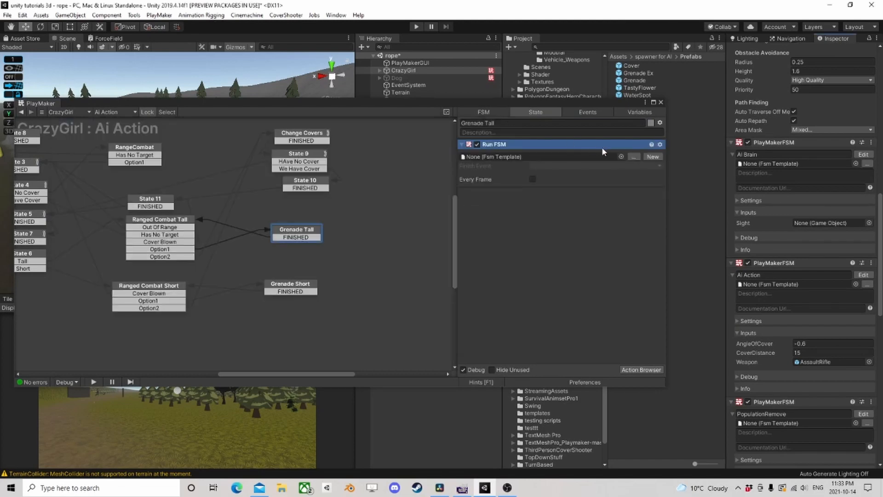
- Assign the ThrowGrenadeHigh template to the Run FSM action and set its Target input to the Target variable
click(621, 157)
text(thr)
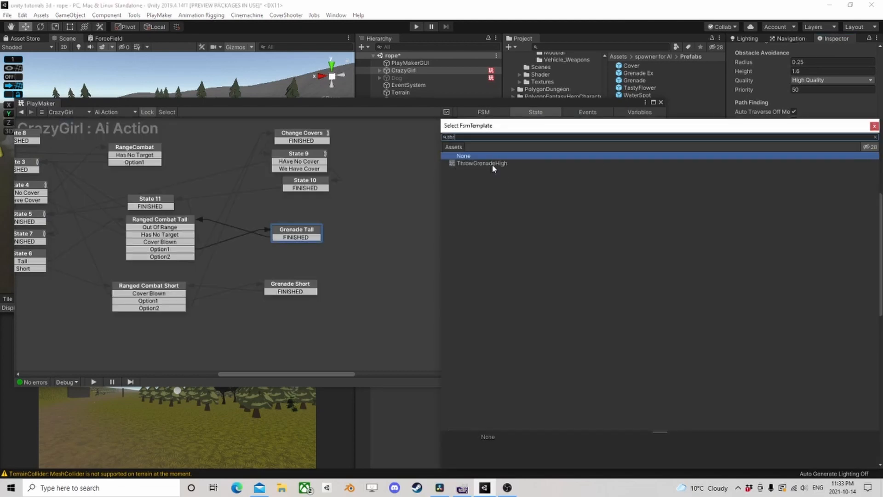
click(492, 164)
click(875, 127)
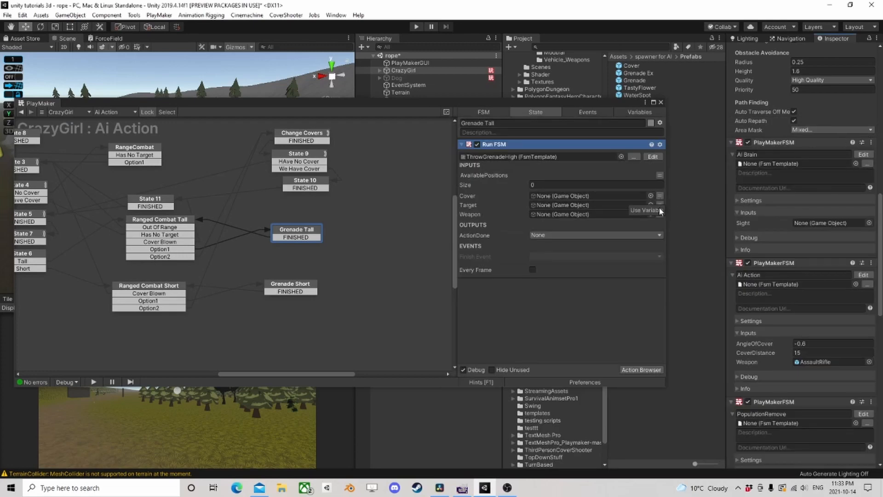
click(660, 205)
click(606, 205)
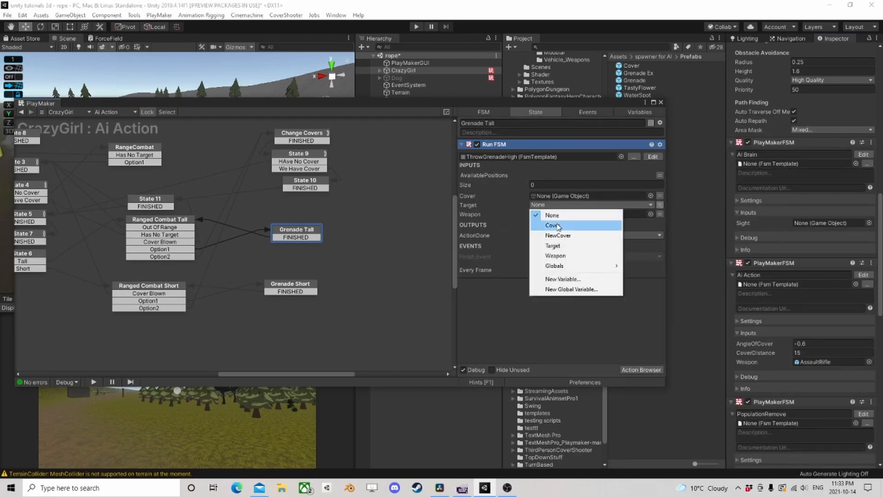
click(555, 248)
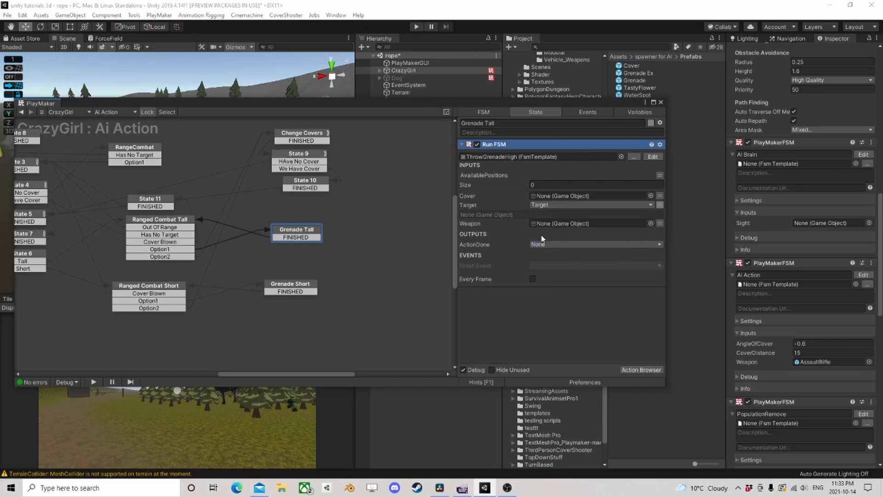
- Open the ThrowGrenadeHigh template for editing and delete its unused variables AttackRange, CurrentAmmo, Distance to Target, Has Target, Weapon and ActionDone
click(653, 157)
click(650, 113)
scroll(554, 192, up, 1)
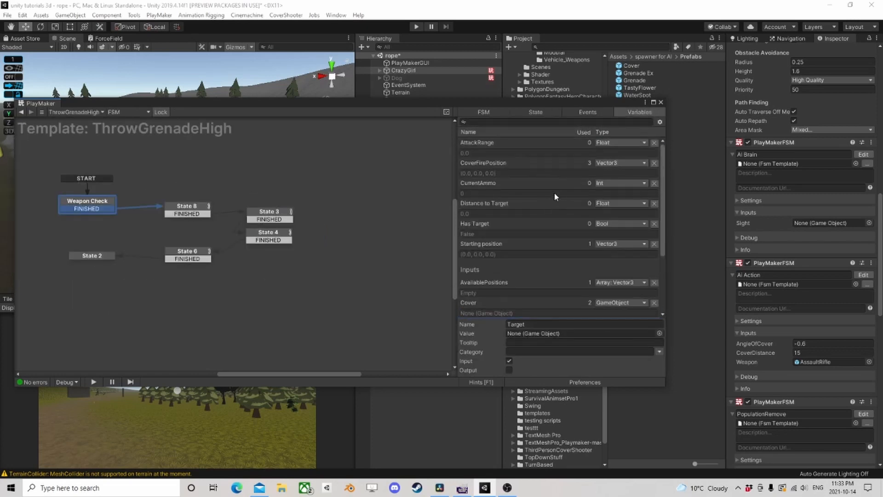
click(656, 143)
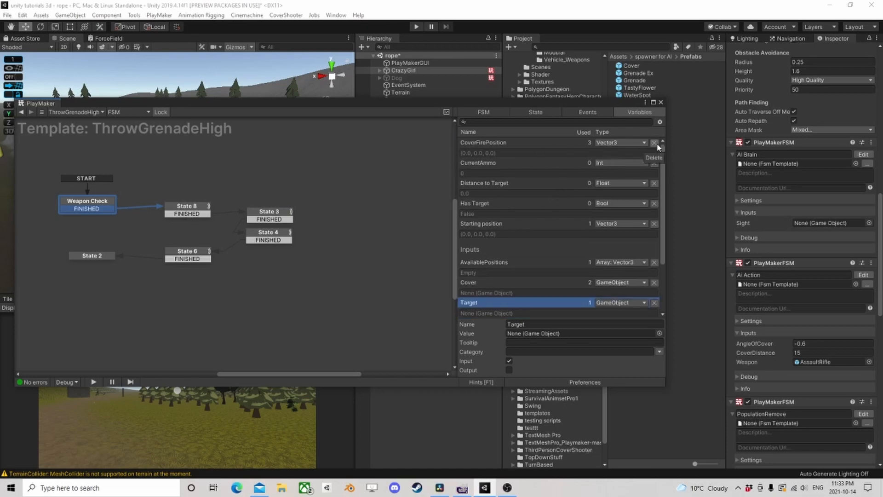
click(654, 164)
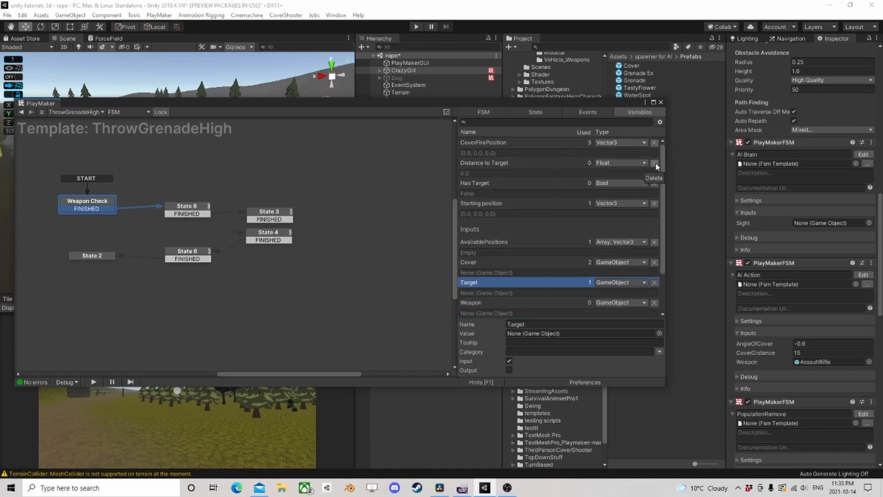
click(655, 164)
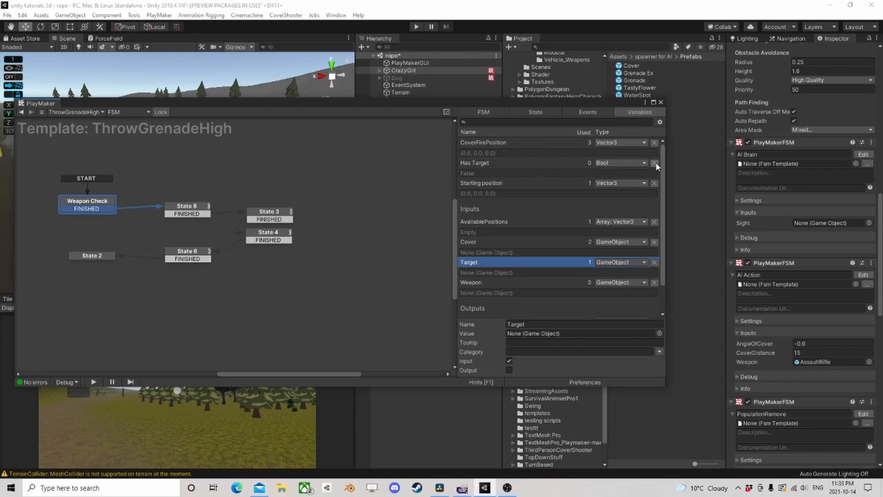
click(655, 163)
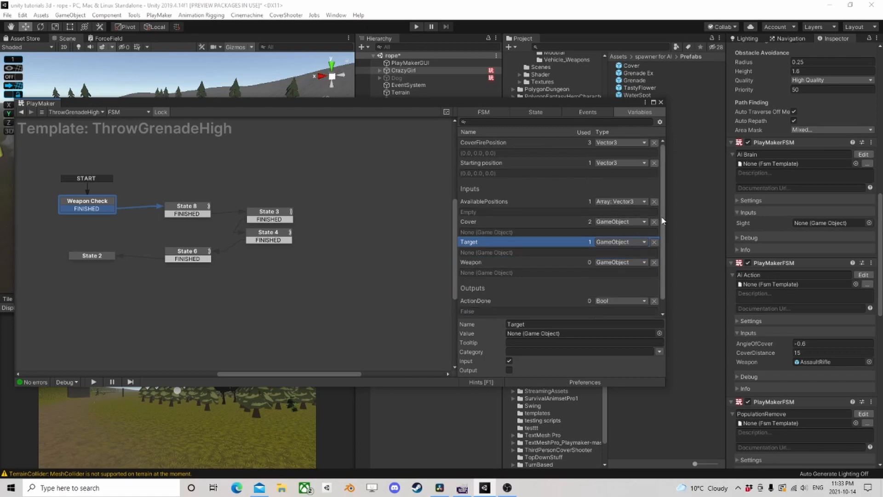
click(654, 263)
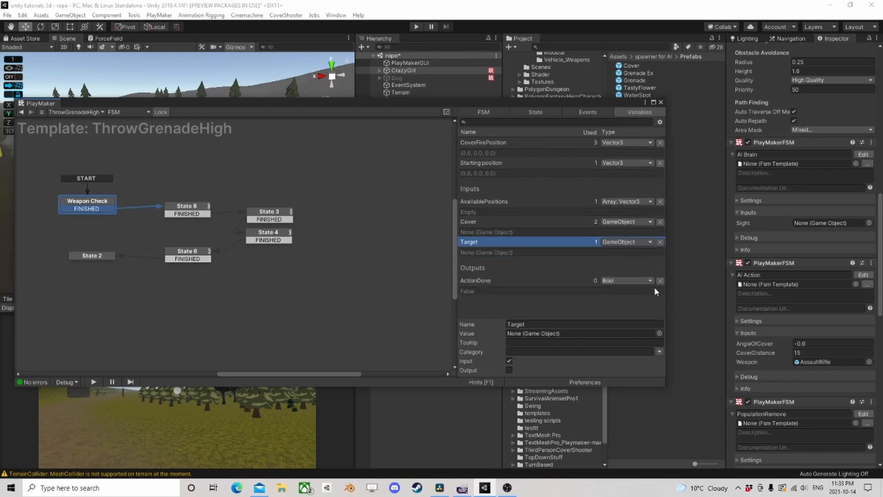
- Delete the template's unused events InRange, Loaded, Move Back, Out of Range, false and not loaded
click(587, 113)
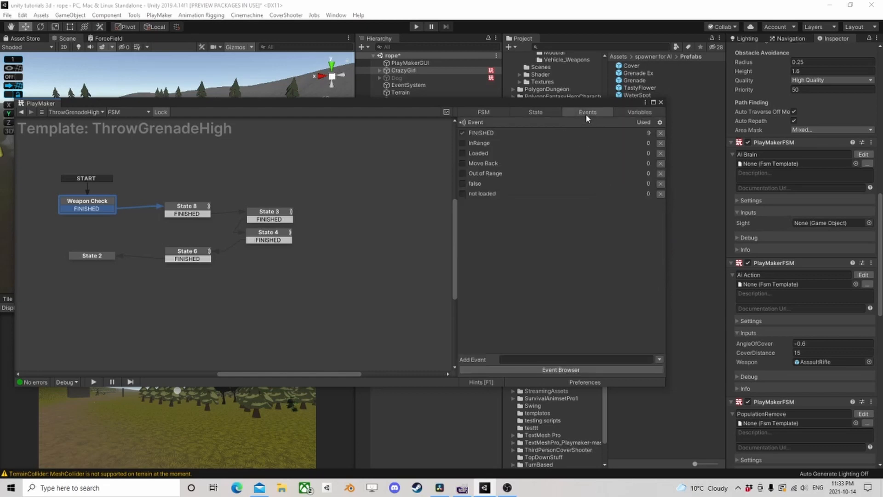
click(661, 143)
click(660, 143)
click(661, 143)
click(661, 143)
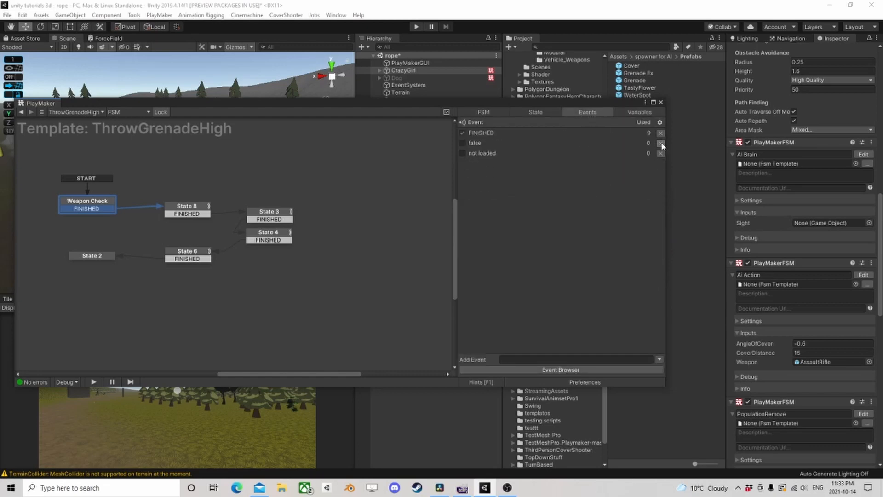
click(661, 144)
click(661, 143)
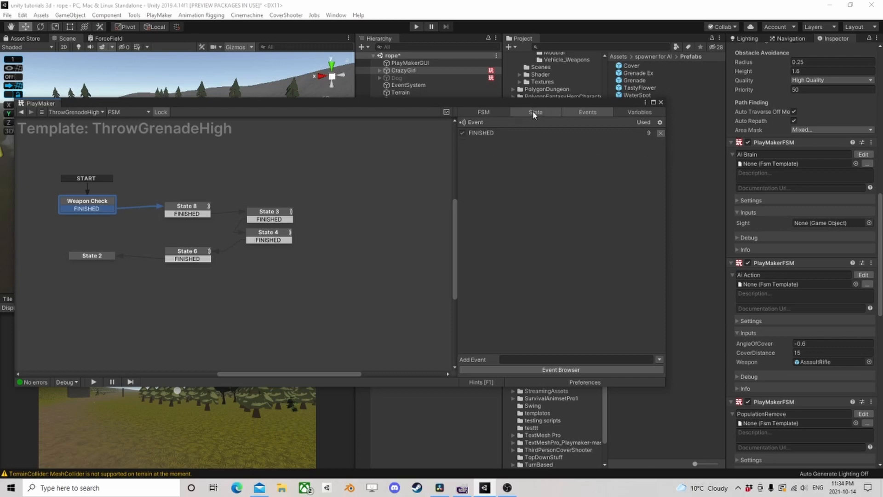
- Return to the Ai Action FSM and set the Run FSM action's Cover input to Cover and its AvailablePositions input to AvailableOpenings
click(536, 112)
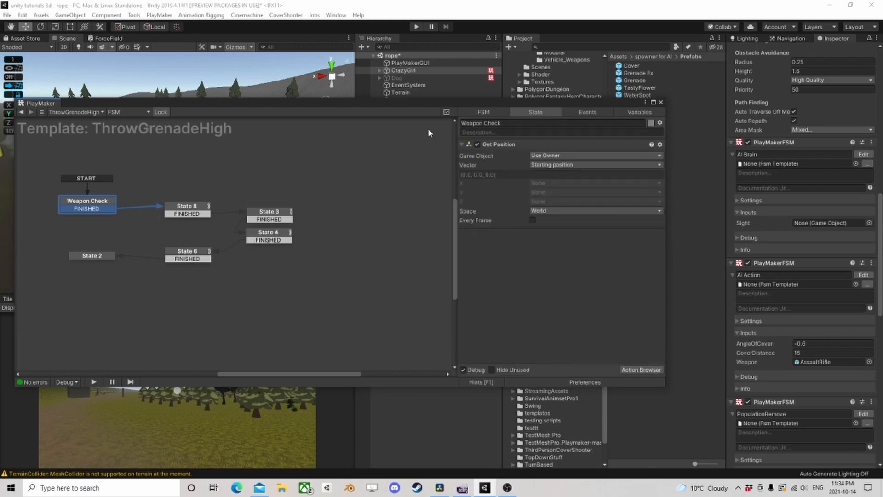
click(21, 112)
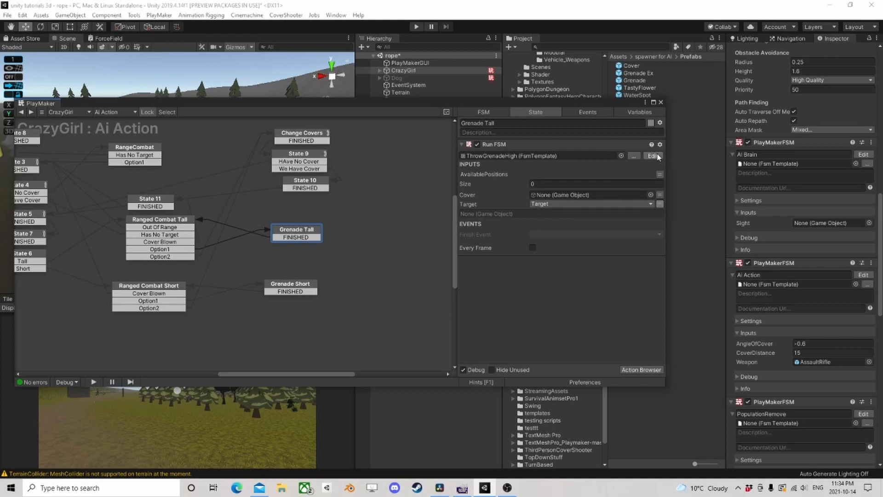
click(660, 195)
click(619, 195)
click(553, 215)
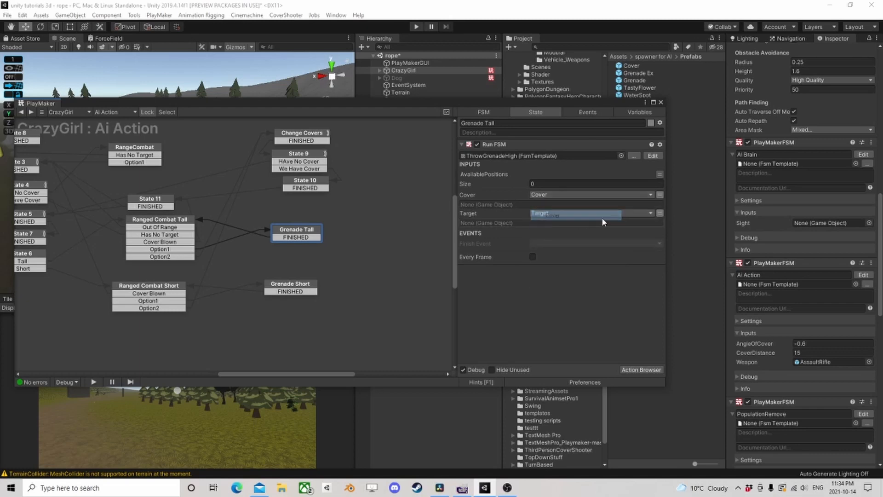
click(660, 174)
click(578, 174)
click(578, 175)
click(578, 174)
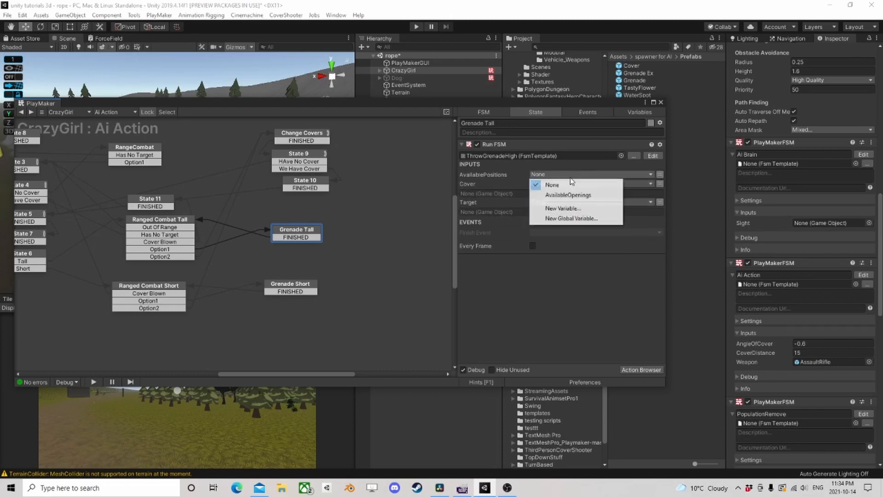
click(577, 206)
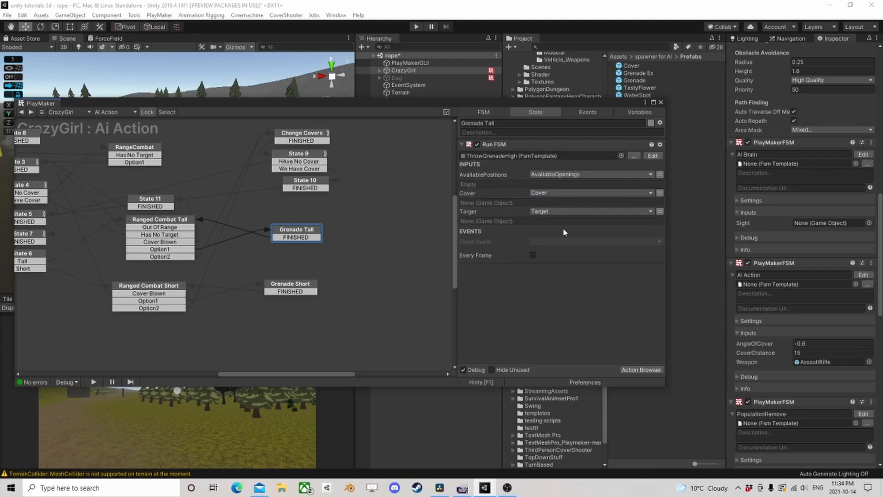
- Set the Run FSM action's Finish Event to FINISHED and move the Grenade Tall state slightly up and to the right
click(547, 243)
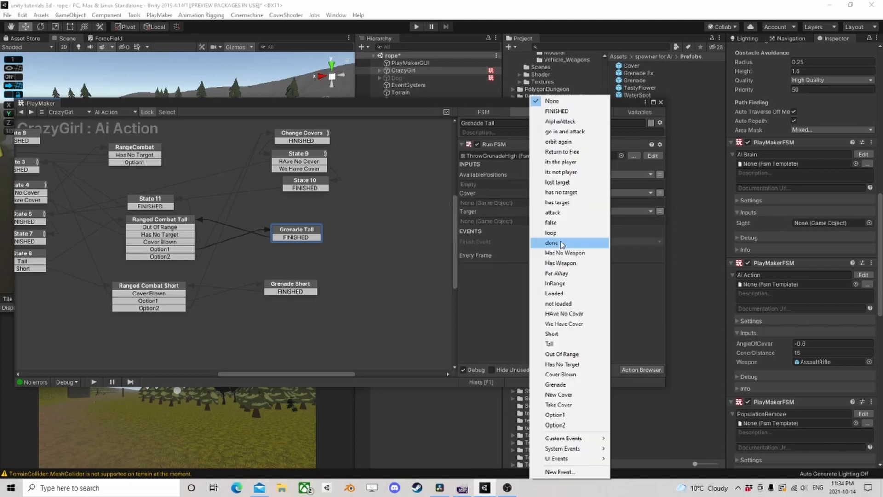
click(565, 113)
drag(288, 231, 300, 228)
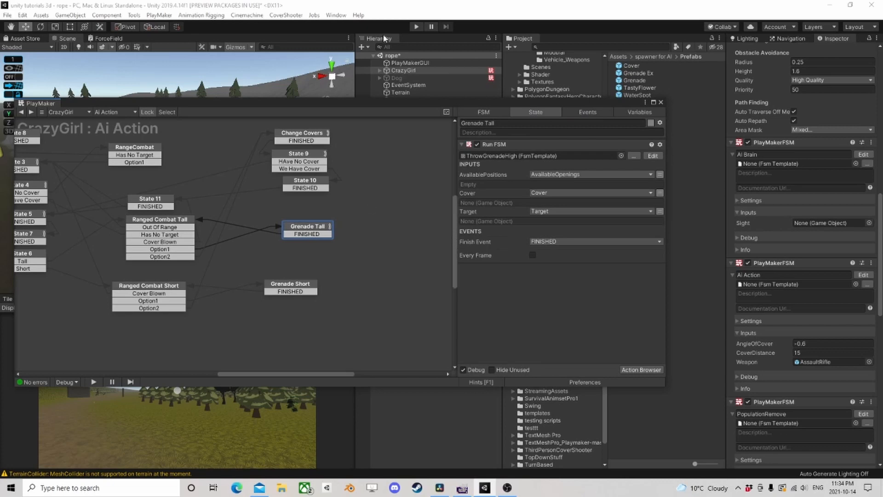
- Start play mode to test CrazyGirl's grenade throw from tall cover
click(417, 28)
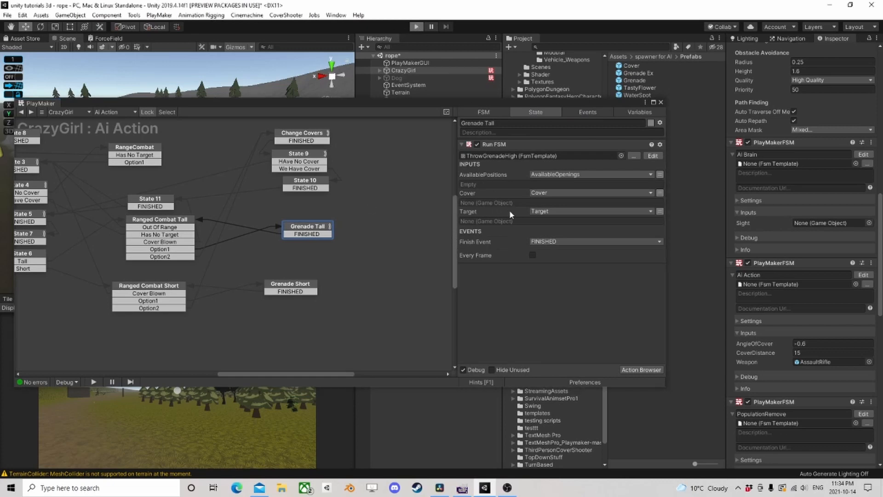
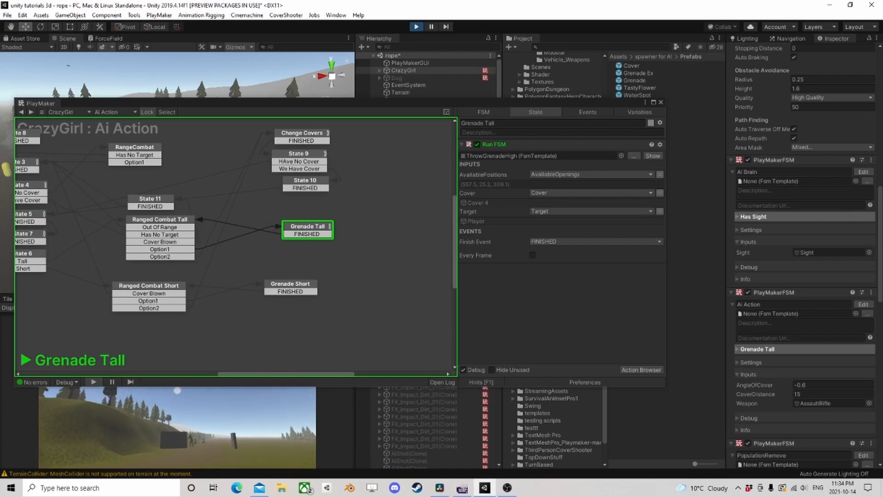
- Stop play mode and open the state under the Throw event in CrazyGirl's Effects FSM
click(416, 26)
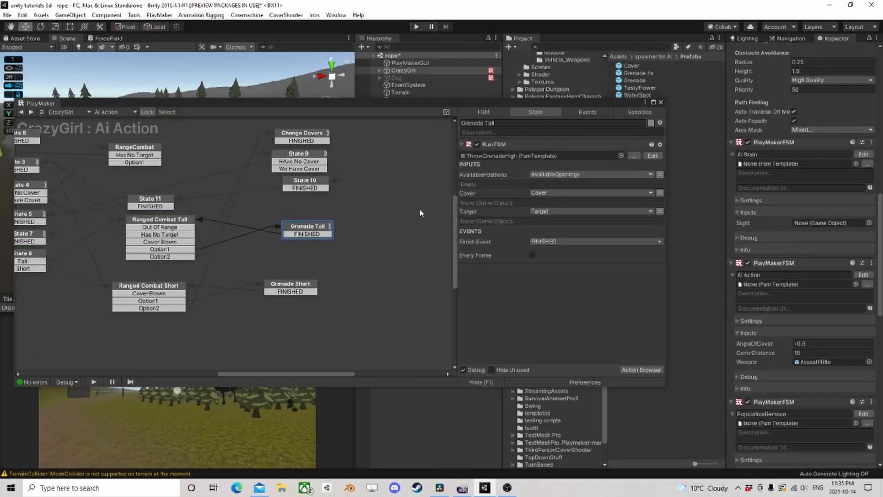
click(662, 103)
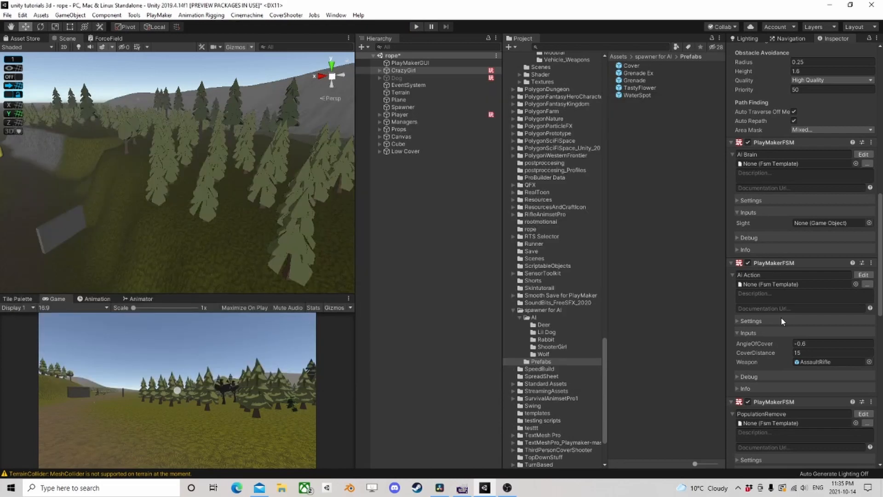
scroll(788, 319, down, 10)
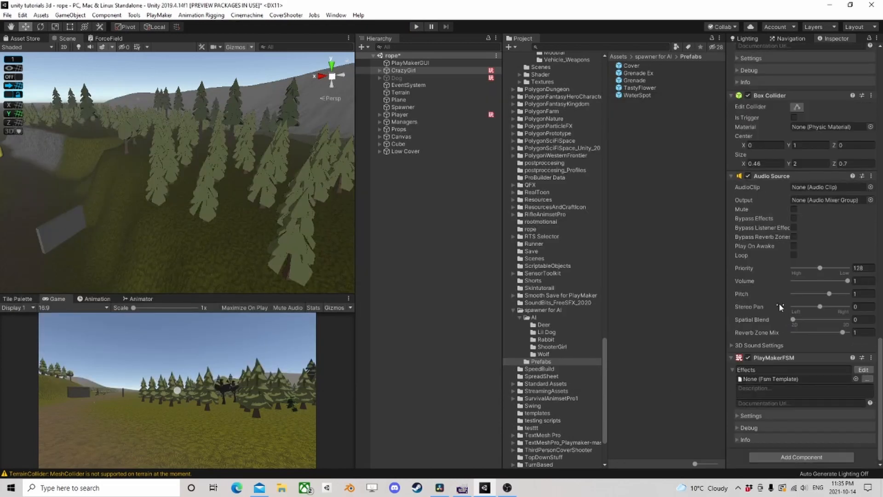
click(864, 370)
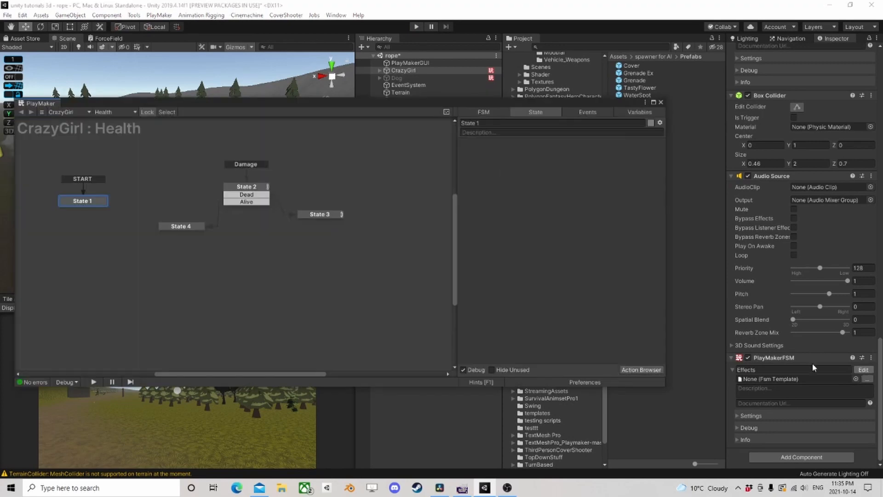
click(208, 201)
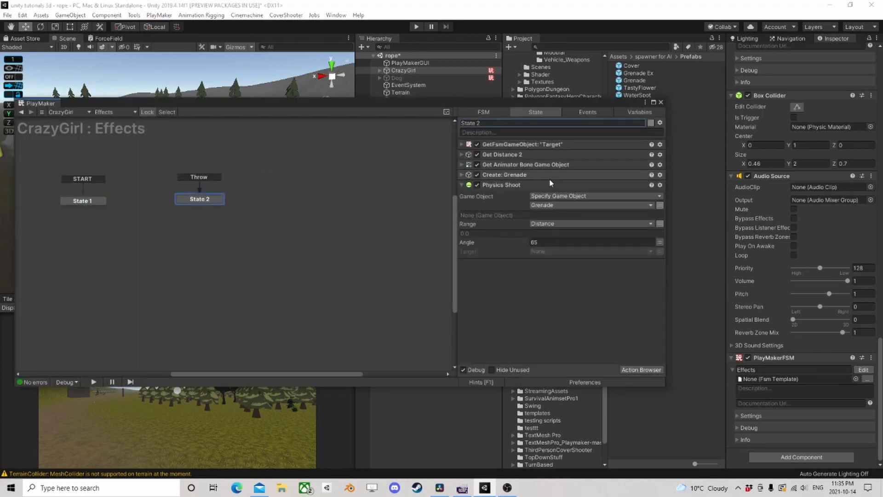
- Add a Look At action to State 2, placed between the Create: Grenade and Physics Shoot actions
click(506, 185)
click(520, 177)
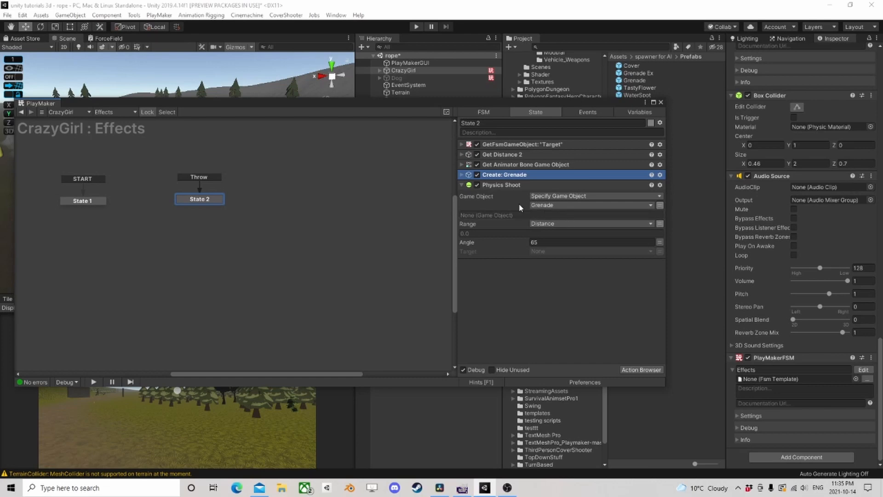
click(644, 370)
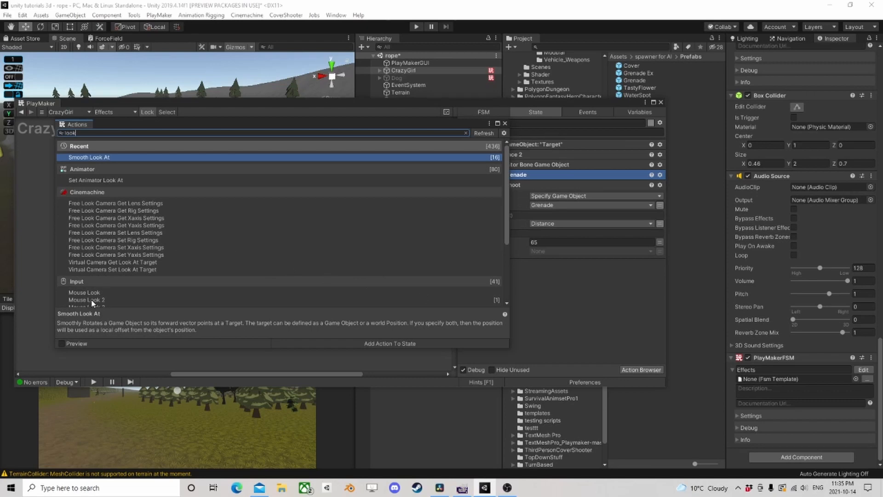
text(at)
double_click(88, 286)
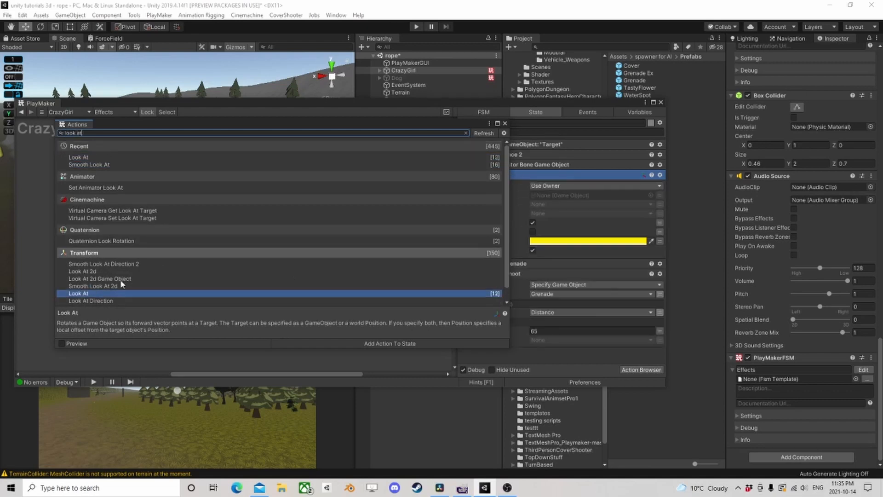
click(506, 123)
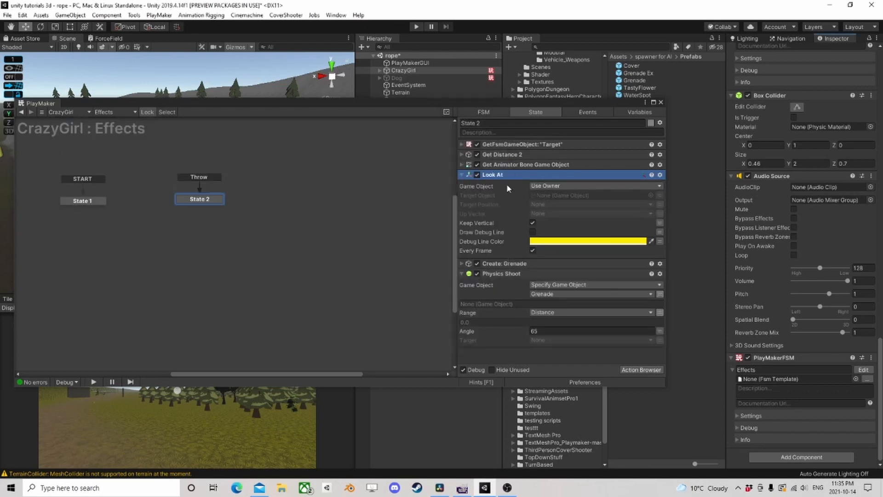
drag(492, 175, 515, 270)
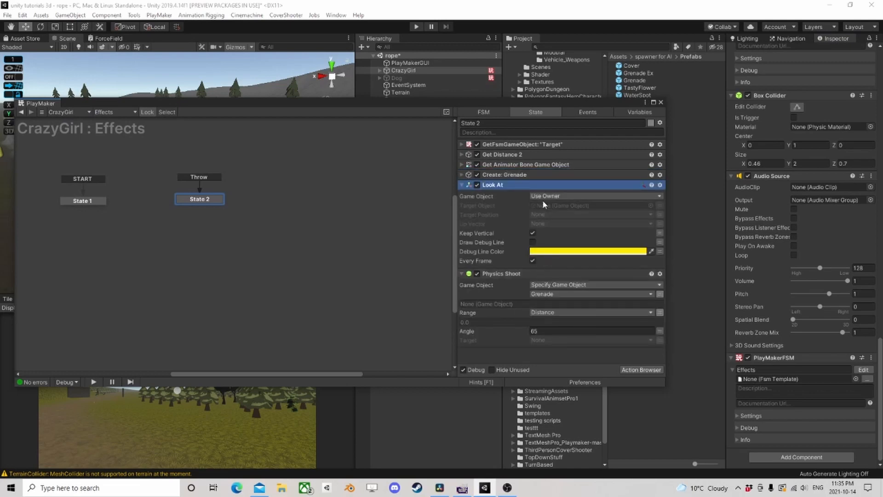
- Make the Look At action turn the specified Grenade game object toward the Target variable, with Every Frame off
click(548, 197)
click(567, 216)
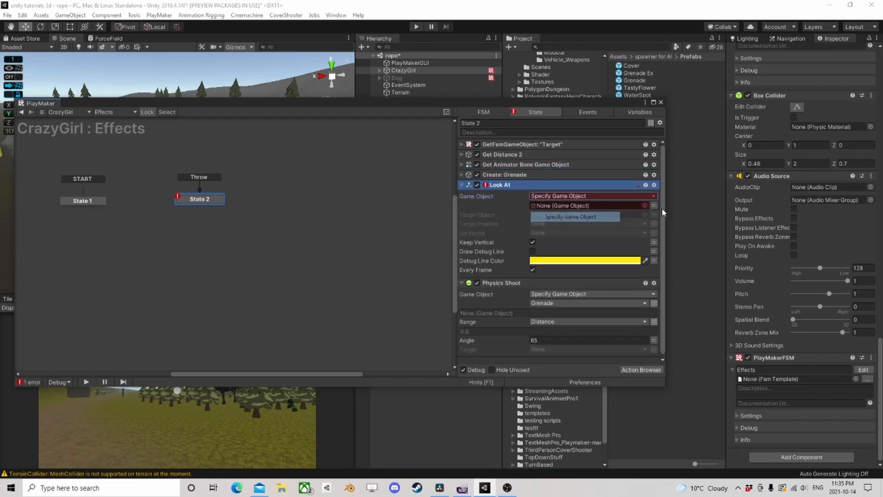
click(620, 204)
click(556, 226)
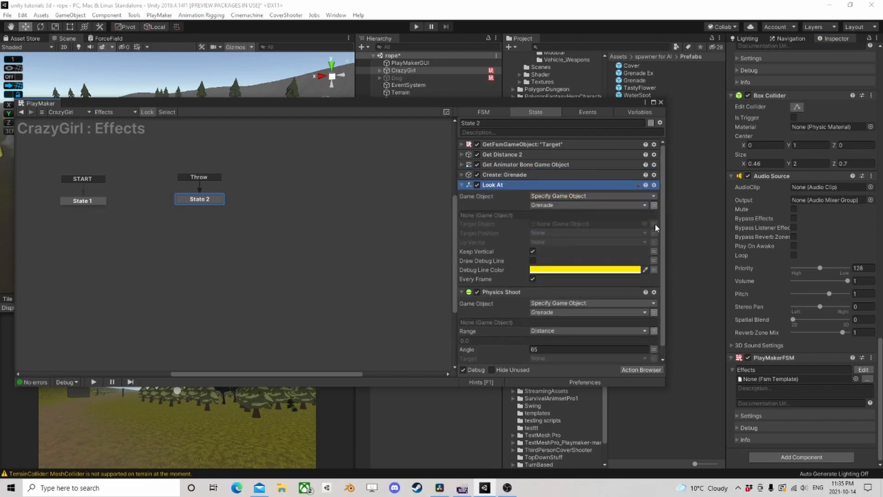
click(612, 224)
click(555, 264)
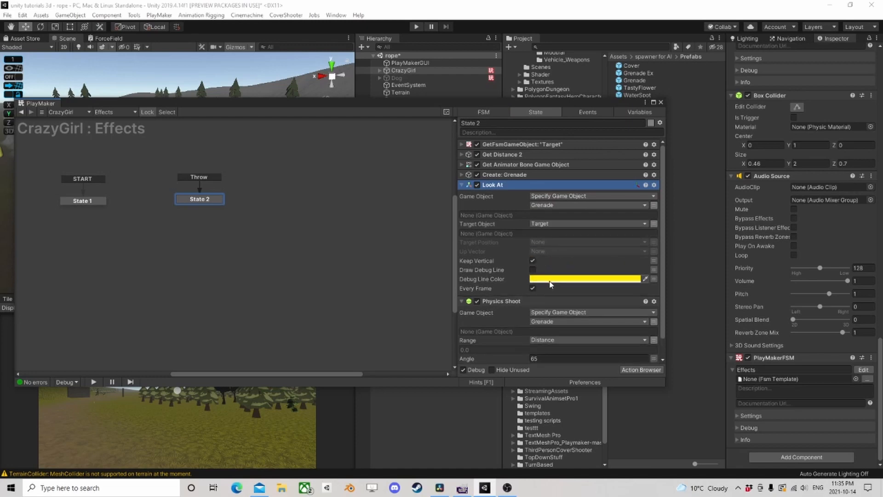
- Test the grenade throw in play mode and stop the game
click(419, 30)
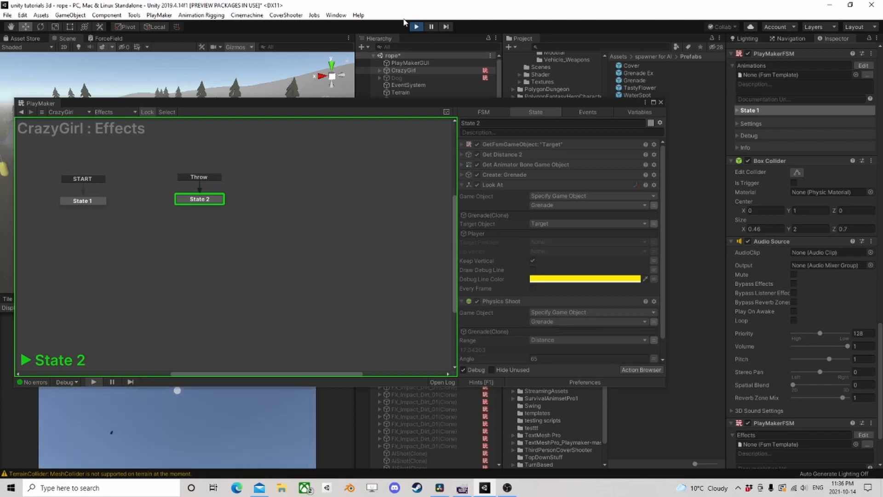
click(416, 26)
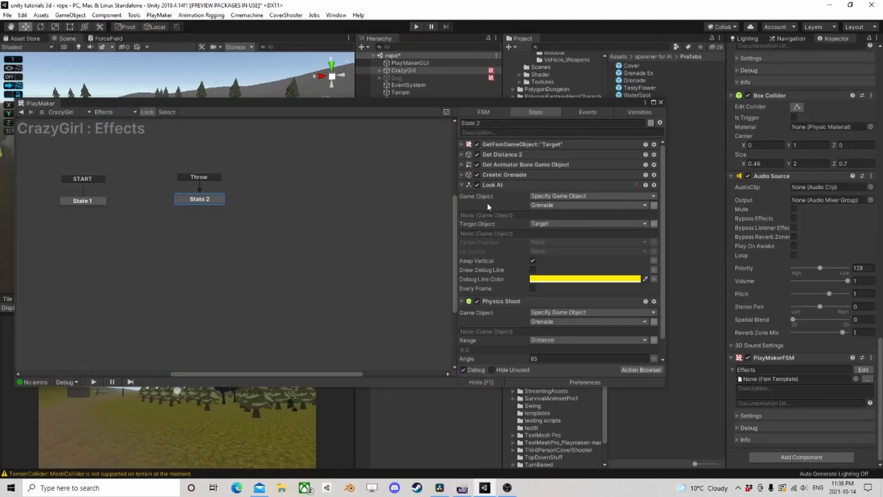
- Set the Physics Shoot action's Angle to 30 and close the FSM editor
click(506, 184)
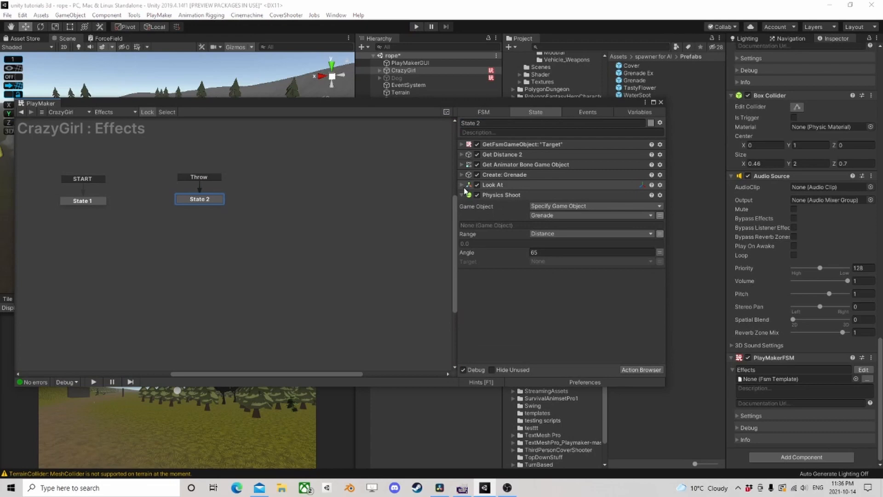
click(541, 252)
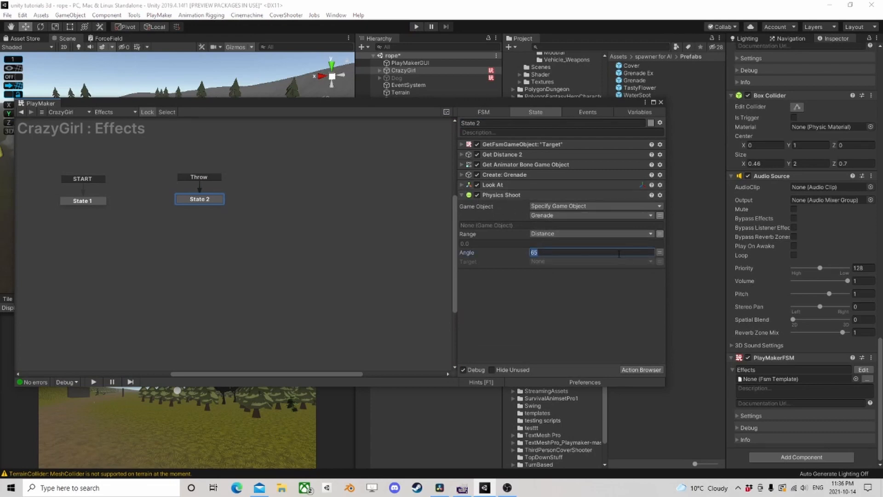
text(25)
key(BackSpace)
key(BackSpace)
text(30)
click(661, 103)
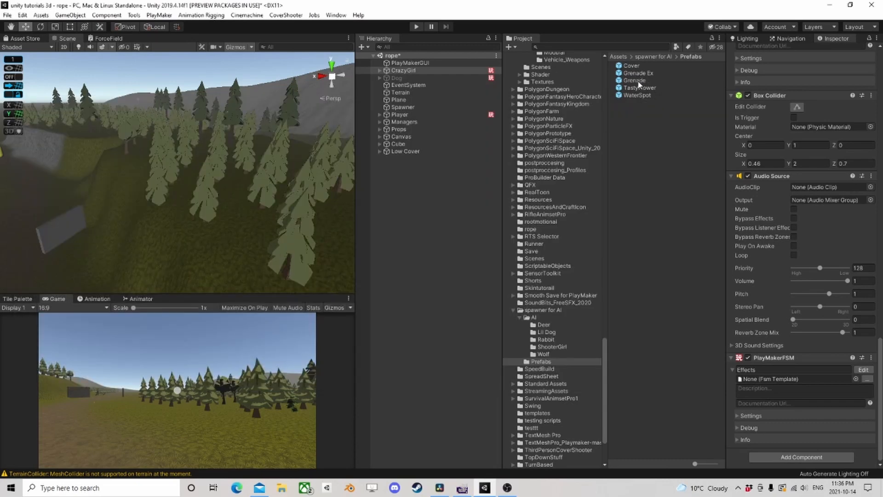
- Set the Wait time in the Grenade prefab's FSM to 5, save the prefab and return to the scene
click(637, 81)
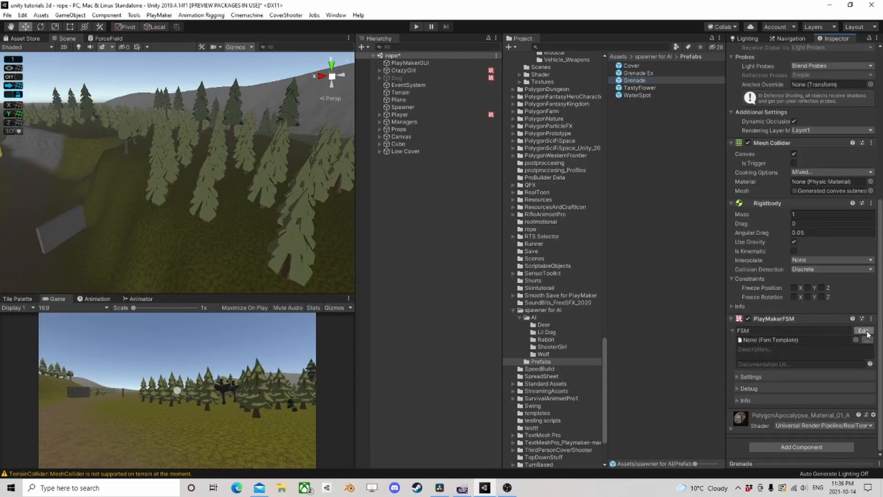
click(863, 331)
click(549, 157)
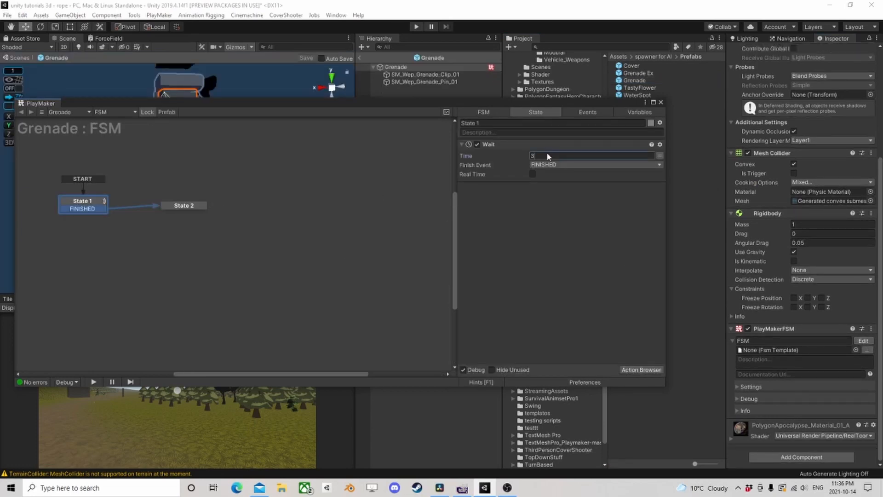
text(5)
click(659, 101)
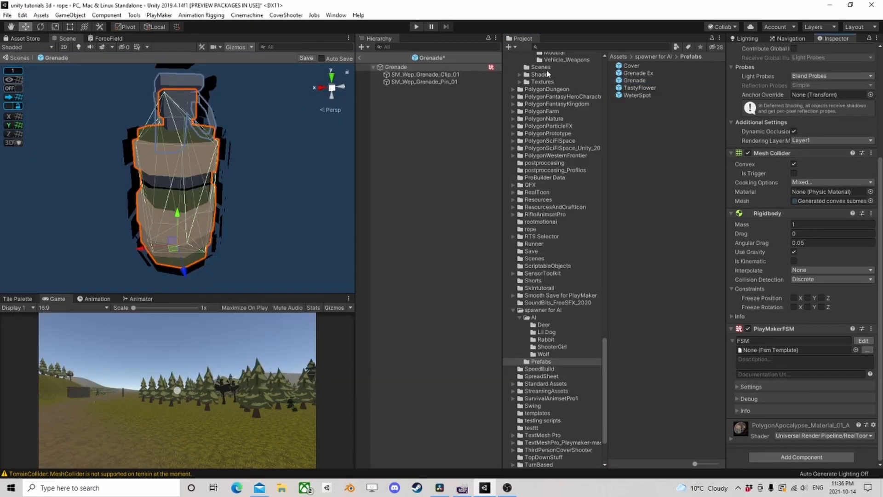
click(307, 58)
click(374, 67)
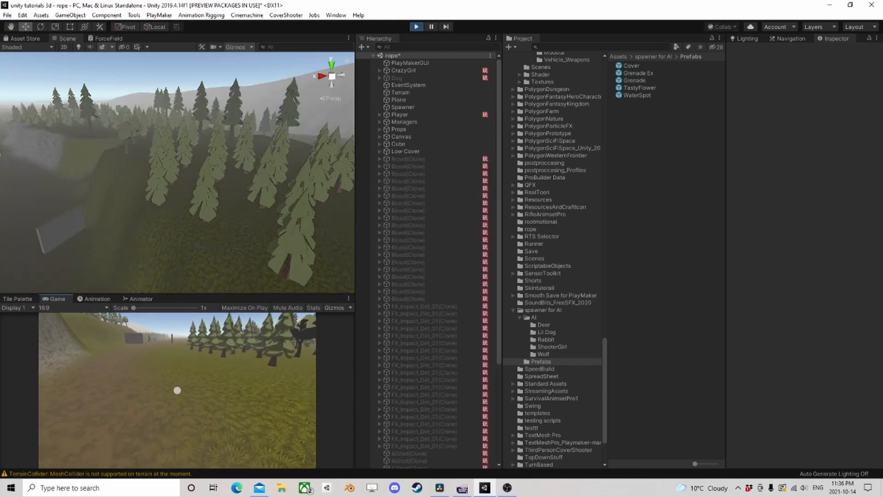
- Play-test CrazyGirl's throw from tall cover, watch where the grenades land around the player in the Scene view, and stop the game
key(w)
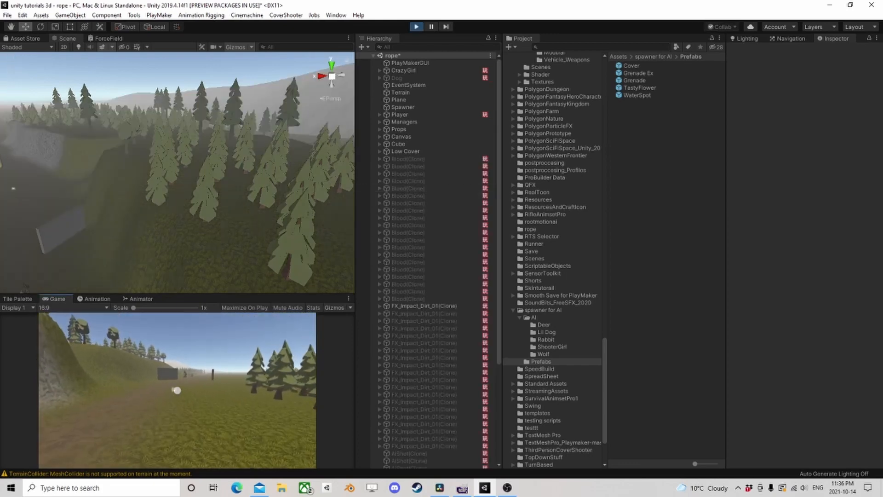
key(w)
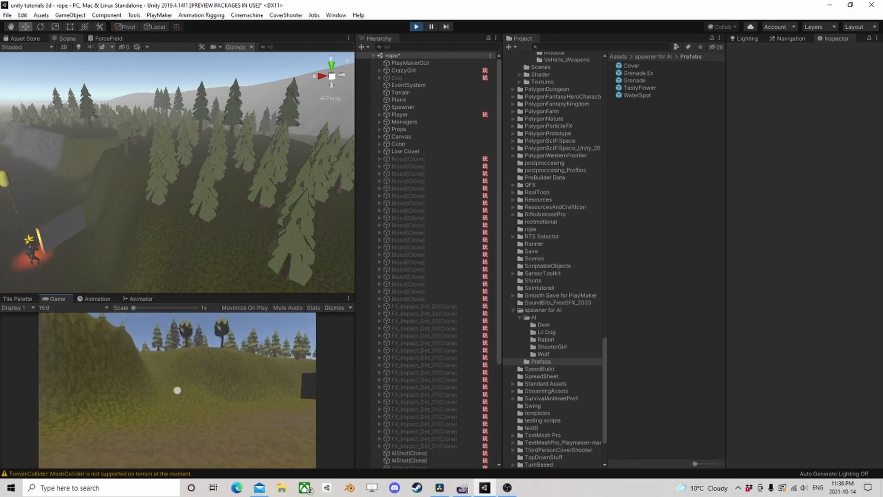
key(Escape)
right_drag(154, 223, 112, 218)
scroll(112, 220, up, 5)
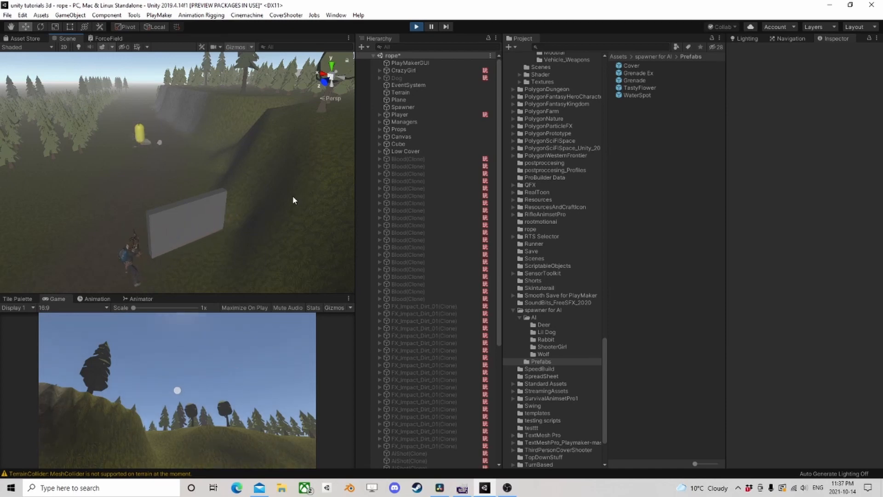
middle_drag(101, 145, 170, 185)
scroll(167, 183, up, 5)
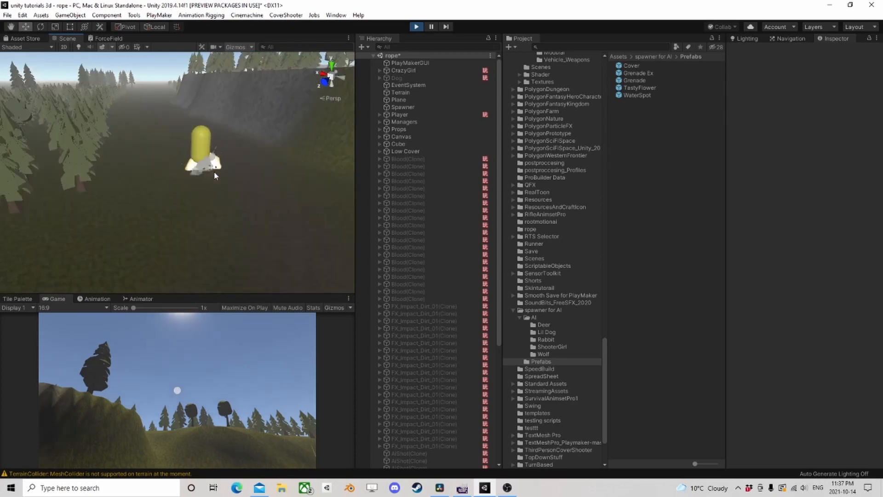
click(416, 26)
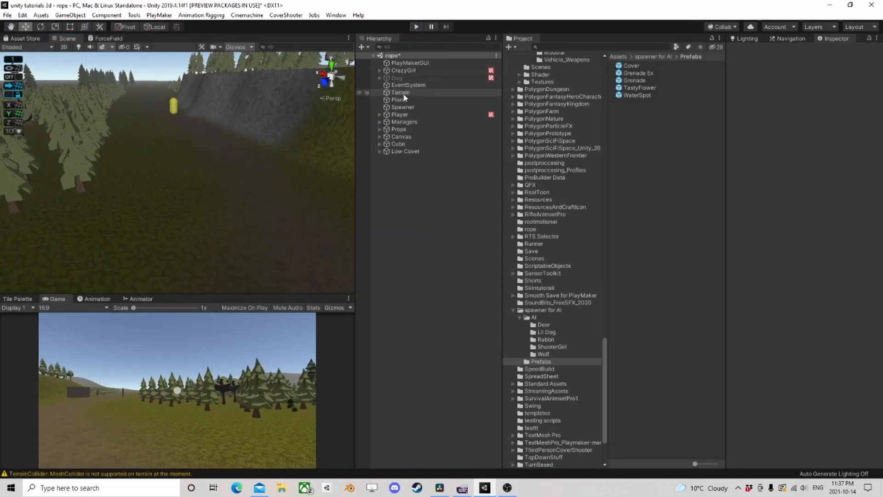
- Save the scene and open CrazyGirl's Ai Action FSM for editing
click(405, 70)
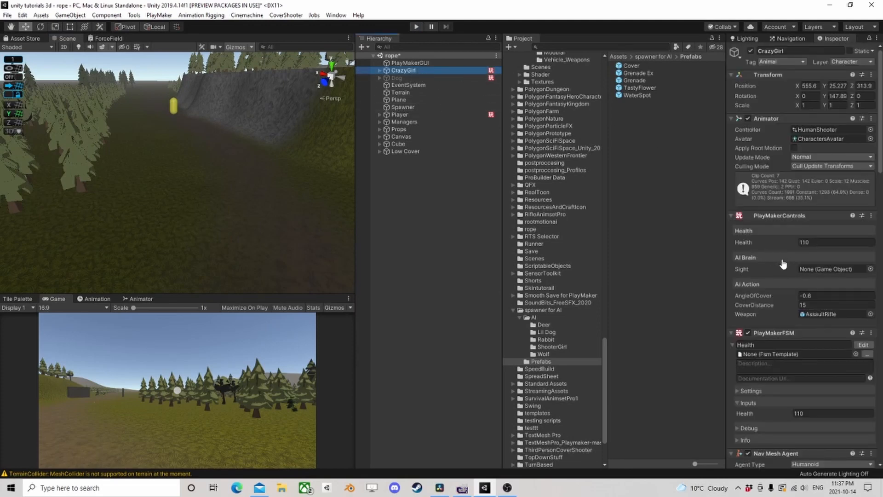
scroll(784, 263, down, 10)
scroll(801, 261, down, 2)
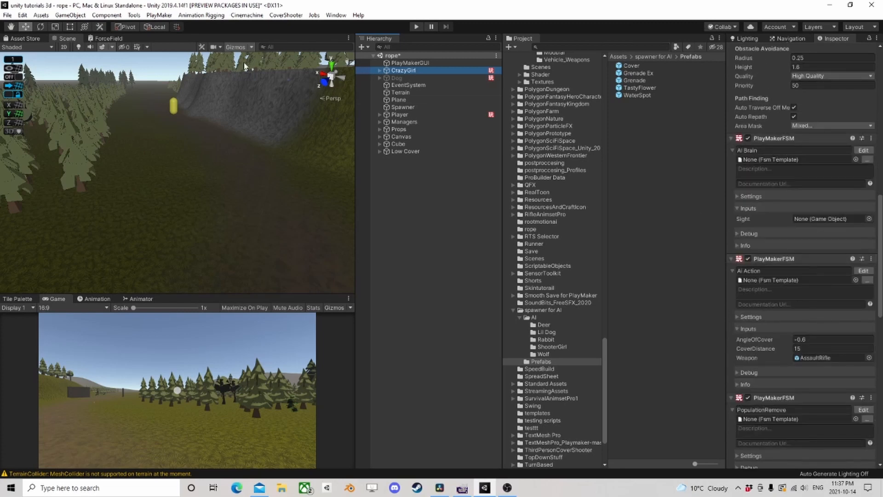
click(7, 15)
click(22, 63)
click(864, 271)
click(864, 271)
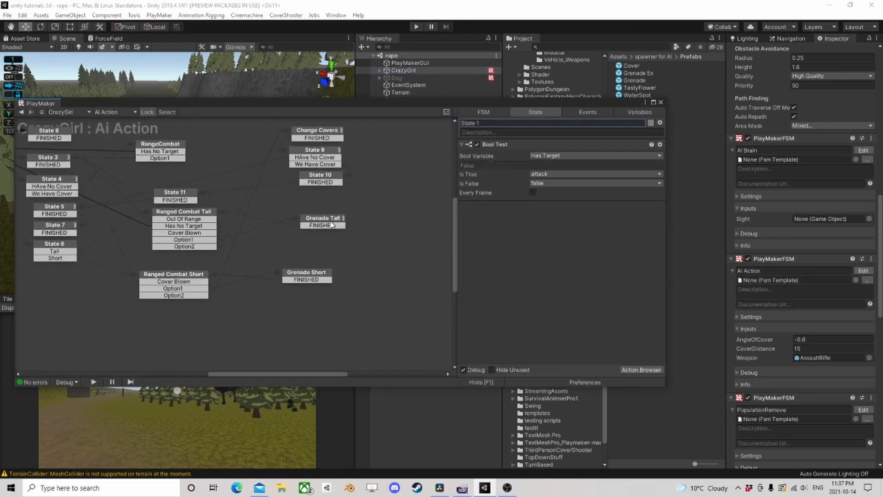
- Review the combat and cover states of the Ai Action FSM, nudging Grenade Tall slightly up and Ranged Combat Short slightly right
click(324, 221)
click(186, 212)
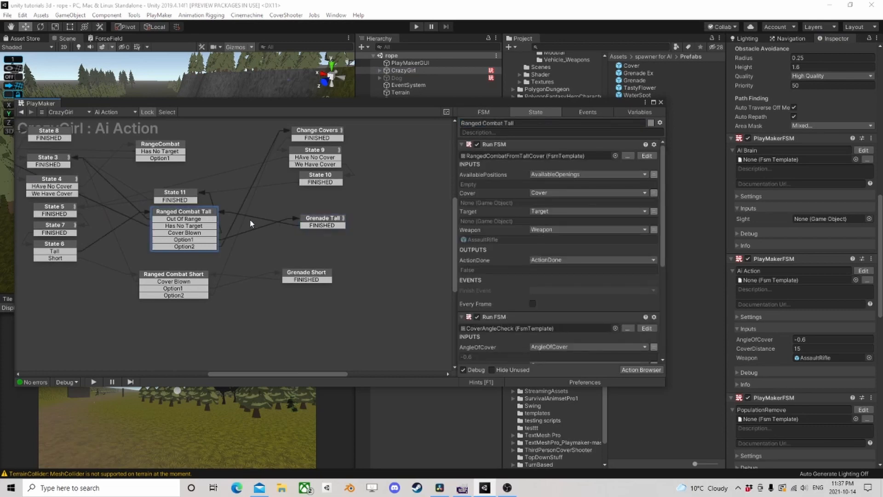
click(324, 133)
click(163, 151)
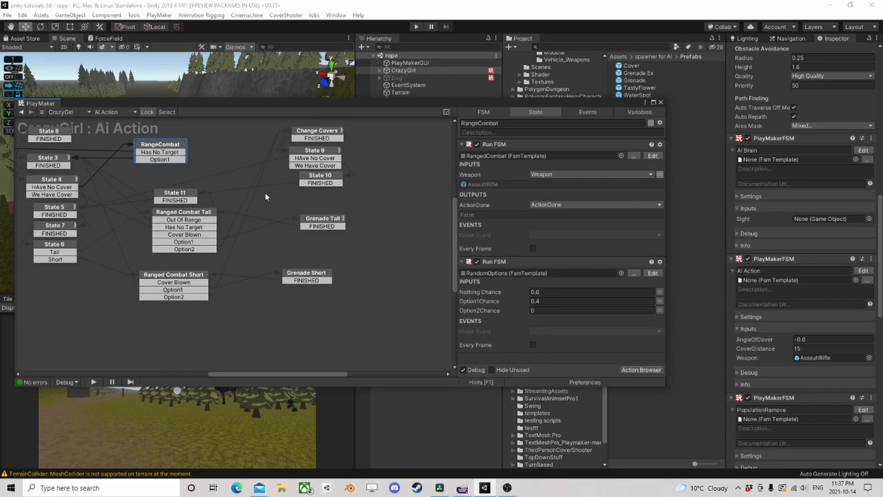
mouse_move(200, 217)
middle_down()
mouse_move(270, 212)
mouse_move(217, 225)
mouse_move(199, 214)
middle_up()
drag(180, 197, 177, 196)
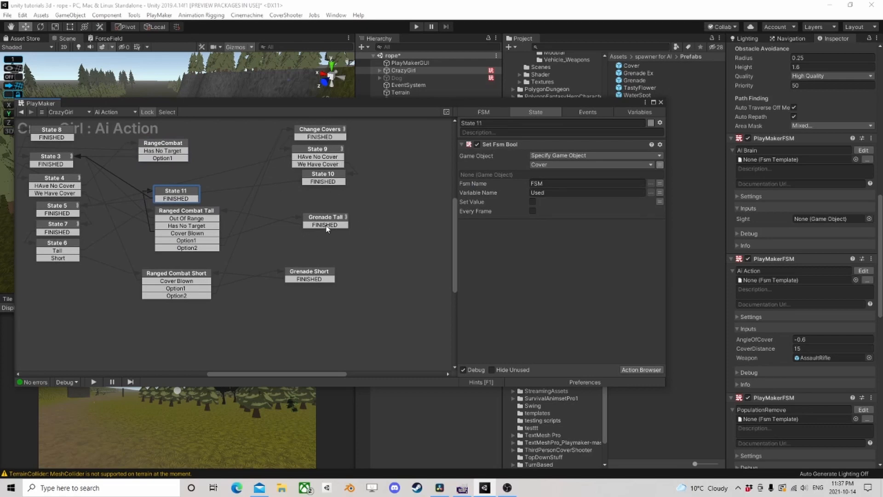
drag(323, 222, 327, 217)
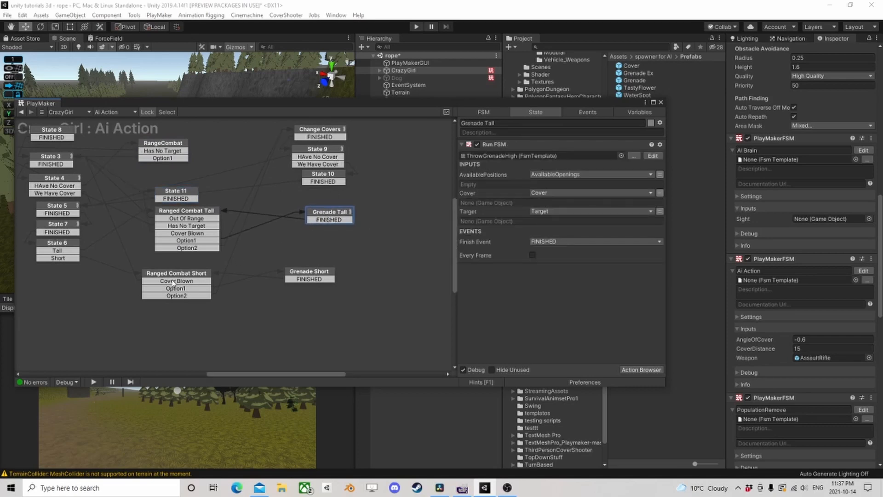
drag(171, 275, 188, 273)
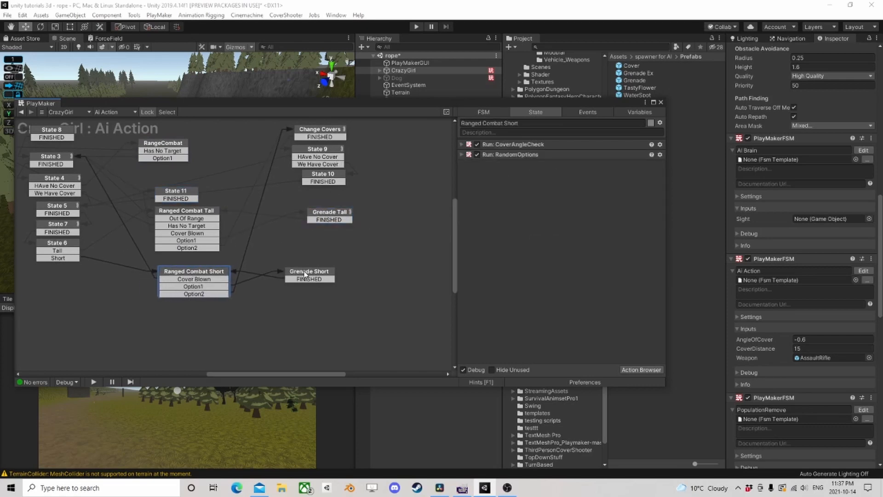
- Move the Grenade Short state slightly right and down, and open Ranged Combat Tall's RangedCombatFromTallCover template for editing
drag(306, 274, 332, 279)
click(192, 211)
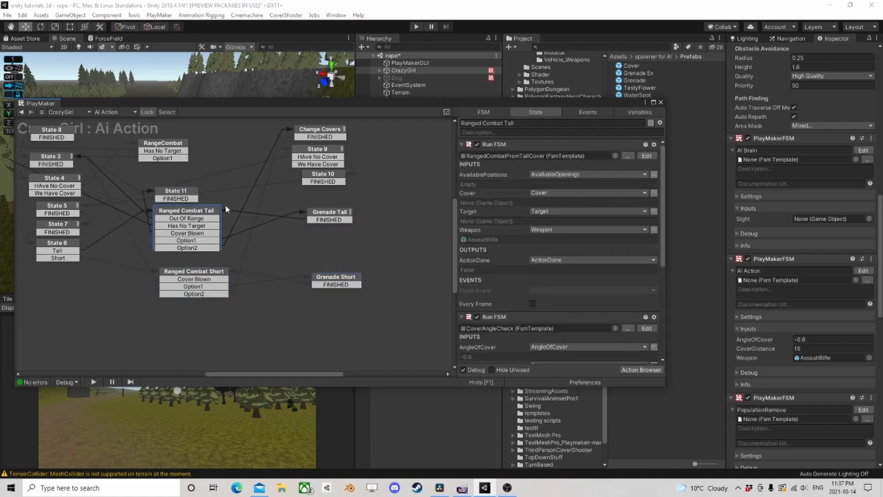
click(647, 155)
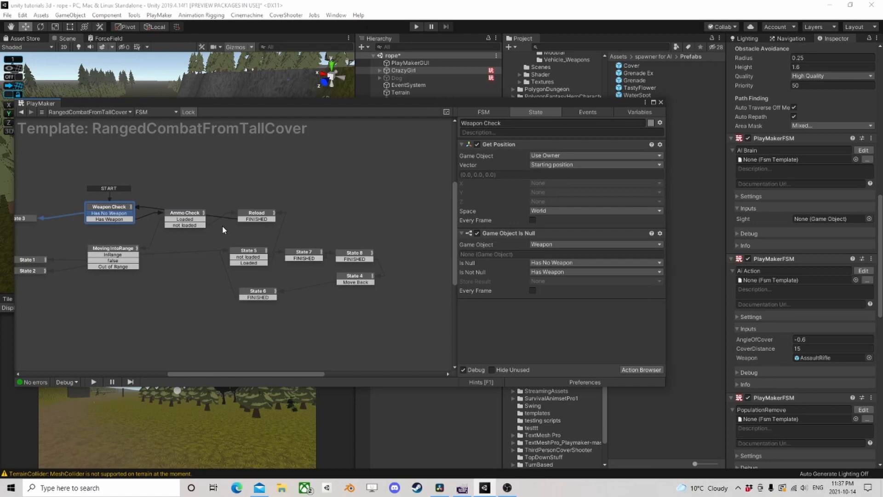
- Look through States 5, 7, 8 and 4 of the RangedCombatFromTallCover template and copy all of its states
click(249, 256)
click(306, 255)
click(355, 255)
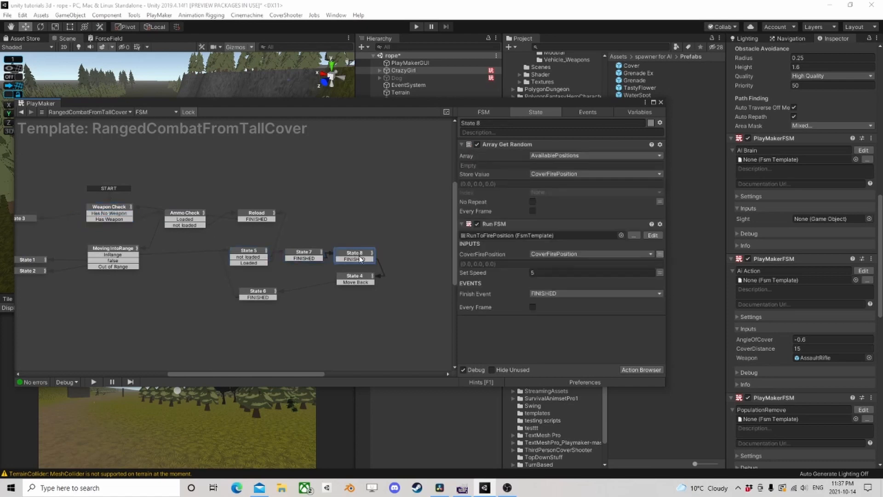
click(356, 279)
click(353, 257)
scroll(143, 240, down, 1)
drag(390, 341, 322, 232)
scroll(252, 218, down, 3)
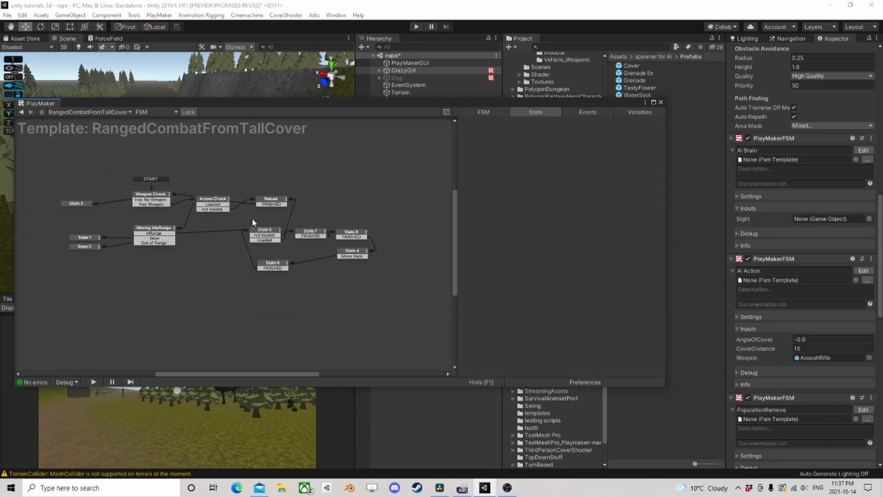
drag(387, 299, 58, 154)
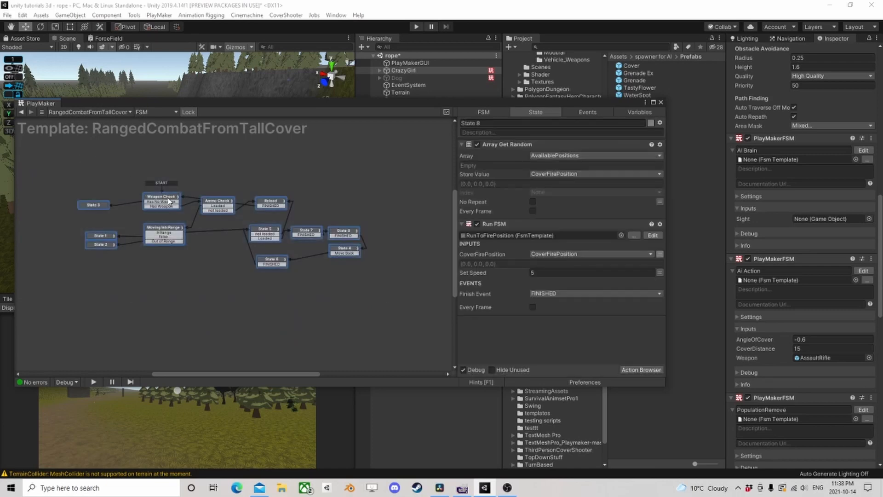
right_click(170, 200)
click(206, 249)
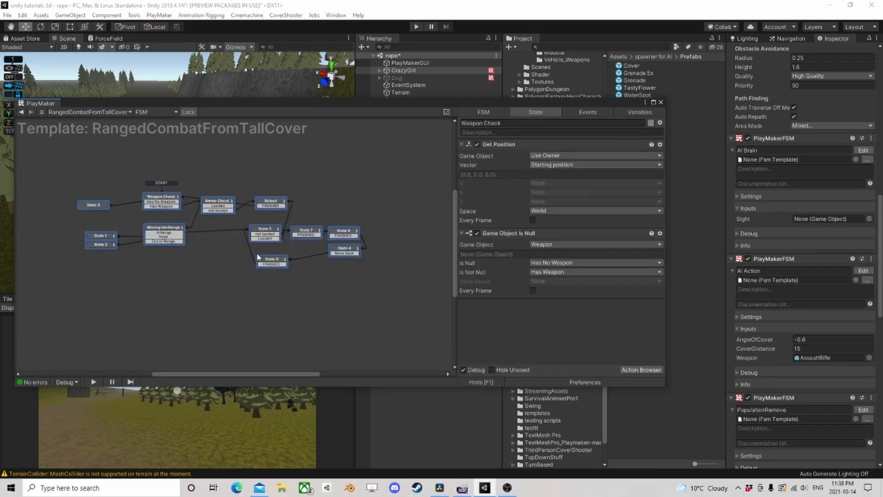
- Add a new PlayMakerFSM component to CrazyGirl, open it for editing and paste the copied states into it
scroll(785, 392, down, 10)
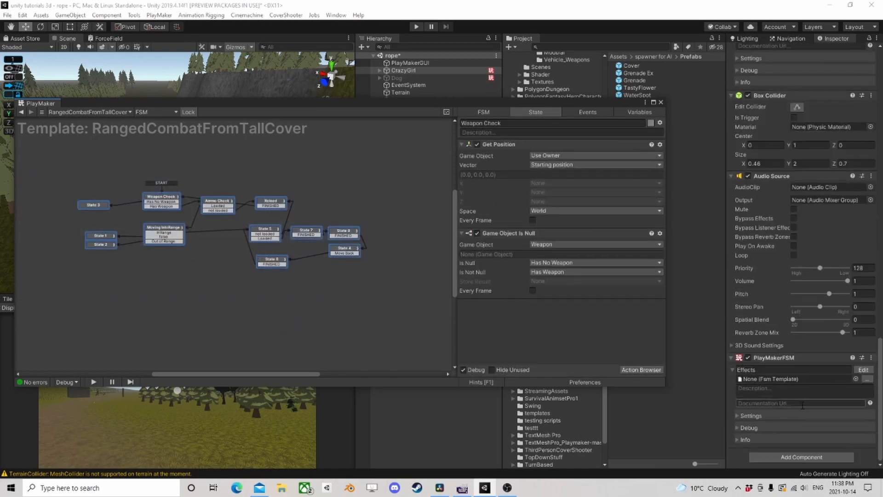
click(813, 460)
click(778, 378)
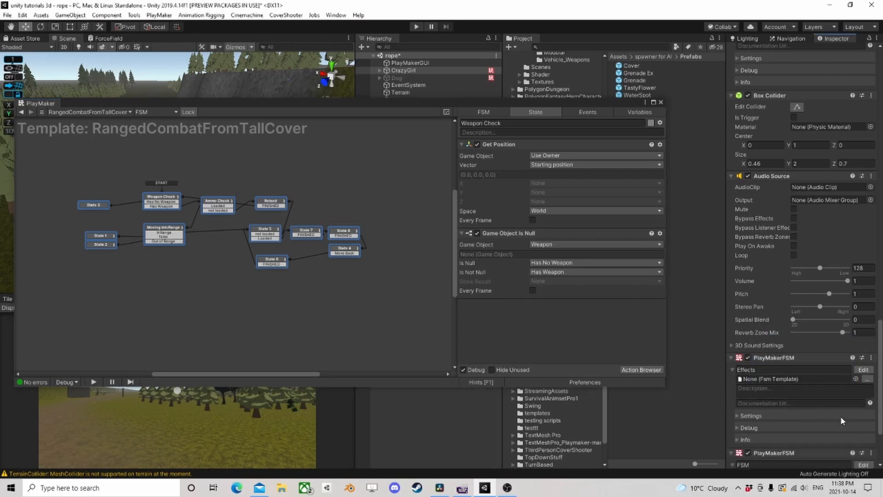
click(864, 465)
right_click(132, 230)
click(165, 243)
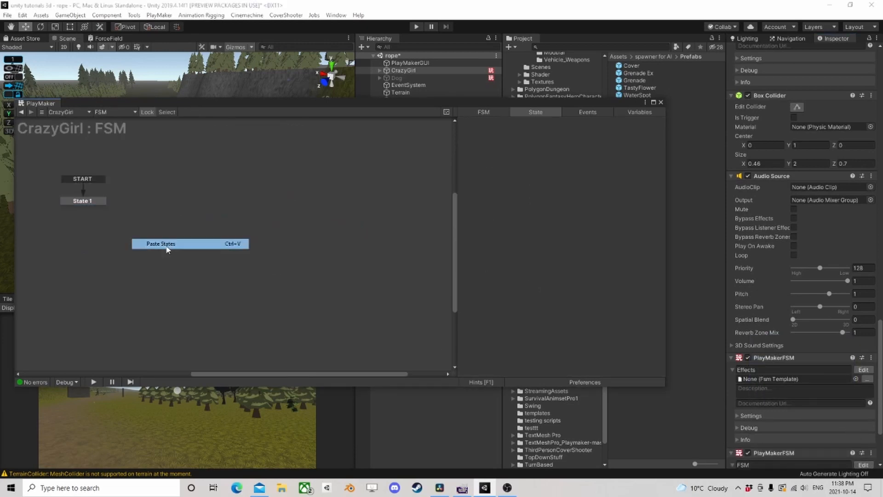
- Make Weapon Check the start state of CrazyGirl's new FSM and delete the leftover State 1
scroll(273, 251, down, 3)
middle_drag(270, 185, 200, 161)
scroll(208, 170, up, 3)
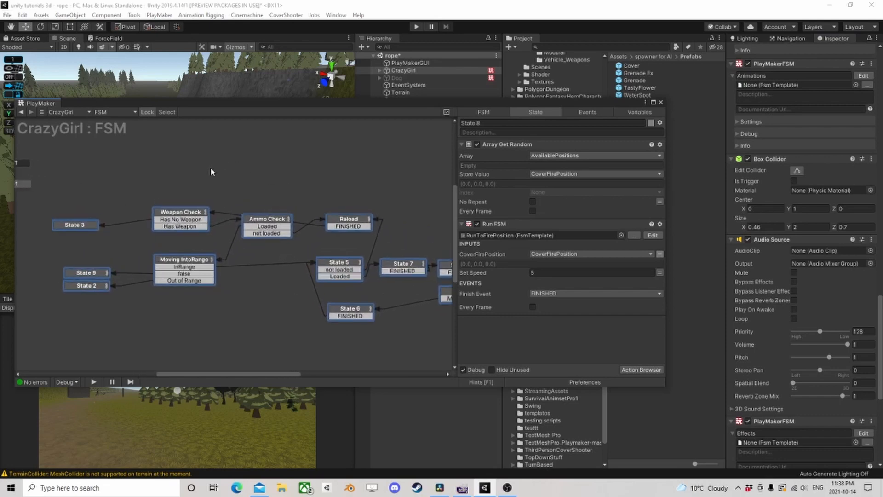
click(181, 214)
right_click(180, 213)
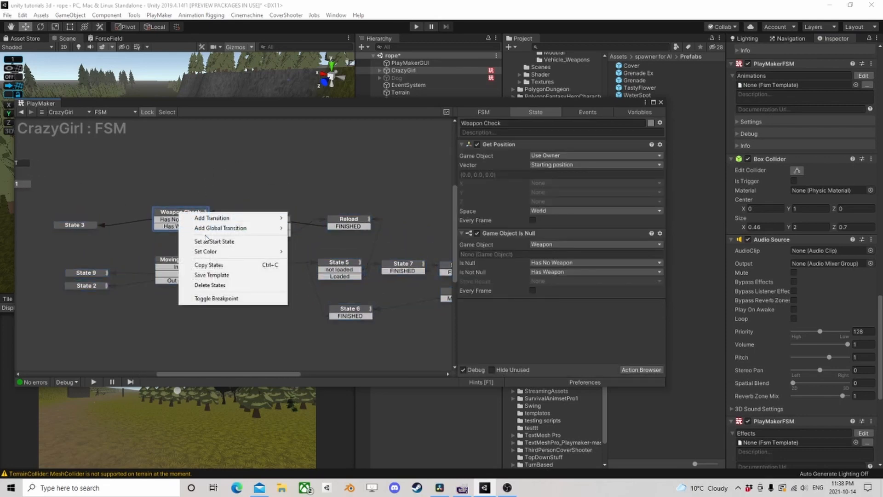
click(207, 242)
click(26, 185)
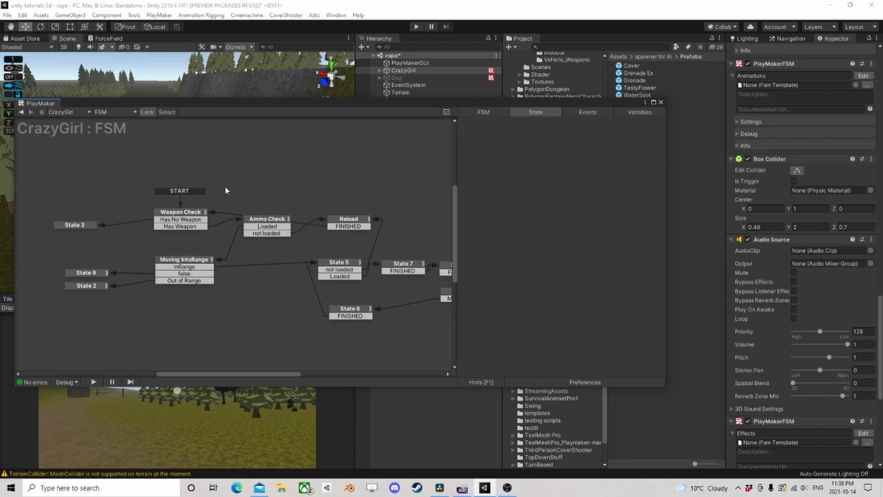
- Nudge State 3 slightly right and up, and check the actions of the Ammo Check and Reload states
click(182, 217)
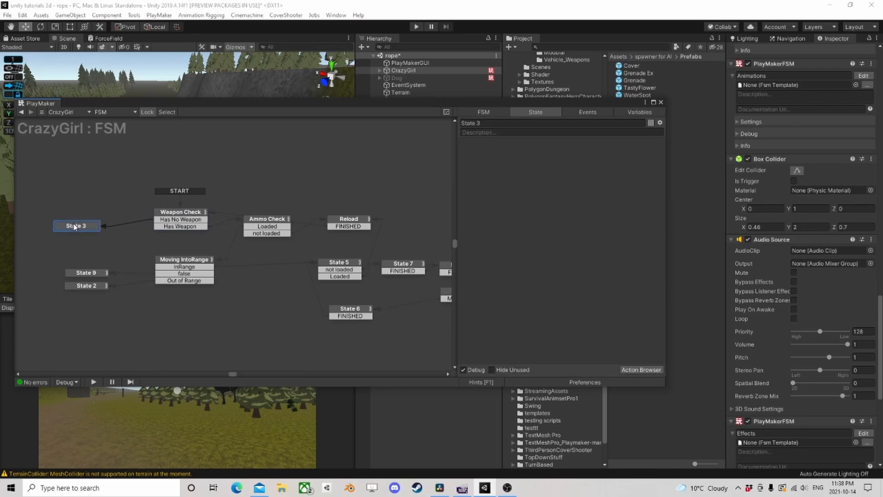
drag(70, 225, 81, 221)
click(267, 220)
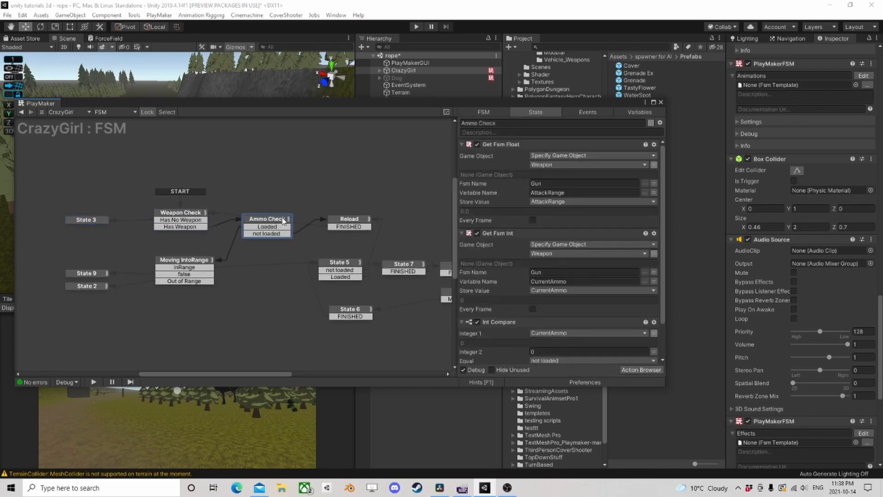
click(354, 221)
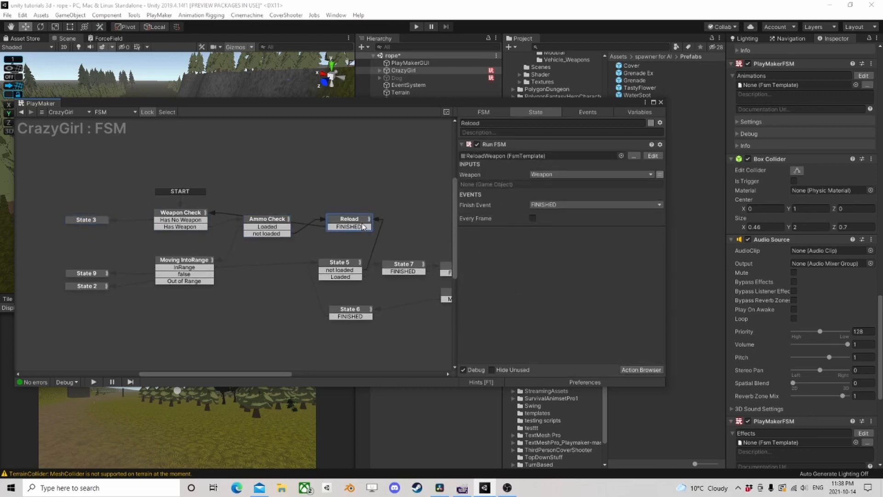
- Return to CrazyGirl's Ai Action FSM and examine how the cover states and both Ranged Combat states are configured
click(21, 113)
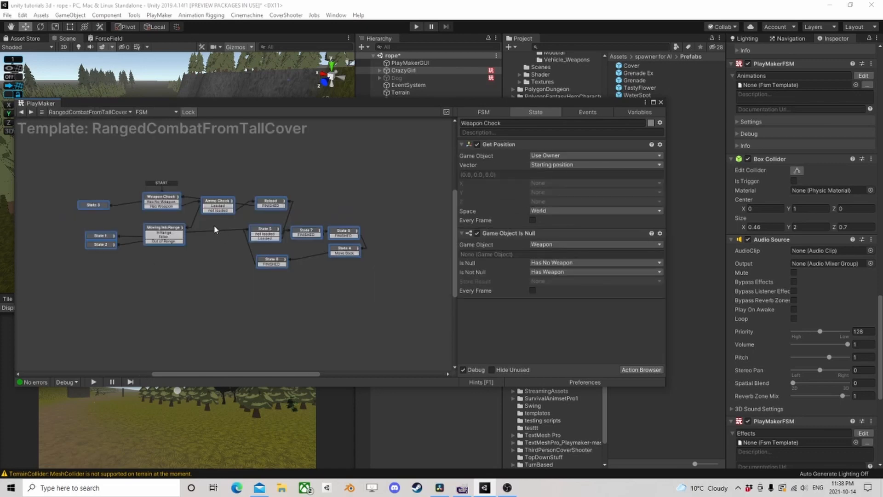
click(21, 113)
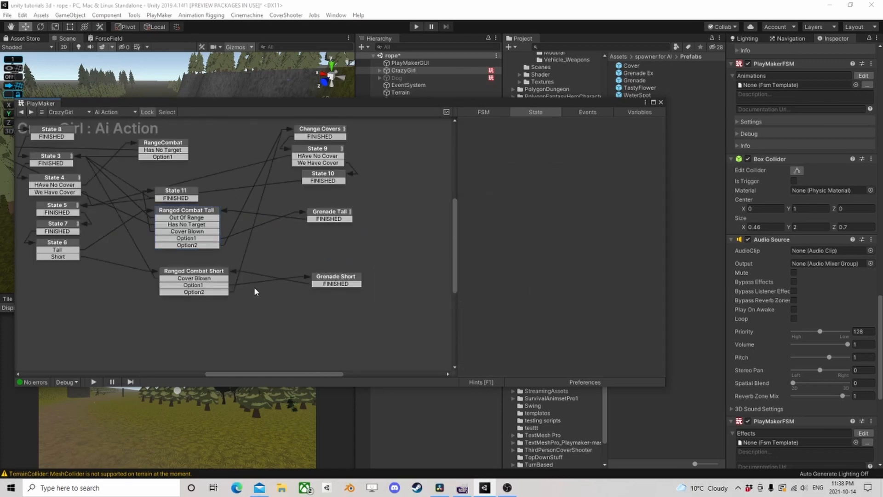
click(190, 210)
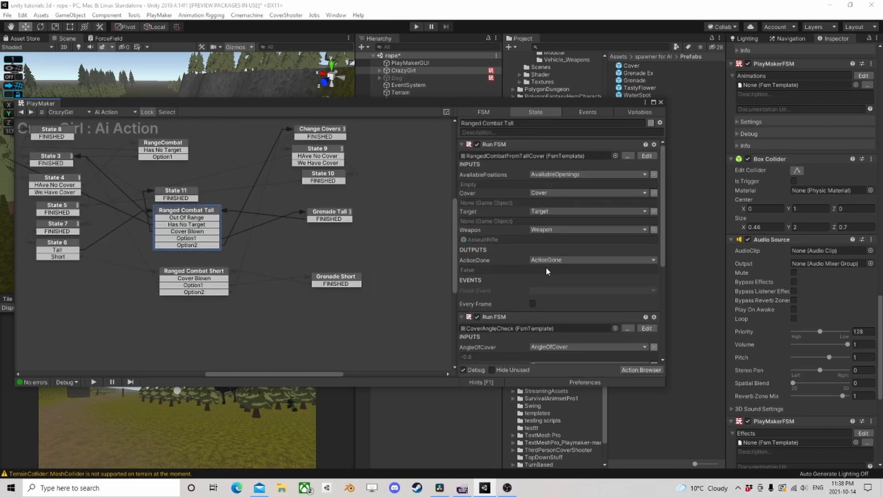
scroll(546, 267, down, 5)
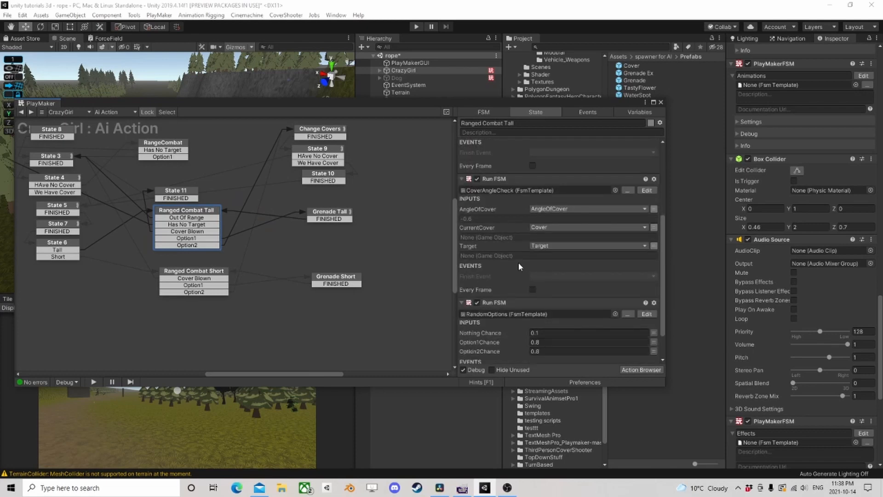
scroll(518, 264, down, 1)
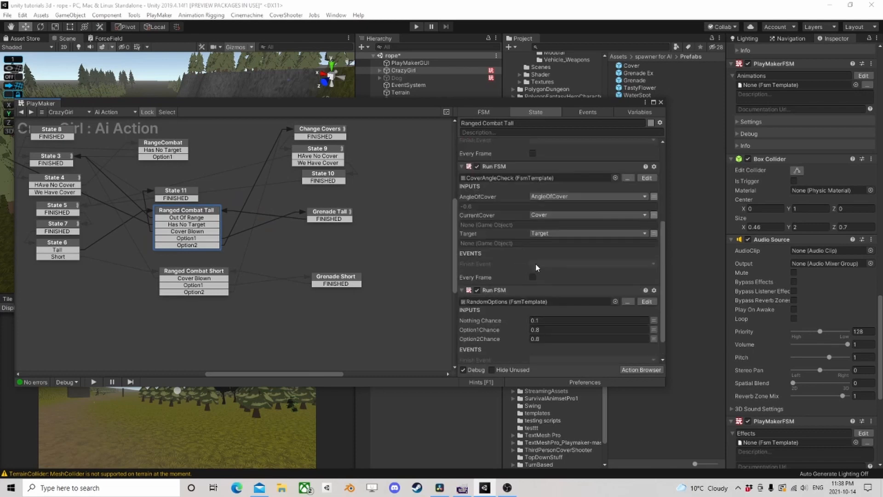
middle_drag(86, 190, 199, 193)
scroll(200, 194, up, 1)
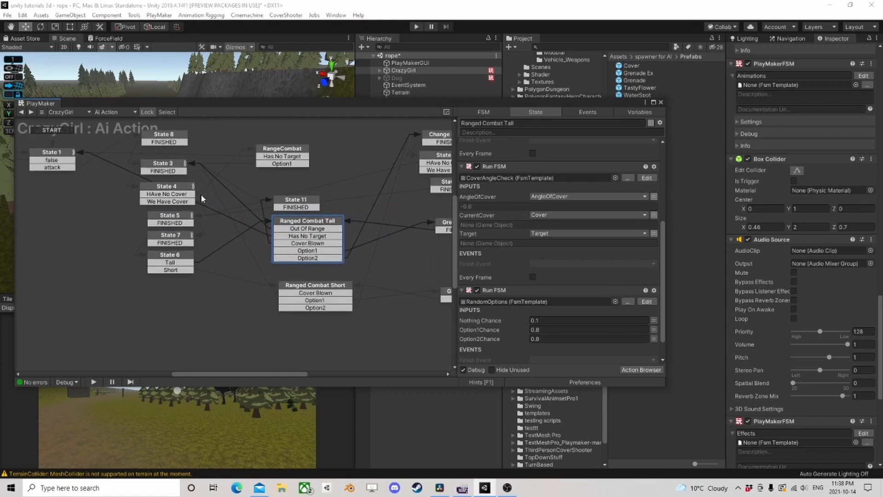
click(175, 219)
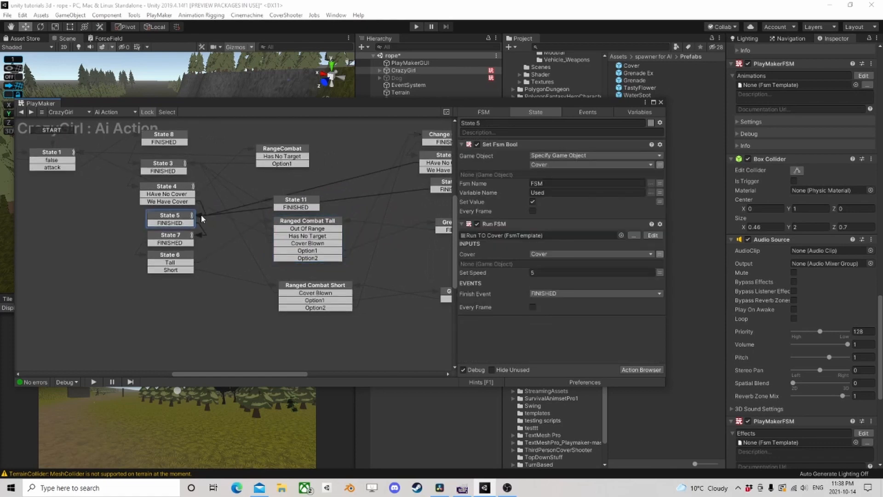
click(169, 192)
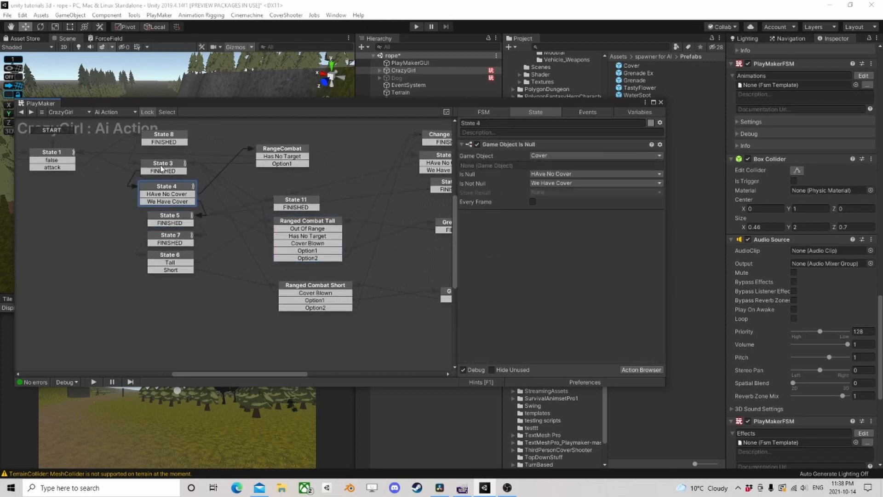
click(161, 168)
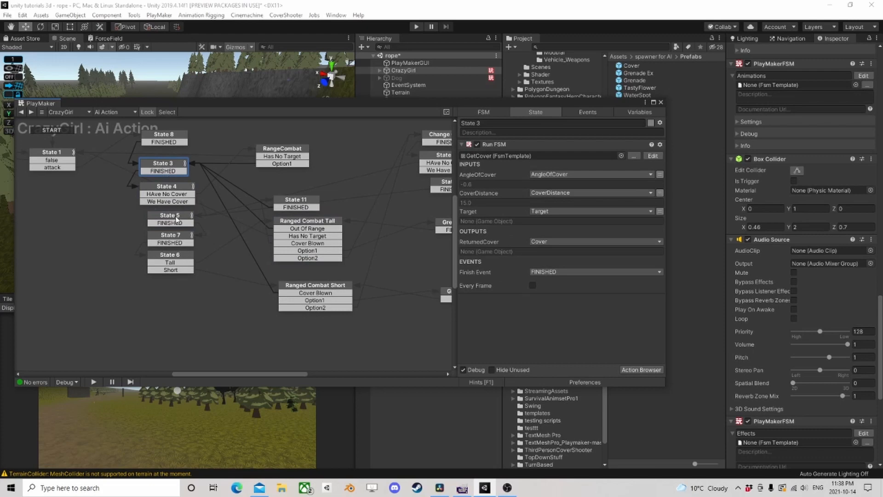
click(178, 259)
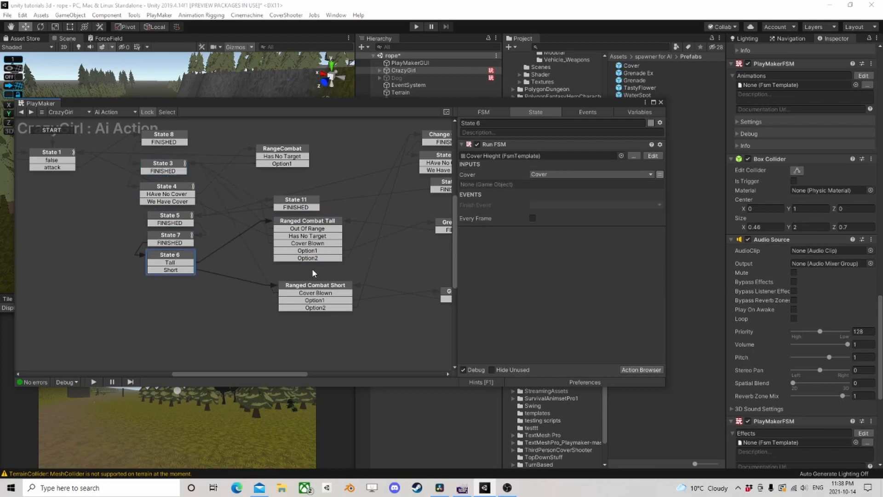
click(324, 289)
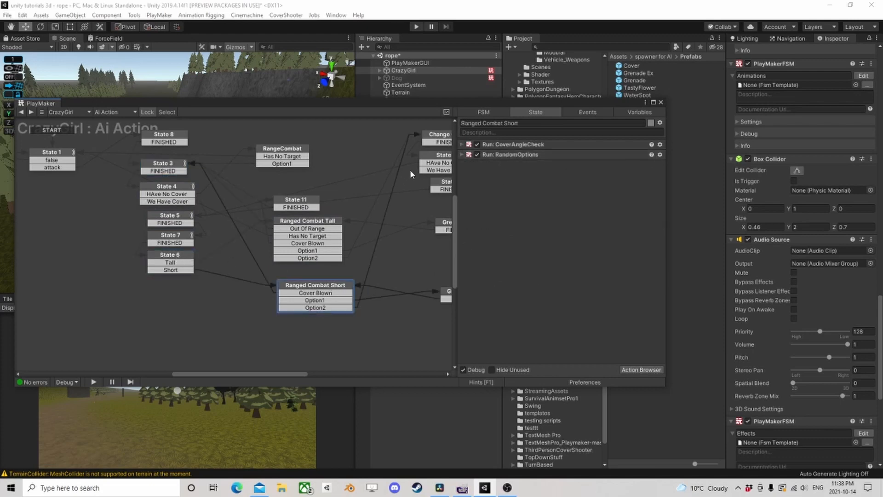
- Reopen CrazyGirl's new FSM and examine the Weapon Check, Ammo Check, Moving IntoRange, State 5 and State 7 states
scroll(817, 410, down, 5)
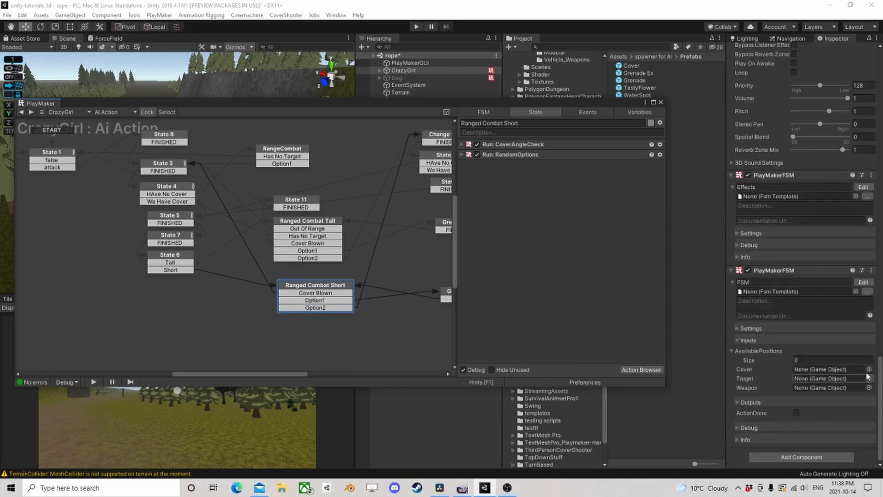
click(864, 283)
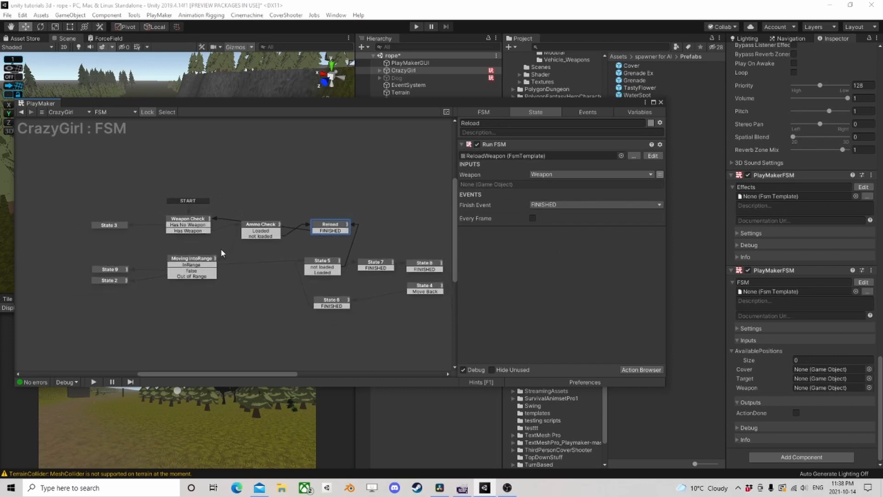
click(198, 221)
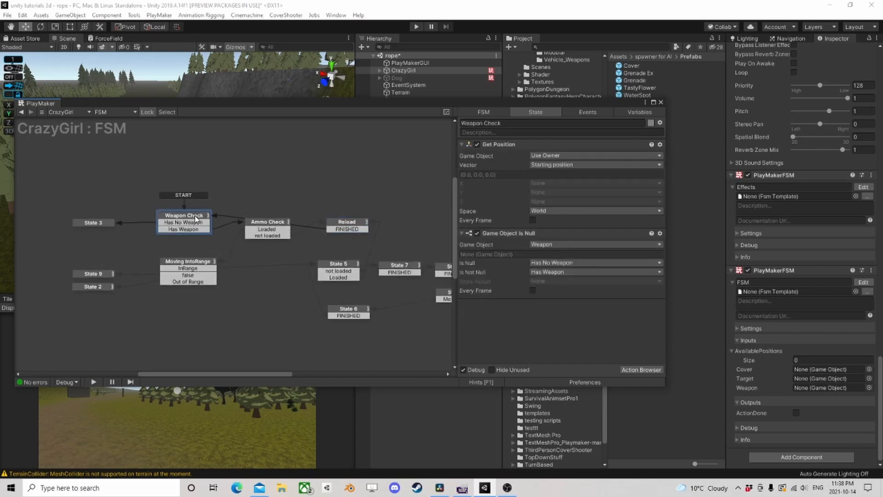
click(272, 226)
click(177, 263)
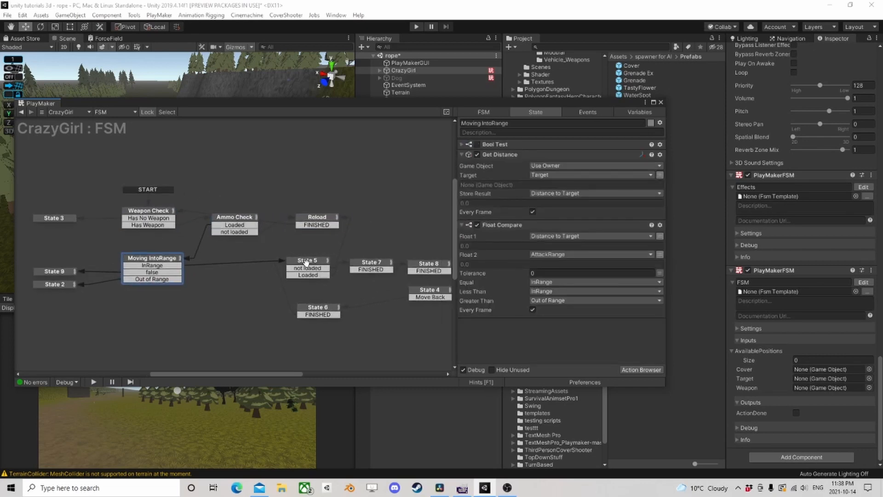
scroll(346, 227, up, 1)
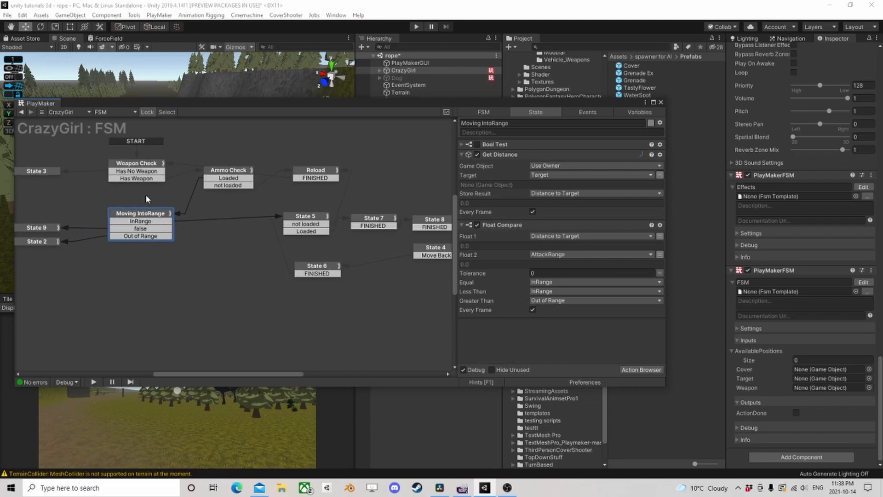
click(297, 220)
middle_drag(269, 226, 165, 207)
click(226, 196)
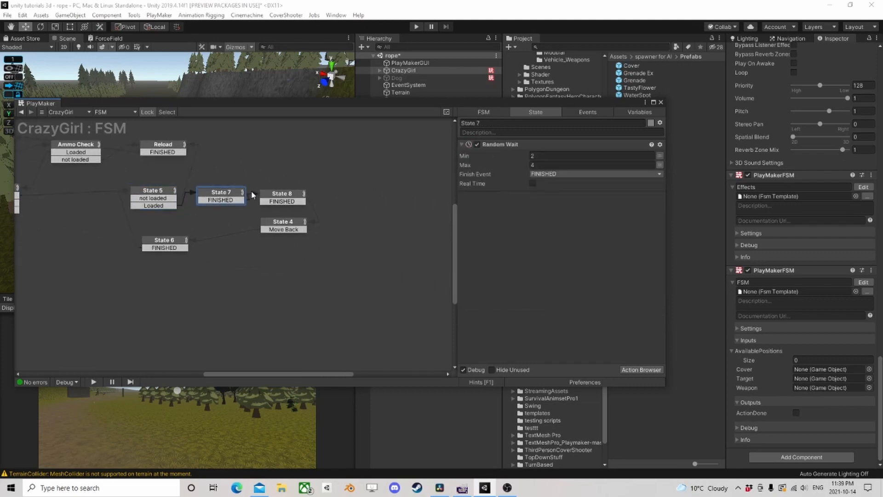
- Set the Set Speed input to 3 for RunToFirePosition in State 8 and for Run TO Cover in State 6
click(284, 196)
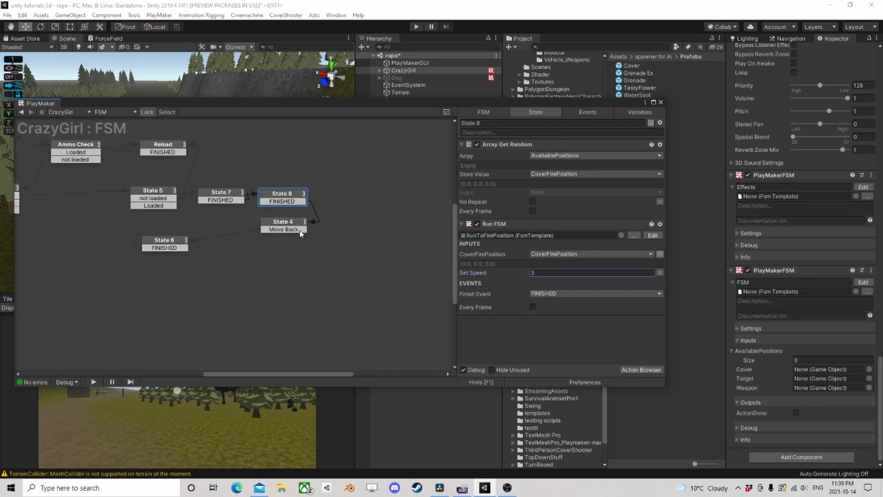
click(288, 226)
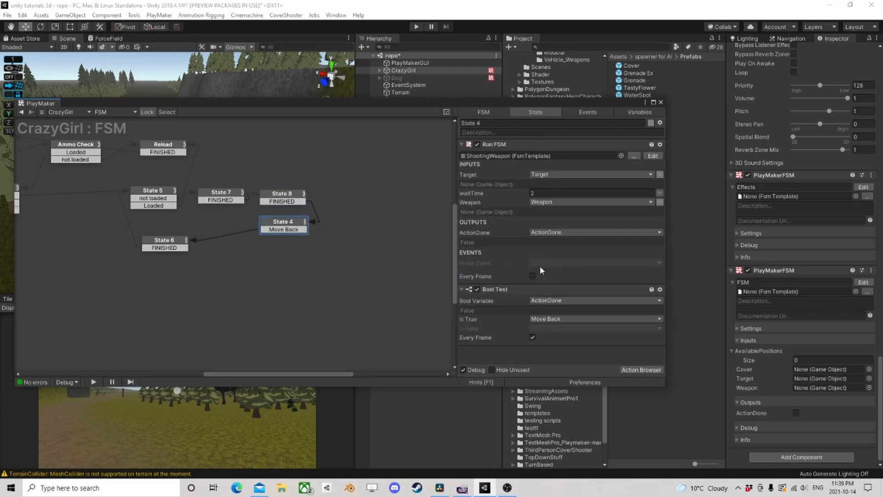
click(164, 244)
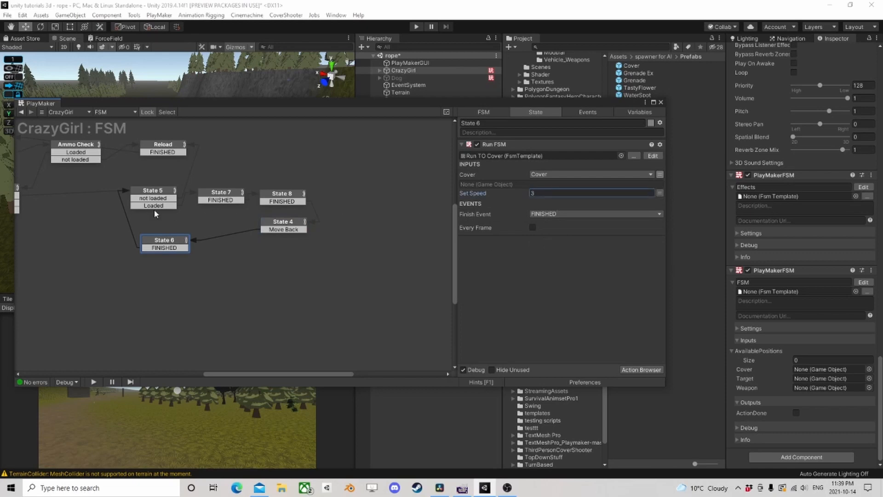
- Redirect State 7's FINISHED transition from State 8 to a newly created state above State 8
middle_drag(153, 209, 199, 237)
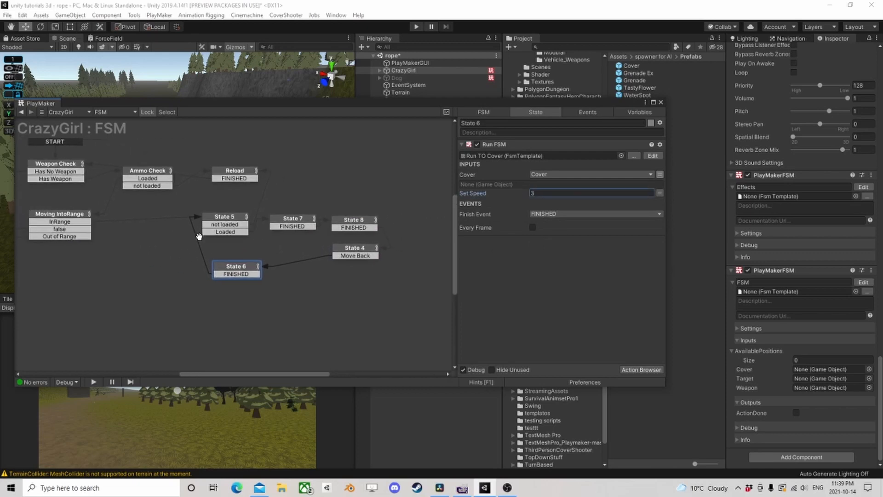
click(354, 224)
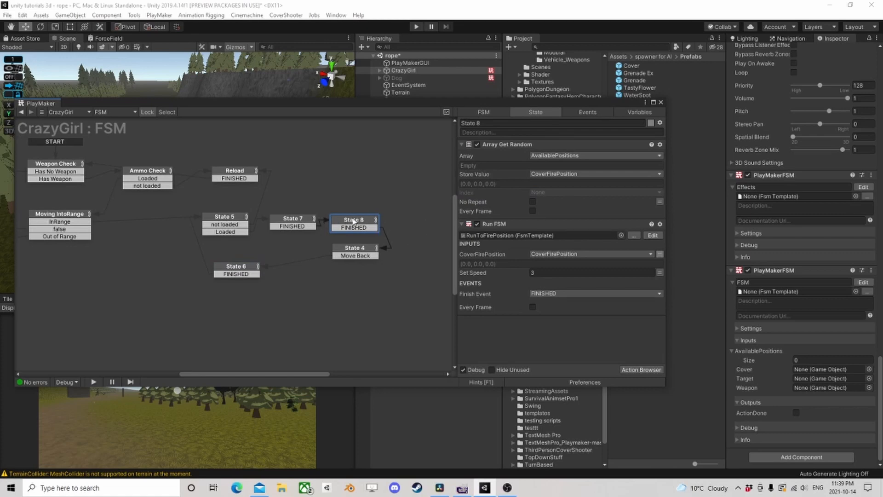
drag(302, 222, 350, 186)
right_click(331, 184)
click(350, 188)
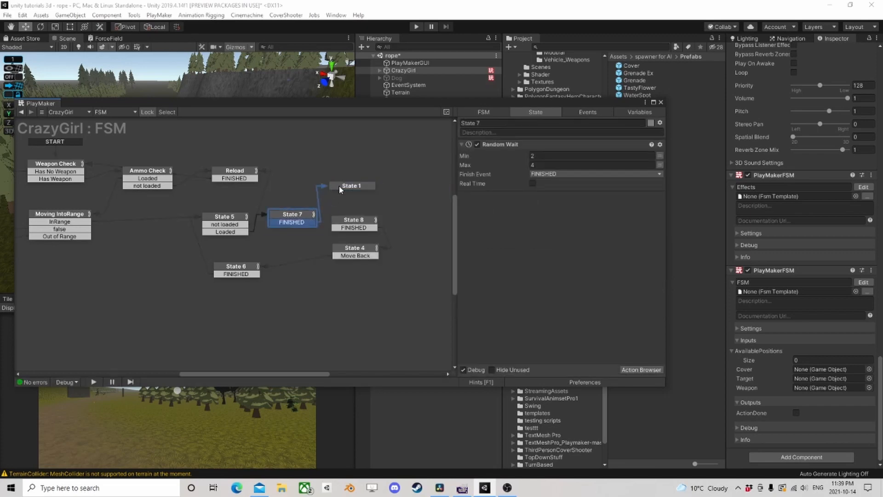
- Add a Send Random Event action to the new State 1
click(351, 185)
click(626, 369)
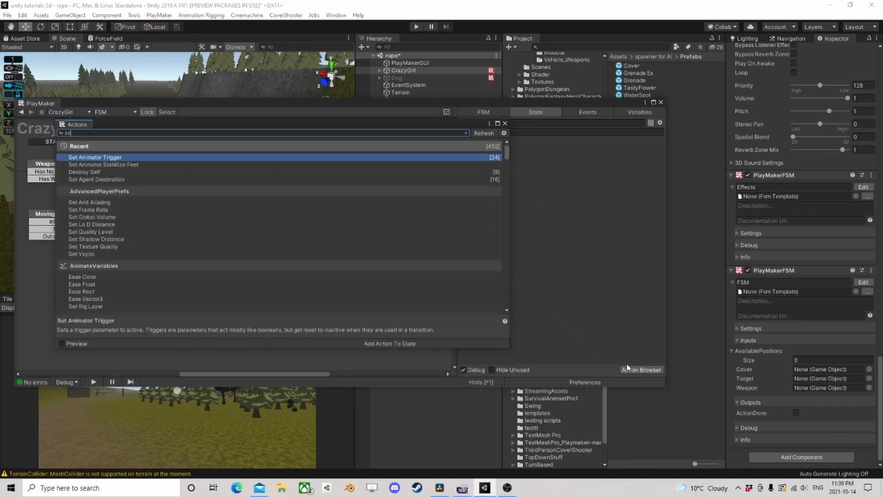
text(ran)
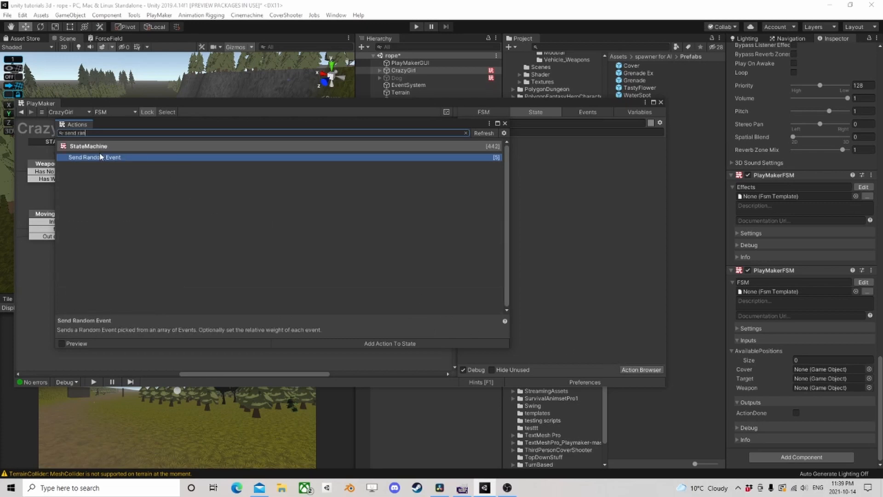
double_click(102, 157)
click(505, 124)
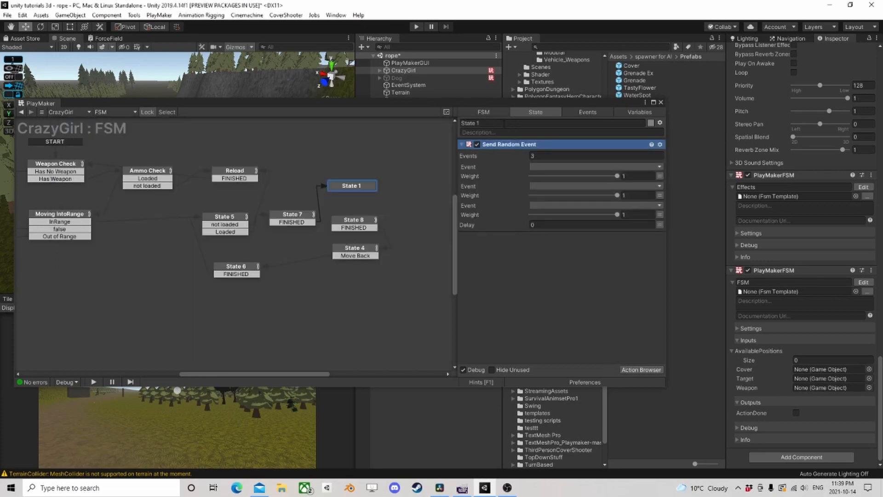
- Set Send Random Event to 2 events and create new events Stand and Sides for its first and second entries
click(550, 157)
text(2)
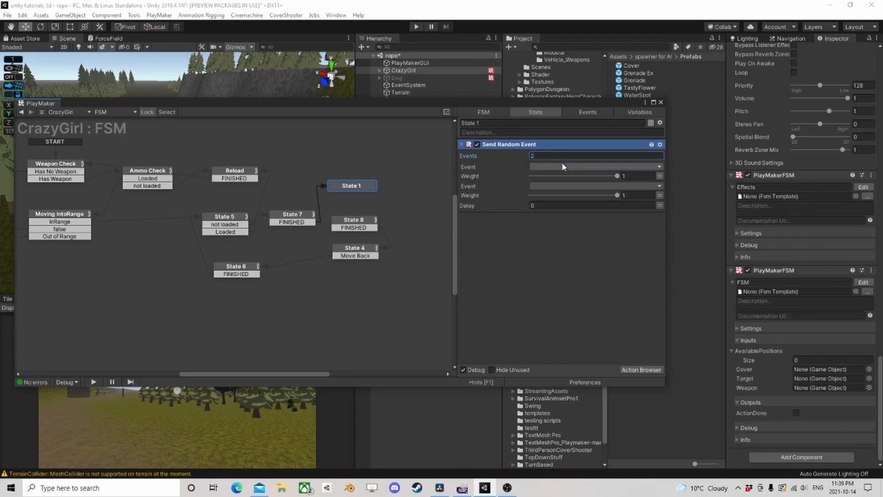
click(559, 167)
click(562, 221)
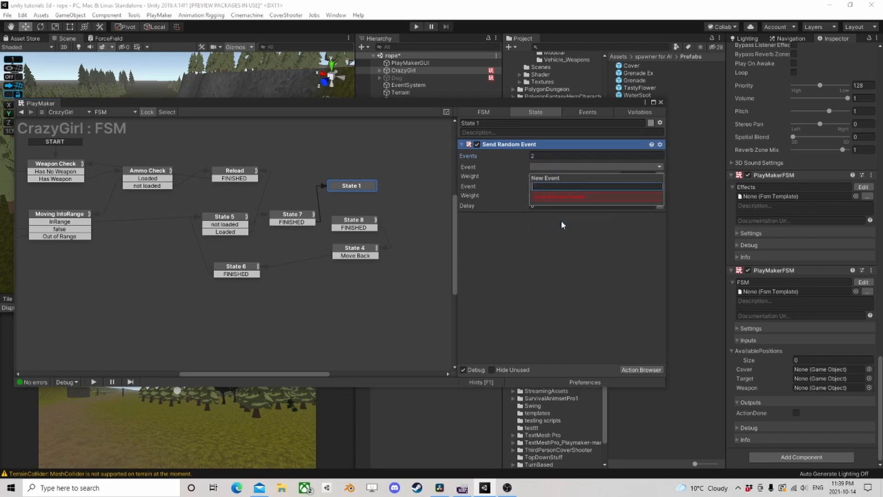
text(Stand)
key(Return)
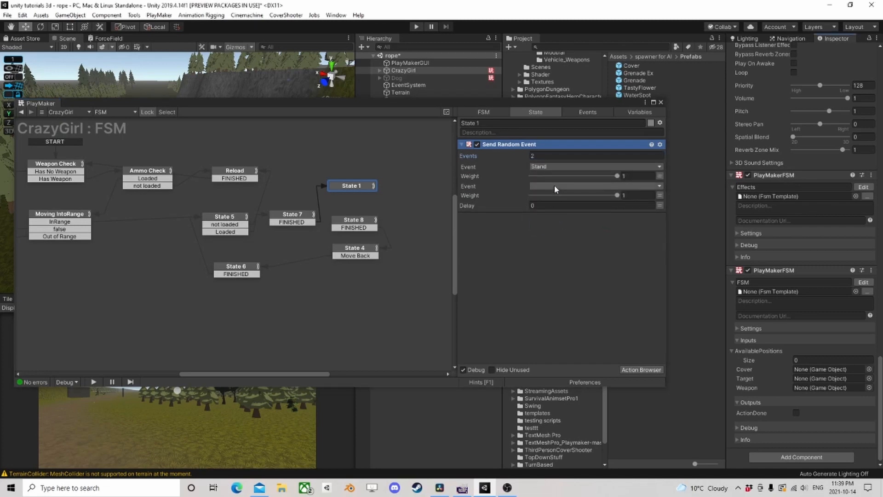
click(554, 186)
click(555, 256)
text(Si)
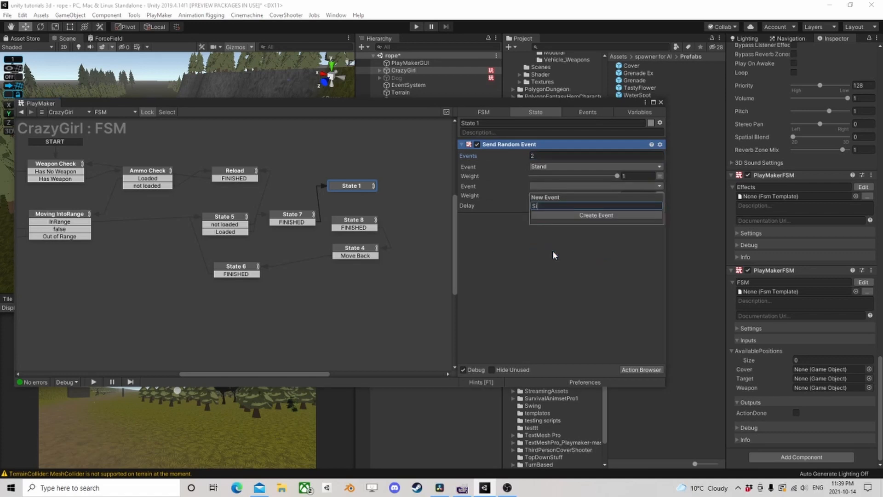
text(des)
key(Return)
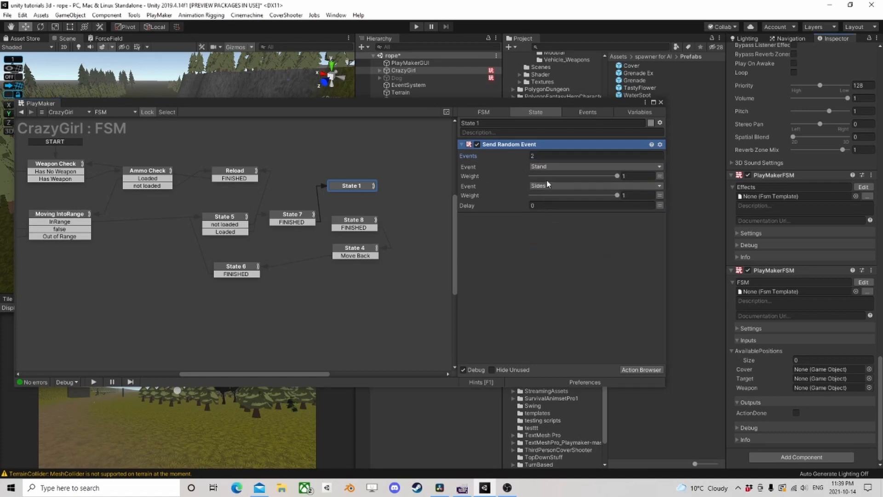
- Set the random event weights to 0.7 for Stand and 0.3 for Sides
drag(617, 176, 570, 177)
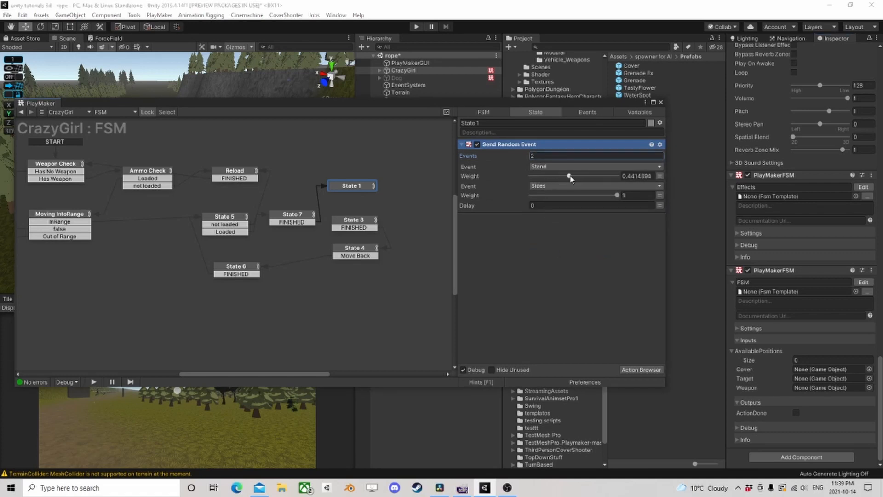
click(635, 176)
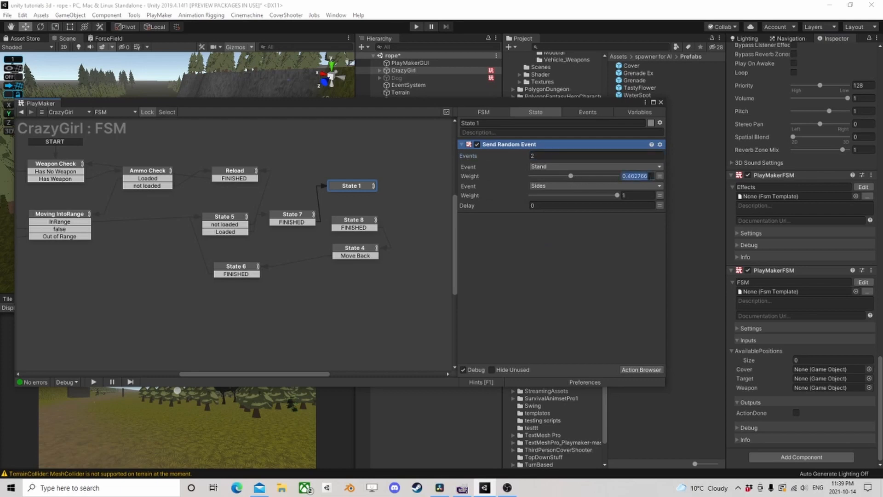
text(.6)
text(.7)
click(634, 195)
text(0.3)
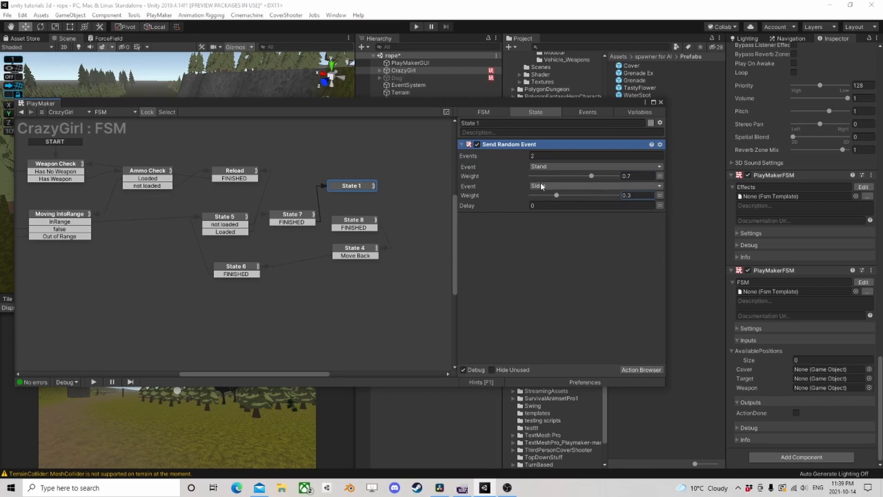
- Add Stand and Sides transitions to State 1
right_click(349, 186)
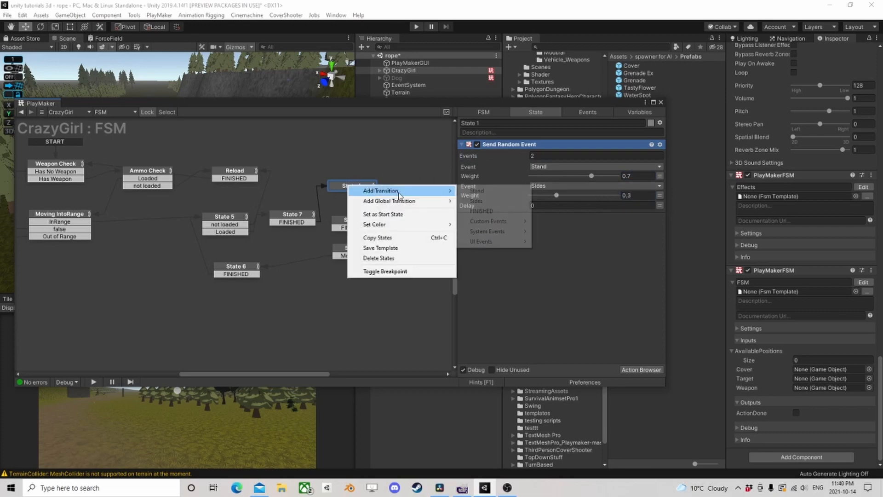
mouse_move(399, 191)
click(485, 191)
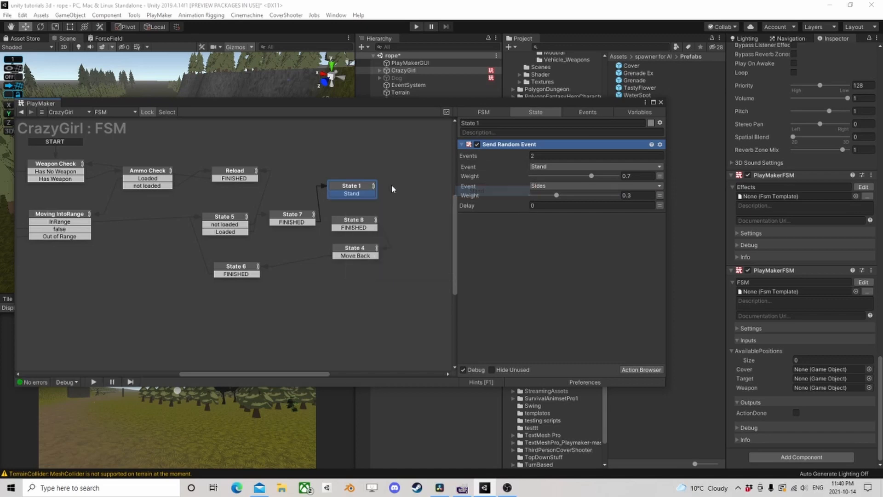
right_click(358, 187)
click(512, 205)
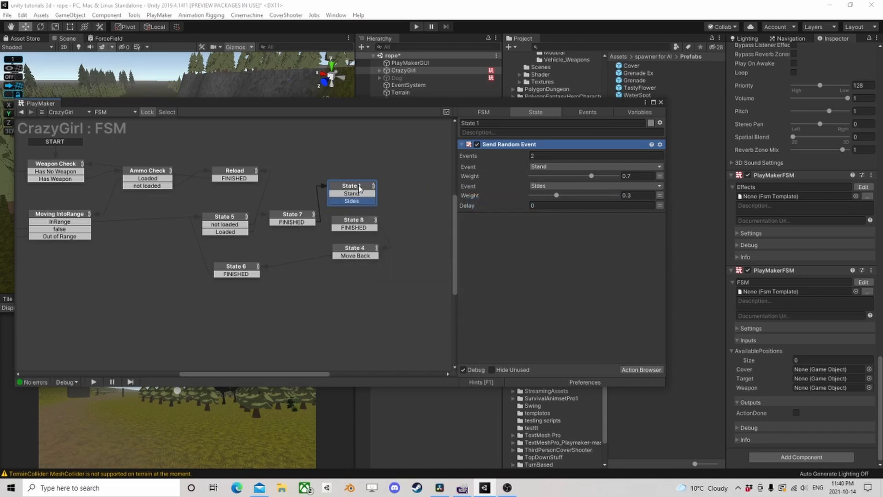
- Link State 1's Sides transition to State 8, nudge State 7 upward, and check State 8 and State 4
mouse_move(360, 191)
mouse_down()
mouse_move(364, 184)
mouse_move(359, 223)
mouse_up()
drag(292, 221, 290, 216)
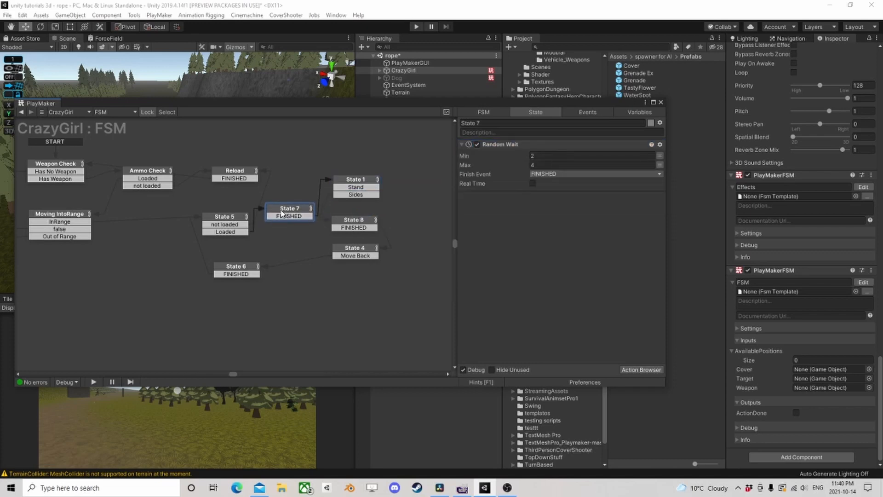
middle_drag(379, 215, 288, 204)
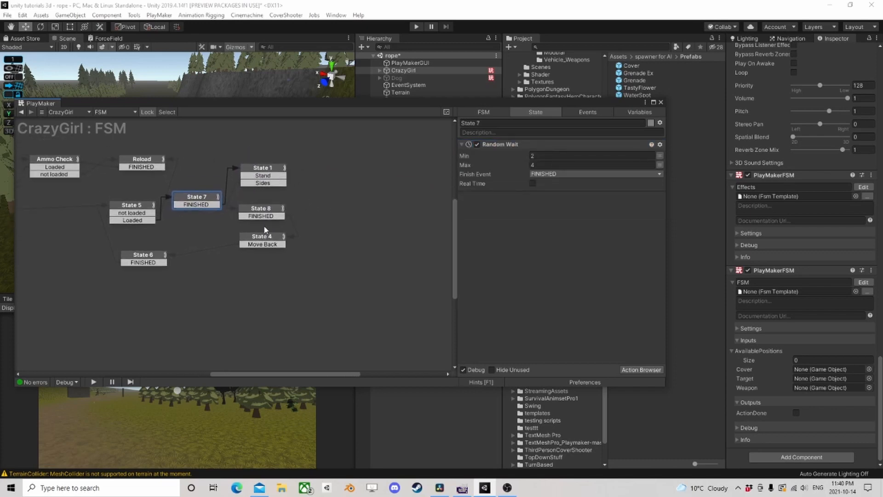
click(265, 212)
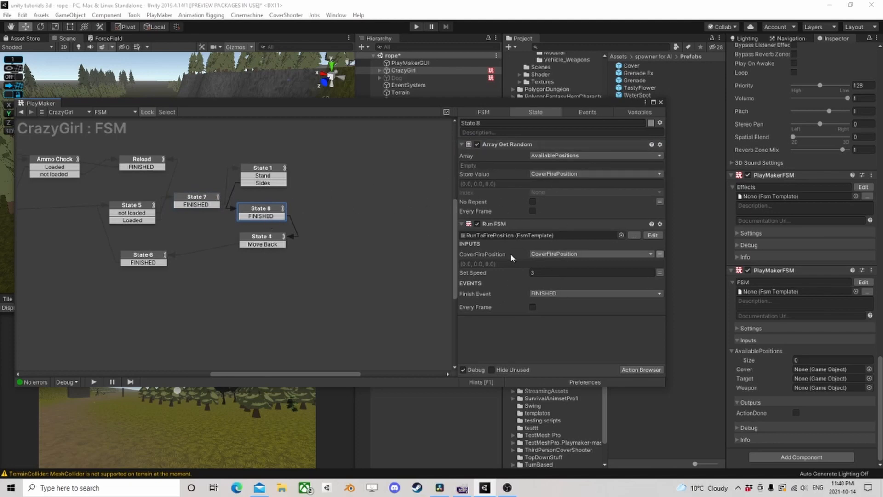
click(261, 240)
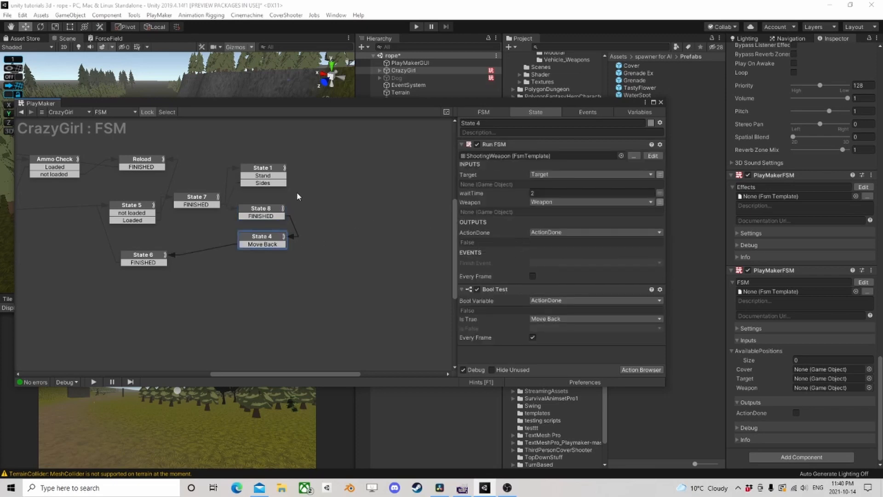
- Link State 1's Stand transition to a new state and give it a Set Animator Bool action for the IsCrouch parameter
drag(276, 178, 327, 211)
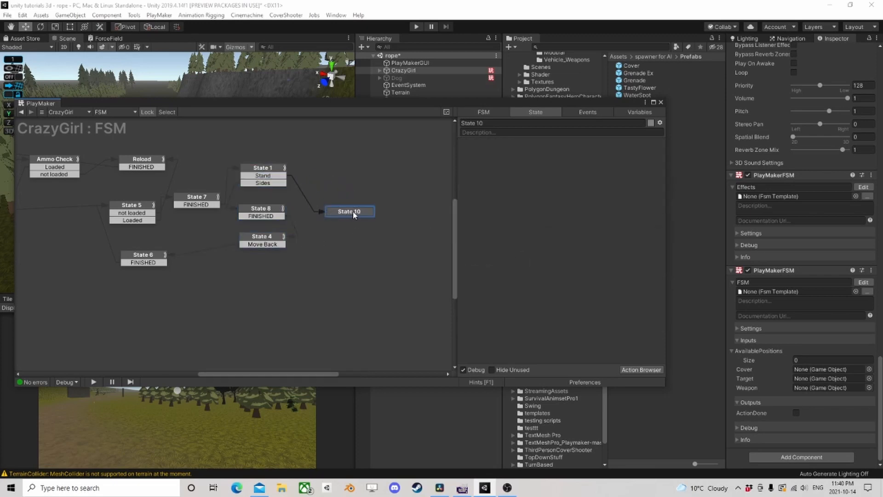
click(649, 370)
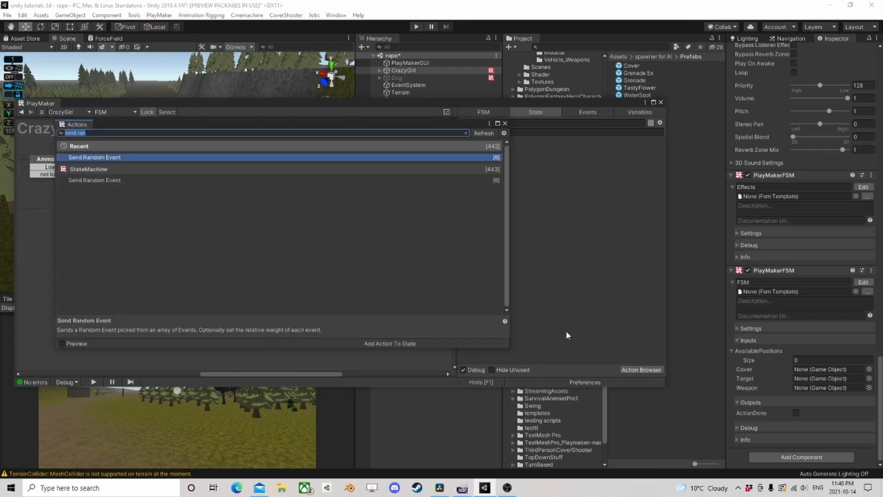
text(set anima)
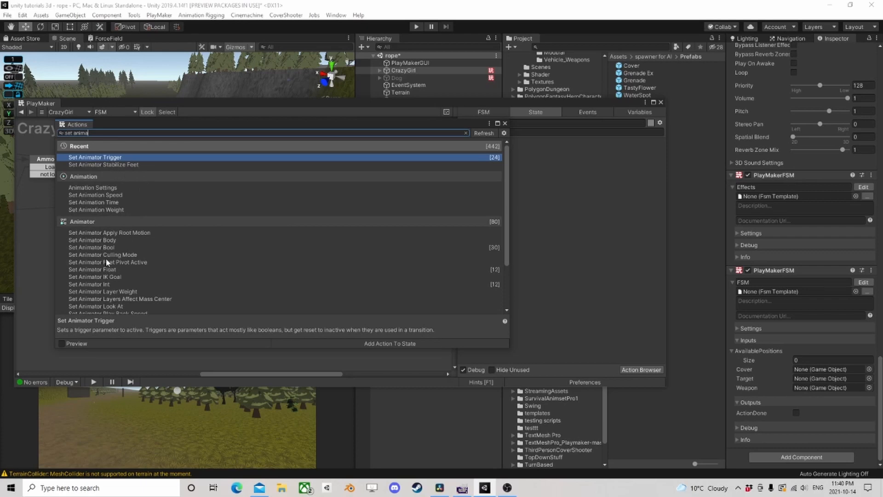
double_click(105, 247)
click(504, 124)
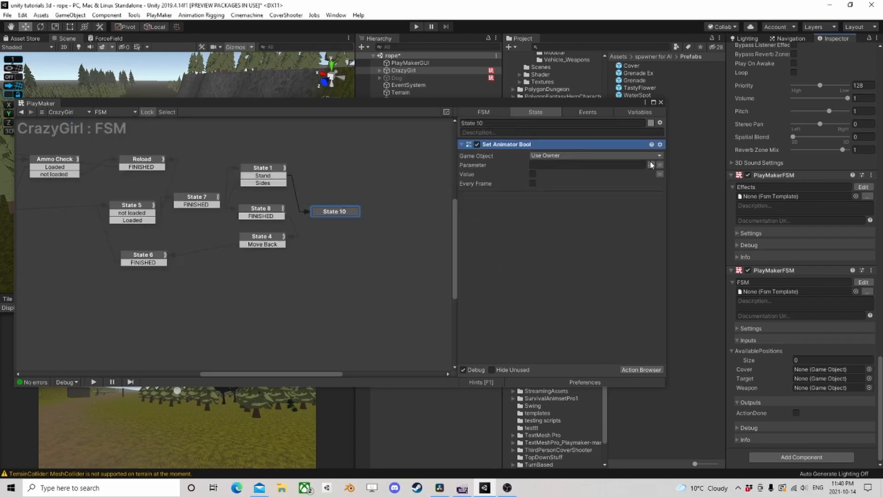
click(651, 165)
click(676, 170)
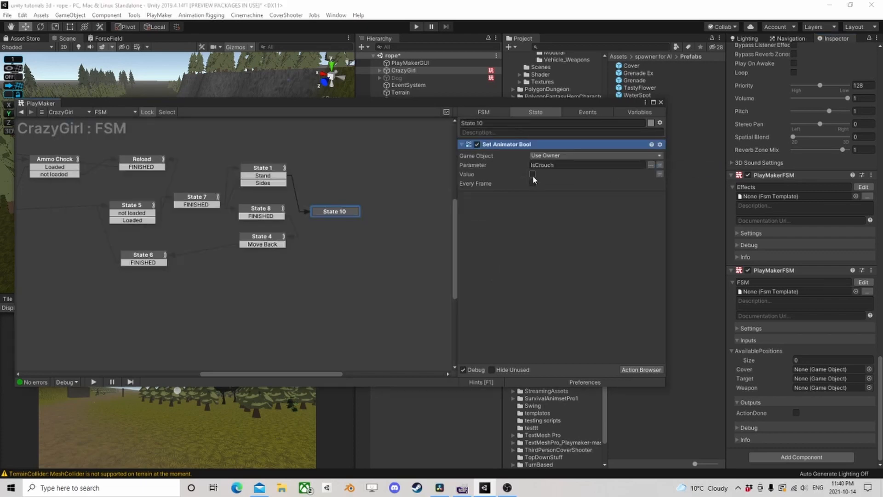
- Add a Wait action to State 10 above Set Animator Bool, with its Time set to 0.75
click(641, 369)
text(wa)
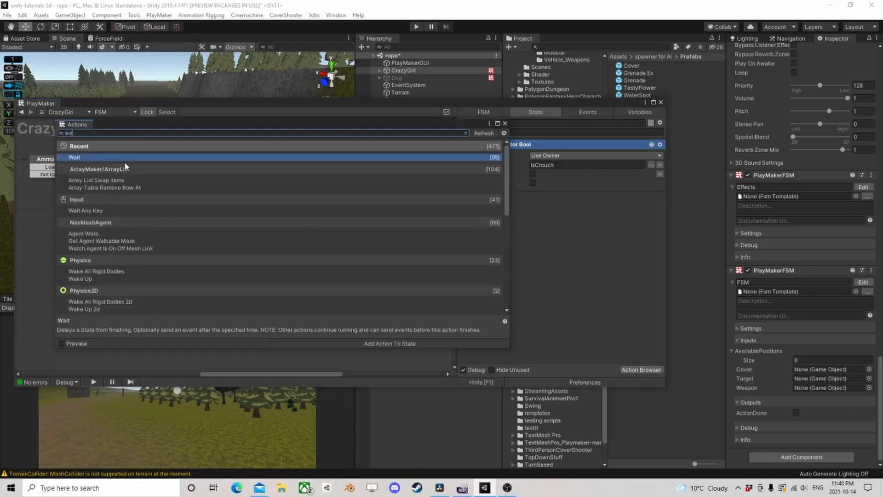
double_click(100, 159)
click(505, 123)
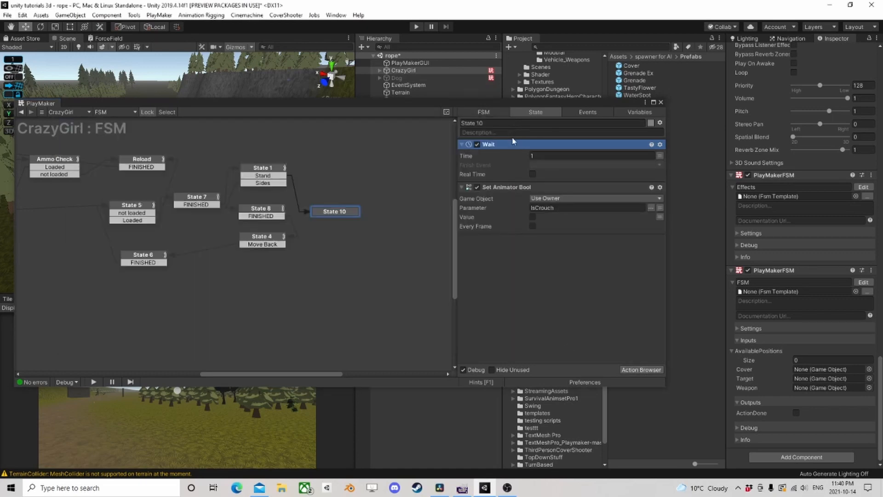
click(552, 162)
click(531, 165)
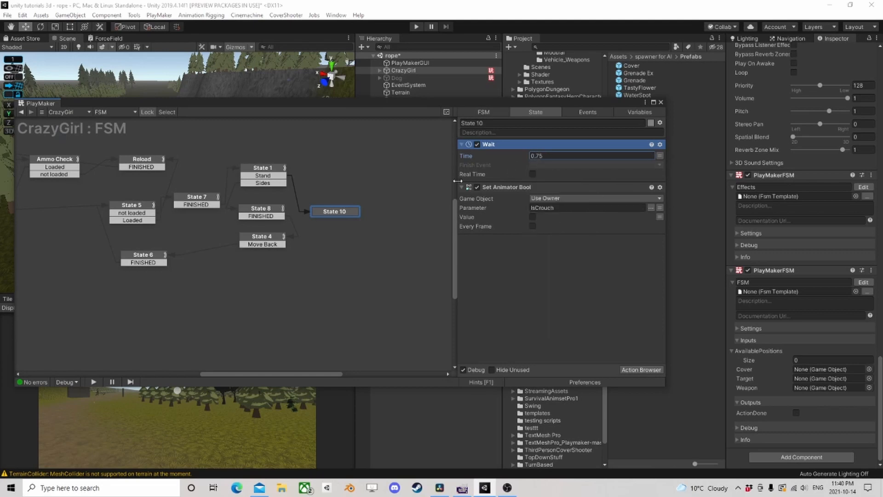
- Give State 10 a FINISHED transition to State 4, use FINISHED as the Wait's finish event, and move State 10 slightly up
click(345, 216)
click(571, 165)
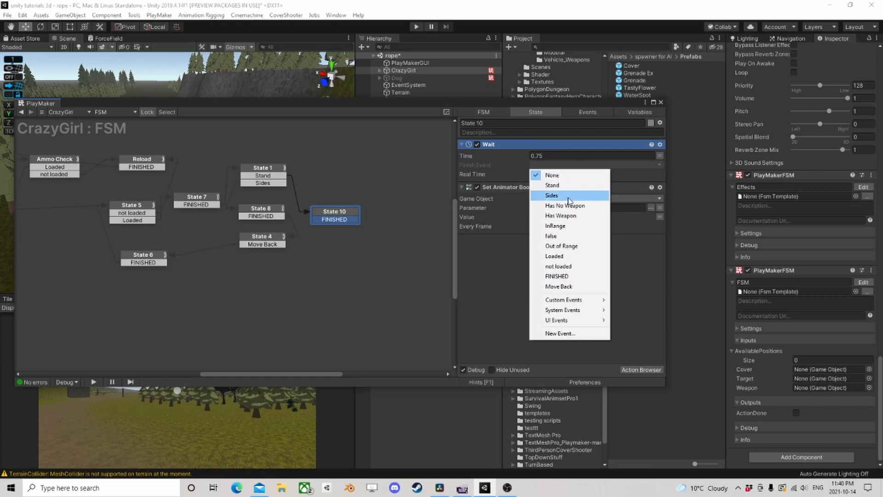
click(571, 276)
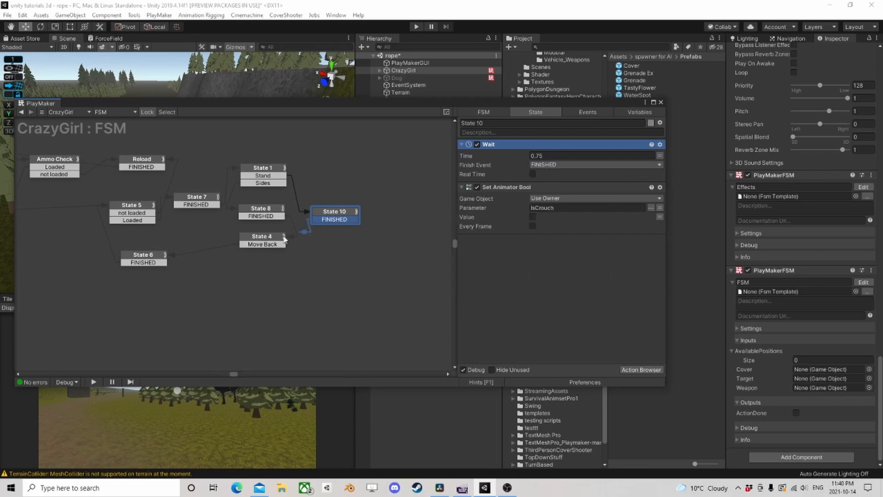
drag(344, 219, 276, 243)
drag(339, 217, 341, 201)
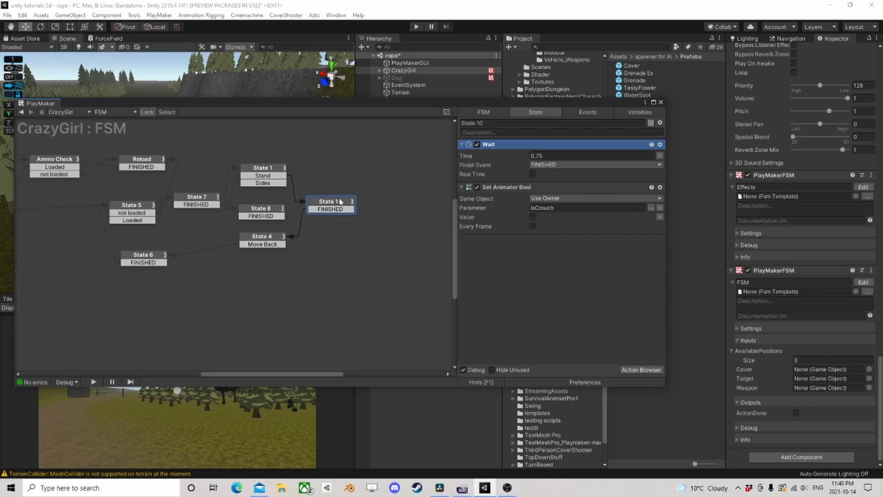
- Check the actions configured in State 4 and State 6
click(274, 236)
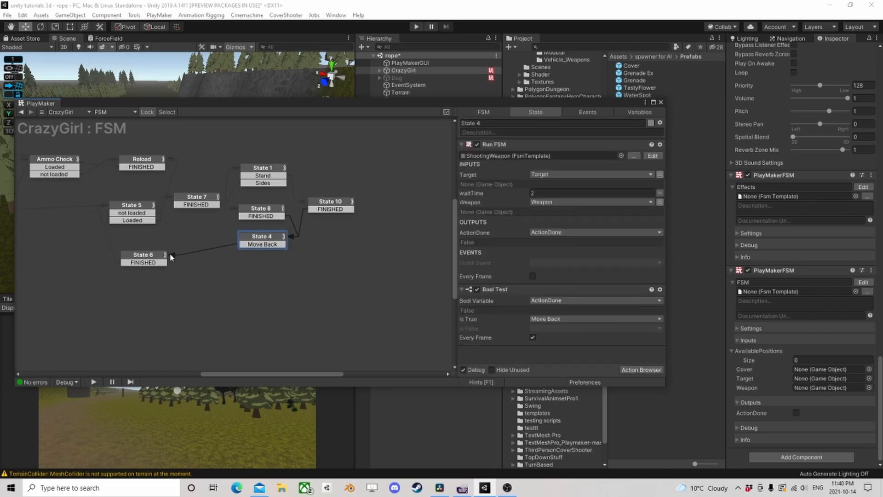
click(152, 256)
middle_drag(157, 256, 290, 258)
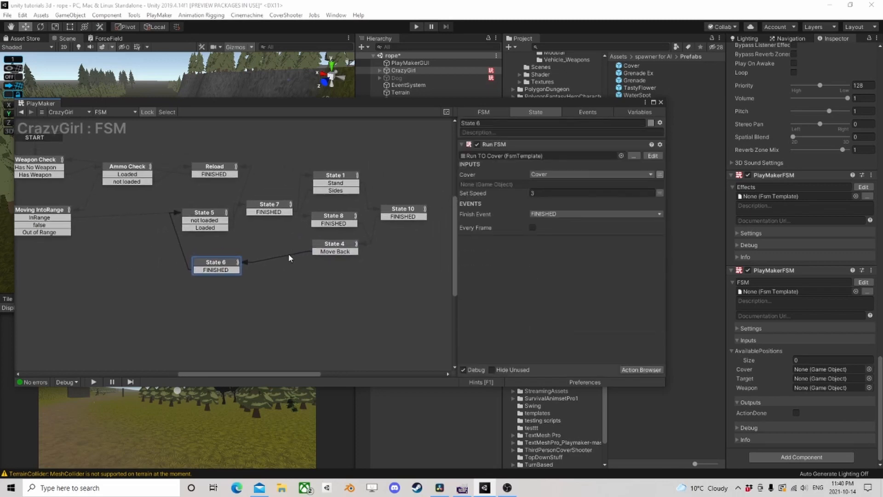
click(347, 248)
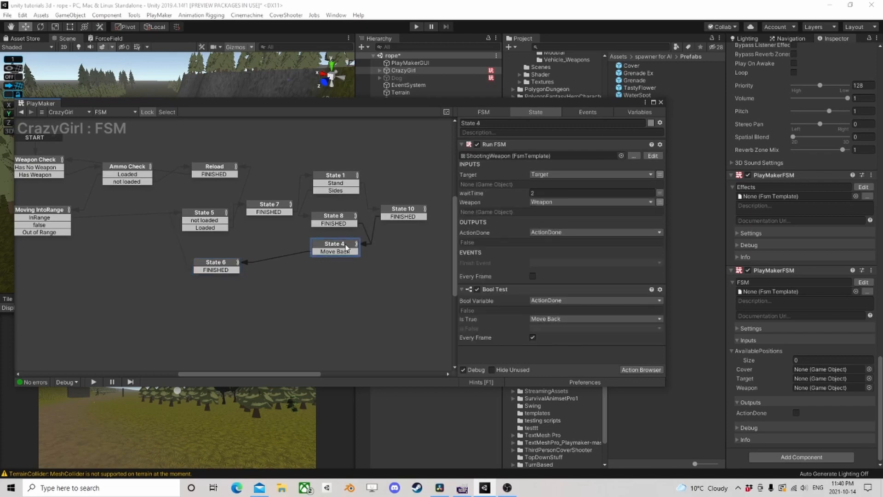
mouse_move(371, 281)
middle_down()
mouse_move(340, 280)
mouse_move(364, 279)
middle_up()
click(215, 266)
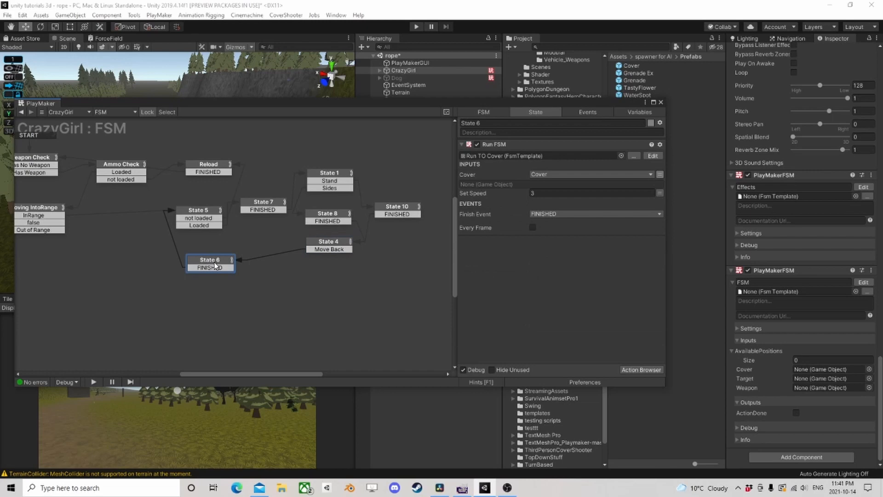
click(642, 369)
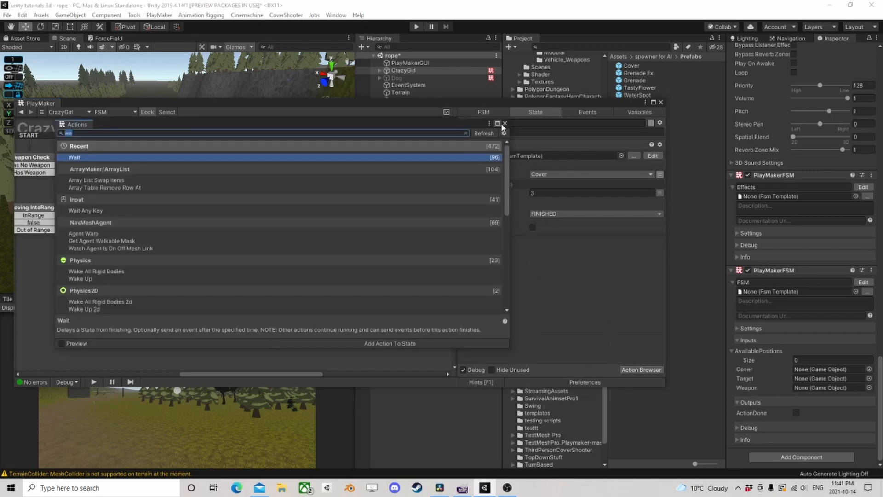
click(504, 123)
- Copy State 10's Set Animator Bool action into State 6 above Run FSM and enable its Value
click(405, 210)
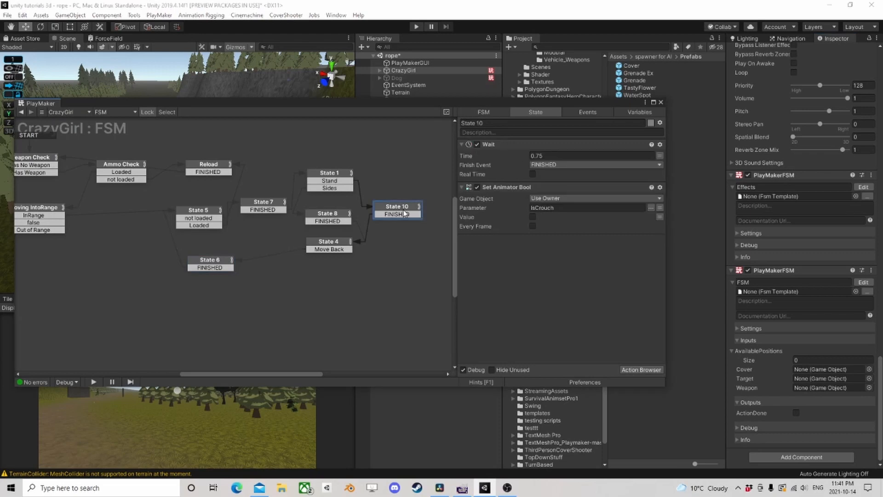
click(502, 189)
right_click(503, 189)
click(543, 253)
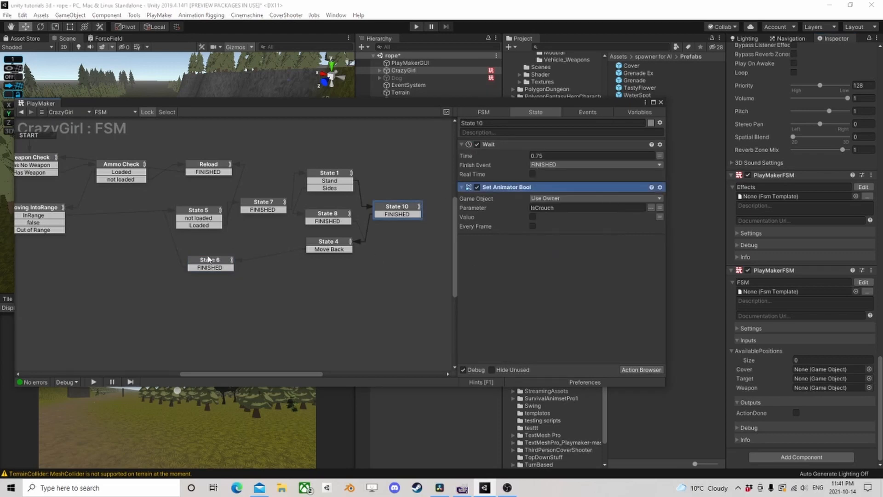
click(208, 260)
right_click(503, 144)
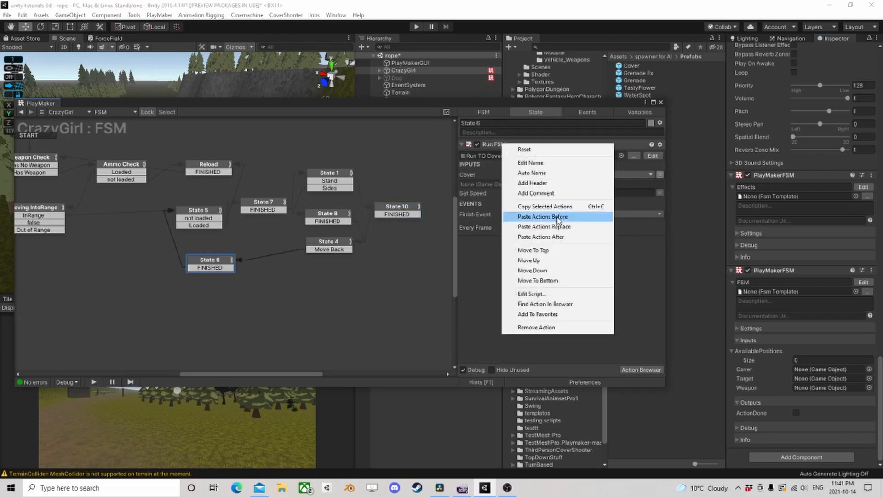
click(558, 217)
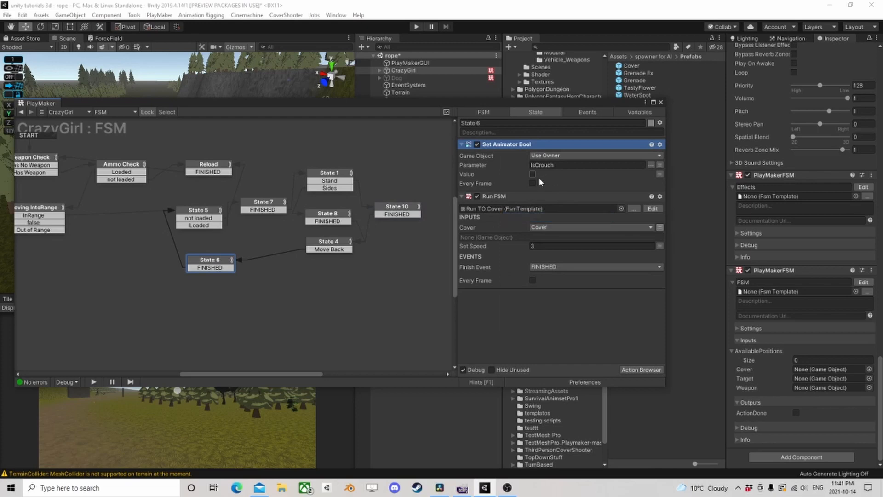
- Save CrazyGirl's FSM as a template named FireFromLowCover in the PlayMaker Templates folder
click(192, 212)
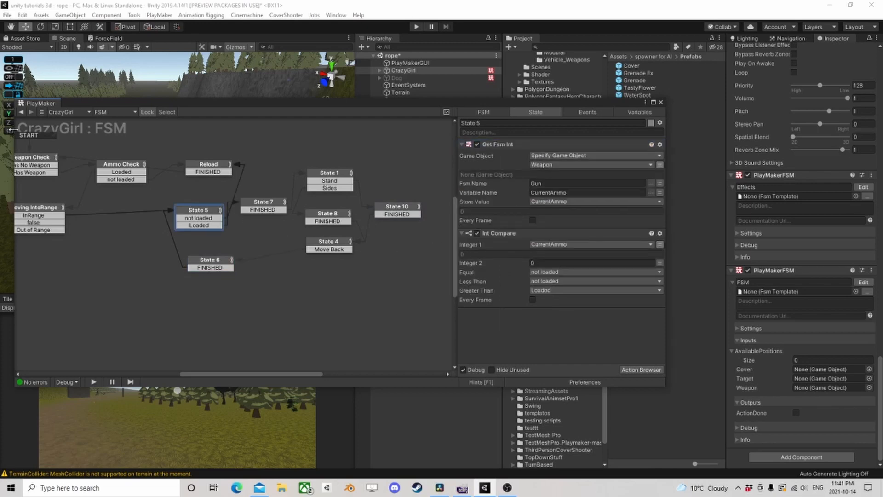
right_click(276, 277)
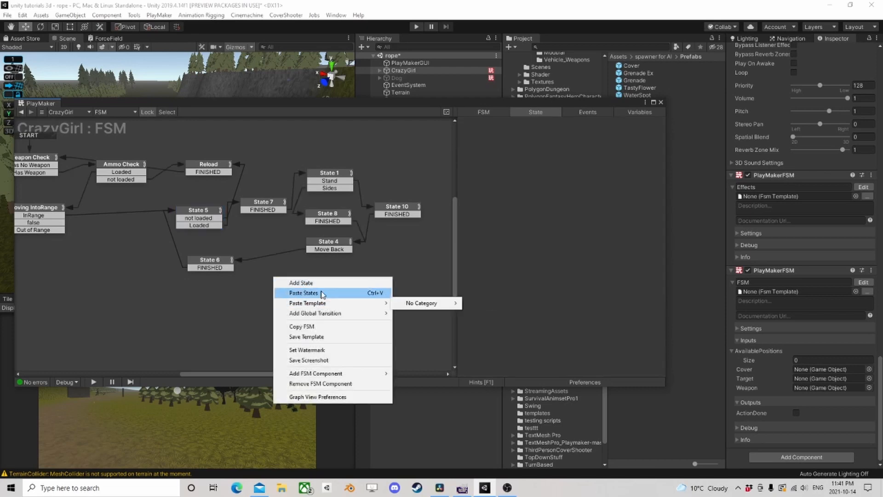
click(315, 336)
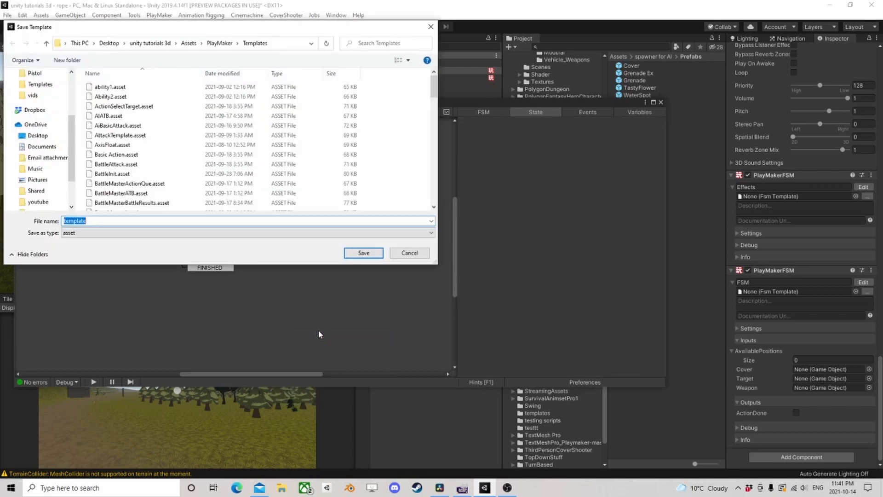
text(FireFromLowCover)
key(Return)
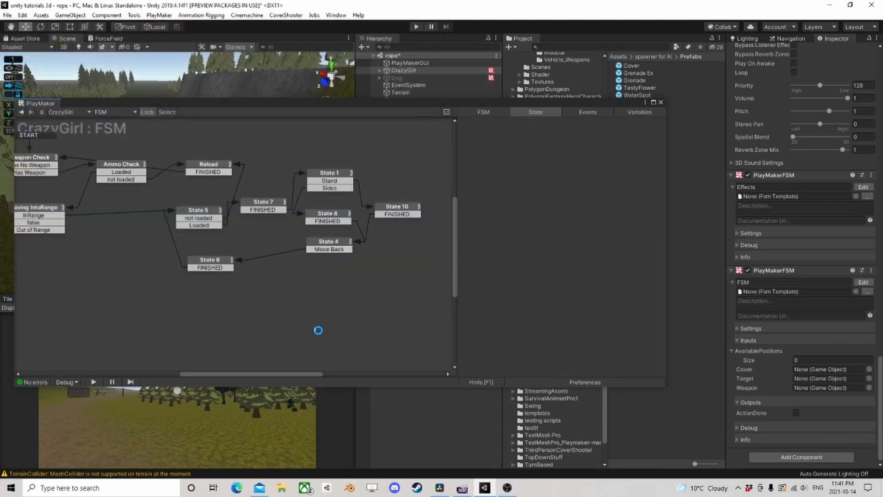
click(506, 263)
- Close the FSM editor and remove the PlayMakerFSM component named FSM from CrazyGirl
click(662, 103)
right_click(738, 271)
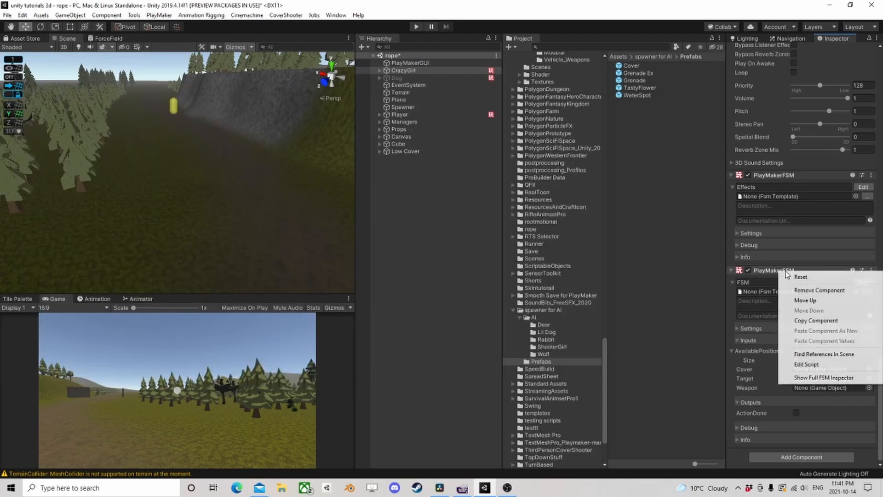
click(760, 286)
- Open CrazyGirl's Ai Action FSM and add a Run FSM action to the Ranged Combat Short state
scroll(804, 320, up, 3)
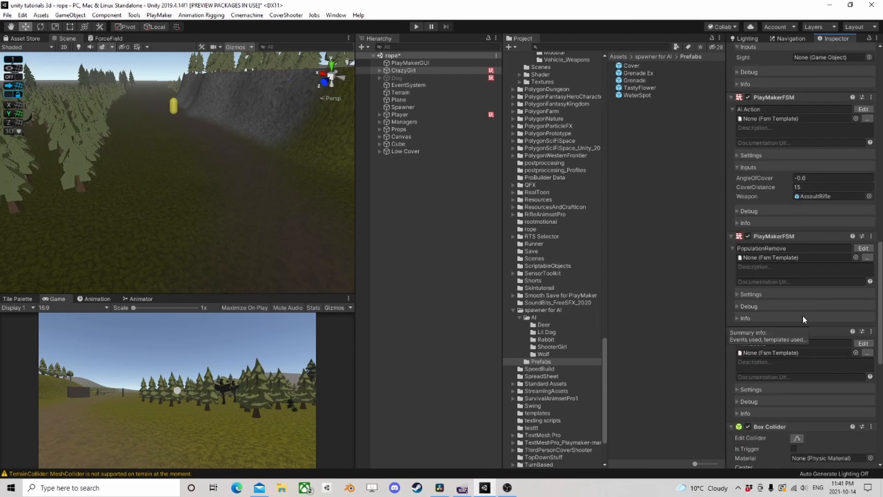
click(856, 110)
middle_drag(356, 256, 228, 265)
click(225, 260)
click(642, 369)
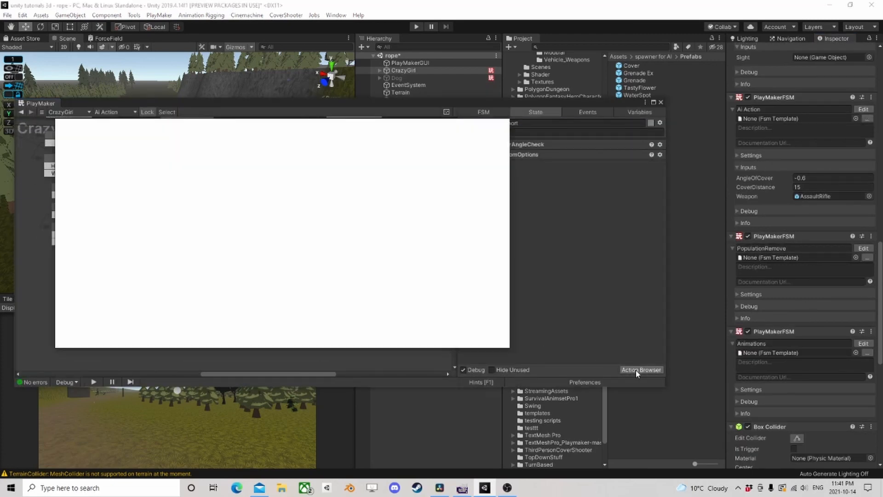
text(run)
double_click(94, 158)
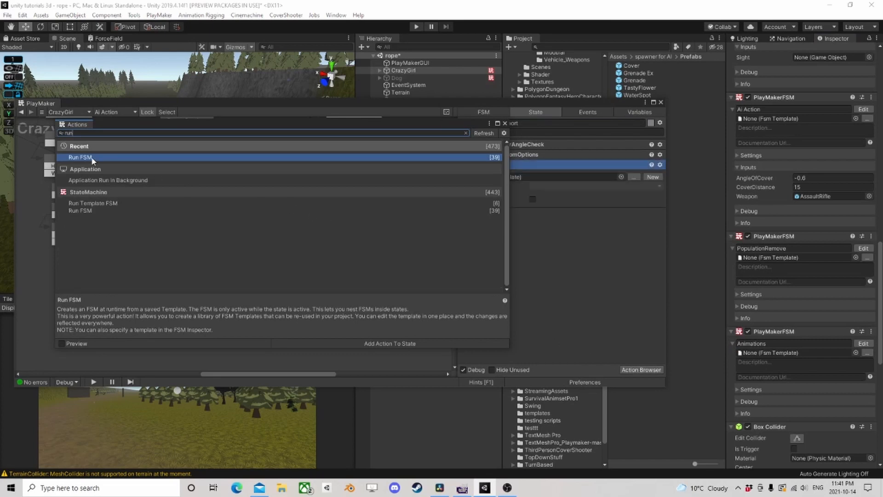
click(505, 123)
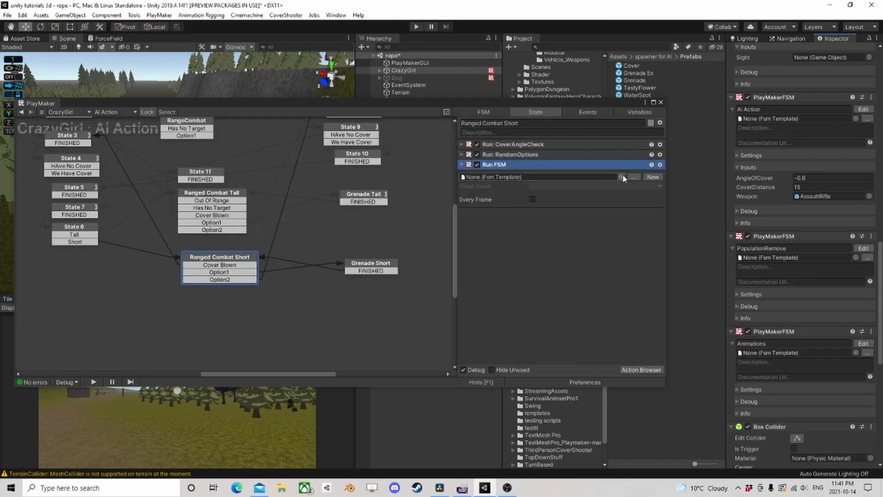
- Assign the FireFromLowCover template to the new Run FSM action in Ranged Combat Short
click(622, 177)
text(fi)
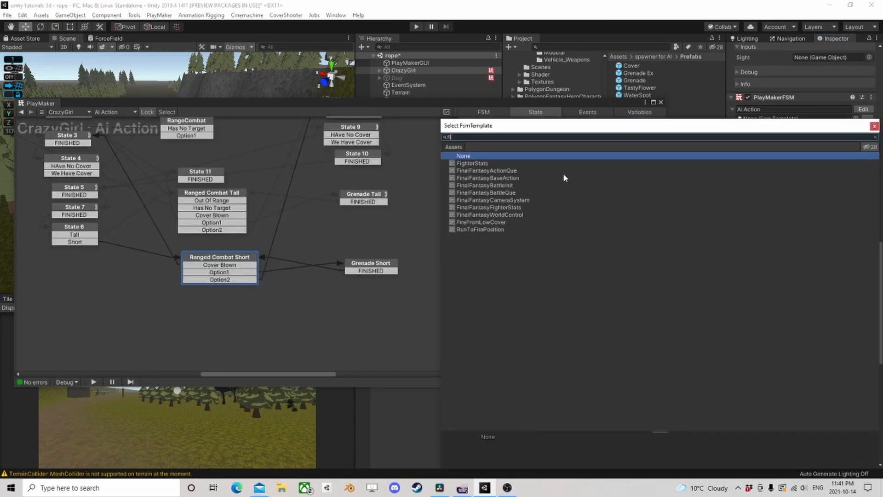
text(re)
click(490, 163)
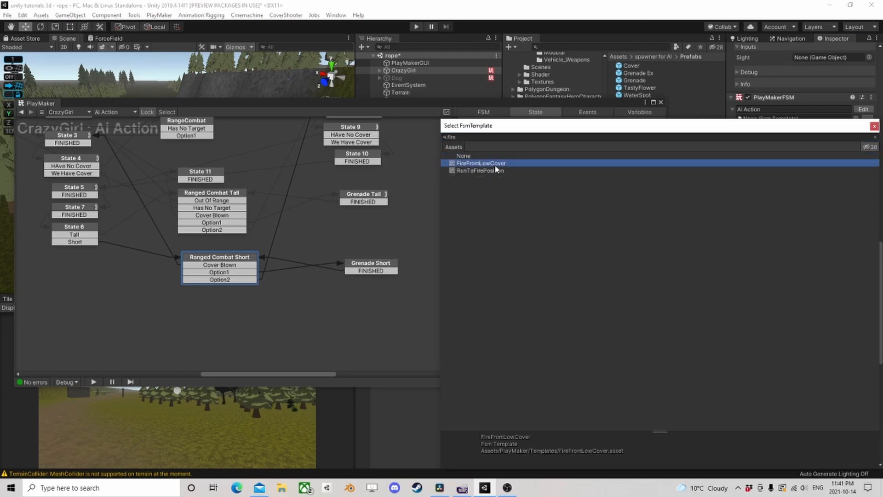
click(875, 126)
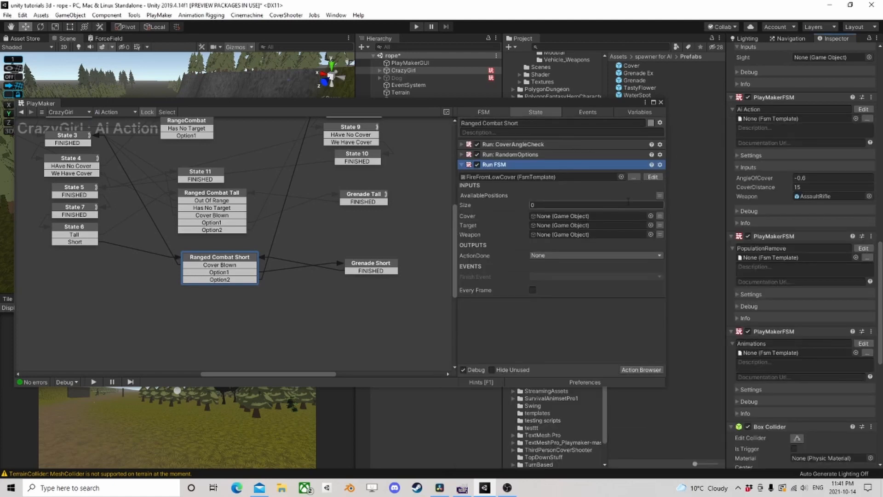
- Link the Run FSM action's Cover, Target and Weapon inputs to the Cover, Target and Weapon variables
click(660, 215)
click(565, 216)
click(553, 236)
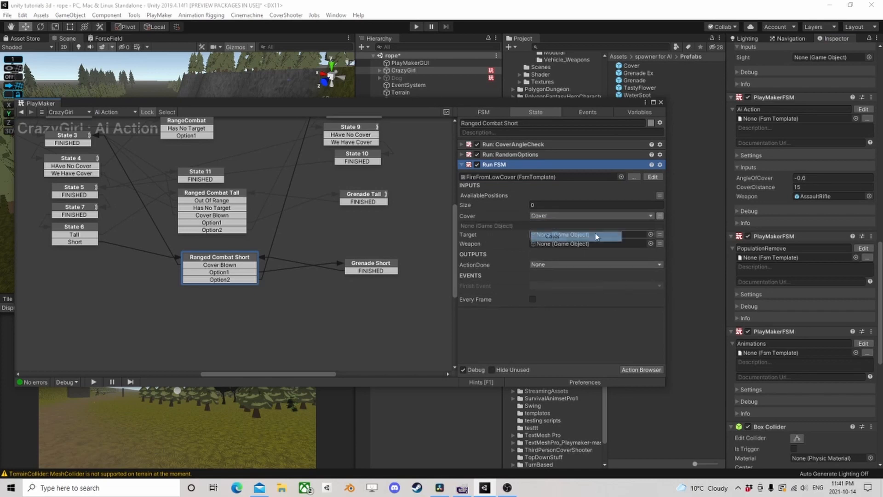
click(659, 234)
click(582, 234)
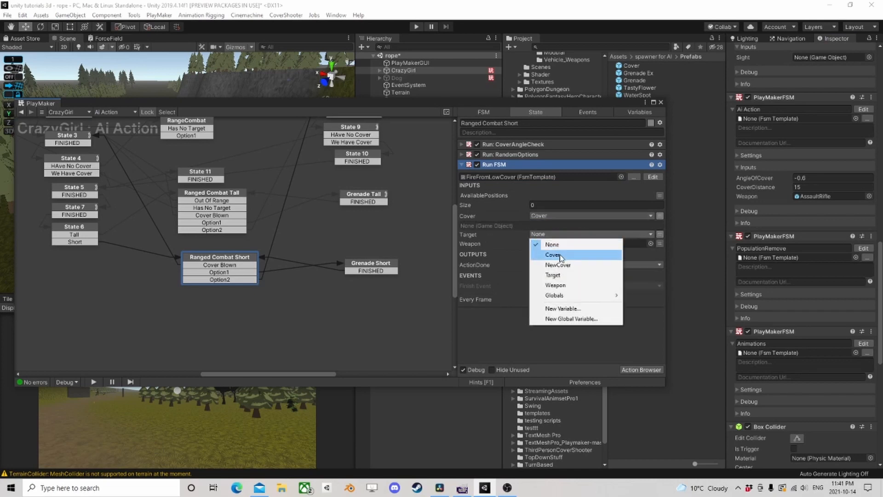
click(553, 274)
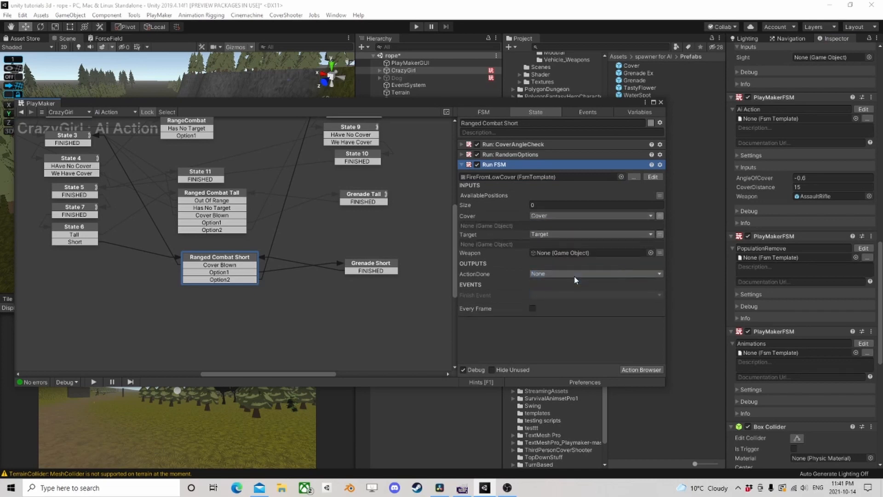
click(660, 253)
click(611, 252)
click(556, 303)
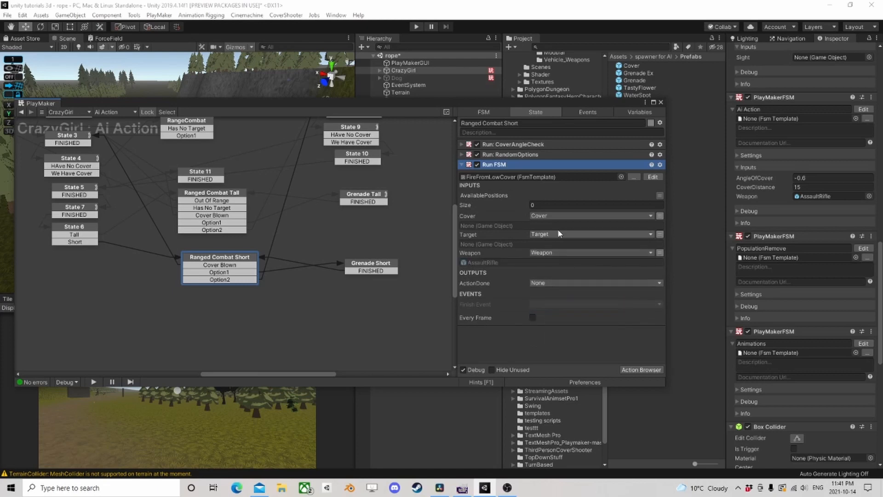
- Link the Run FSM action's AvailablePositions input to AvailableOpenings and its ActionDone output to the ActionDone variable
click(660, 196)
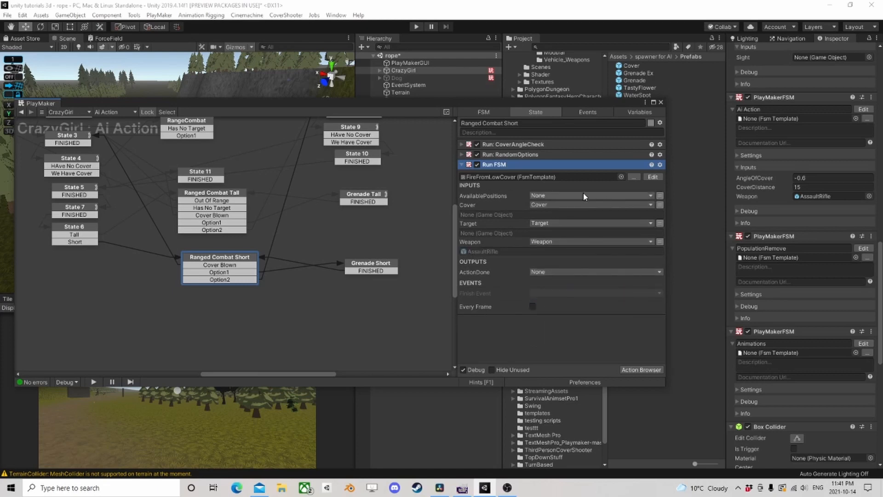
click(587, 195)
click(560, 215)
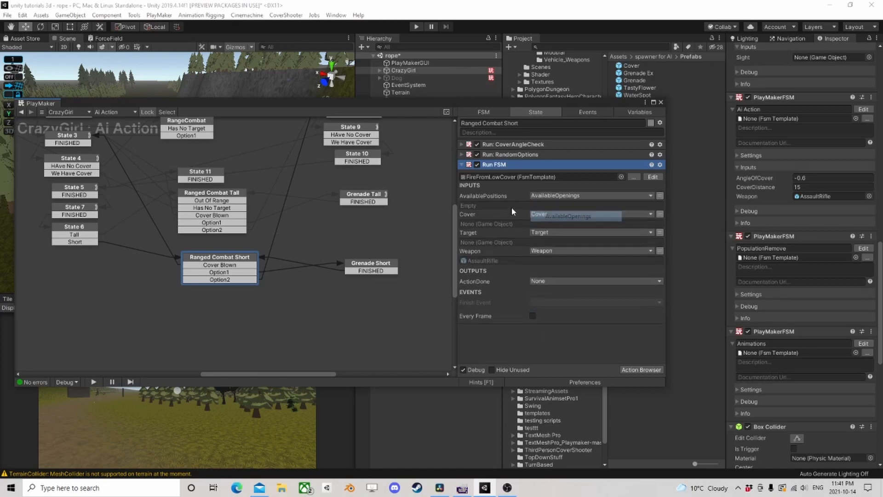
click(564, 281)
click(567, 298)
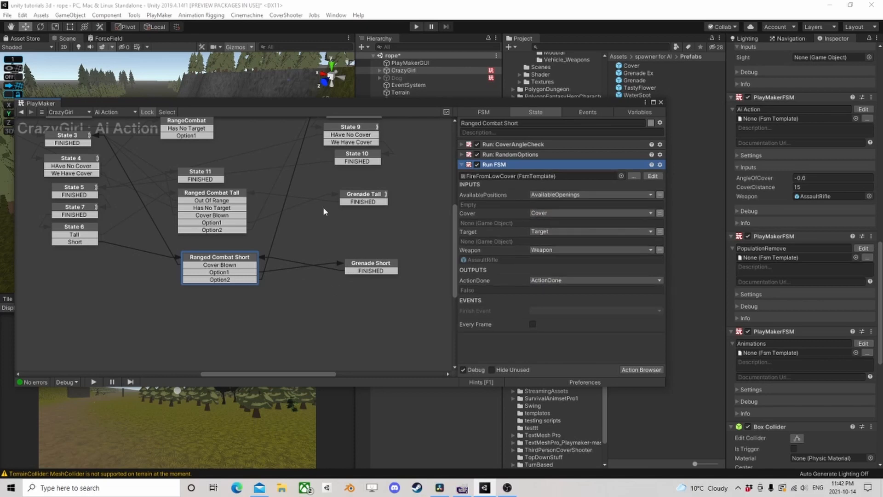
- Review the Ranged Combat Short and Grenade Short states, and save the scene
click(370, 265)
click(242, 260)
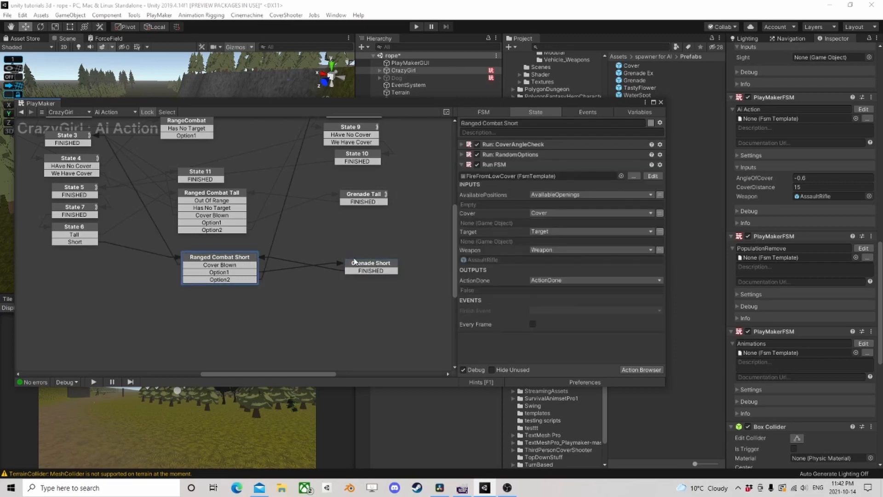
click(369, 267)
click(661, 103)
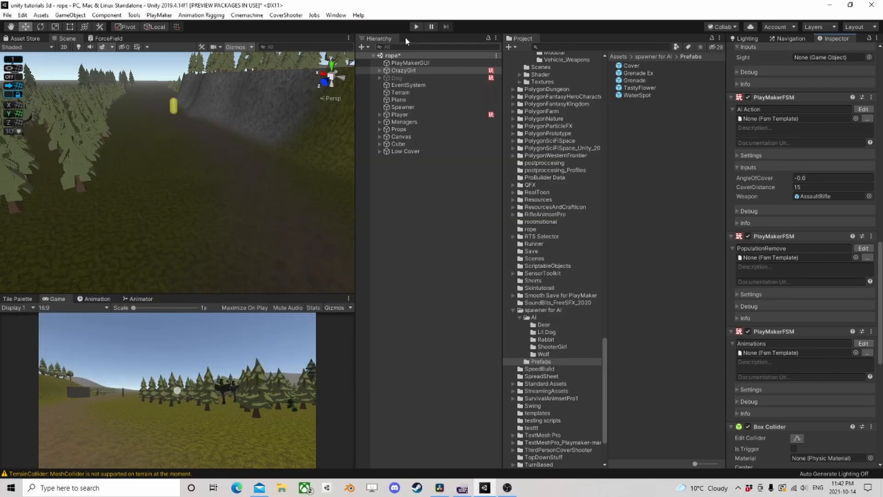
click(8, 15)
click(21, 62)
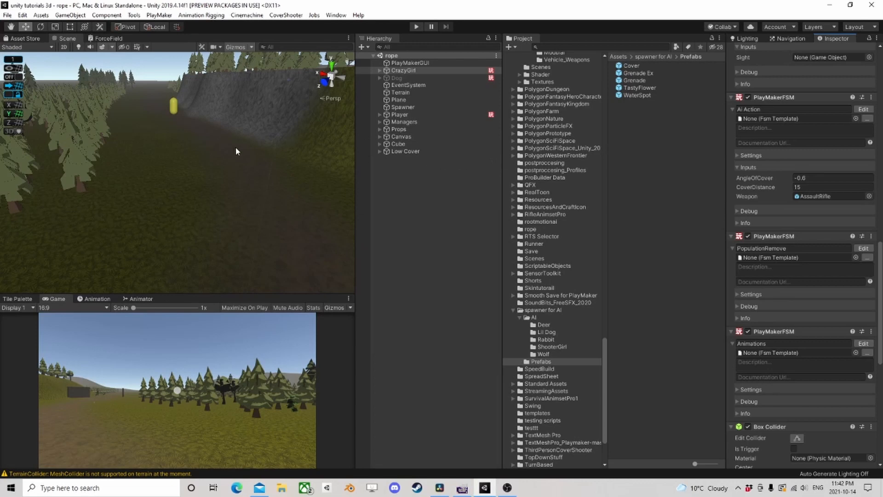
- Set the Y scale of Cube (1), the wall inside Low Cover, to 1
right_drag(235, 147, 395, 167)
right_drag(124, 195, 250, 168)
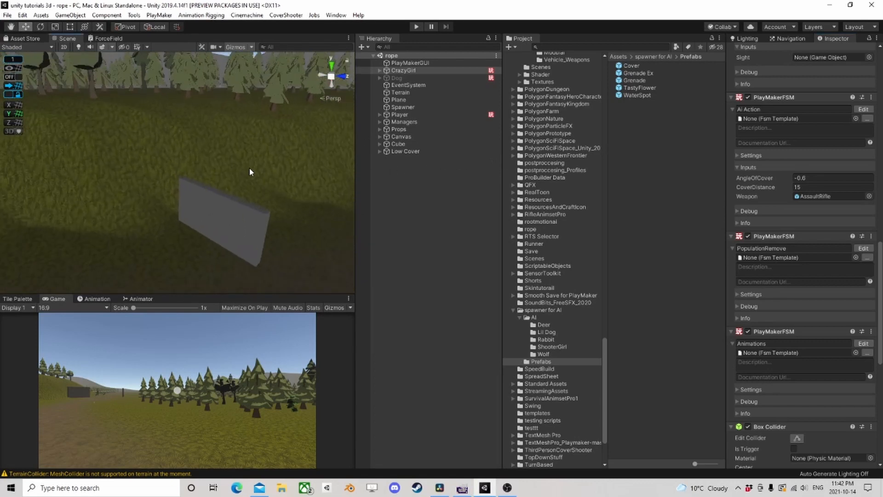
right_drag(106, 177, 315, 191)
middle_drag(189, 243, 260, 142)
scroll(184, 202, down, 3)
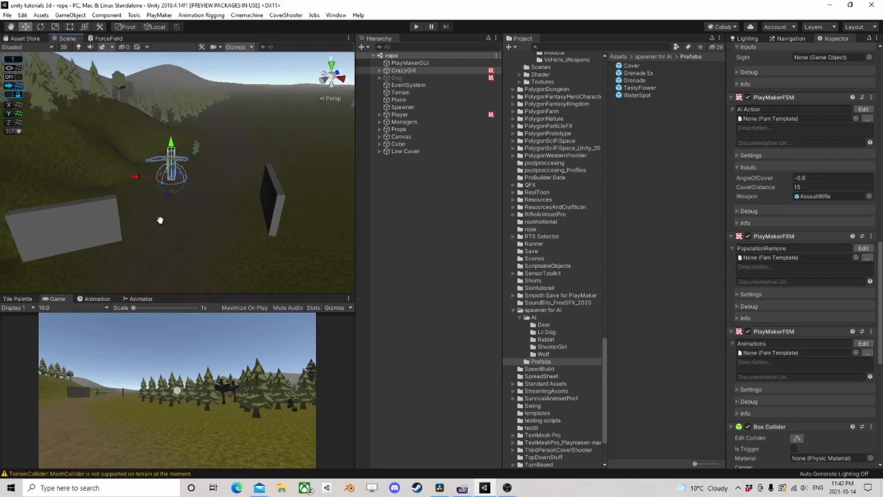
middle_drag(160, 220, 301, 163)
scroll(202, 207, up, 2)
click(179, 218)
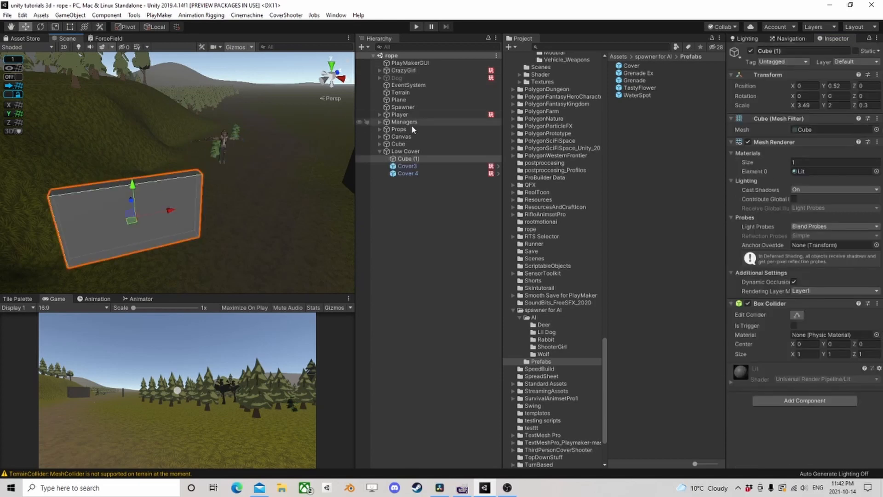
click(418, 152)
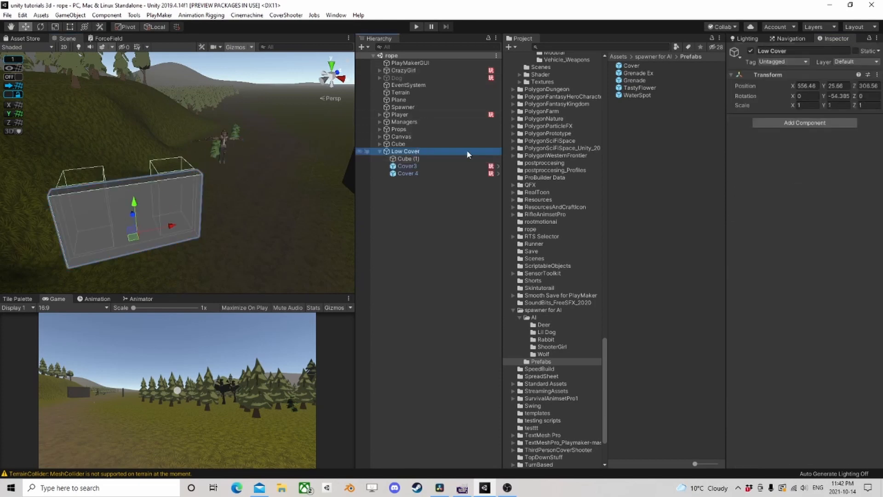
click(429, 159)
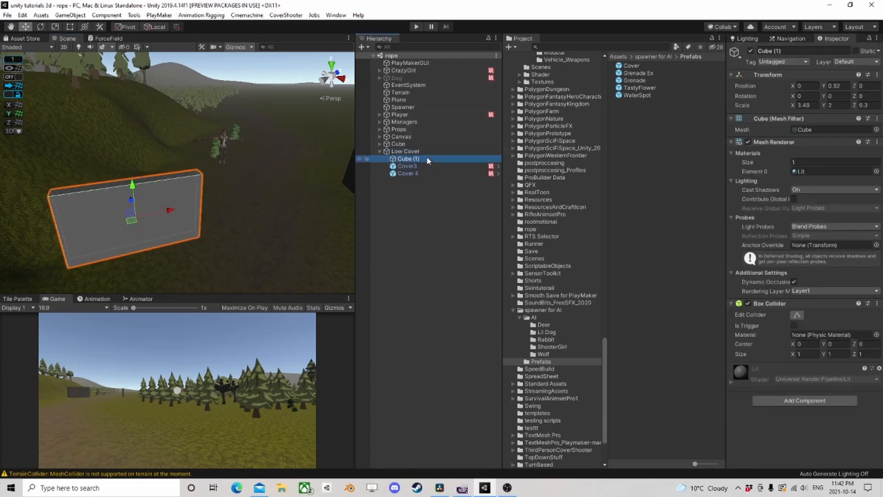
click(831, 105)
text(1)
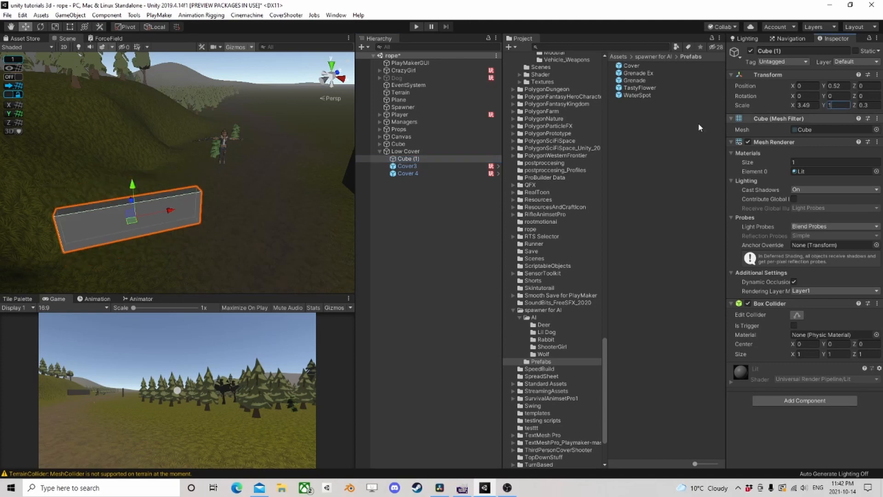
- Set the Box Collider Y size of both Cover3 and Cover 4 to 1
click(434, 166)
shift+click(428, 173)
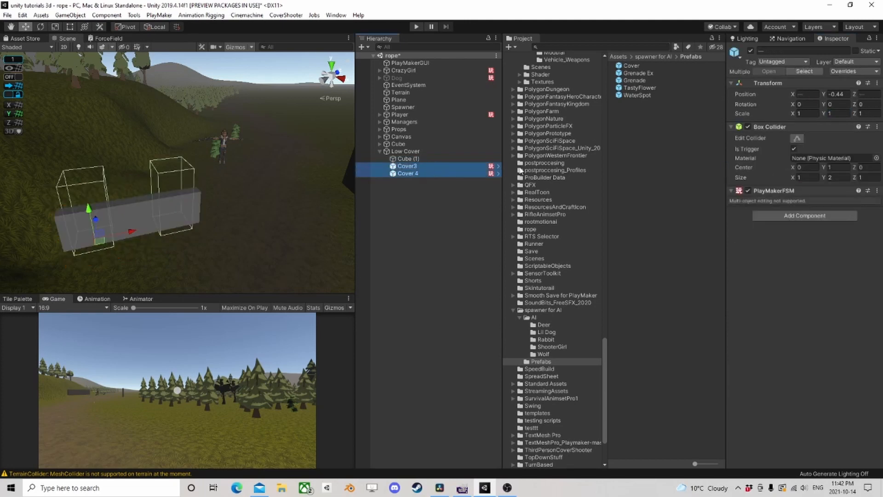
click(834, 177)
text(1)
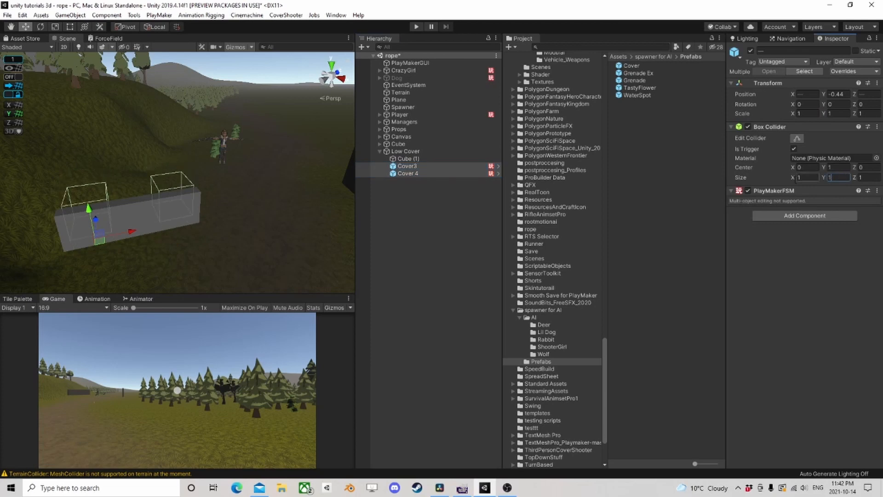
- Set the Box Collider center Y of Cover3 and Cover 4 to 0.5
right_drag(226, 188, 93, 202)
middle_drag(250, 188, 81, 127)
scroll(212, 159, down, 4)
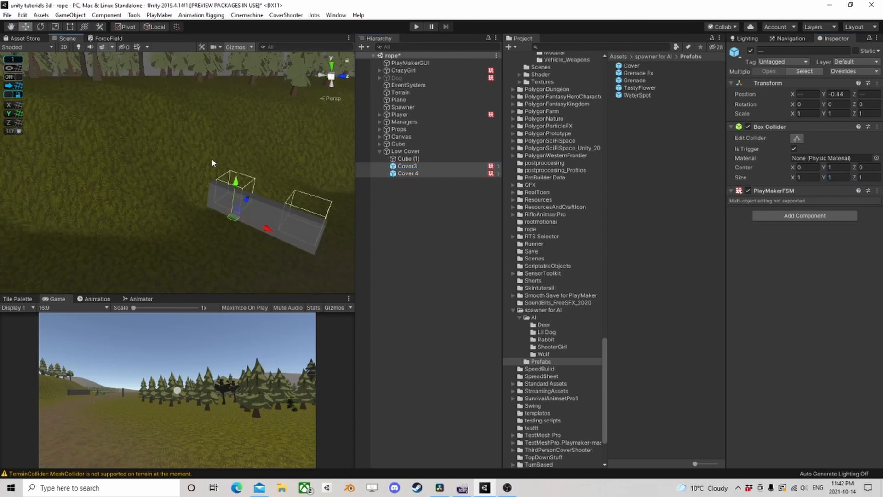
middle_drag(250, 171, 156, 168)
right_drag(156, 168, 233, 177)
scroll(258, 190, up, 4)
right_drag(274, 199, 197, 190)
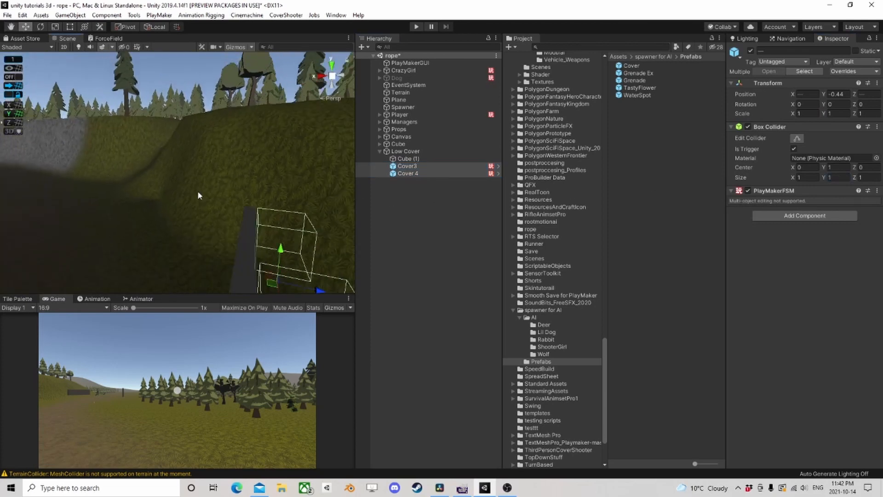
middle_drag(198, 191, 192, 124)
right_drag(192, 123, 238, 200)
middle_drag(237, 200, 275, 158)
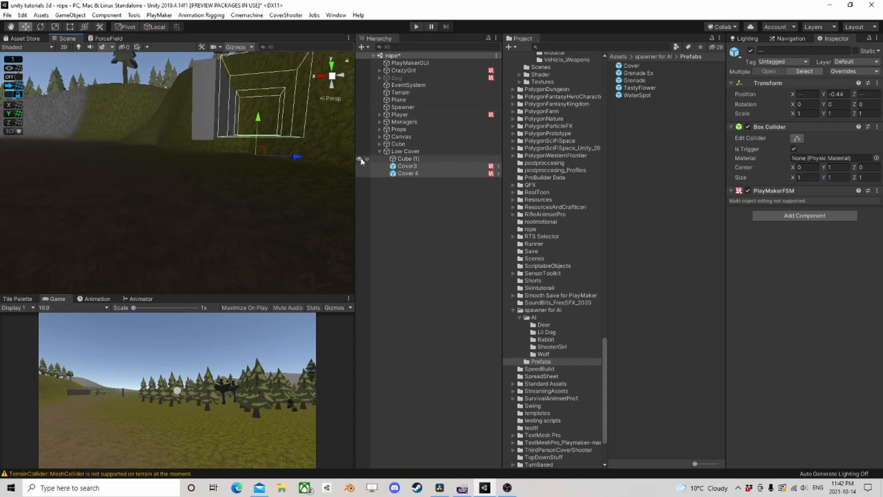
click(845, 168)
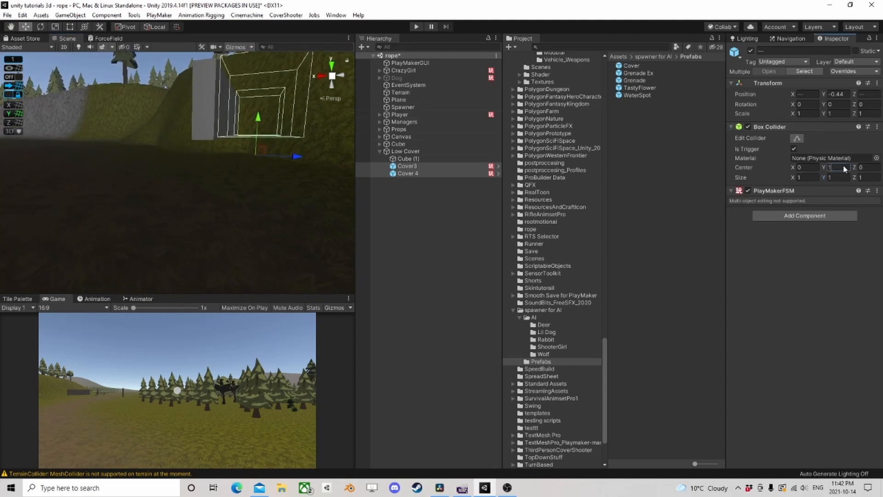
text(0)
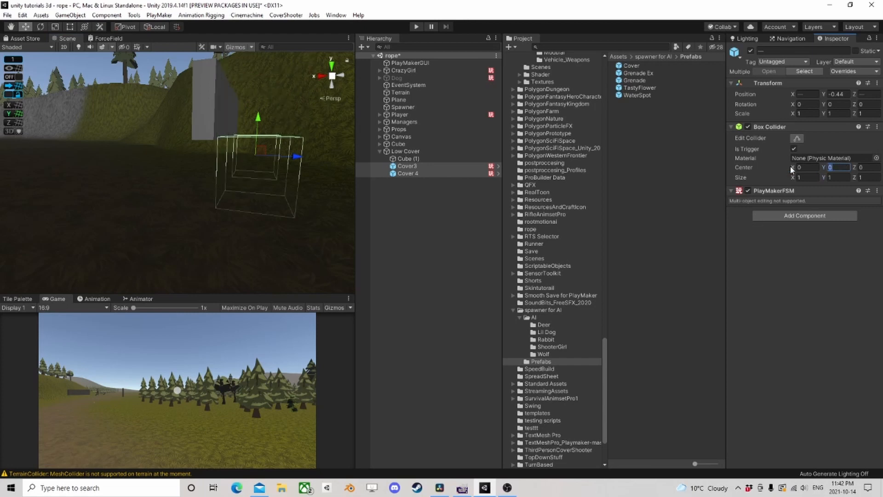
text(.5)
- Lower the whole Low Cover object toward the ground to a Y position of about 25.18
middle_drag(250, 169, 266, 231)
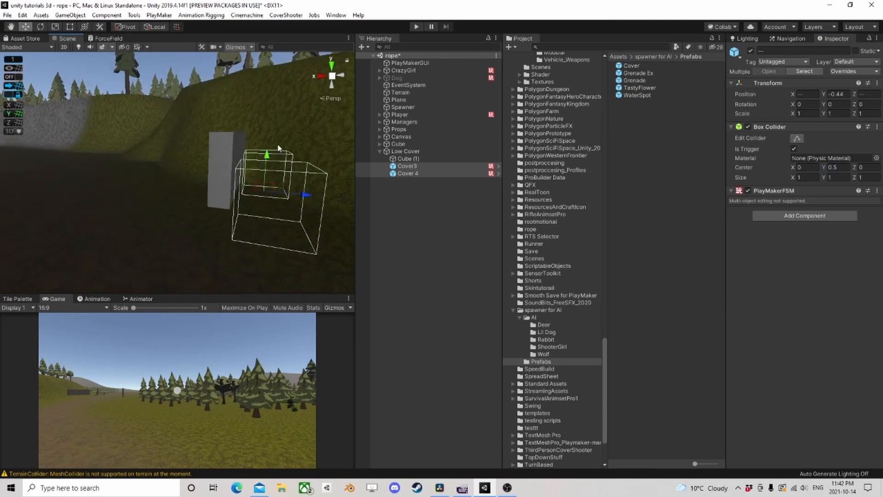
right_drag(238, 121, 263, 208)
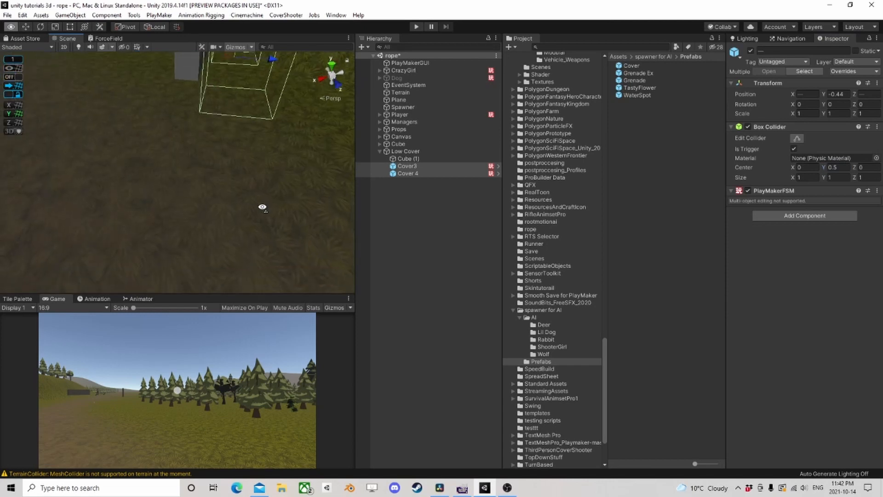
middle_drag(234, 154, 204, 225)
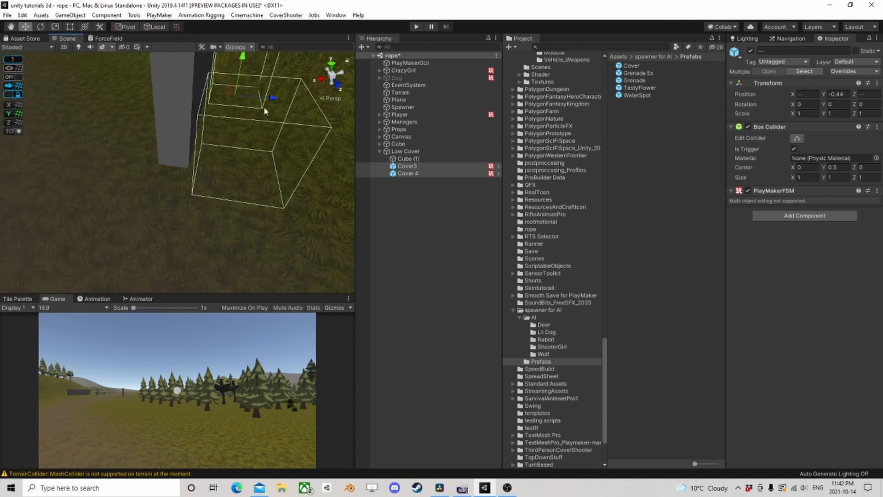
click(410, 159)
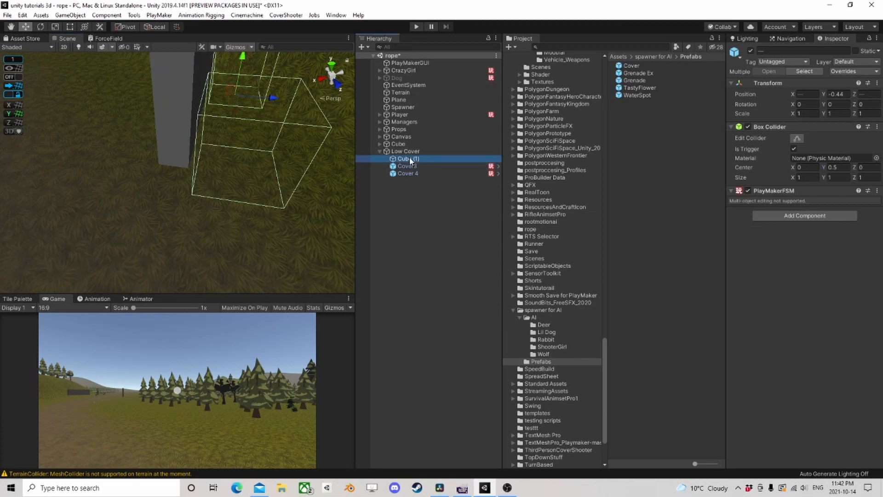
right_drag(244, 217, 274, 128)
middle_drag(274, 129, 233, 154)
click(421, 151)
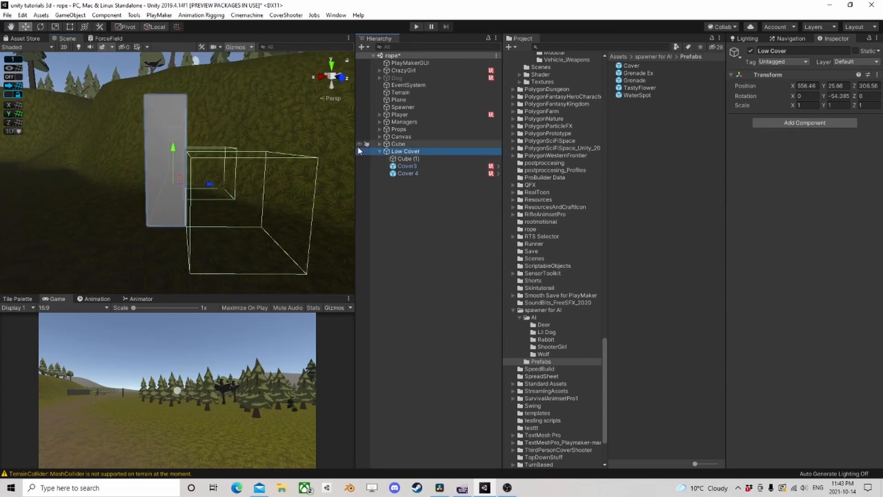
middle_drag(219, 200, 206, 144)
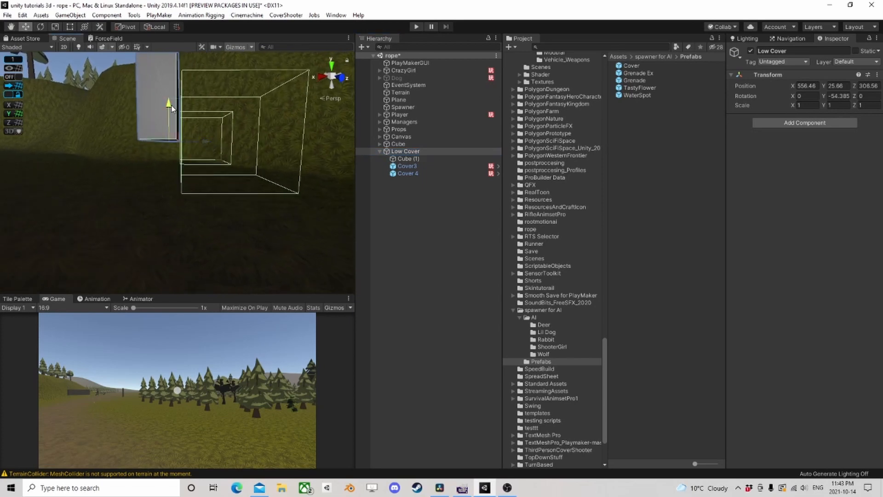
drag(171, 107, 171, 133)
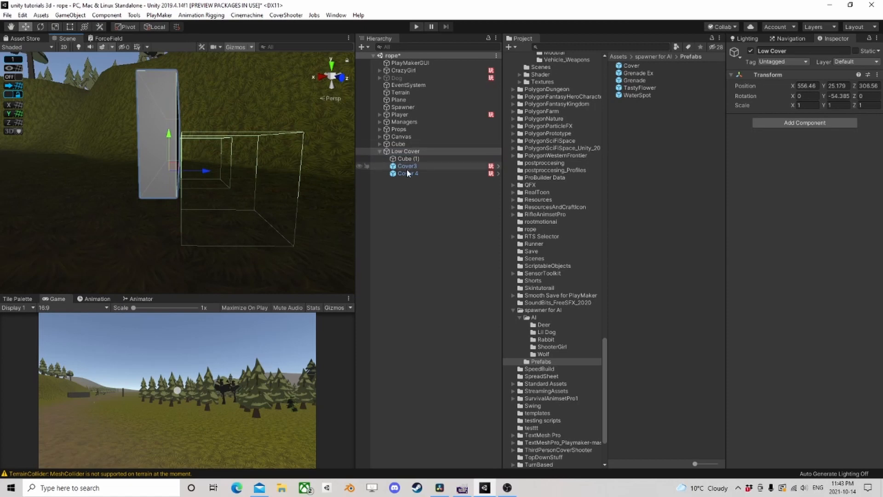
- Set the Box Collider center Y of Cover3 and Cover 4 to 1 and move both down to Y position -0.47
click(412, 167)
shift+click(406, 174)
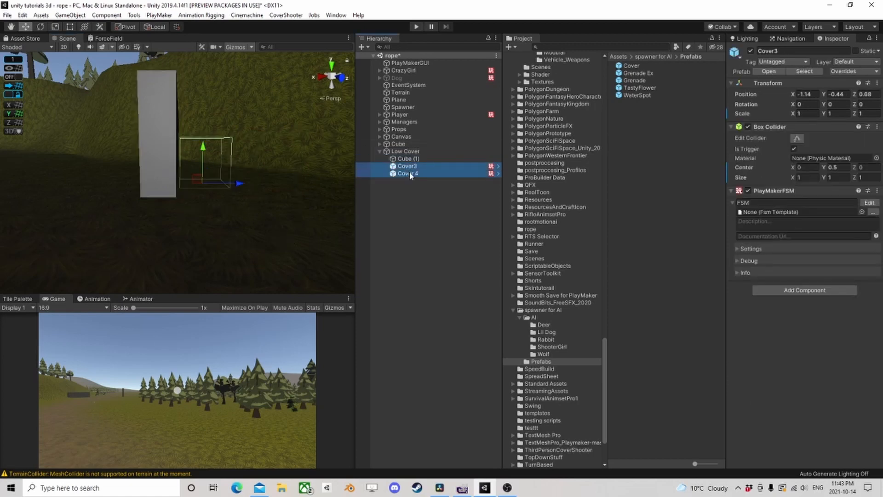
click(843, 168)
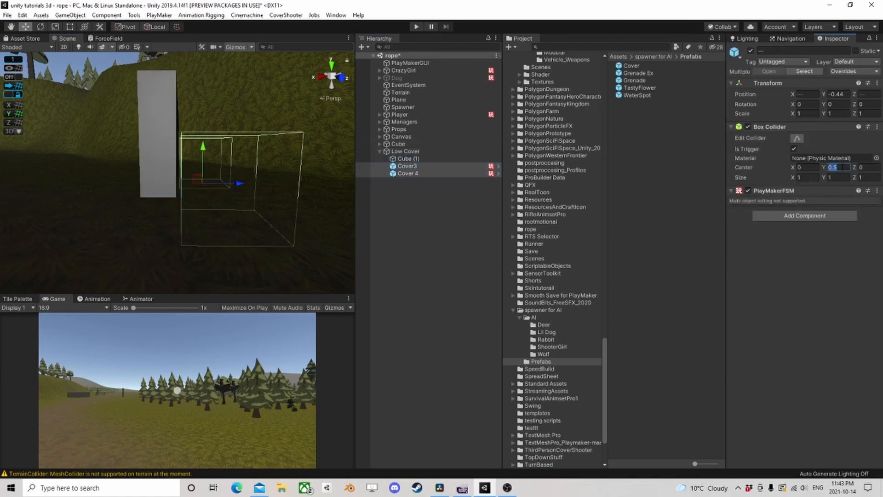
text(1)
middle_drag(174, 201, 157, 211)
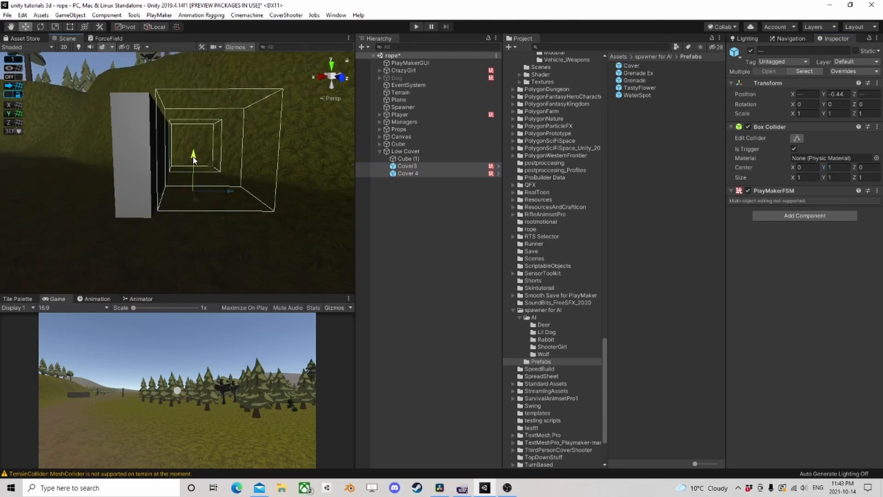
drag(194, 159, 192, 157)
alt+drag(136, 130, 235, 140)
scroll(148, 193, down, 3)
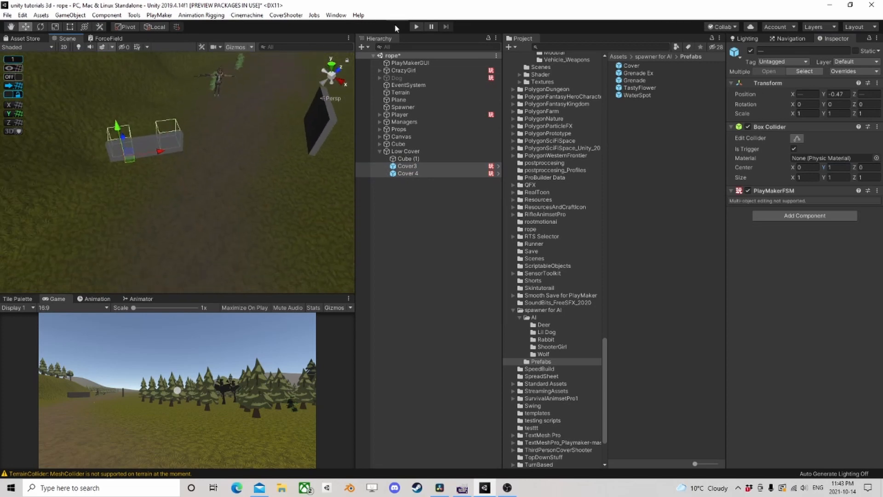
- Save the scene and play-test it, running the player toward the low cover
click(8, 15)
click(23, 63)
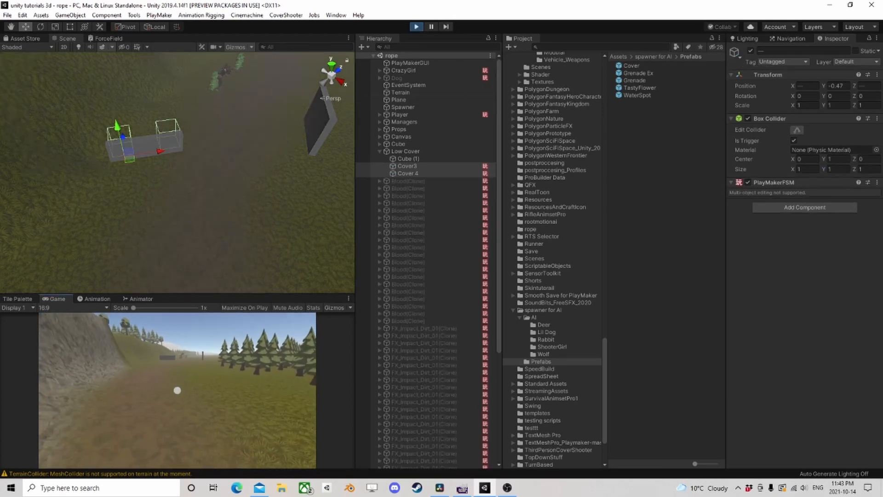
key(shift+w)
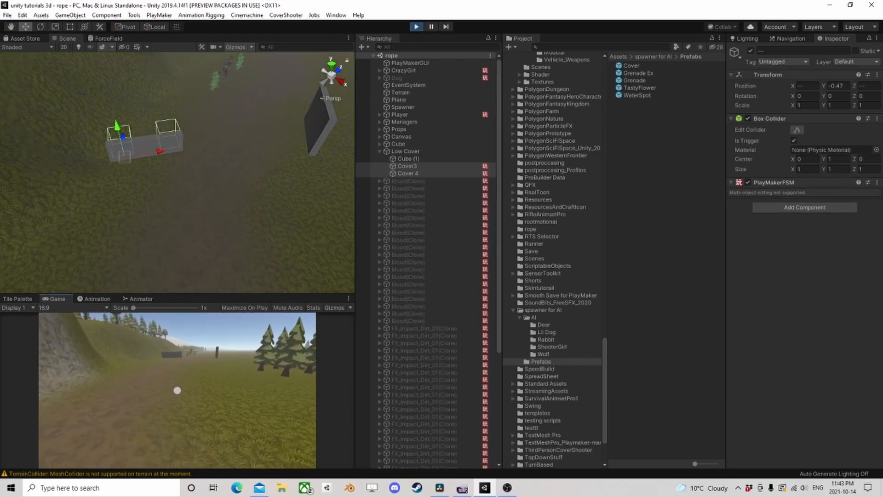
key(shift+w)
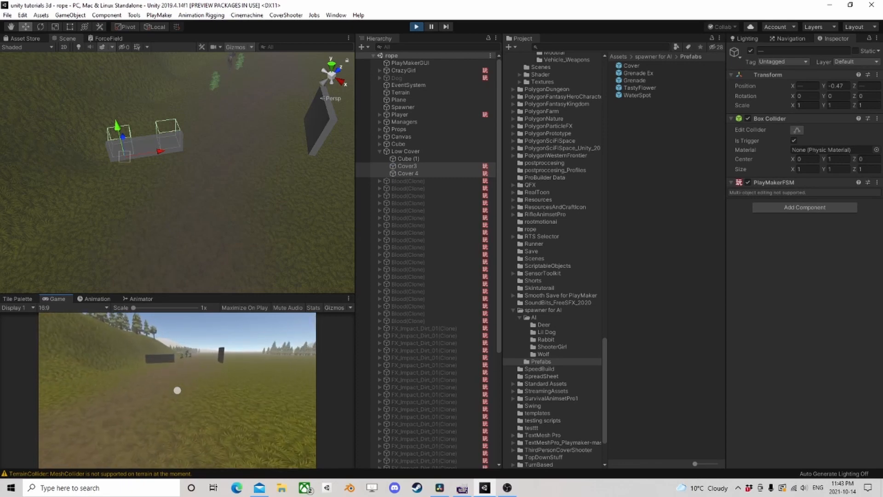
key(shift+w)
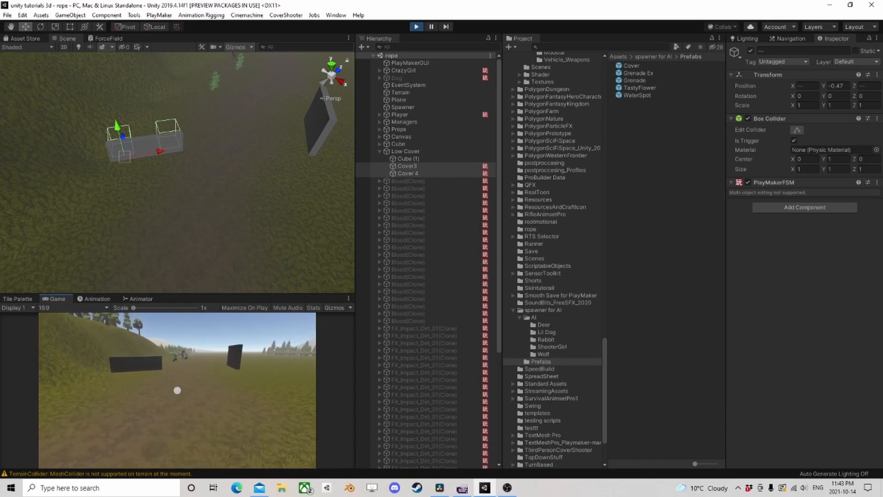
key(shift+w)
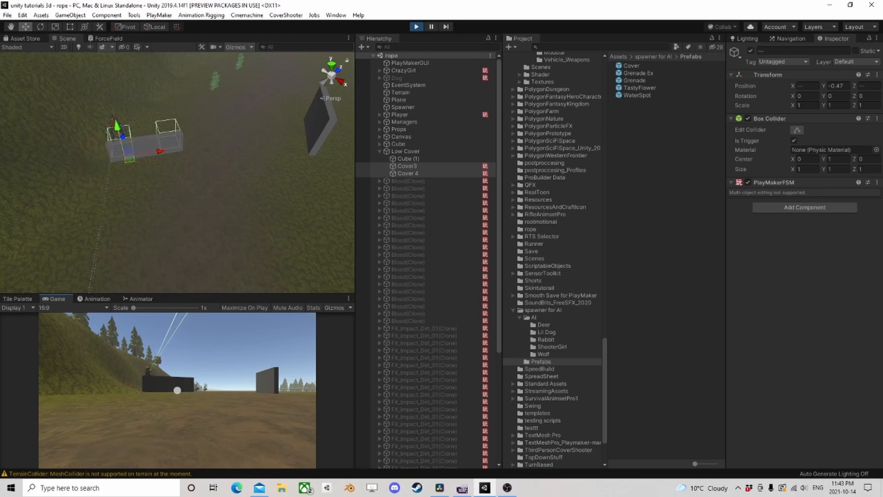
- Examine the AI's behavior at the low cover up close in the scene view while the game runs
middle_drag(104, 186, 152, 214)
scroll(206, 199, up, 3)
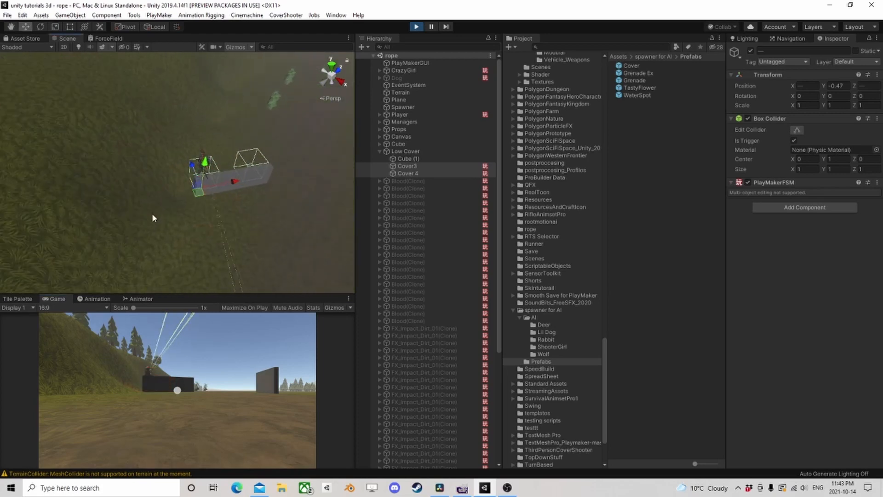
scroll(157, 220, up, 3)
right_drag(157, 220, 199, 197)
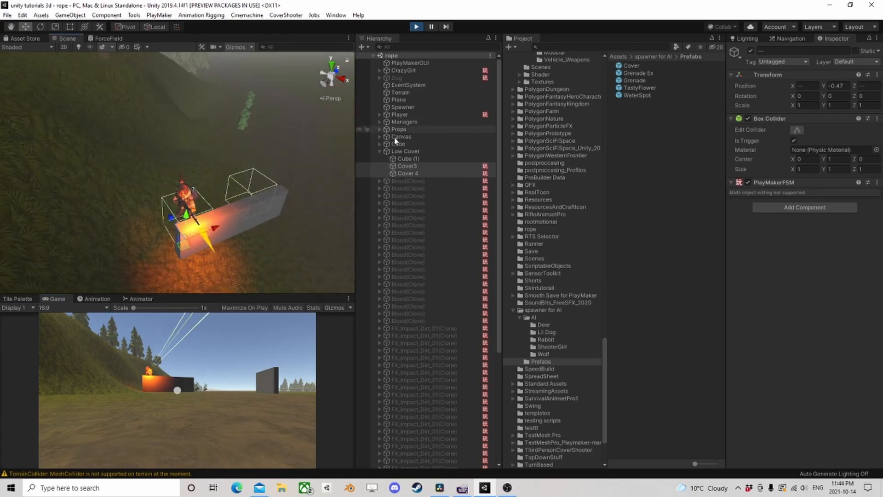
- Open CrazyGirl's Ai Action FSM during play to check its active state beside the scene view
click(380, 151)
click(403, 71)
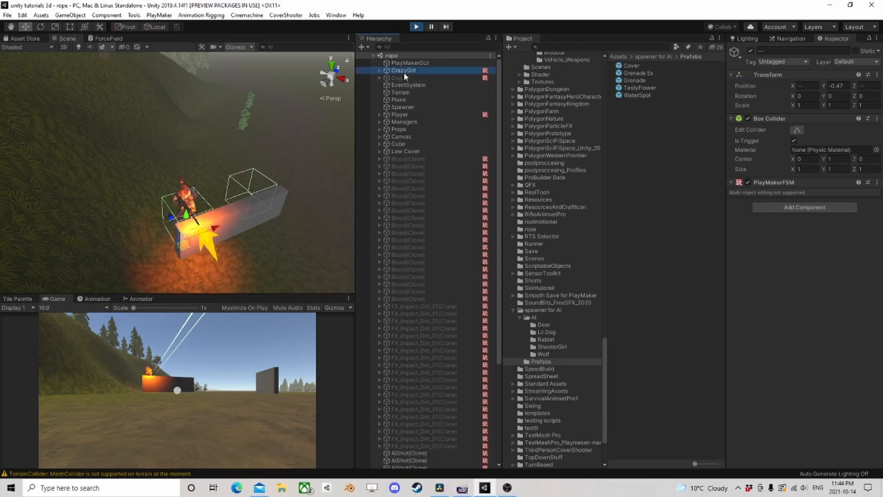
scroll(810, 304, down, 6)
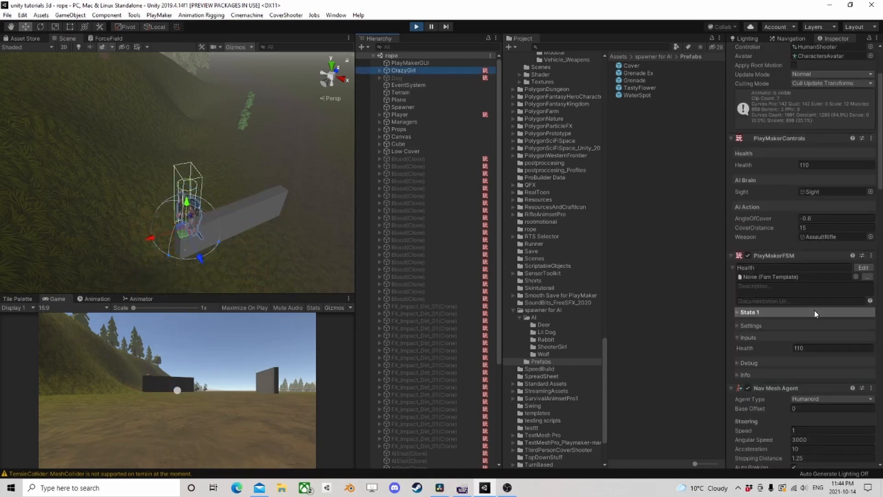
scroll(817, 299, down, 9)
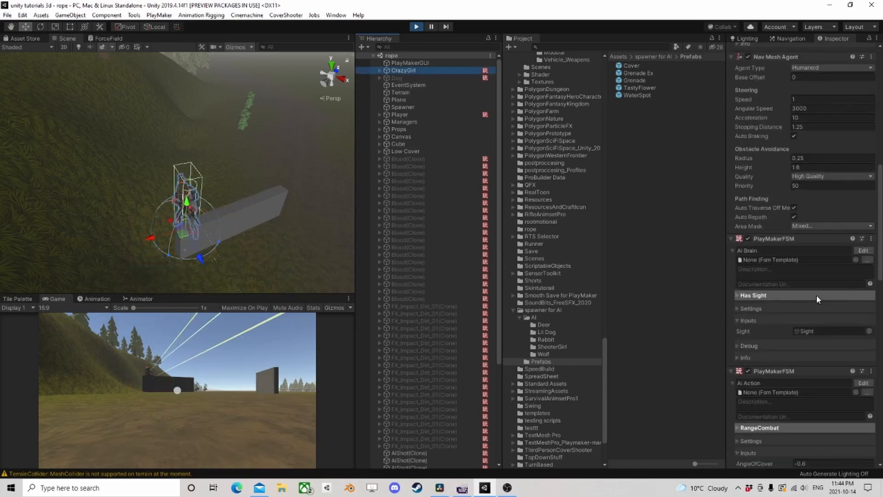
click(863, 385)
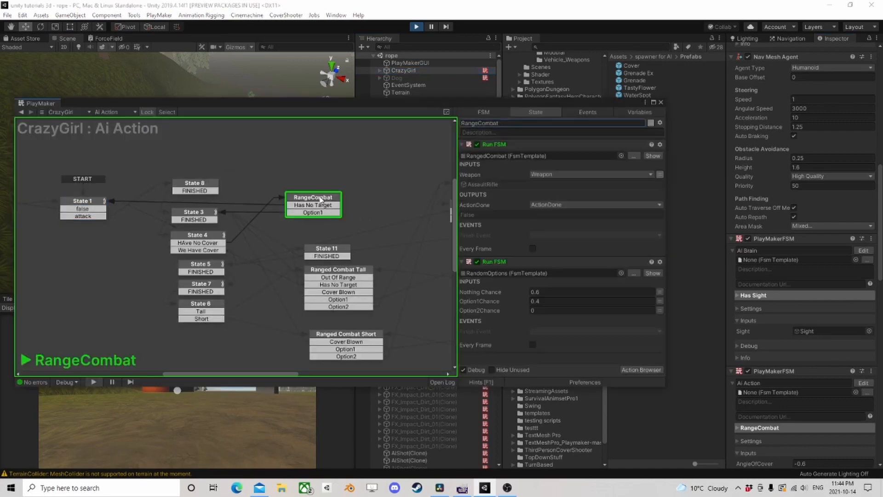
drag(376, 106, 557, 43)
middle_drag(131, 162, 73, 138)
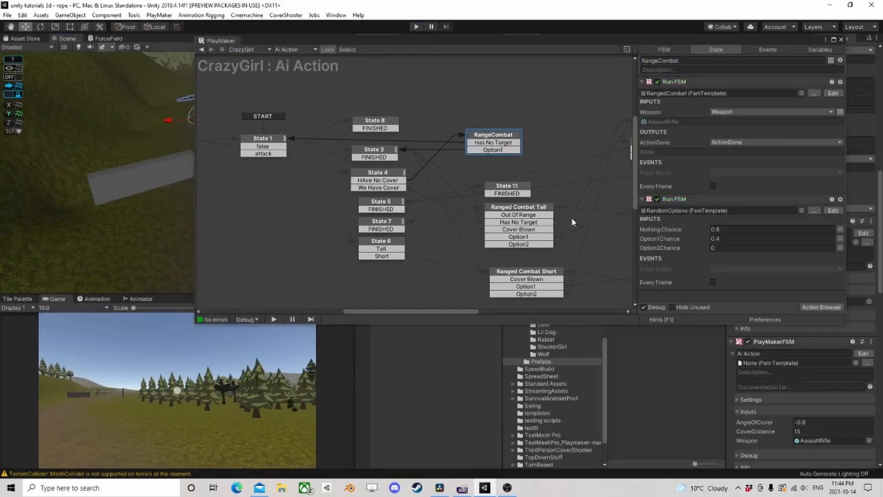
- End the play test and open the FireFromLowCover template from the Run FSM action in Ranged Combat Short
middle_drag(573, 222, 350, 148)
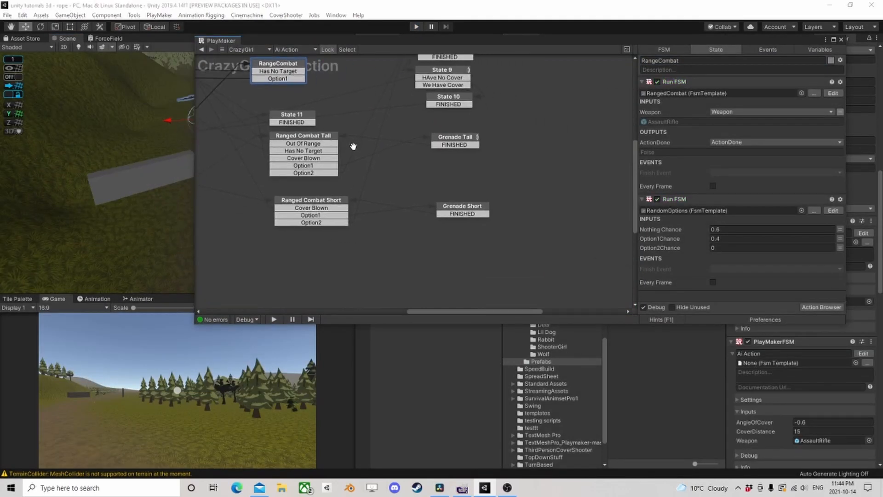
click(302, 203)
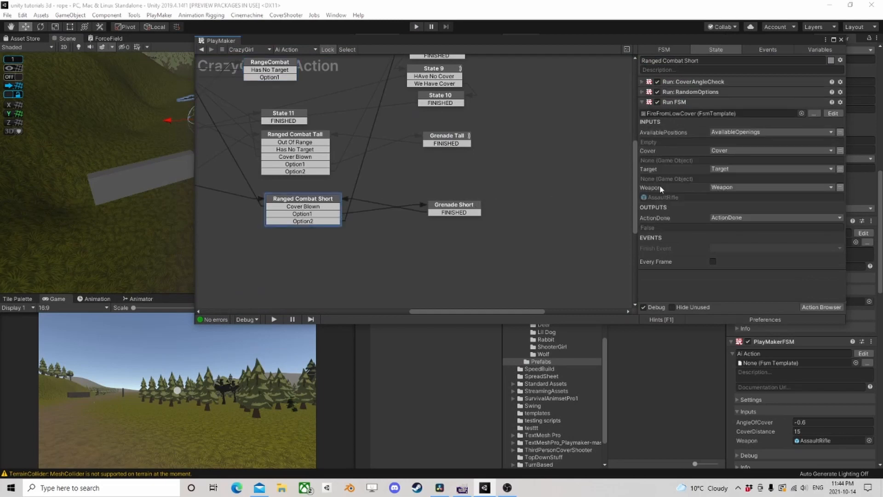
click(833, 114)
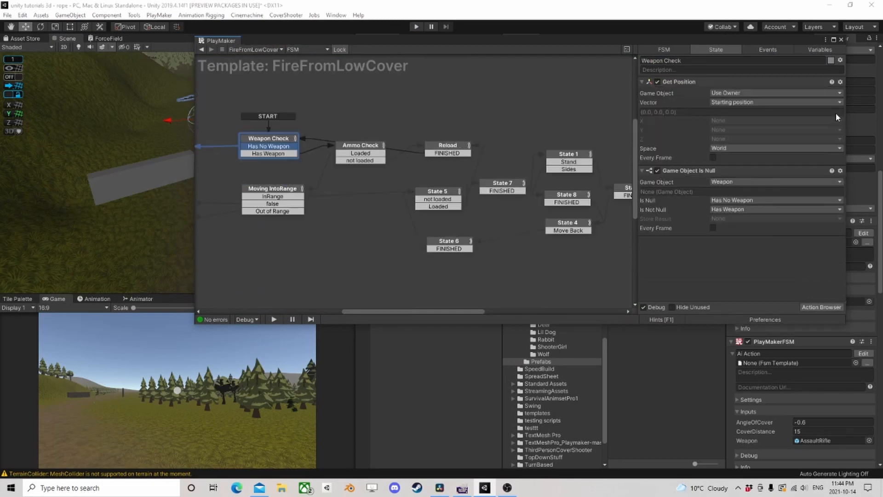
- Check the actions of State 1 and State 10 in the FireFromLowCover template
scroll(347, 204, down, 4)
middle_drag(536, 168, 389, 156)
scroll(390, 154, up, 3)
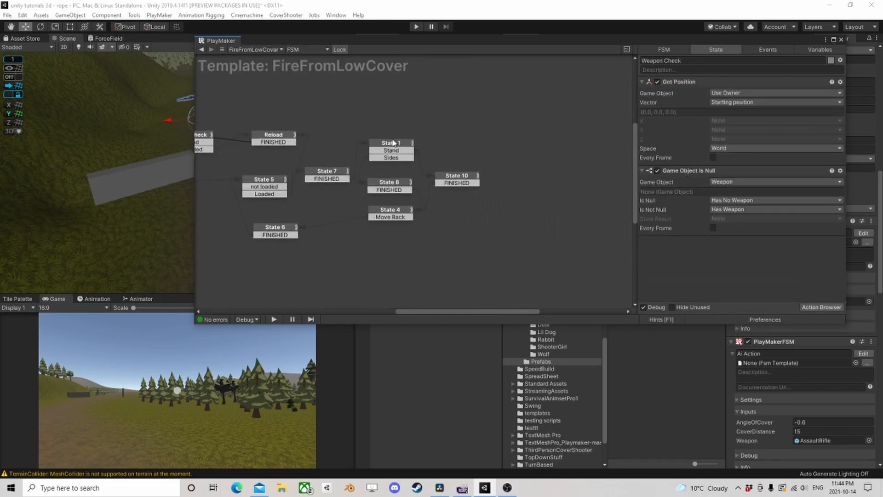
click(394, 144)
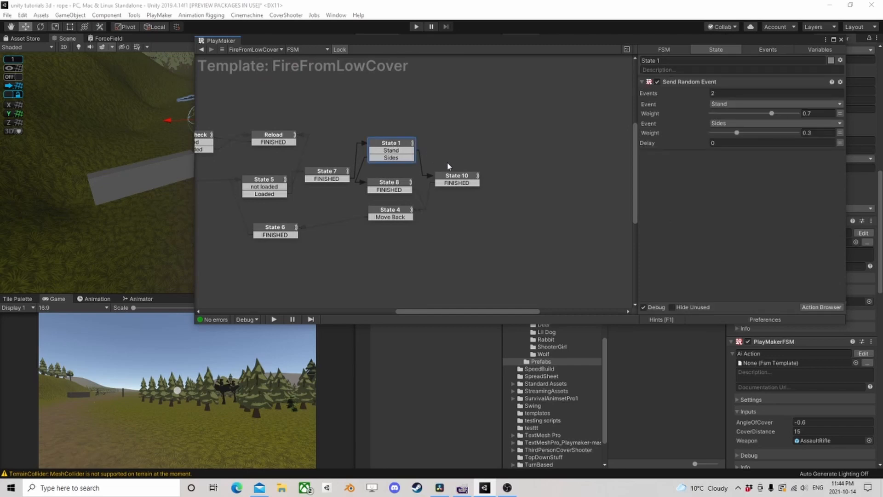
click(455, 180)
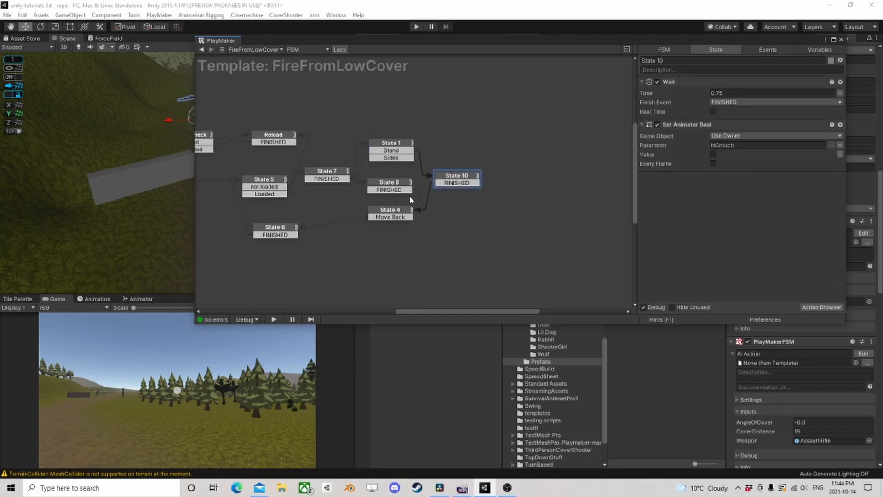
- Check State 4's actions and the Ranged Combat Short state in CrazyGirl's Ai Action FSM, ending back in the FireFromLowCover template
click(403, 212)
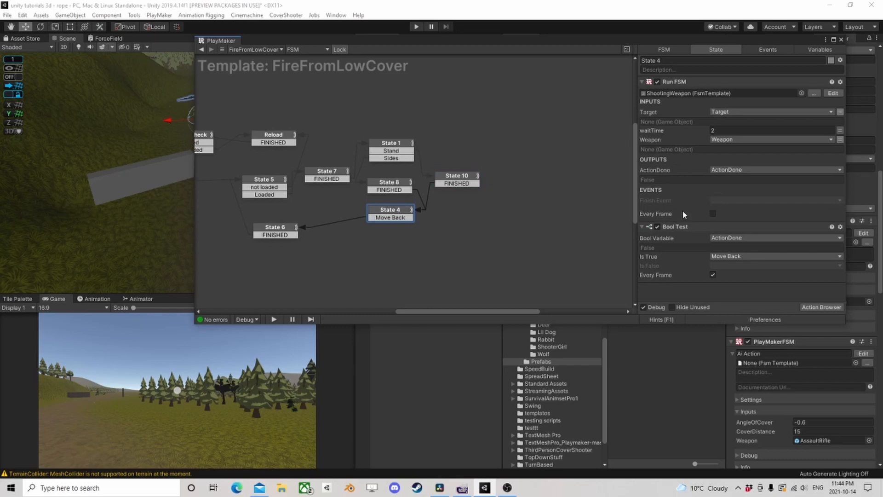
scroll(374, 182, down, 2)
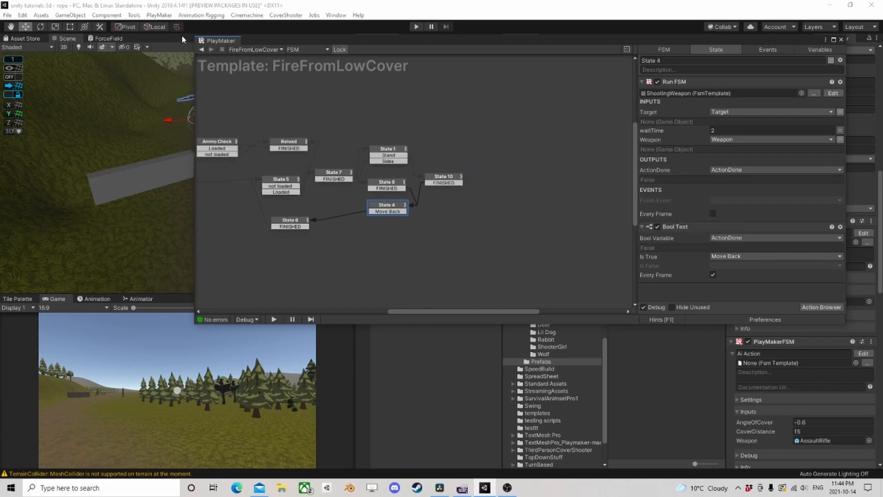
click(206, 50)
click(452, 212)
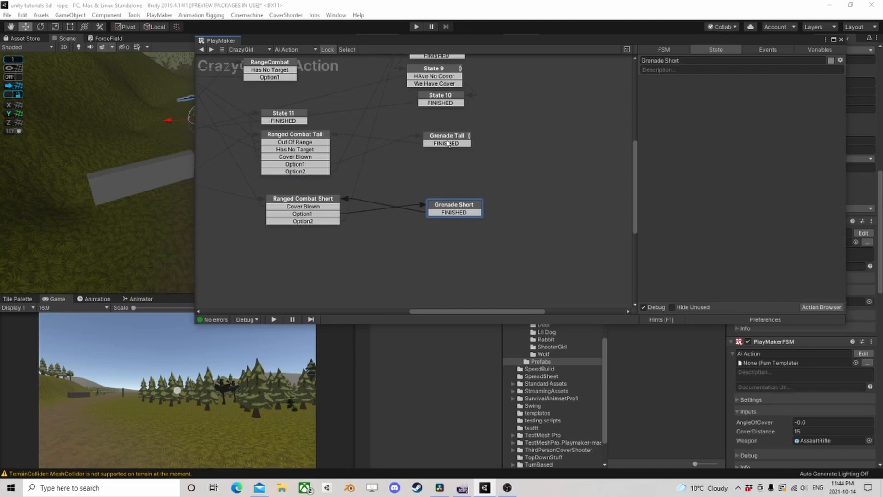
click(298, 203)
middle_drag(283, 193, 371, 188)
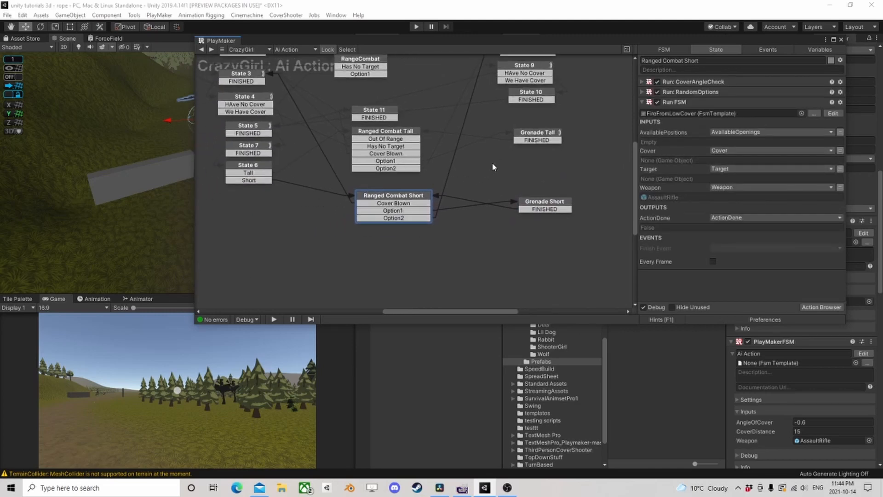
click(833, 114)
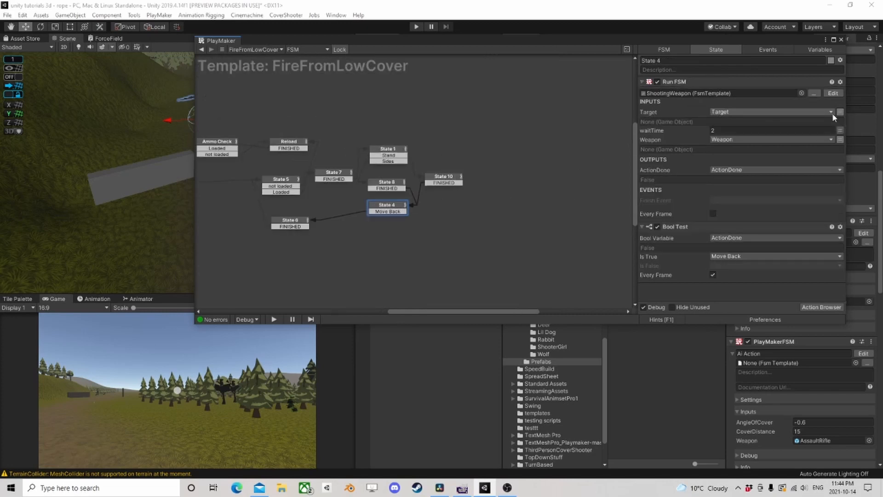
- Set State 10's Wait time to 1 in the FireFromLowCover template and move Set Animator Bool above Wait
click(392, 160)
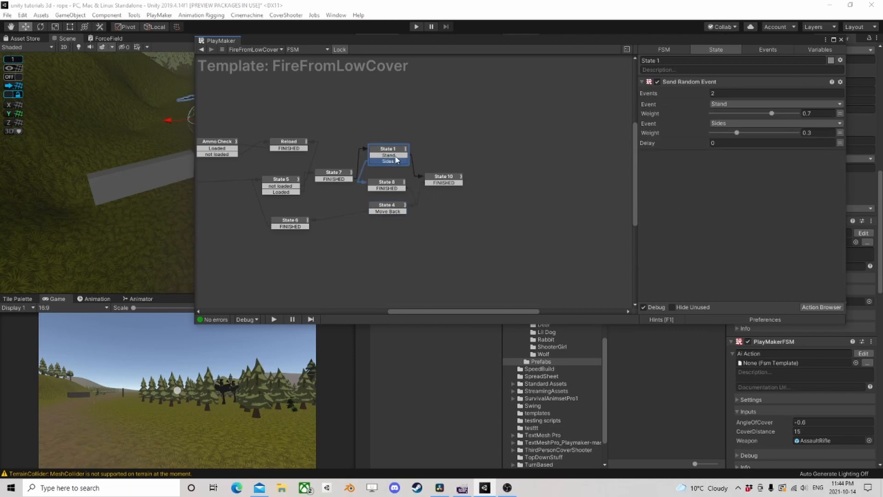
click(442, 179)
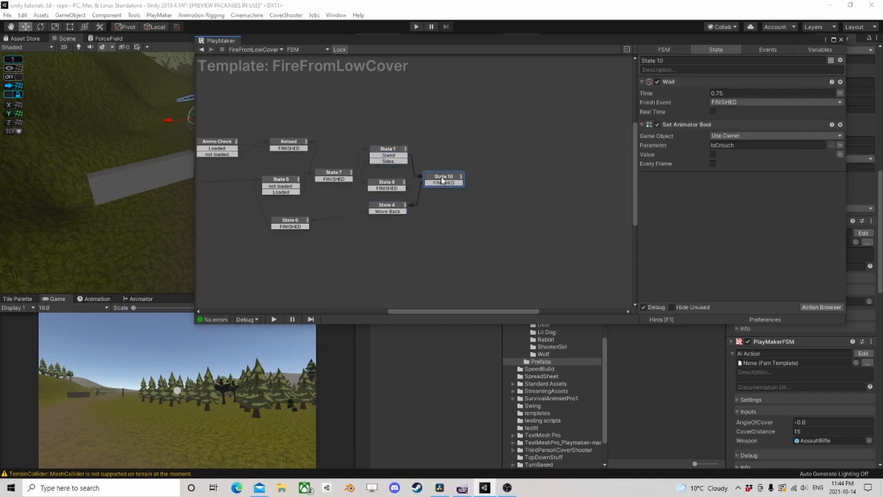
click(727, 93)
text(1.25)
drag(726, 93, 651, 93)
text(1)
drag(687, 125, 681, 91)
- Set State 7's Random Wait to a minimum of 2.5 and a maximum of 5
click(396, 210)
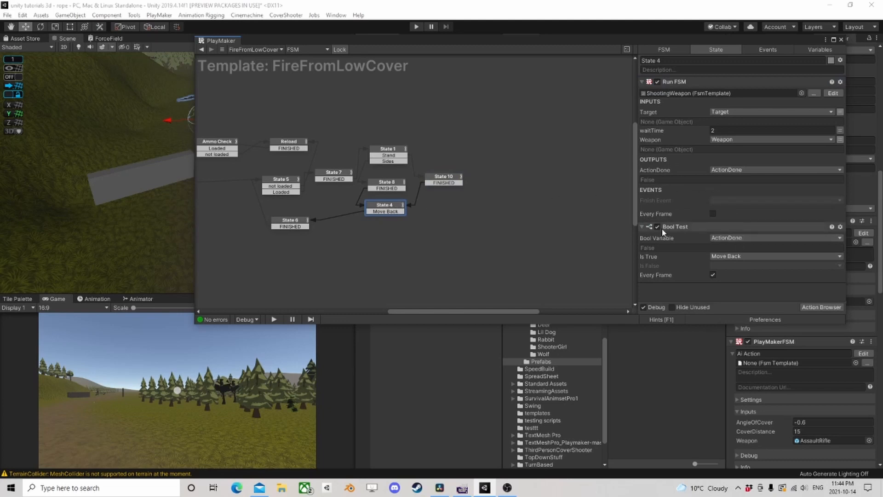
click(298, 224)
click(290, 181)
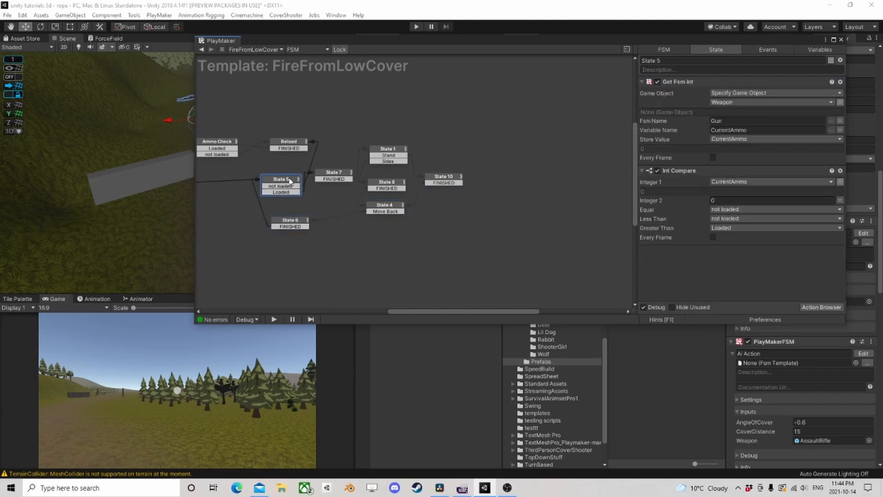
click(343, 176)
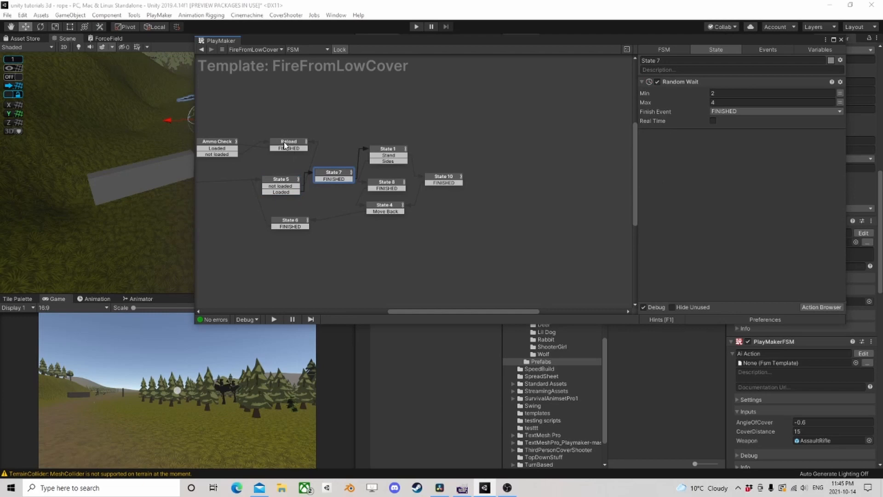
click(725, 94)
text(2.5)
click(720, 103)
- Check State 5, return to CrazyGirl's Ai Action FSM and check State 6's Cover Hieght action
click(280, 180)
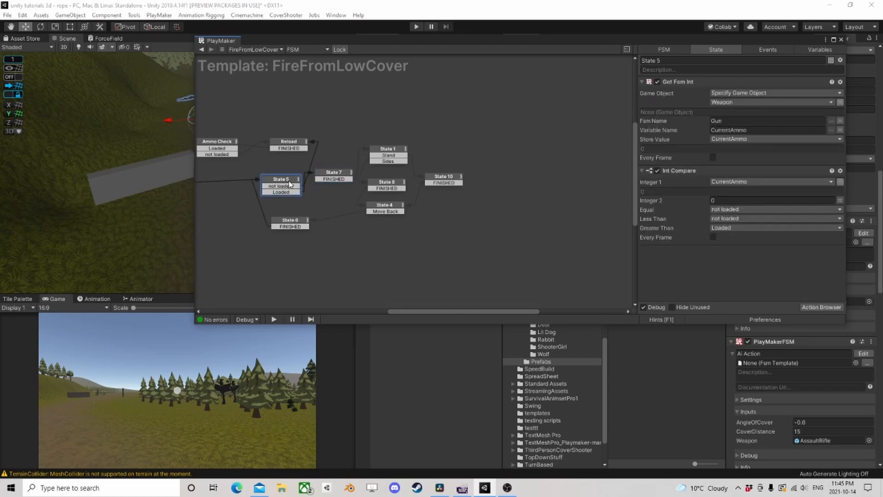
click(202, 50)
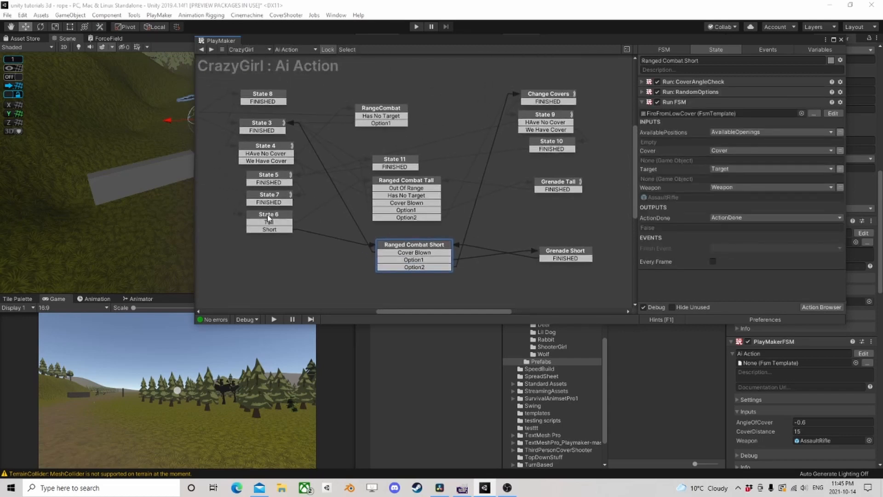
click(268, 217)
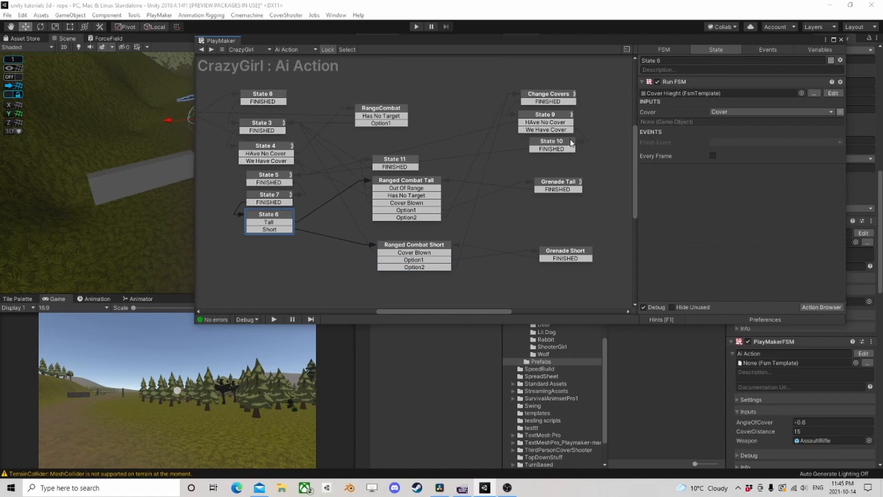
- Play-test the scene, inspect the actions of the RangeCombat state while it runs, and end the test
click(417, 27)
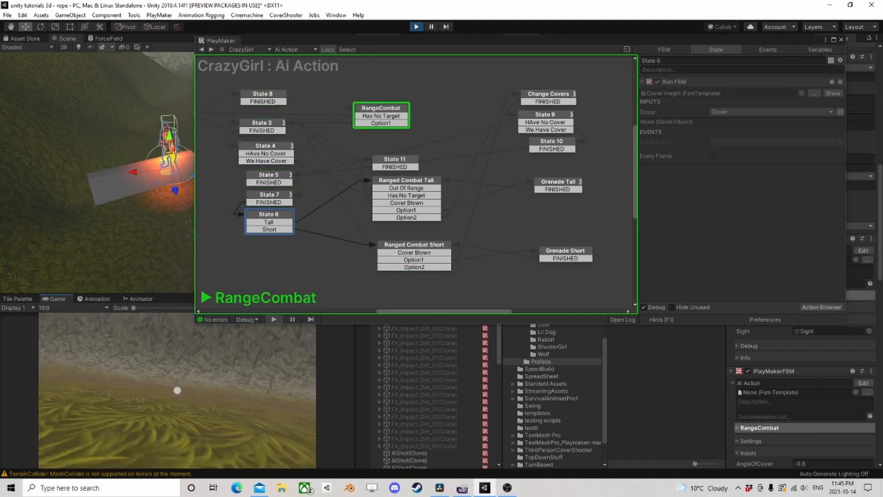
click(374, 108)
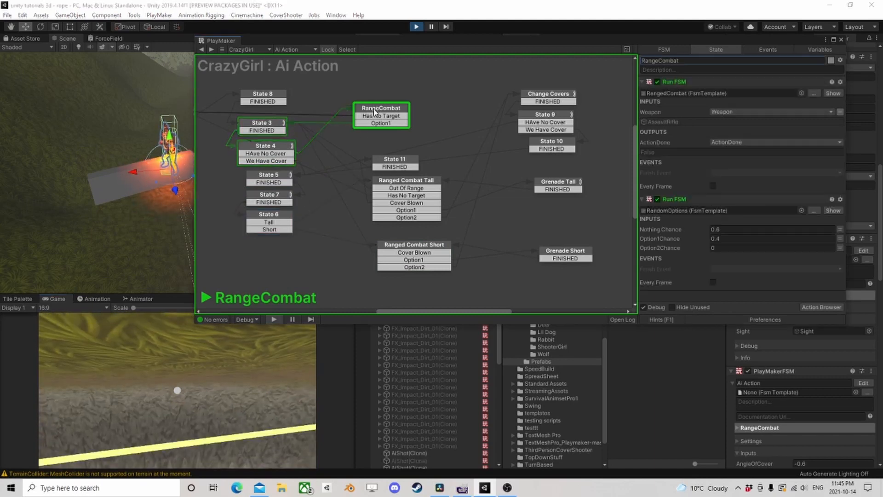
click(415, 27)
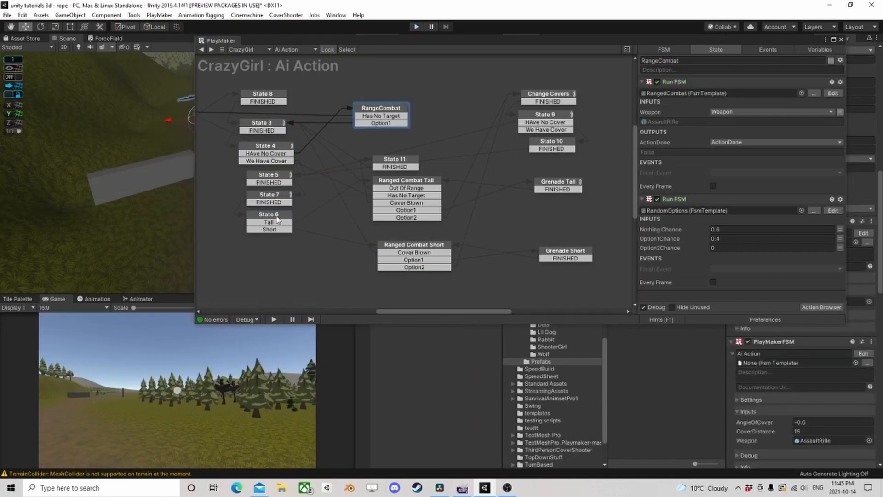
- Check the actions and transitions of State 6, State 7 and Ranged Combat Short in the Ai Action FSM
click(276, 218)
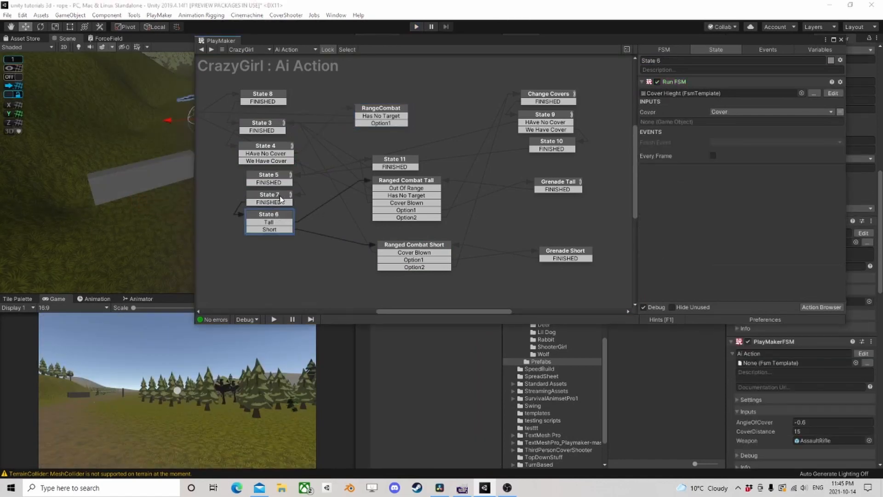
click(281, 199)
click(393, 248)
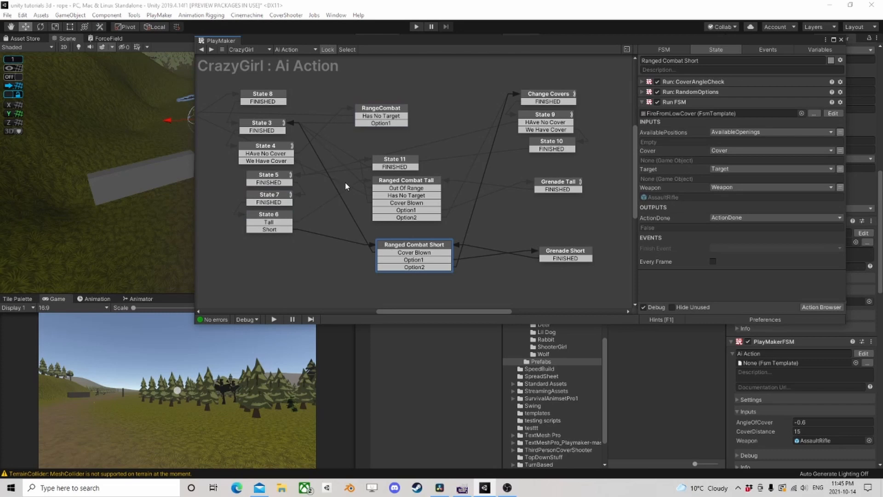
click(269, 218)
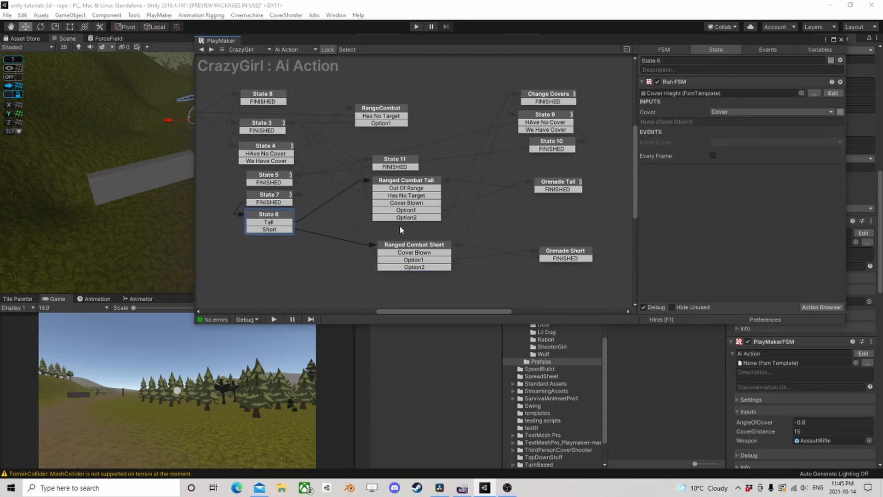
- Toggle a breakpoint on the Ranged Combat Short state
click(402, 246)
right_click(410, 247)
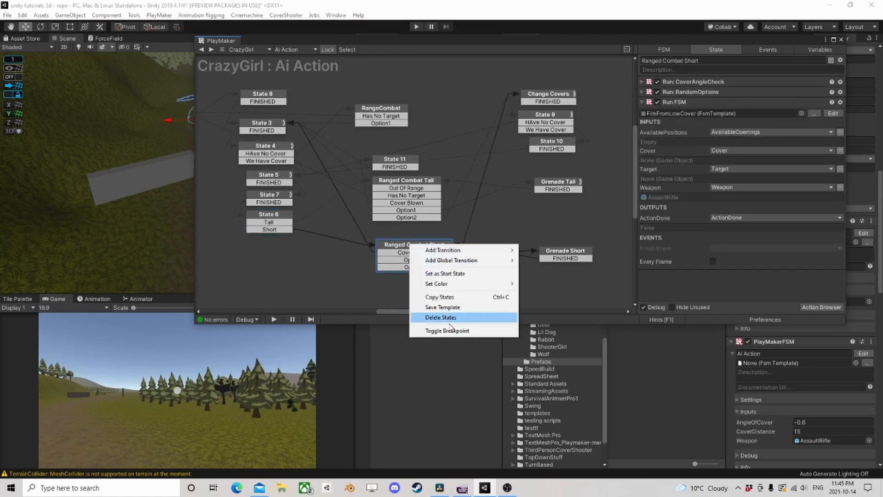
click(428, 335)
- Run the game and walk the player toward the covers so the AI reacts and reaches the Ranged Combat Short breakpoint
click(415, 26)
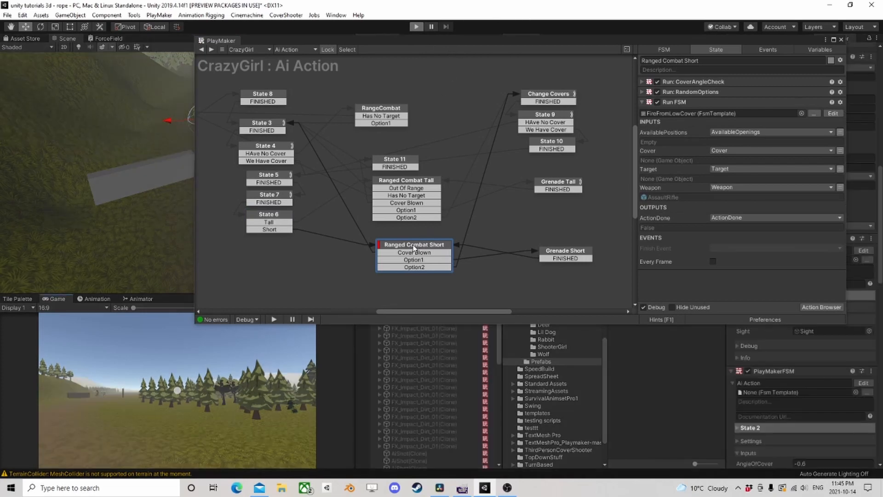
click(209, 363)
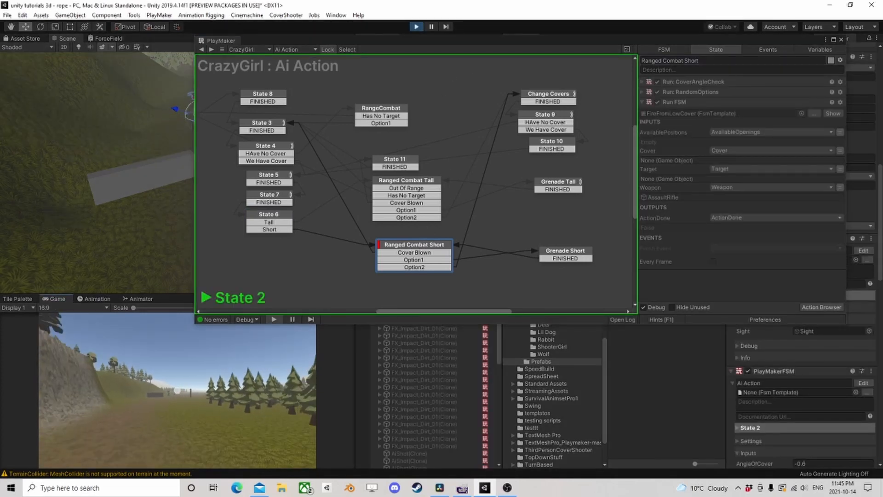
key(w)
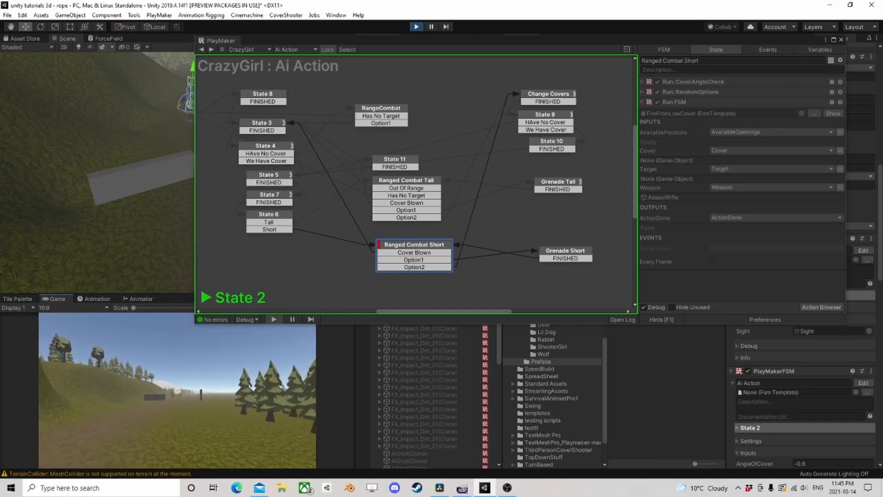
key(w)
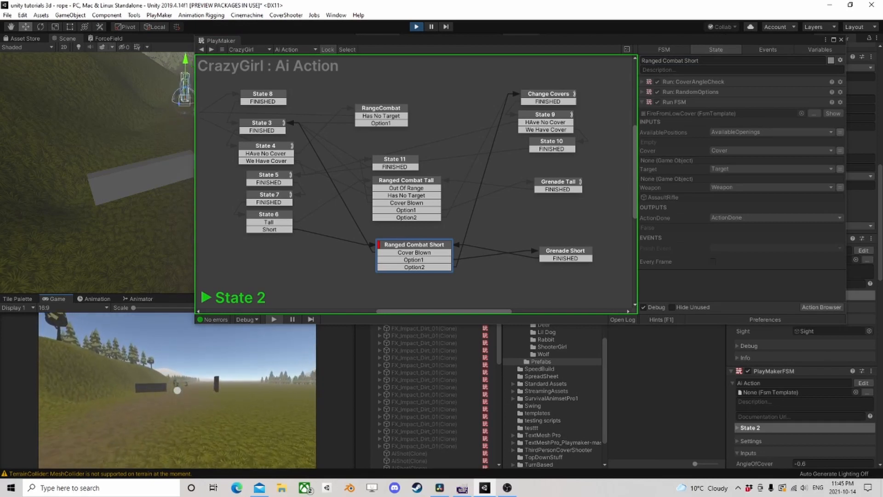
key(w)
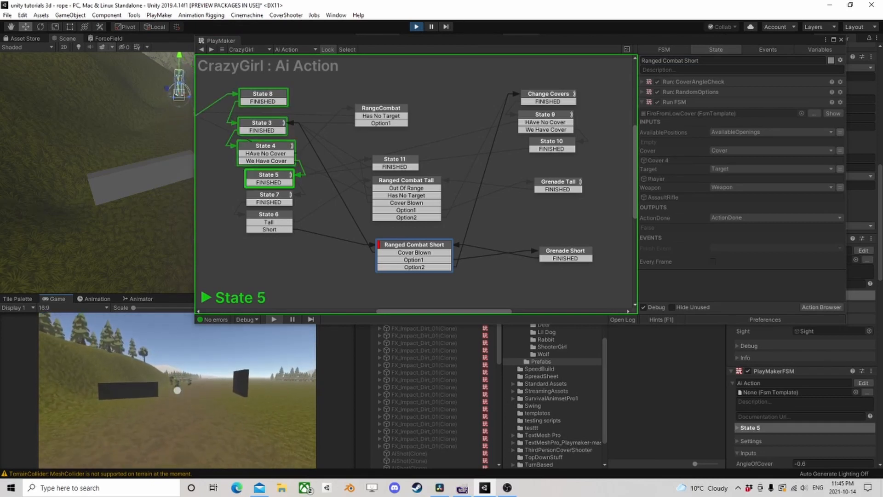
key(s)
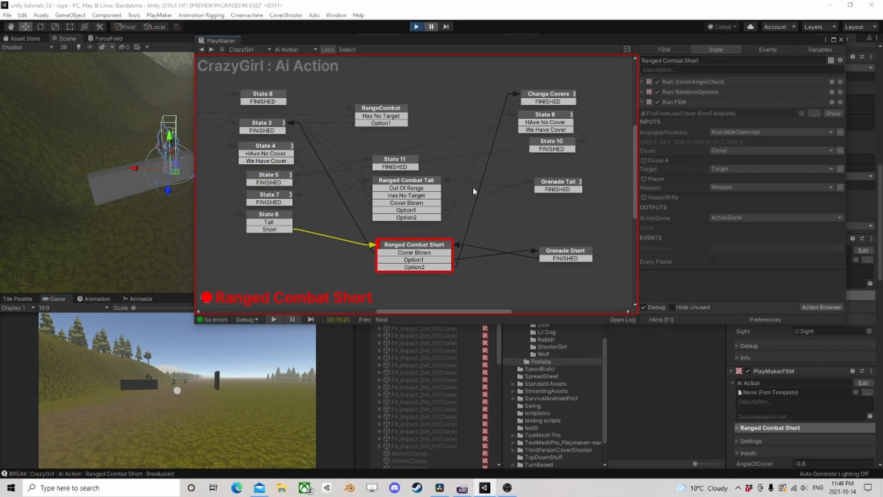
- Step and resume the game past the Ranged Combat Short breakpoint to trace the AI's state transitions
click(445, 27)
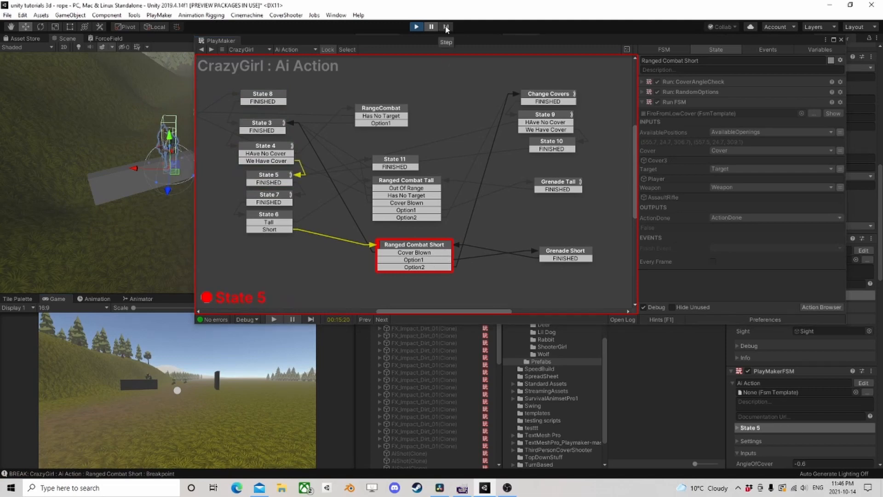
click(445, 29)
click(446, 29)
click(446, 29)
click(445, 29)
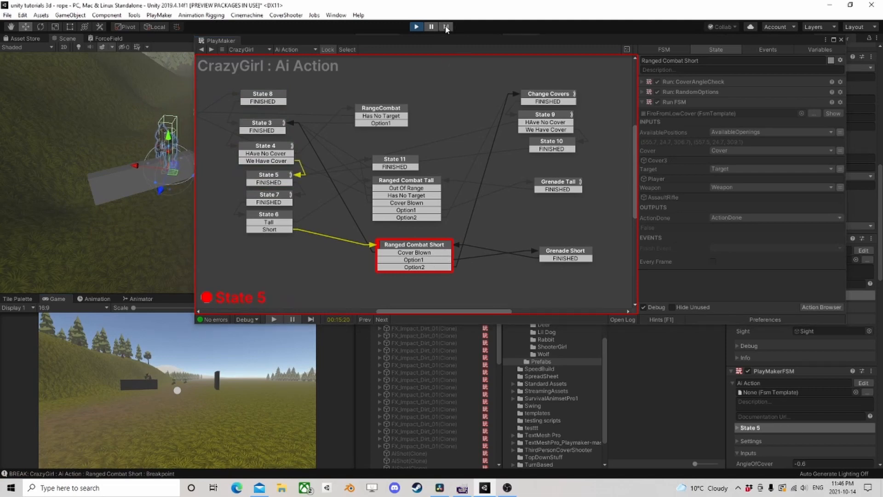
click(431, 28)
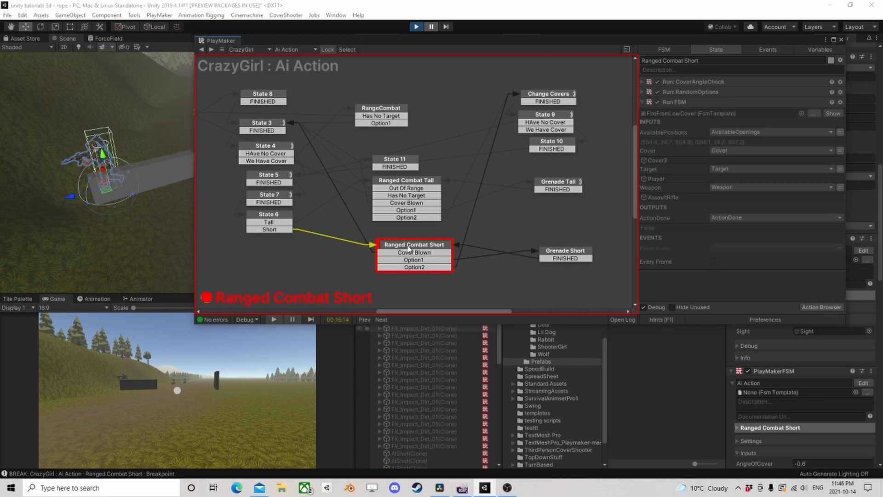
click(446, 28)
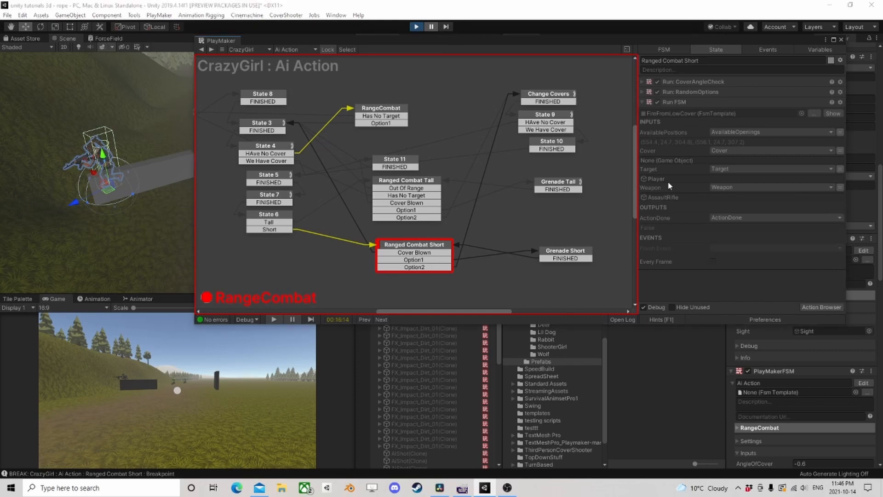
- Stop the play test and assign the Target variable to the Target input of Ranged Combat Short's CoverAngleCheck action
click(643, 82)
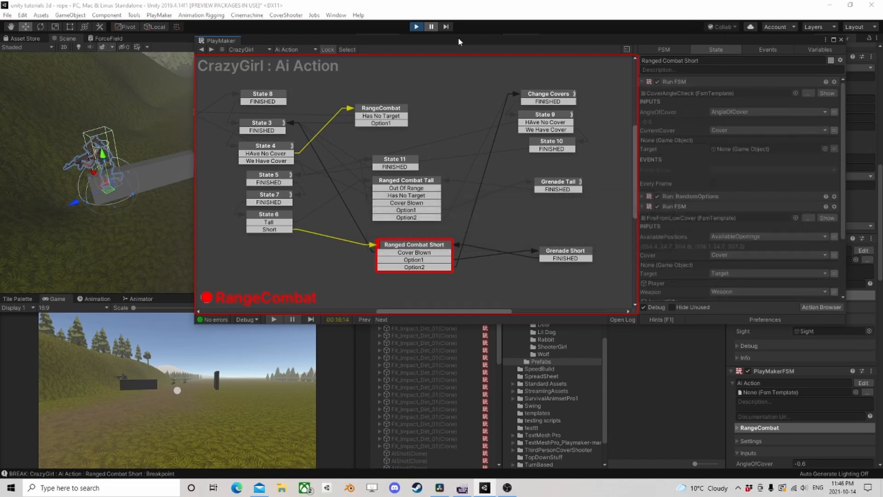
click(411, 27)
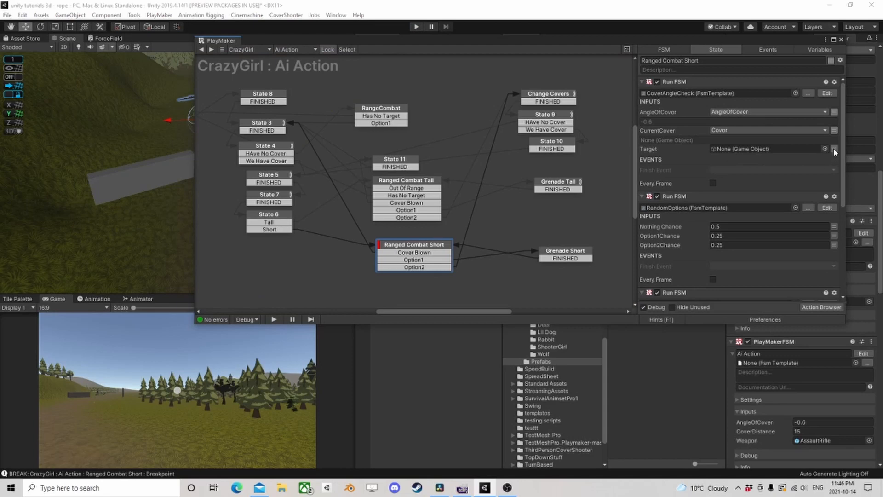
click(834, 148)
click(766, 148)
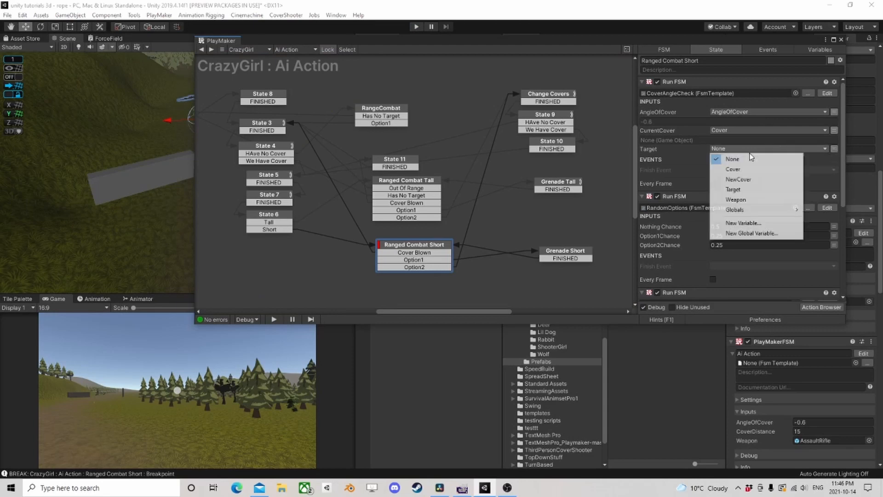
click(733, 189)
scroll(719, 214, down, 3)
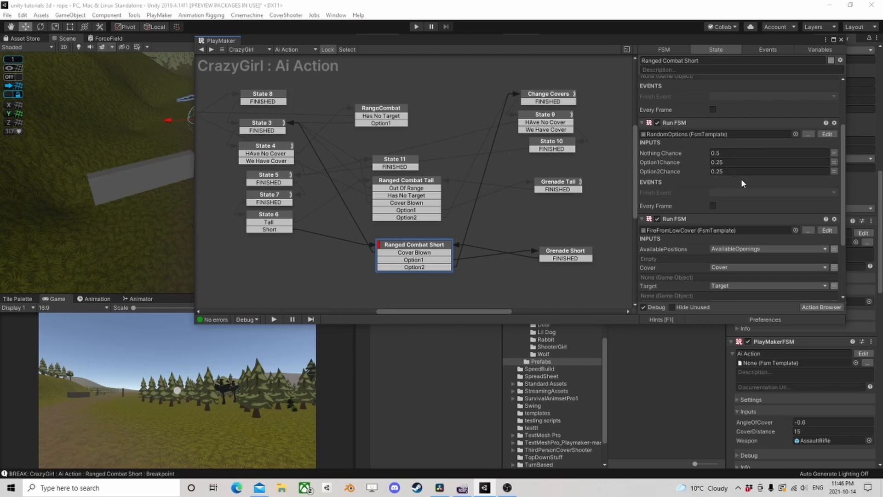
- Remove the breakpoint from the Ranged Combat Short state
scroll(743, 185, down, 4)
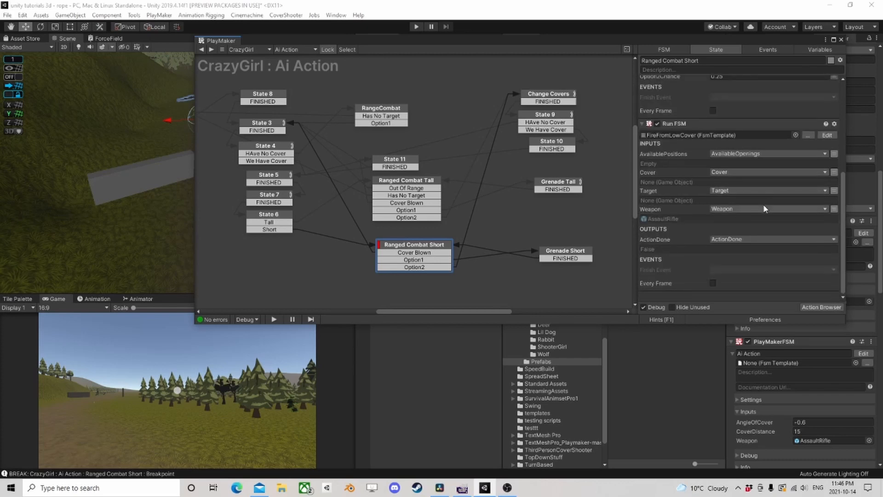
scroll(759, 207, up, 2)
right_click(422, 248)
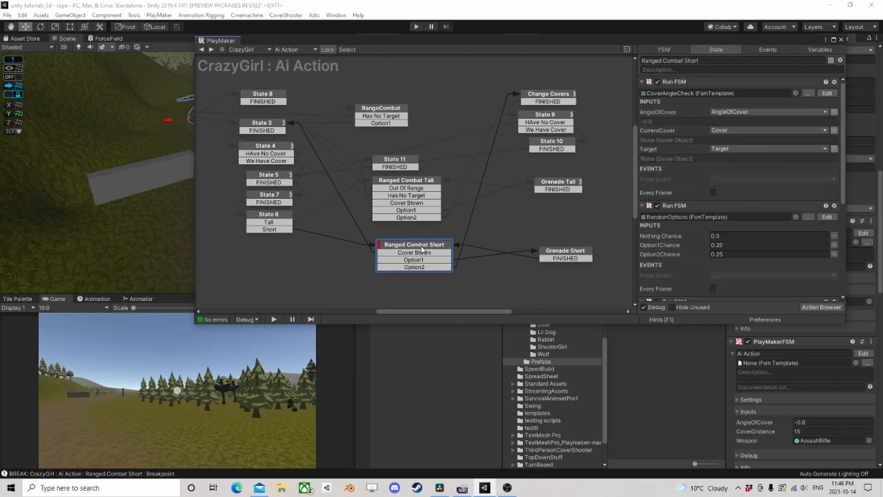
click(458, 333)
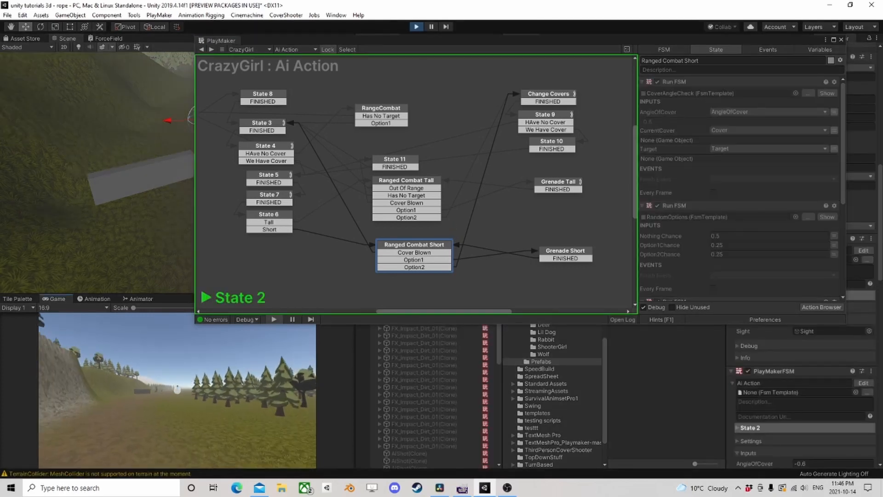
- Play test by walking the player around the covers to observe the AI's state transitions without the breakpoint, and stop the game
key(w)
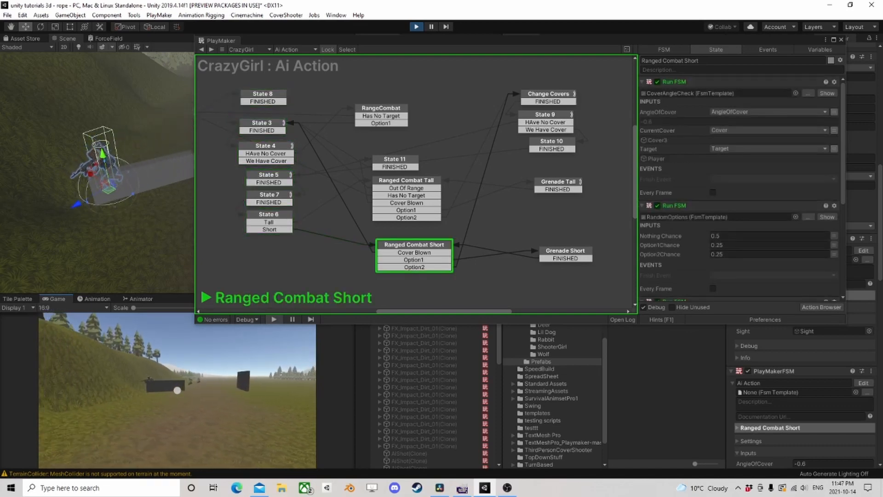
key(w)
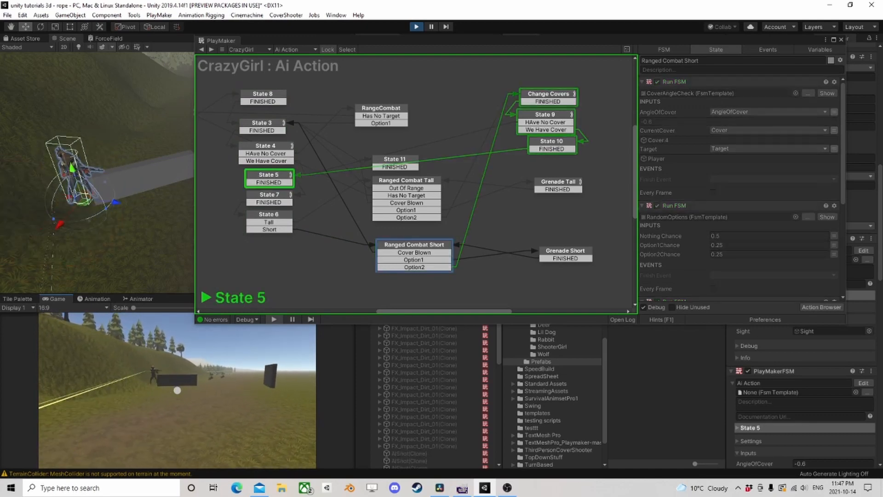
key(a)
key(s)
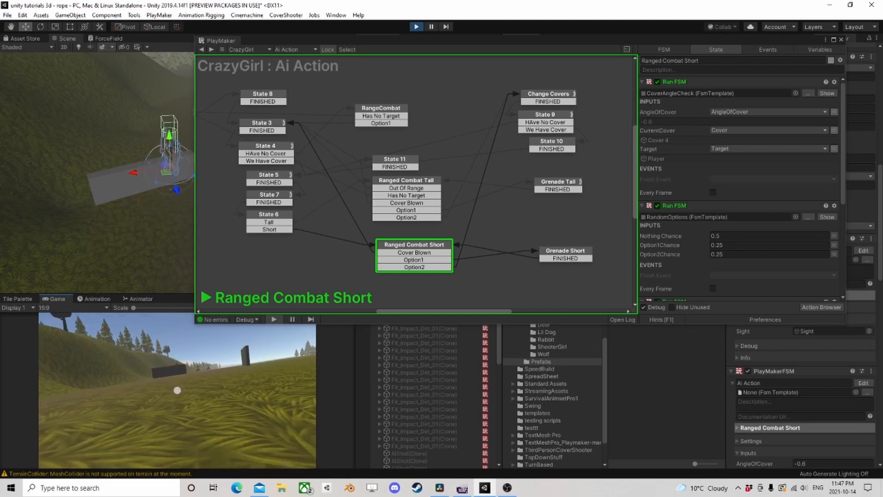
click(416, 27)
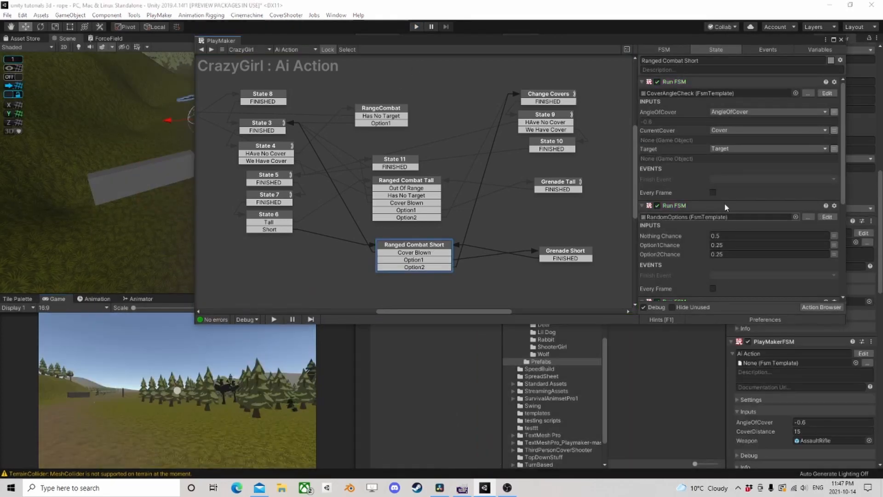
- In the FireFromLowCover template run by Ranged Combat Short, set State 10's Wait time to 0.6
click(820, 218)
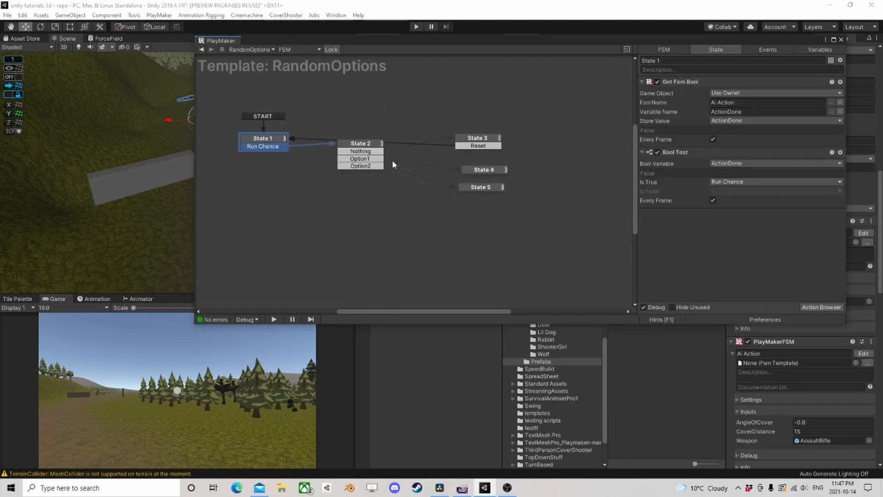
click(201, 49)
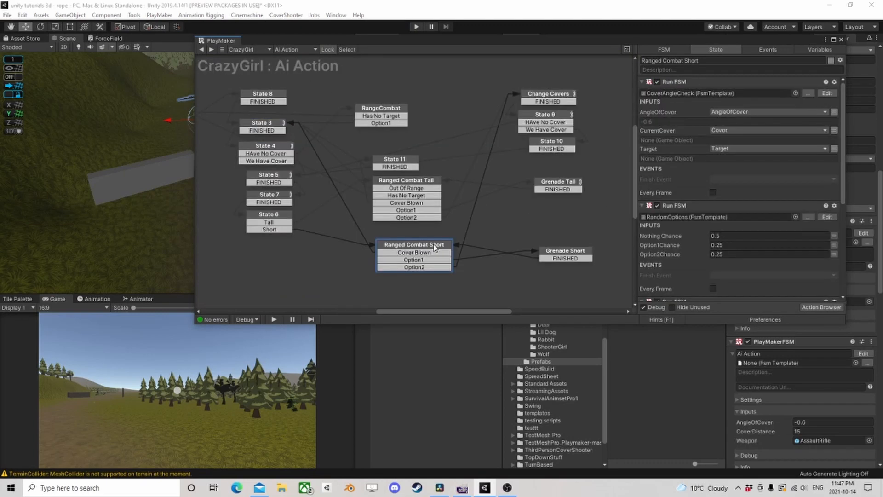
scroll(785, 207, down, 5)
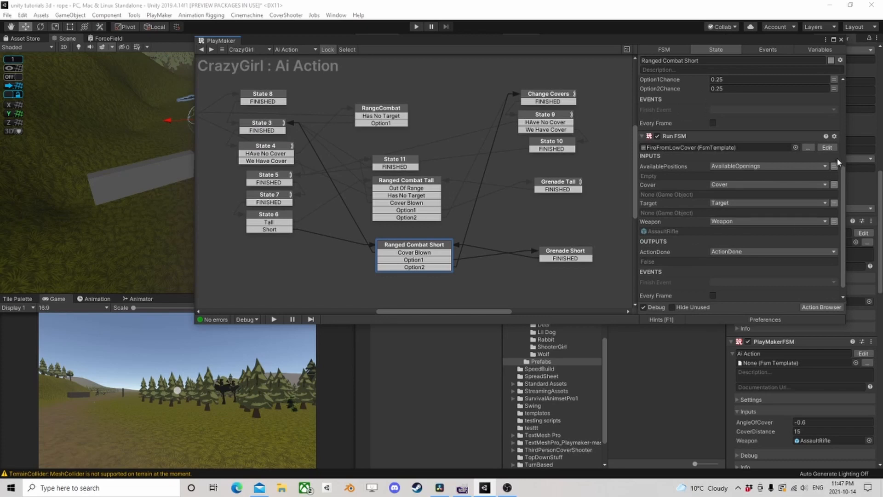
click(827, 148)
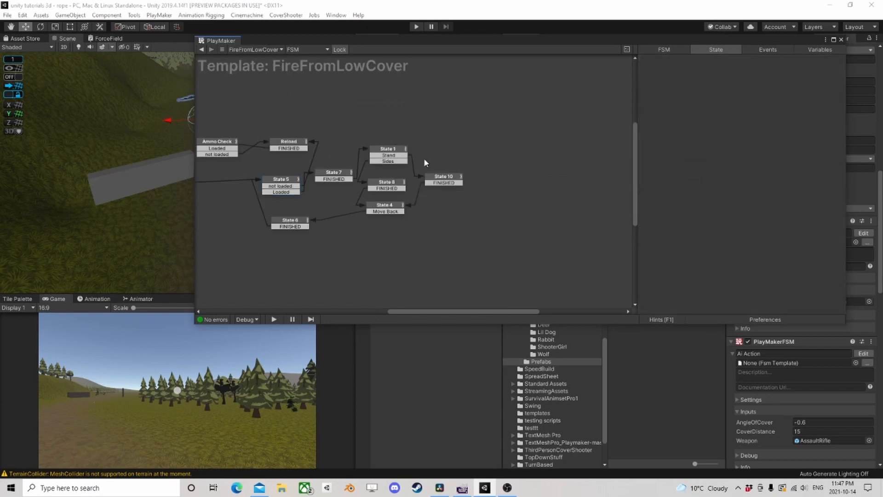
click(442, 178)
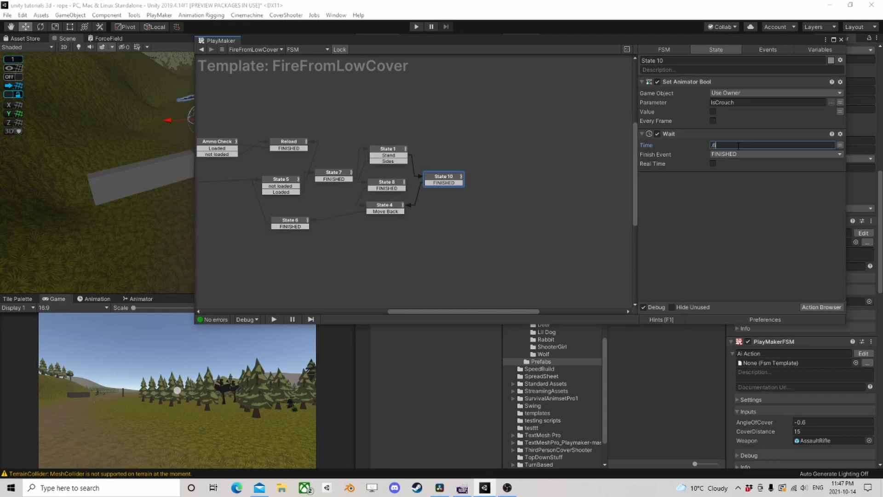
key(Return)
- Review the actions of States 4, 10, 8 and 6 in FireFromLowCover and return to CrazyGirl's Ai Action FSM
click(386, 208)
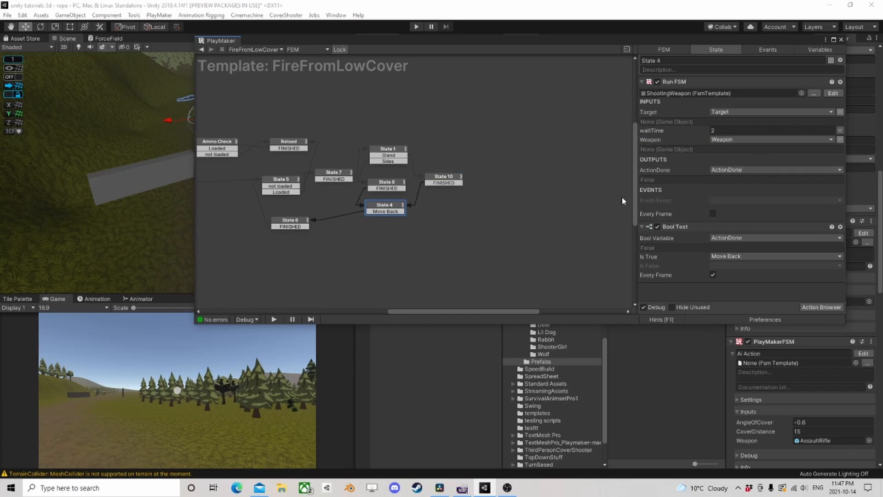
scroll(368, 214, up, 2)
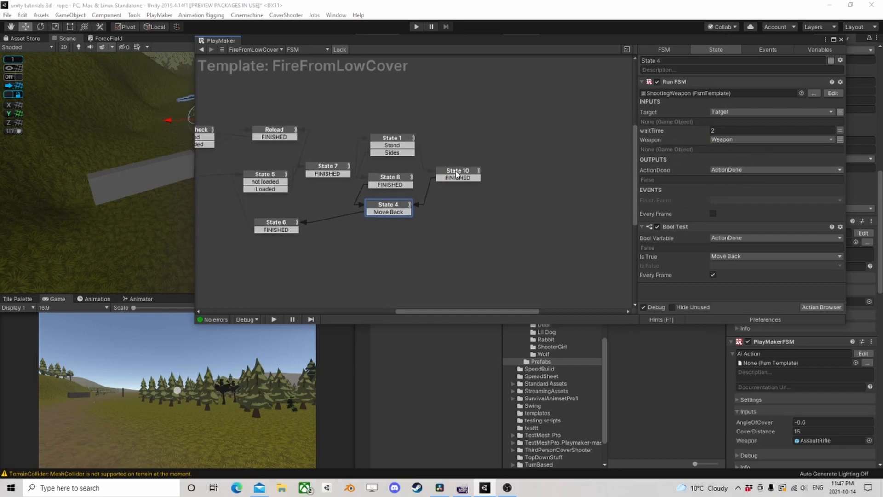
click(457, 174)
click(398, 181)
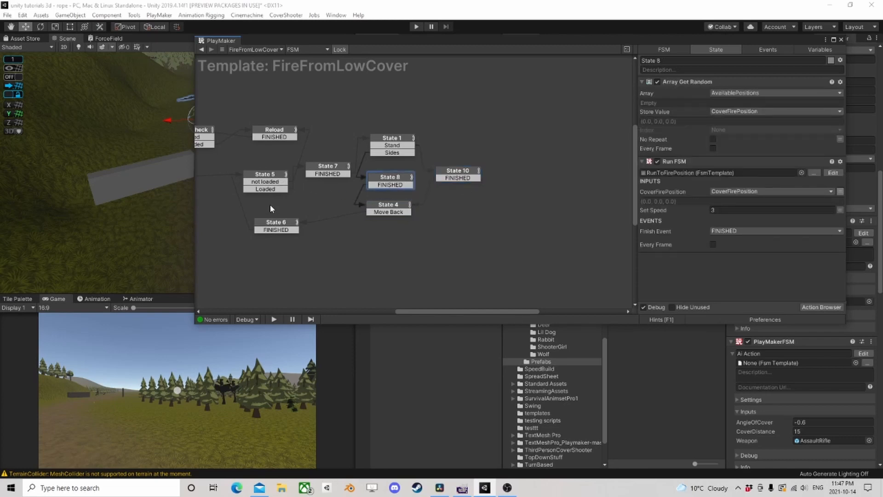
click(276, 224)
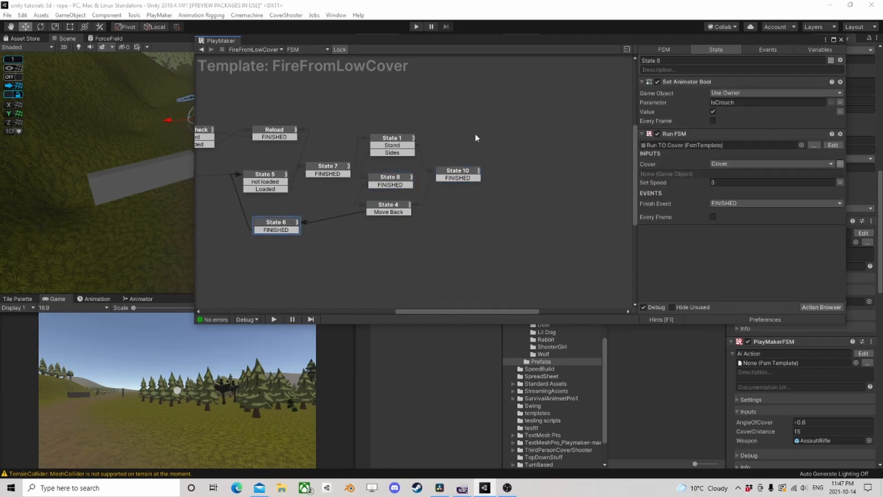
click(201, 49)
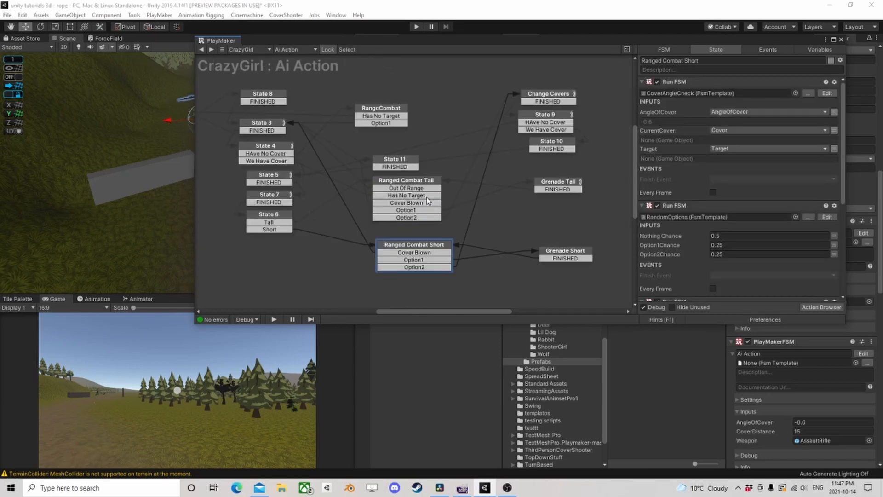
- Redirect Ranged Combat Short's Cover Blown transition to State 11
scroll(428, 201, down, 3)
middle_drag(456, 210, 454, 192)
scroll(431, 180, up, 2)
click(373, 215)
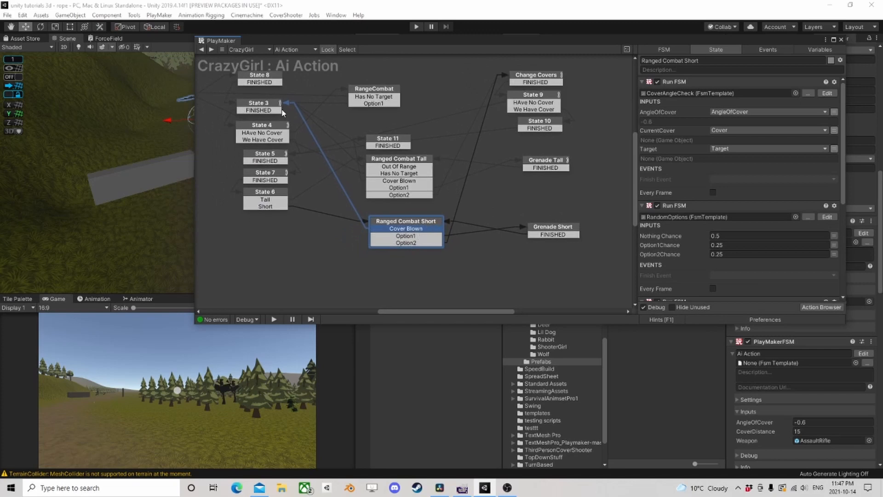
click(392, 141)
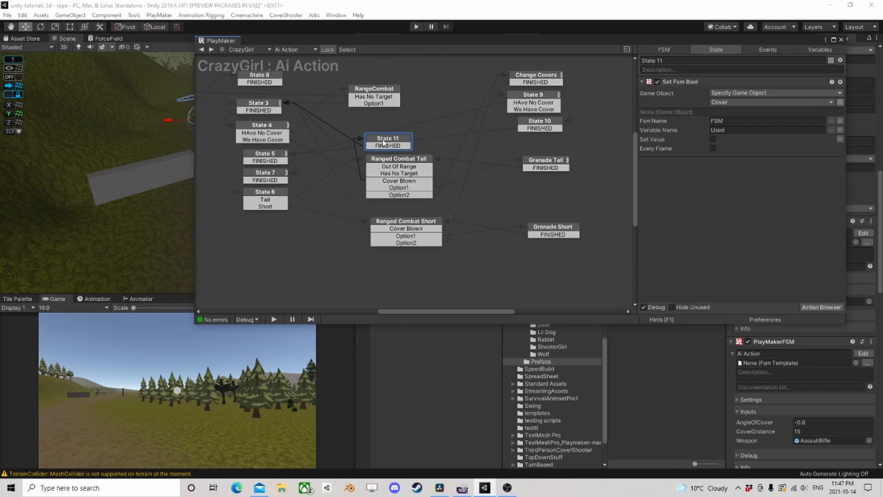
click(394, 230)
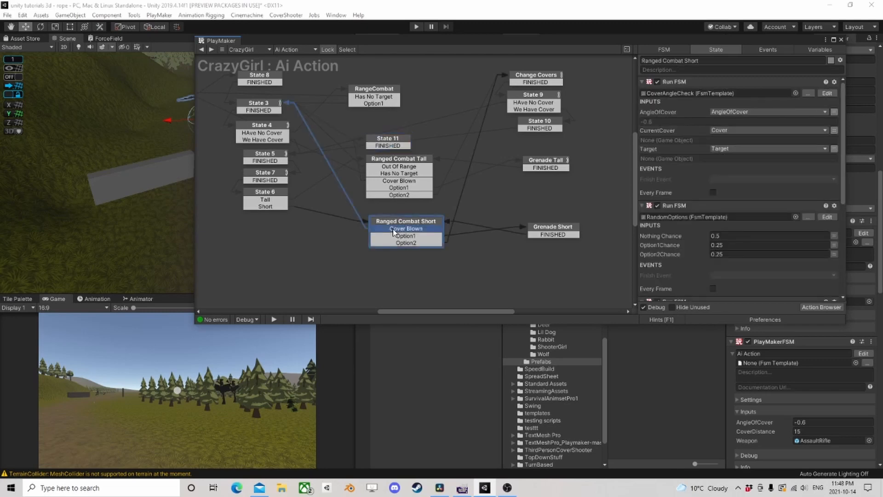
click(388, 141)
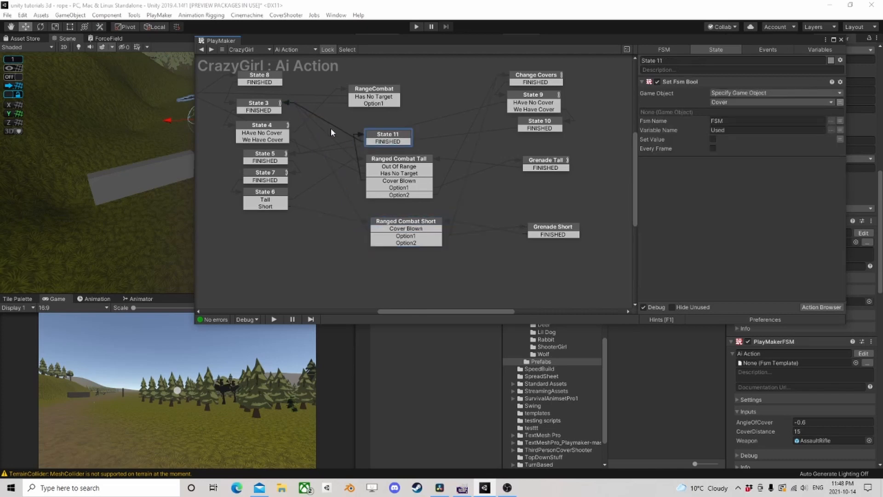
click(388, 230)
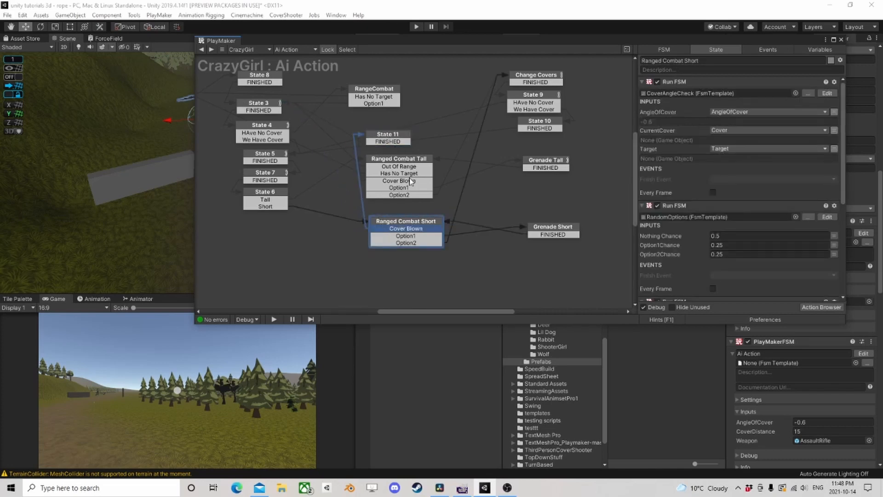
- Add a Set Animator Bool action to State 11 with the IsCrouch parameter and Value left unchecked, and reposition the state slightly
click(538, 81)
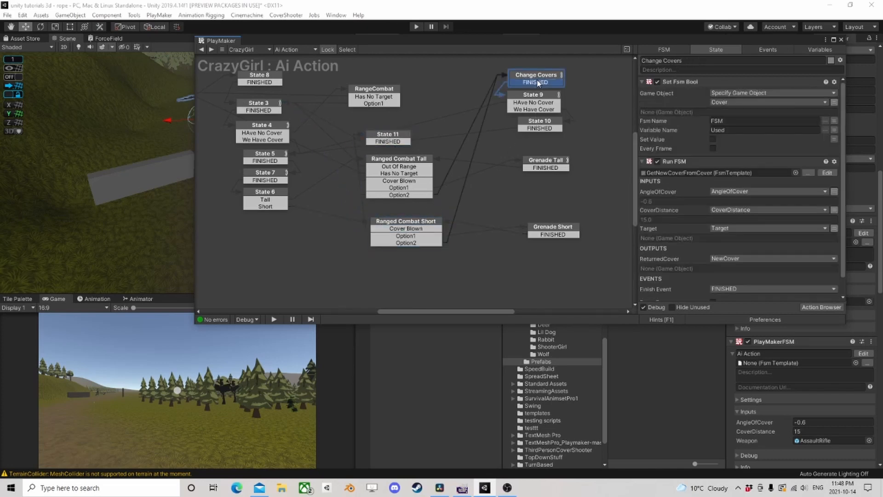
click(672, 82)
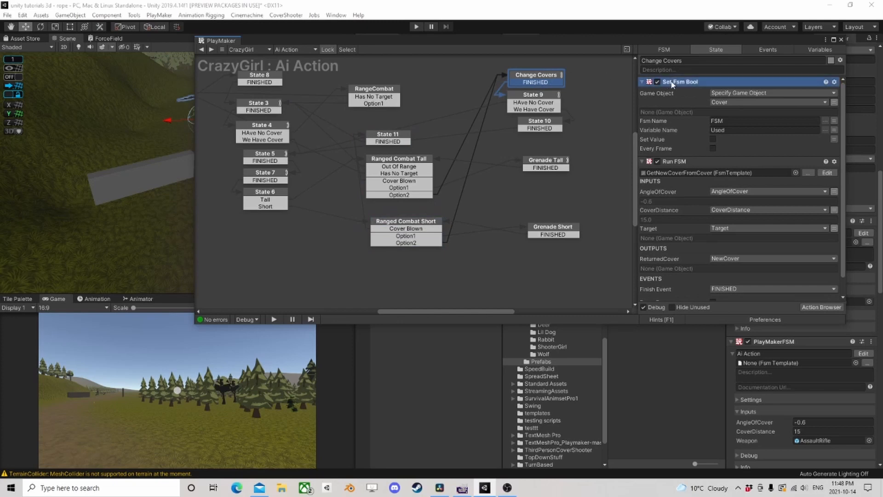
click(398, 140)
click(813, 307)
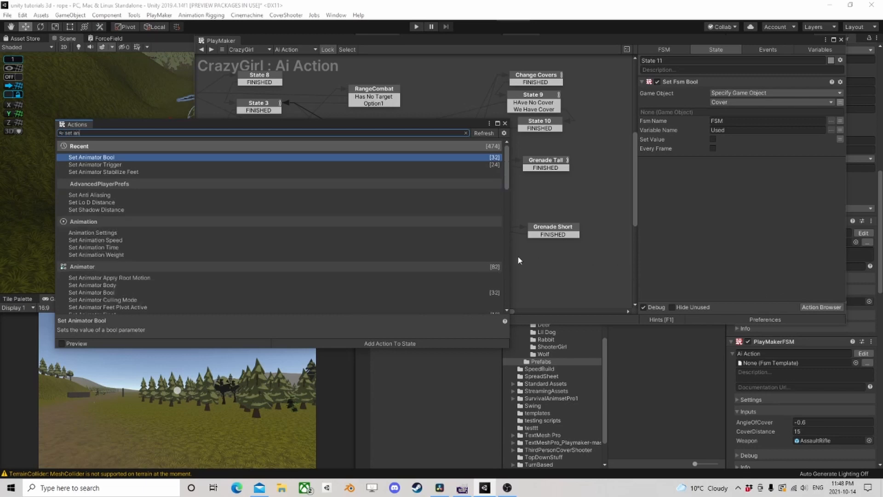
text(im)
double_click(123, 157)
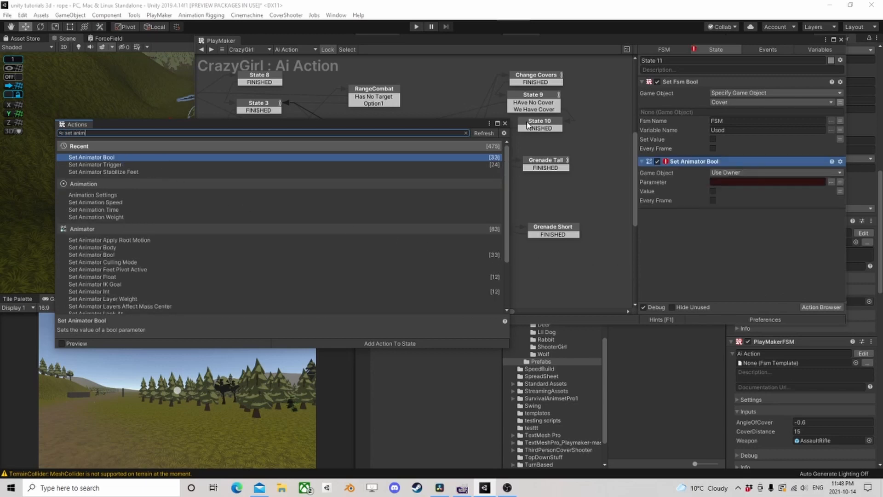
click(505, 124)
click(832, 182)
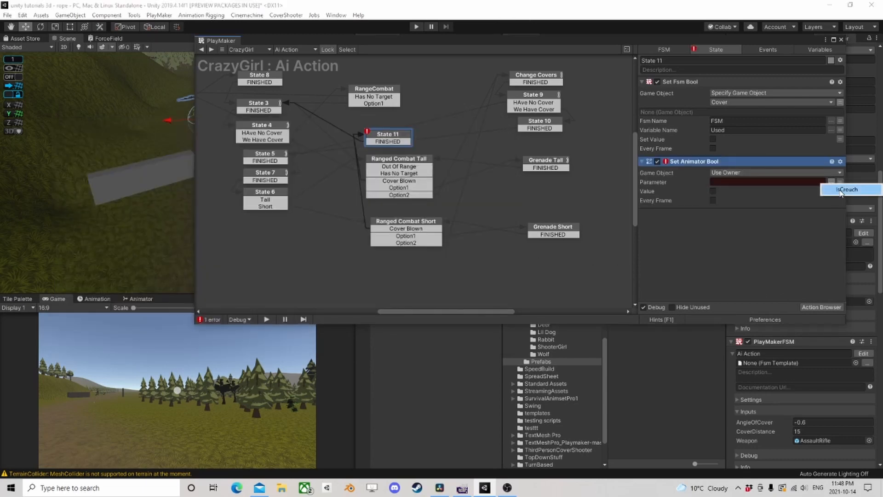
click(847, 190)
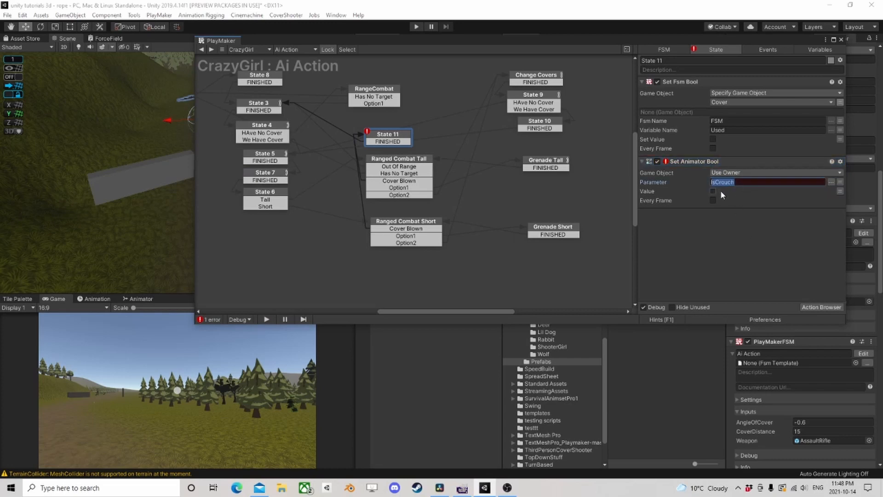
click(688, 165)
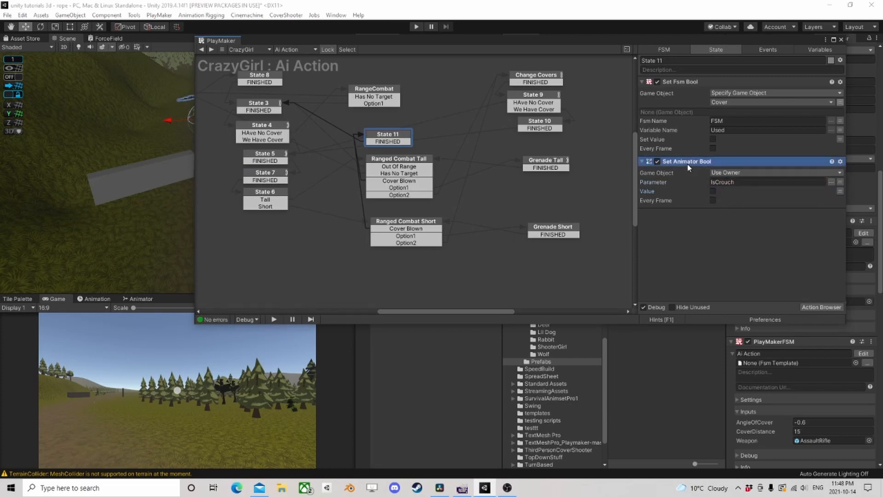
drag(380, 137, 383, 134)
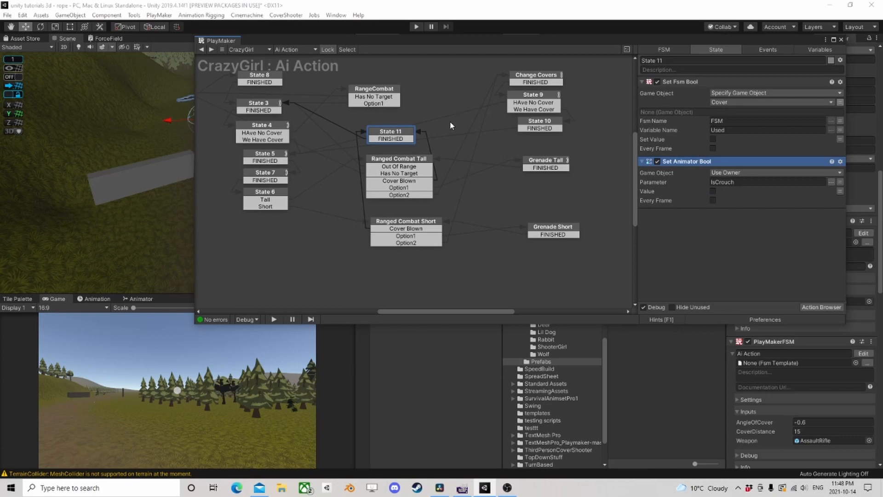
- Examine Ranged Combat Short's Option1 and Option2 transitions, the Change Covers actions and State 9's HAve No Cover path, comparing them with State 11
click(406, 237)
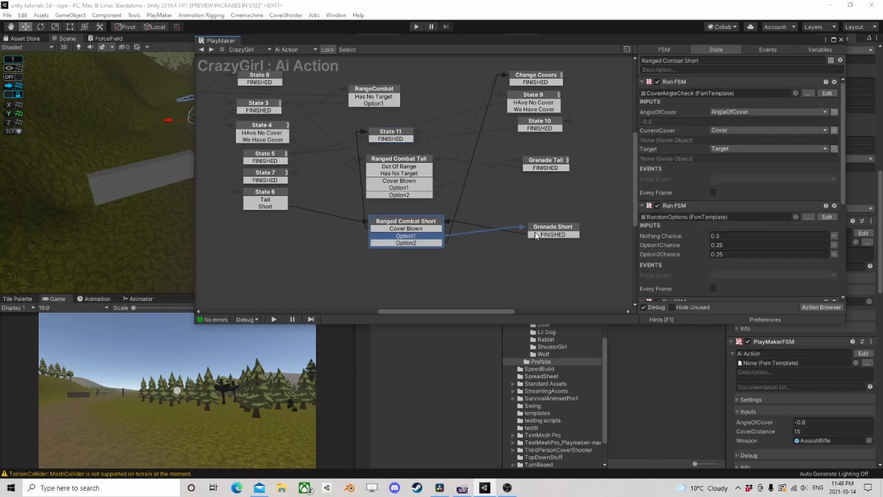
click(422, 244)
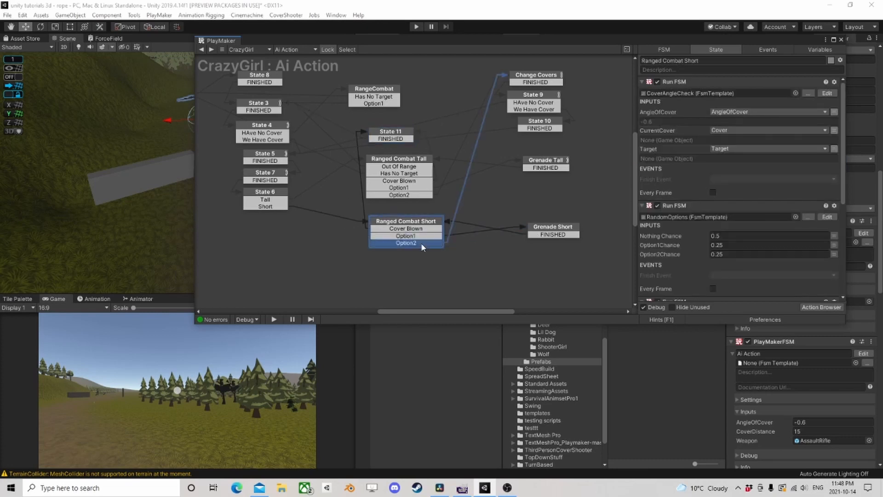
click(537, 81)
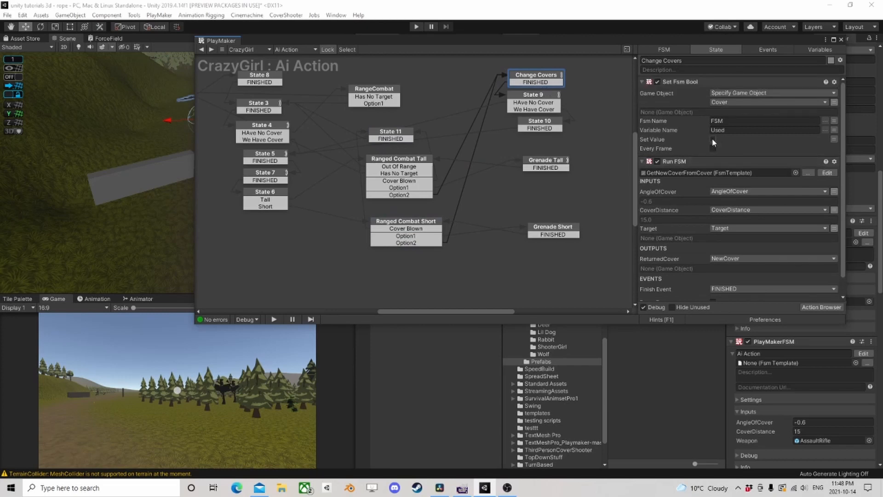
scroll(712, 138, down, 1)
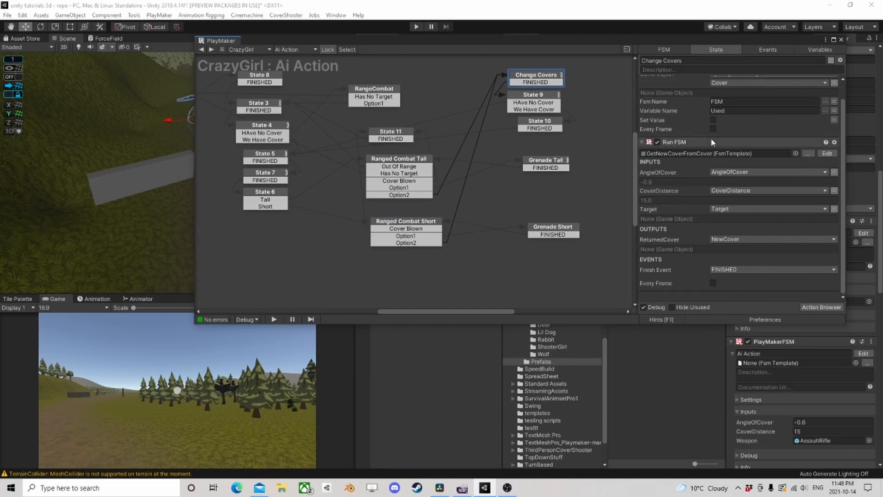
click(534, 96)
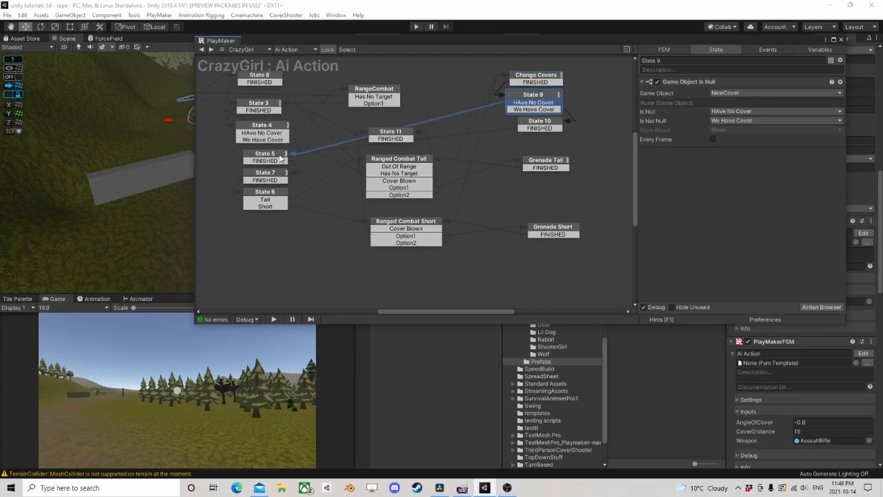
click(389, 137)
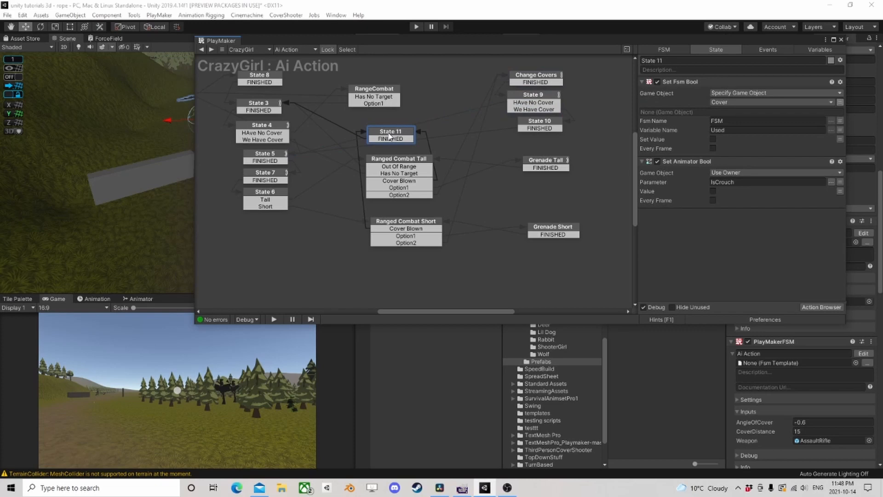
click(520, 98)
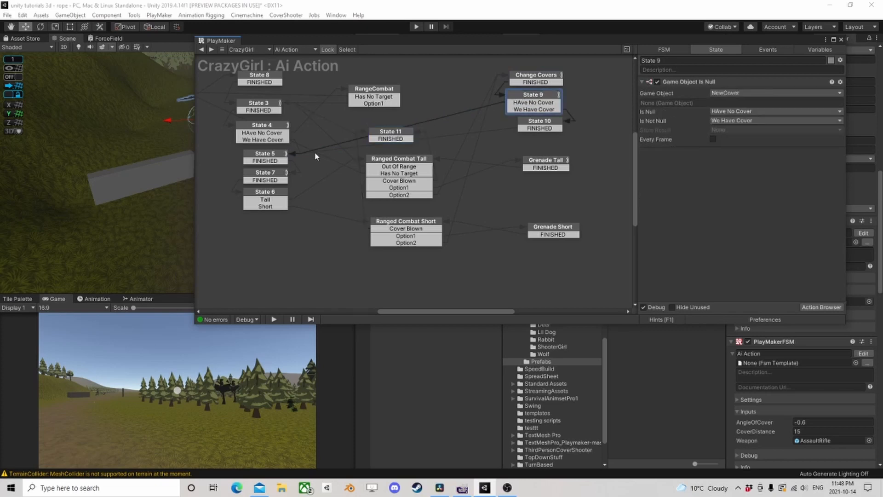
click(525, 104)
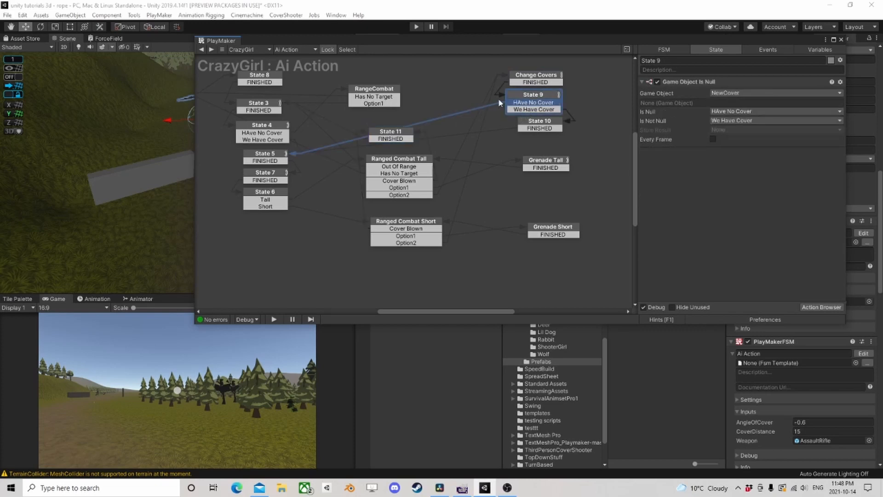
- Follow State 9's We Have Cover path through States 10, 5 and 7, and recheck the Change Covers actions
click(546, 110)
click(537, 127)
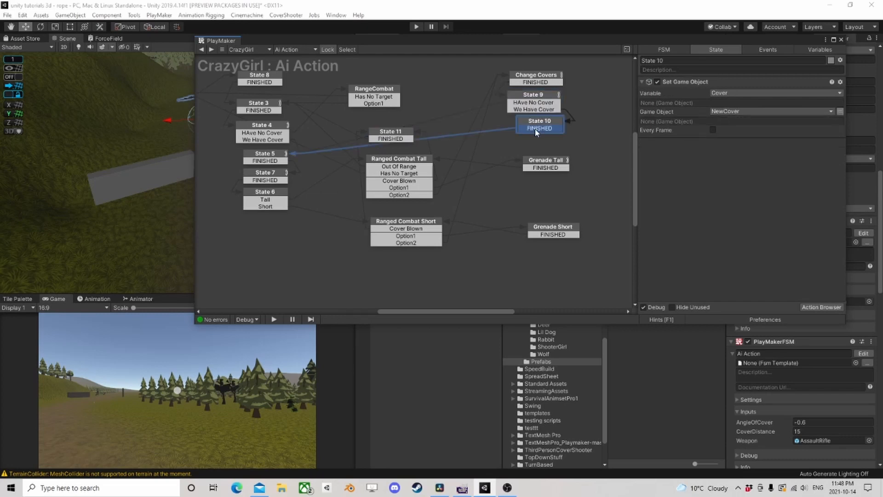
click(274, 162)
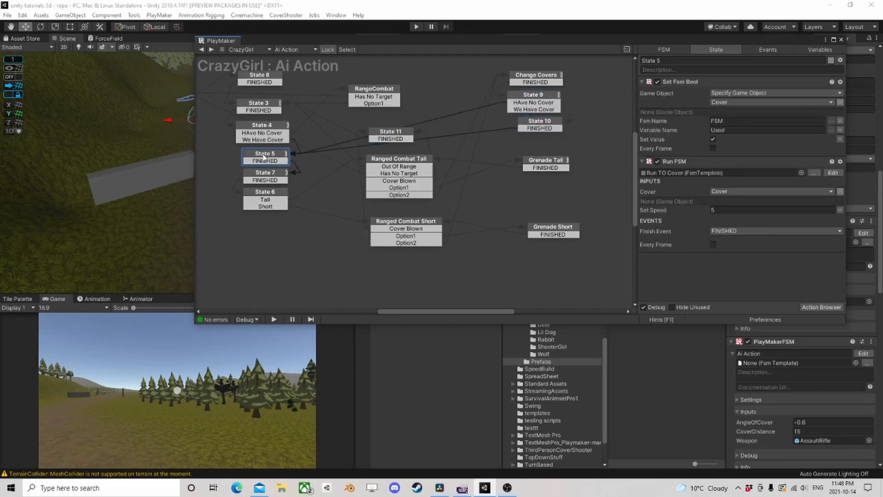
click(266, 172)
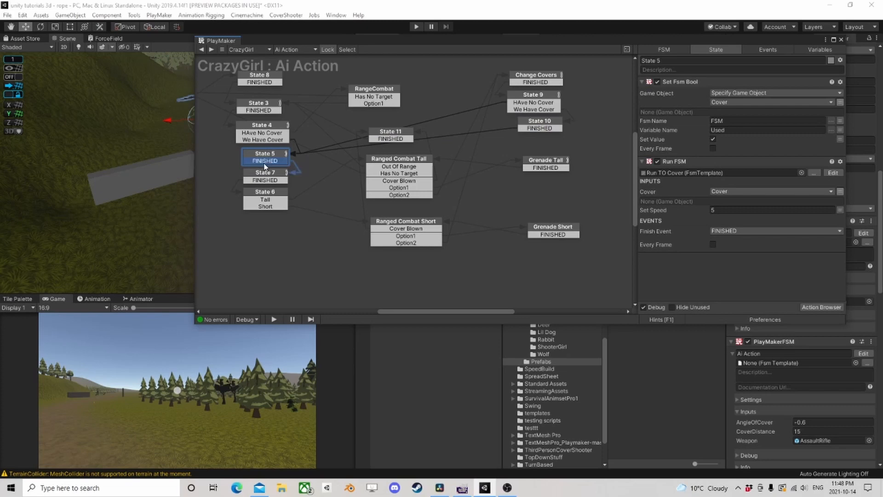
click(529, 102)
click(540, 80)
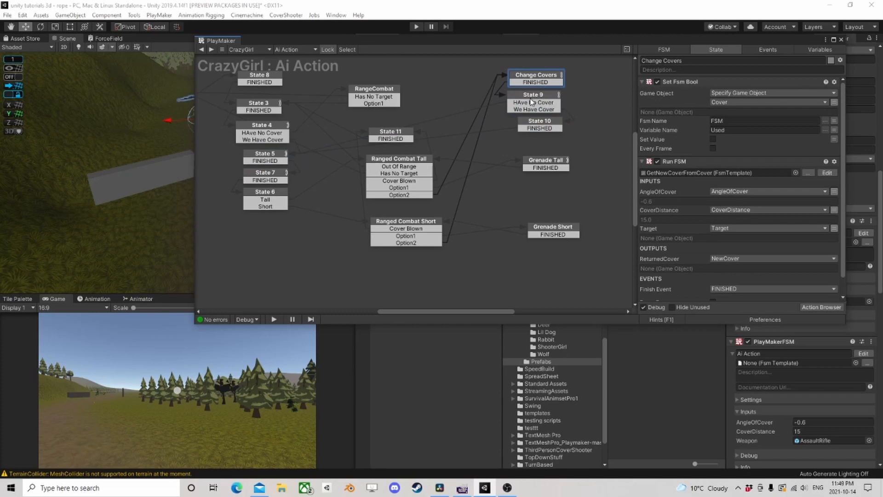
click(534, 102)
click(549, 123)
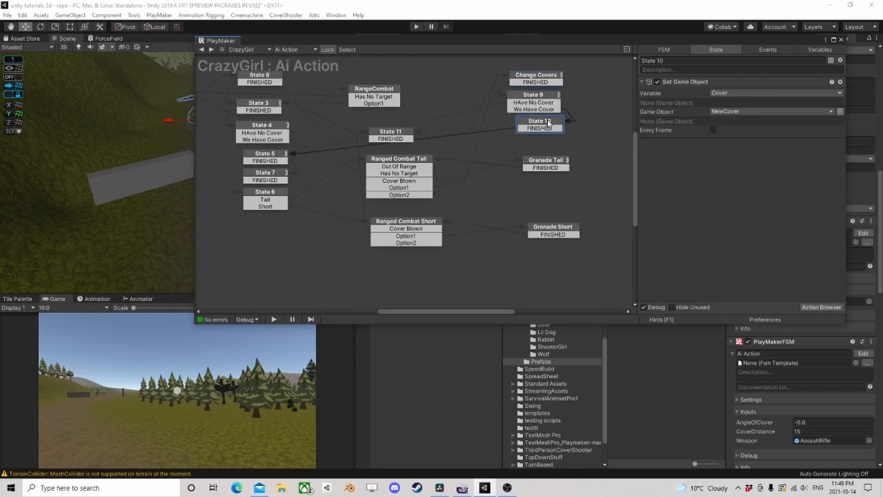
click(546, 80)
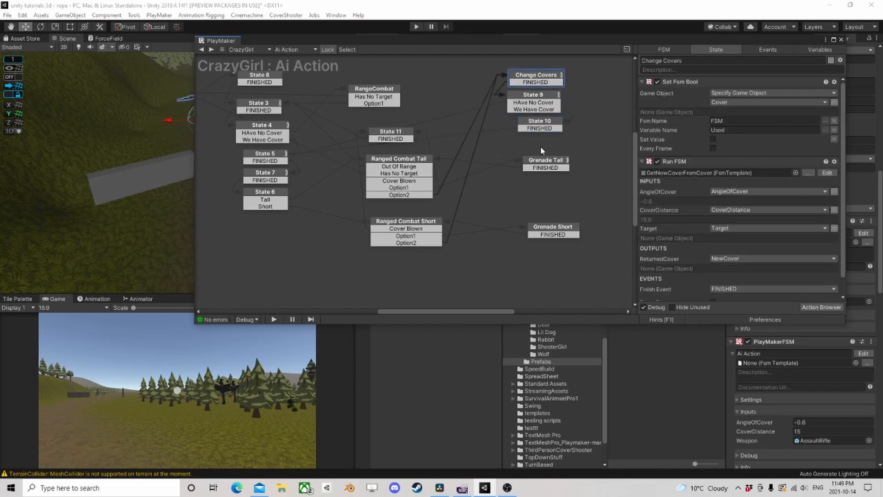
- Copy State 11's Set Animator Bool action for IsCrouch and paste it before the first Run FSM action in Ranged Combat Tall
click(407, 137)
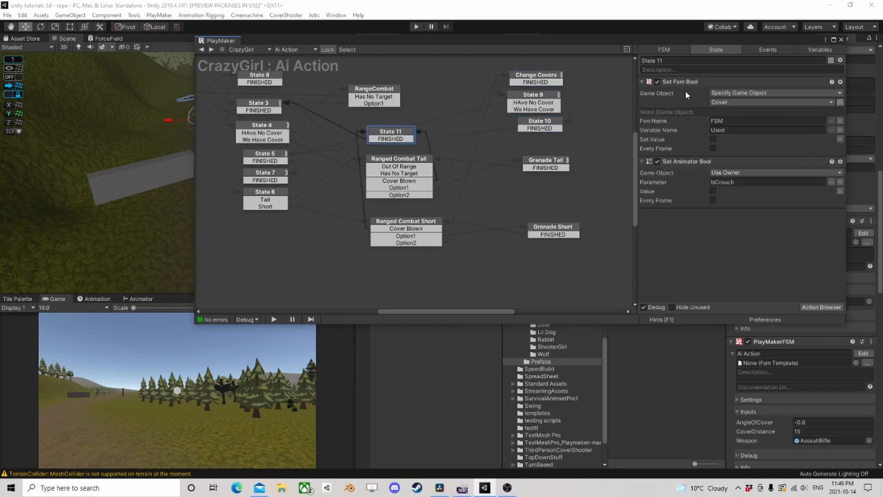
right_click(682, 161)
click(717, 223)
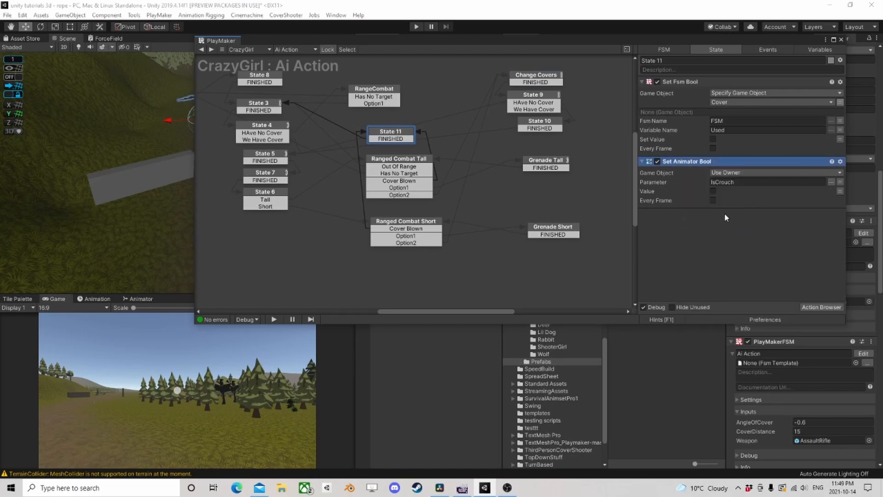
click(274, 193)
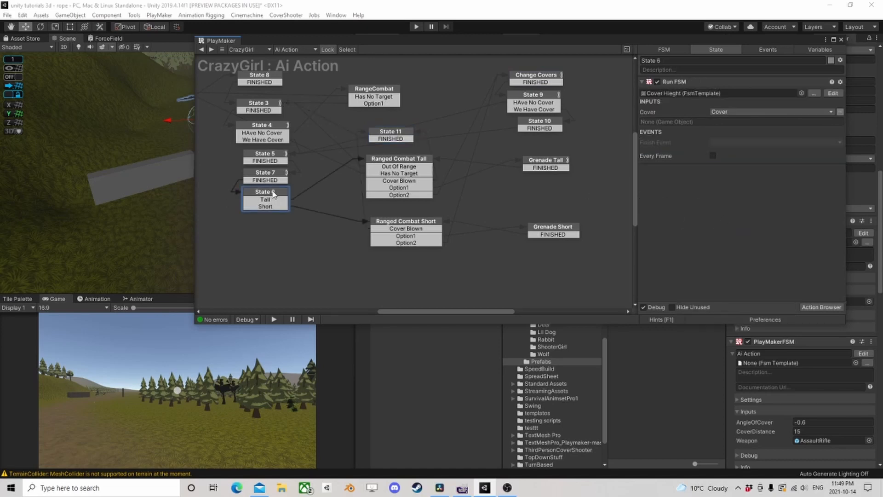
click(399, 166)
right_click(684, 83)
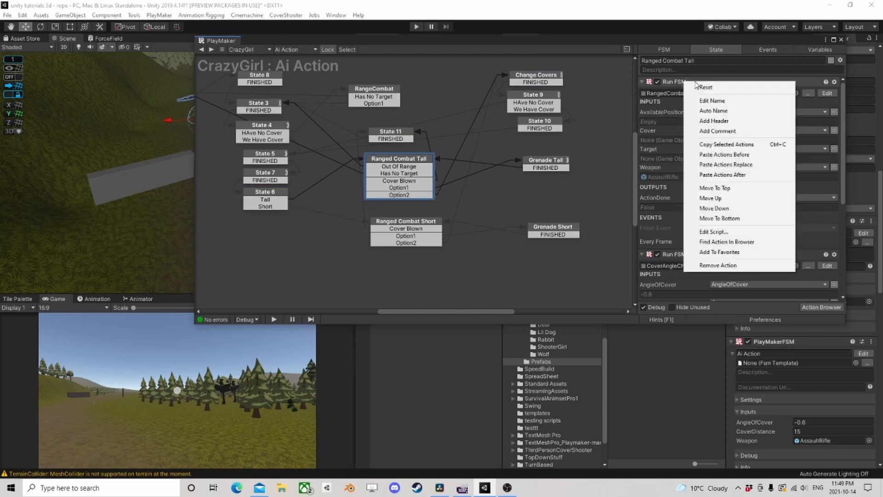
click(725, 154)
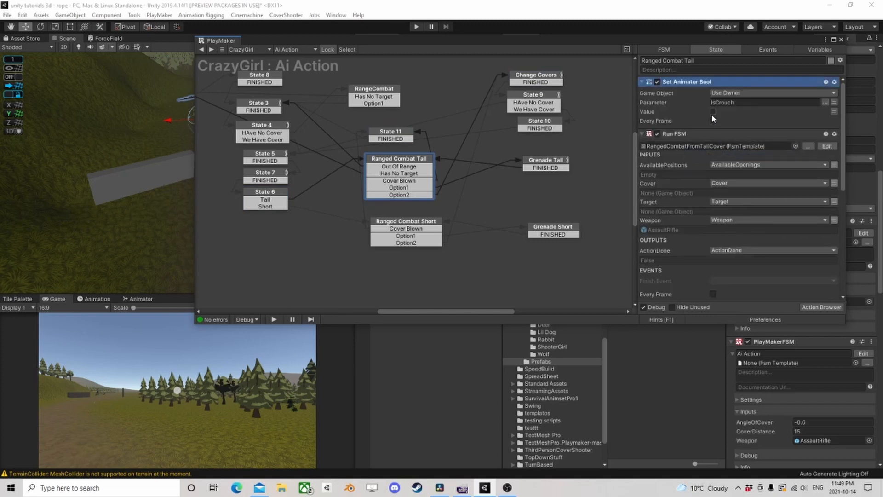
- Paste the copied IsCrouch Set Animator Bool action before the RangedCombat Run FSM action in the RangeCombat state
click(401, 225)
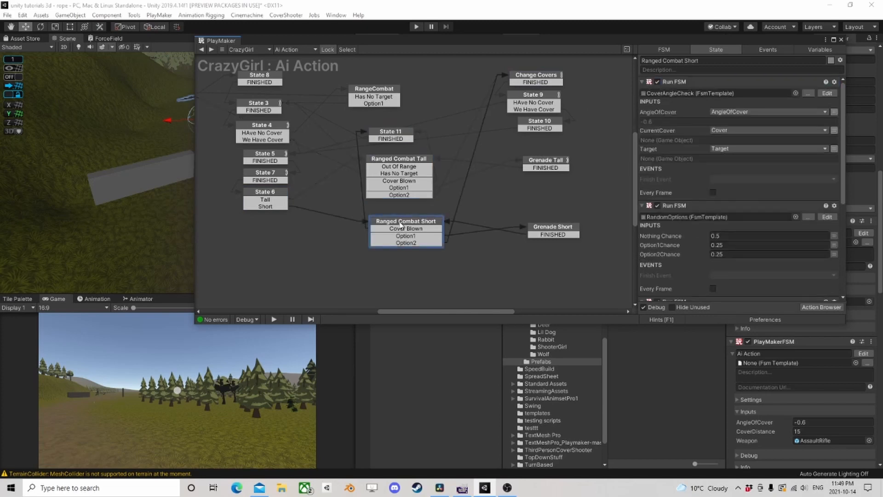
click(399, 162)
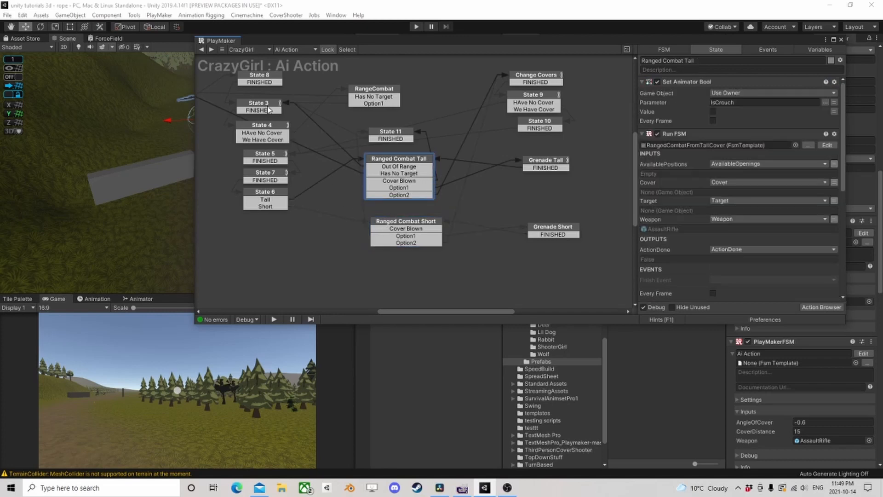
click(382, 92)
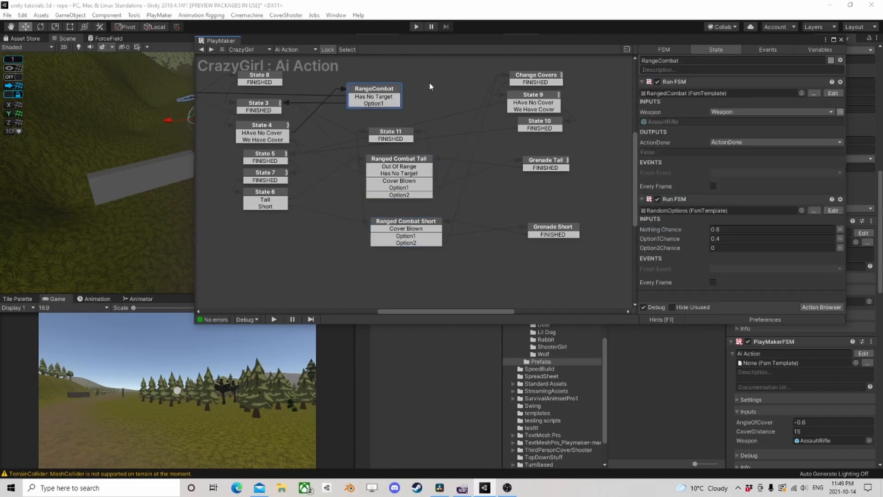
right_click(679, 81)
click(721, 156)
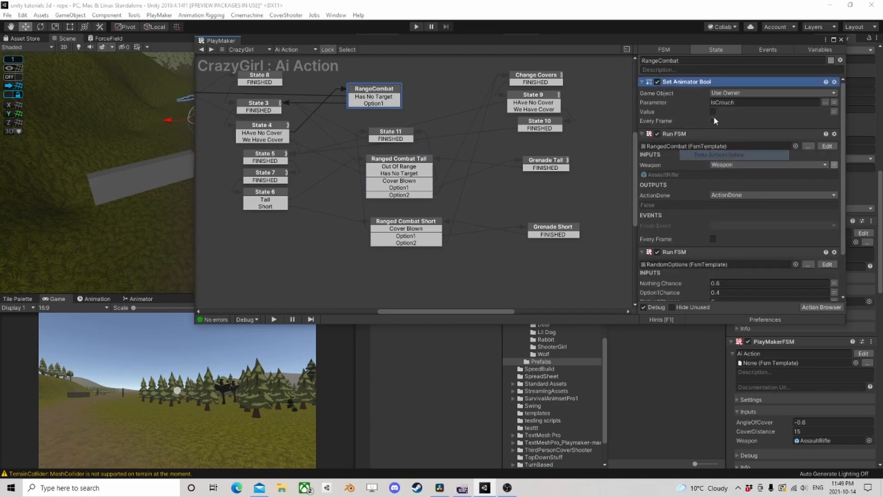
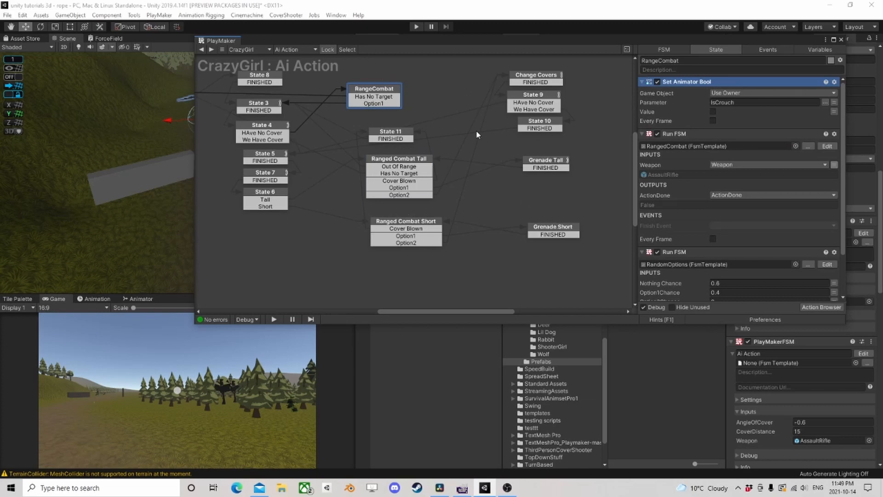
- Check the Ranged Combat Short and Grenade Short states, and open Grenade Tall's ThrowGrenadeHigh template for editing
click(402, 224)
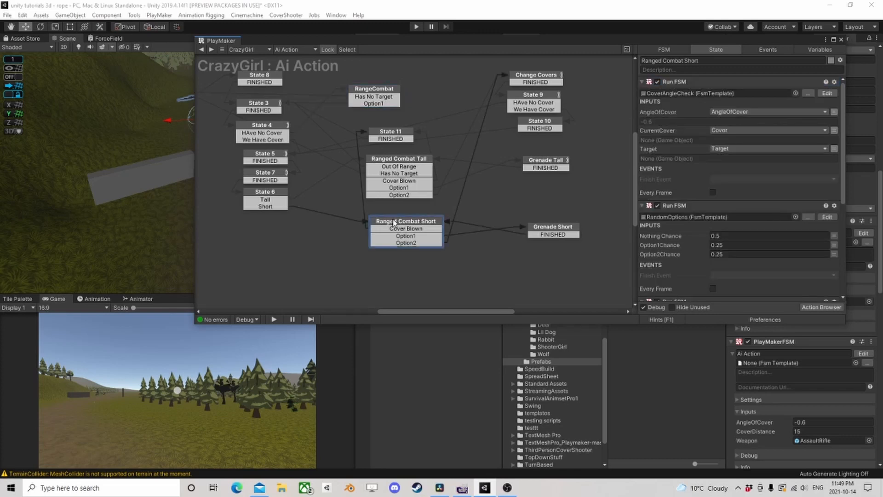
middle_drag(489, 227, 390, 205)
click(453, 210)
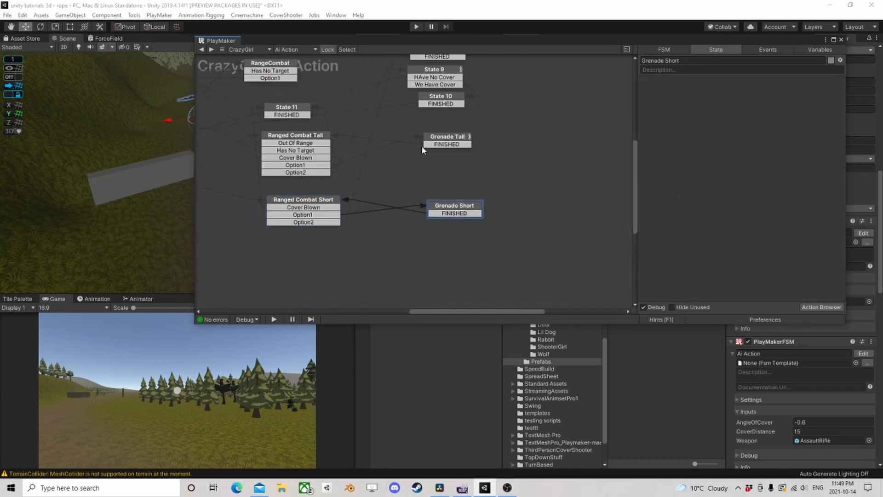
scroll(406, 185, down, 2)
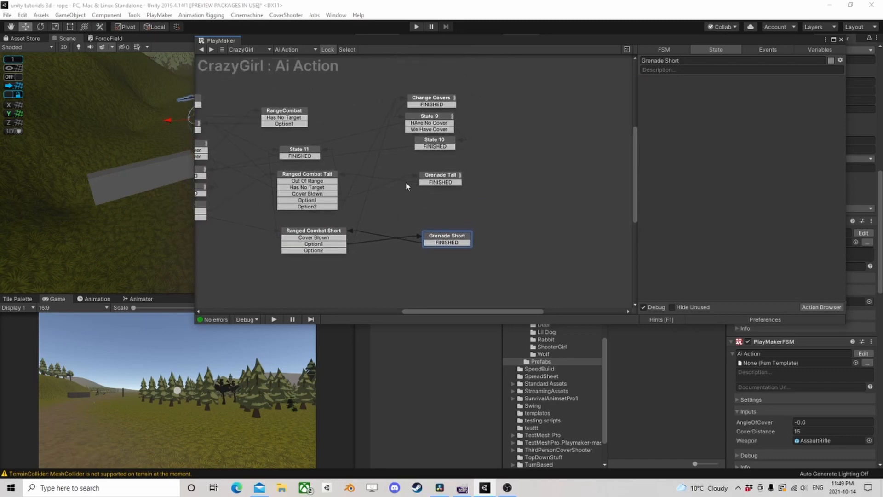
click(454, 179)
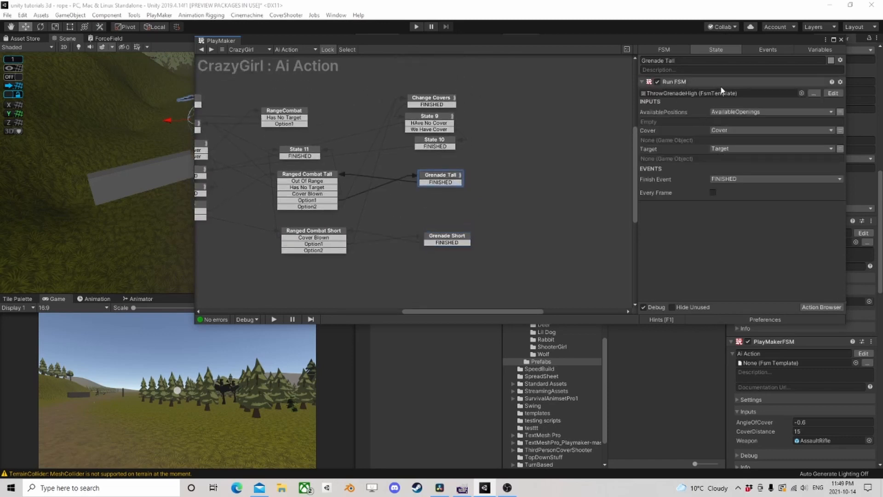
click(833, 93)
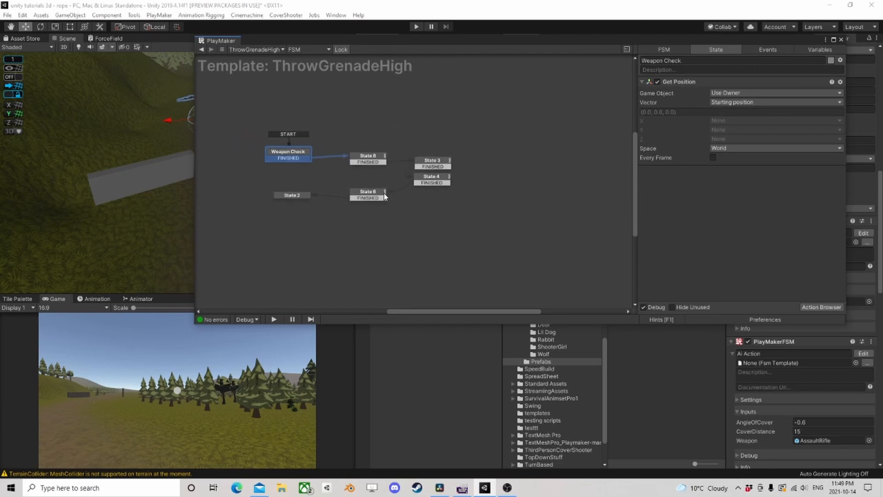
- Copy all the states of the ThrowGrenadeHigh template and return to CrazyGirl's Ai Action FSM
scroll(395, 198, up, 1)
drag(495, 250, 195, 109)
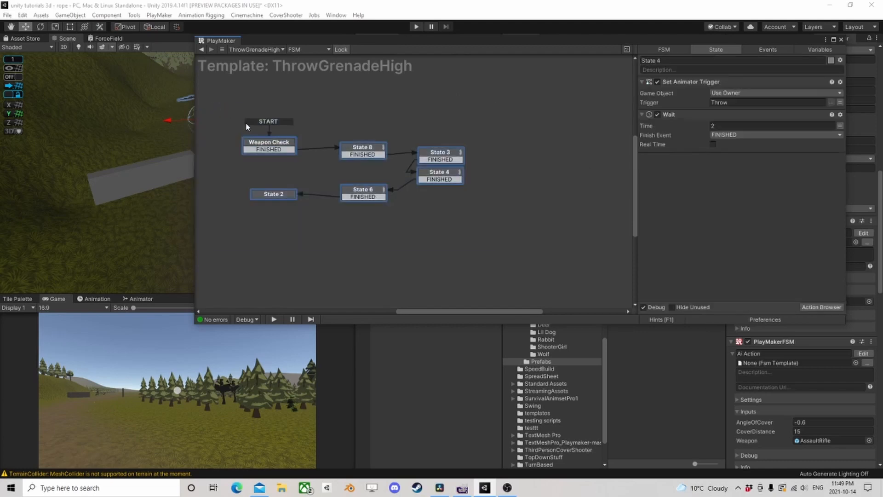
right_click(266, 145)
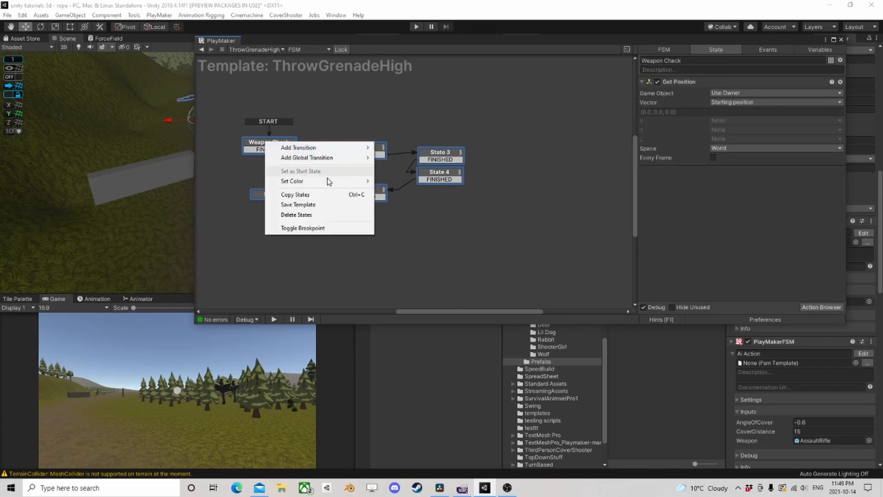
click(311, 195)
click(203, 49)
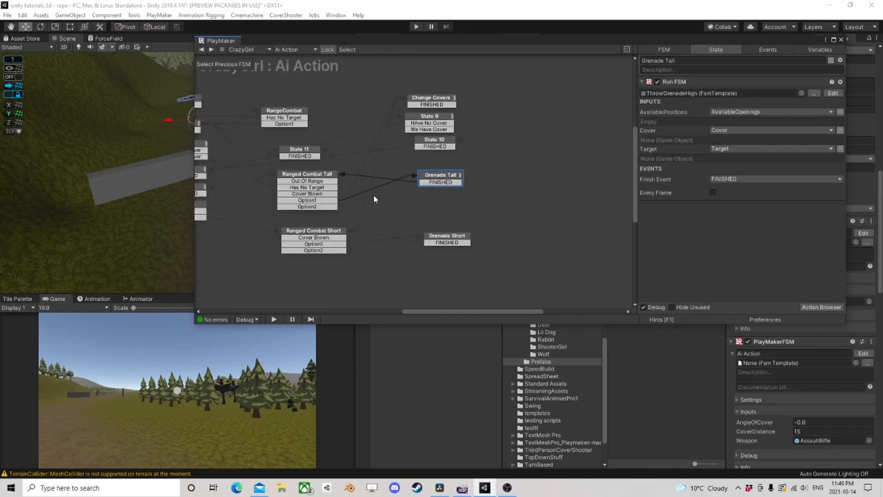
- Add a new PlayMakerFSM component to CrazyGirl and paste the copied grenade states into its graph
scroll(808, 442, down, 5)
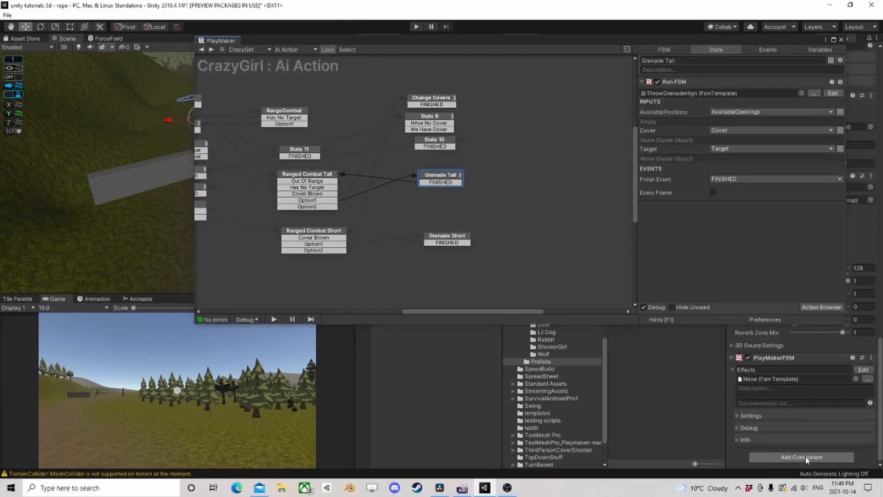
click(801, 457)
click(783, 378)
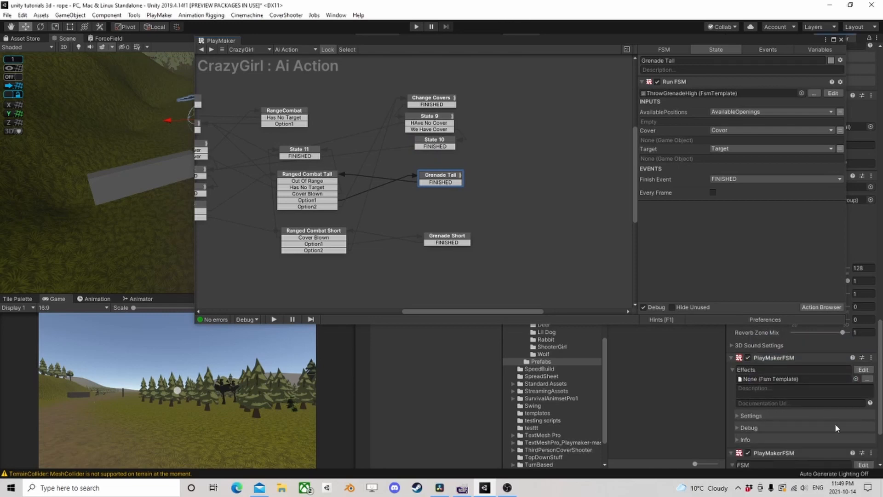
click(863, 464)
right_click(320, 190)
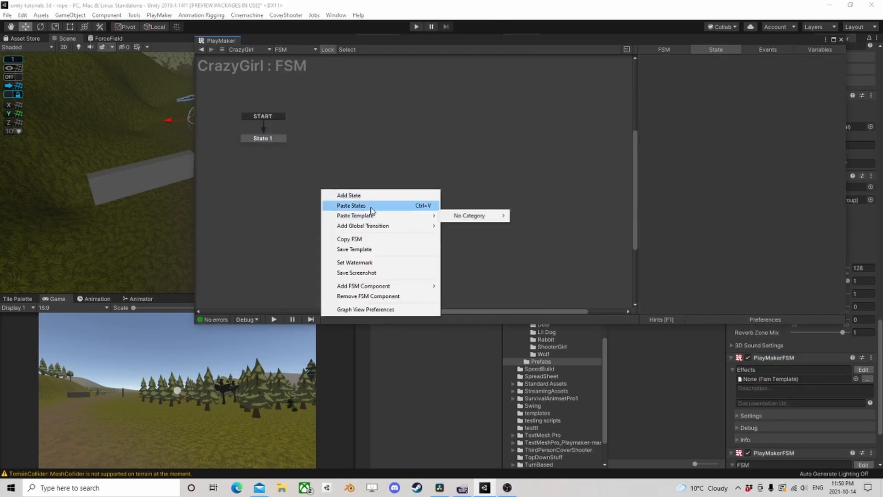
click(370, 207)
- Make Weapon Check the start state of the new FSM and delete the default State 1
drag(357, 197, 225, 159)
click(301, 155)
click(276, 160)
right_click(276, 160)
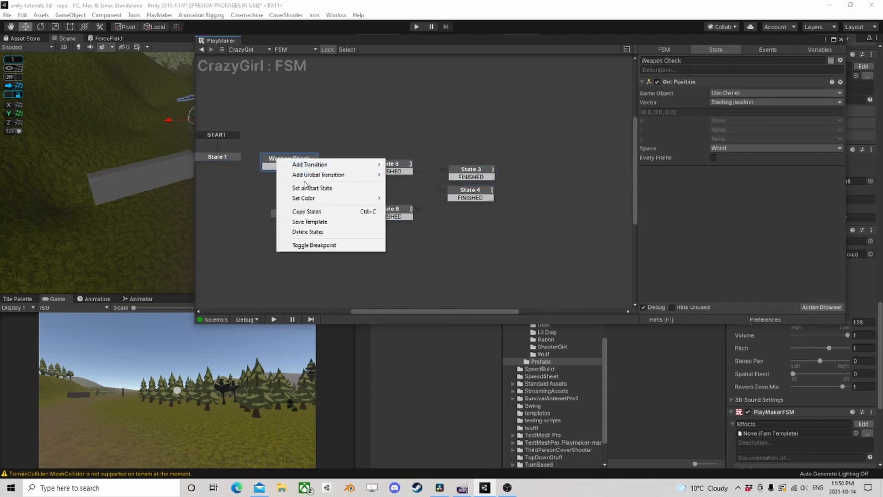
click(313, 188)
click(235, 157)
key(Delete)
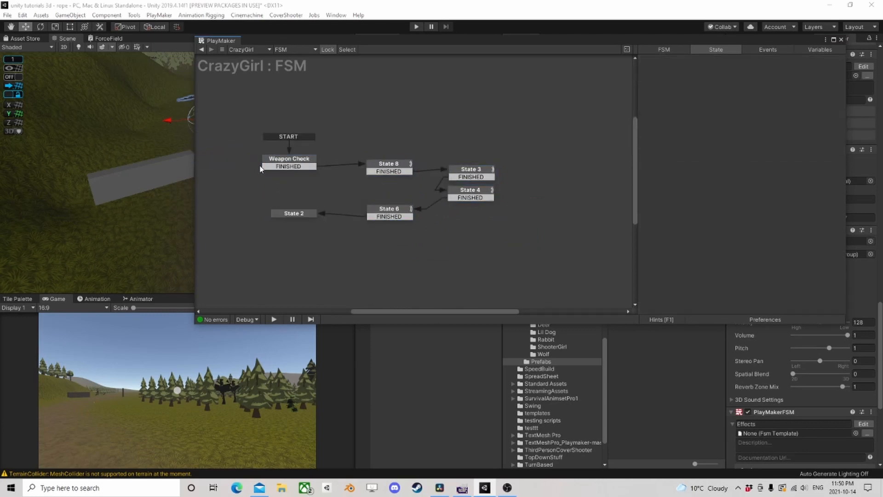
- Review the pasted states, add a new state above State 8, and redirect Weapon Check's FINISHED transition to it
click(289, 162)
click(383, 167)
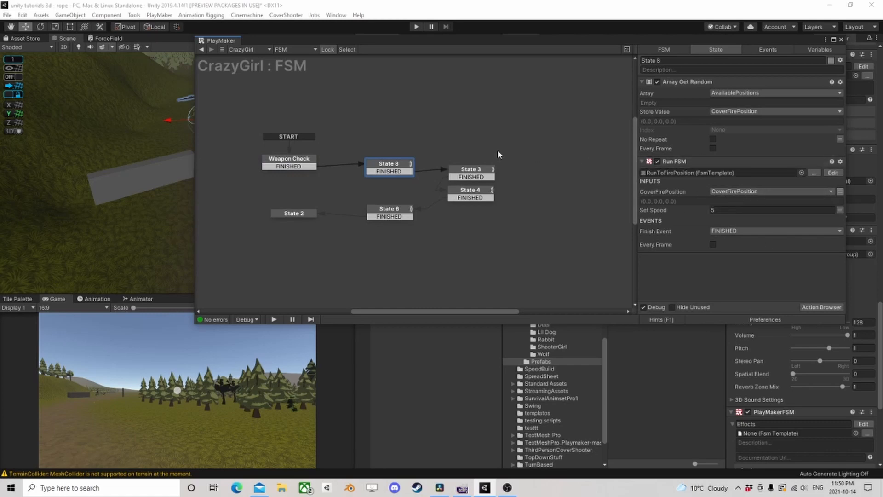
click(470, 172)
click(474, 197)
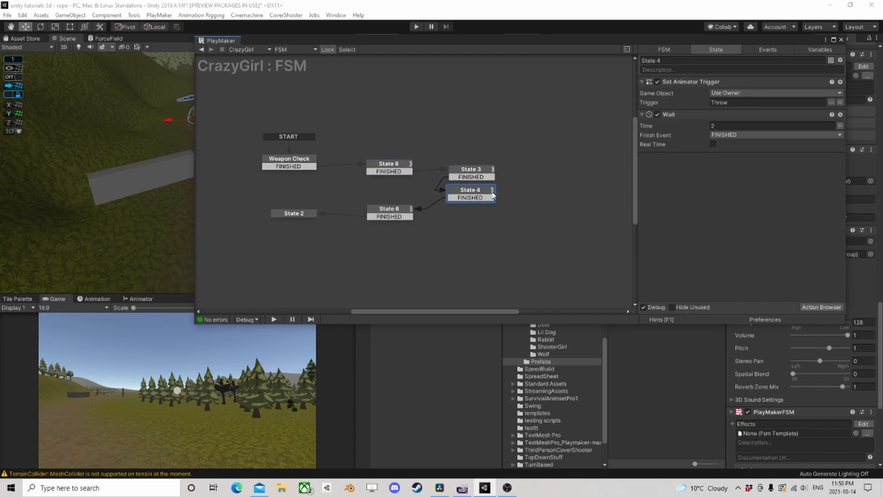
drag(386, 165, 378, 166)
right_click(359, 124)
click(374, 133)
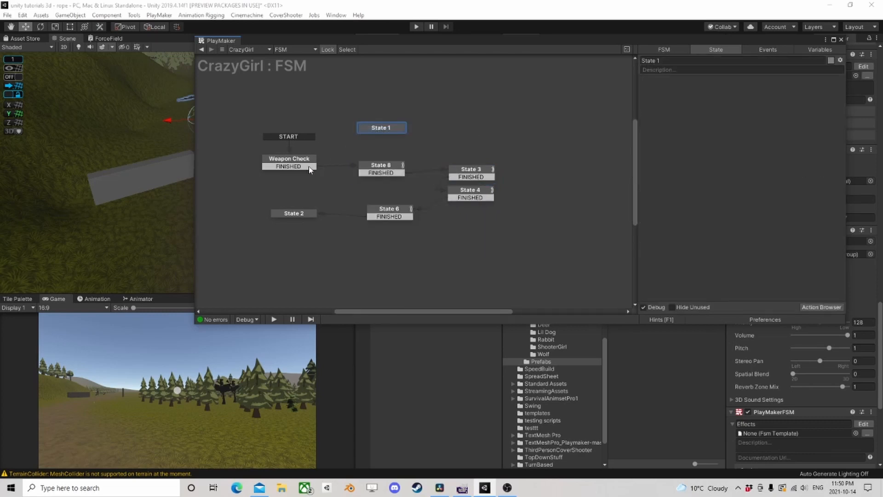
drag(295, 166, 367, 125)
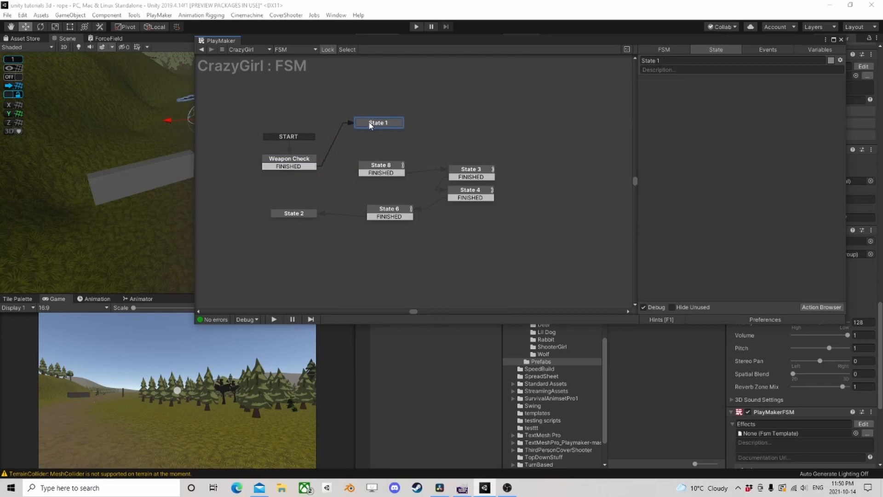
- Add a Send Random Event action to the new State 1 and set its number of events to 2
click(823, 307)
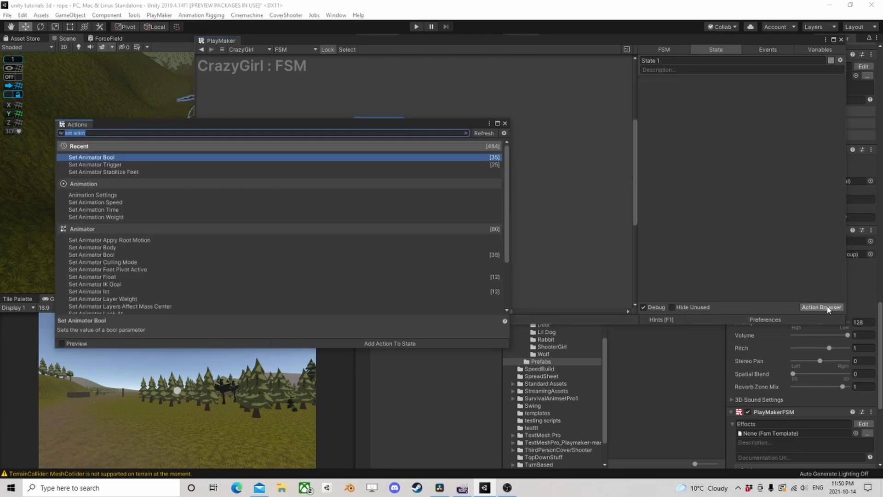
text(send)
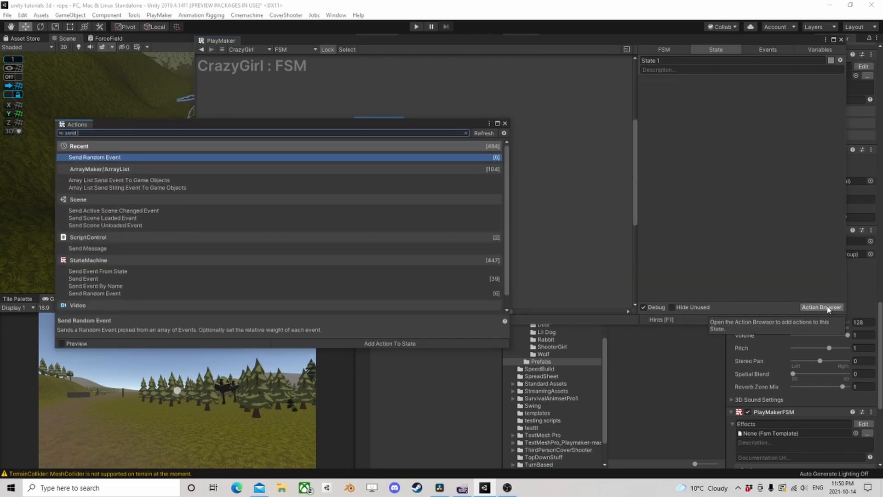
key(Return)
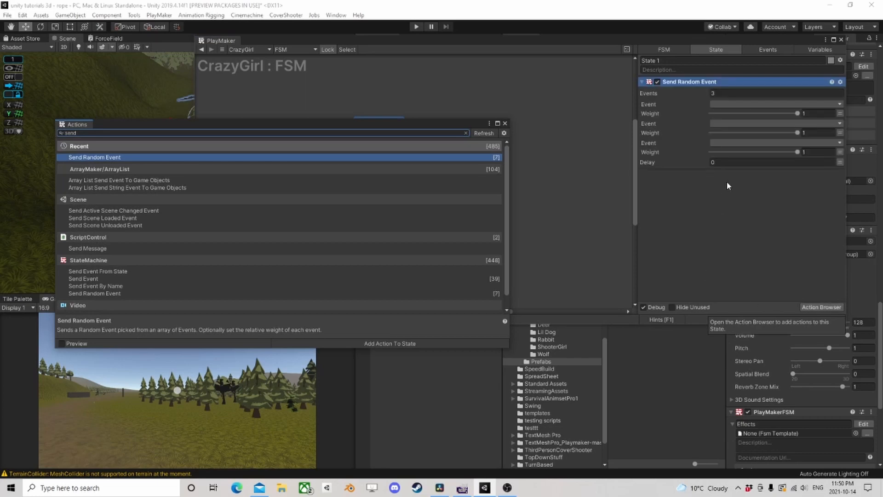
click(505, 123)
click(813, 92)
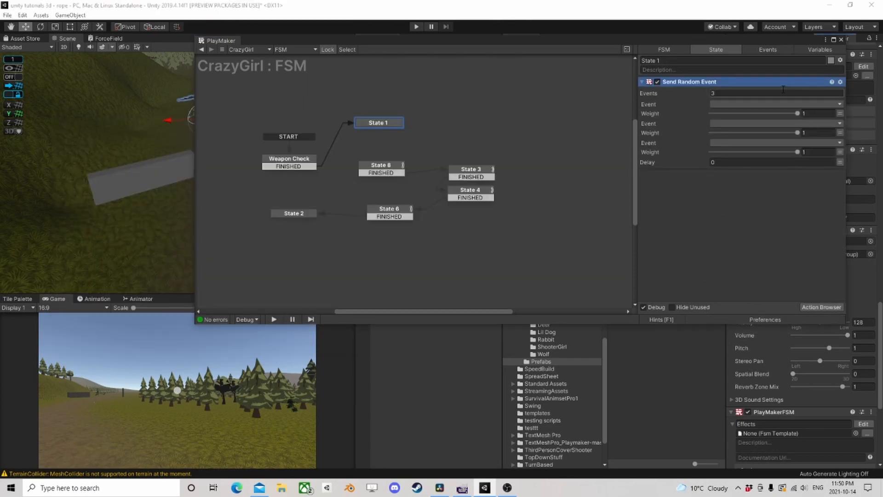
text(2)
key(Return)
- Create a new event named Sides for the first entry of the Send Random Event action
click(755, 104)
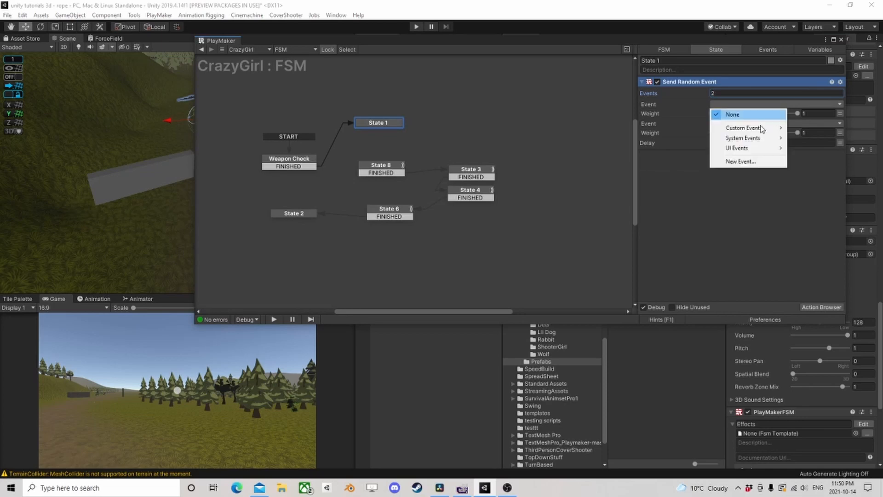
click(743, 161)
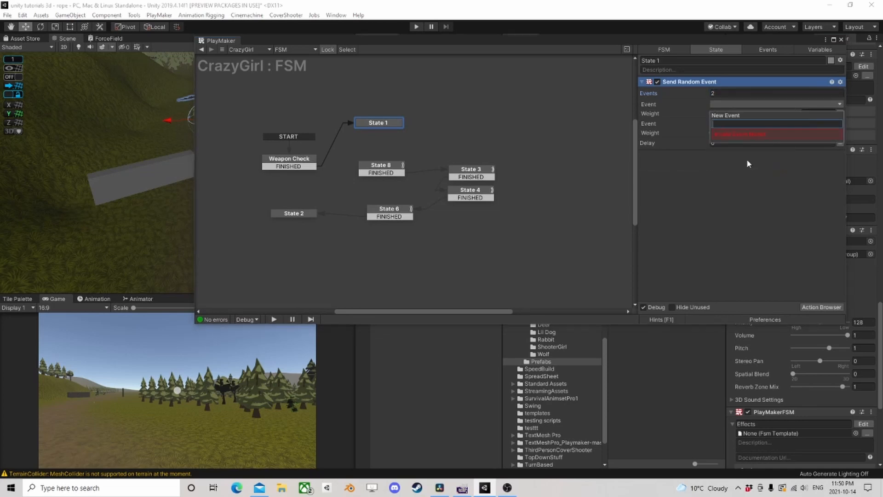
text(sho)
key(BackSpace)
key(BackSpace)
key(BackSpace)
text(S)
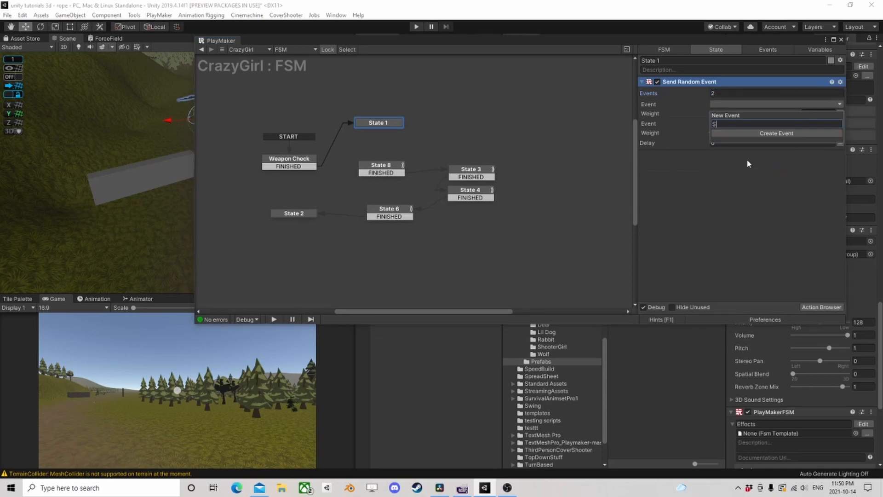
text(ides)
key(Return)
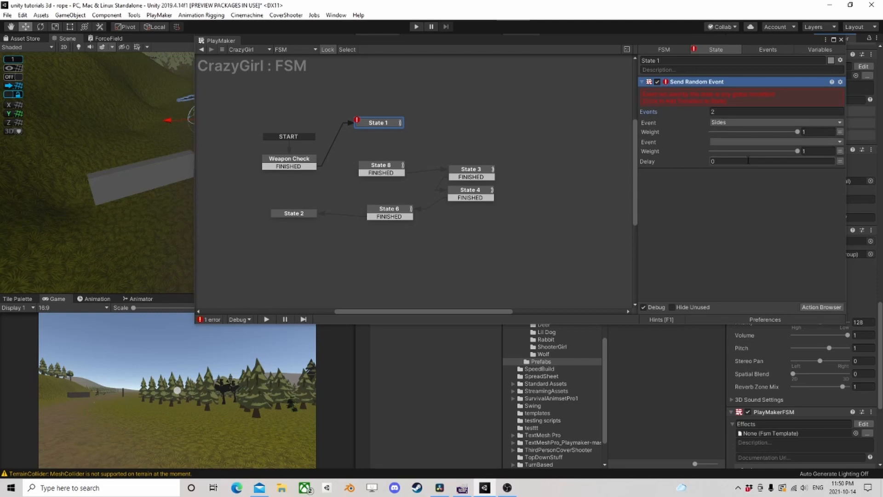
- Create a new event named Stand for the second entry of the Send Random Event action
click(728, 143)
click(739, 208)
text(S)
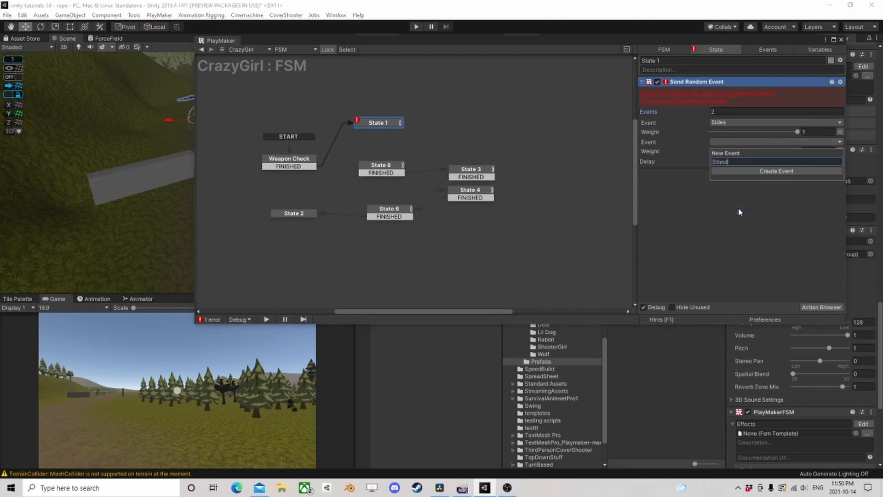
text(tand)
key(Return)
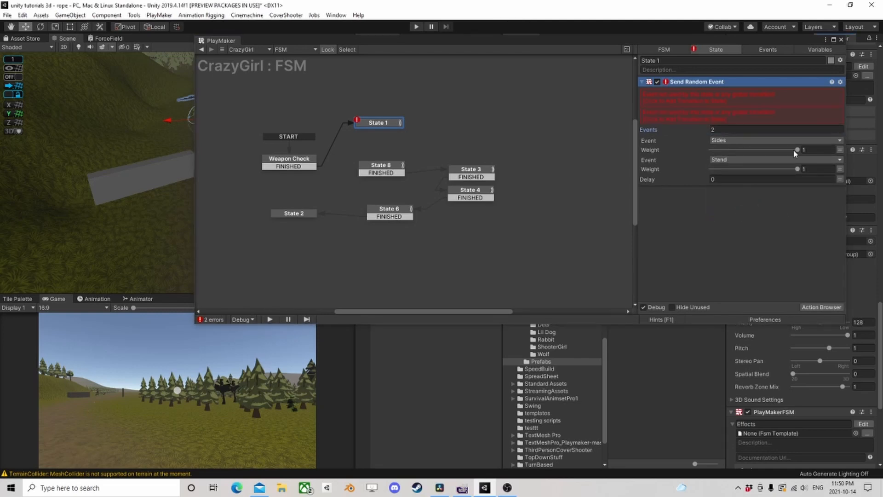
- Set the random event weights to 0.3 for Sides and 0.7 for Stand
click(817, 150)
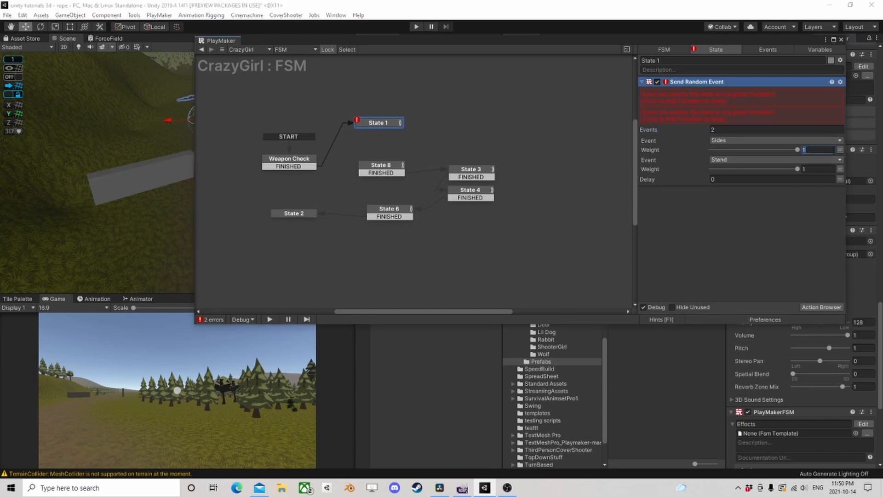
text(0.3)
key(Tab)
text(0.7)
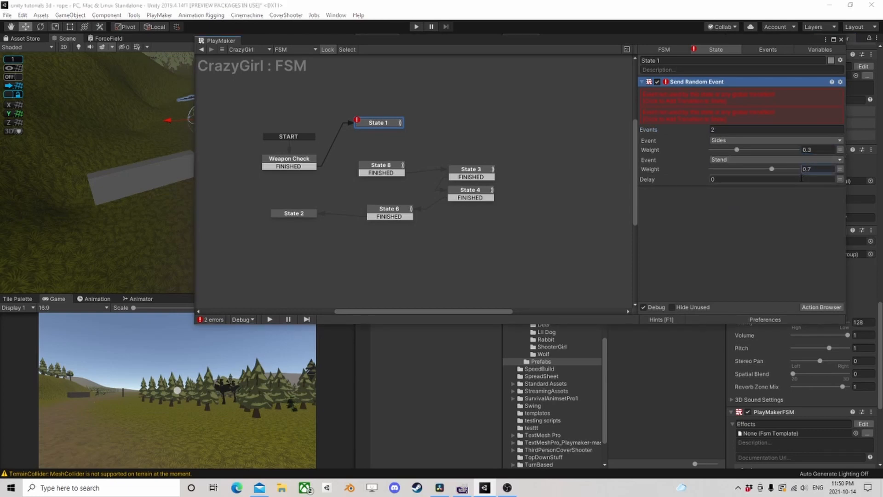
- Add Sides and Stand transitions to State 1, linking Sides to State 8 and Stand to a new state beside it
right_click(380, 125)
mouse_move(411, 127)
click(506, 128)
right_click(380, 123)
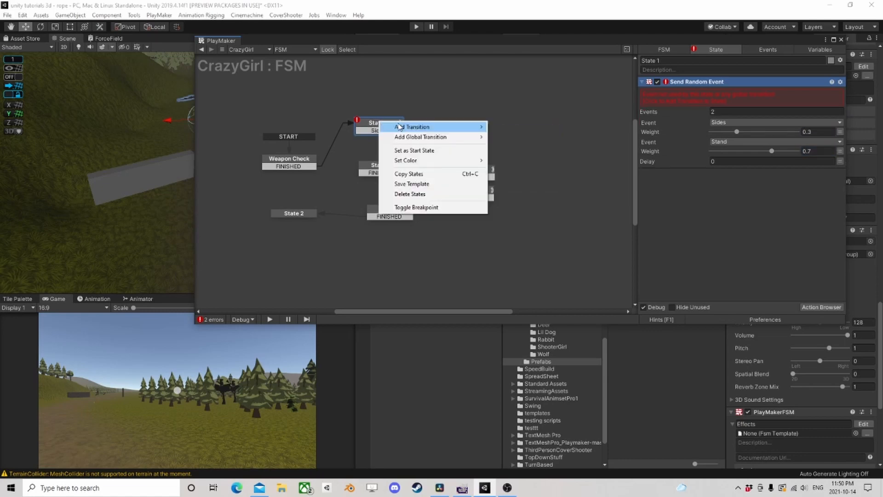
click(506, 137)
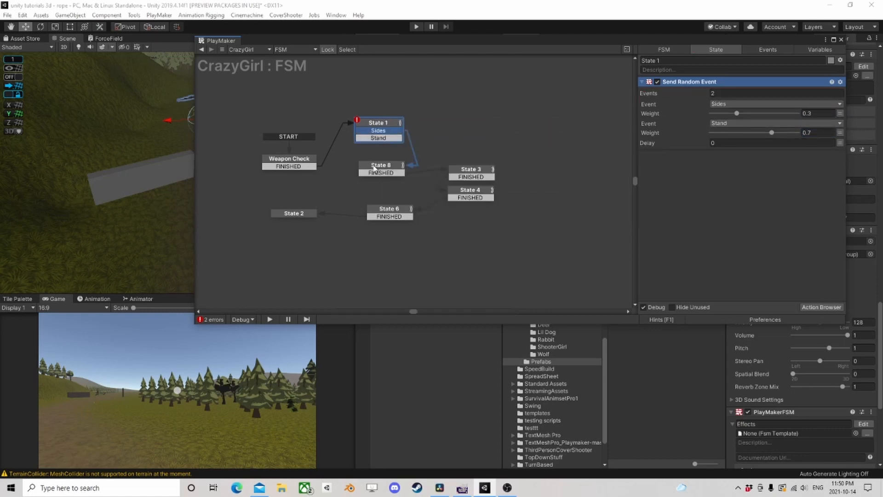
drag(381, 138, 442, 128)
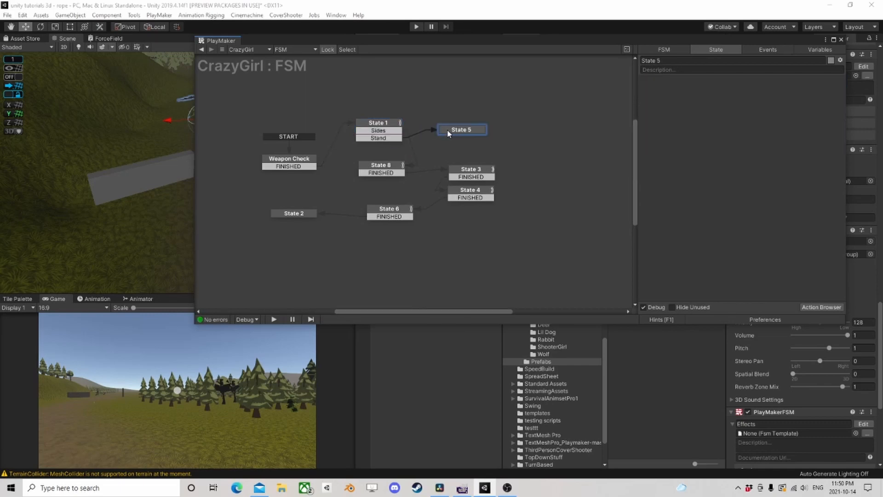
- Add a Set Animator Bool action to State 5 for the IsCrouch parameter with its value off
click(821, 307)
text(set a)
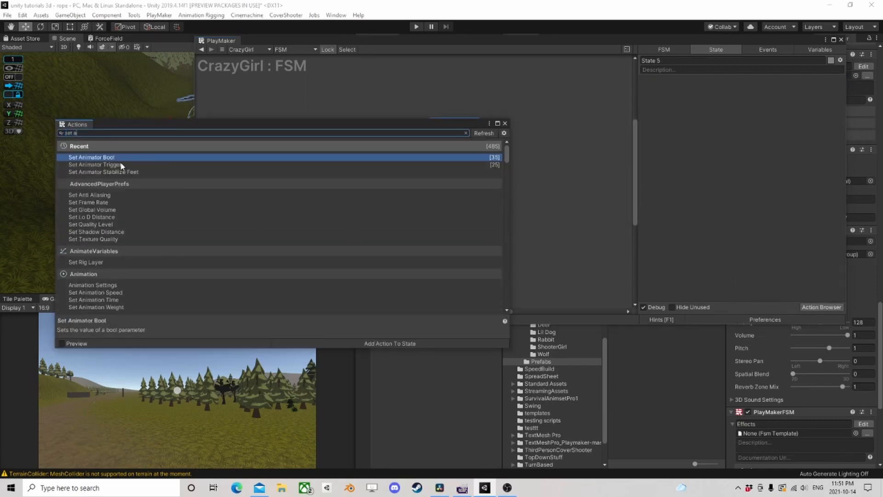
double_click(117, 158)
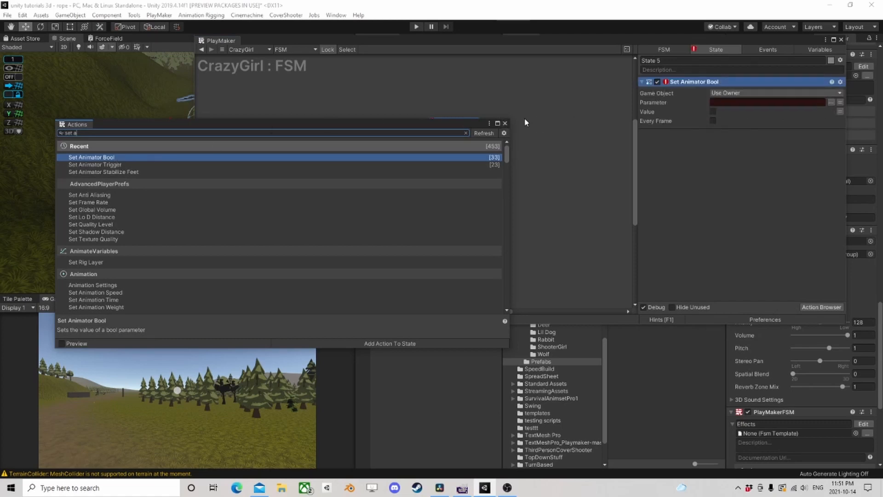
click(505, 124)
click(832, 103)
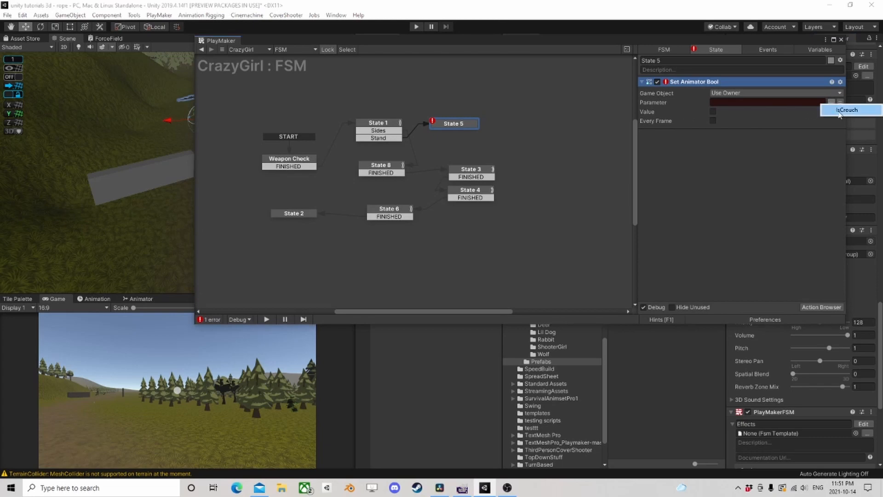
click(839, 111)
click(714, 112)
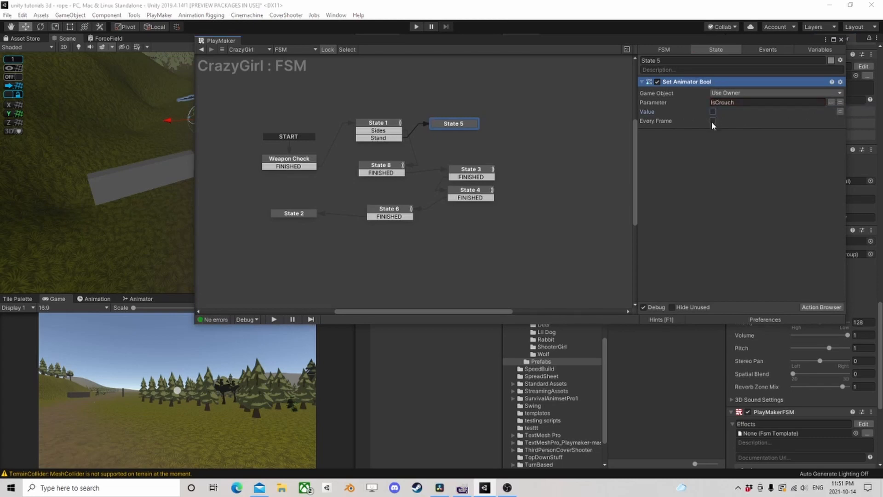
- Add a FINISHED transition to State 5 and link it to State 3
click(473, 171)
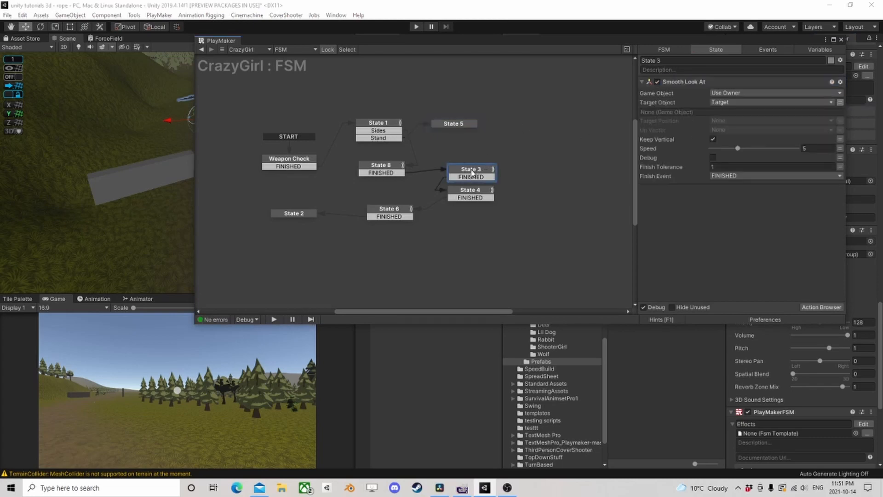
click(451, 125)
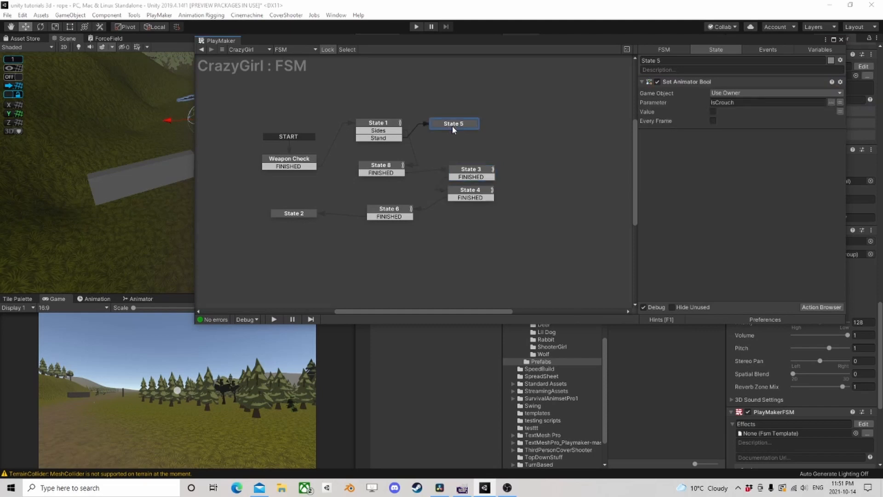
ctrl+click(453, 126)
drag(454, 132, 467, 176)
- Copy State 5's Set Animator Bool action into State 6 ahead of Run FSM and turn its IsCrouch value on
click(477, 198)
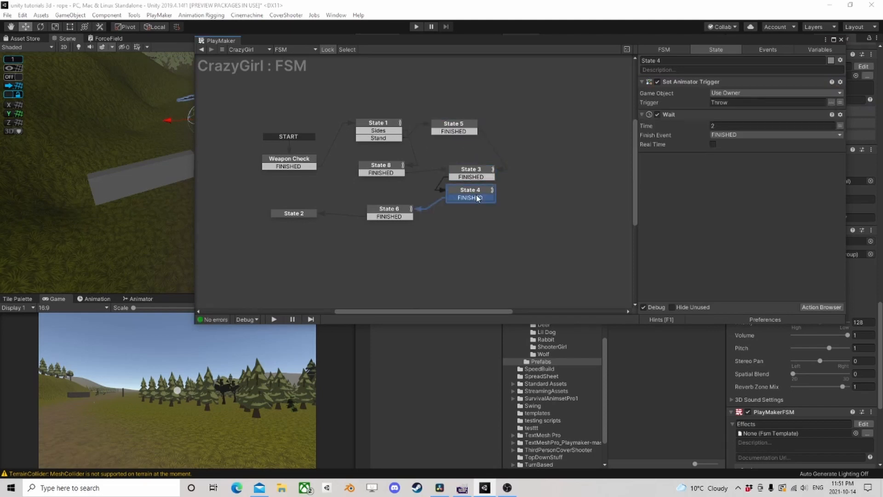
click(385, 214)
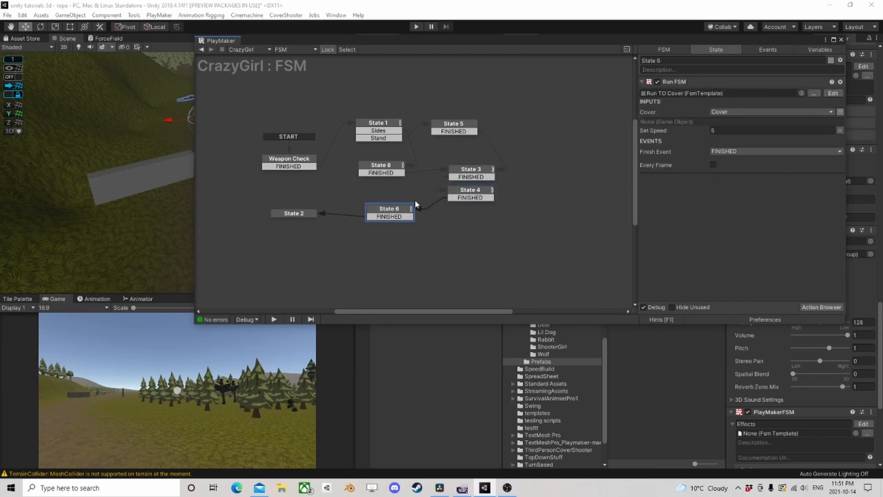
click(296, 217)
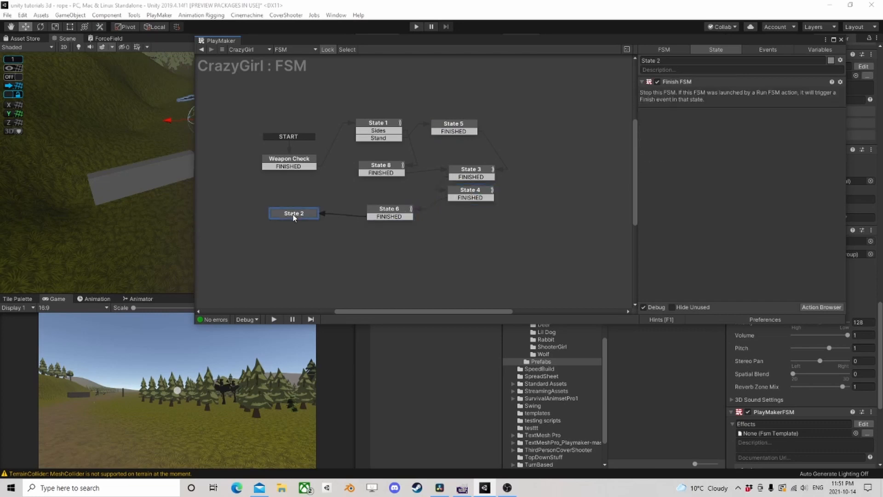
click(388, 212)
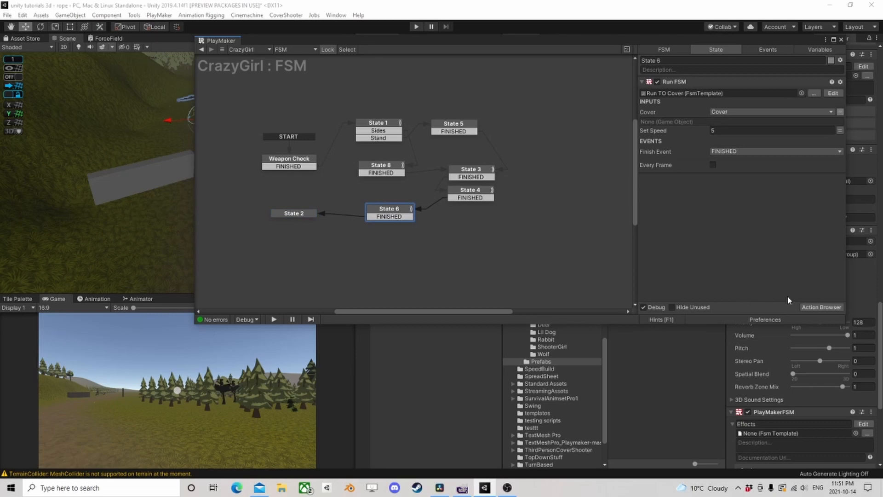
click(822, 307)
click(504, 123)
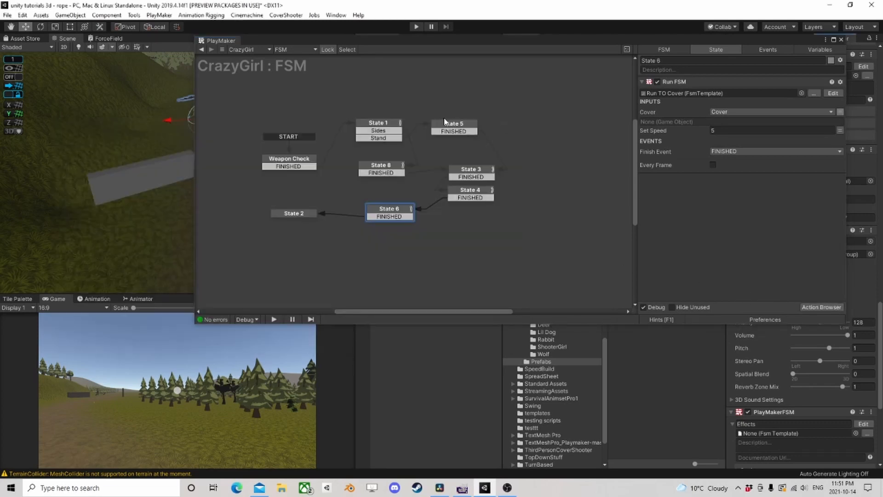
click(454, 125)
right_click(673, 82)
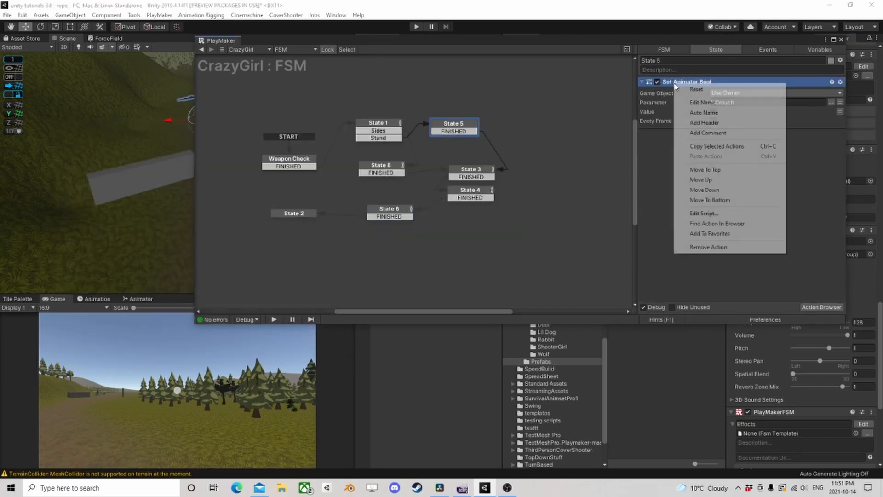
click(711, 146)
click(393, 208)
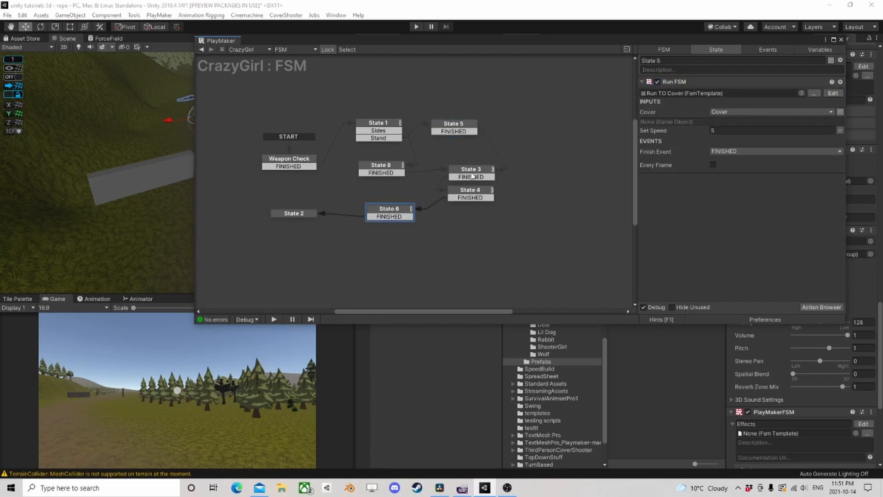
right_click(678, 83)
click(728, 156)
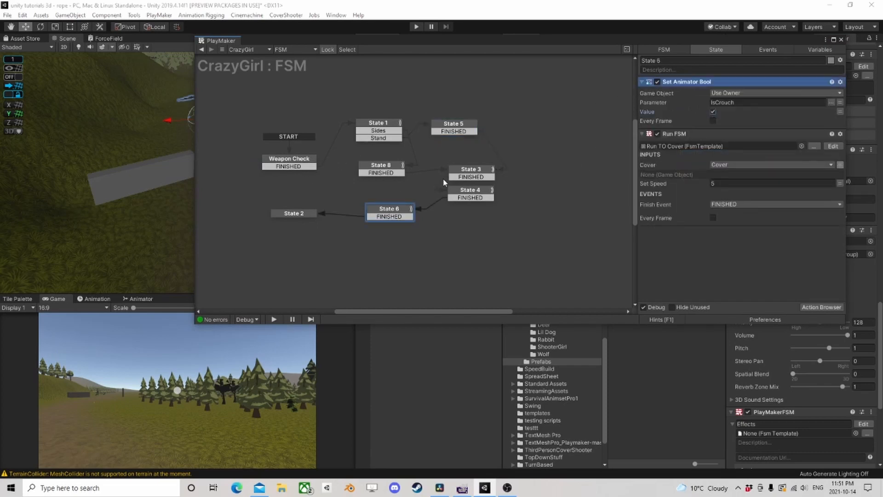
- Save the FSM as a template named ThrowGrenadeShort, declining to use the saved template in this FSM
click(457, 131)
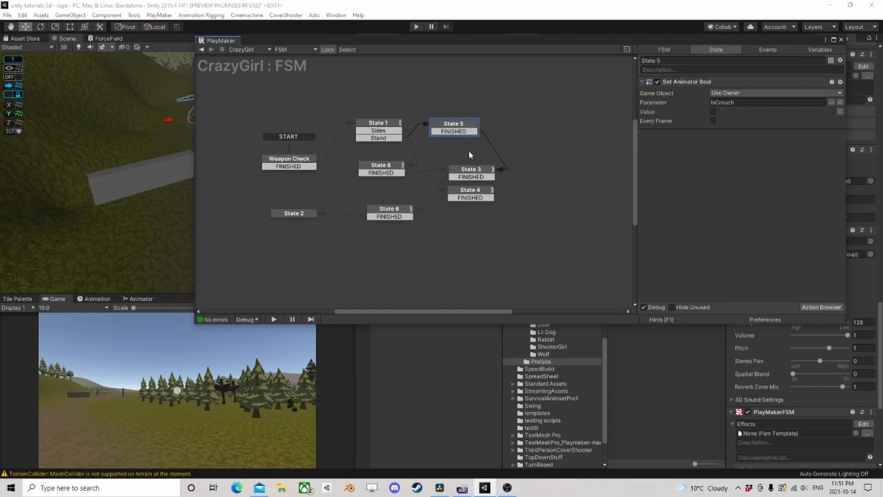
click(468, 172)
click(285, 160)
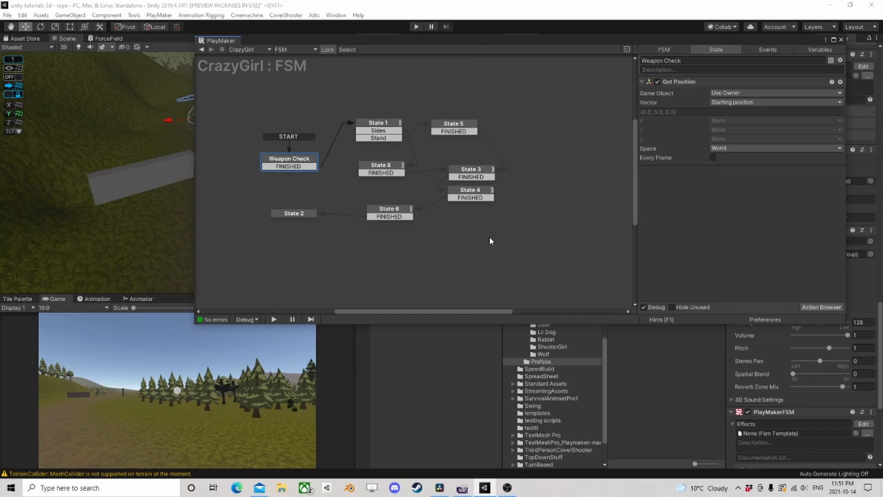
right_click(515, 179)
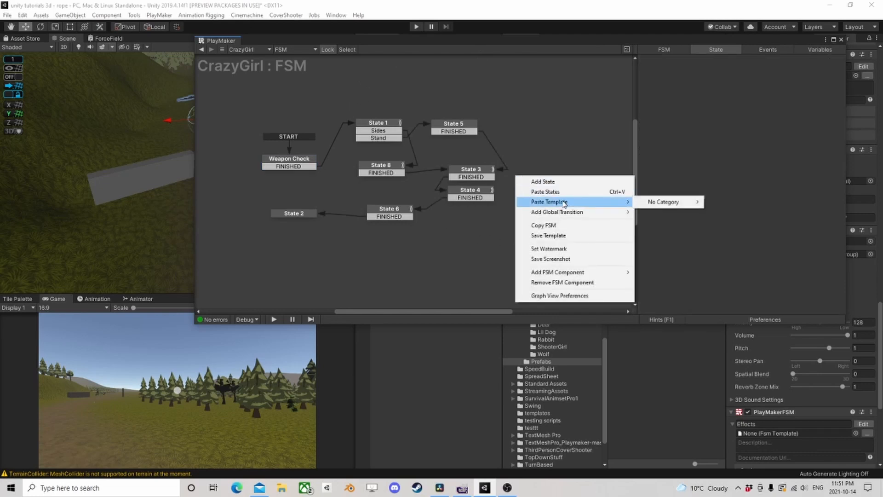
click(555, 233)
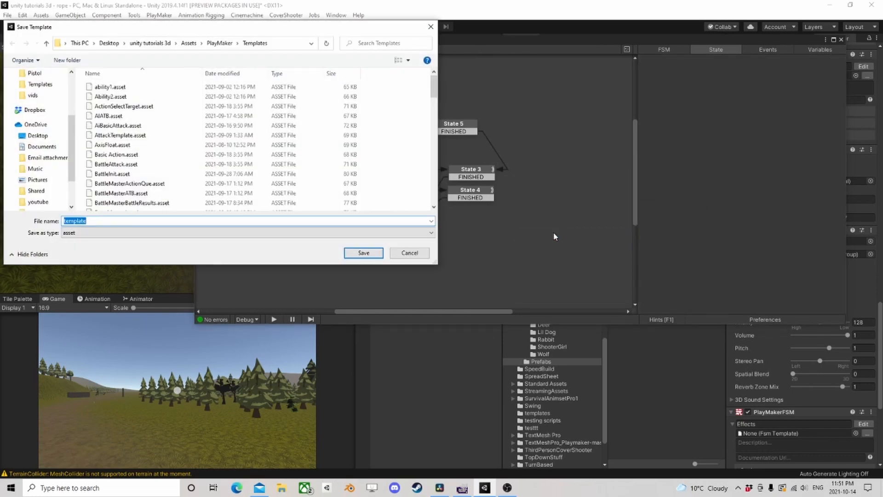
text(ThrowGre)
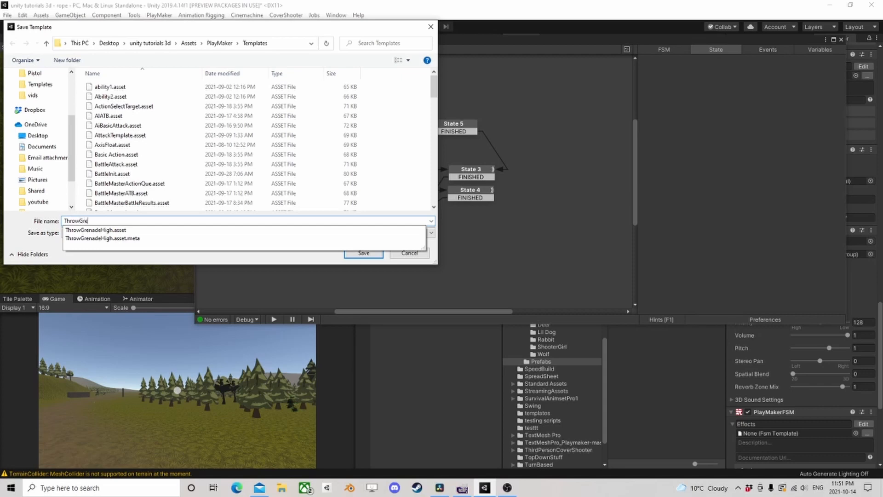
text(nadeLow)
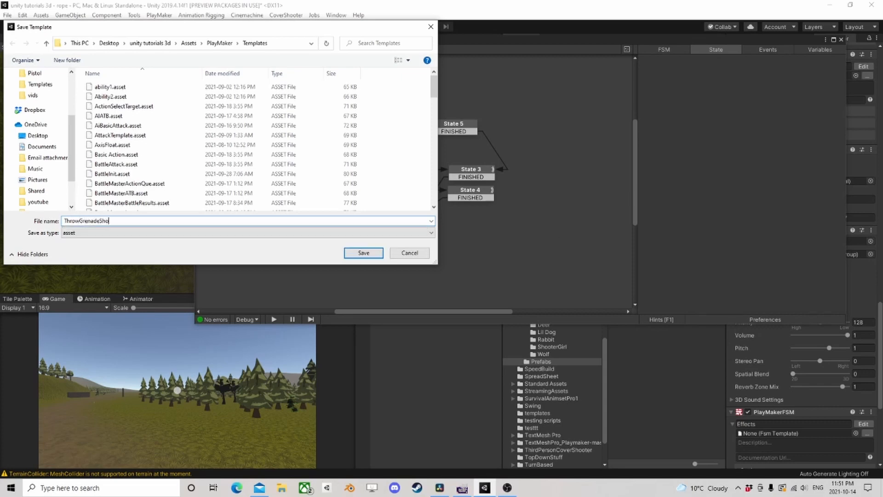
key(Return)
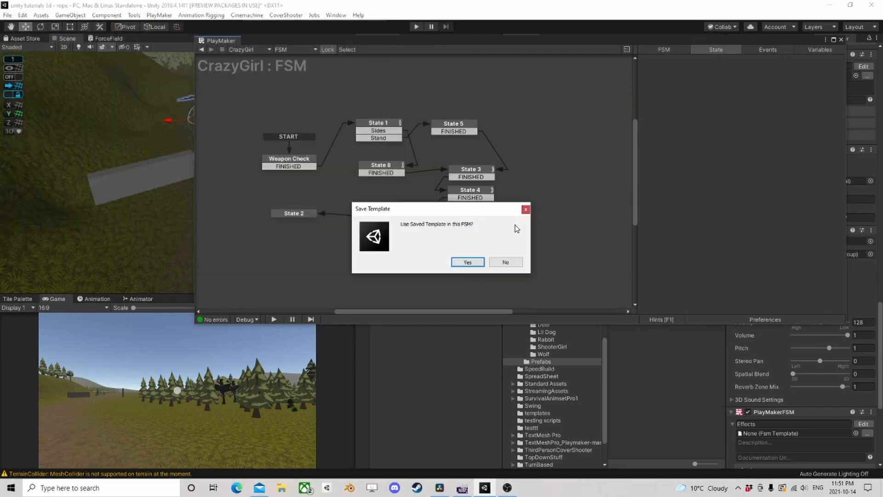
click(505, 263)
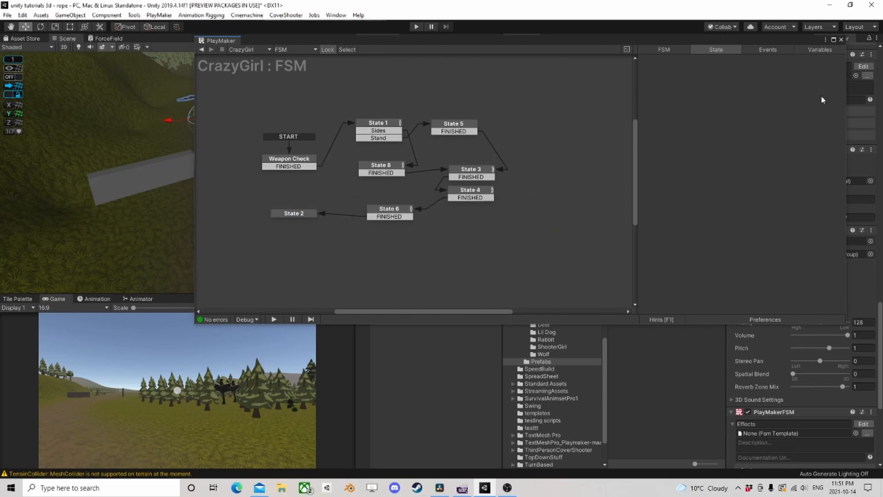
- Close the FSM editor and remove the temporary FSM component from CrazyGirl
click(842, 39)
scroll(799, 360, down, 5)
right_click(776, 306)
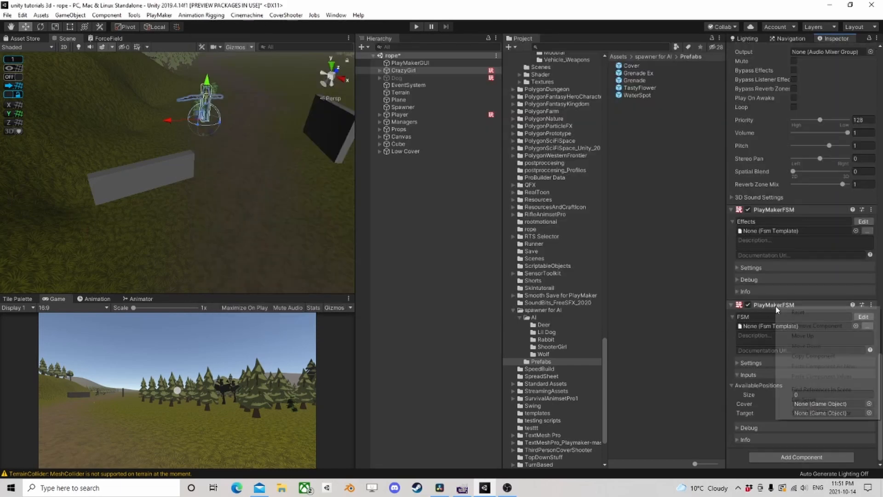
click(812, 327)
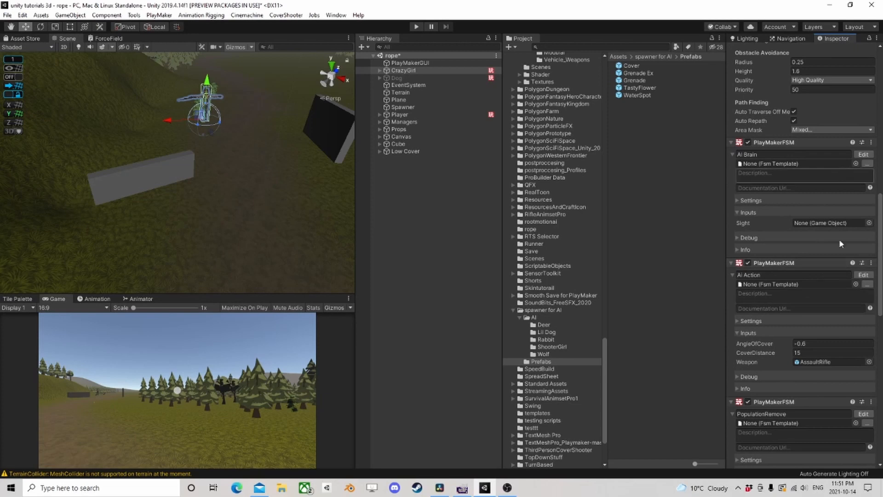
- Open CrazyGirl's Ai Action FSM for editing and add a Run FSM action to the Grenade Short state
click(864, 275)
middle_drag(449, 215, 279, 186)
click(393, 210)
click(821, 307)
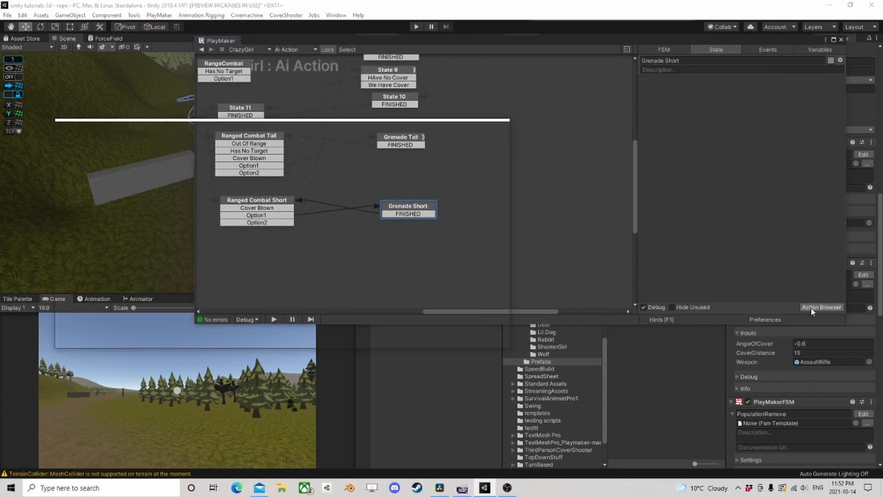
text(run)
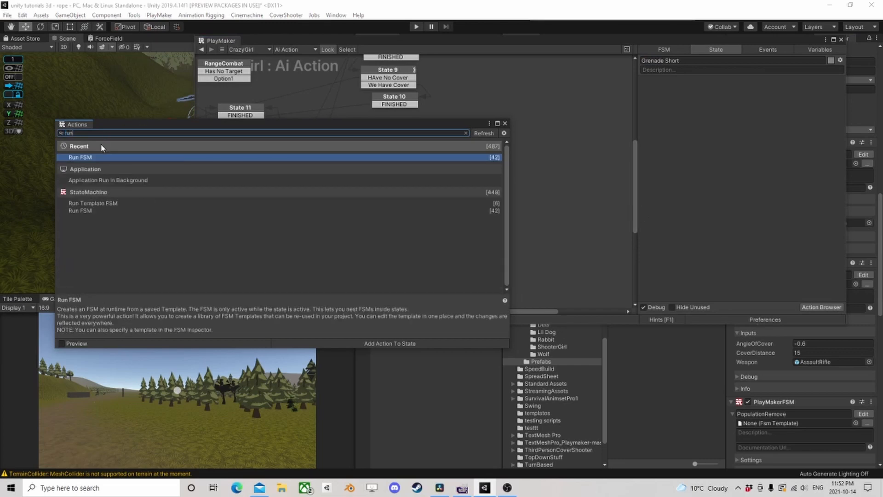
double_click(98, 157)
click(504, 124)
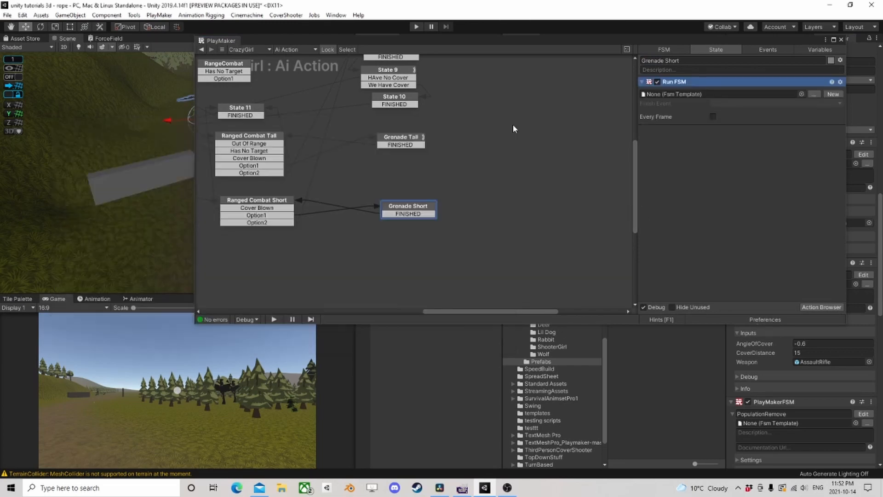
- Assign the ThrowGrenadeShort template to Grenade Short's Run FSM action
click(801, 93)
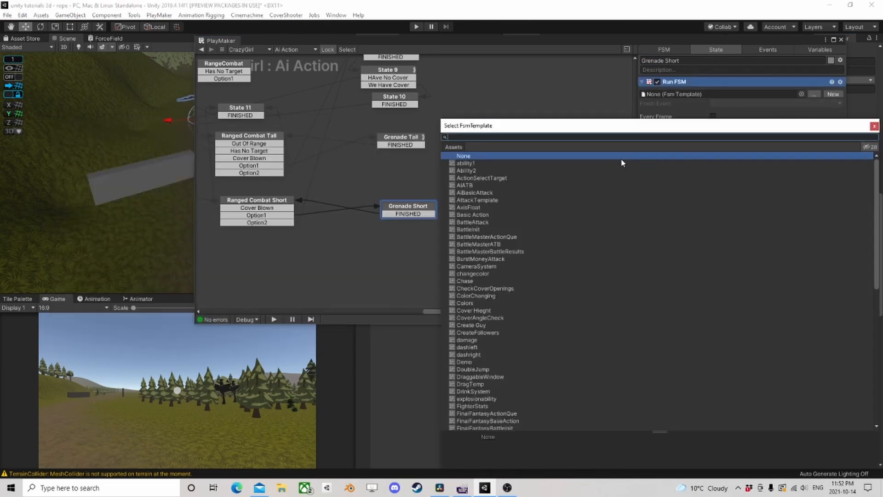
text(thr)
click(487, 172)
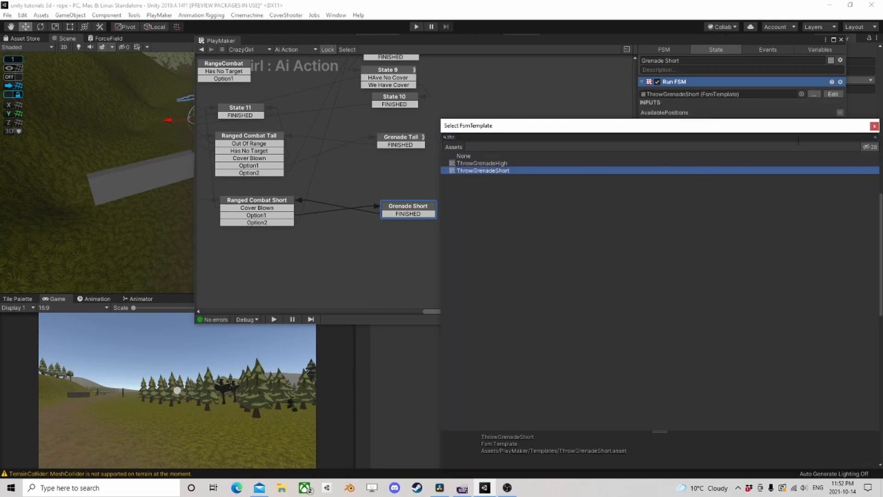
click(874, 127)
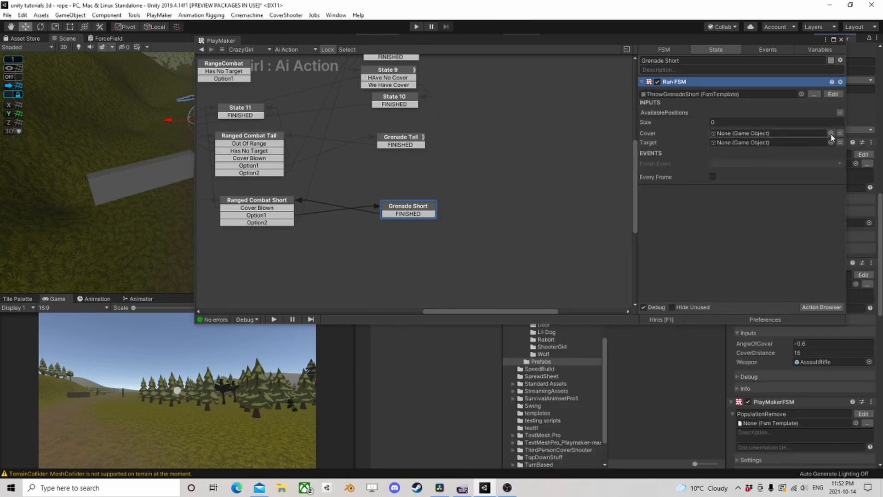
- Link the Run FSM action's Cover and Target inputs to the Cover and Target variables
click(785, 134)
click(747, 155)
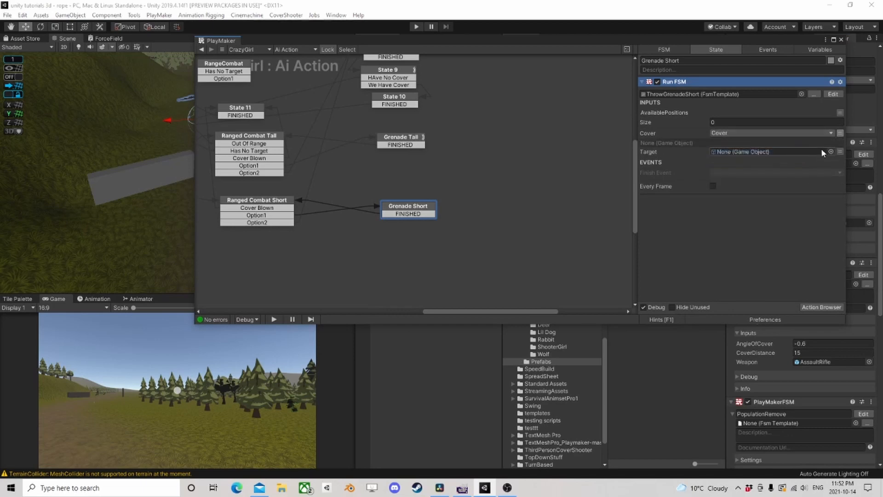
click(841, 152)
click(791, 151)
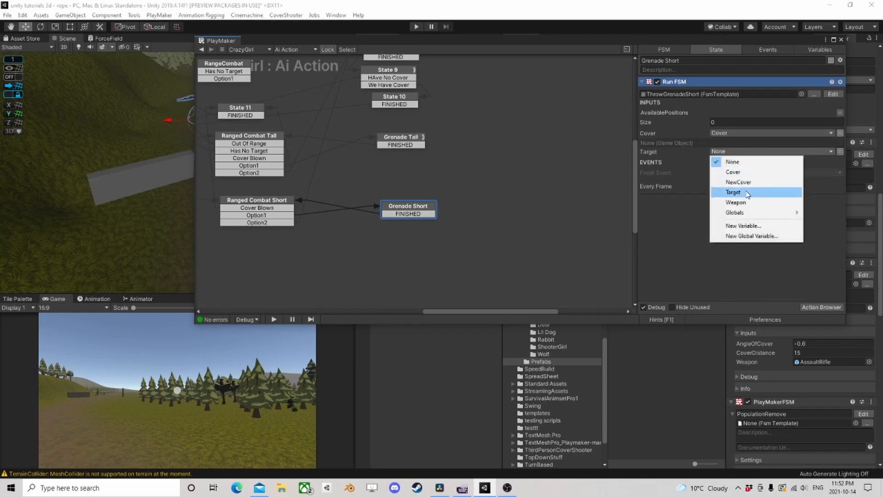
click(732, 189)
- Link the AvailablePositions input to the AvailableOpenings variable and set the Finish Event to FINISHED
click(840, 113)
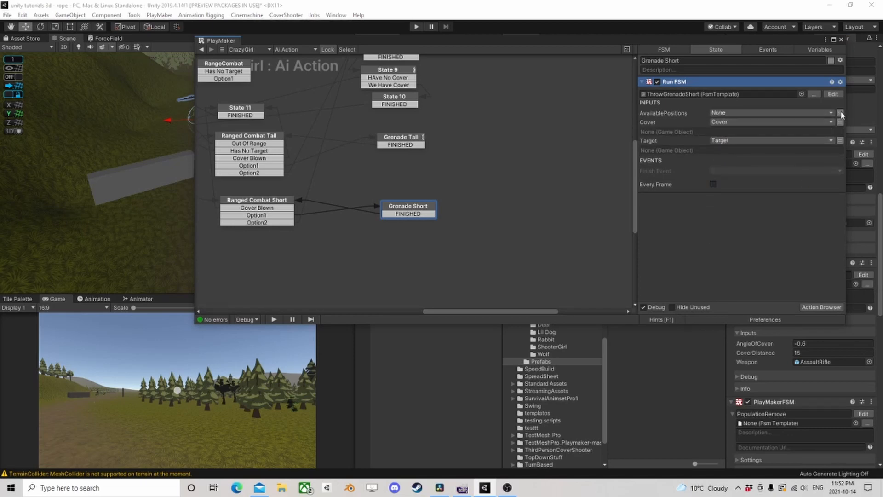
click(790, 115)
click(736, 132)
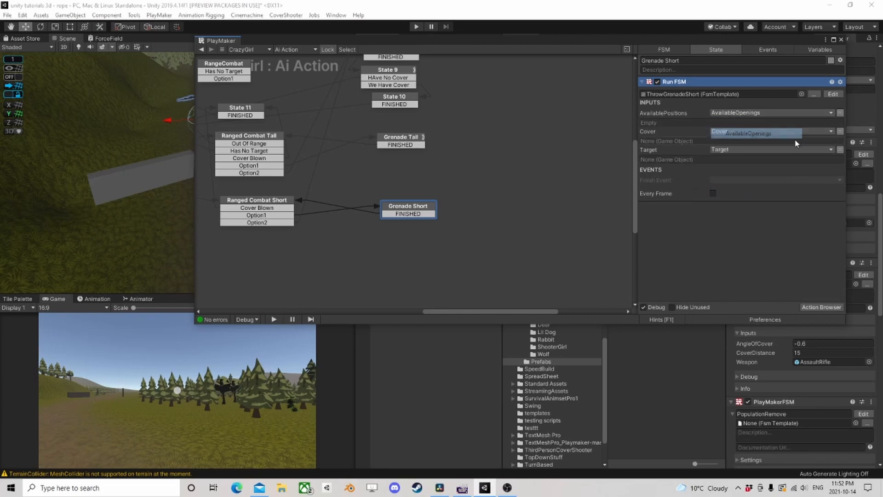
click(721, 180)
click(741, 111)
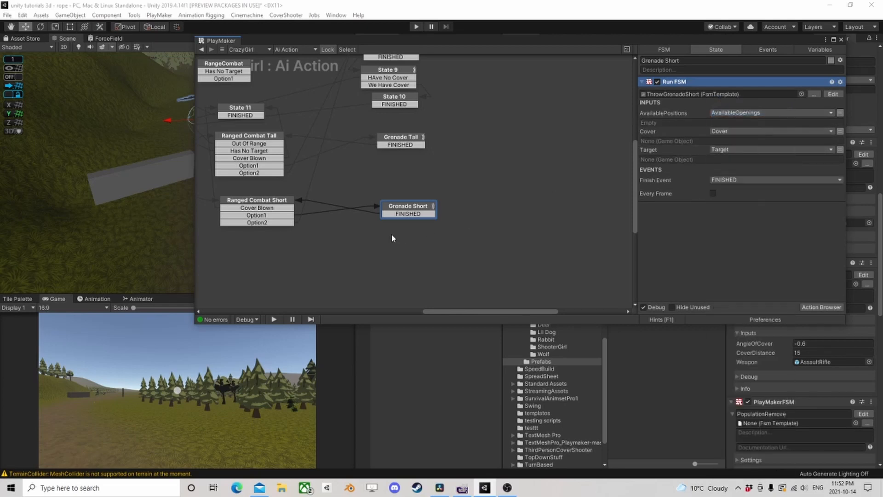
- Review the Grenade Tall, State 10, State 9, RangeCombat, State 11 and Ranged Combat Tall states of the Ai Action FSM, and close the editor
middle_drag(265, 179, 315, 209)
scroll(324, 202, down, 1)
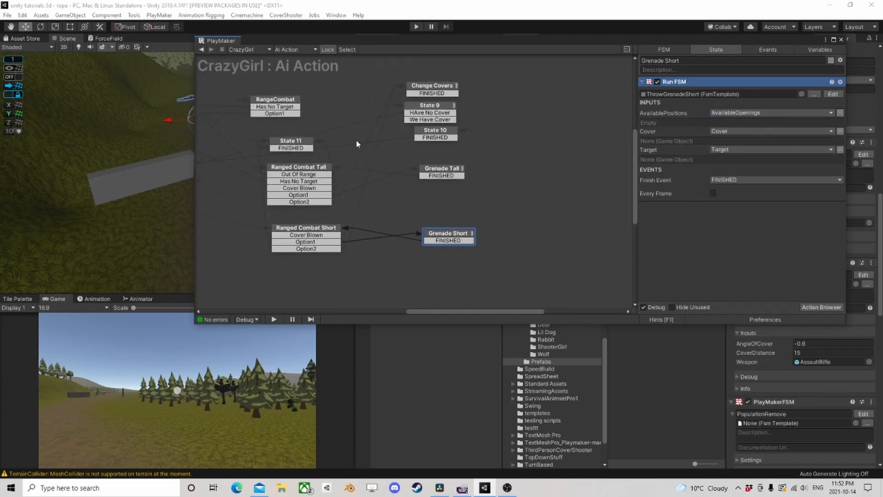
middle_drag(357, 140, 379, 184)
click(470, 216)
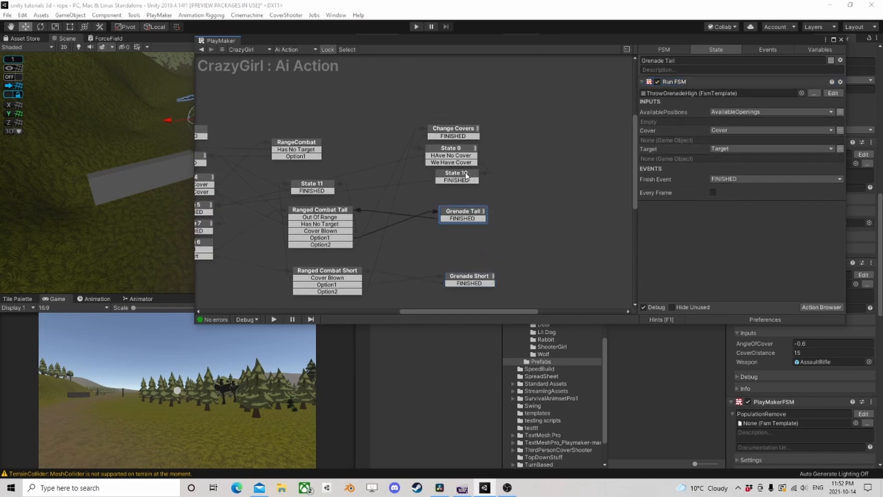
click(467, 177)
click(460, 154)
click(287, 143)
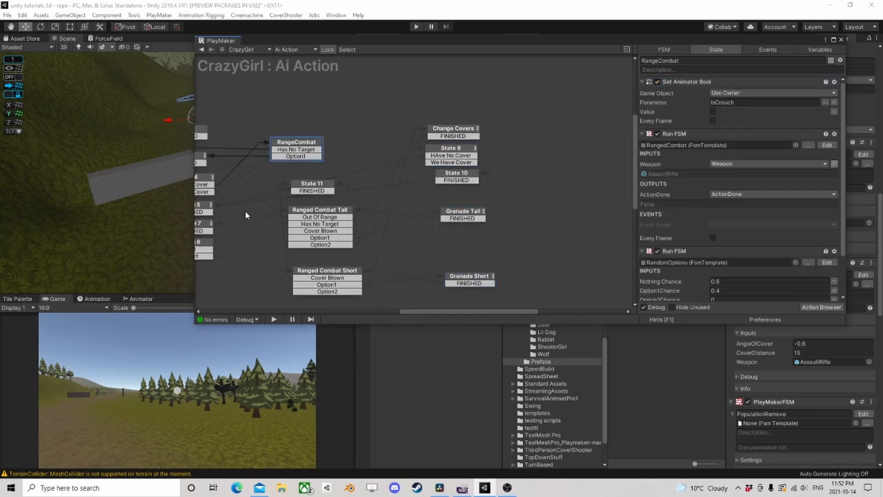
middle_drag(324, 184, 431, 145)
click(417, 149)
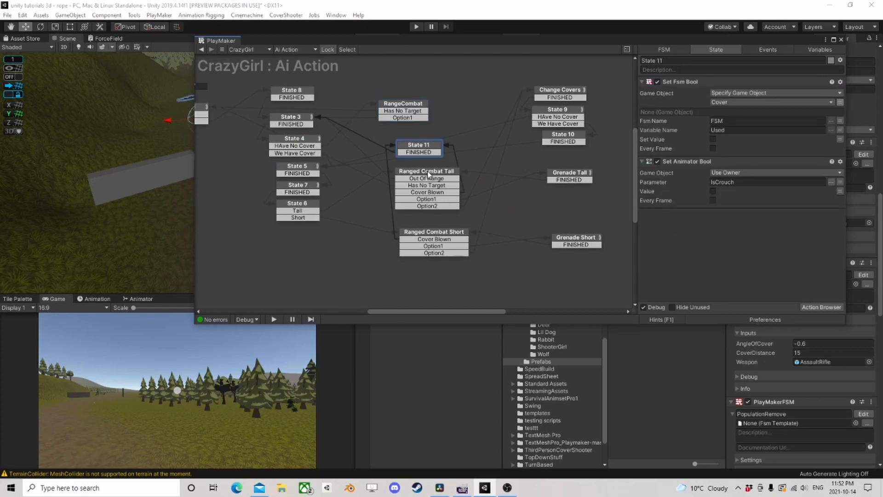
click(427, 173)
scroll(357, 176, down, 2)
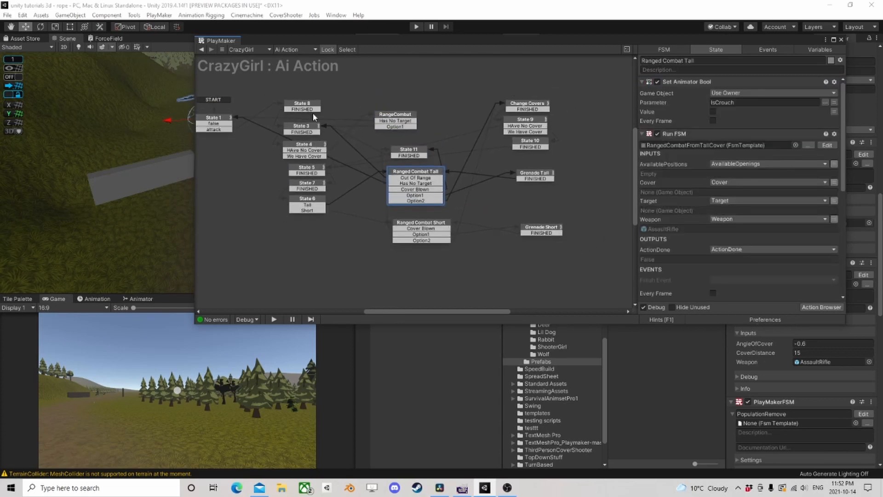
click(842, 39)
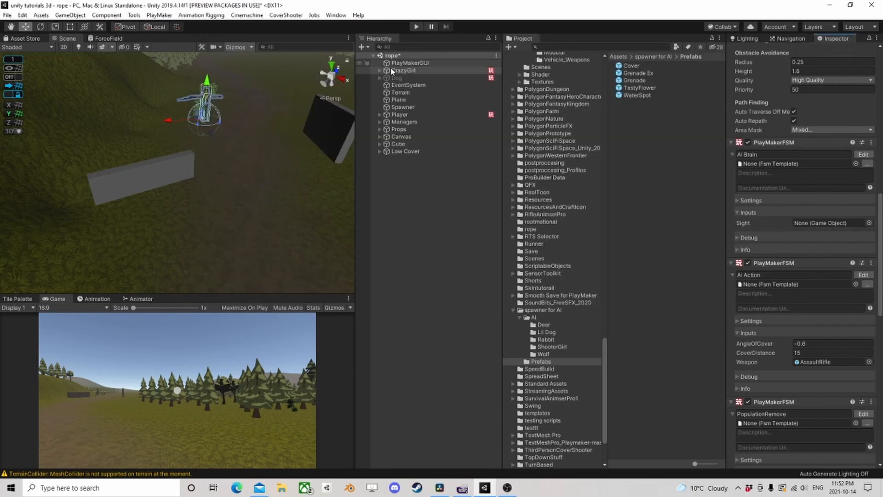
- Duplicate the Low Cover object, move the copy to about X 563.46, Z 308.93 near the tall cover and rotate it to about 23° in Y
scroll(243, 165, down, 3)
click(176, 173)
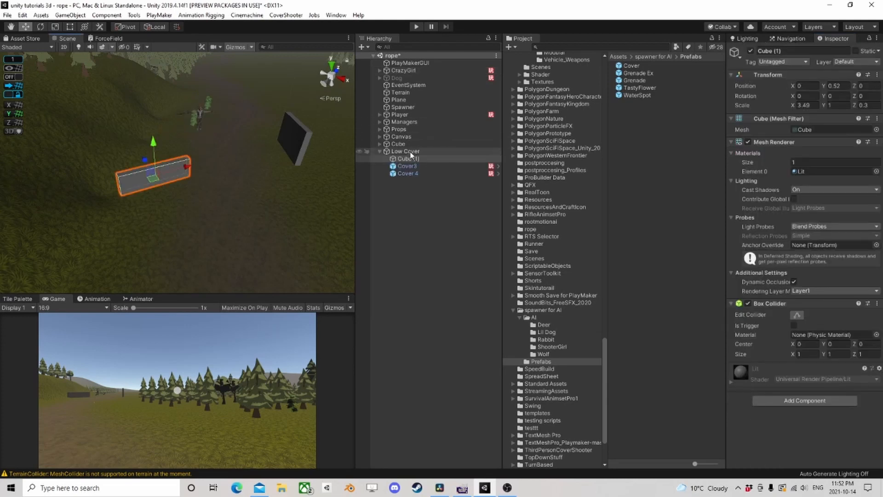
click(448, 151)
key(ctrl+d)
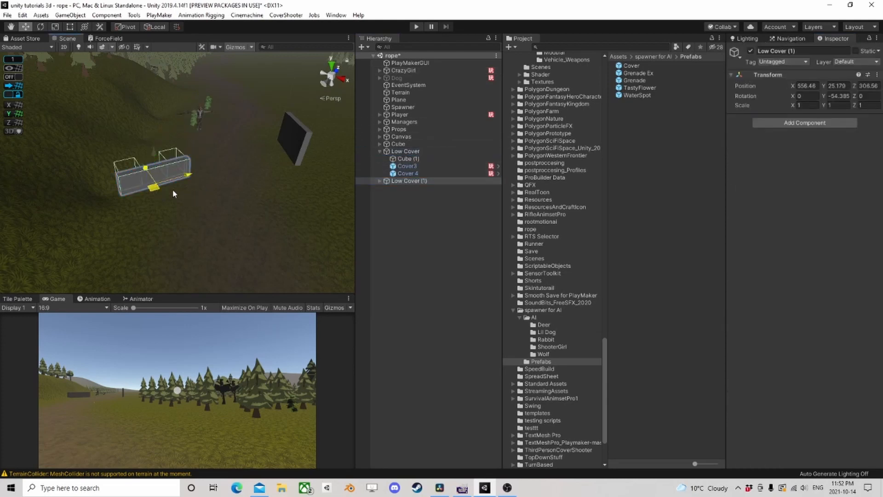
drag(173, 190, 186, 216)
click(40, 27)
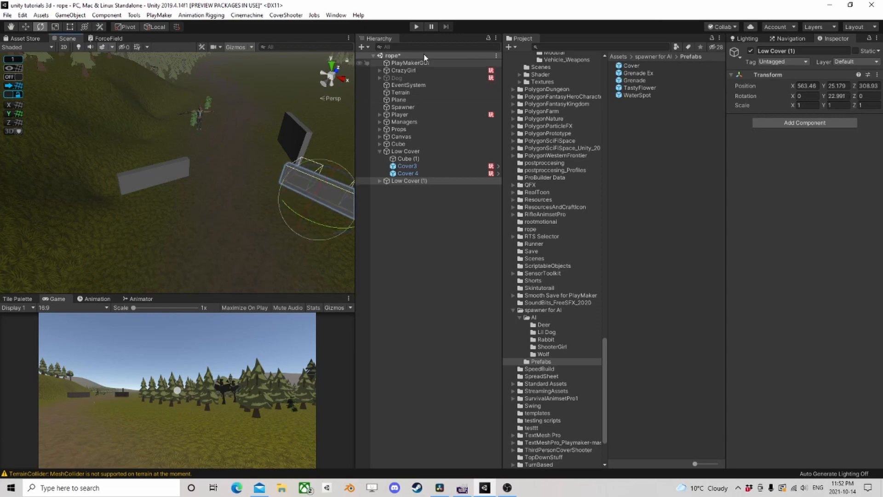
- Play-test the scene by walking the player toward the covers, and observe CrazyGirl around the duplicated low cover in the Scene view
click(416, 27)
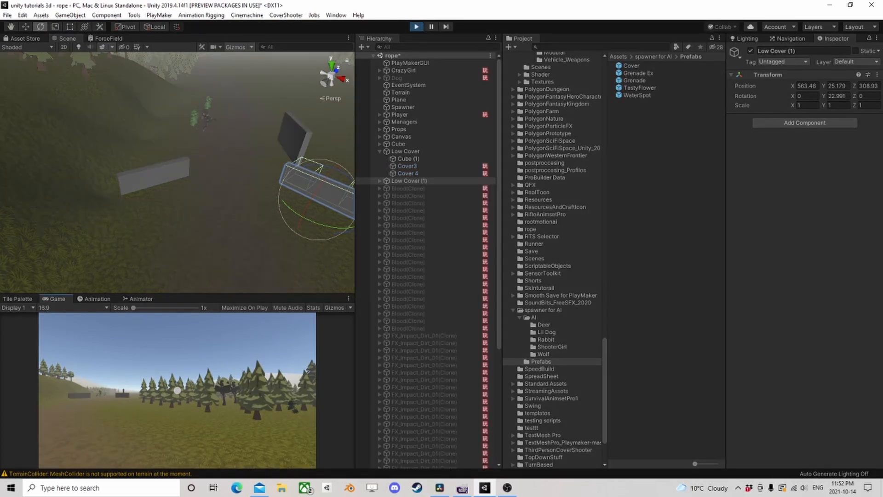
key(w)
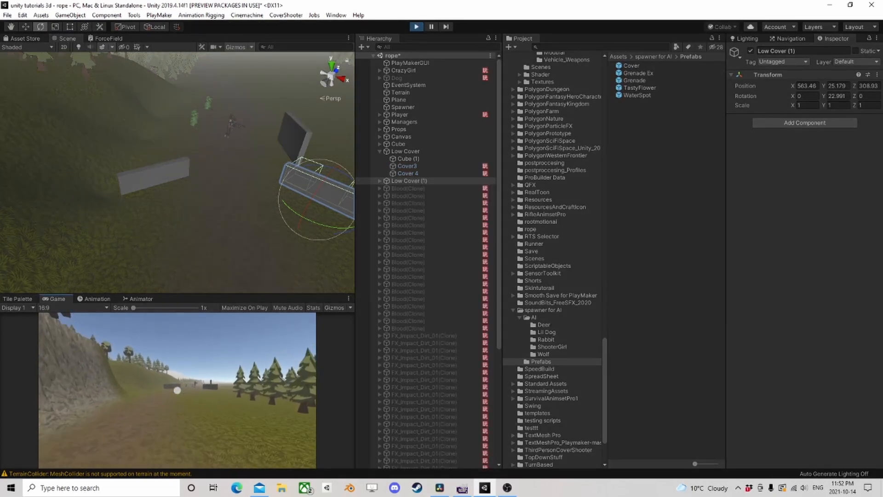
key(w)
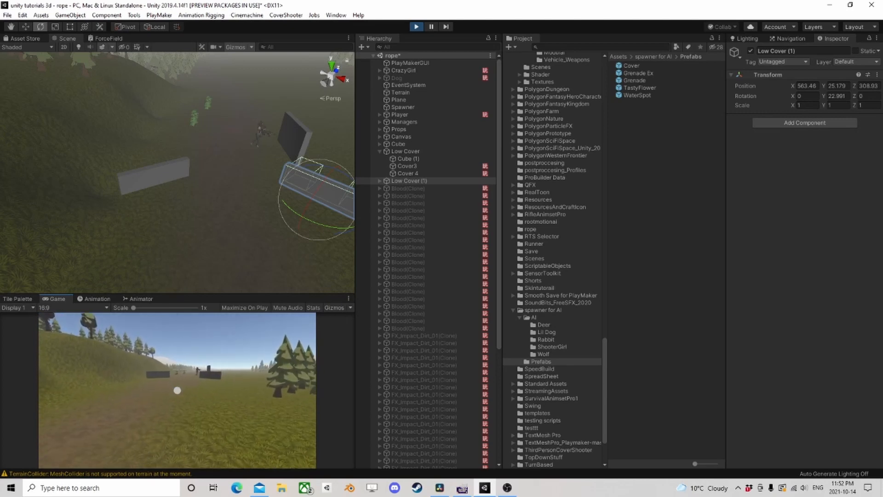
key(w)
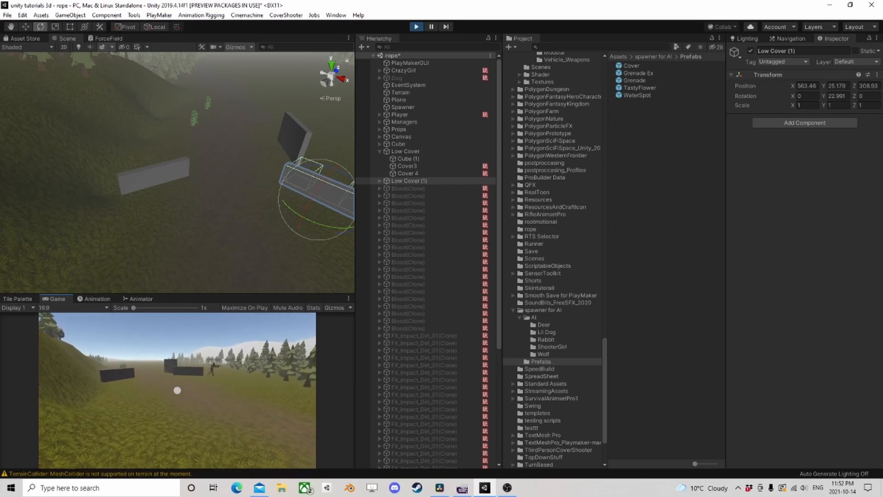
key(w)
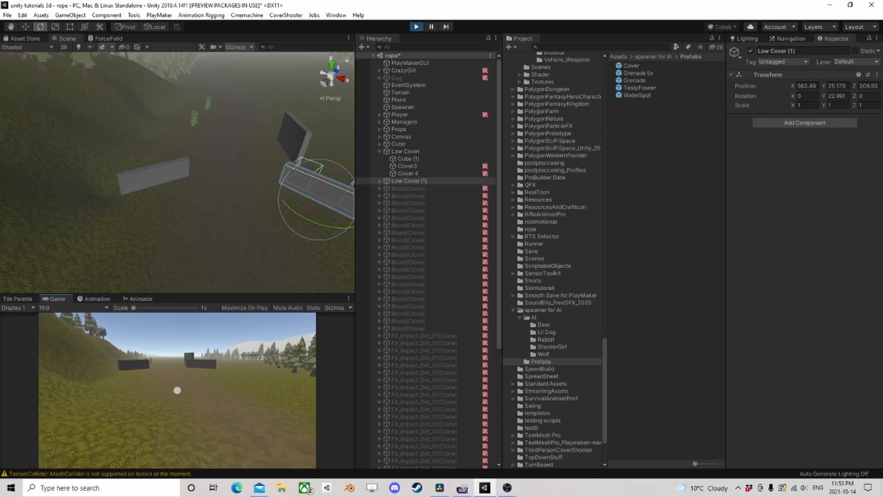
key(w)
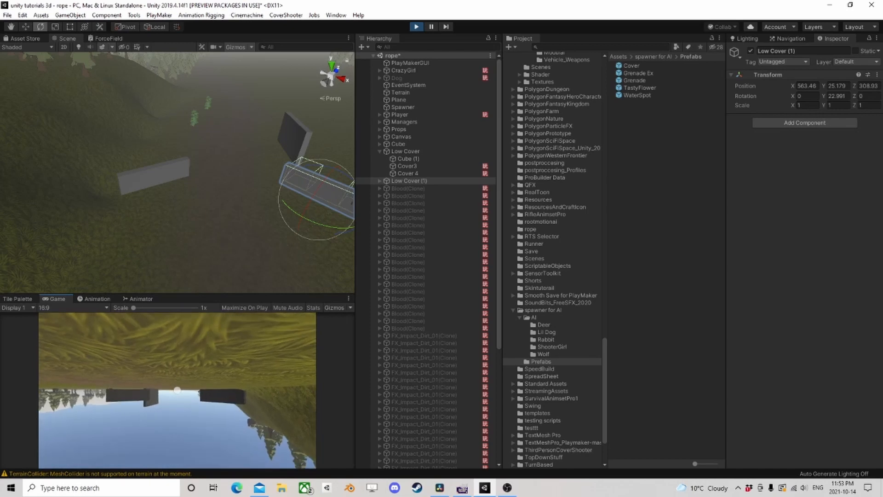
key(f)
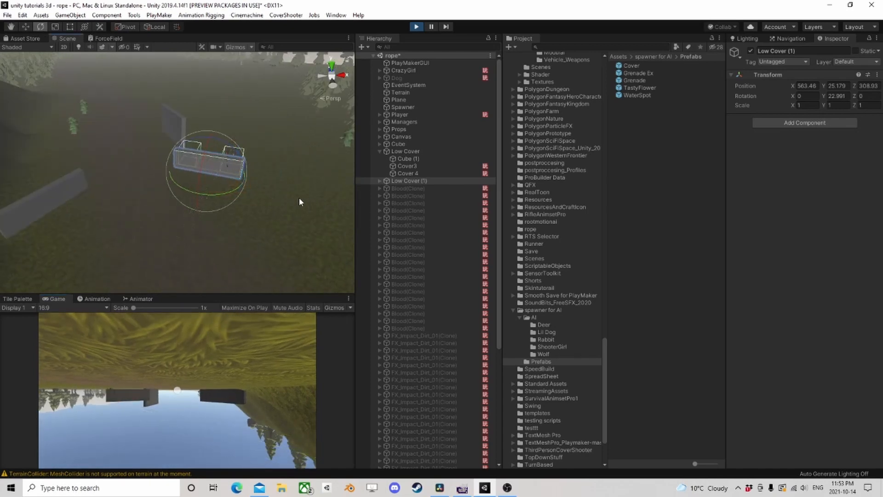
alt+drag(299, 202, 96, 168)
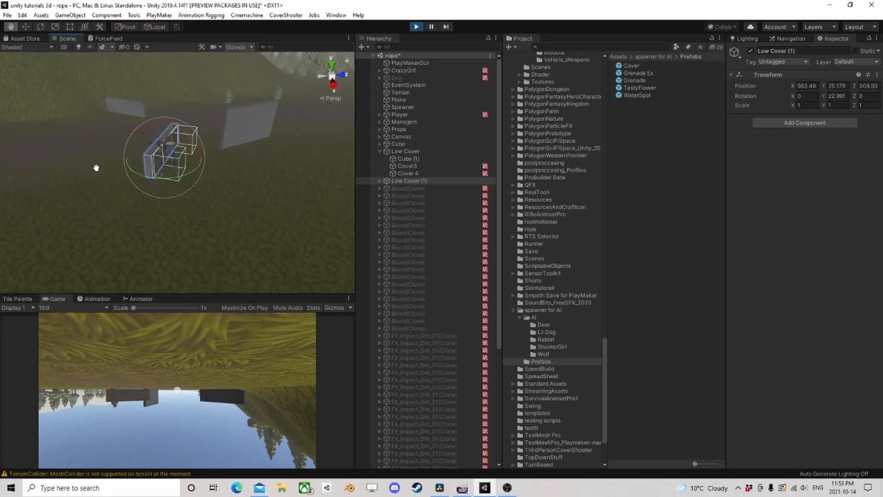
middle_drag(96, 168, 186, 193)
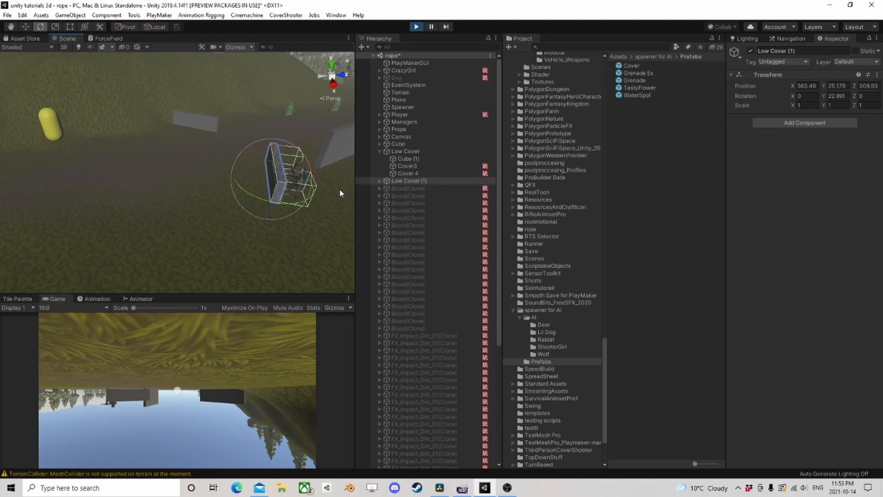
right_drag(341, 193, 292, 180)
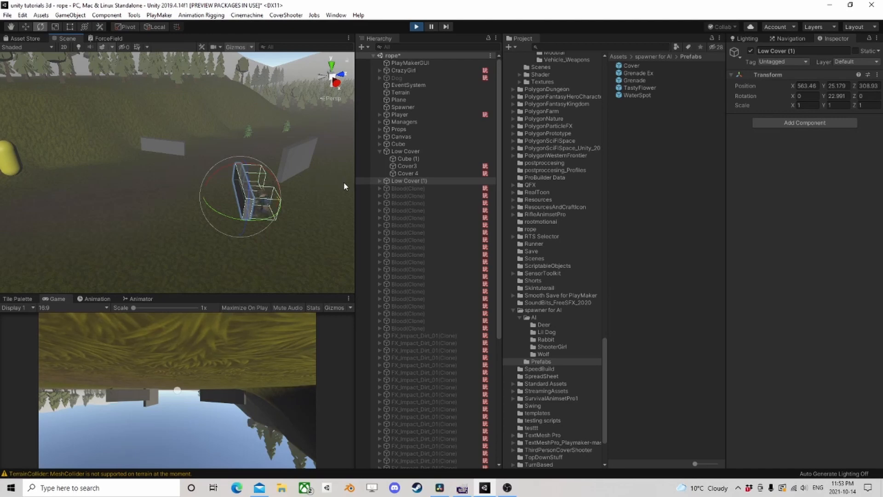
right_drag(325, 172, 297, 165)
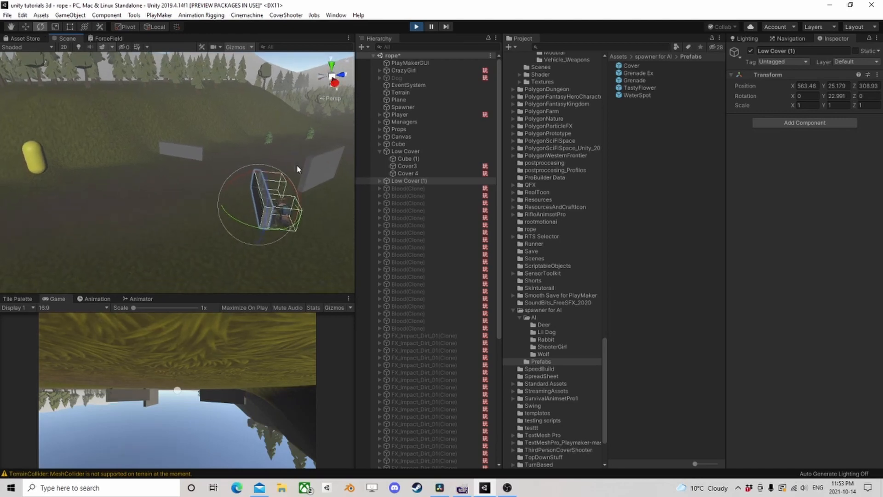
- Move the Player past the covers to about Z 315.3 during play to test how CrazyGirl reacts, and stop the play test
click(405, 62)
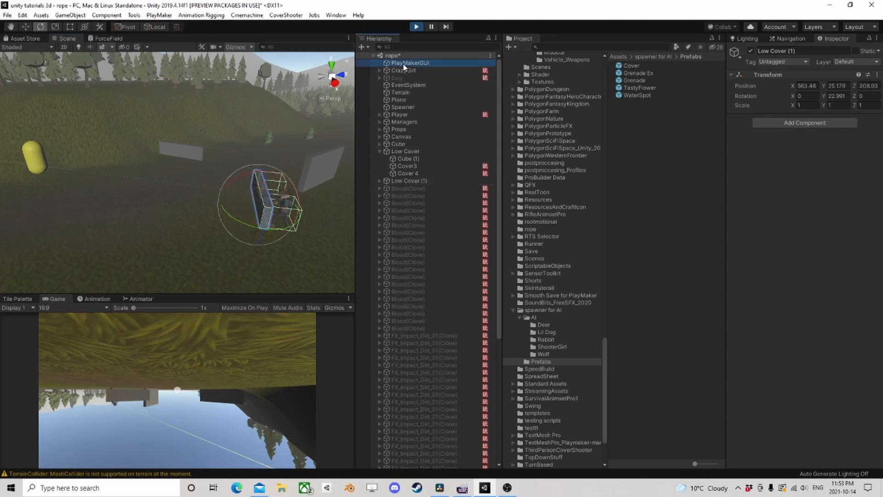
click(407, 116)
right_drag(221, 161, 163, 186)
scroll(163, 186, down, 3)
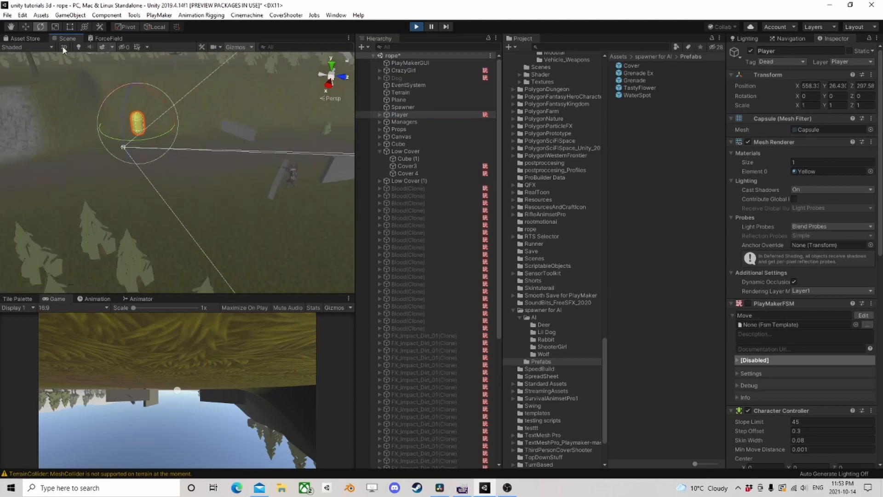
click(26, 27)
middle_drag(196, 149, 158, 149)
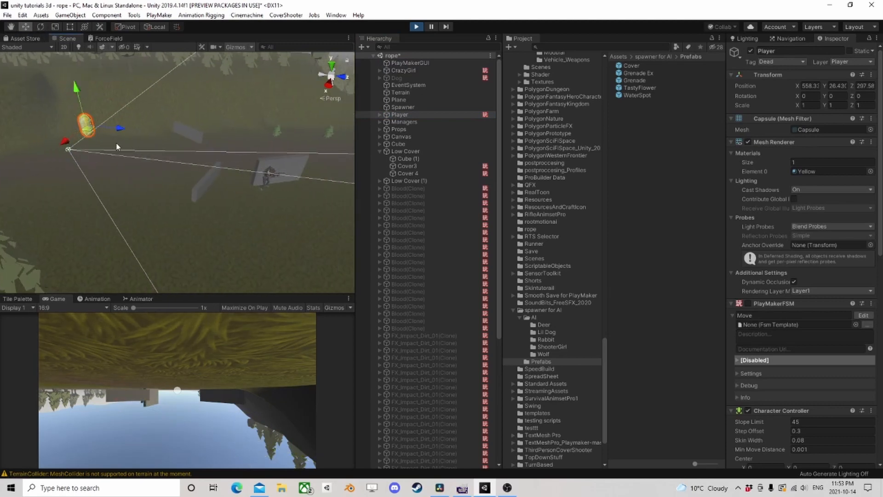
drag(92, 135, 332, 151)
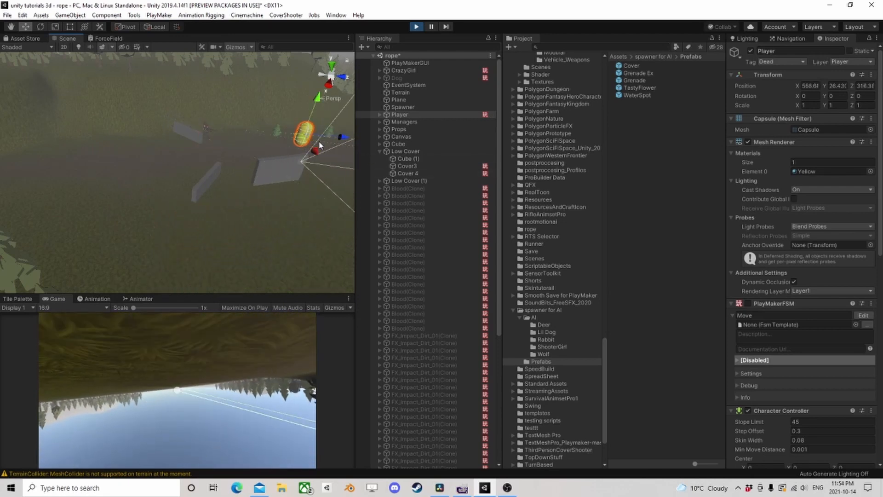
middle_drag(285, 210, 200, 211)
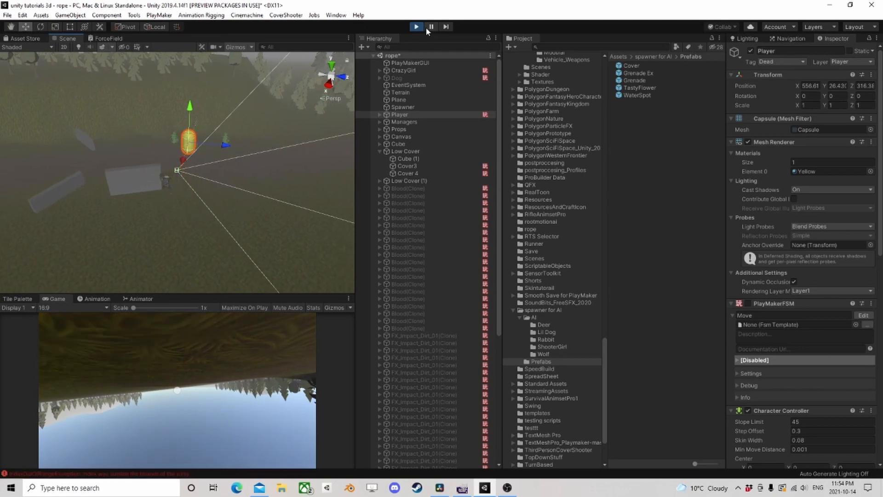
mouse_move(195, 151)
mouse_down()
mouse_move(128, 148)
mouse_move(183, 146)
mouse_up()
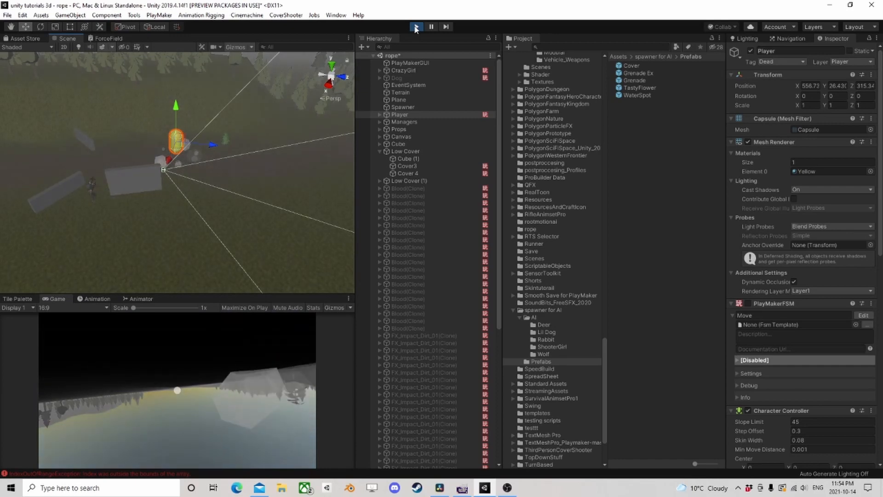
click(416, 26)
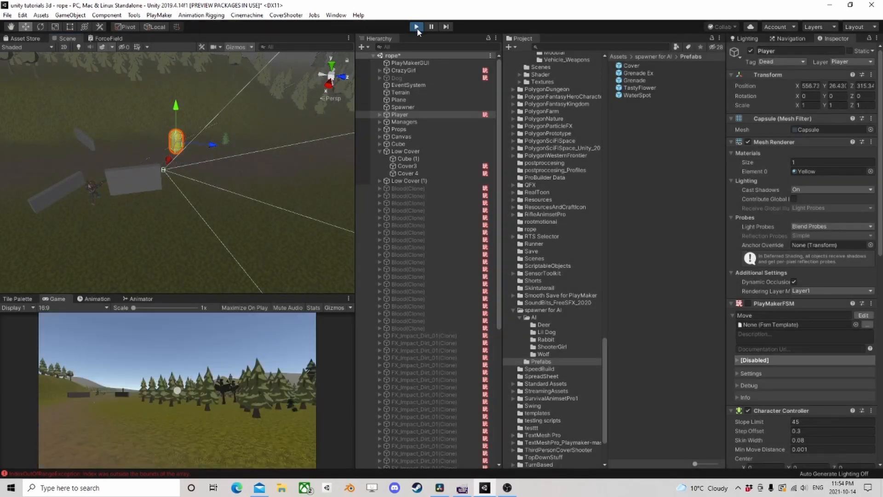
- Reopen CrazyGirl's Ai Action FSM and examine the State 8 and RangeCombat states
click(432, 71)
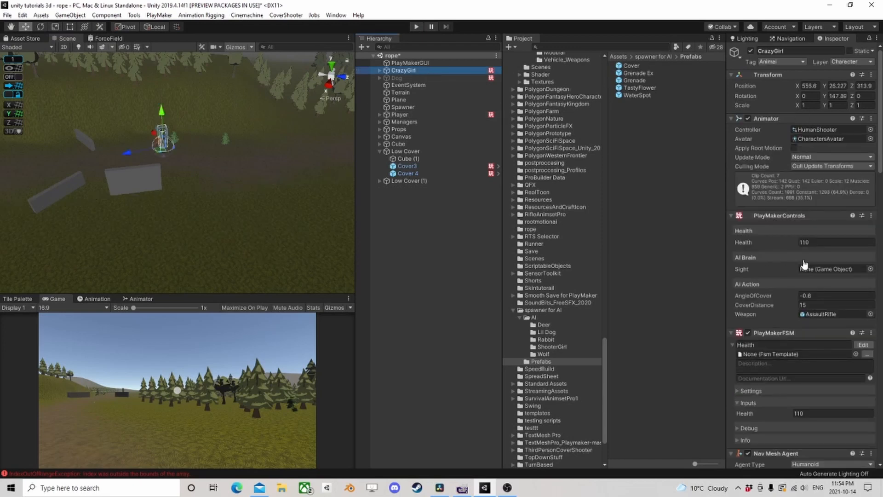
scroll(805, 275, down, 6)
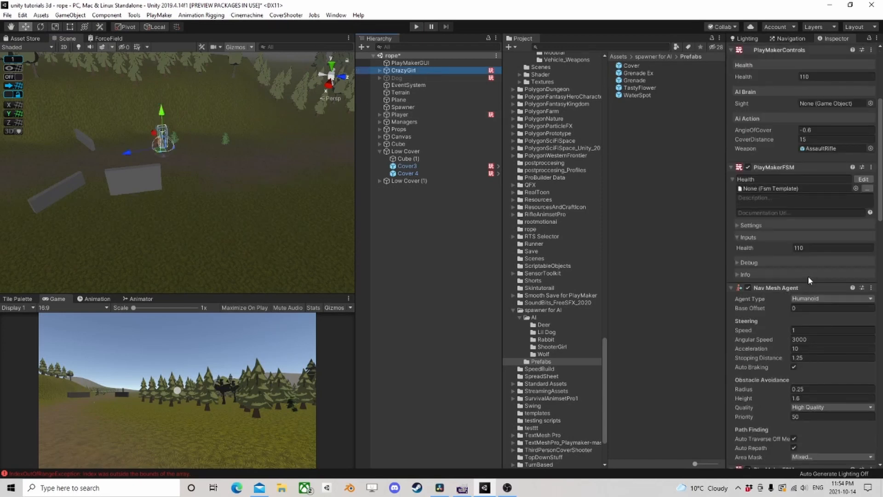
scroll(808, 275, down, 15)
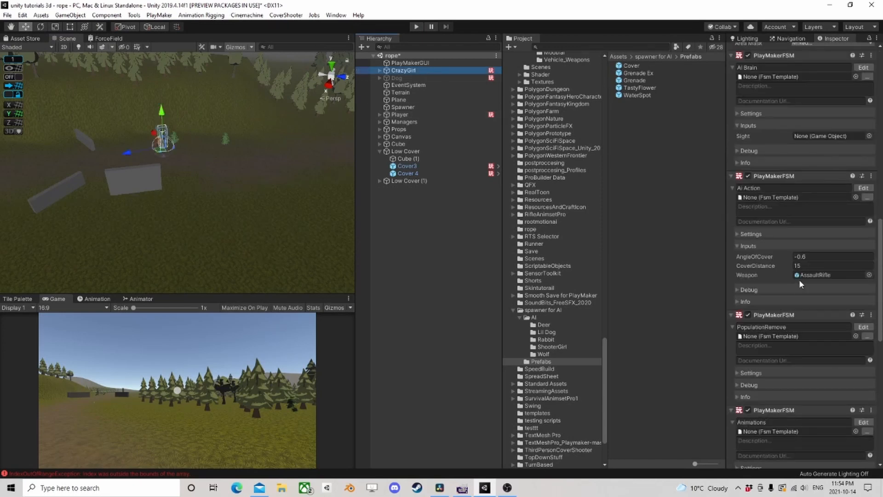
click(864, 188)
scroll(342, 173, down, 5)
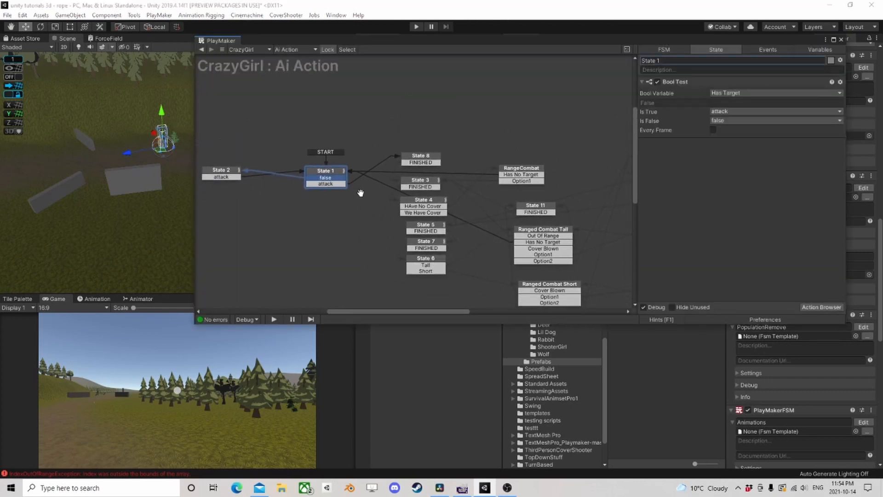
scroll(327, 189, up, 1)
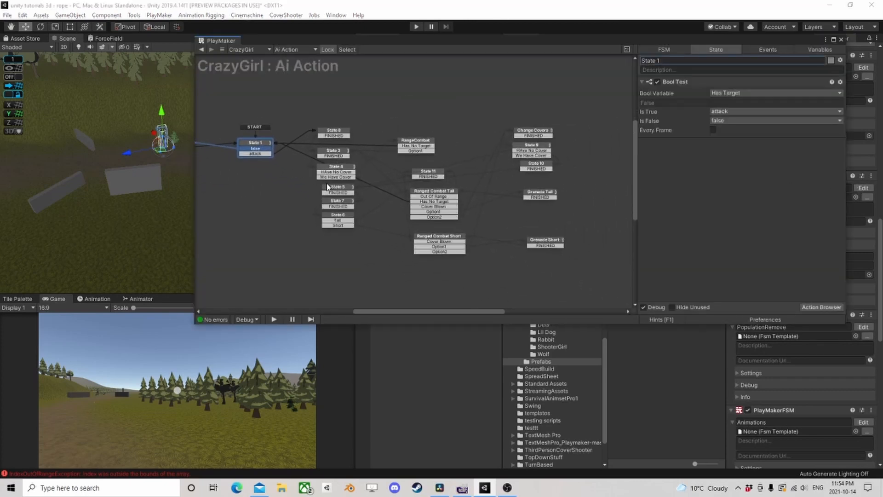
scroll(304, 184, up, 3)
middle_drag(286, 176, 295, 157)
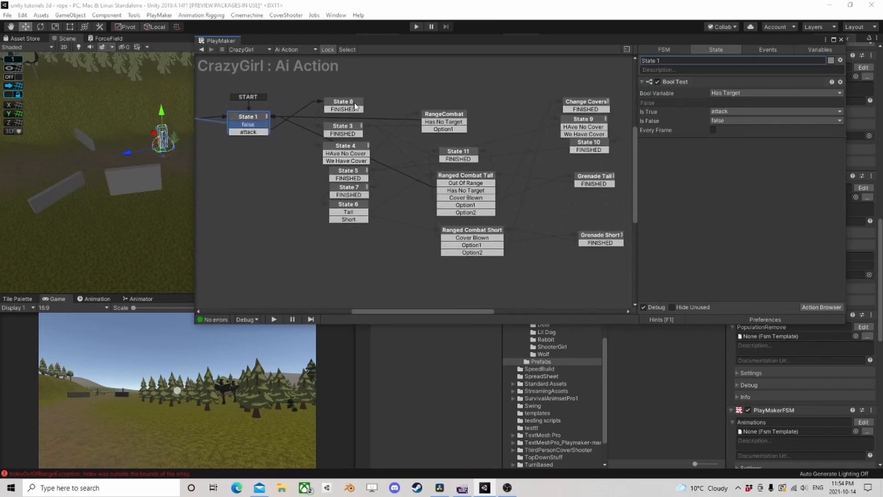
click(339, 106)
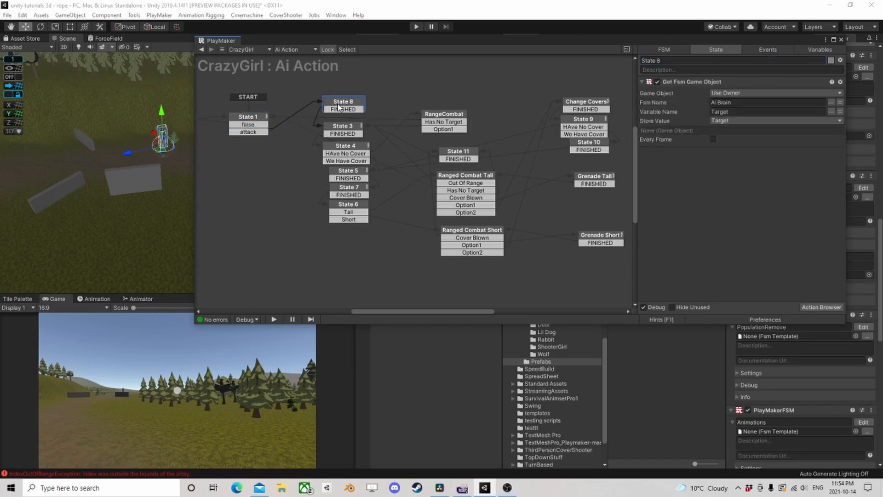
click(454, 116)
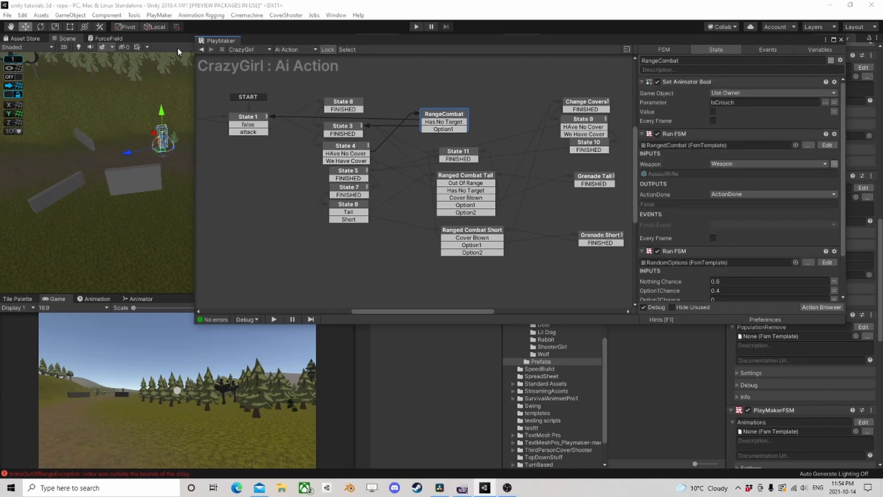
- Open CrazyGirl's AI Brain FSM and examine its Sight test and Has Sight states
click(201, 50)
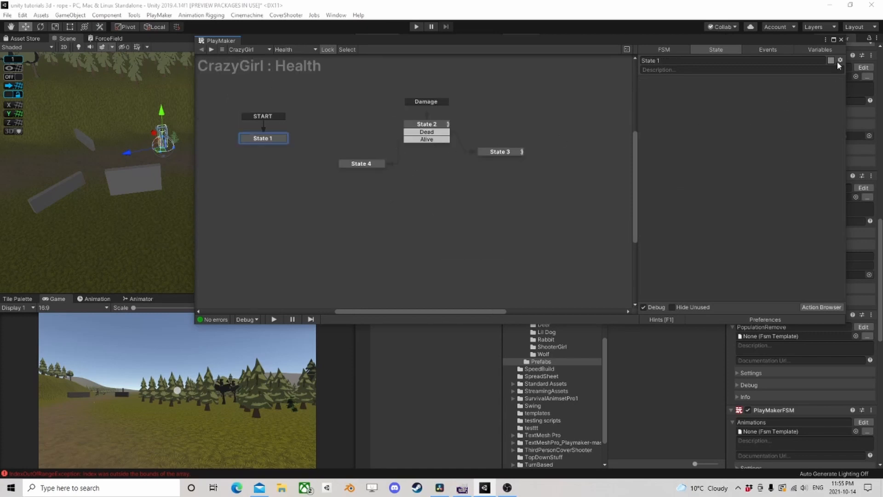
click(842, 39)
scroll(821, 214, up, 3)
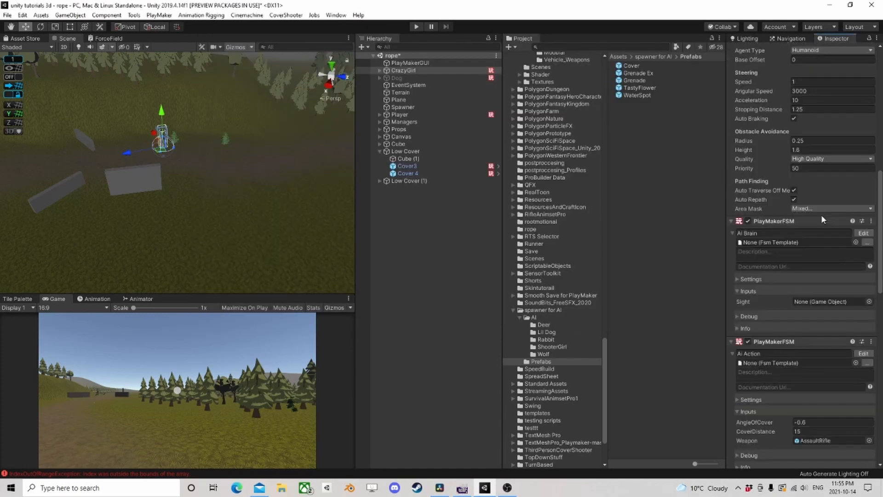
scroll(822, 214, up, 3)
click(863, 316)
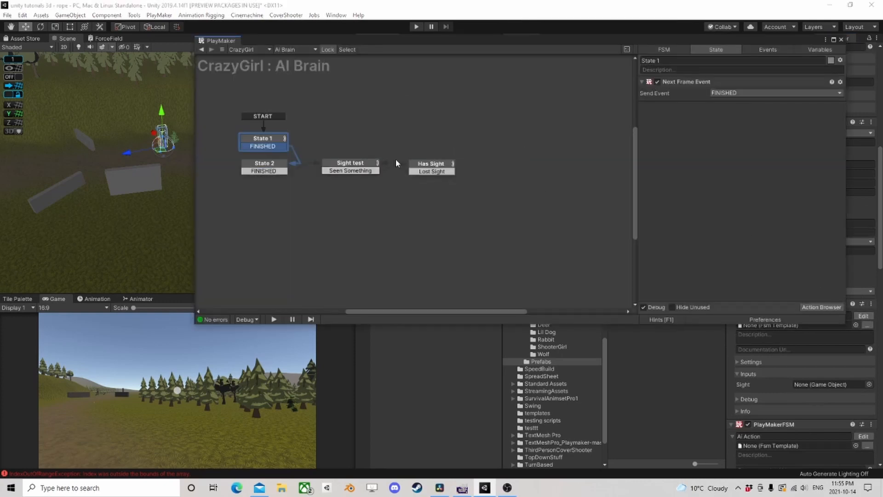
click(340, 164)
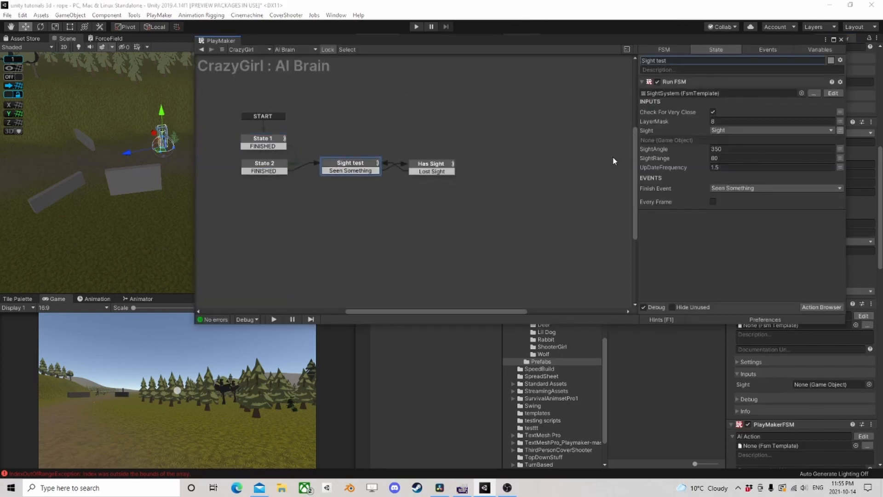
click(434, 167)
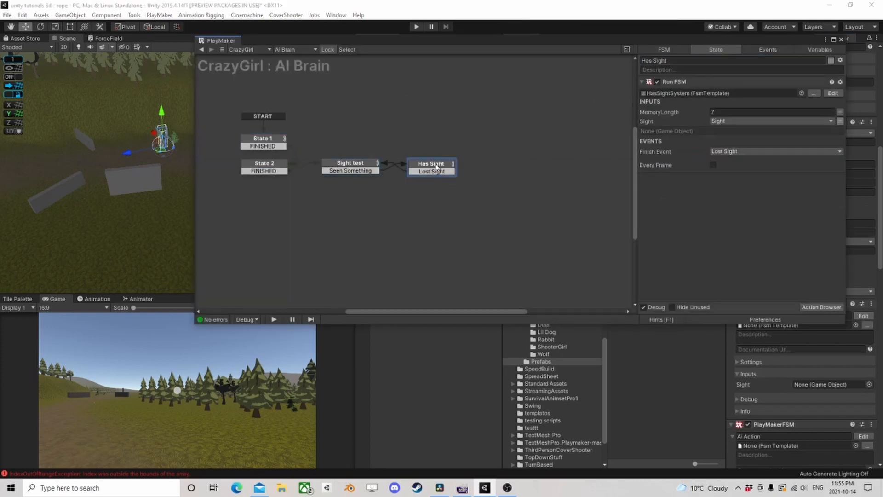
- Open the HasSightSystem template and examine the actions in States 13, 9, 10, 11, 12 and 14
click(833, 93)
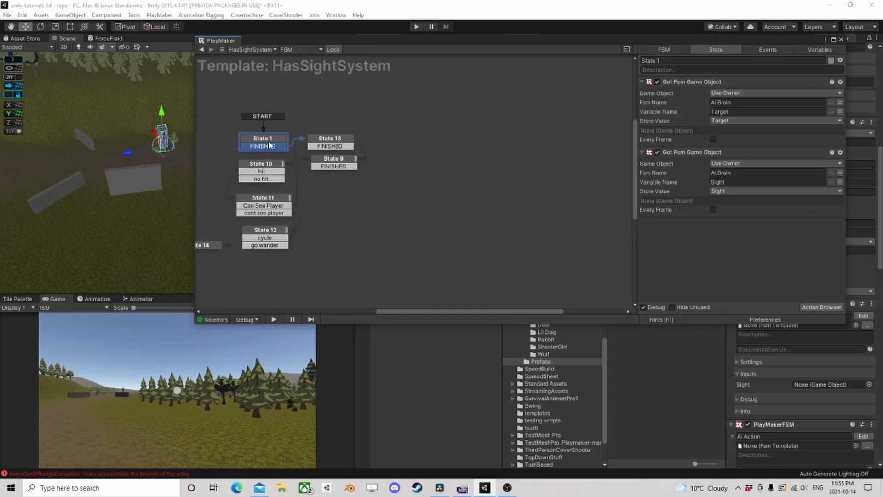
middle_drag(320, 215, 413, 201)
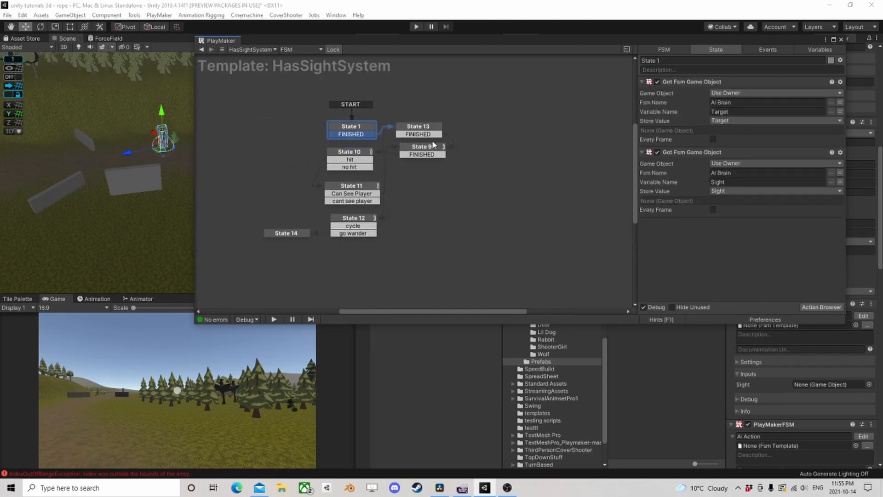
click(415, 129)
click(418, 150)
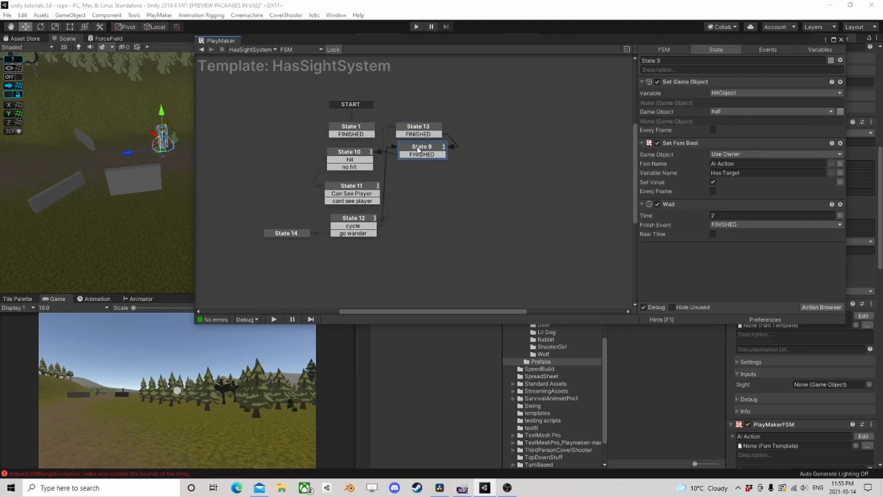
click(345, 153)
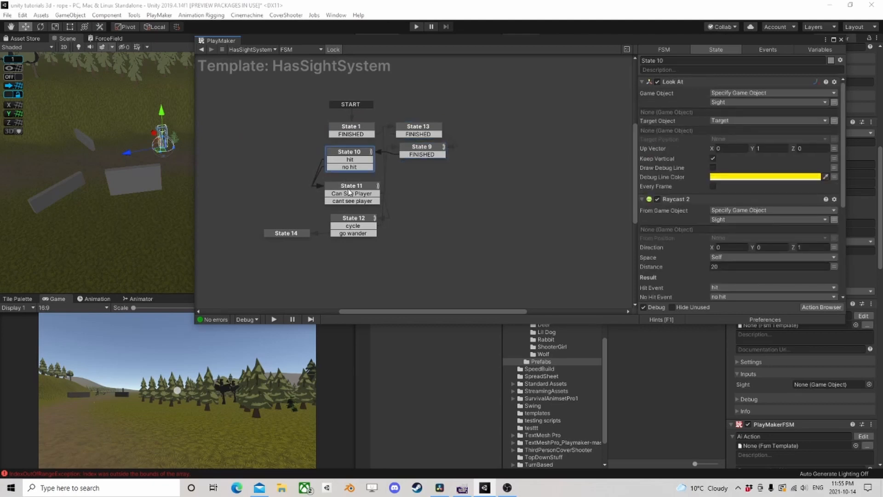
scroll(708, 200, down, 6)
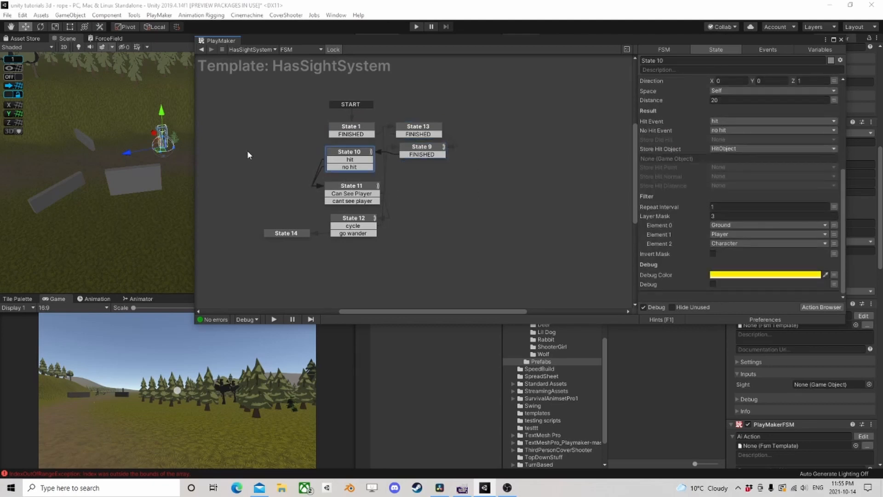
click(350, 188)
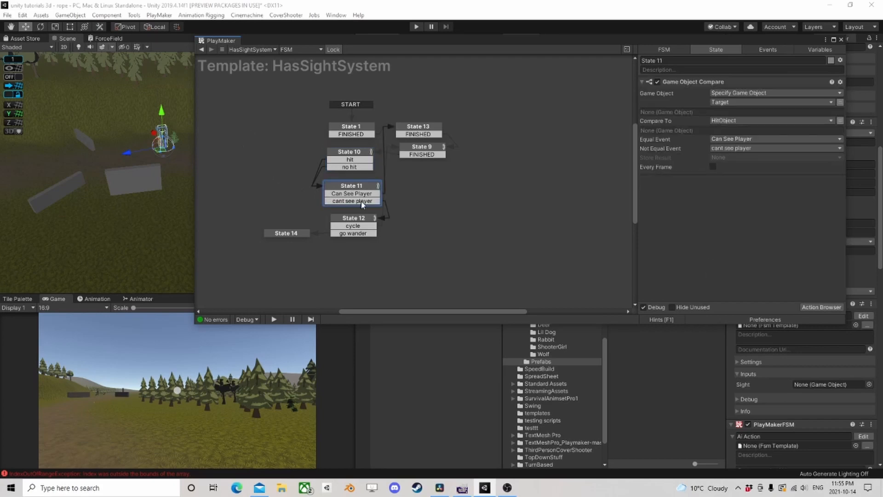
click(365, 224)
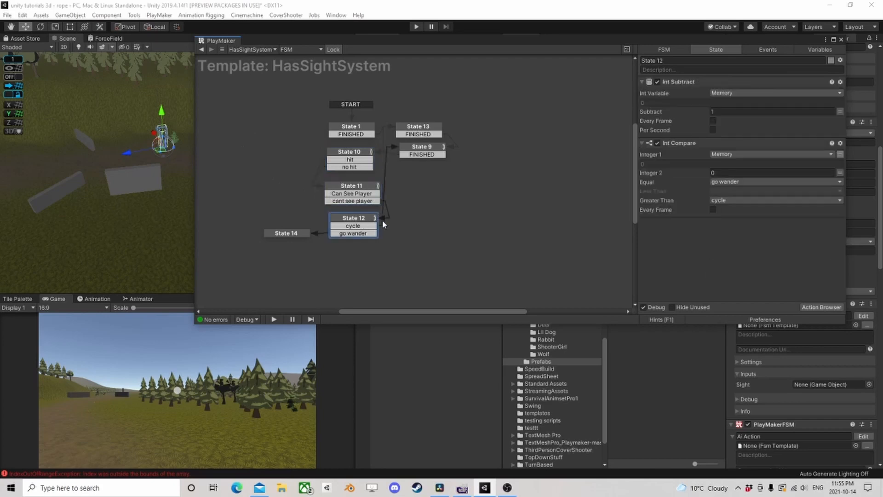
click(282, 235)
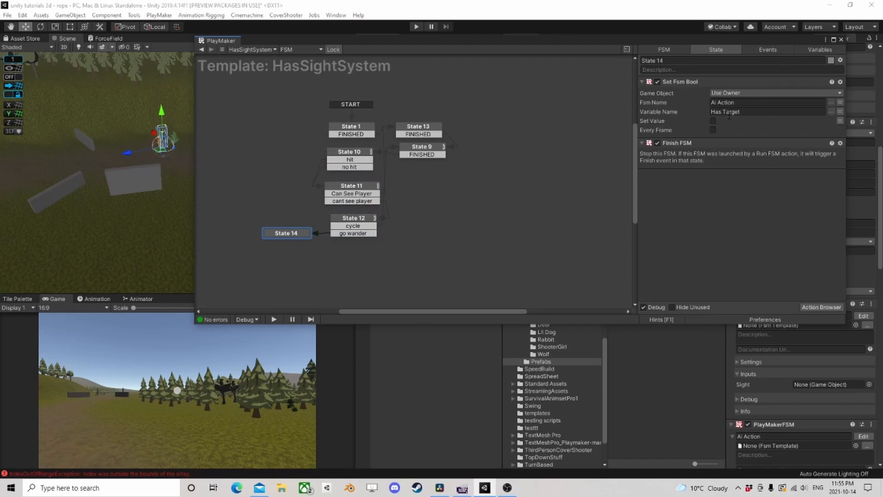
- Return to CrazyGirl's Ai Action FSM and examine its overall state layout alongside the covers around CrazyGirl in the Scene view
click(202, 50)
click(202, 50)
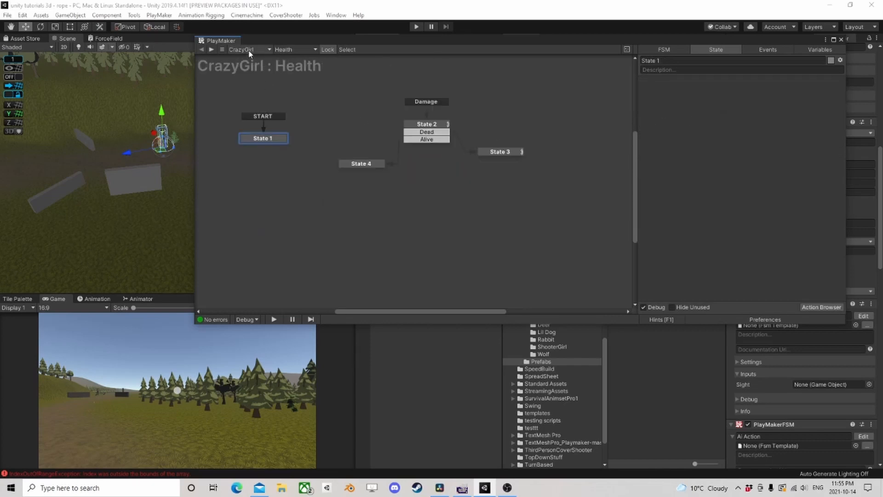
click(302, 49)
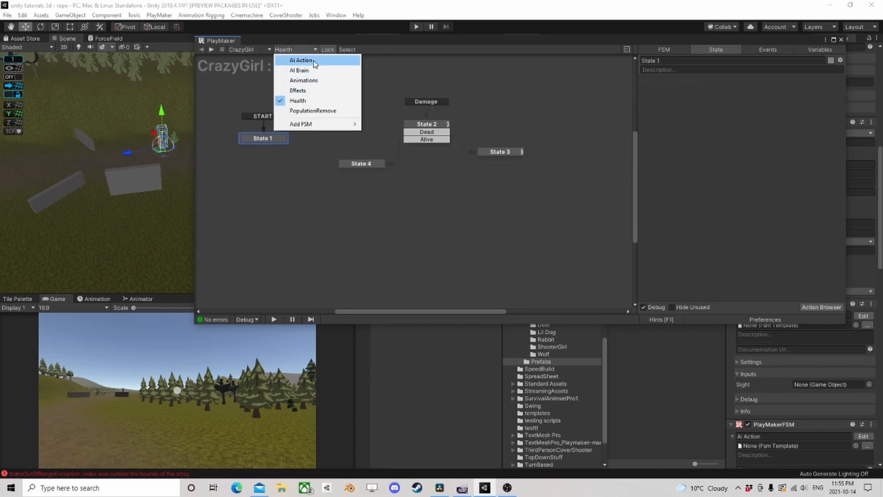
click(301, 61)
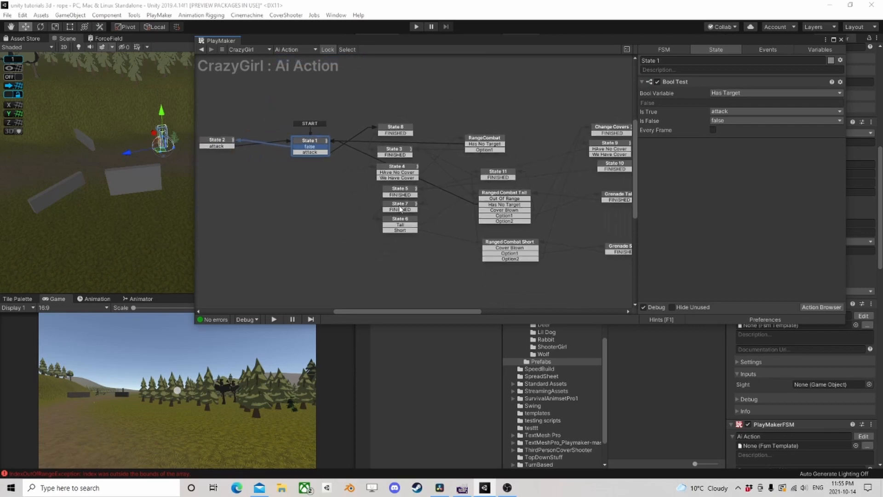
scroll(400, 209, down, 3)
scroll(420, 172, up, 2)
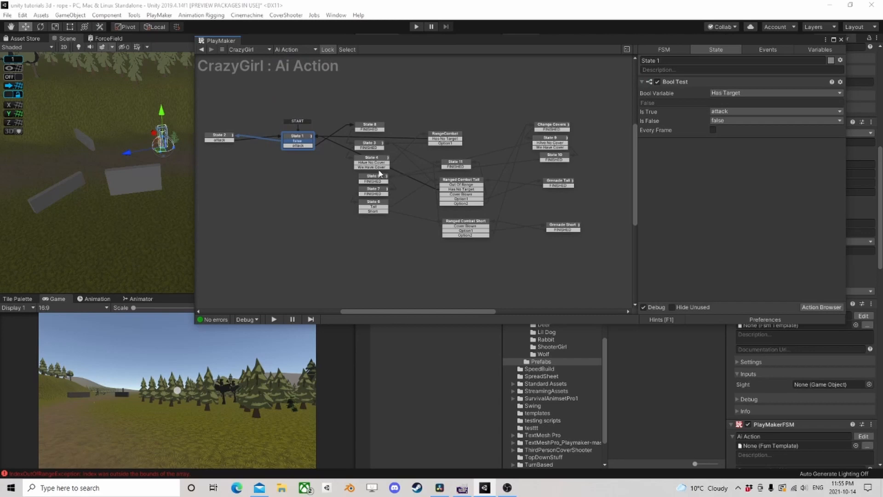
scroll(313, 167, down, 2)
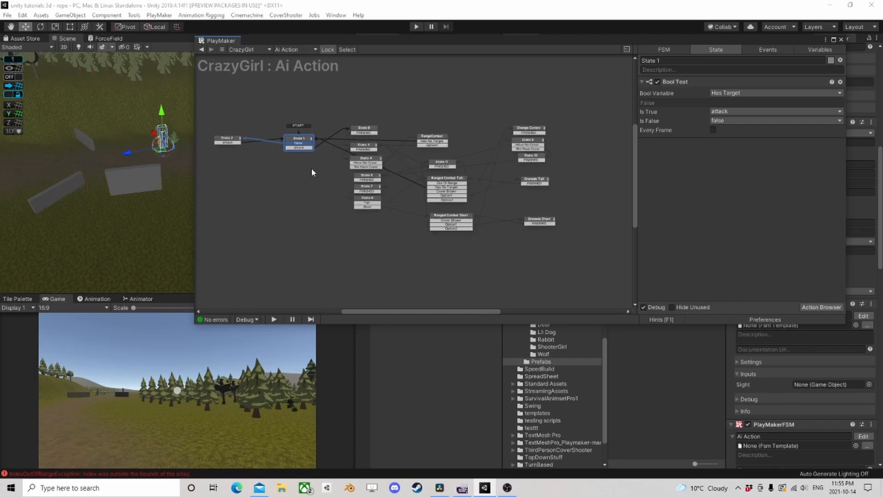
scroll(305, 170, up, 2)
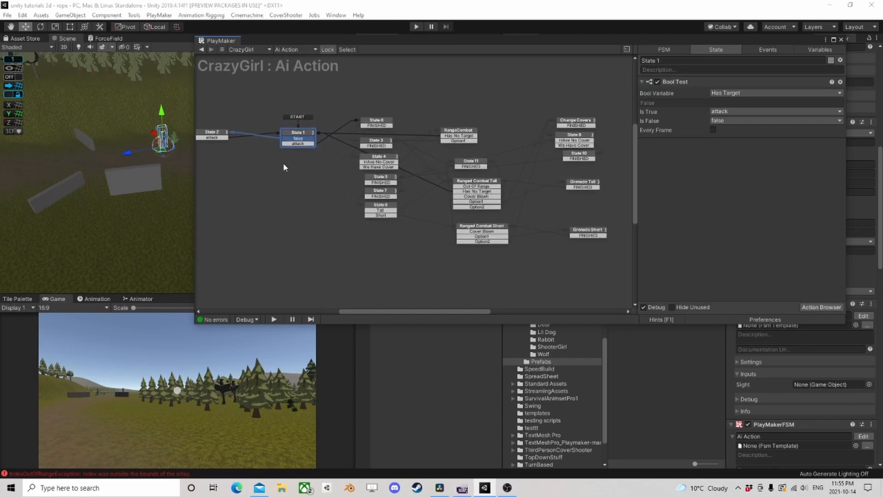
scroll(278, 162, down, 2)
middle_drag(275, 160, 339, 172)
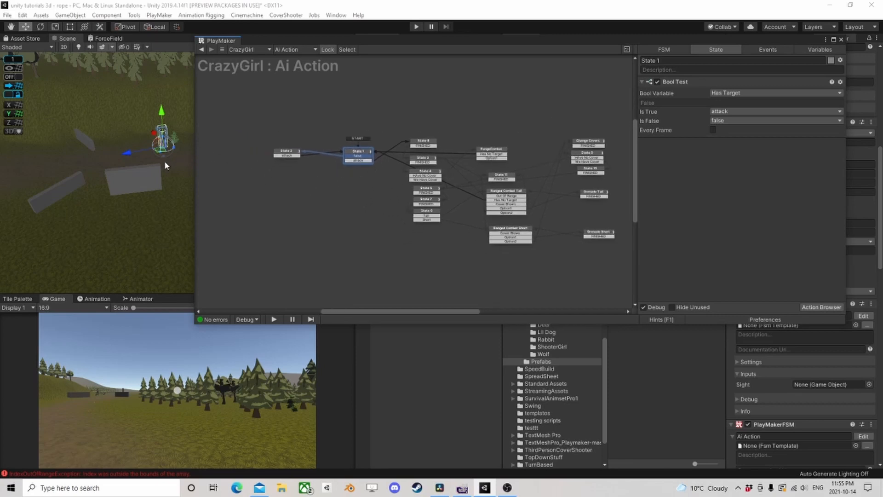
scroll(164, 163, down, 2)
mouse_move(175, 168)
middle_down()
mouse_move(132, 164)
mouse_move(163, 169)
middle_up()
scroll(166, 165, up, 2)
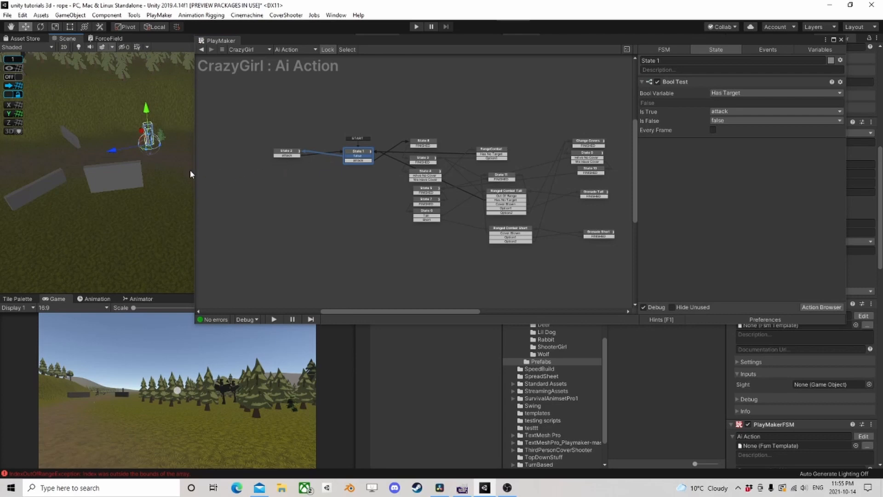
scroll(123, 179, down, 3)
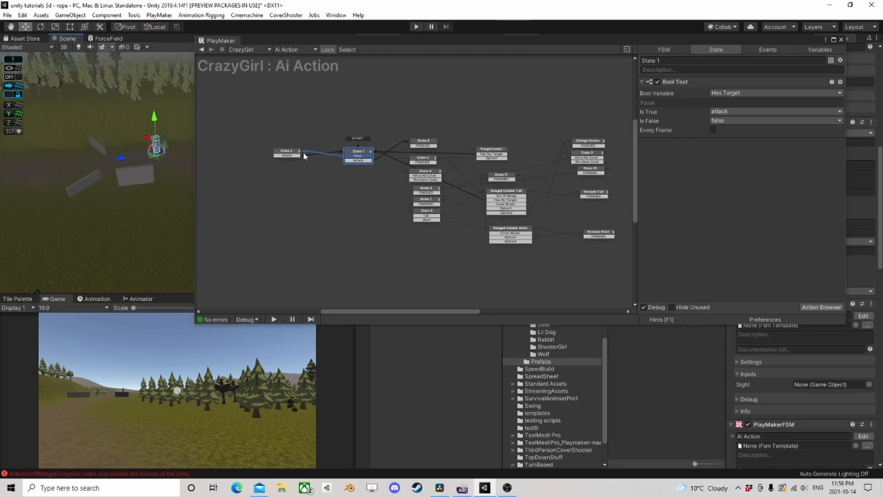
click(335, 210)
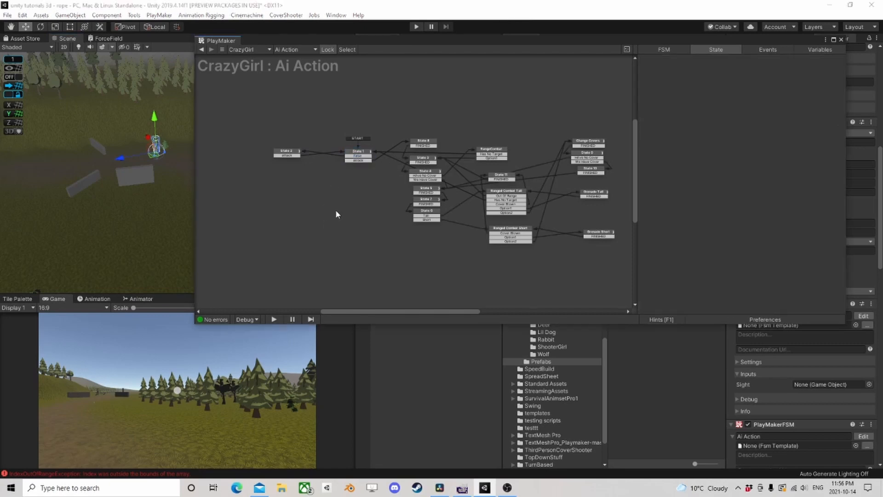
- Add a new PlayMakerFSM component to CrazyGirl and open its FSM in the PlayMaker editor
click(843, 41)
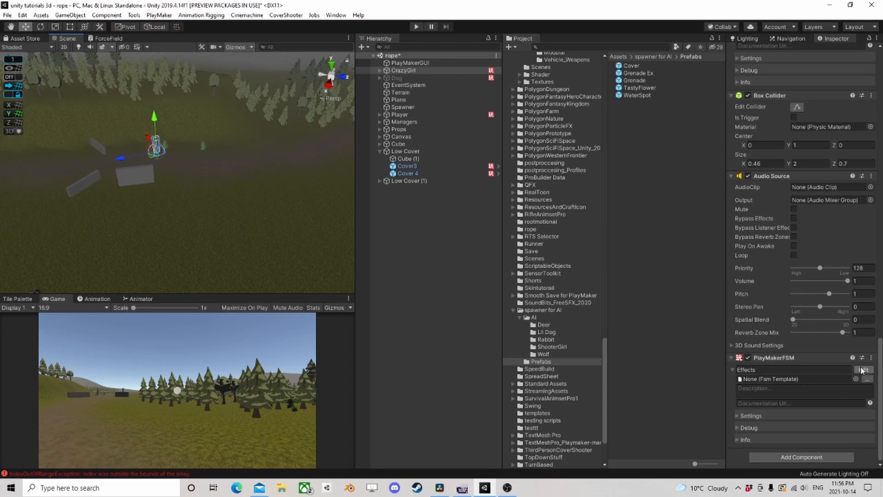
click(817, 457)
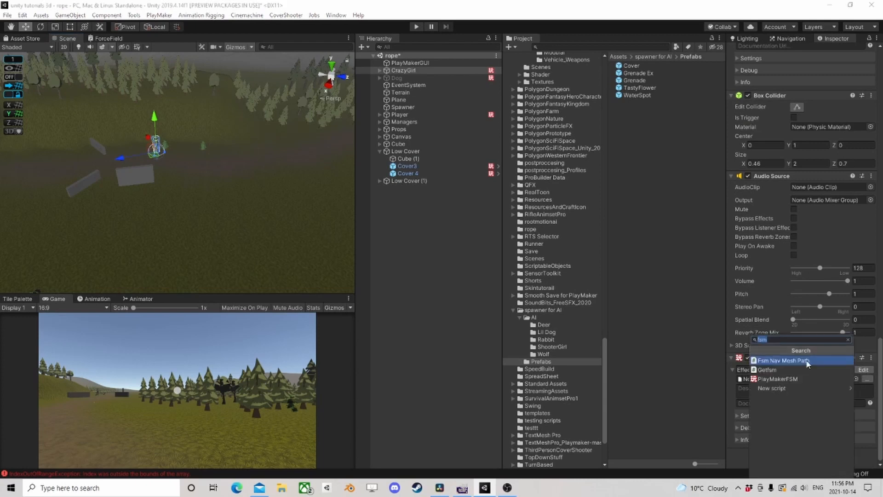
click(778, 380)
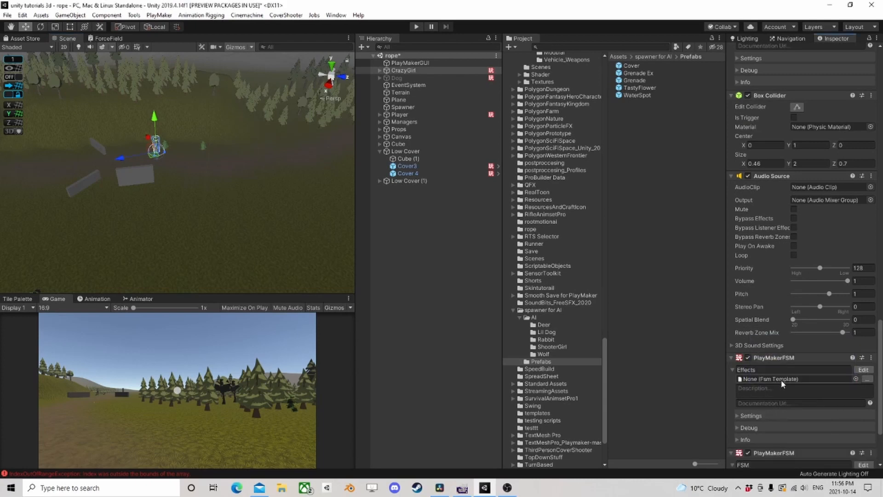
scroll(781, 364, down, 3)
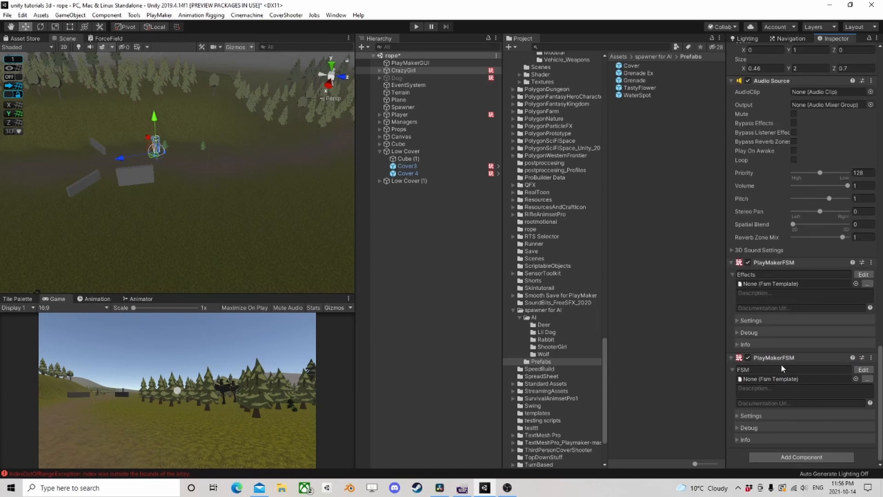
click(864, 370)
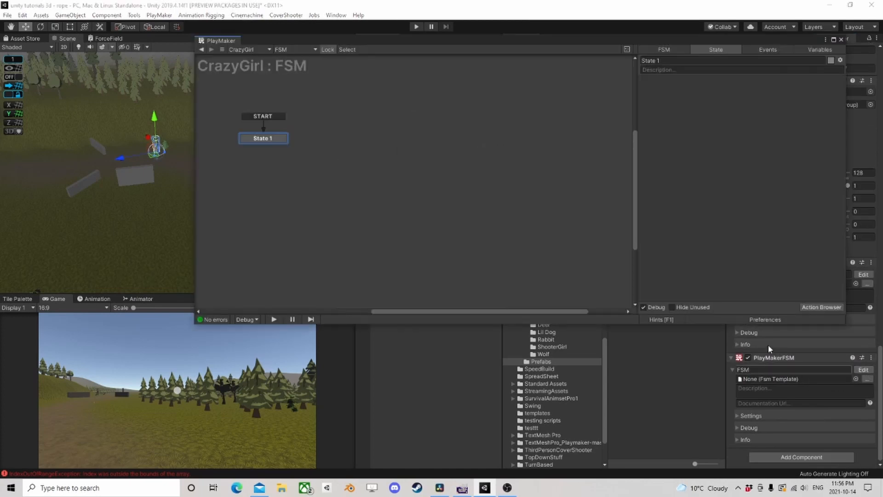
- Move the PlayMaker editor clear of the Hierarchy and add a Get Fsm Int action for the Player object to State 1
drag(421, 34, 319, 50)
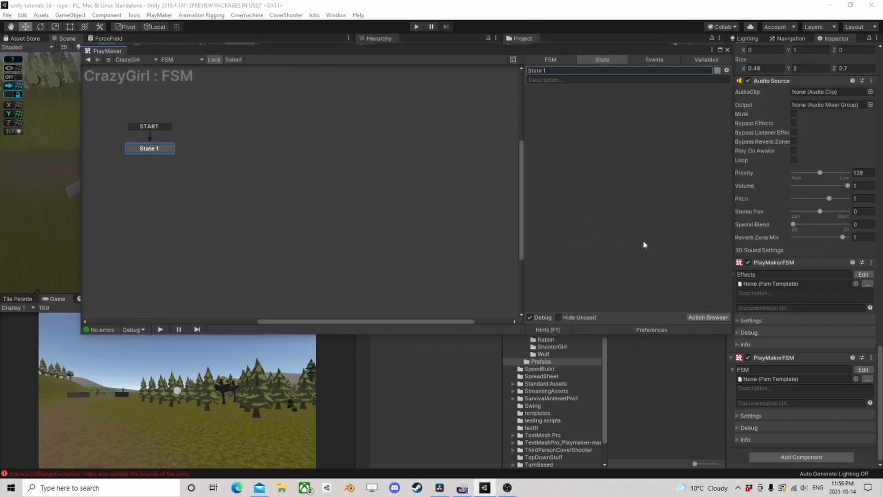
drag(659, 51, 618, 160)
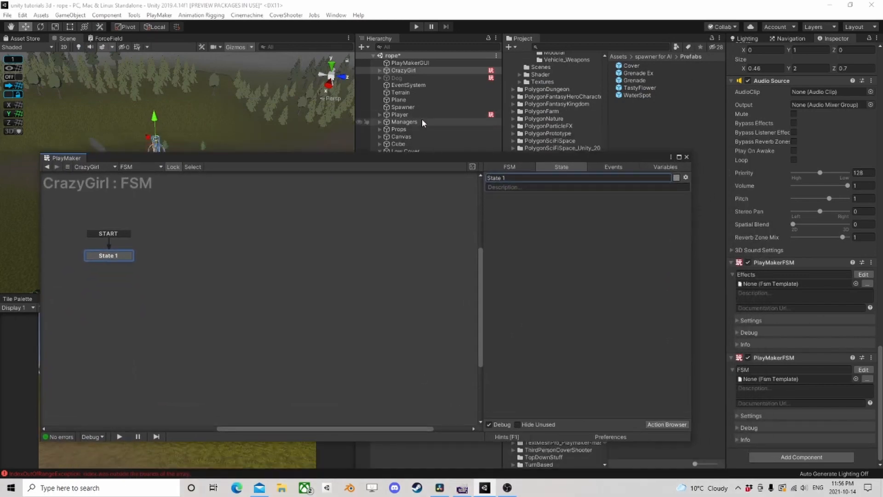
right_click(539, 243)
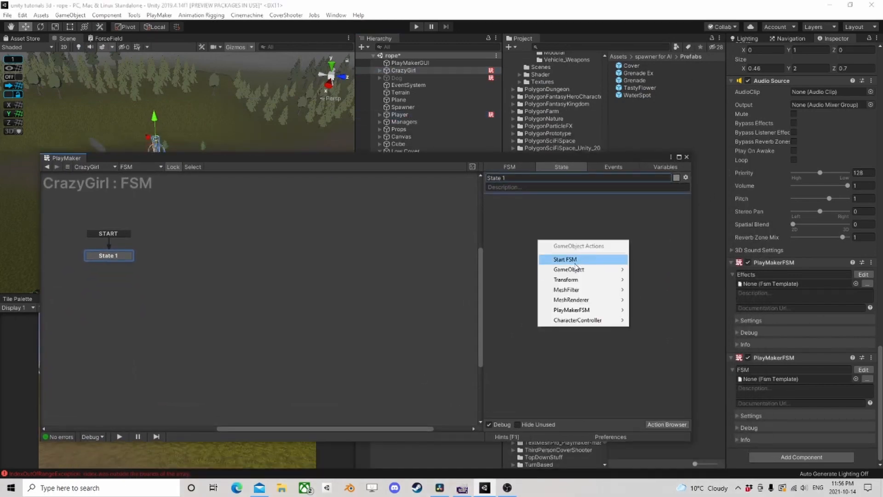
mouse_move(585, 311)
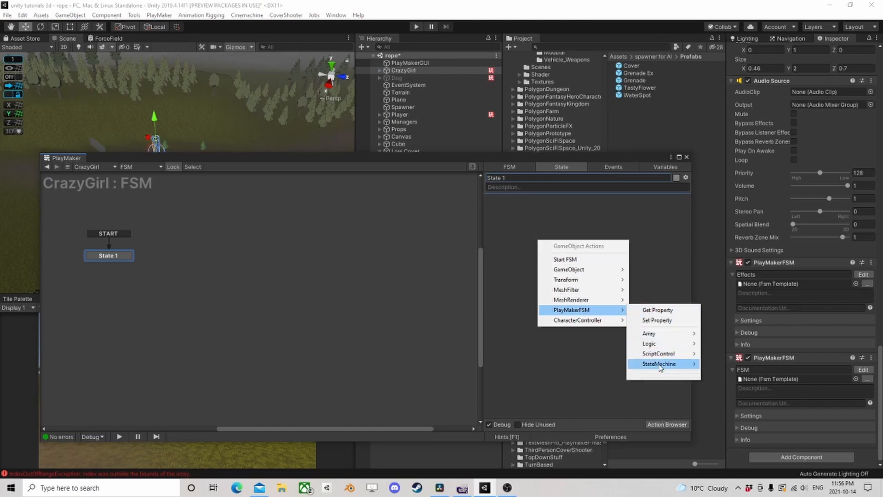
mouse_move(660, 367)
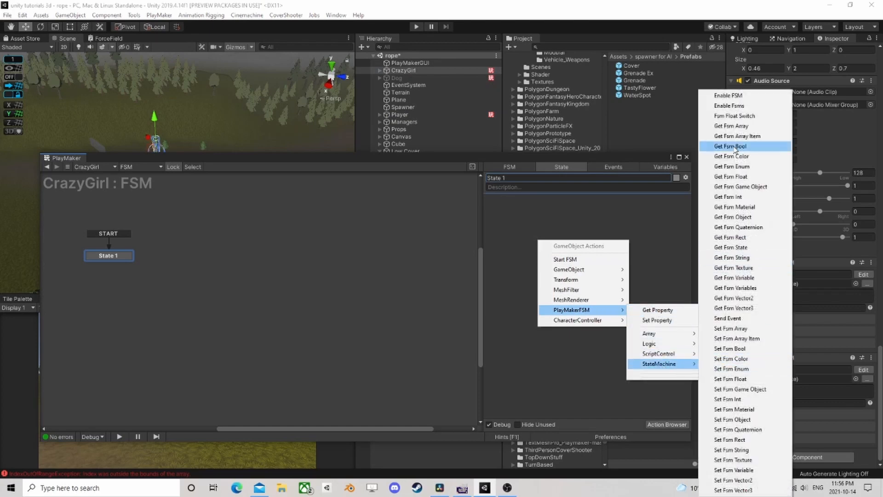
click(747, 199)
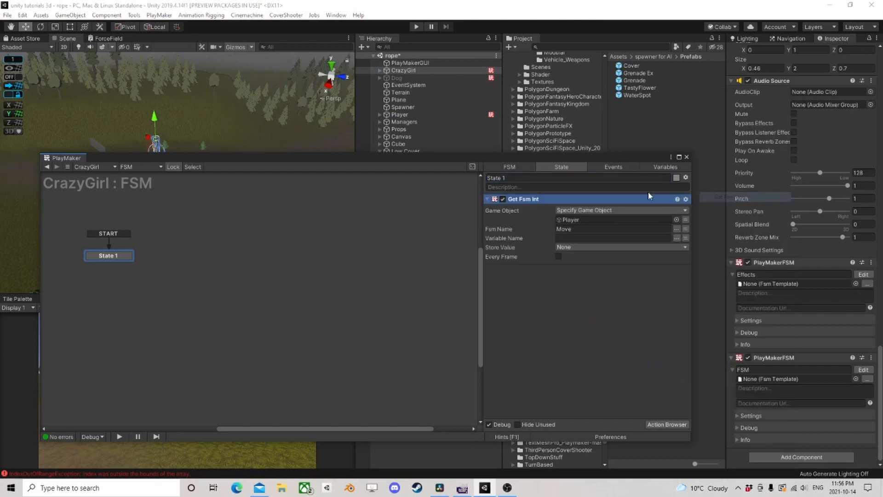
- Set Get Fsm Int to read the Health variable from the Health FSM and store it in a new variable named Health
click(677, 229)
click(698, 244)
click(677, 238)
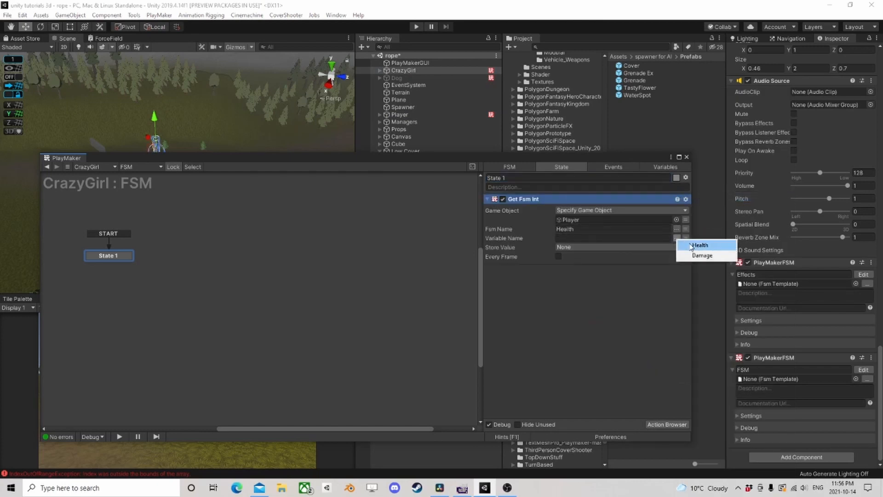
click(692, 245)
click(615, 247)
click(587, 279)
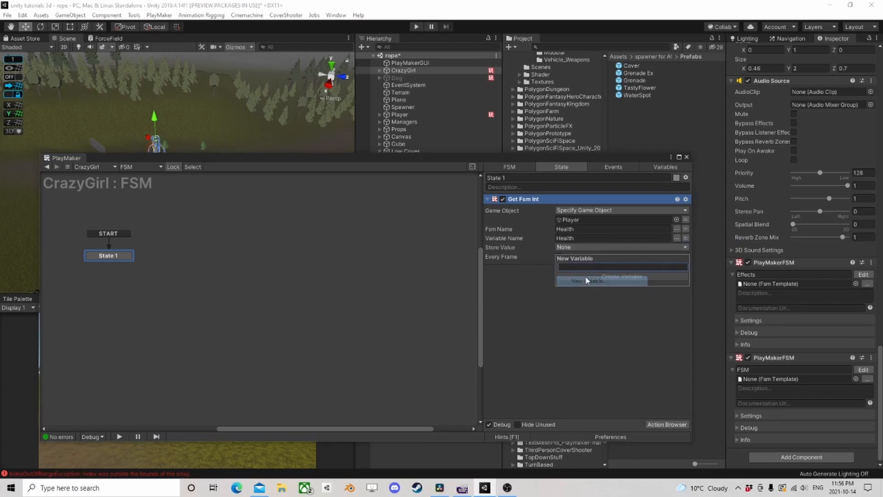
text(Heaalth)
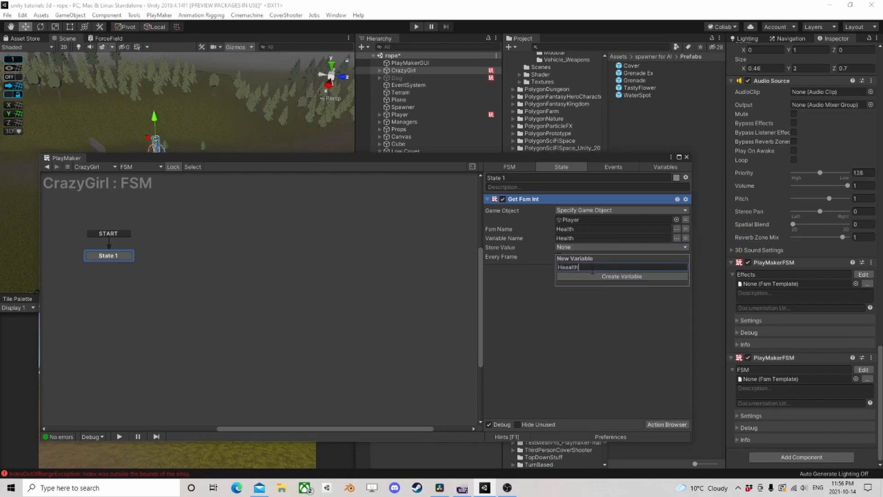
key(Left)
key(Left)
click(639, 277)
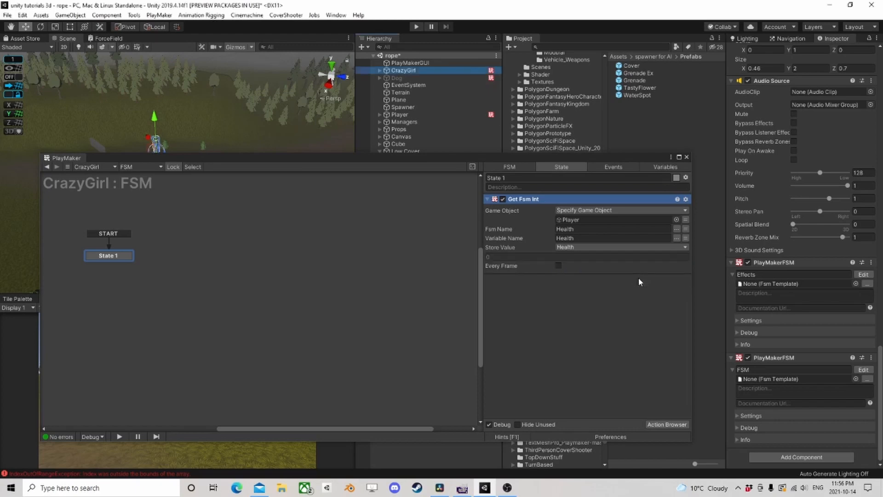
- Replace the Player object in Get Fsm Int with a new Target game object variable and expose Target as an input
click(676, 220)
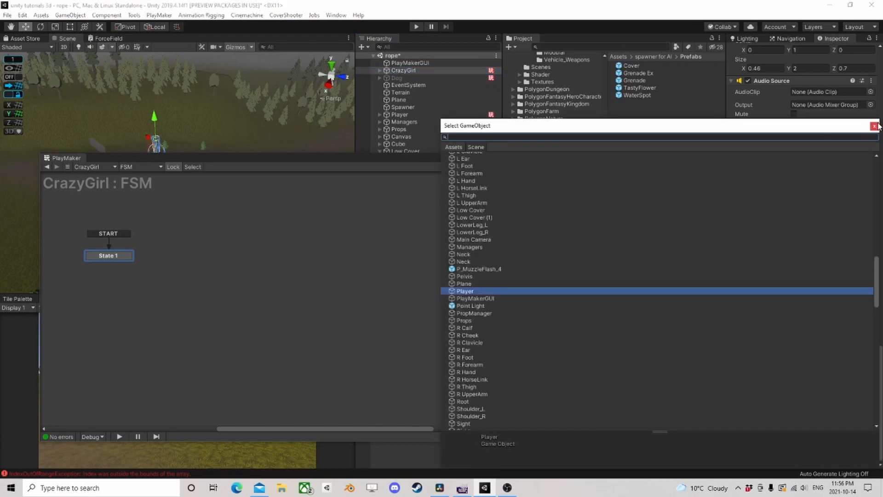
click(875, 126)
click(686, 219)
click(633, 220)
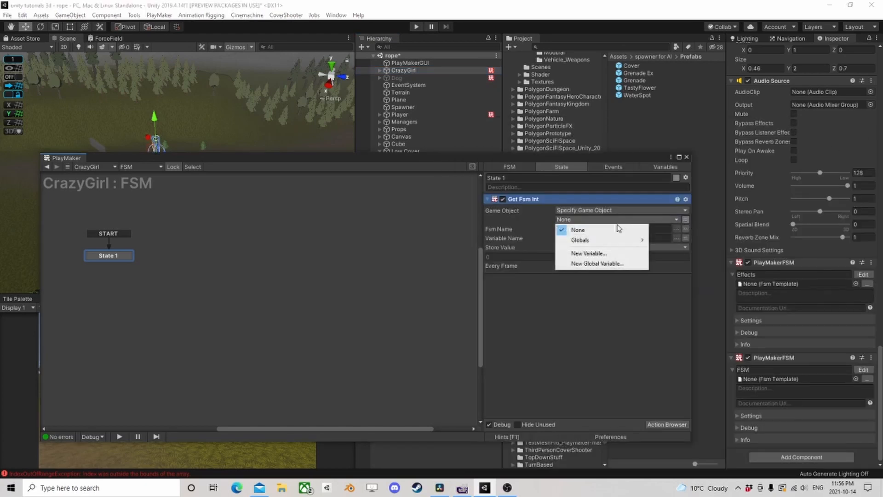
click(595, 250)
text(Target)
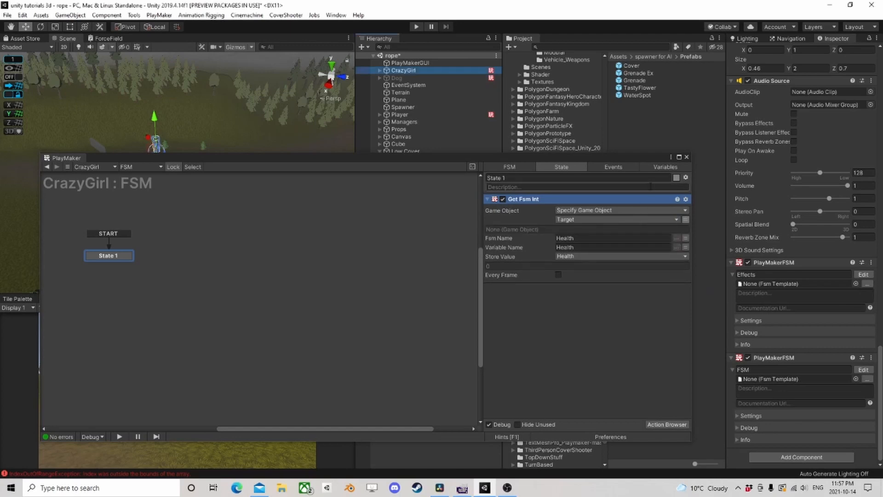
click(662, 167)
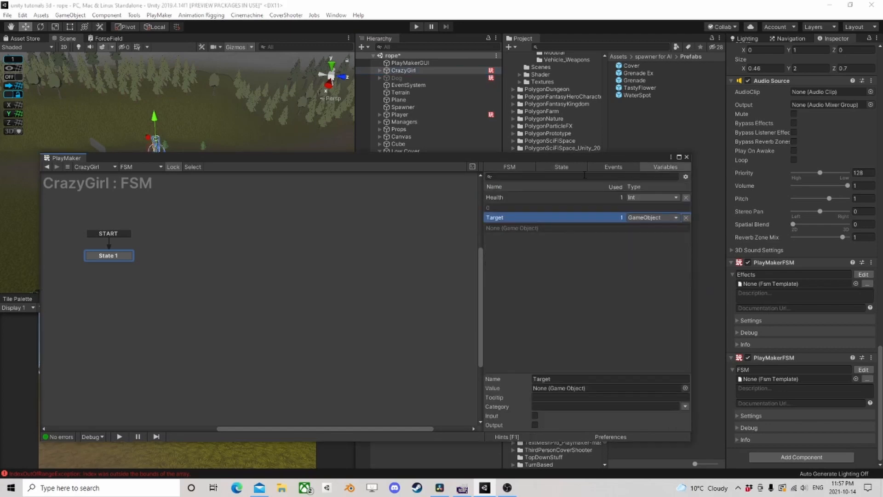
click(535, 416)
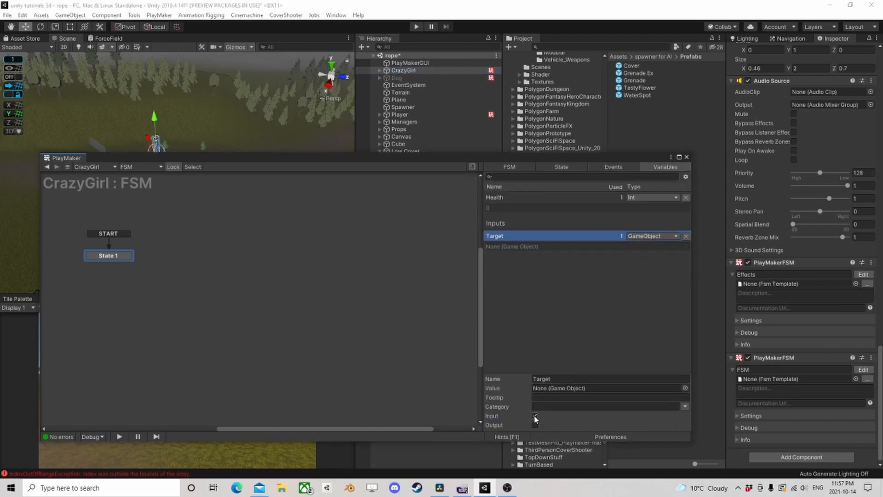
- Add an Int Compare action to State 1 with the Health variable as Integer 1
click(562, 167)
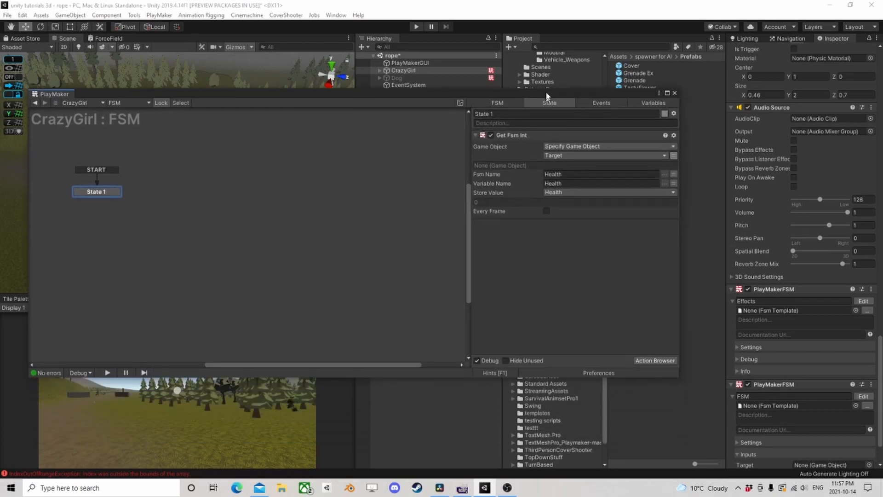
click(660, 351)
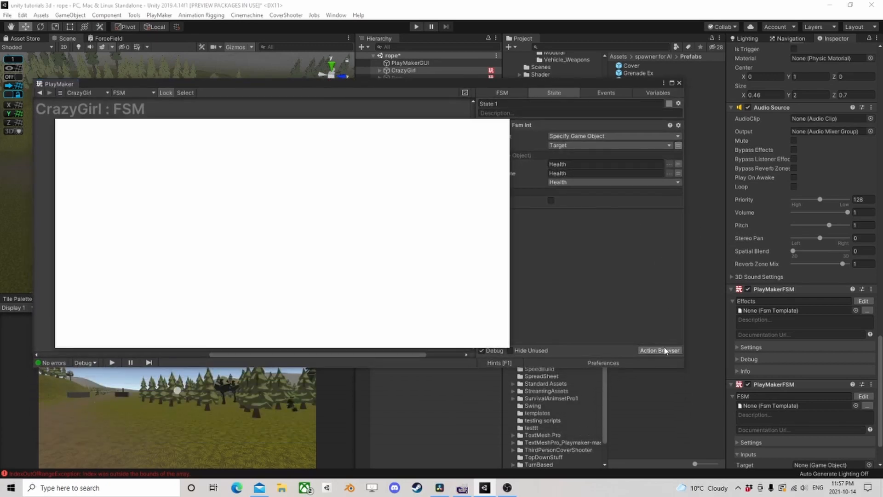
text(int com)
key(Return)
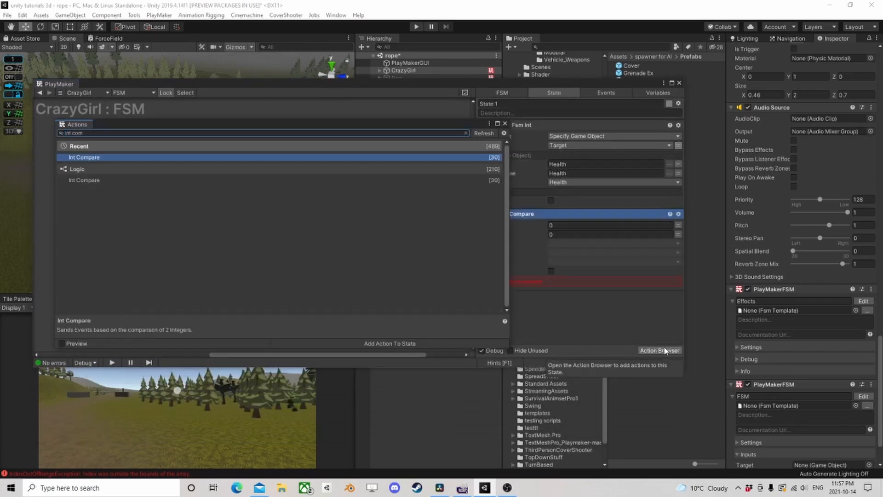
click(505, 123)
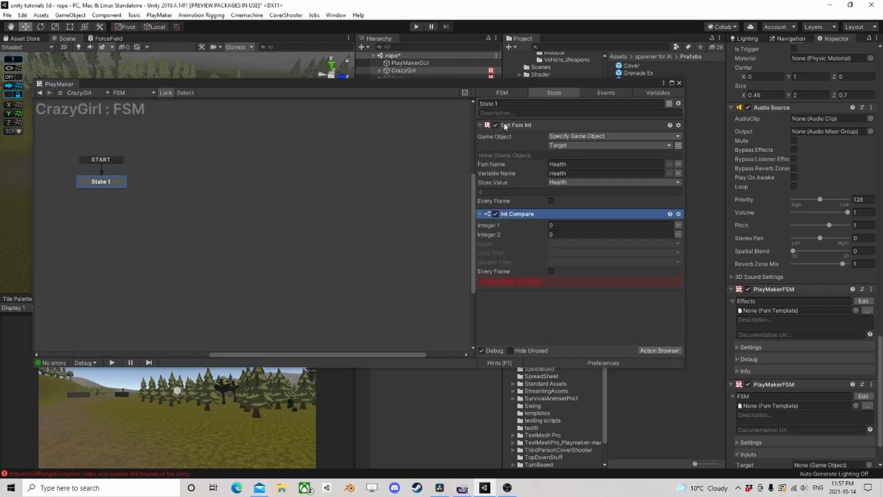
click(679, 225)
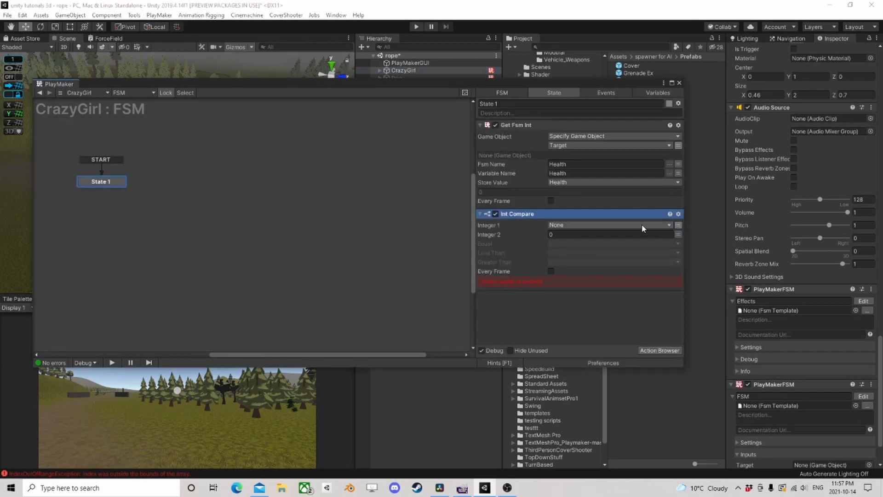
click(608, 225)
click(589, 246)
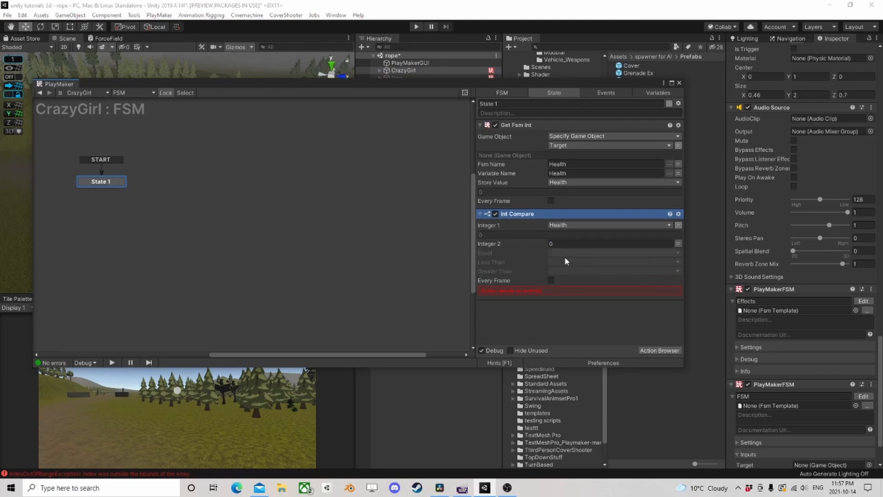
- Run the Health read and comparison every frame, sending a new Target Dead event when Health is equal to or less than 0
click(552, 201)
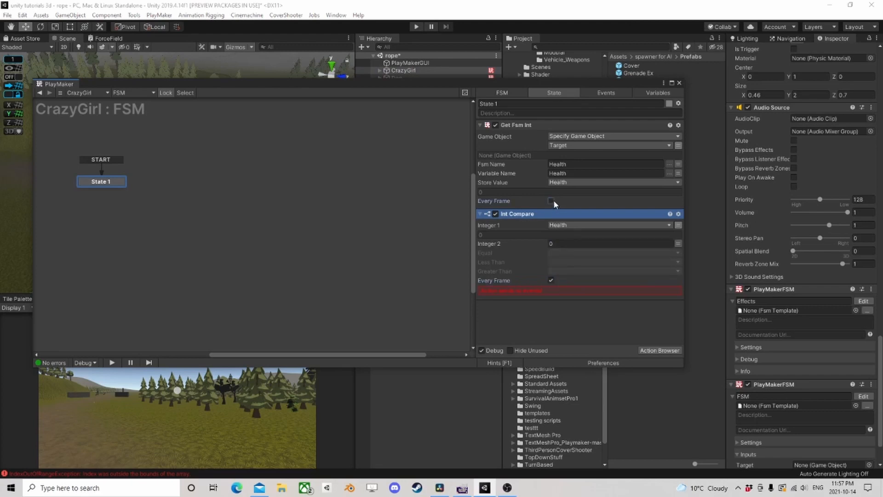
click(564, 256)
click(579, 307)
text(T)
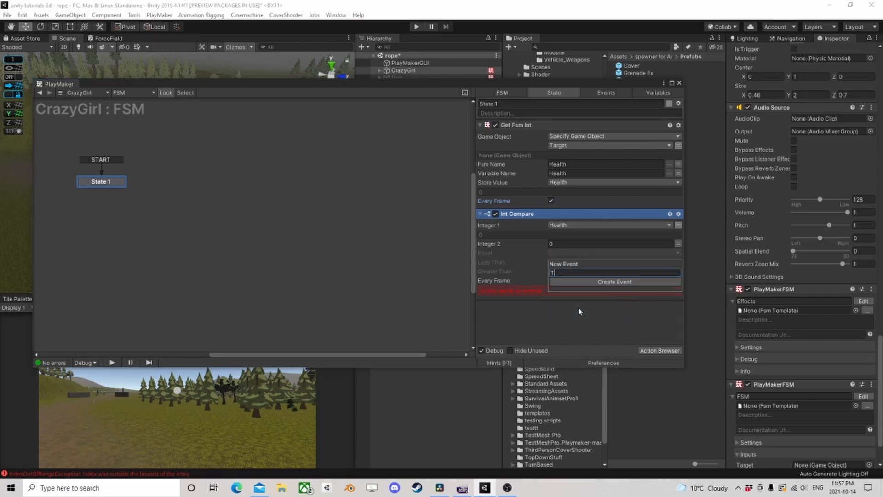
text(arget Dead)
key(Return)
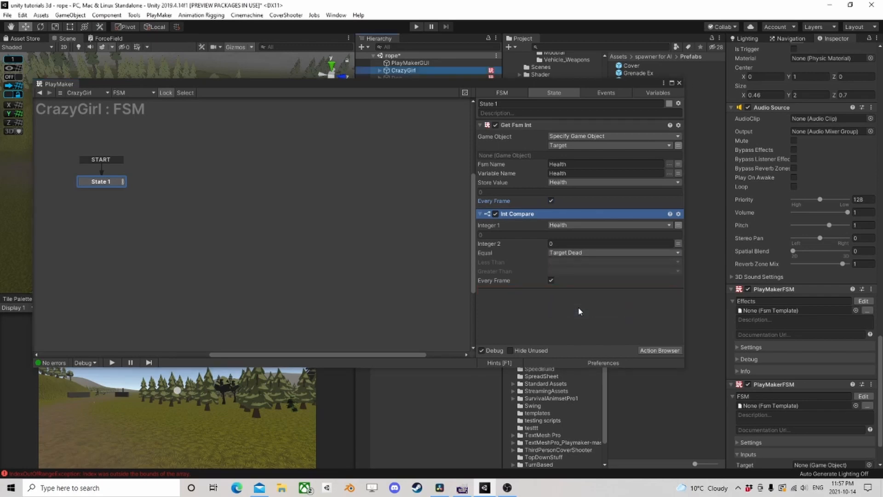
click(588, 263)
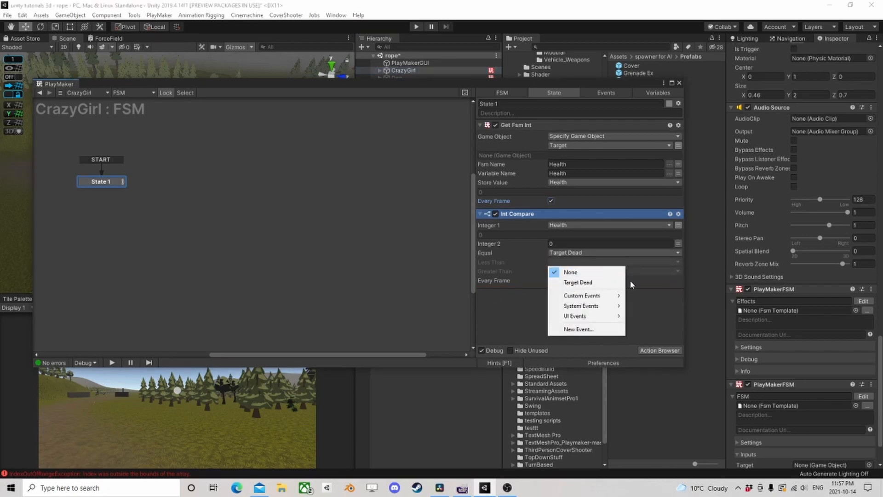
click(598, 283)
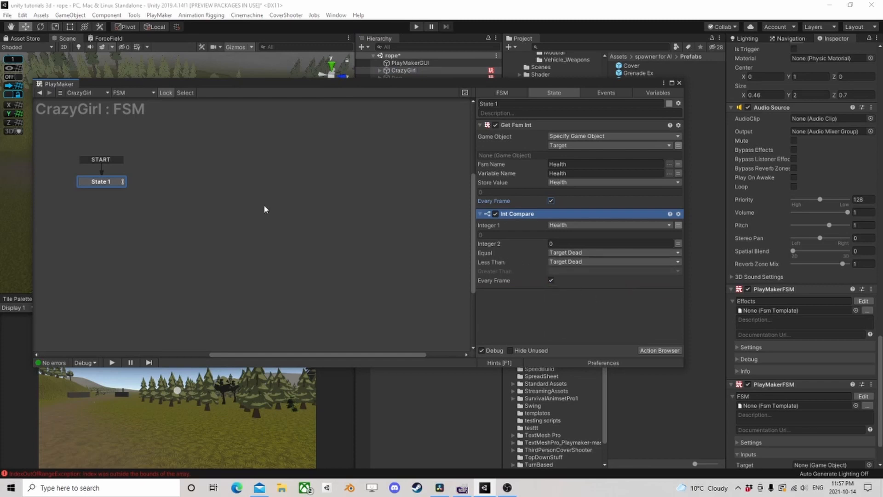
- Add a Target Dead transition to State 1 and link it to a new State 2
right_click(111, 187)
click(235, 188)
drag(112, 189, 164, 190)
- Add a Send Event action to State 2
click(658, 350)
text(s)
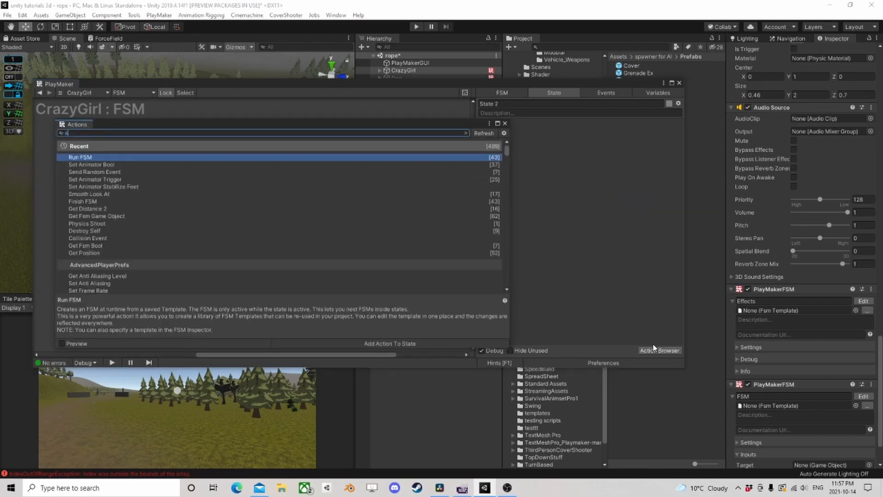
text(end eve)
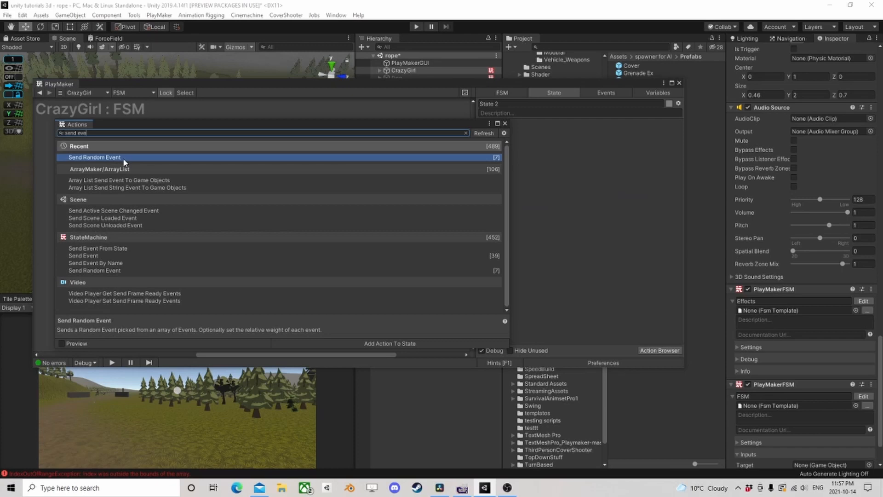
double_click(101, 255)
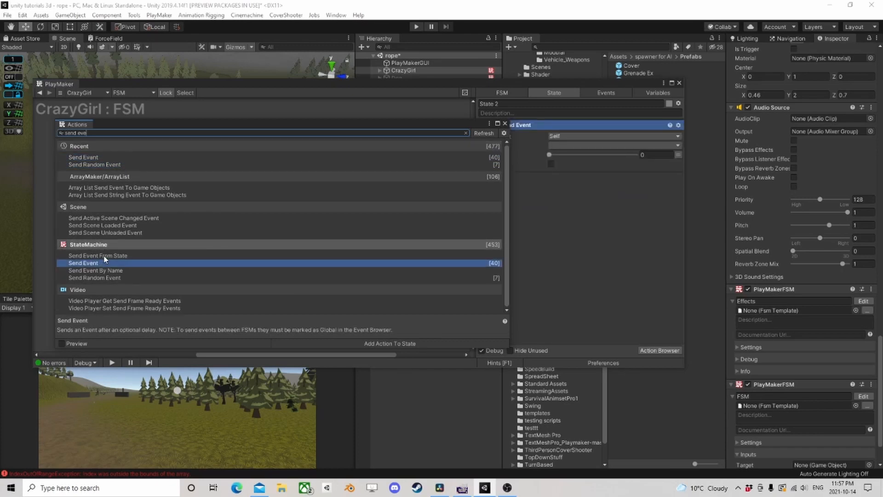
click(504, 124)
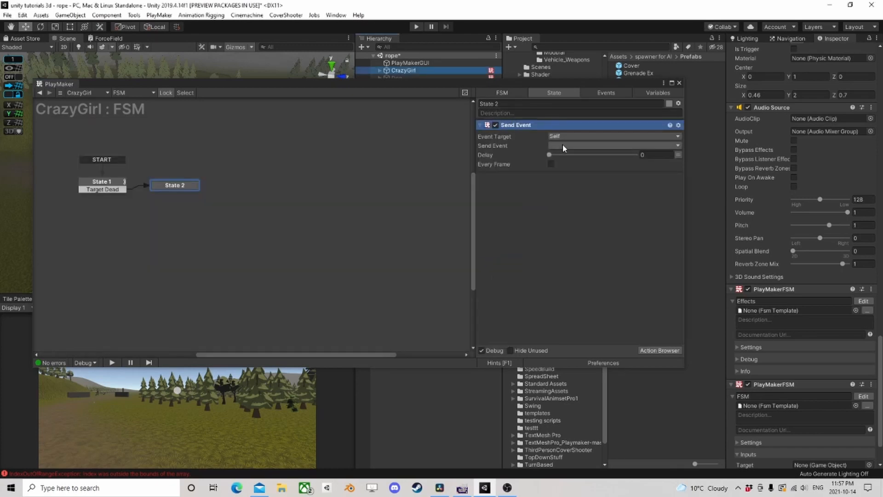
- Target the Host FSM in Send Event and set it to send a Target Dead event
click(564, 137)
click(576, 197)
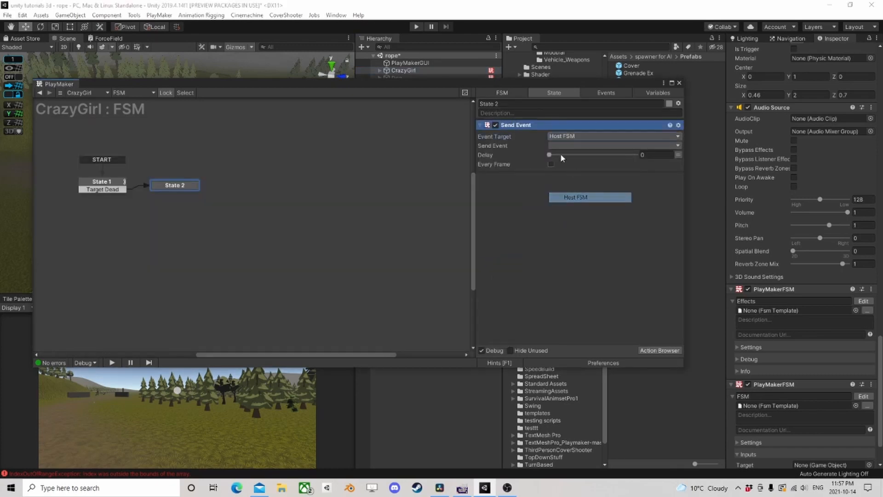
click(564, 146)
click(573, 212)
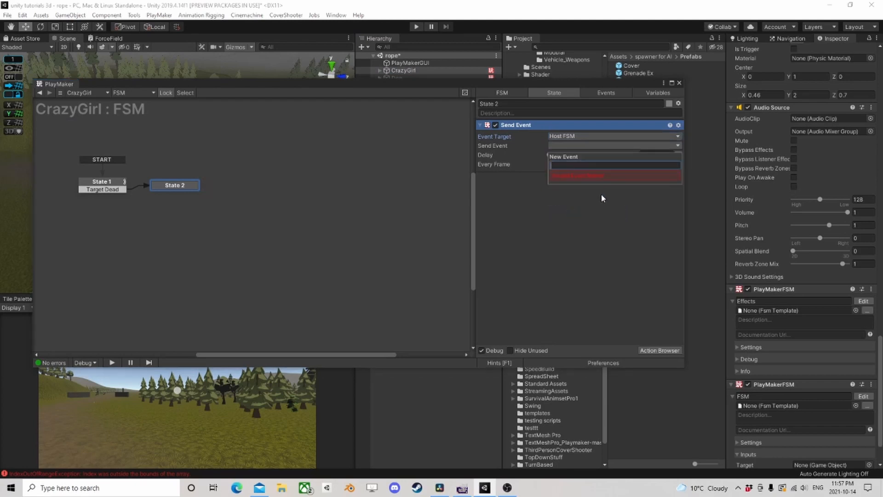
text(Target Dead)
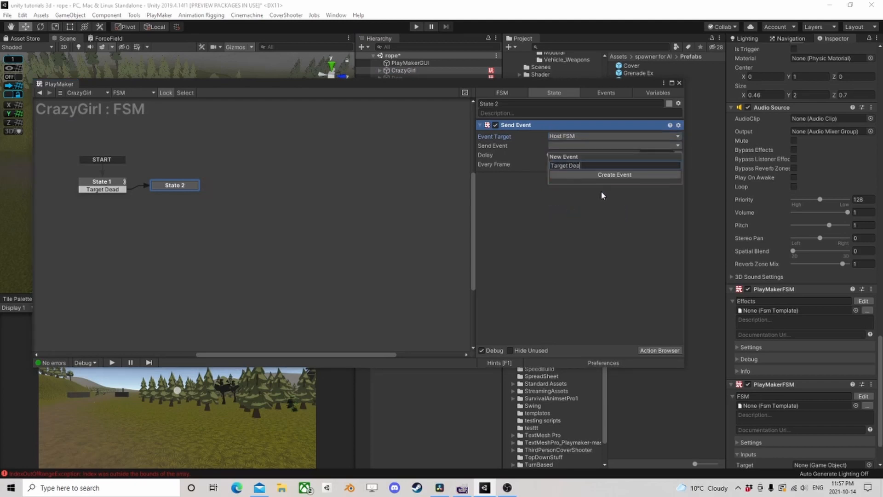
key(Return)
- Save the FSM as a template in the Templates folder with a file name beginning "Target Is"
right_click(249, 183)
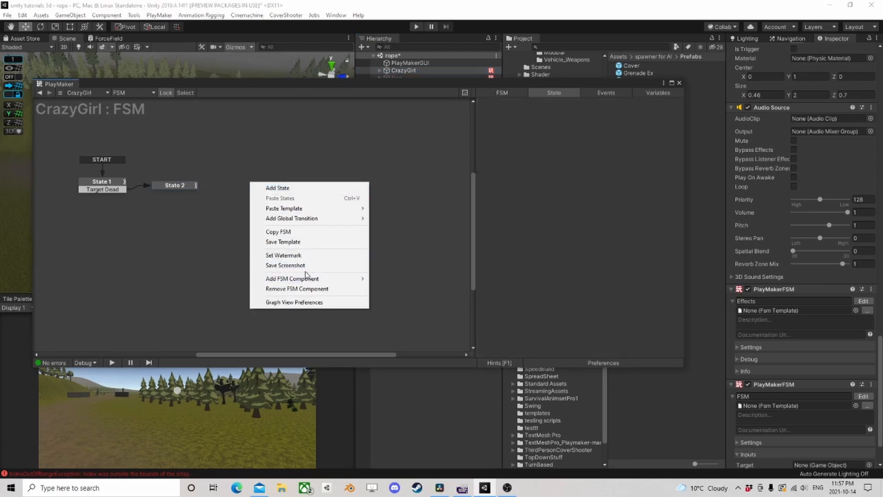
click(305, 243)
text(Target Is Dead)
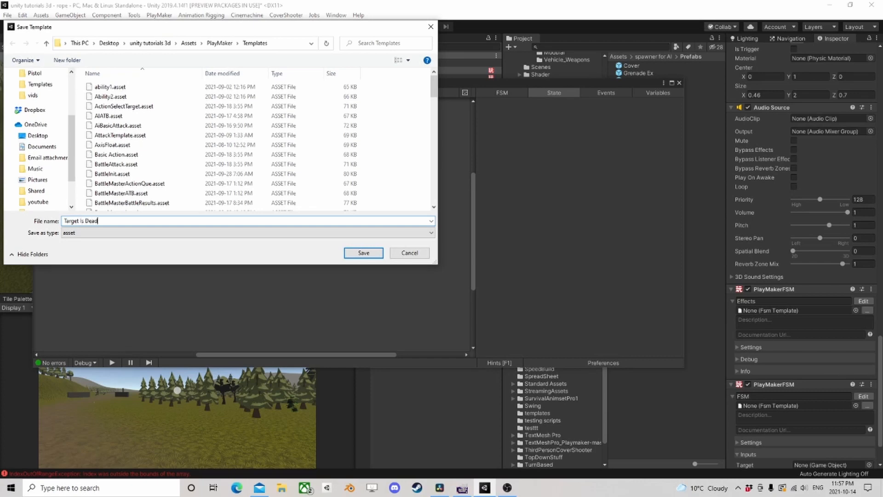
key(Return)
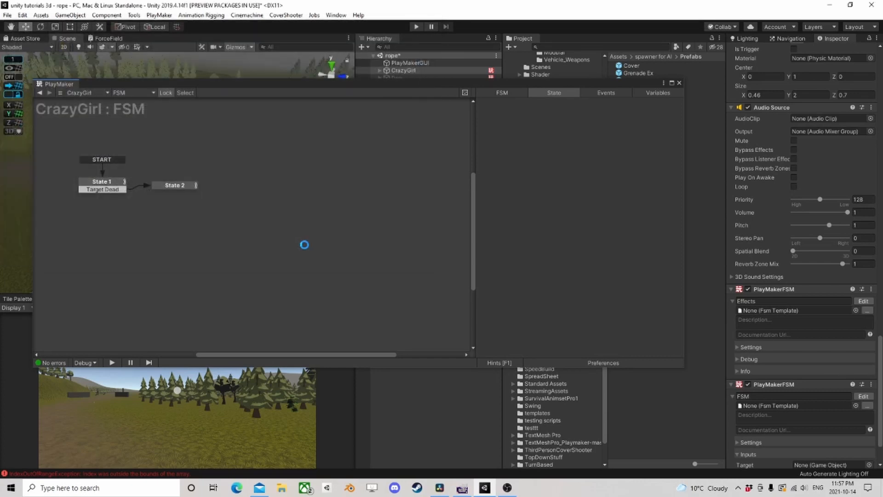
click(510, 263)
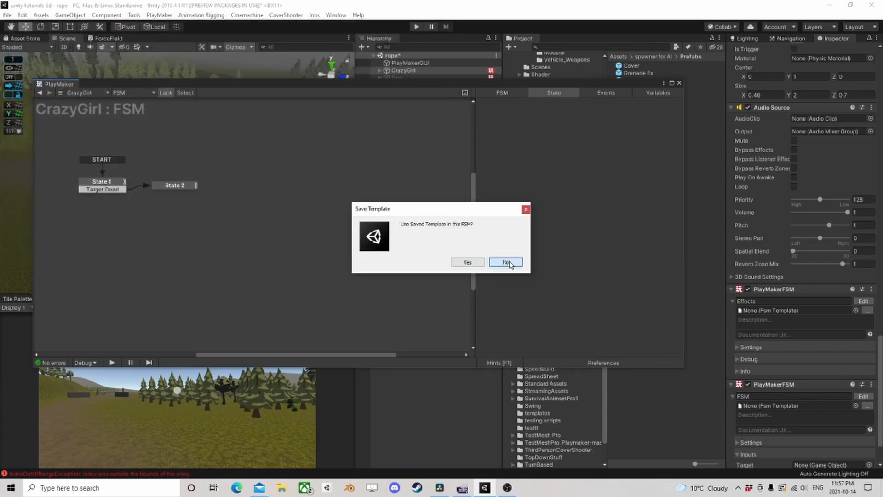
- Close the PlayMaker editor and remove the newly added PlayMakerFSM component named FSM from CrazyGirl
click(680, 84)
scroll(805, 331, down, 3)
right_click(819, 332)
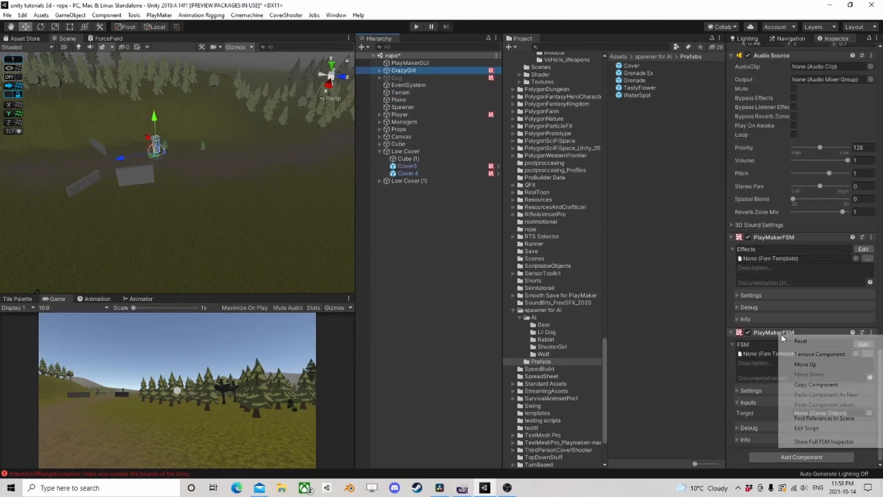
click(814, 352)
- Open CrazyGirl's Ai Action FSM and select the RangeCombat state to show its actions
scroll(817, 328, up, 10)
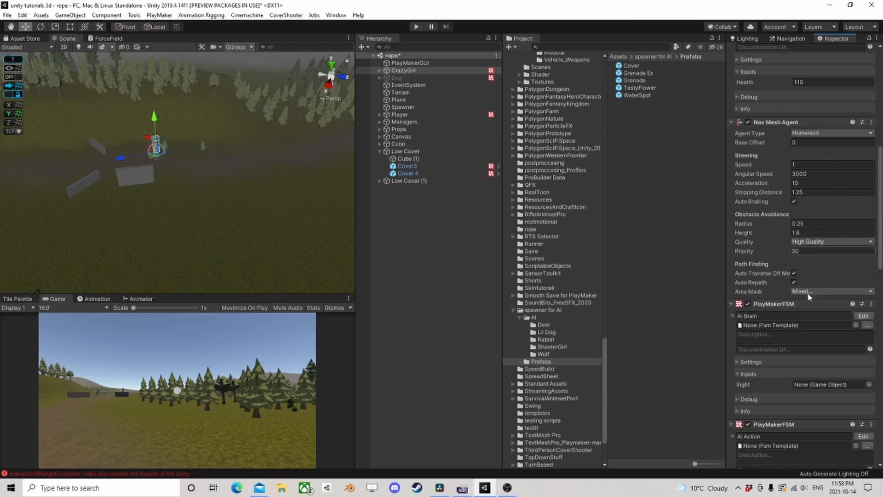
scroll(826, 329, down, 3)
click(864, 353)
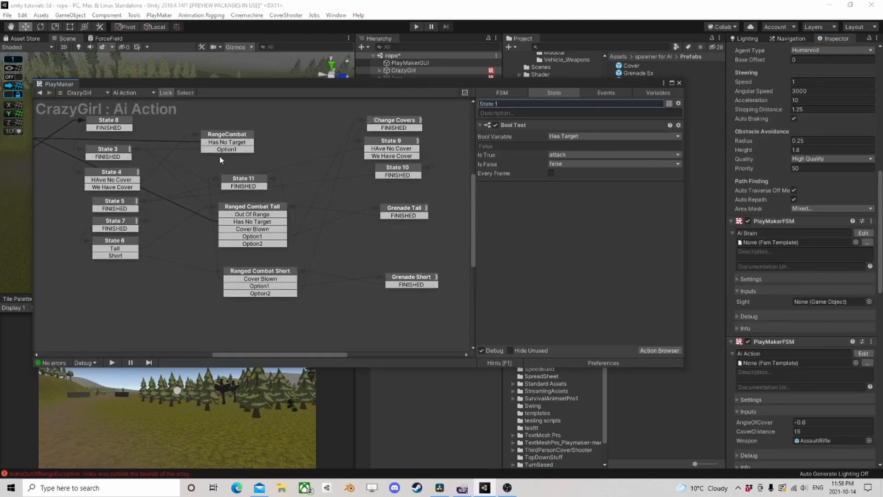
drag(239, 149, 257, 153)
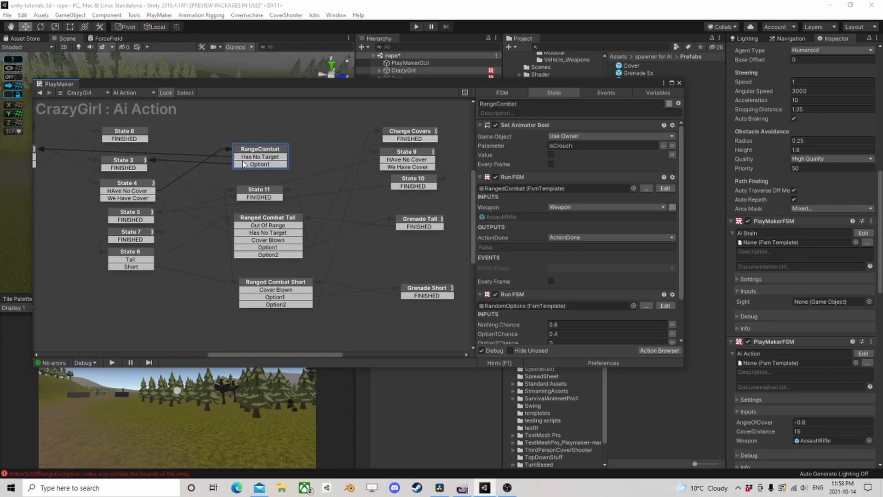
middle_drag(261, 157, 276, 170)
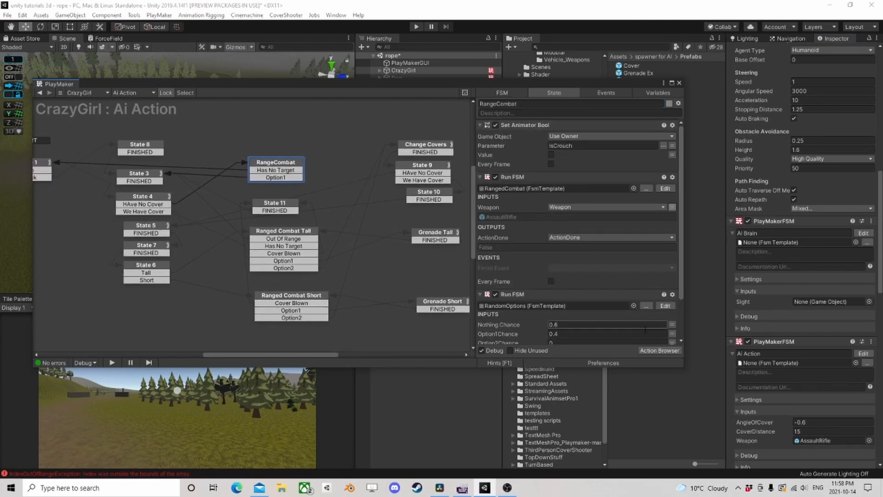
- Add a Run FSM action to the RangeCombat state and assign it the Target Is Dead template
click(660, 351)
text(run)
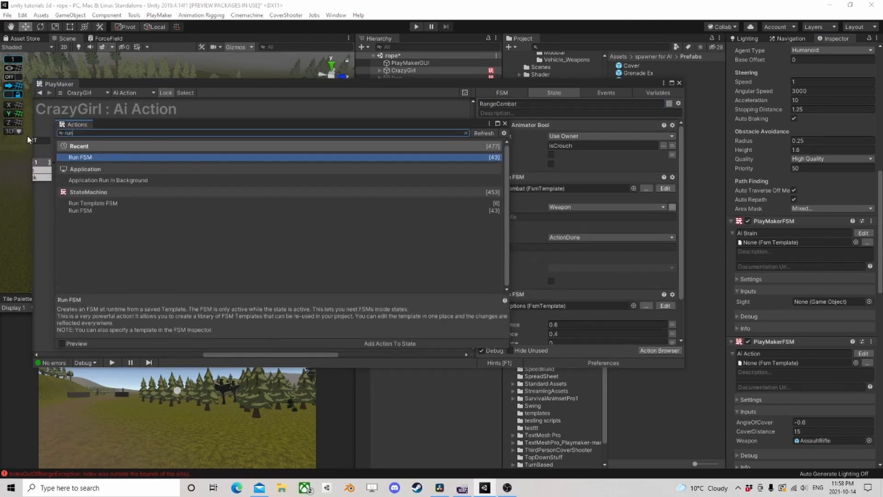
click(505, 124)
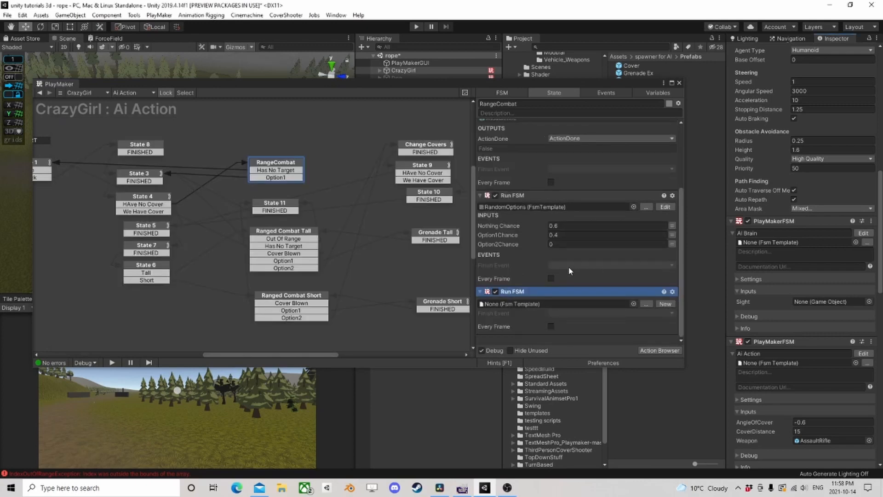
click(646, 304)
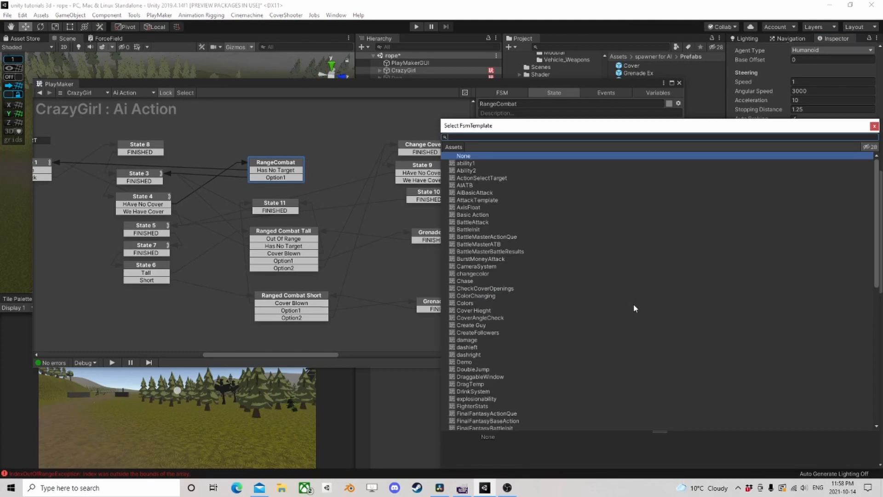
text(target)
double_click(482, 171)
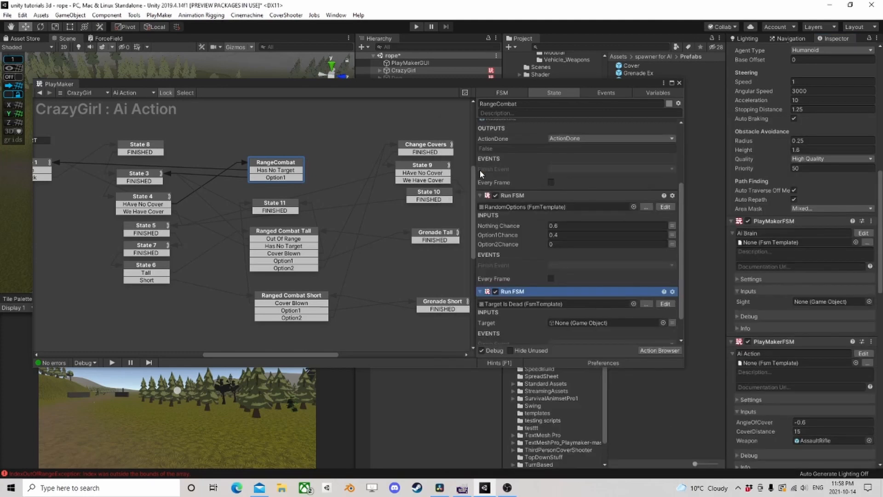
- Bind the Target input of RangeCombat's Target Is Dead action to the Target variable
scroll(604, 305, down, 2)
click(672, 292)
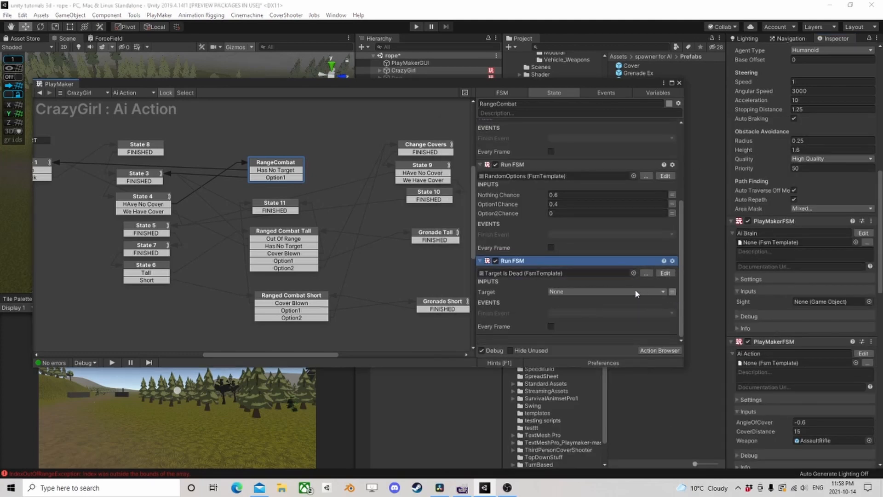
click(608, 292)
click(586, 335)
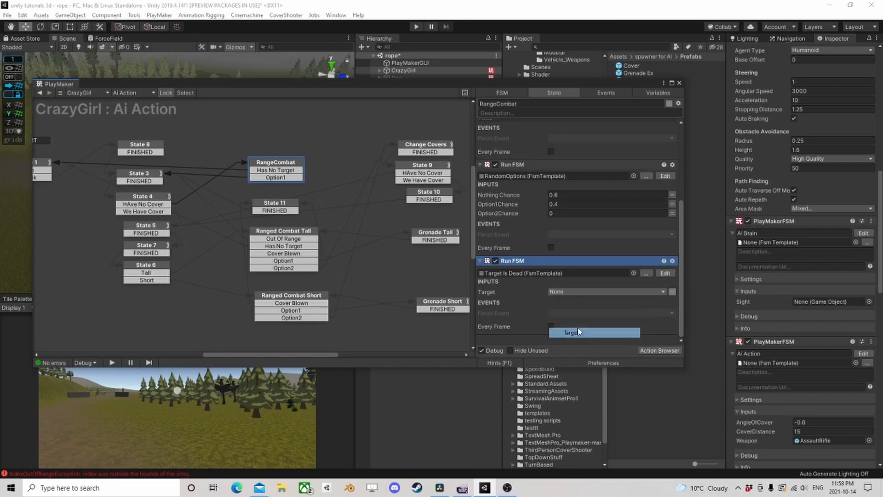
- Copy RangeCombat's Target Is Dead Run FSM action and paste it after the last action of Ranged Combat Tall
right_click(515, 260)
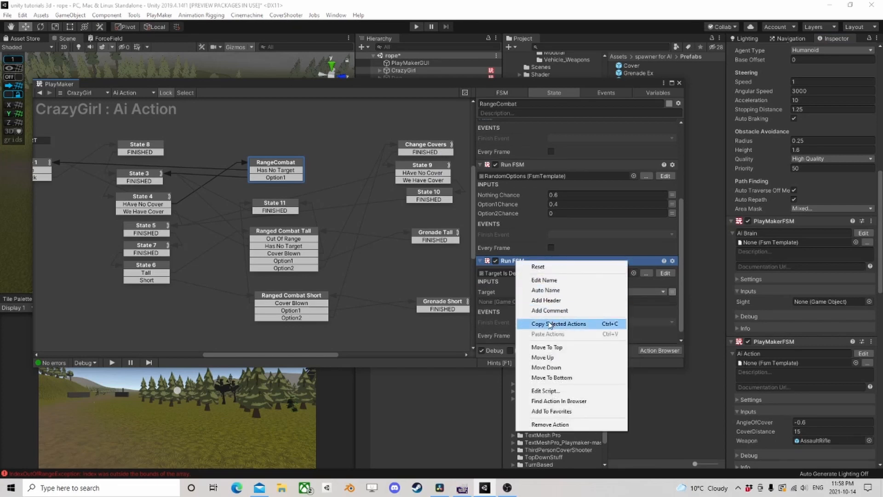
click(571, 323)
click(270, 231)
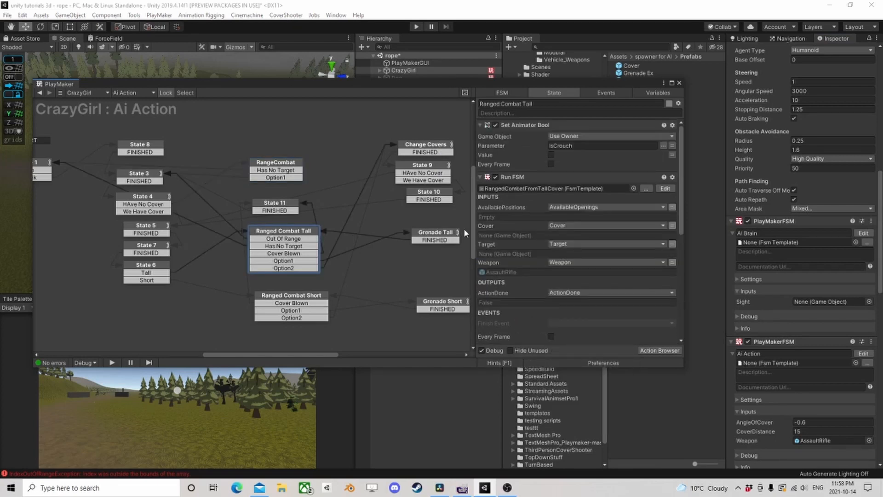
scroll(504, 254, down, 10)
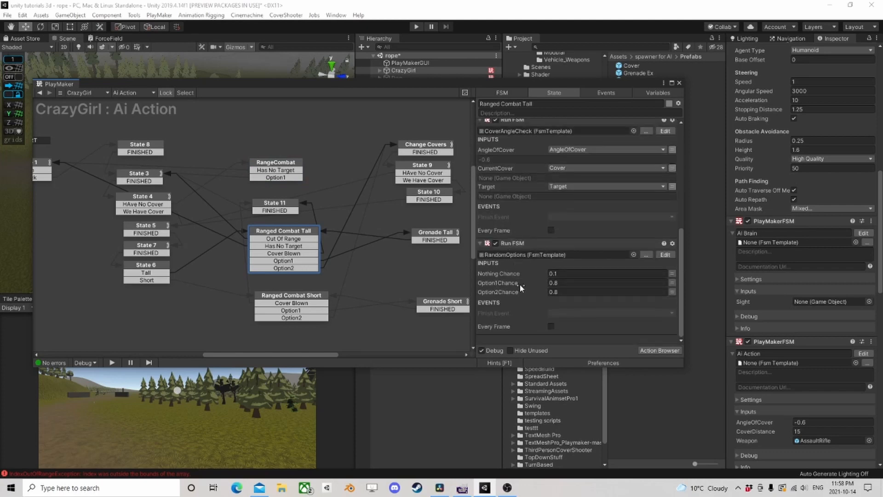
right_click(506, 339)
click(529, 431)
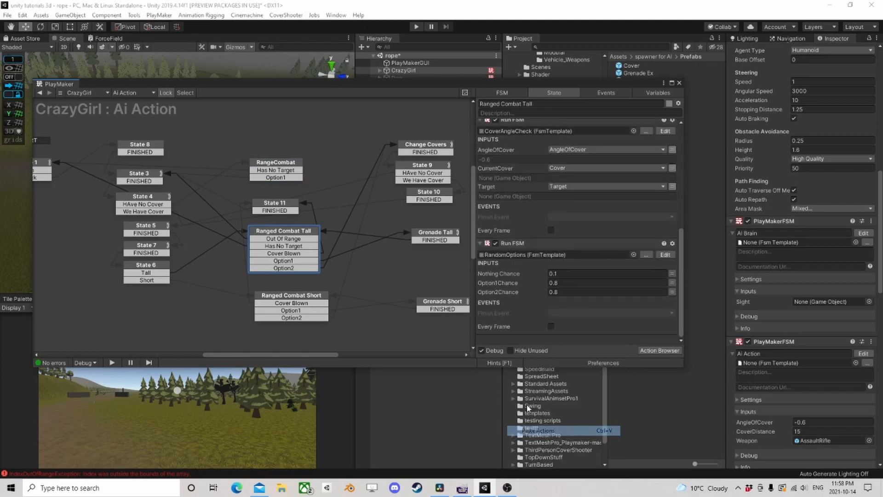
- Paste the copied Target Is Dead action at the end of the Ranged Combat Short state
click(313, 295)
scroll(537, 293, down, 5)
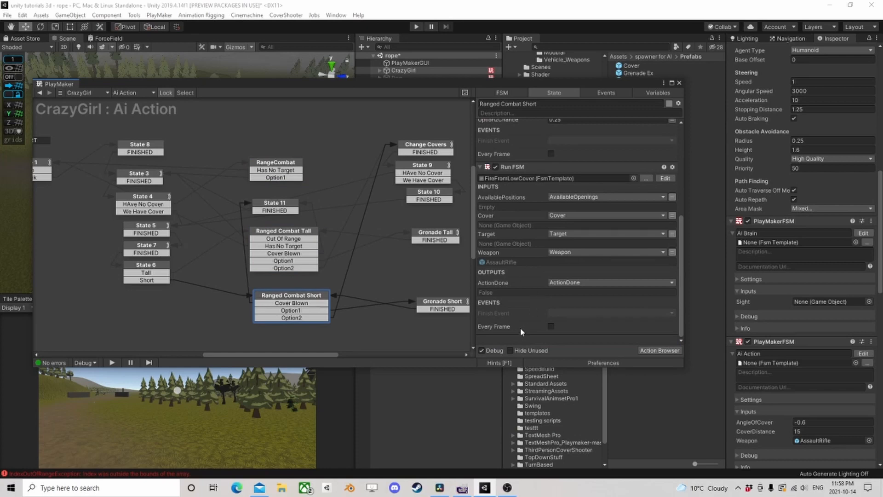
right_click(517, 341)
click(552, 294)
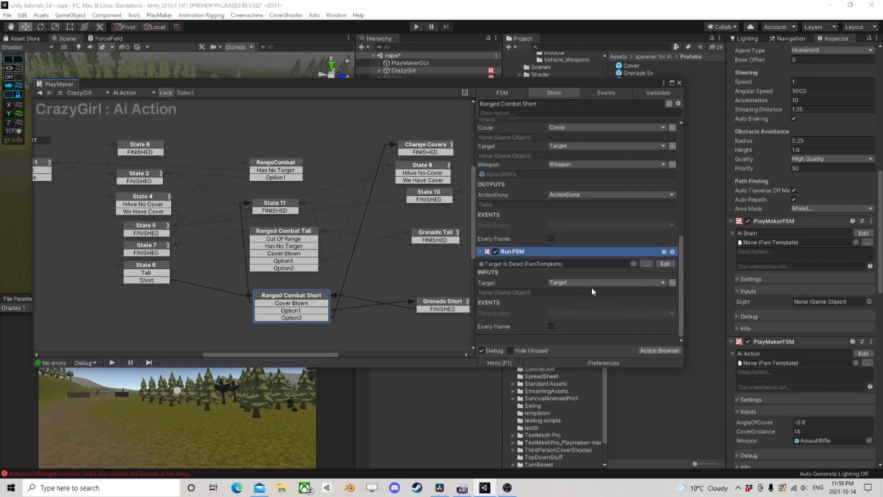
- Check which event State 2 of the Target Is Dead template sends, and return to the Ai Action FSM
click(666, 264)
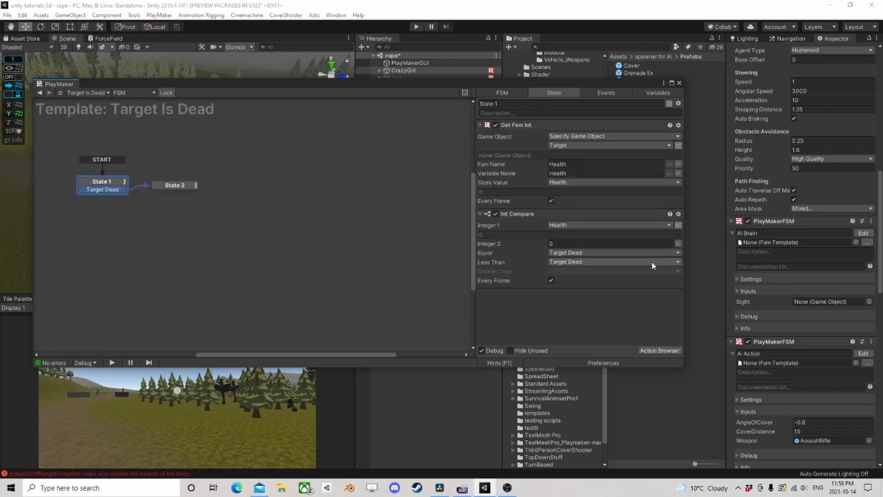
click(170, 185)
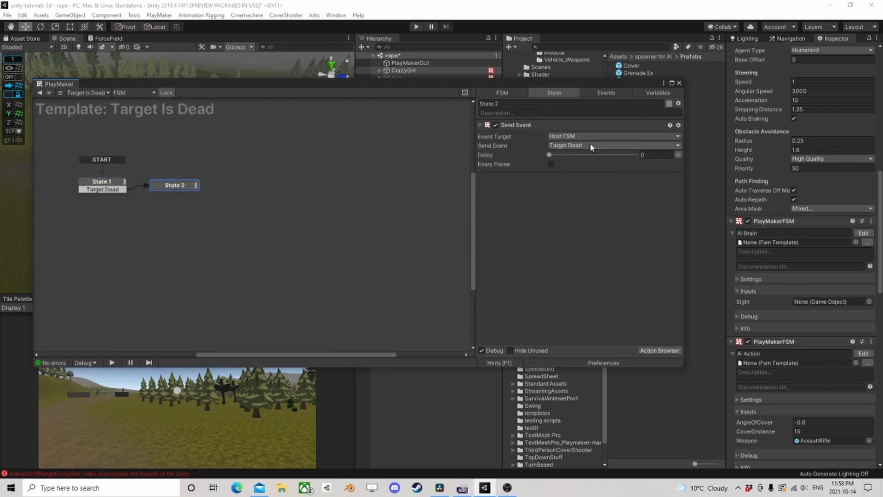
click(42, 92)
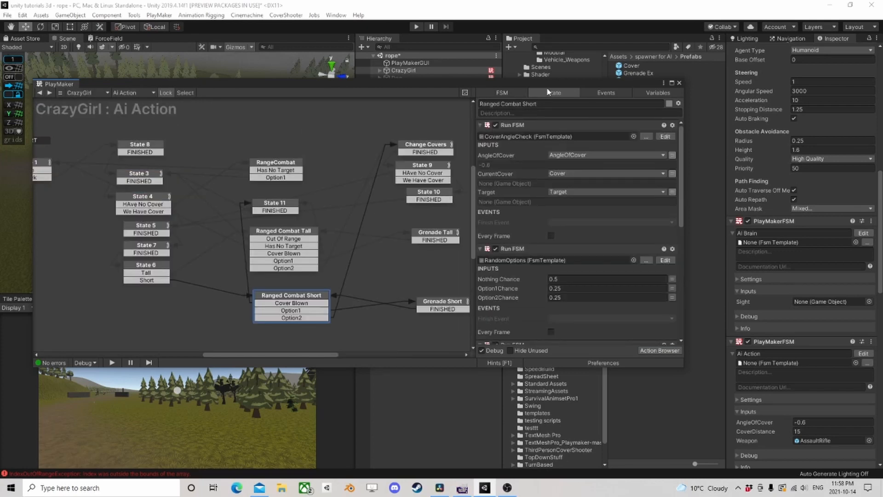
- Add a Target Dead event to the Ai Action FSM and make it global
click(597, 92)
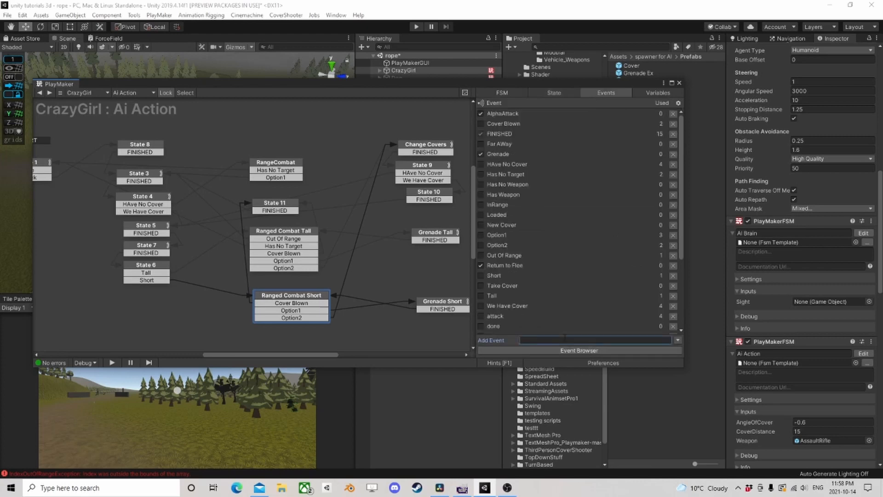
click(565, 340)
text(Target Dead)
key(Return)
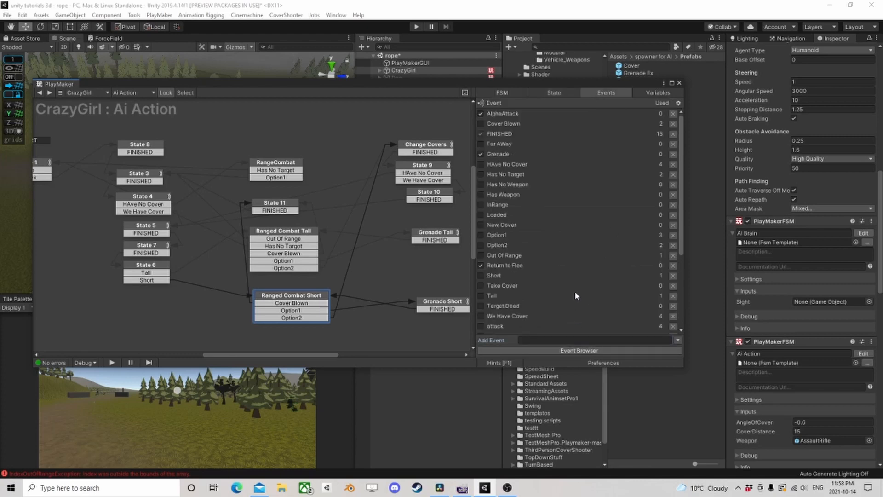
click(482, 306)
- Give State 1 of the Ai Action FSM a global transition on the Target Dead event
middle_drag(159, 205, 335, 233)
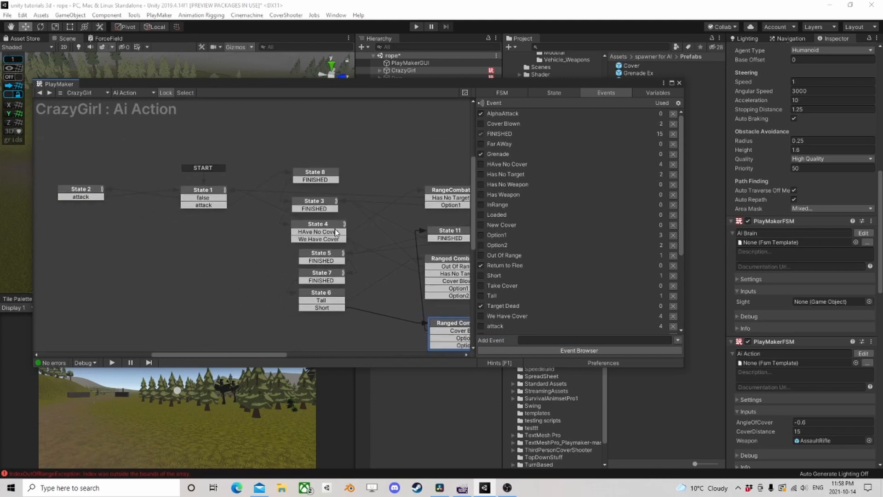
right_click(207, 193)
mouse_move(258, 205)
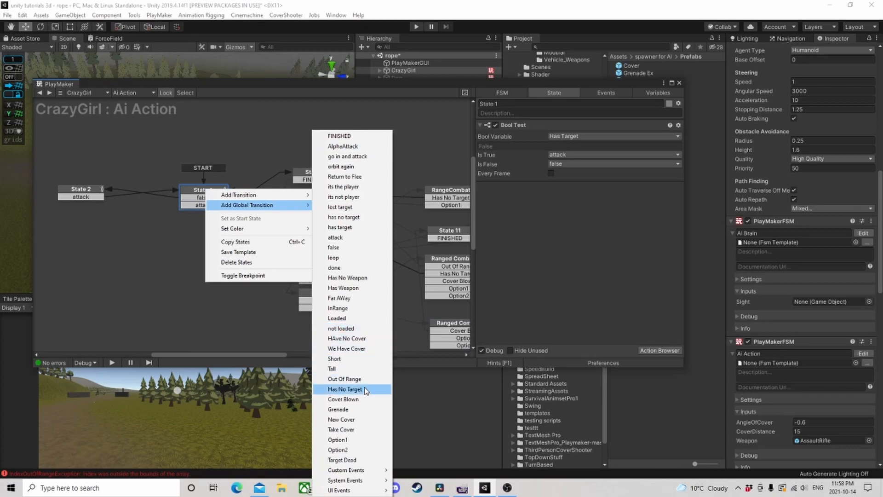
click(355, 460)
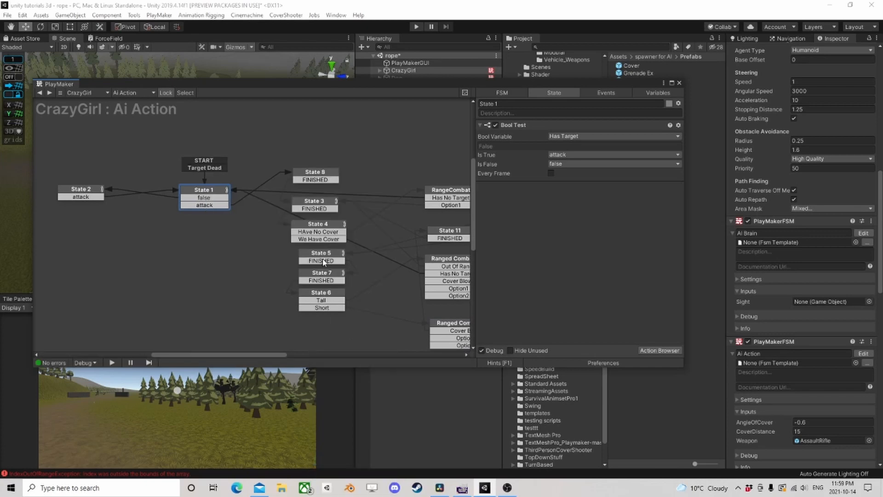
middle_drag(357, 226, 295, 209)
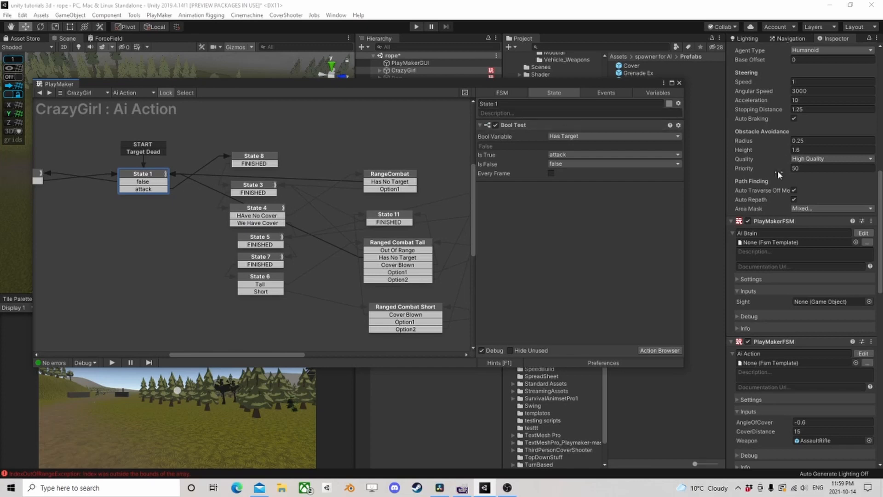
- Examine the SightSystem template used by the Sight test state of CrazyGirl's AI Brain FSM, and close the PlayMaker editor
scroll(833, 247, up, 6)
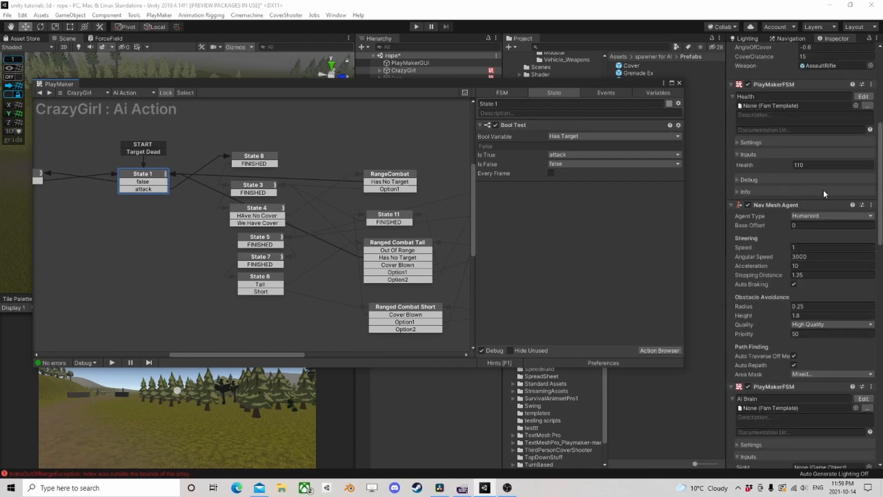
scroll(840, 187, up, 9)
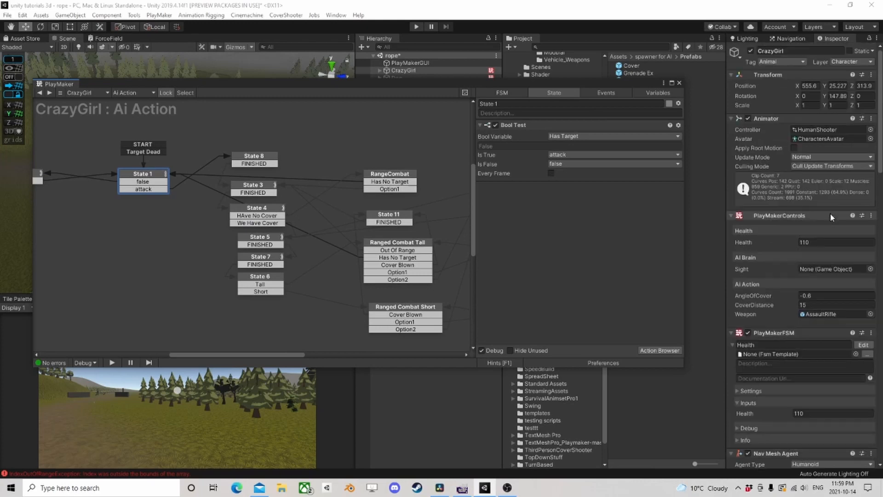
scroll(830, 221, down, 9)
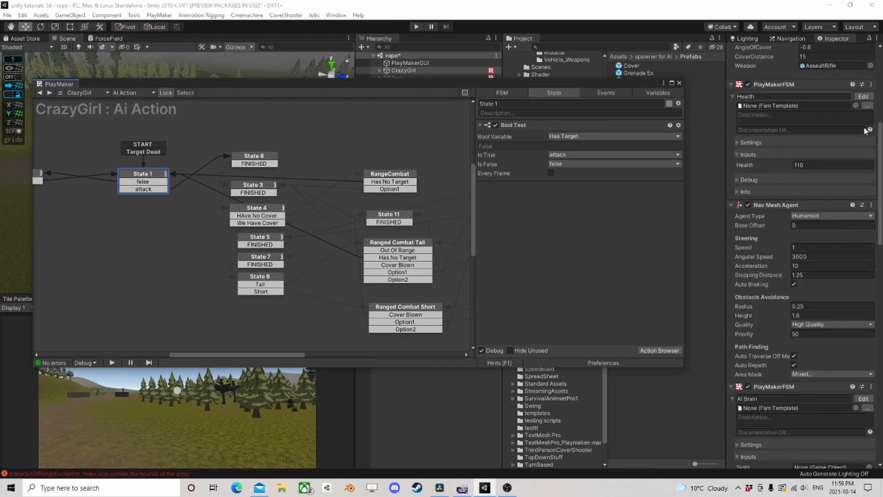
click(862, 399)
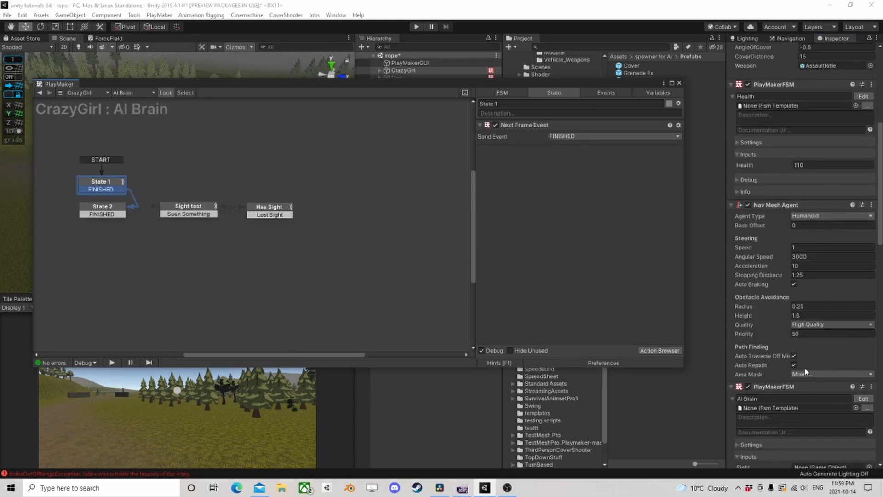
click(197, 209)
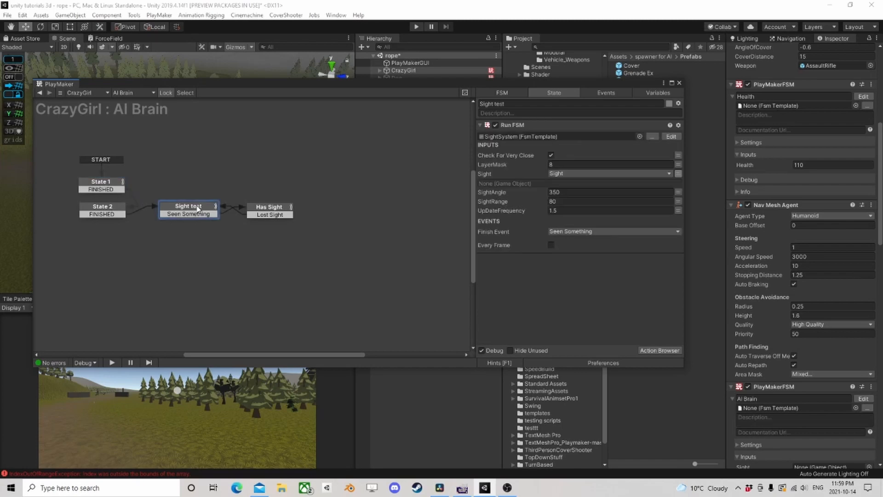
click(671, 137)
click(281, 187)
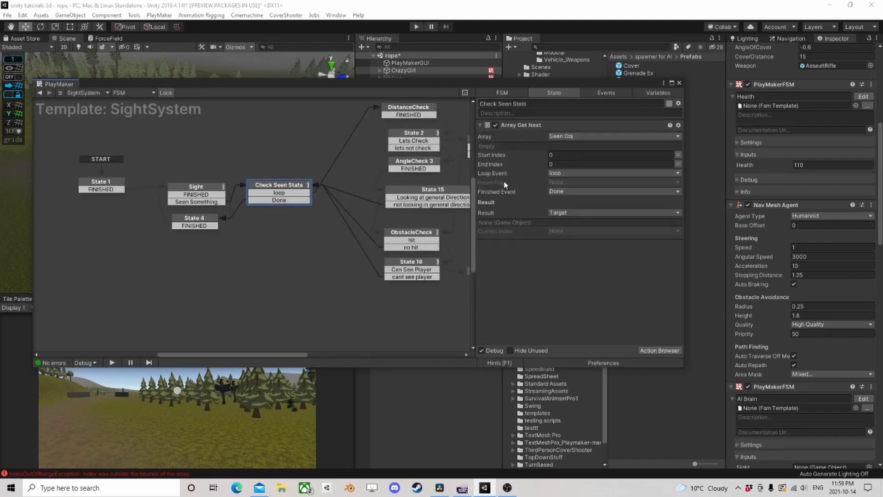
middle_drag(307, 172, 181, 207)
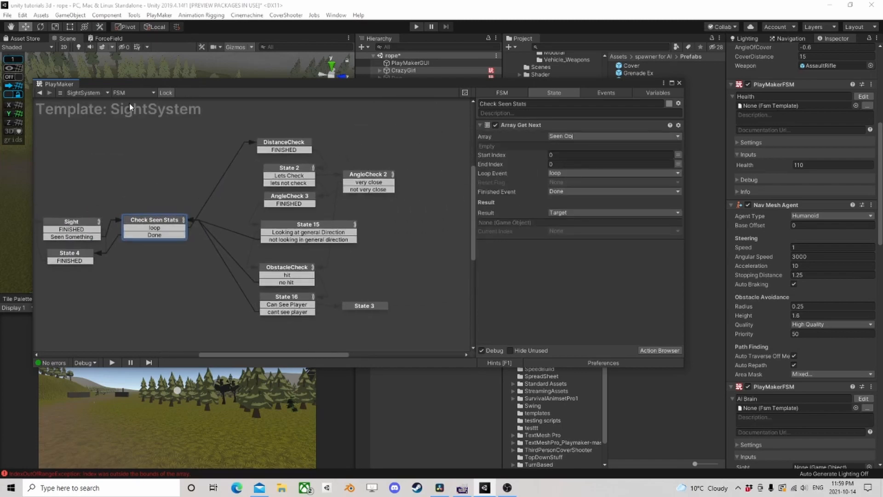
click(40, 93)
click(679, 84)
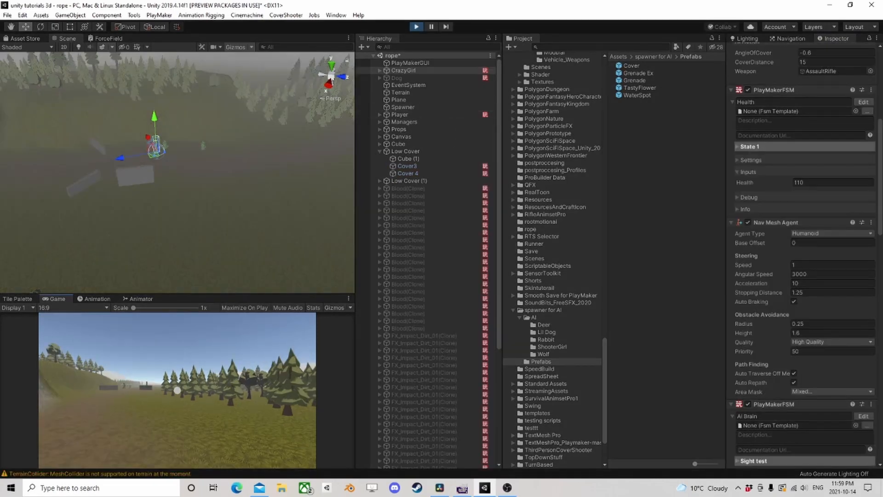
- Play-test CrazyGirl's cover behaviour by walking the player up to the cover blocks and crouching beside one
key(w)
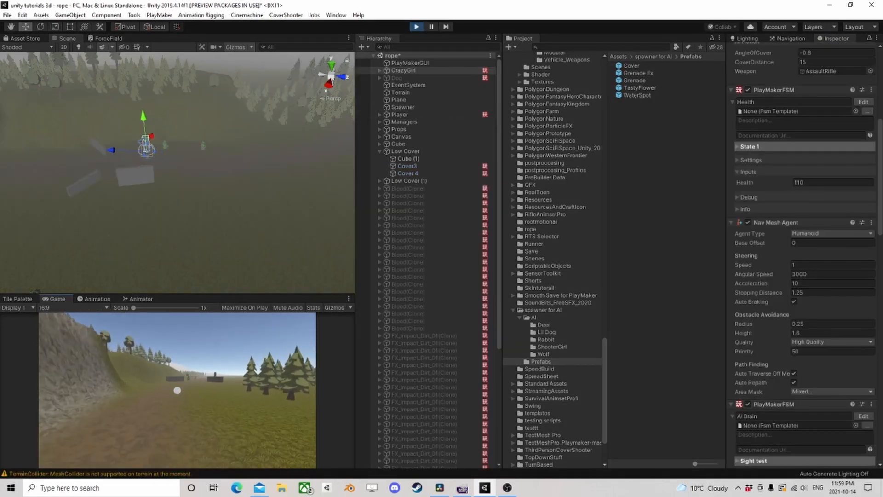
key(w)
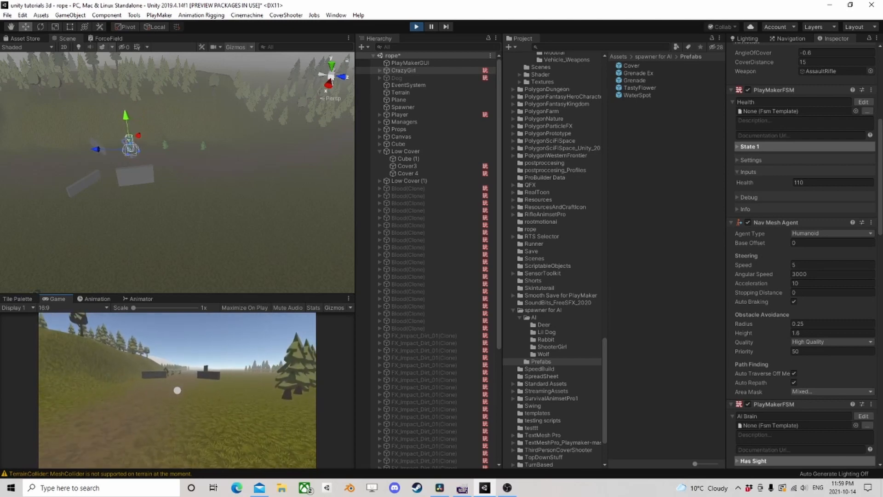
key(w)
key(a)
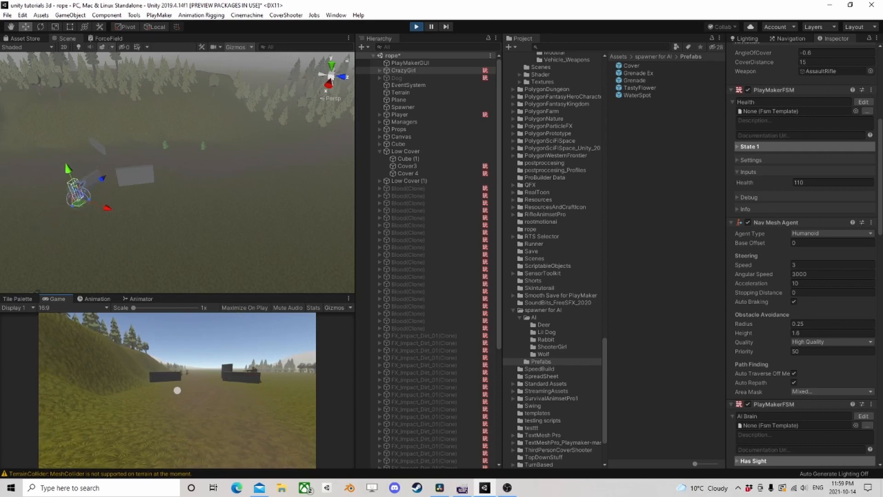
key(w)
key(w)
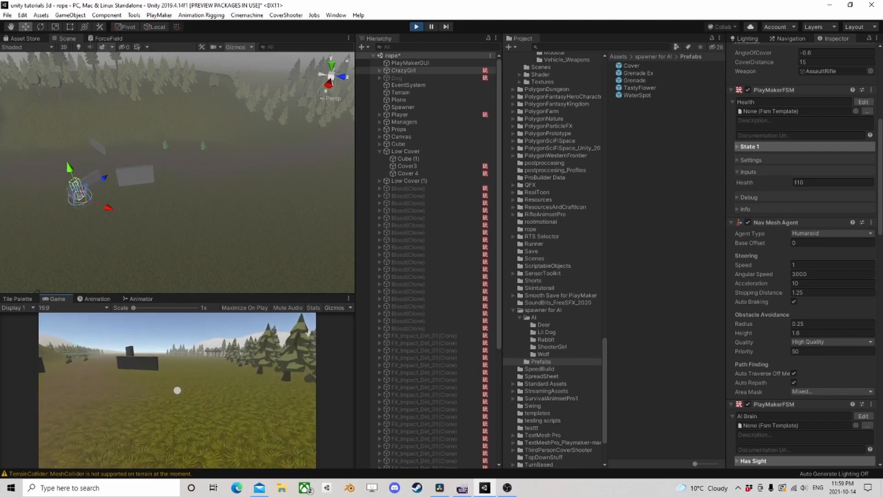
key(w)
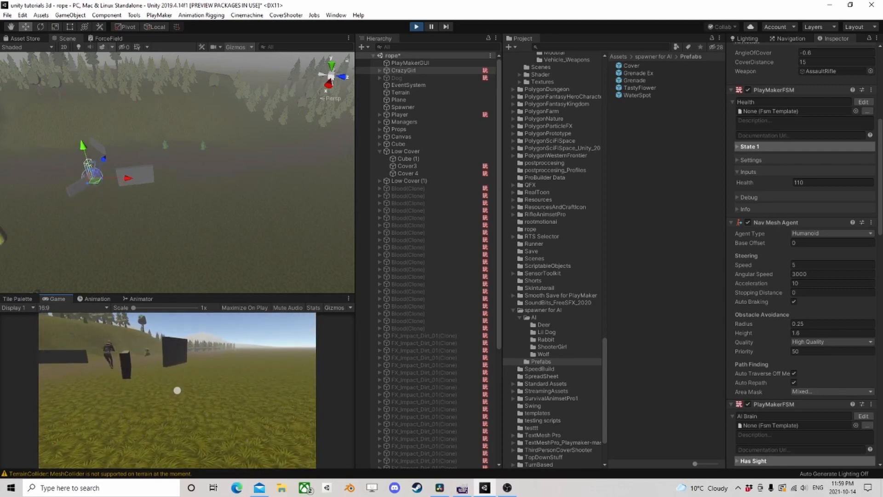
key(w)
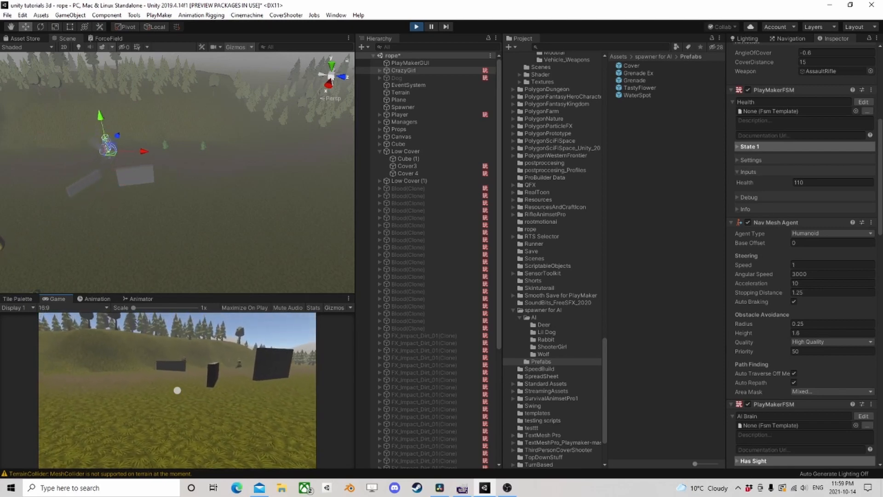
key(w)
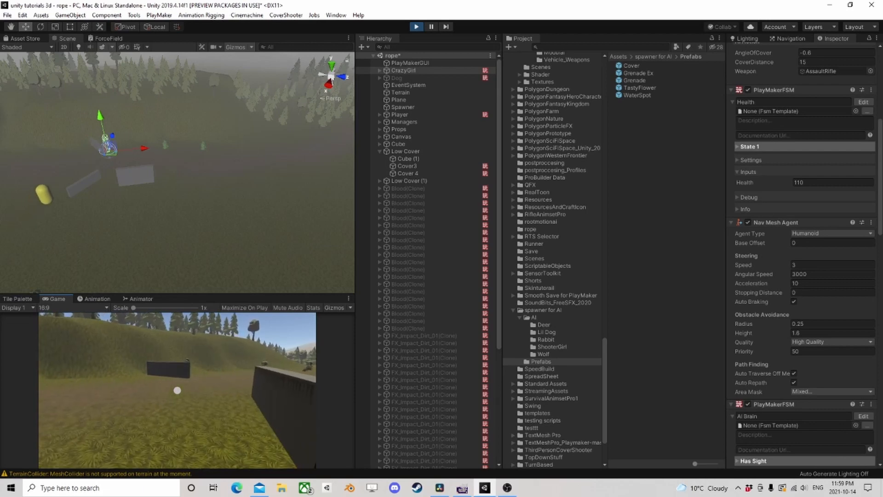
key(c)
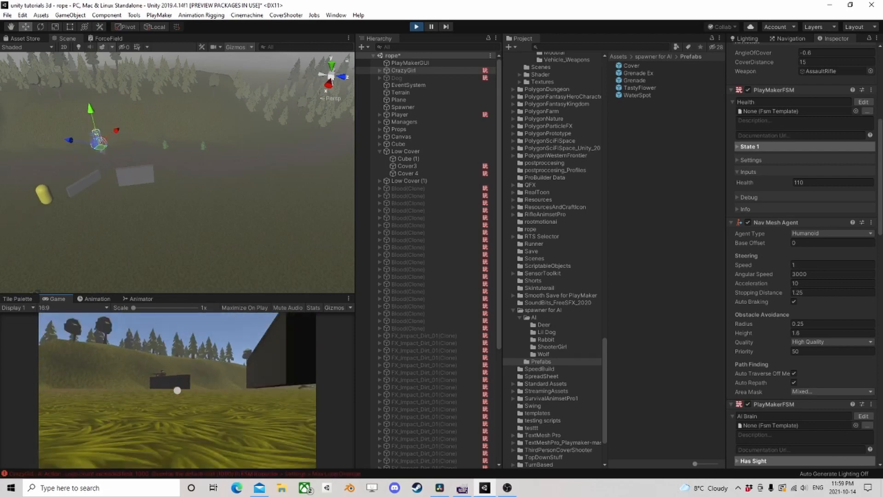
- Read the console error from the play test, and inspect State 1 of CrazyGirl's Ai Action FSM
click(103, 474)
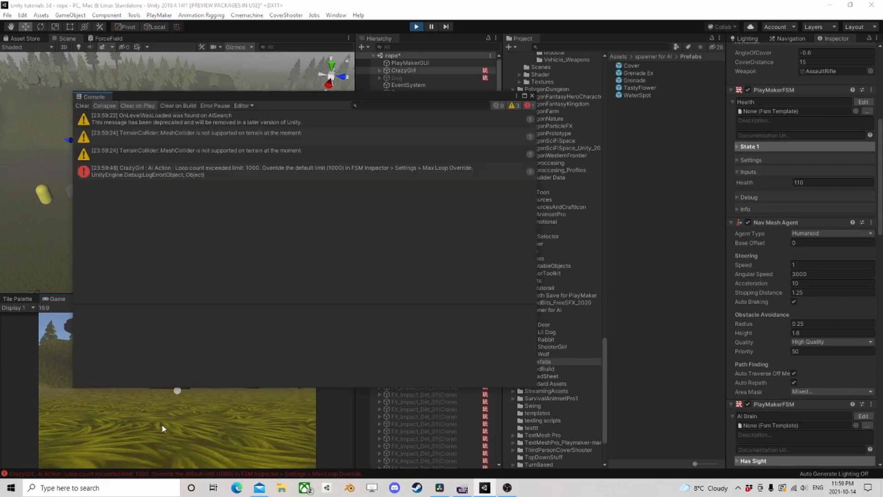
click(533, 97)
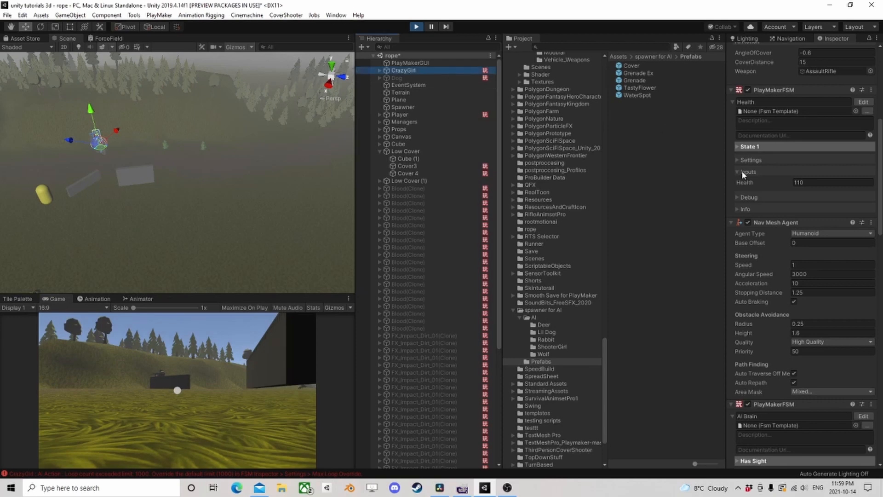
scroll(799, 212, down, 10)
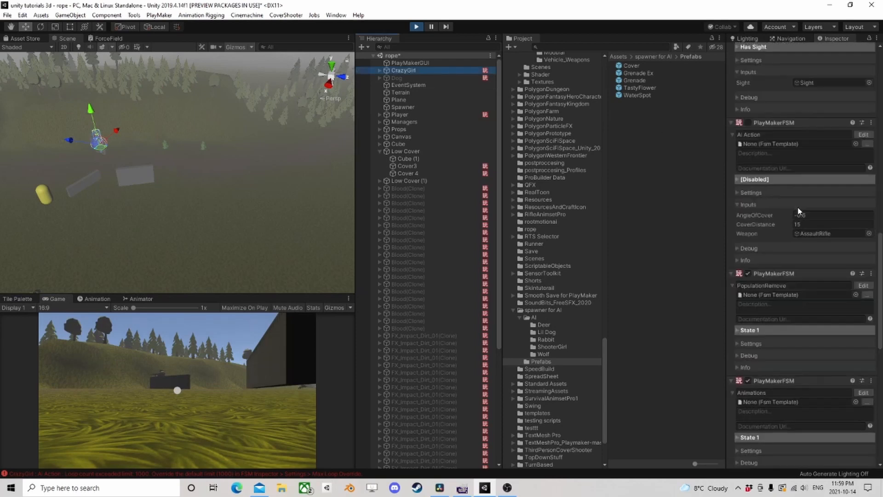
click(863, 135)
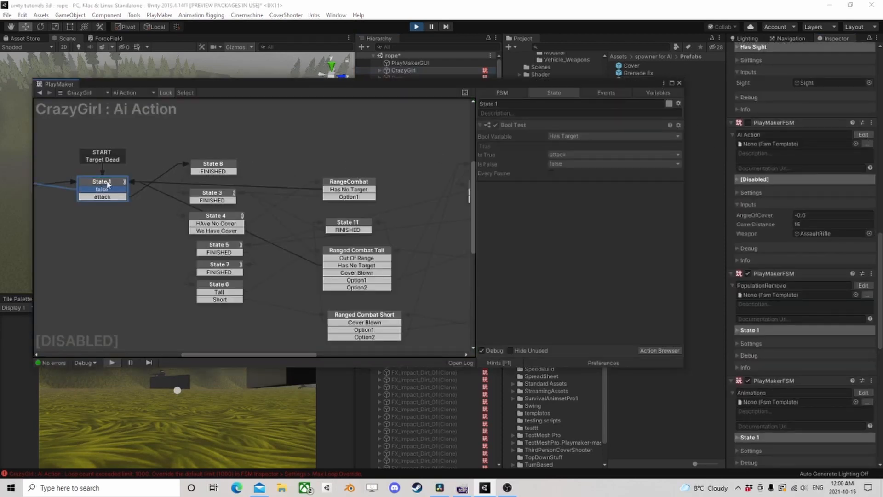
click(107, 182)
scroll(251, 156, down, 1)
middle_drag(250, 156, 376, 181)
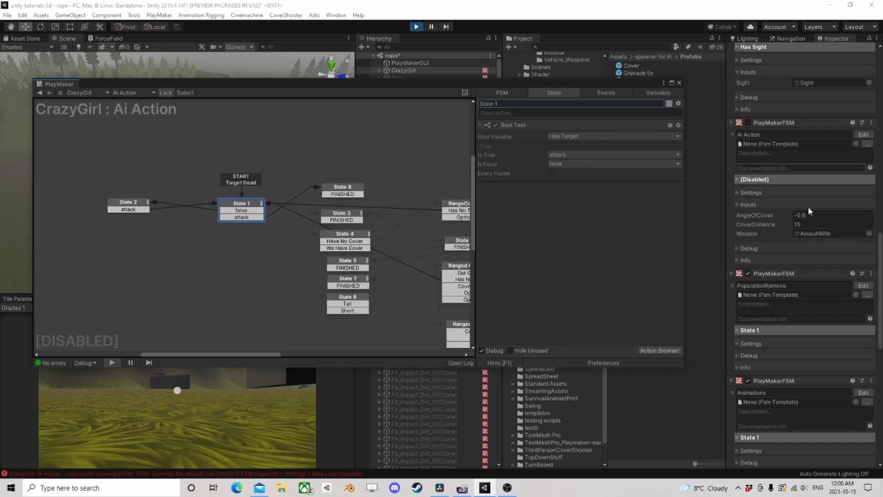
- Inspect State 9 and State 1 of the HasSightSystem template running in AI Brain's Has Sight state, and stop the play test
scroll(807, 276, up, 10)
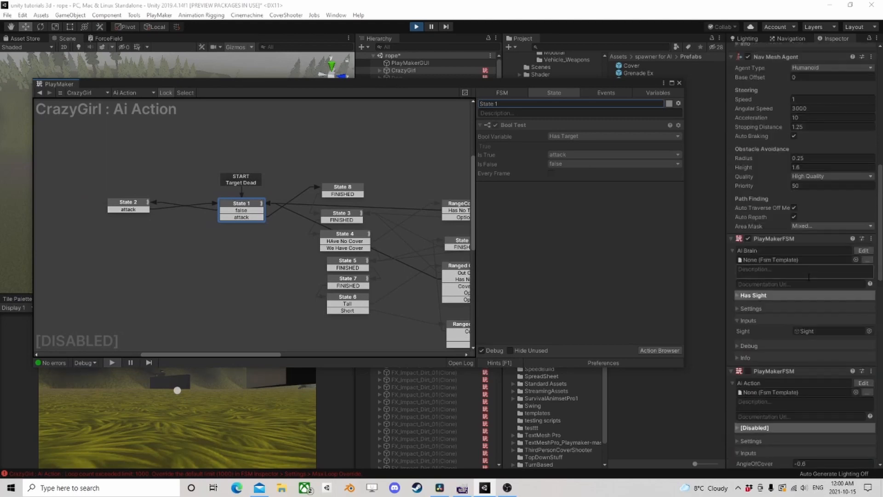
click(863, 251)
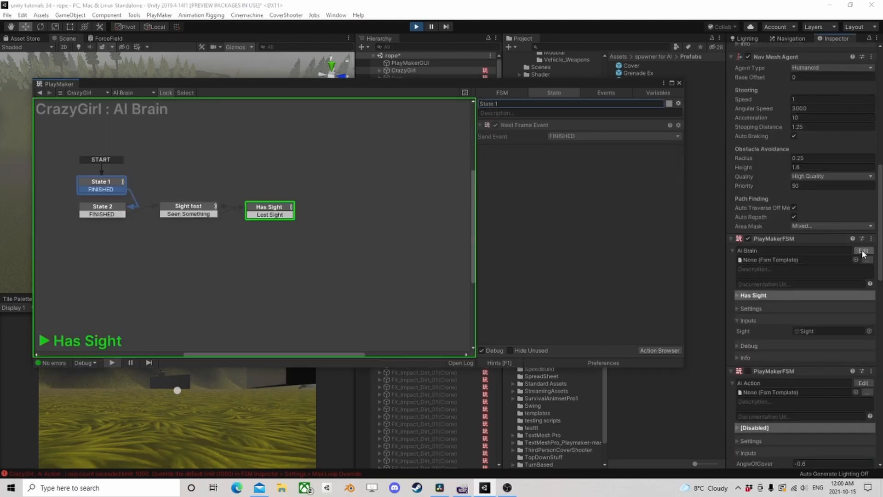
click(263, 210)
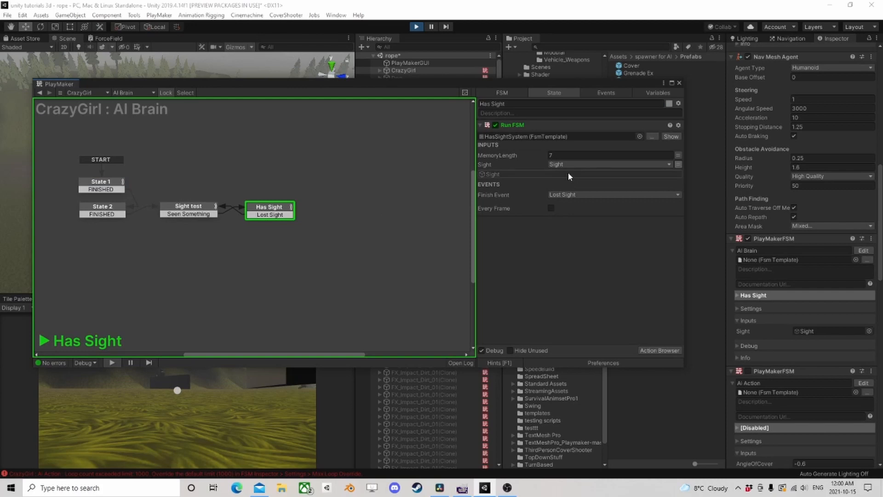
click(671, 137)
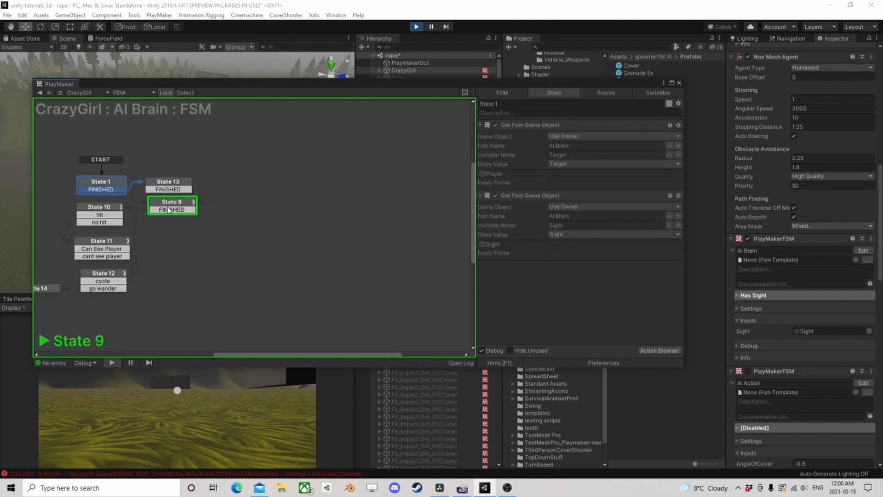
click(170, 207)
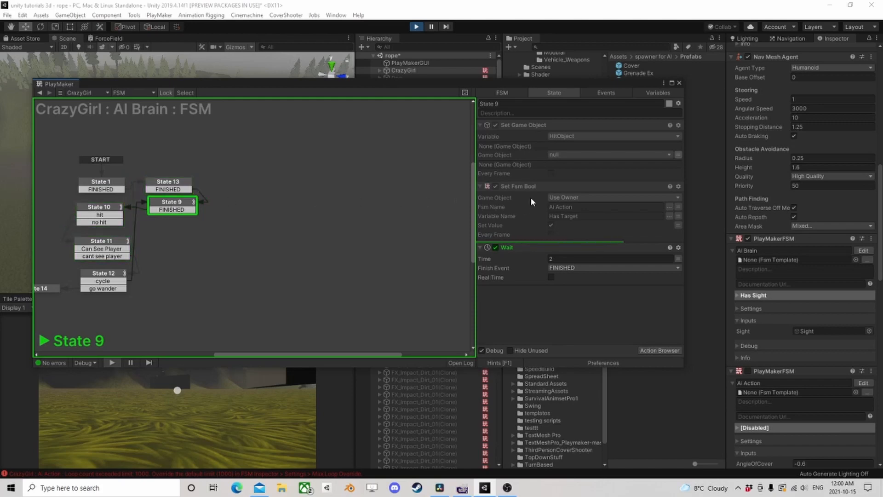
middle_drag(278, 203, 406, 191)
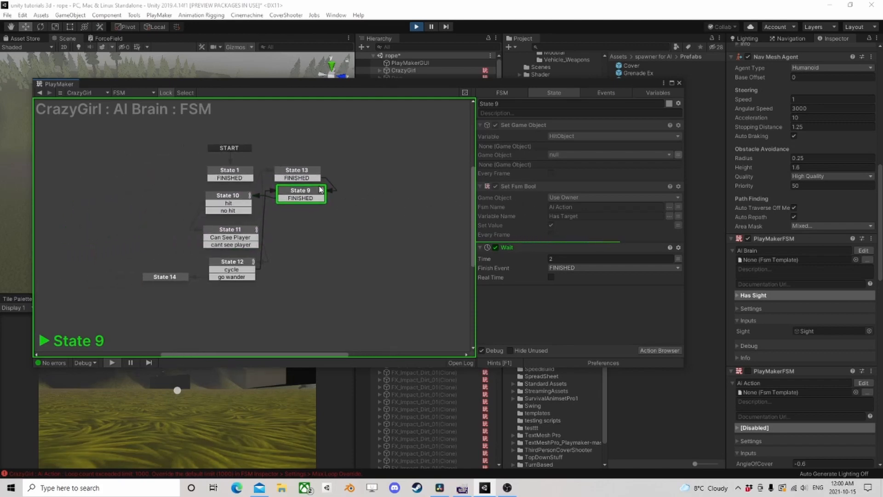
click(238, 174)
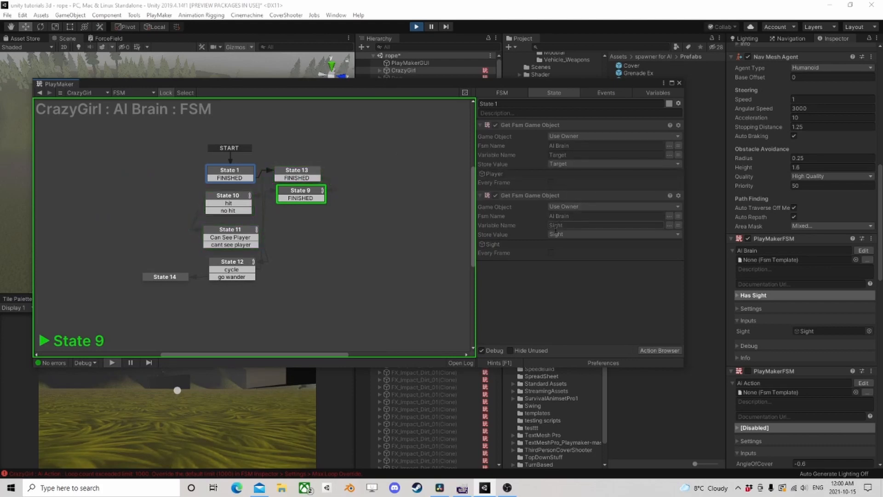
click(416, 28)
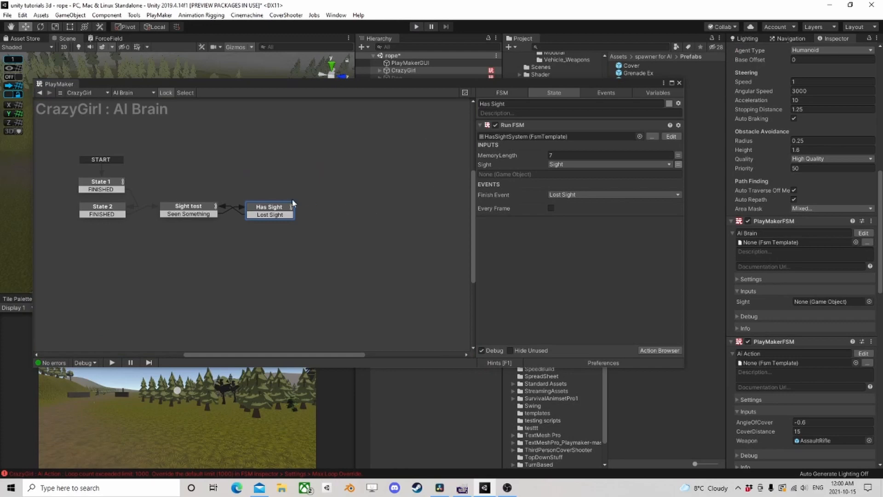
- Examine the distance, very-close and angle check states of the SightSystem template used by AI Brain's Sight test state
click(191, 207)
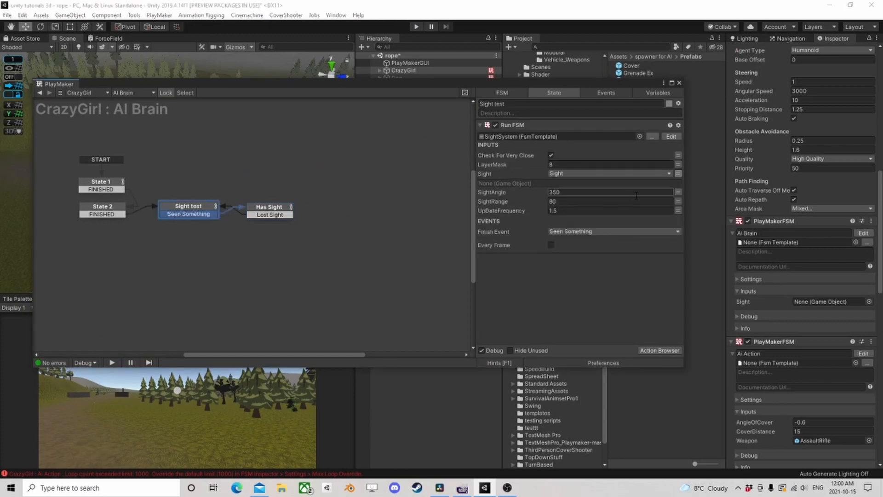
click(671, 137)
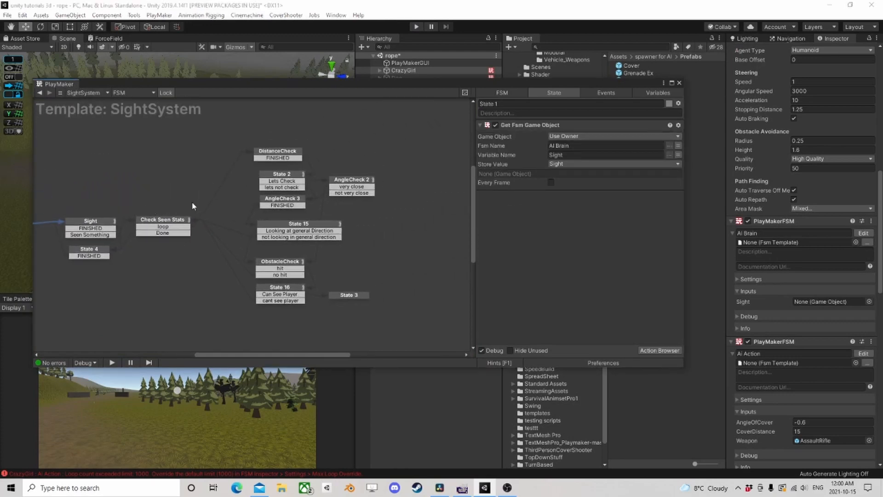
click(282, 175)
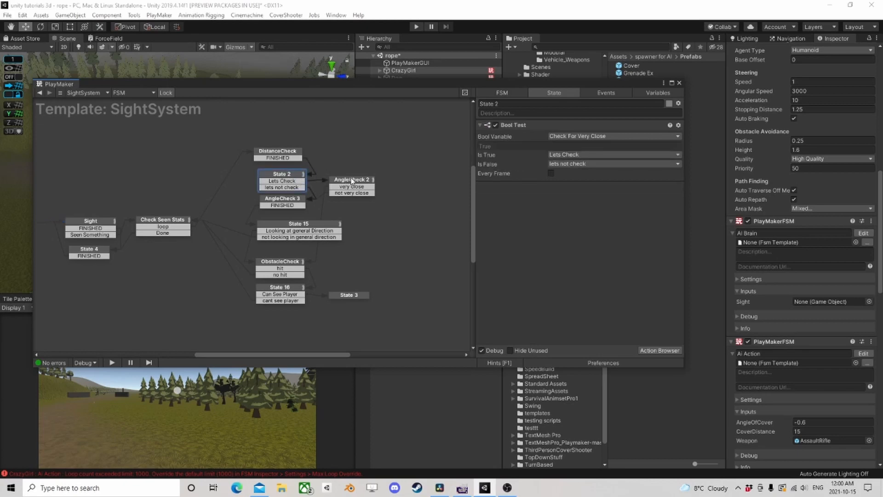
click(353, 186)
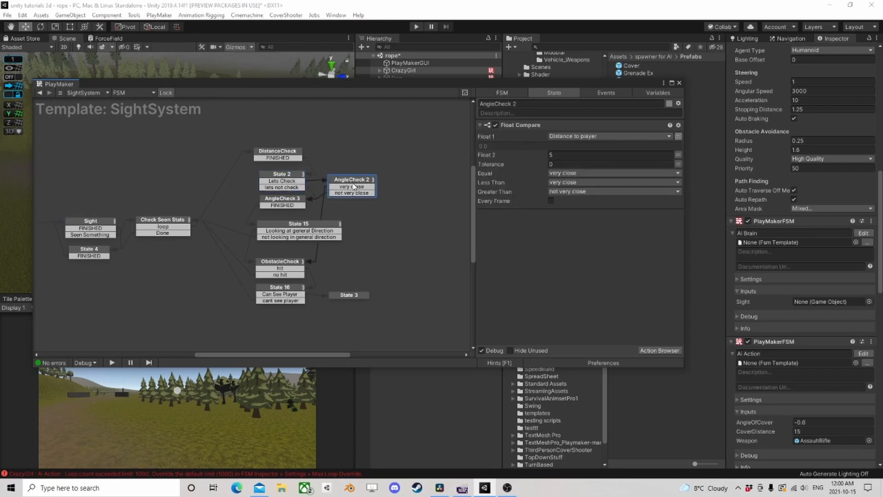
click(283, 204)
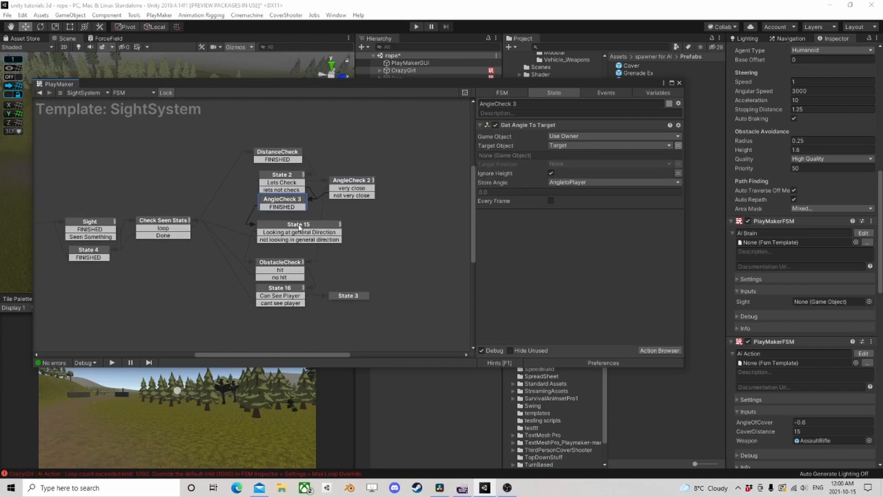
click(299, 227)
scroll(220, 159, up, 1)
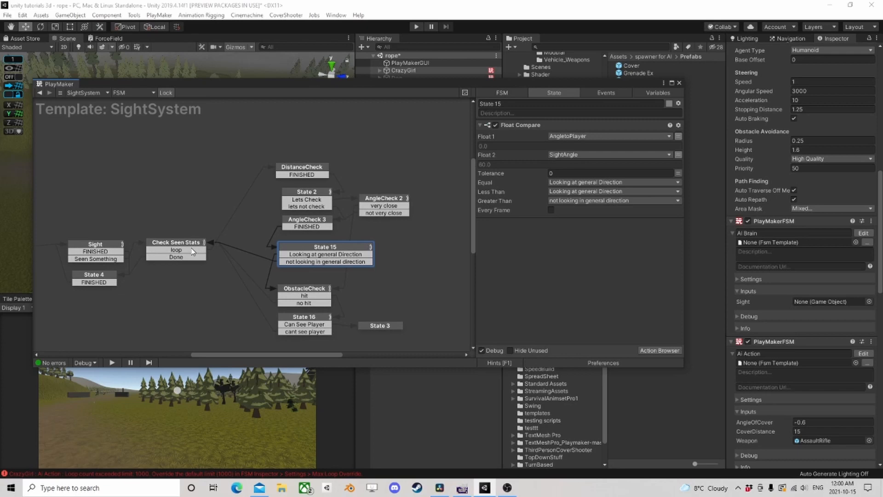
click(302, 168)
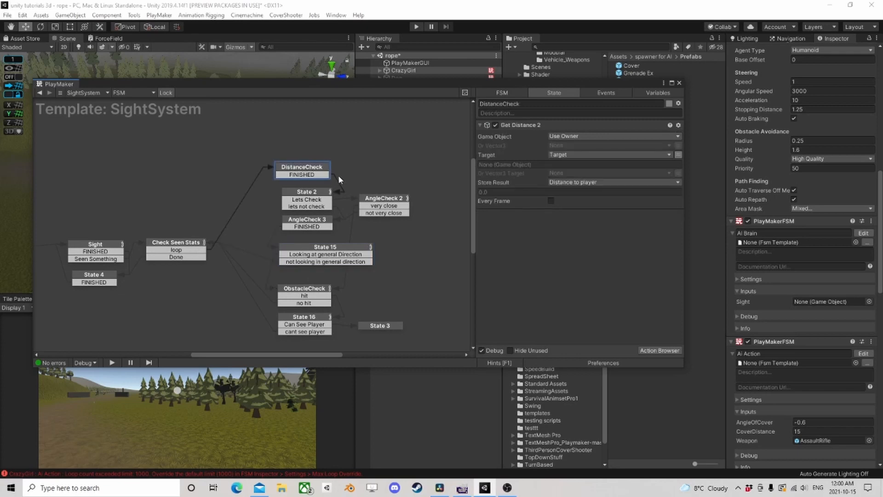
click(322, 193)
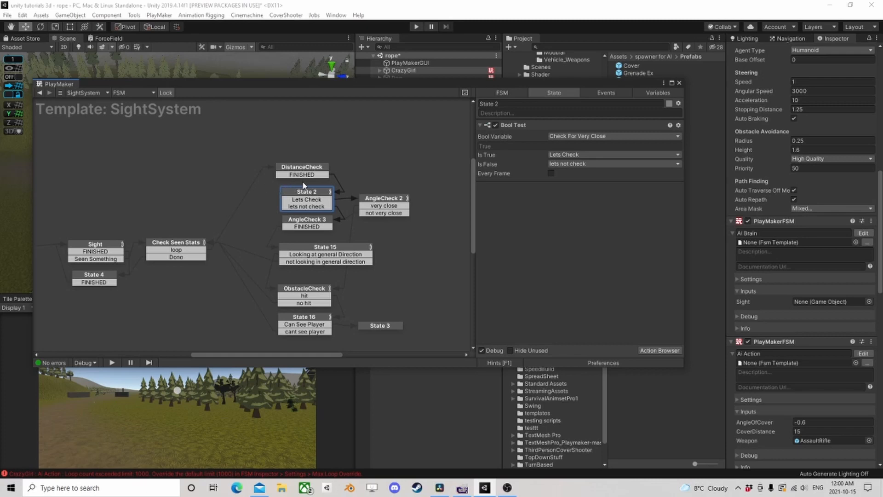
click(307, 208)
click(311, 227)
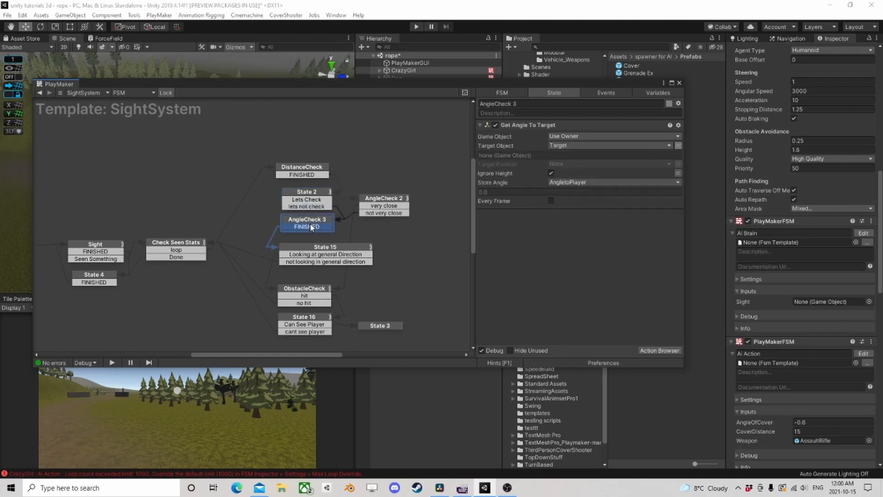
click(311, 196)
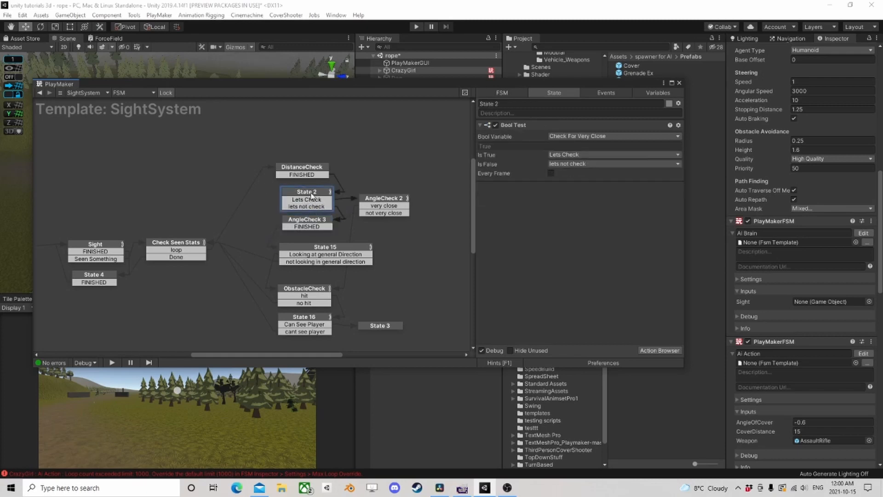
click(308, 223)
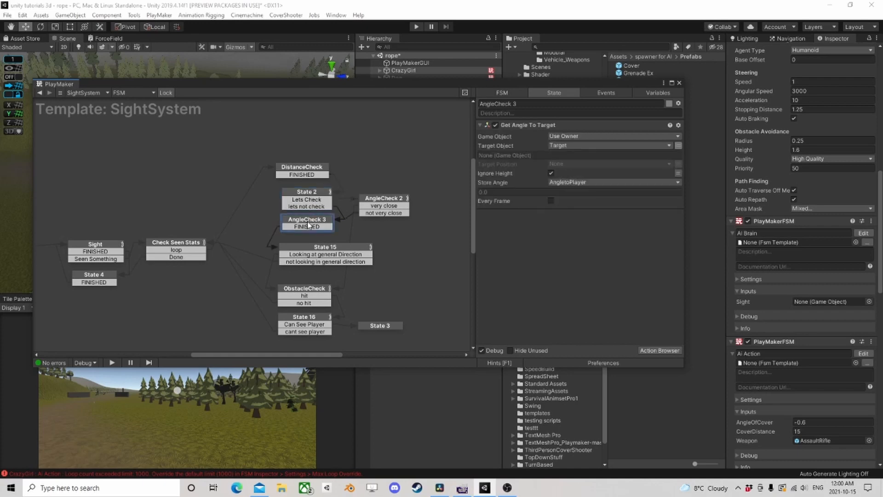
click(379, 199)
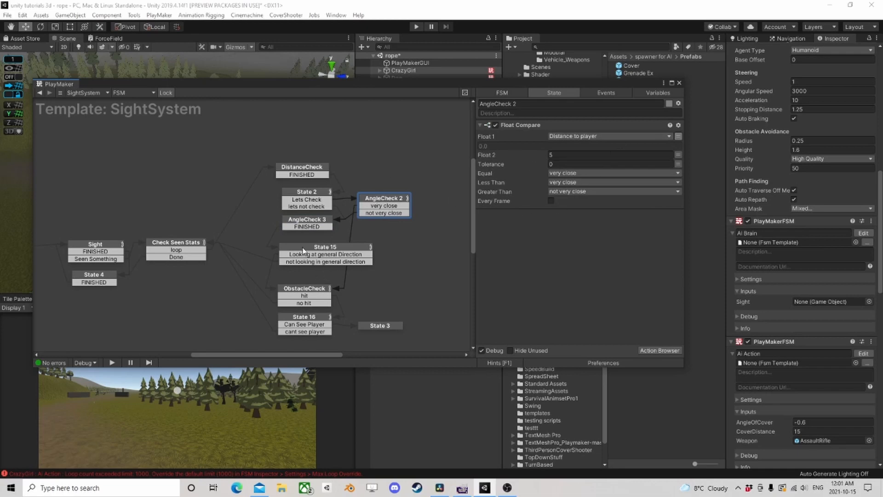
- Add a new state above DistanceCheck in the SightSystem template and give it a Get Fsm Int action
right_click(284, 134)
click(322, 134)
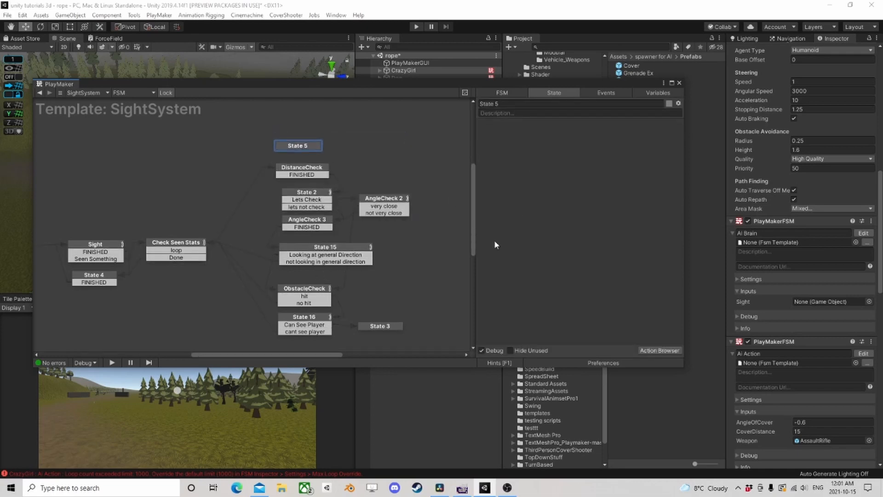
click(659, 350)
text(get fsm)
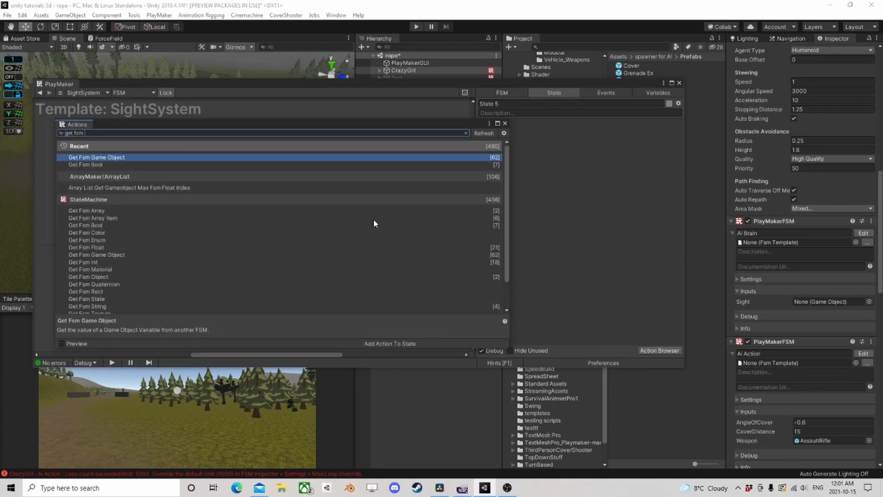
text( int)
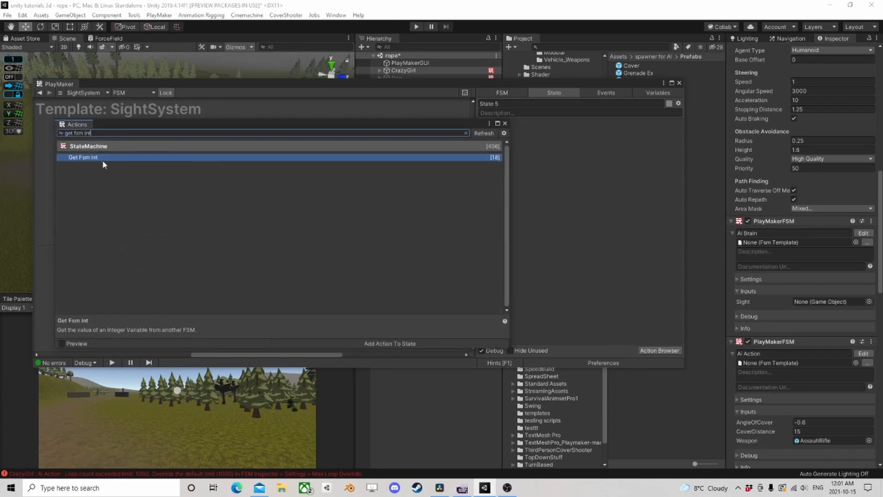
double_click(97, 158)
click(505, 123)
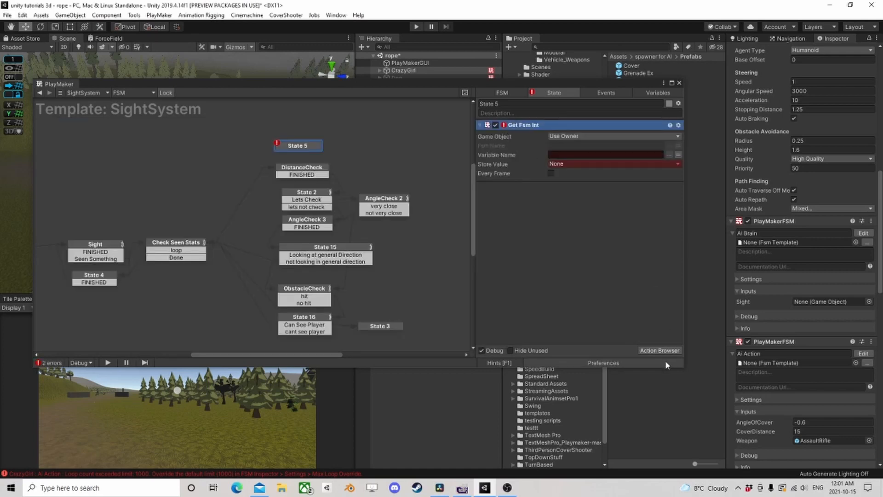
- Add an Int Compare action to State 5 and order it below Get Fsm Int
click(665, 350)
text(int com)
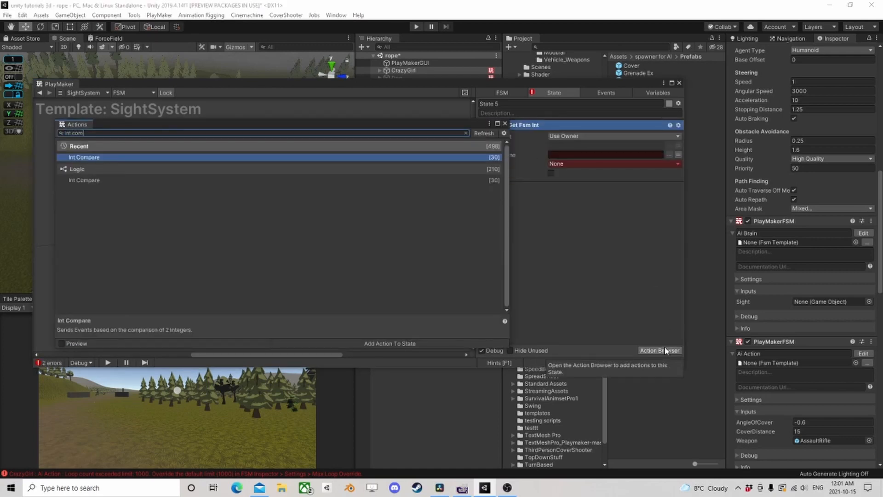
key(Return)
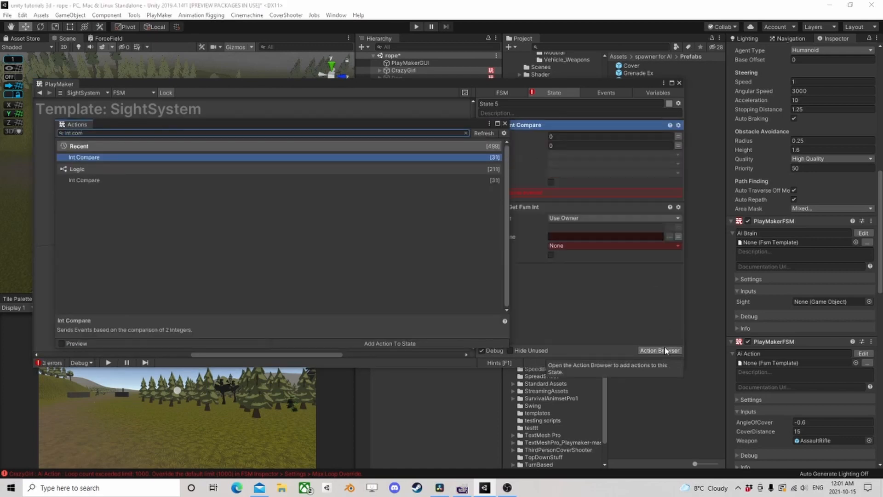
click(506, 124)
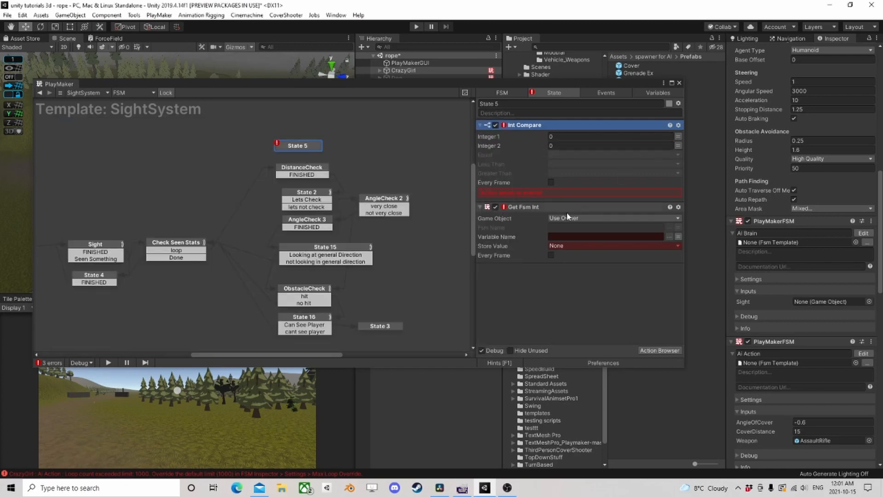
drag(524, 206, 618, 131)
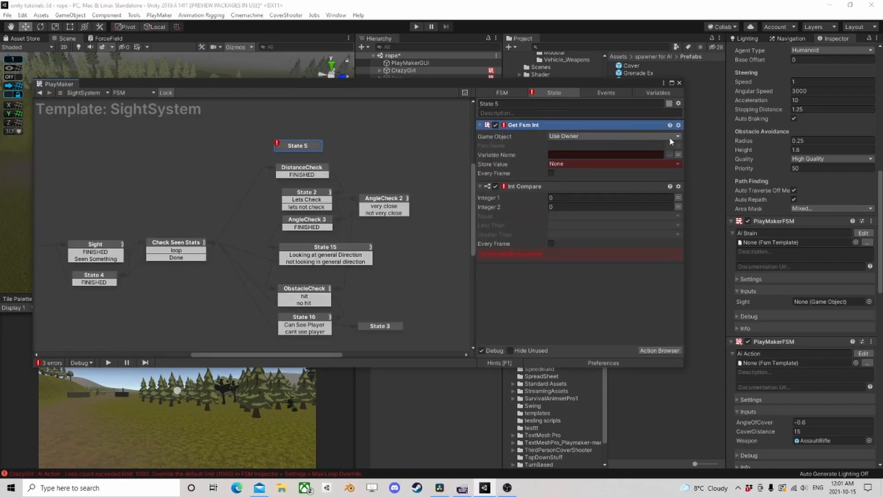
- Set Get Fsm Int's Game Object to Specify Game Object and try to assign the Player from the scene hierarchy
drag(634, 87, 264, 73)
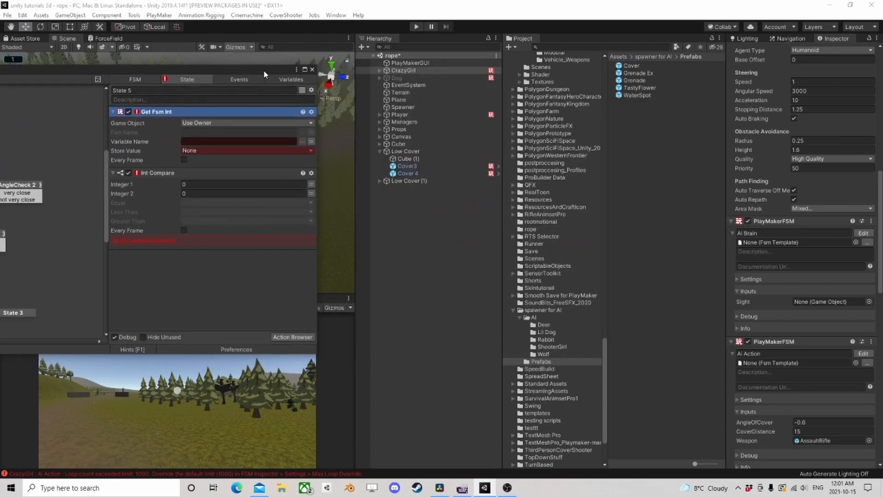
click(216, 123)
click(216, 141)
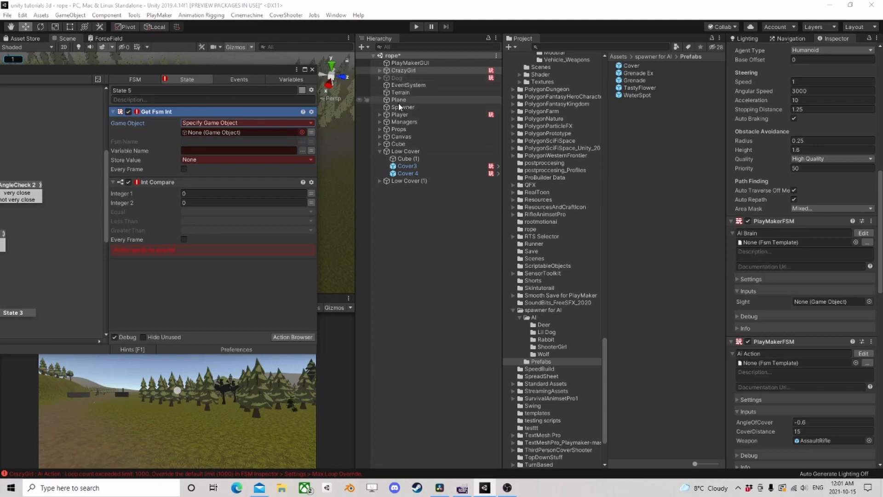
drag(397, 115, 246, 133)
click(228, 135)
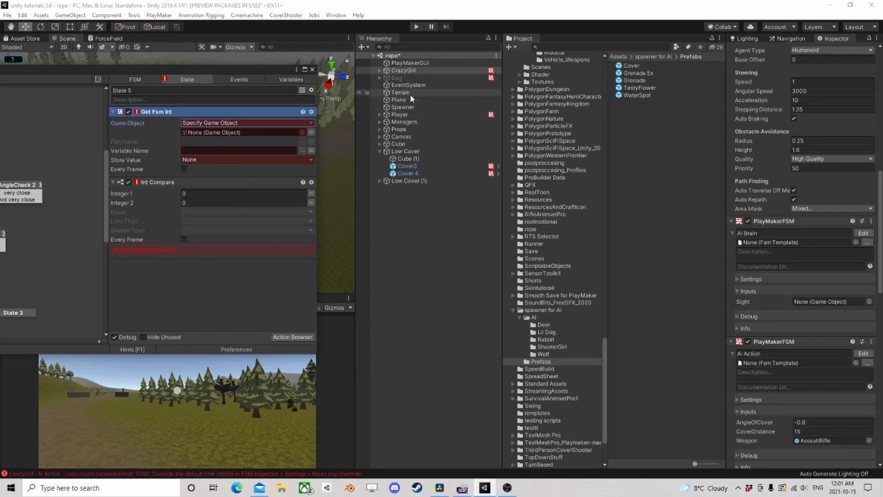
drag(402, 113, 279, 134)
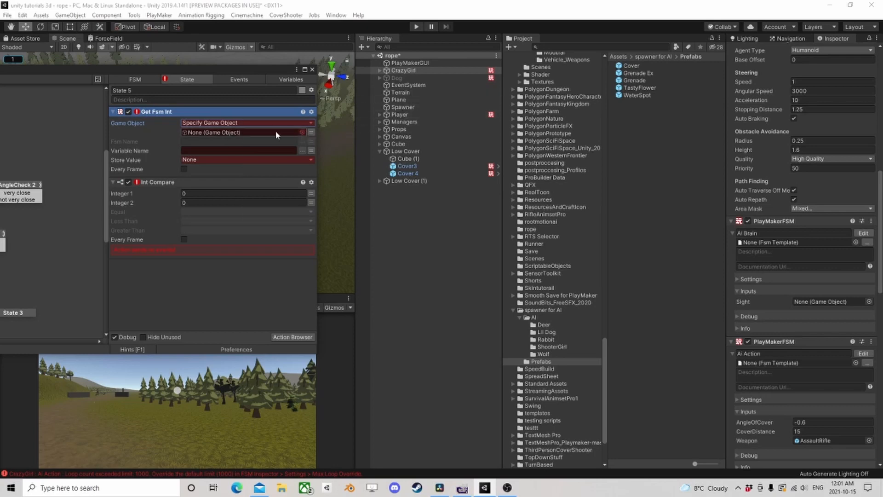
- Check the result variable of Check Seen Stats, and use the Target variable as the game object in State 5's Get Fsm Int
click(312, 132)
click(242, 132)
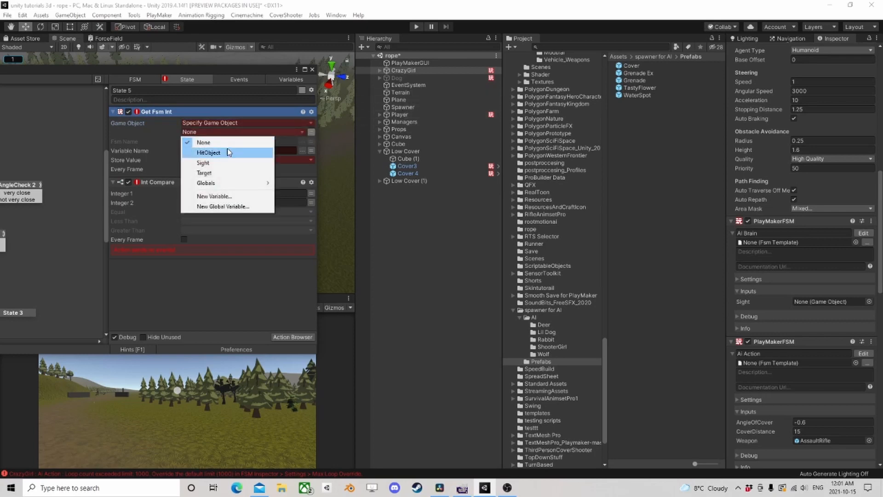
click(213, 67)
drag(229, 71, 451, 86)
click(21, 249)
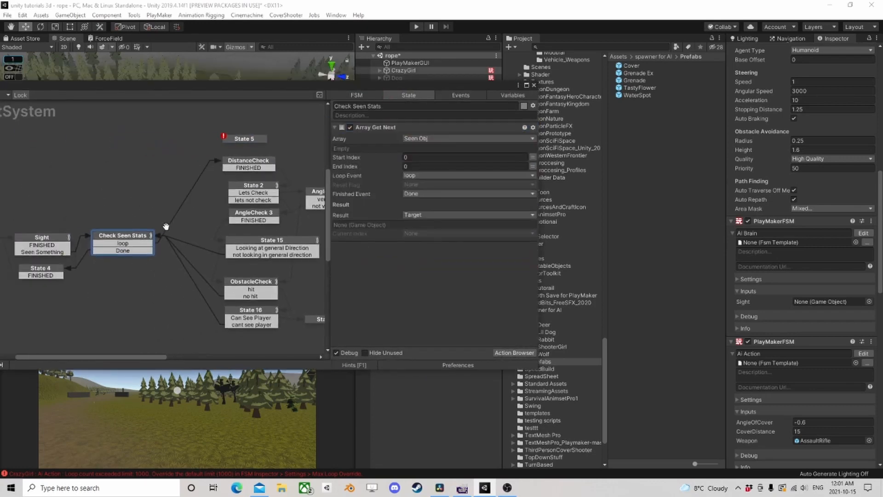
click(223, 137)
click(435, 147)
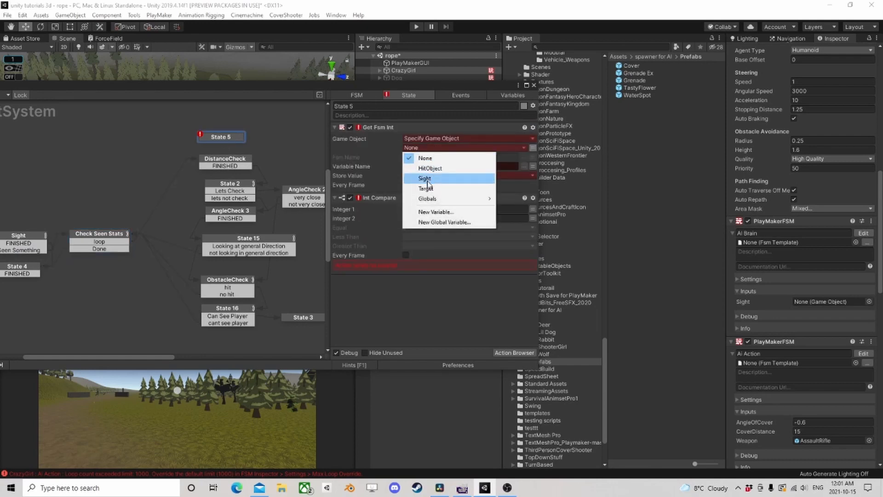
click(421, 189)
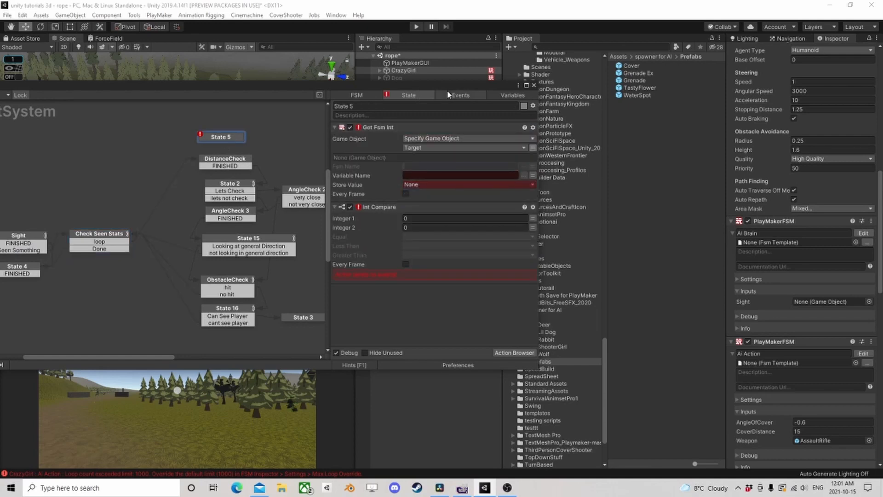
- Set Get Fsm Int's Fsm Name and Variable Name to Health, and store the value in a new variable named Health
text(Health)
key(Tab)
text(He)
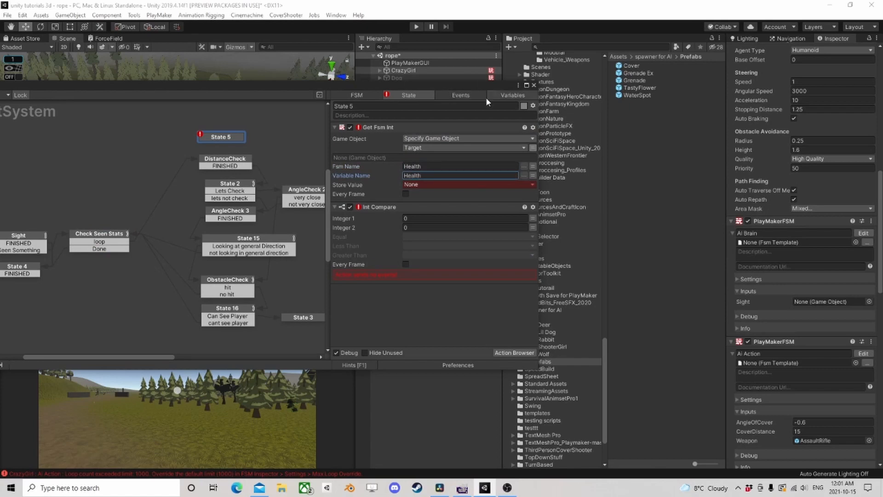
click(423, 184)
click(440, 229)
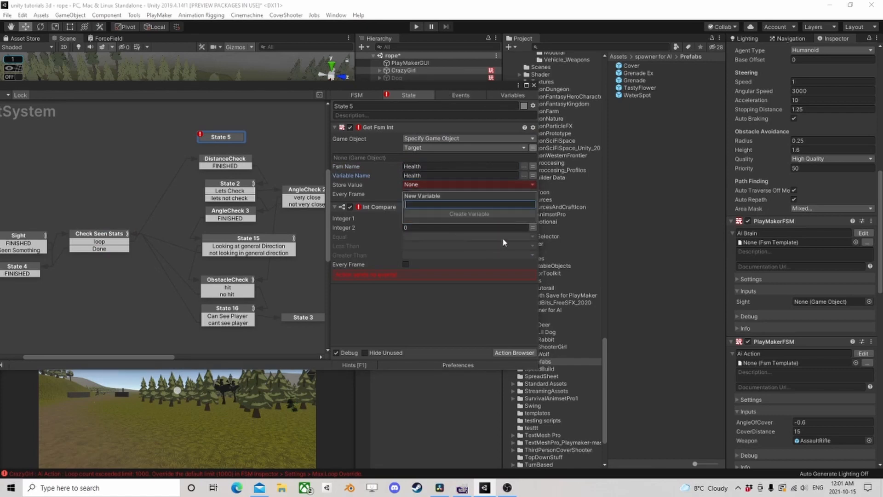
text(Health)
key(Return)
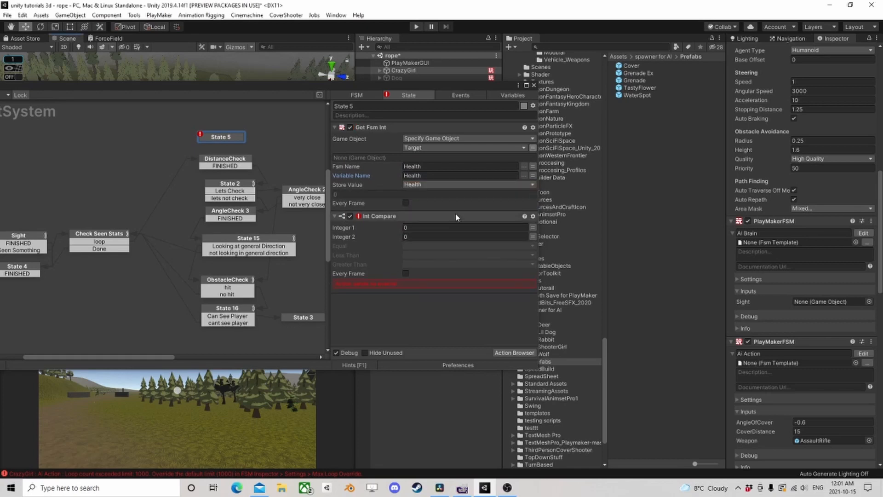
- Set Int Compare's Integer 1 to the Health variable and its Equal event to a new event named dead
click(533, 227)
click(437, 228)
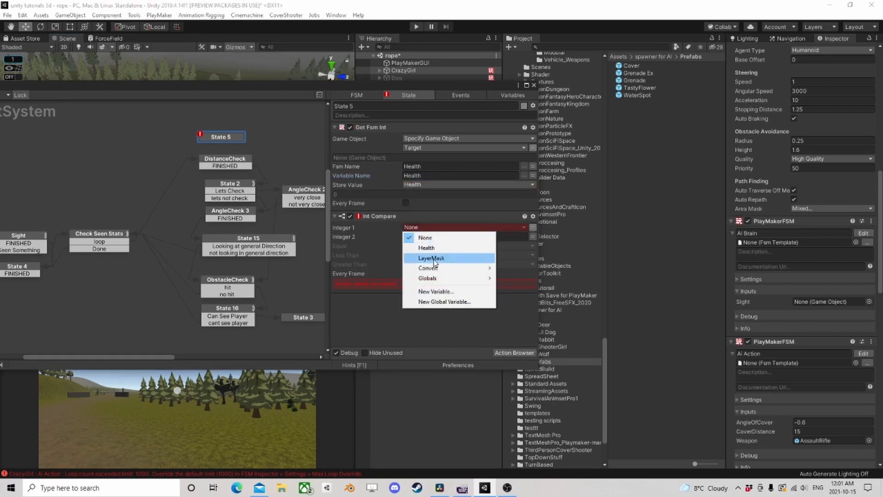
click(426, 247)
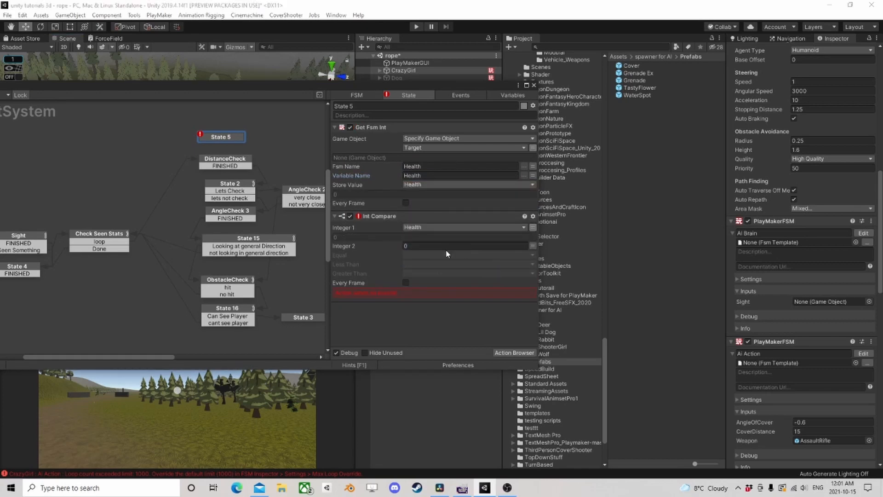
click(411, 255)
click(463, 455)
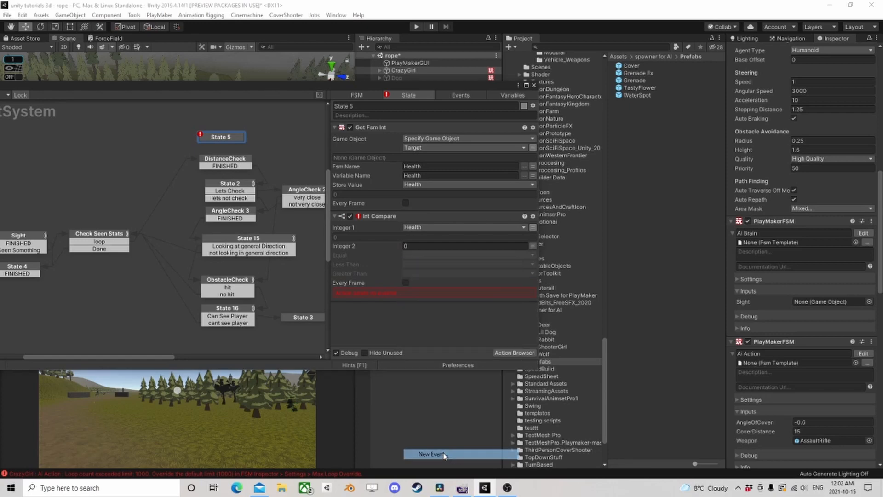
text(dead)
click(431, 284)
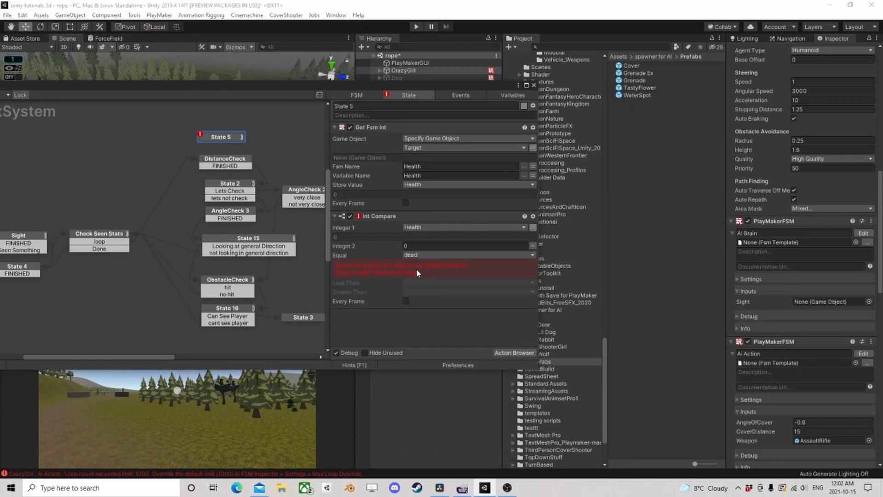
- Set Less Than to dead and Greater Than to a new alive event, adding both events as State 5 transitions
click(419, 261)
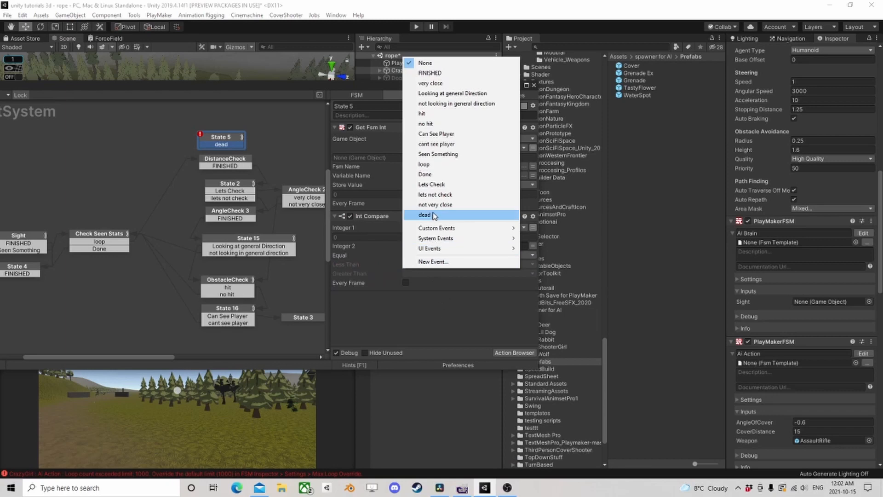
click(424, 215)
click(415, 264)
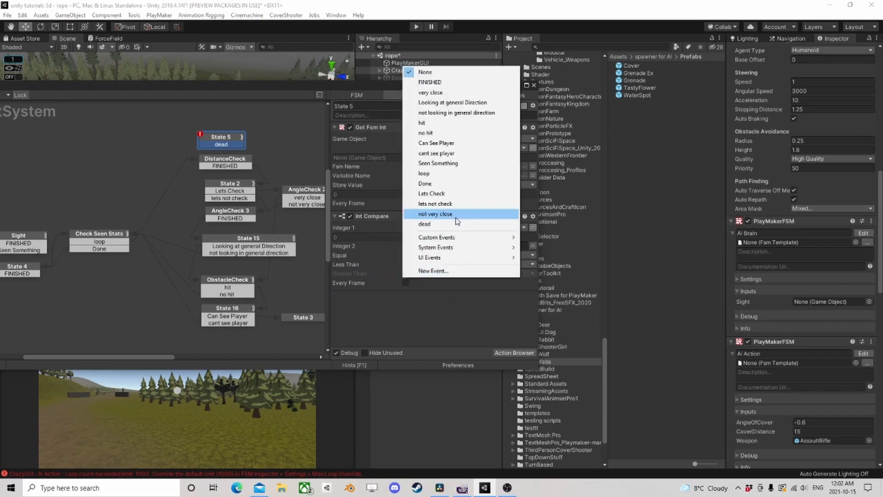
click(461, 270)
text(alive)
key(Return)
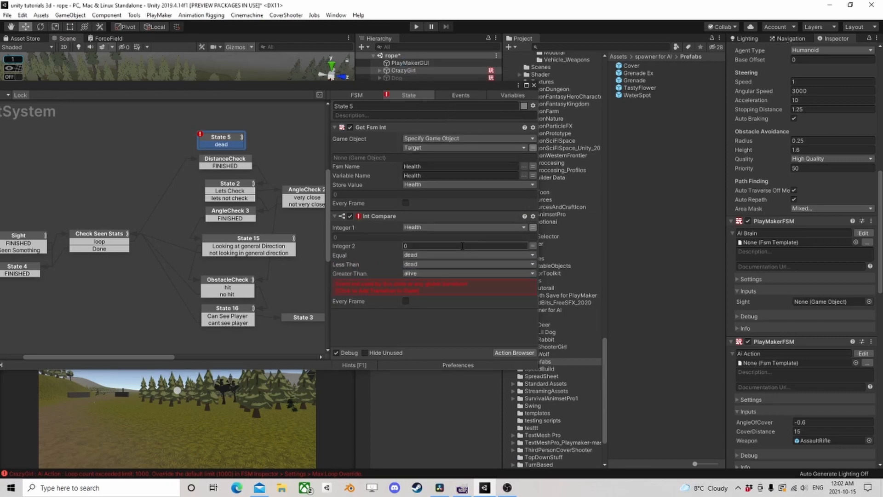
click(421, 283)
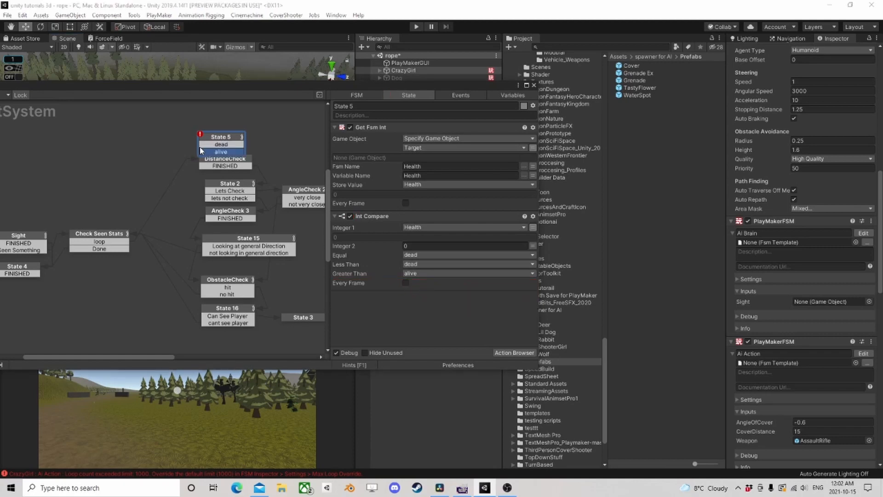
- Move State 5 clear of DistanceCheck and route Check Seen Stats' loop event to State 5
drag(216, 139, 219, 128)
click(119, 247)
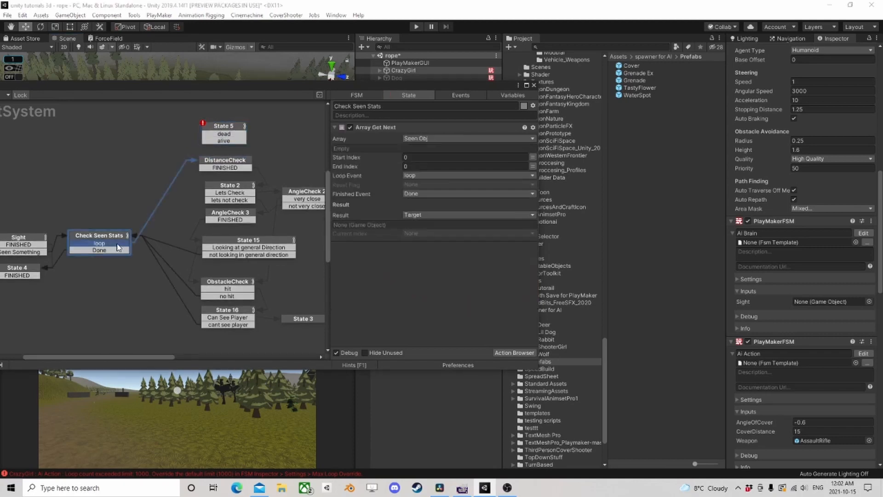
drag(118, 248, 225, 140)
- Connect State 5's alive event to DistanceCheck and its dead event back to Check Seen Stats
click(225, 143)
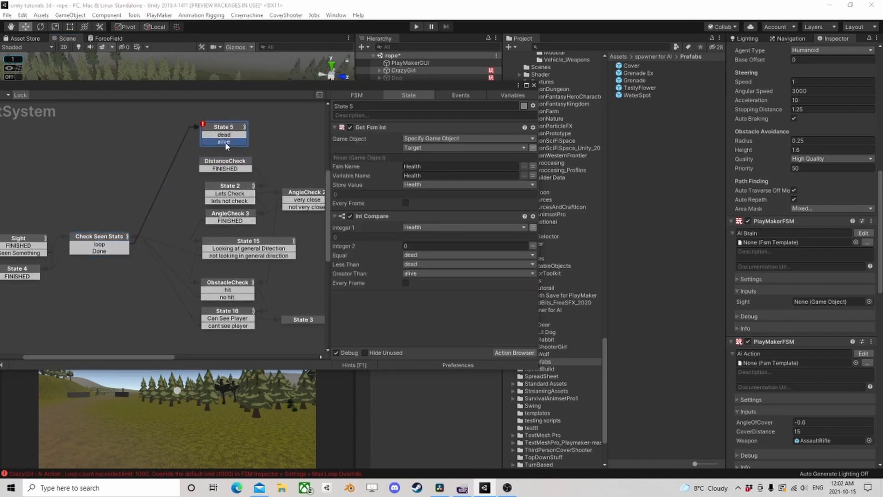
click(219, 134)
middle_drag(254, 251, 228, 228)
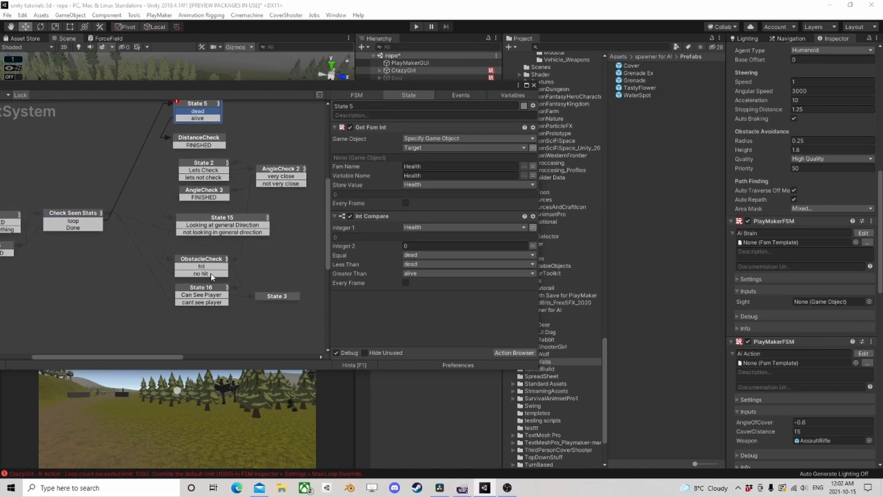
click(212, 275)
click(196, 113)
scroll(253, 140, down, 2)
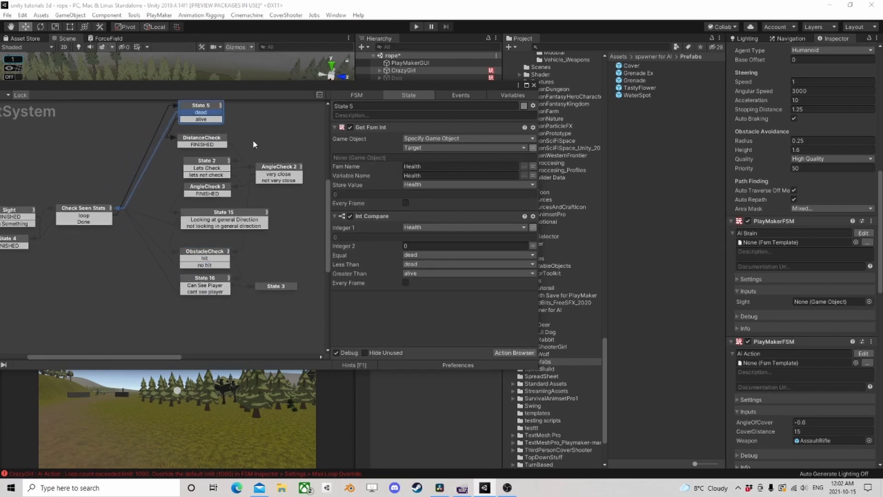
middle_drag(253, 140, 203, 167)
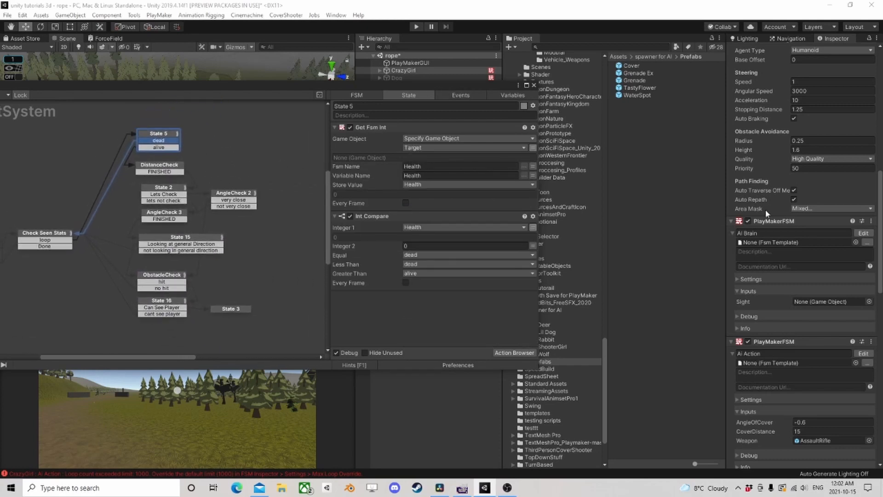
- Return to CrazyGirl's AI Brain FSM and open the HasSightSystem template used by its Has Sight state for editing
drag(104, 86, 317, 82)
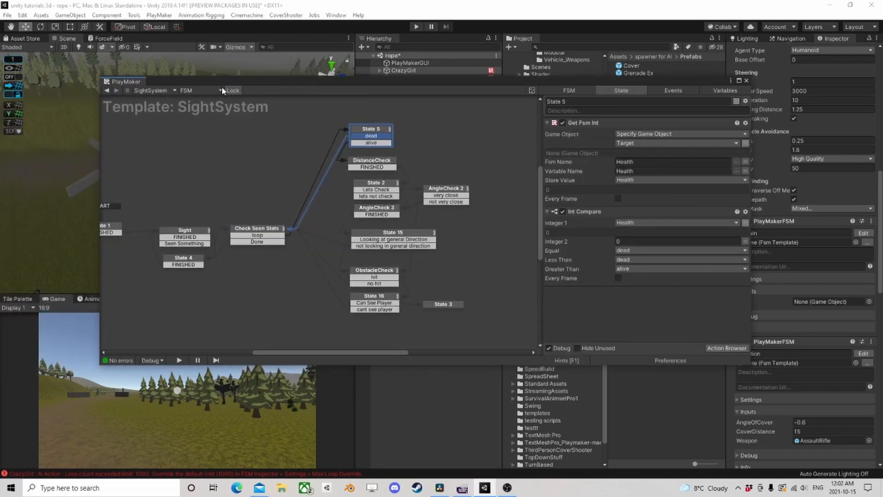
click(107, 91)
click(330, 205)
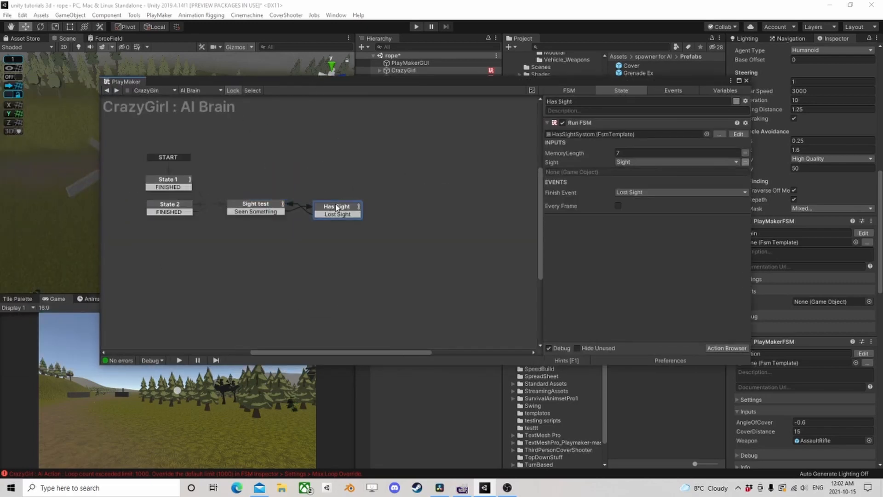
click(739, 134)
middle_drag(231, 178, 324, 158)
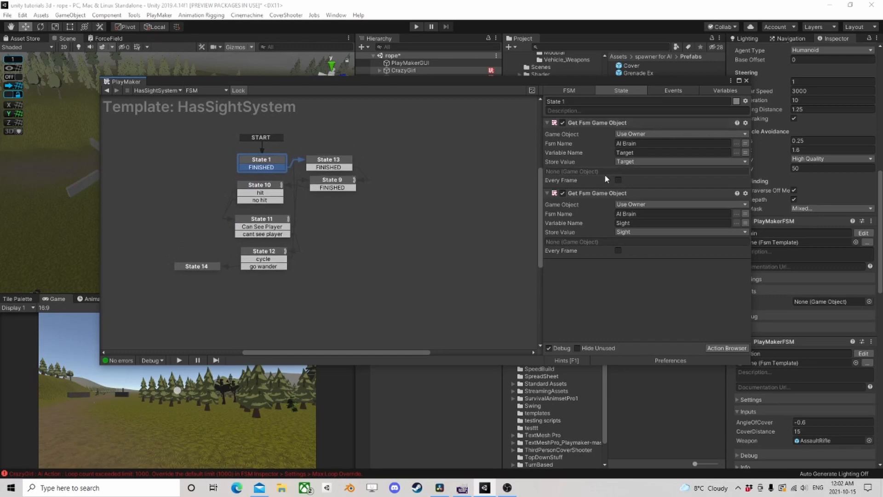
- Examine the actions and transitions of States 13, 9, 10 and 1 in the HasSightSystem template for where the target health check belongs
click(324, 163)
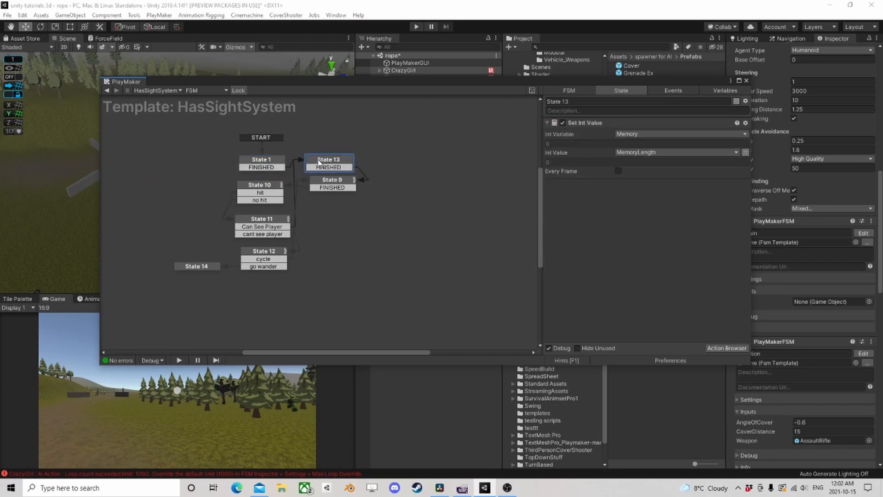
click(330, 186)
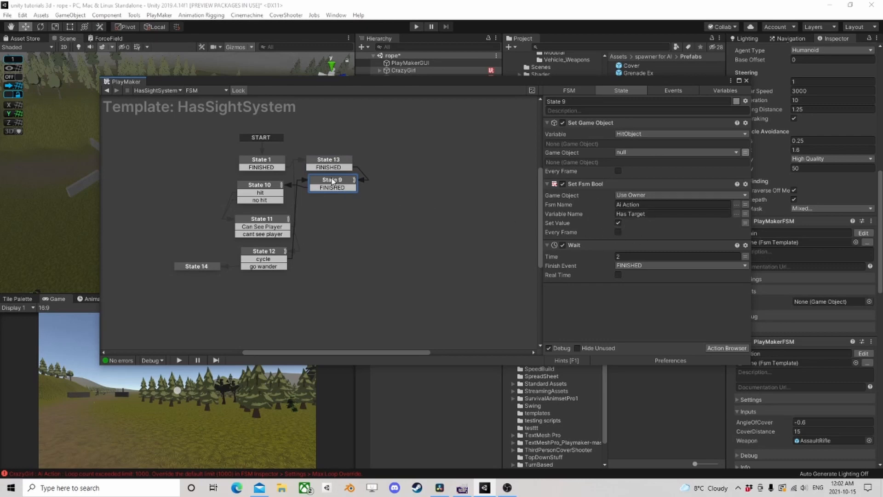
drag(332, 182, 338, 187)
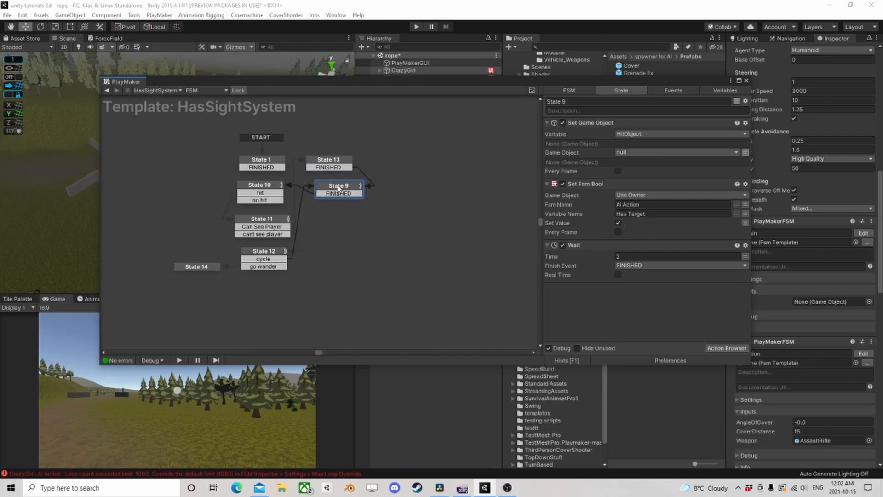
click(267, 191)
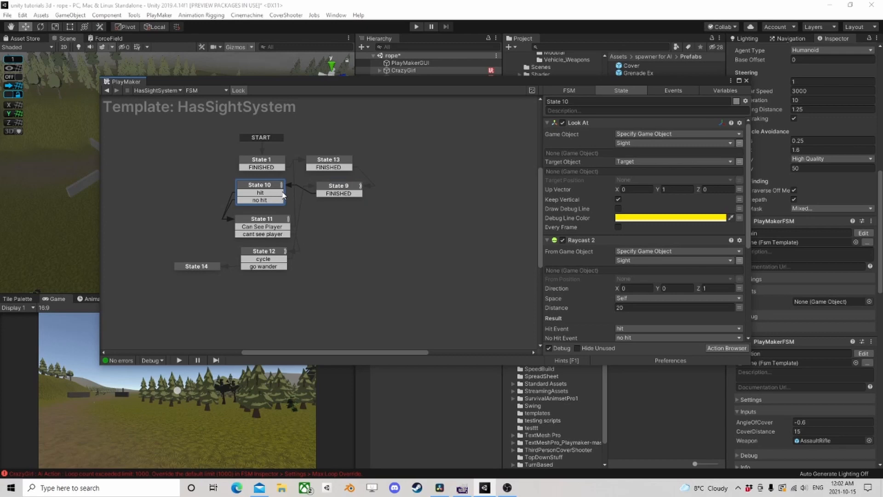
click(337, 167)
click(336, 190)
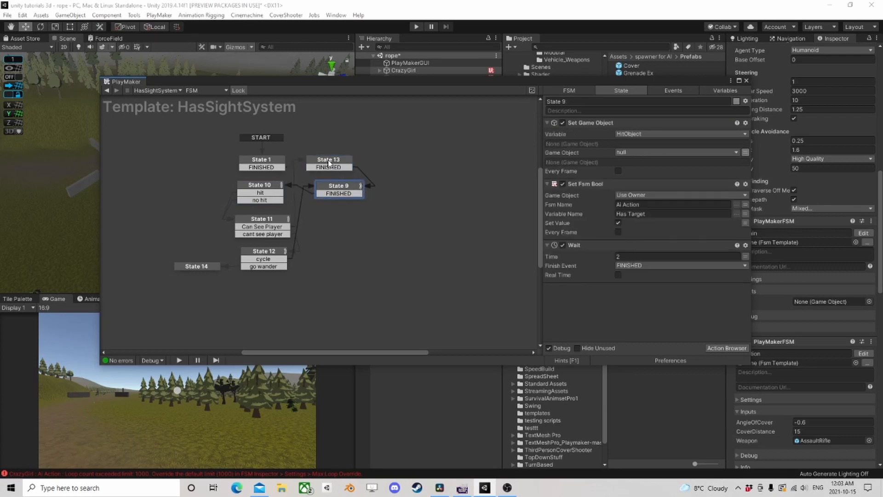
click(328, 162)
click(259, 164)
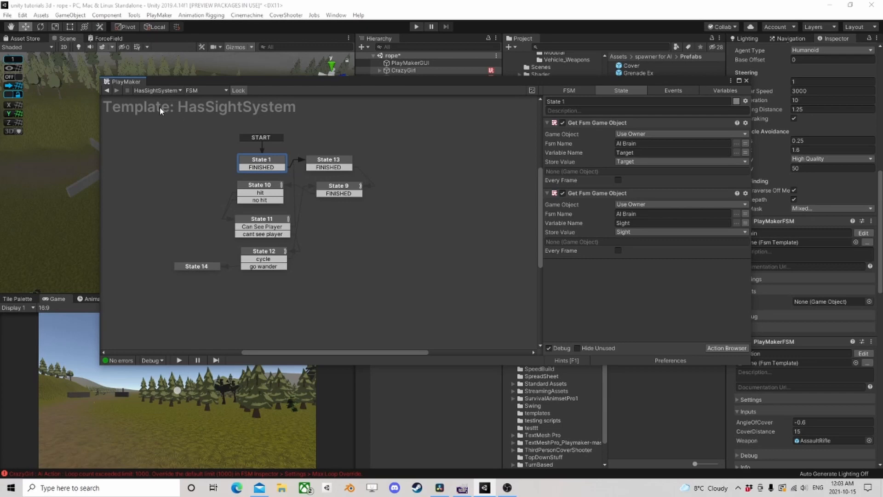
- Return to the CrazyGirl AI Brain FSM and open the SightSystem template run by its Sight test state
click(107, 90)
click(264, 205)
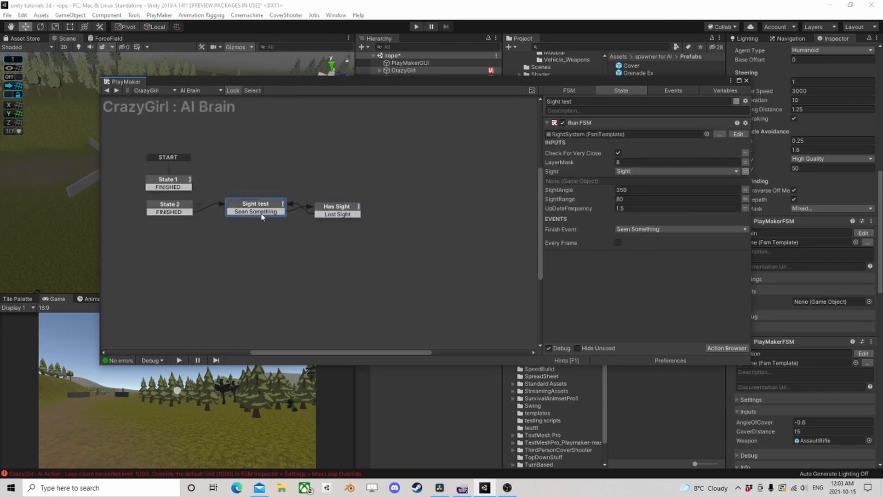
click(261, 213)
click(739, 135)
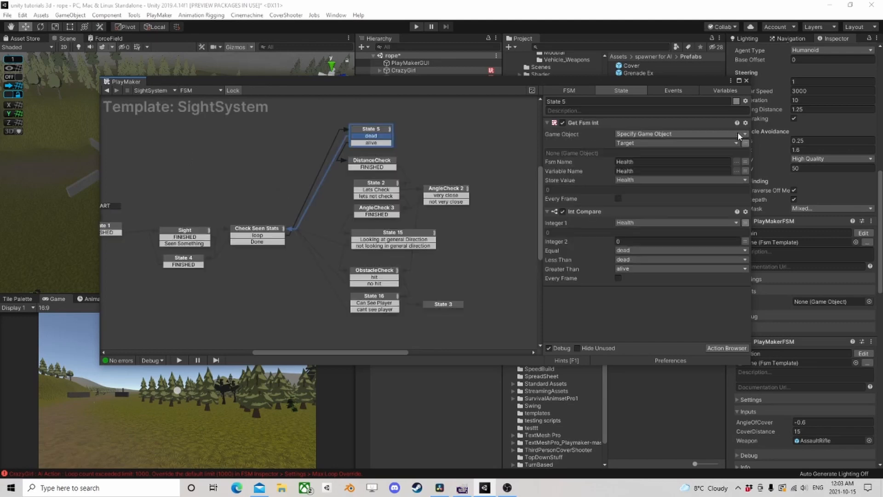
scroll(426, 208, down, 1)
middle_drag(413, 230, 344, 214)
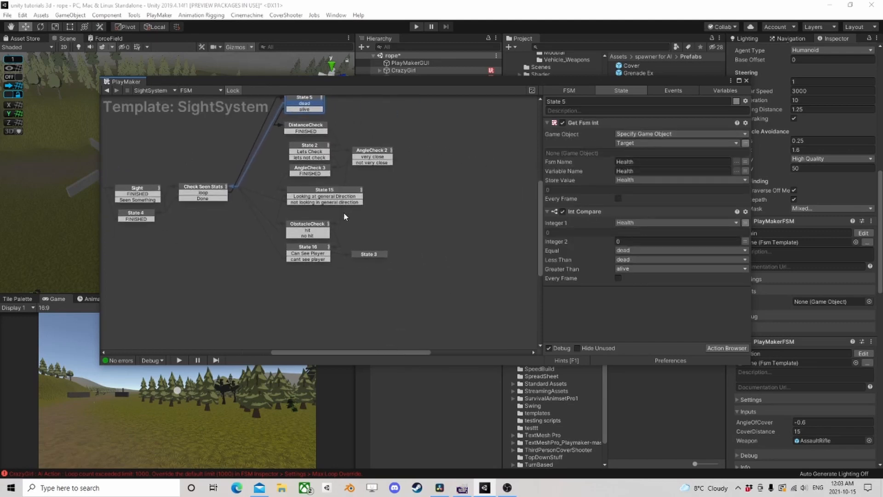
- Examine the actions of State 3, State 16 and Sight in the SightSystem template
click(370, 255)
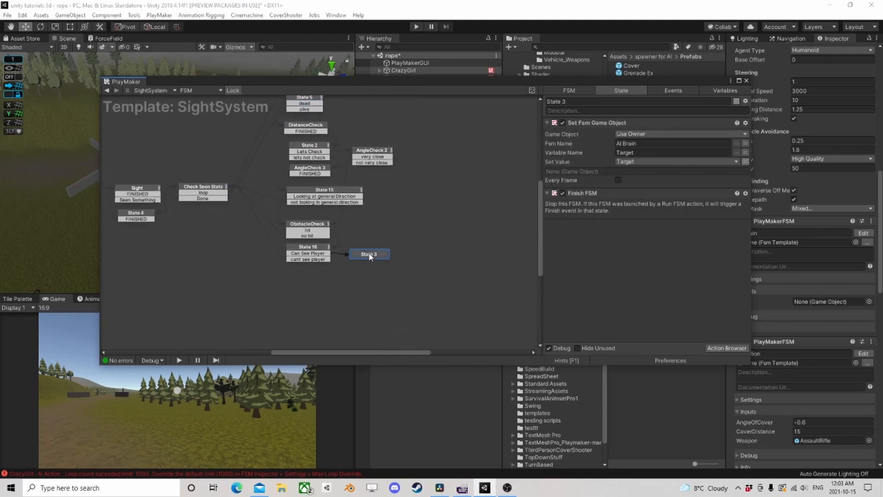
scroll(358, 253, up, 1)
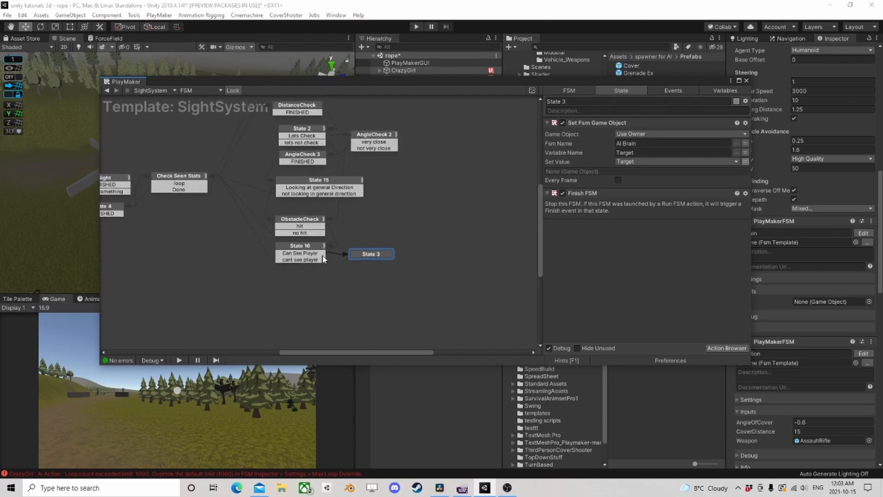
click(300, 261)
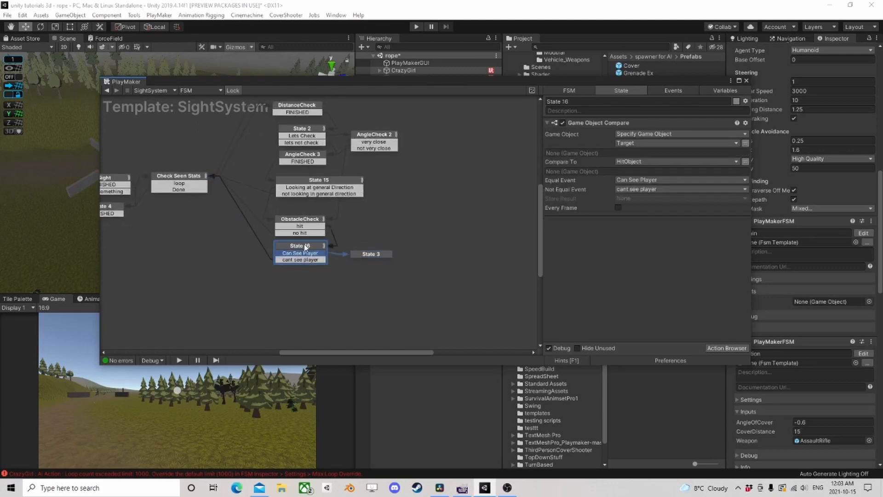
middle_drag(319, 217, 422, 223)
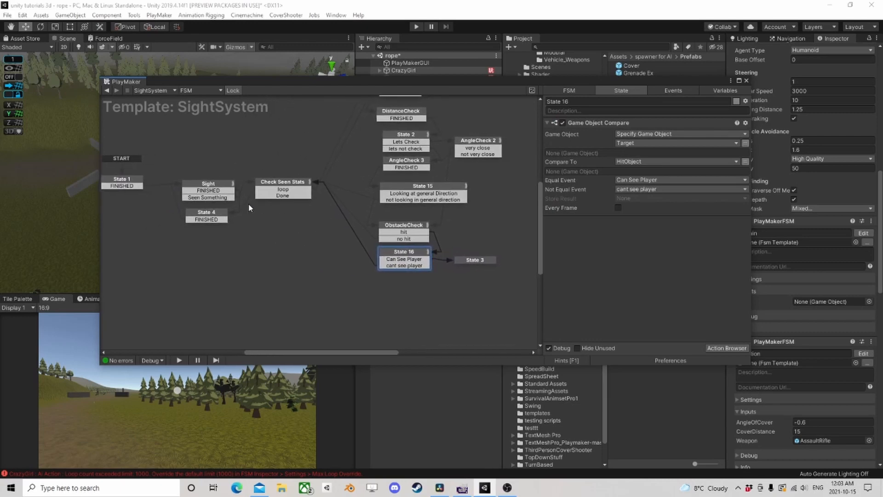
click(223, 197)
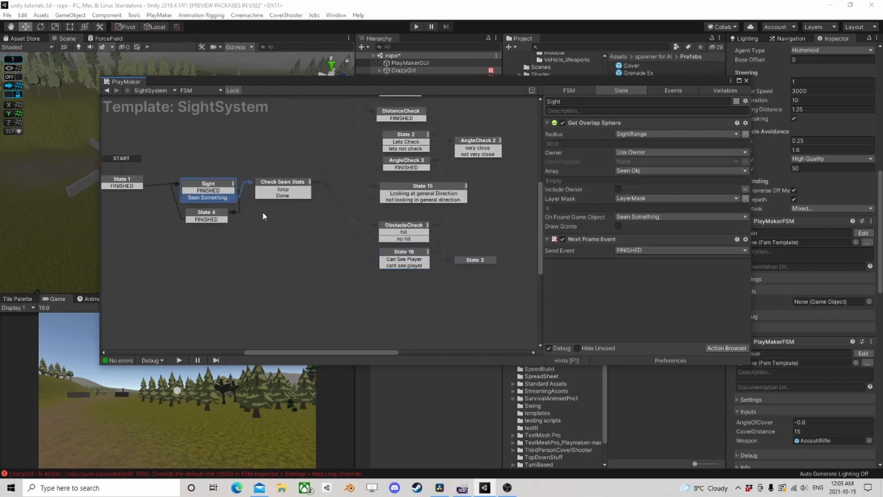
middle_drag(377, 194, 252, 200)
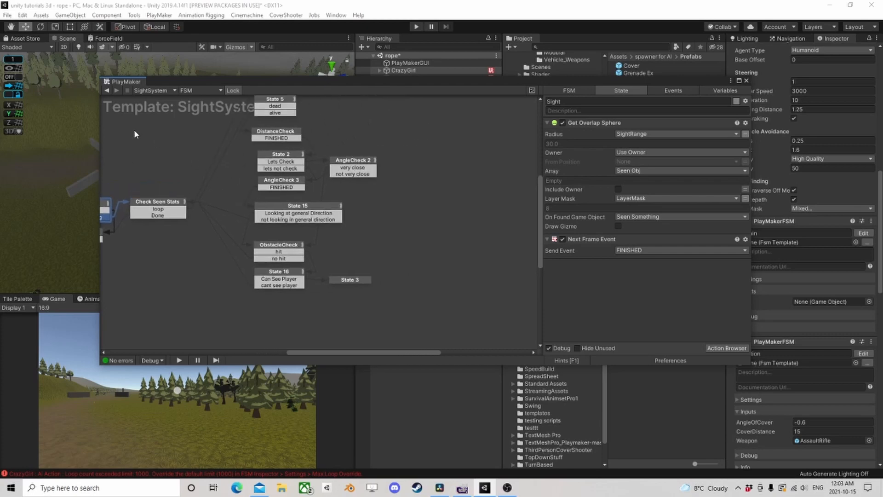
- Go back to the AI Brain FSM, reopen the SightSystem template from Sight test and inspect State 3
click(104, 89)
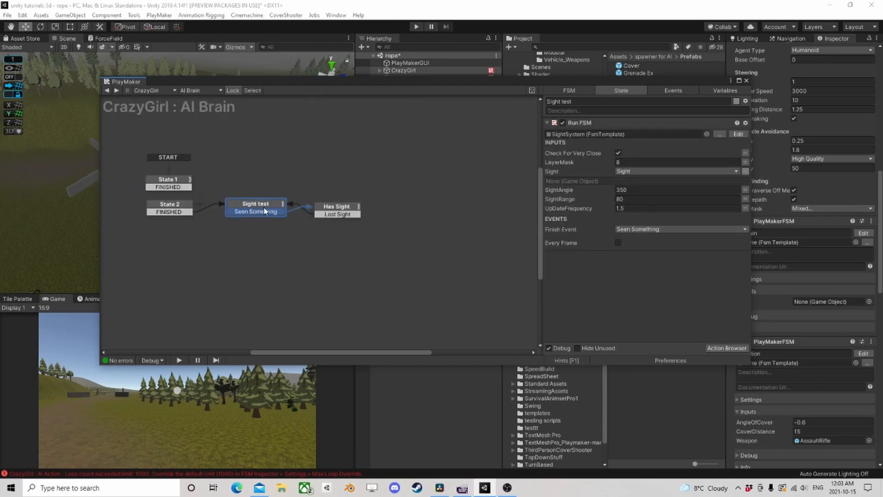
click(738, 134)
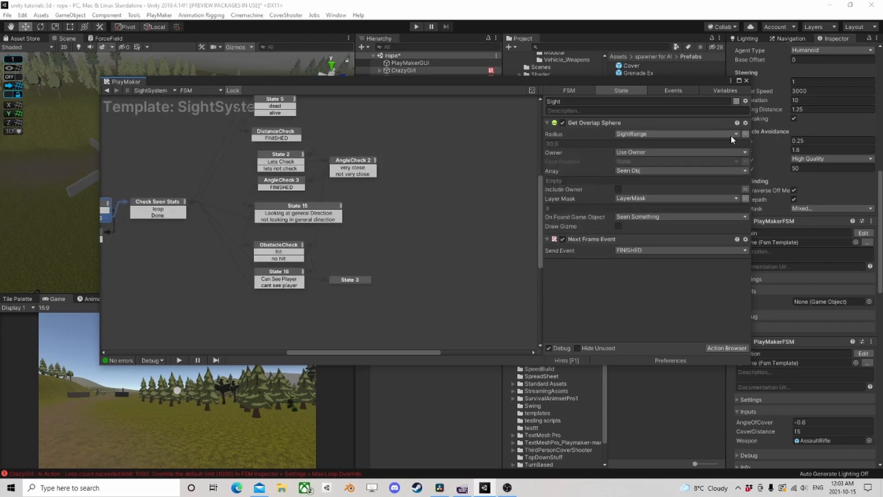
click(340, 280)
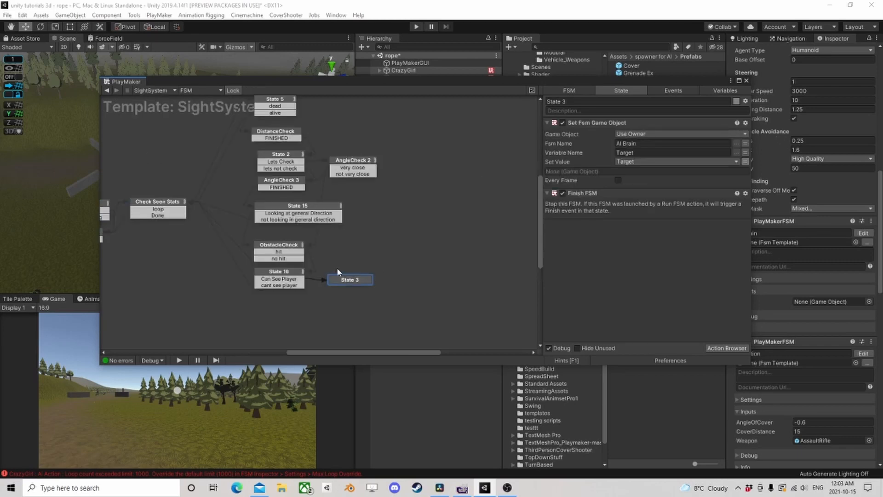
- Open the HasSightSystem template from AI Brain's Has Sight state and examine the actions of State 13, State 9 and State 1
click(107, 90)
click(333, 211)
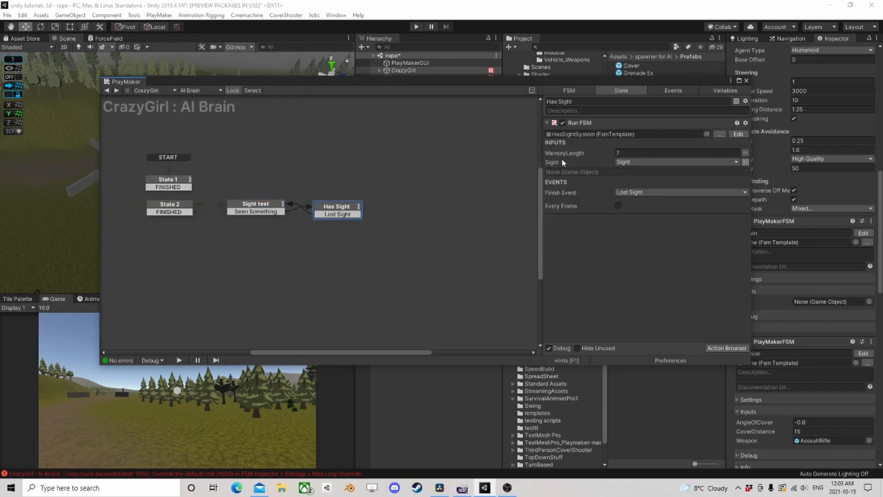
click(738, 134)
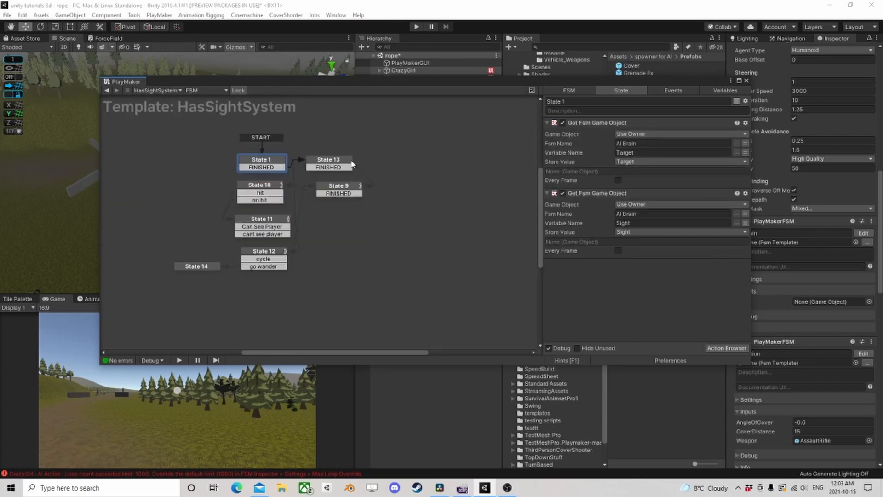
click(318, 161)
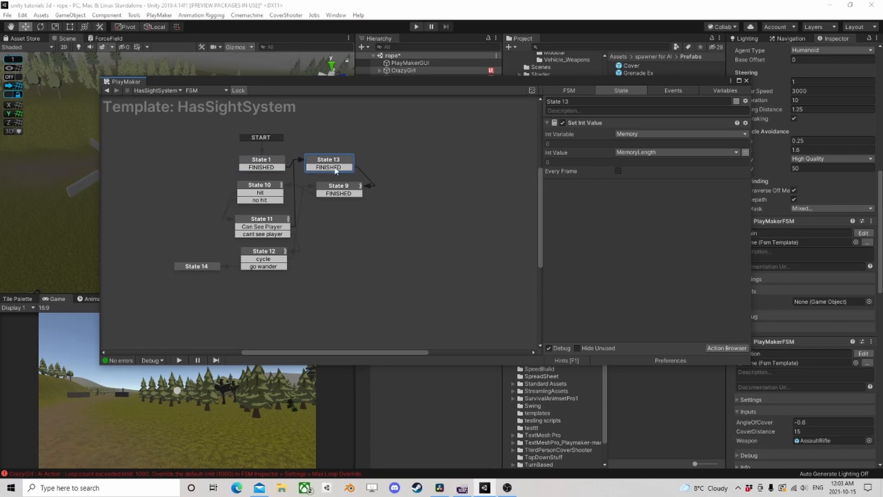
click(336, 169)
click(344, 190)
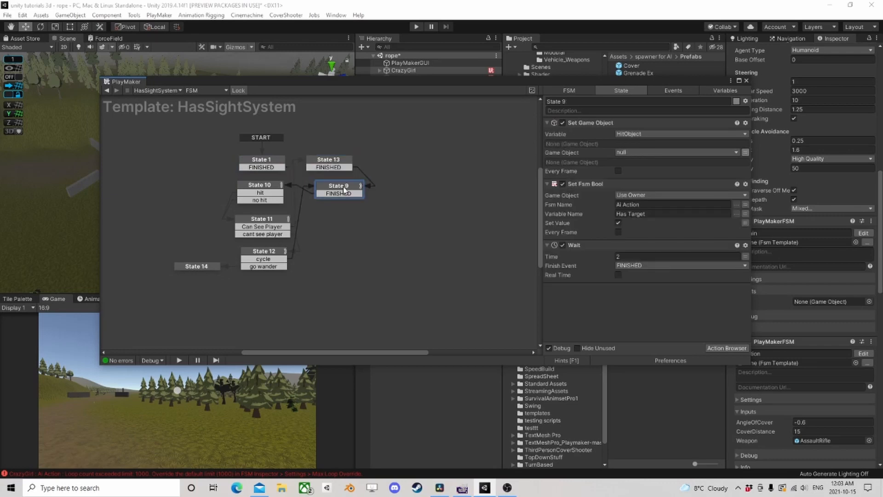
click(329, 160)
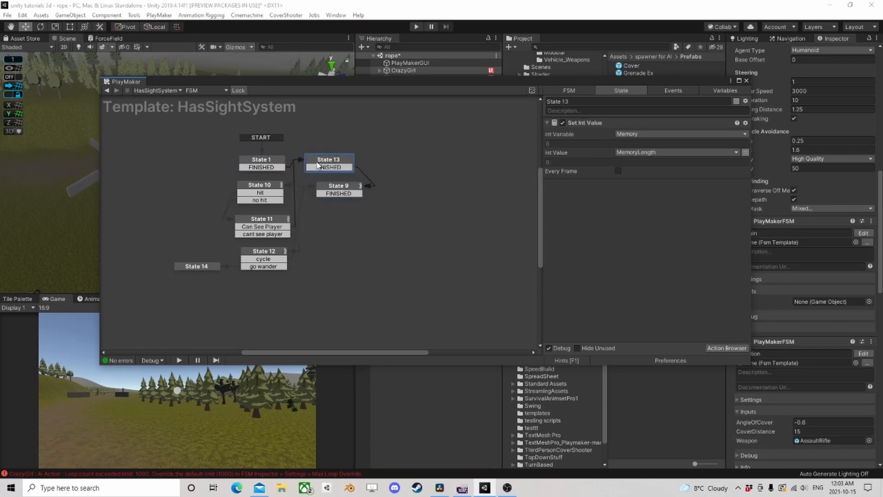
click(279, 165)
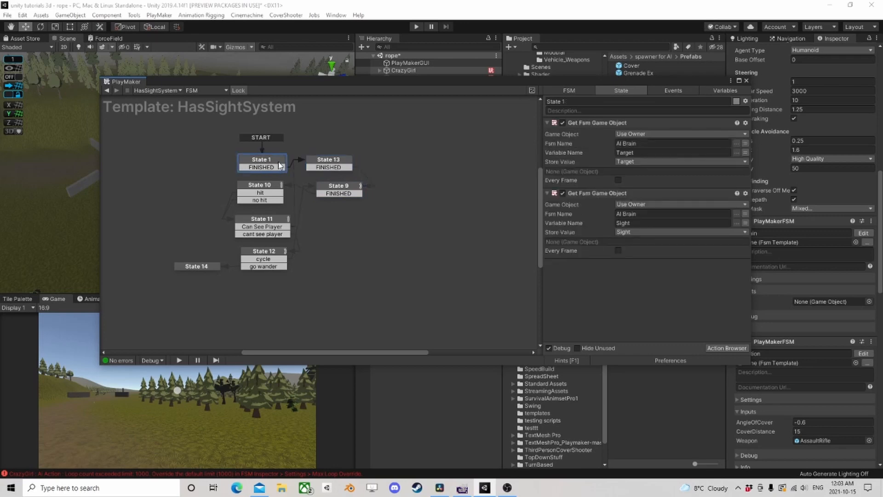
click(339, 168)
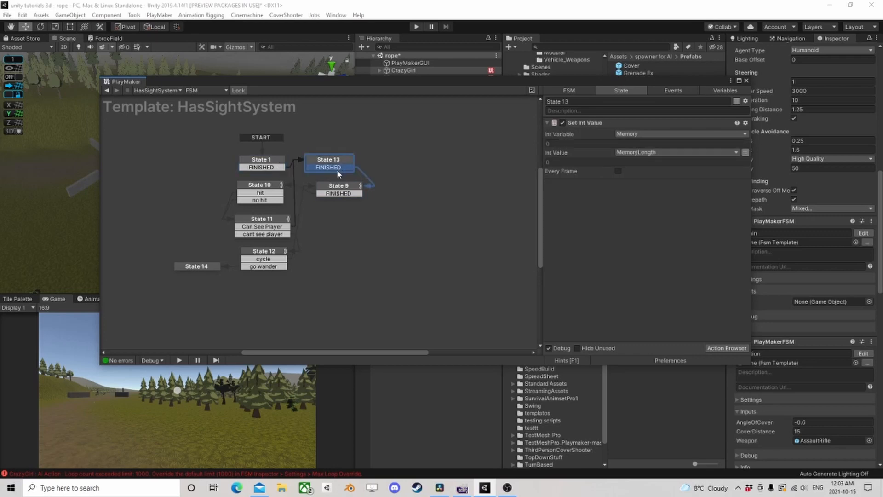
click(341, 189)
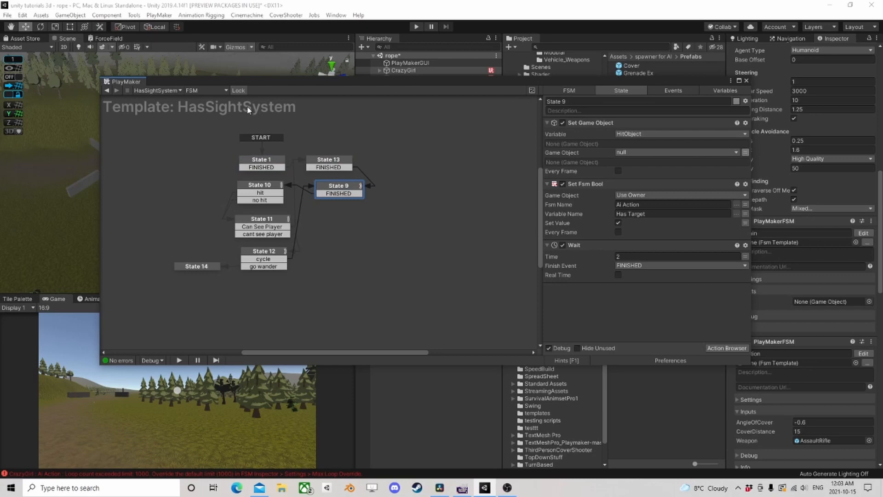
- Reopen the SightSystem template from the Sight test state and review its Sight and Check Seen Stats states
click(107, 91)
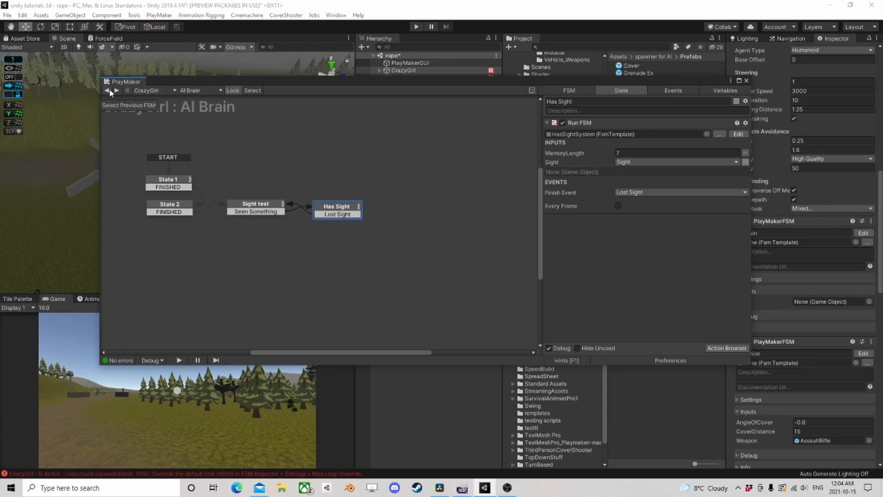
click(283, 204)
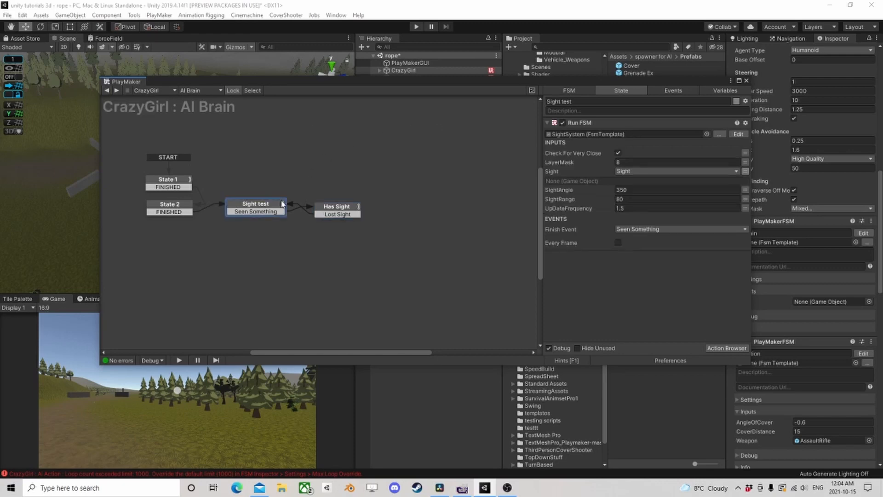
click(738, 134)
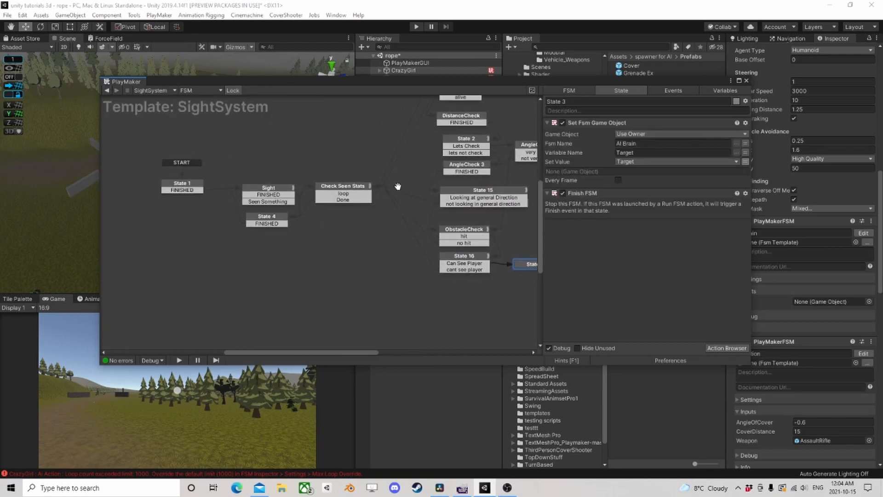
click(281, 191)
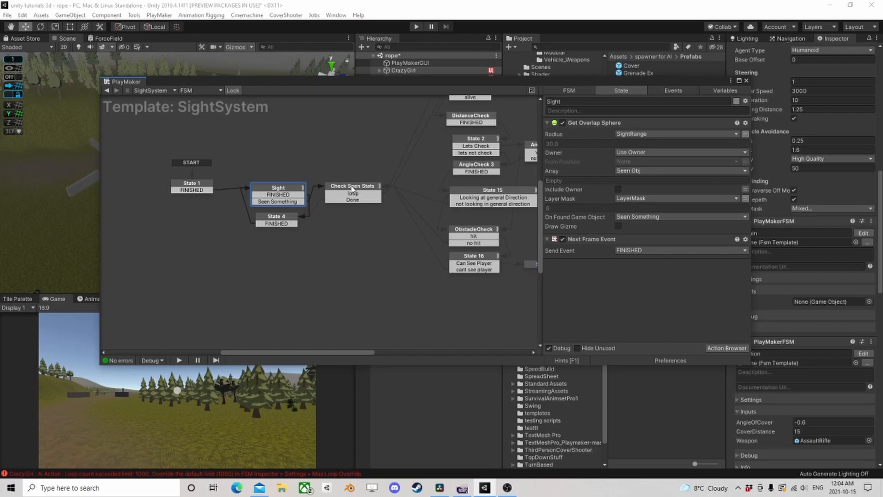
click(352, 187)
middle_drag(389, 191, 249, 206)
- Reopen the HasSightSystem template from the Has Sight state and review State 1 and State 9
click(106, 90)
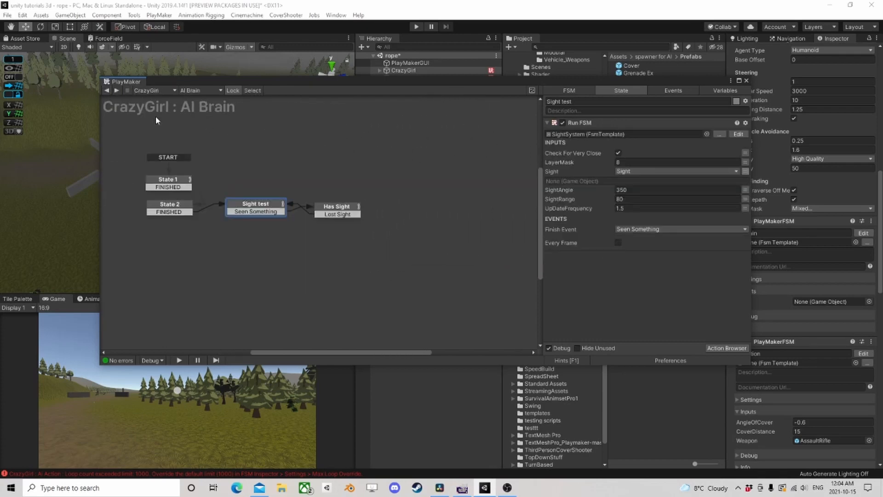
click(335, 207)
click(738, 134)
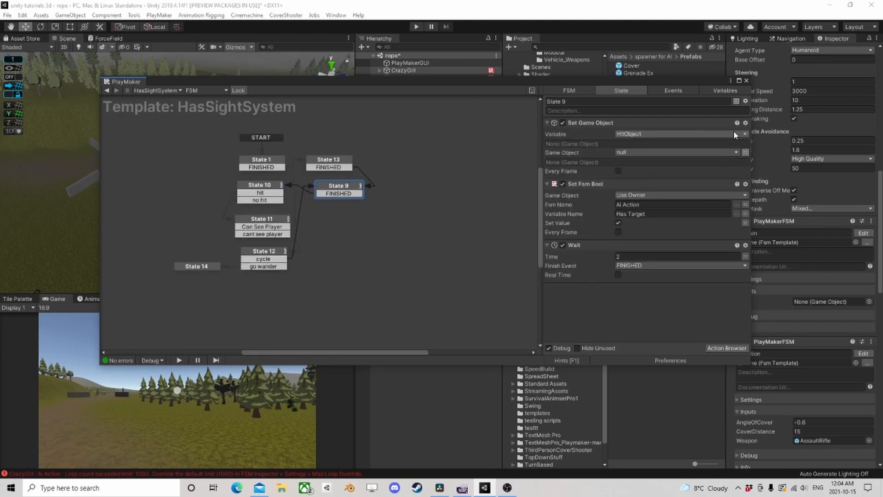
click(264, 161)
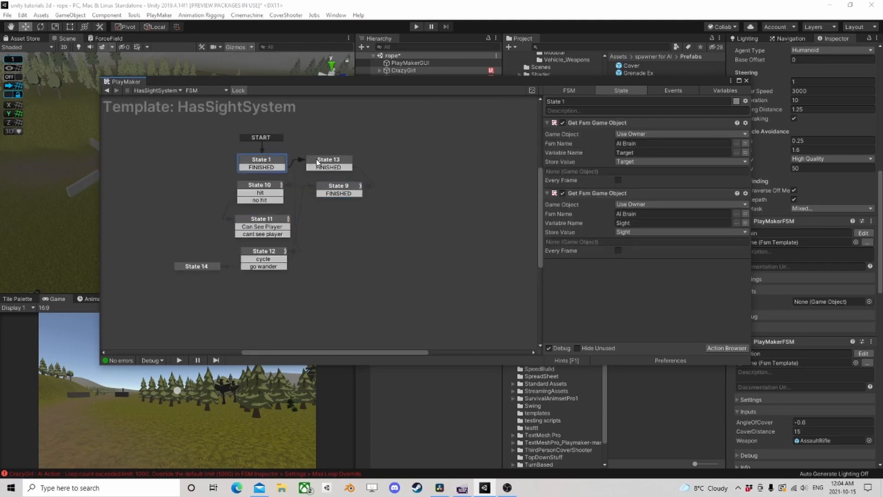
click(335, 194)
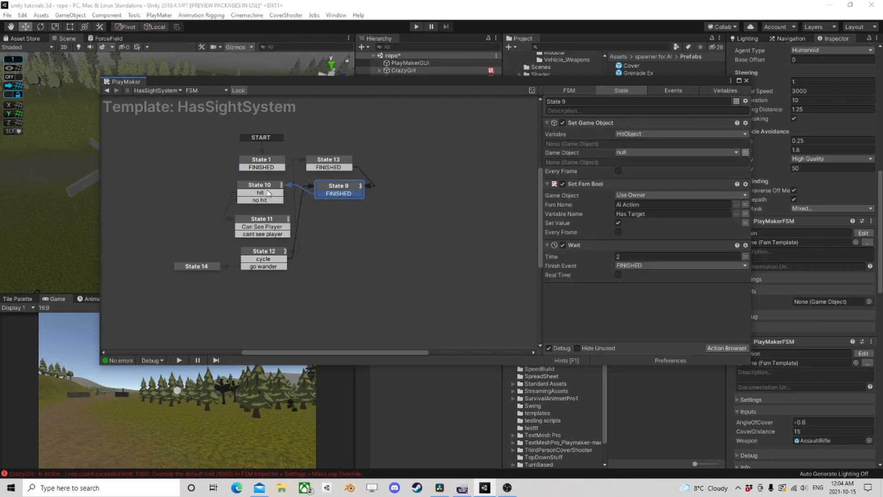
- Trace the hit, visibility and cycle transitions through State 10, State 11 and State 12 of the HasSightSystem template
click(264, 193)
click(265, 193)
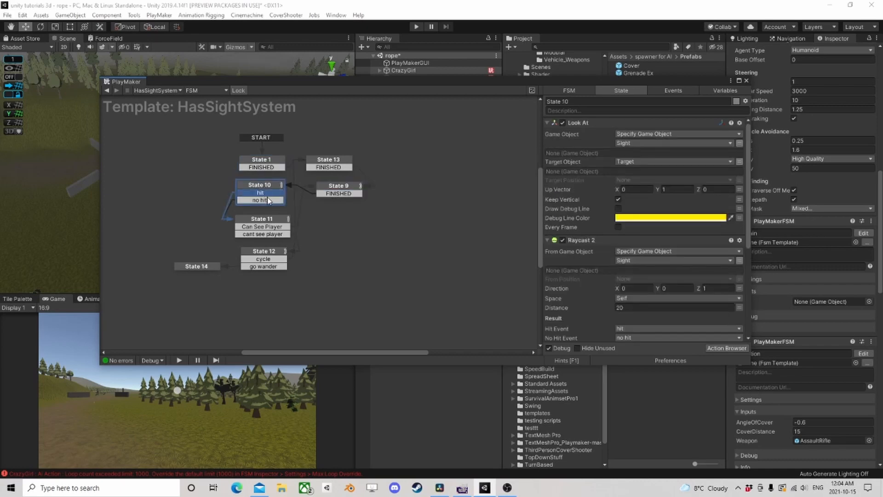
click(267, 201)
click(265, 224)
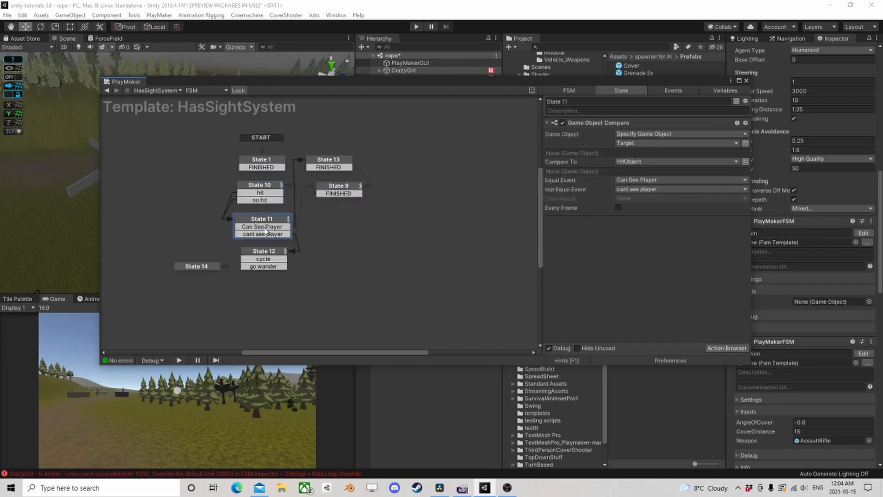
click(266, 227)
click(266, 234)
click(270, 254)
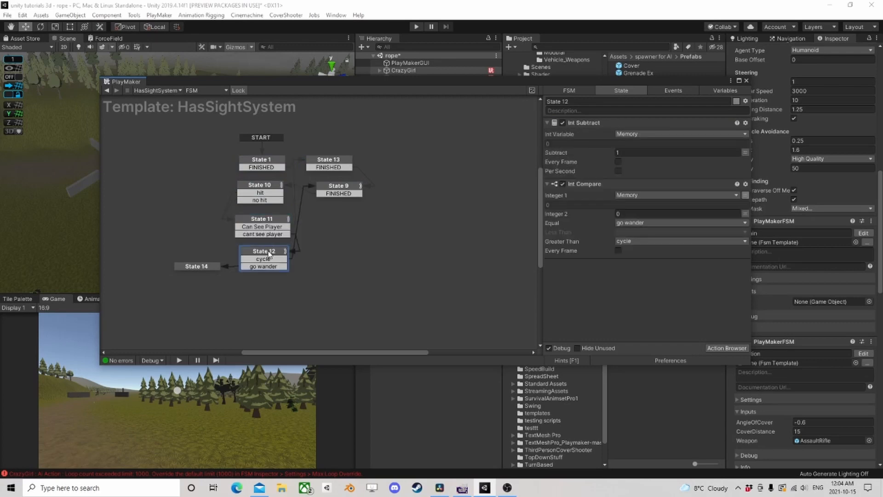
click(271, 259)
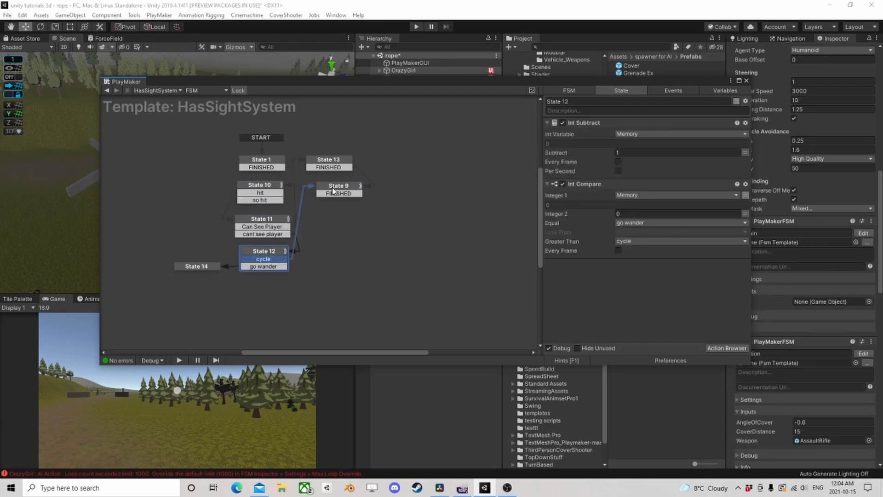
- Move State 13 and State 9 farther apart in the HasSightSystem graph, then return to the AI Brain FSM
mouse_move(333, 191)
mouse_down()
mouse_move(340, 197)
mouse_move(328, 191)
mouse_up()
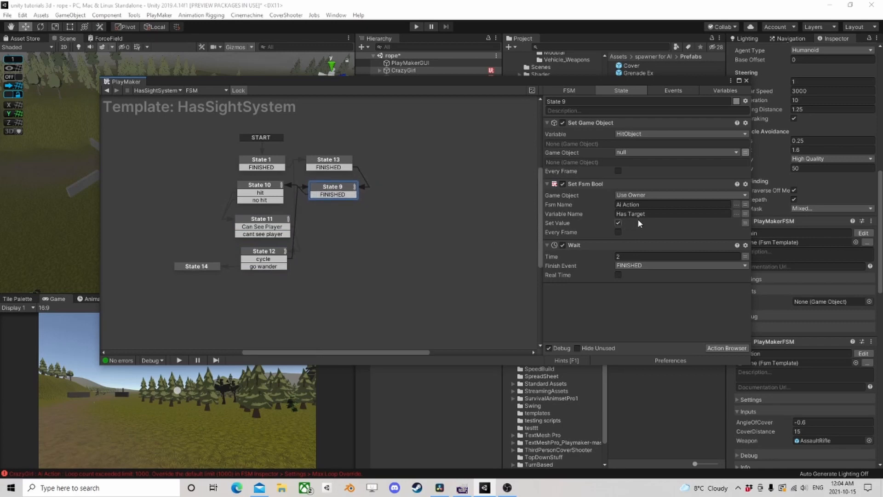
drag(327, 164, 333, 147)
drag(330, 189, 342, 201)
right_click(318, 165)
click(420, 146)
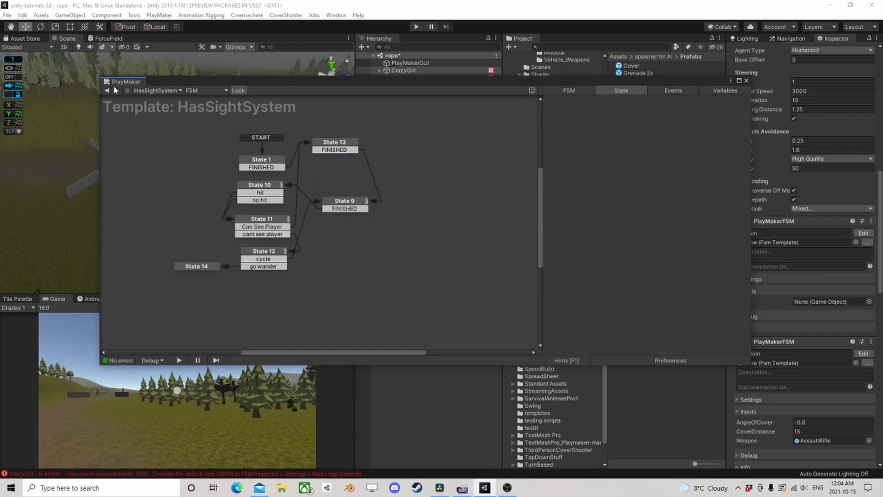
click(108, 91)
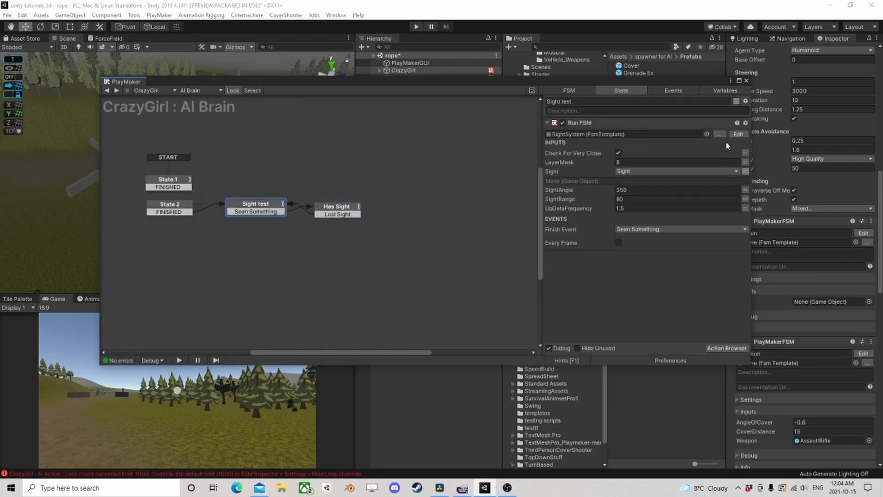
- Copy the State 5 health check from the SightSystem template and paste it between State 13 and State 9 in the HasSightSystem template
click(737, 135)
click(301, 117)
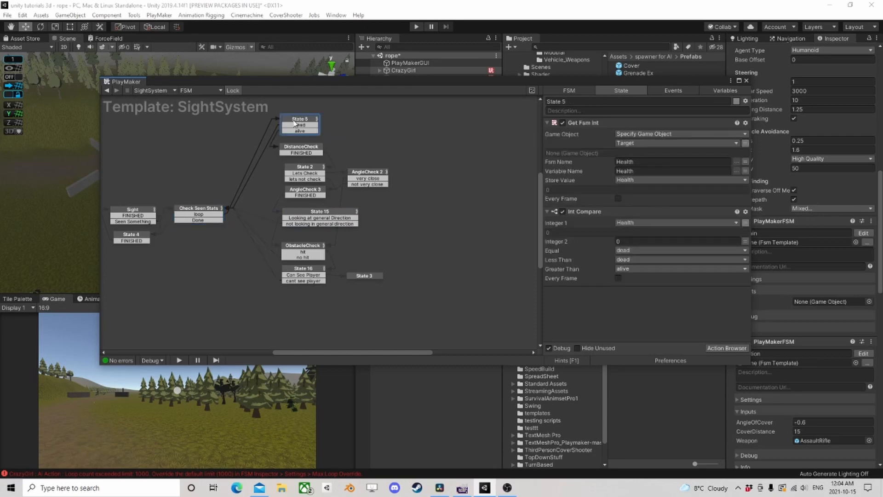
right_click(295, 118)
click(330, 171)
click(107, 91)
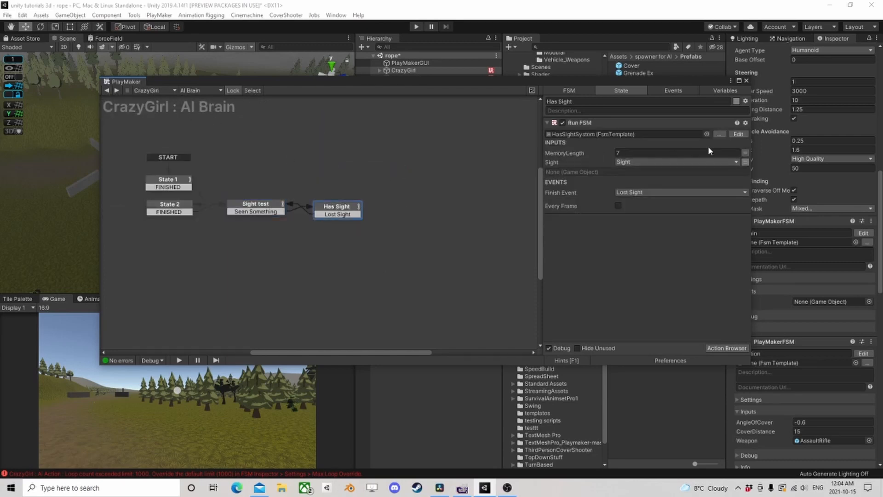
click(738, 134)
right_click(334, 163)
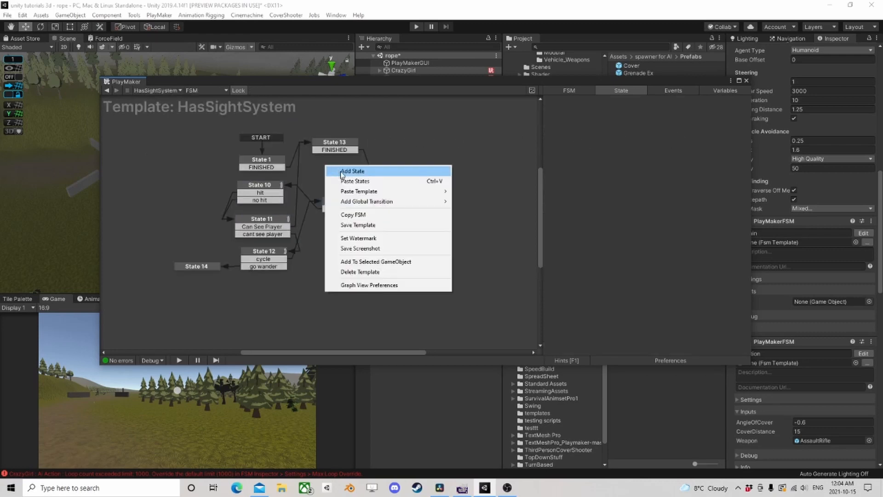
click(342, 180)
- Route State 13's FINISHED and State 12's cycle to State 5, its alive to State 9 and dead to State 14, and return to AI Brain
drag(353, 169, 345, 205)
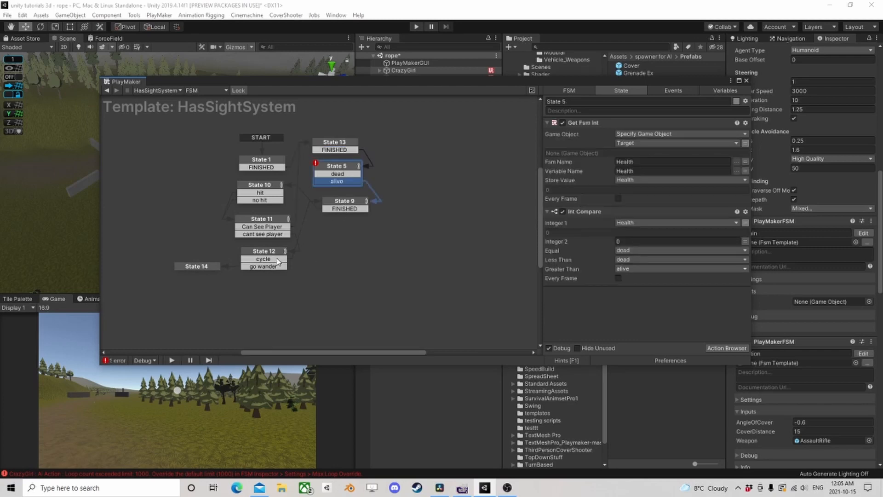
drag(279, 262, 339, 168)
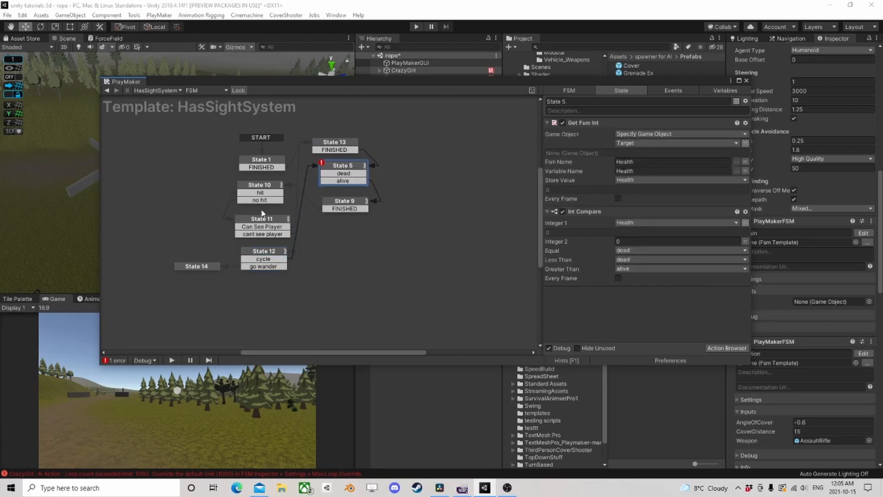
click(347, 176)
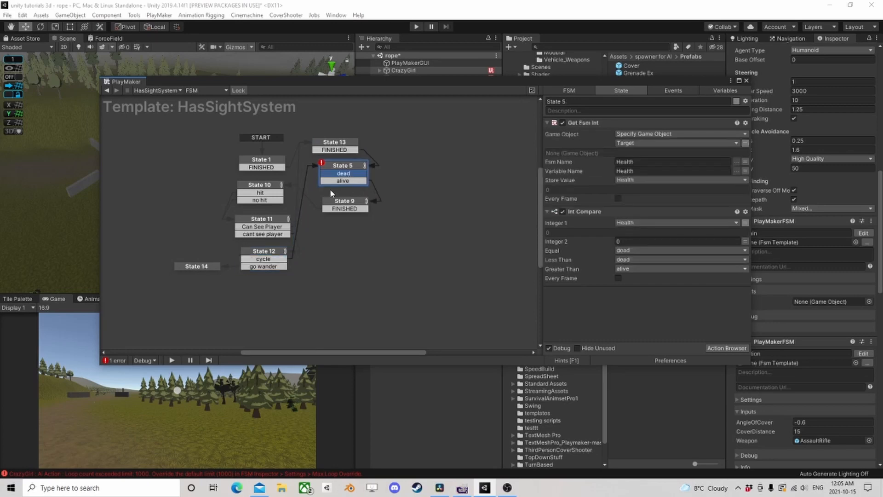
click(213, 269)
drag(349, 175, 212, 267)
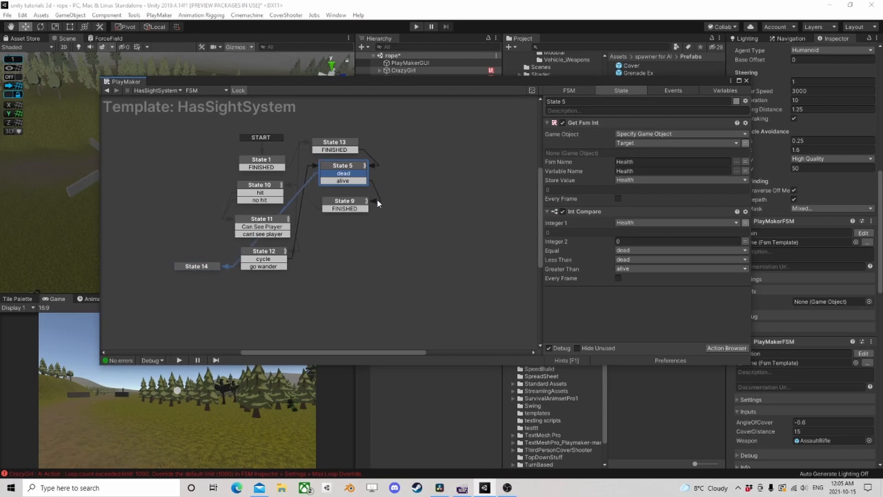
click(107, 91)
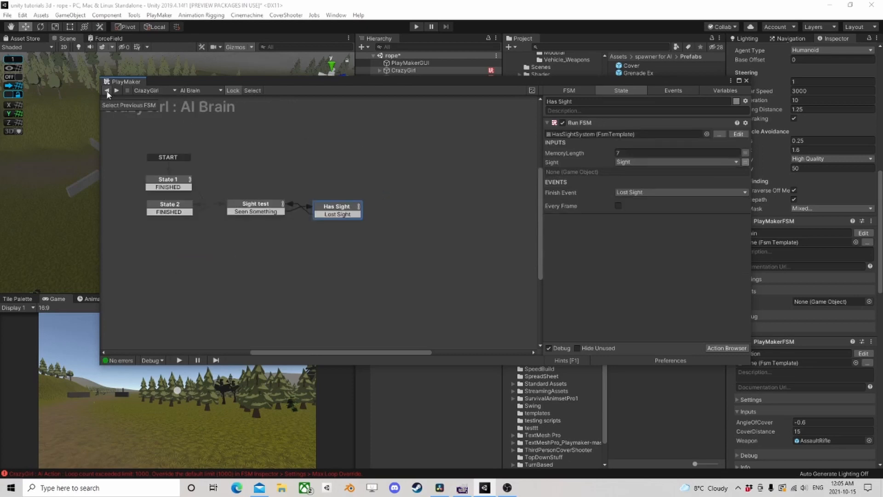
- Open the Player's Health FSM and review the actions in its Death and UpdateUI states
click(747, 81)
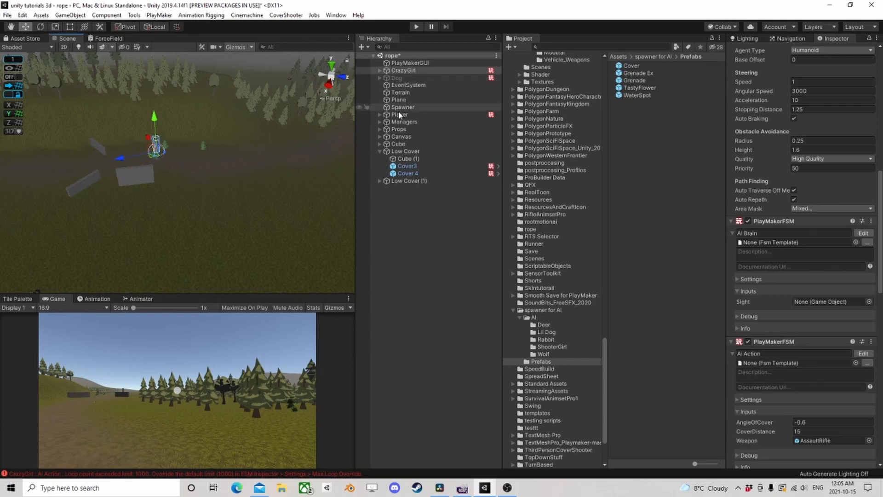
click(416, 114)
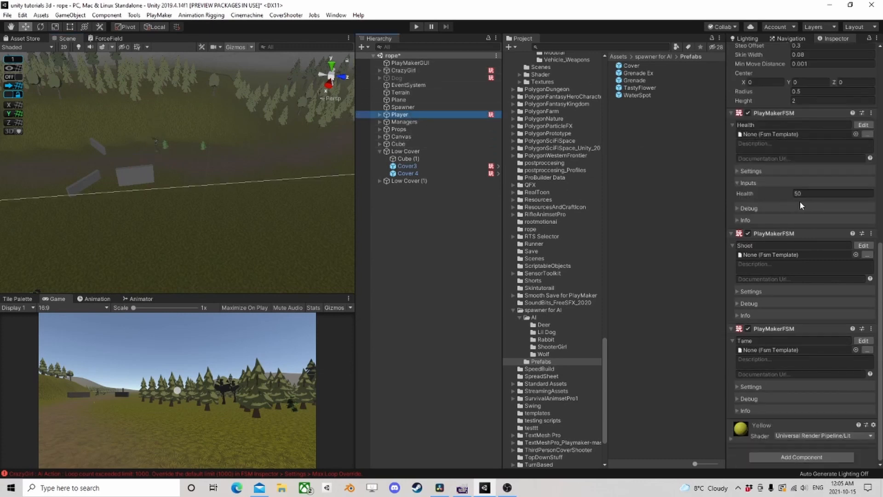
click(864, 124)
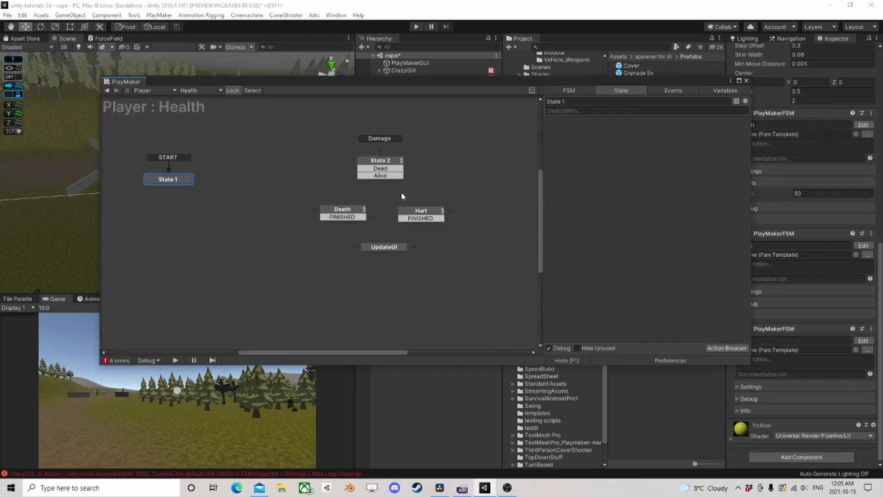
click(352, 212)
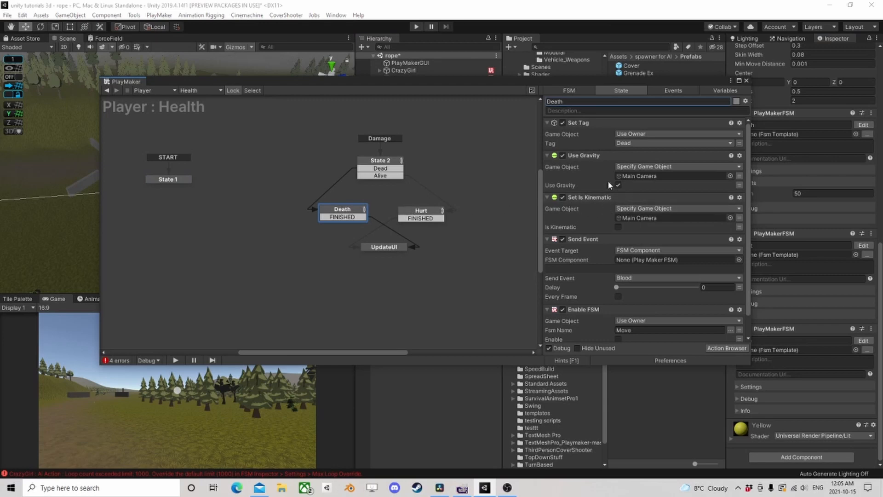
scroll(640, 193, down, 2)
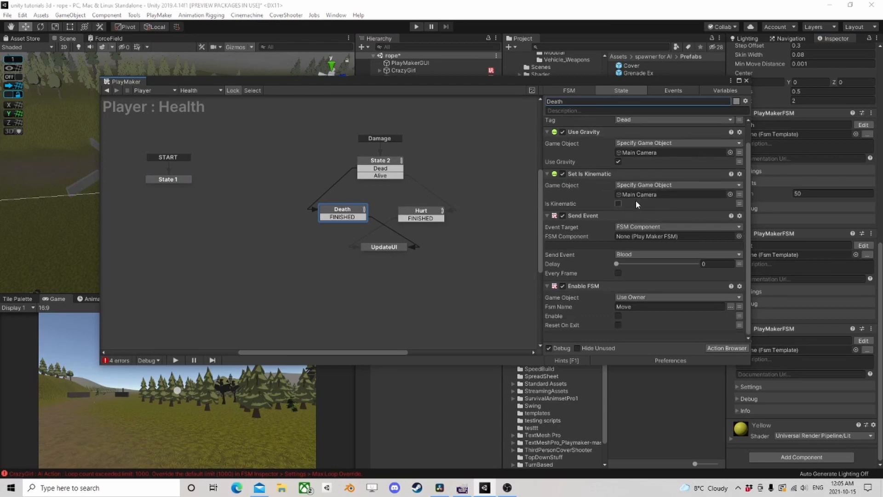
click(382, 249)
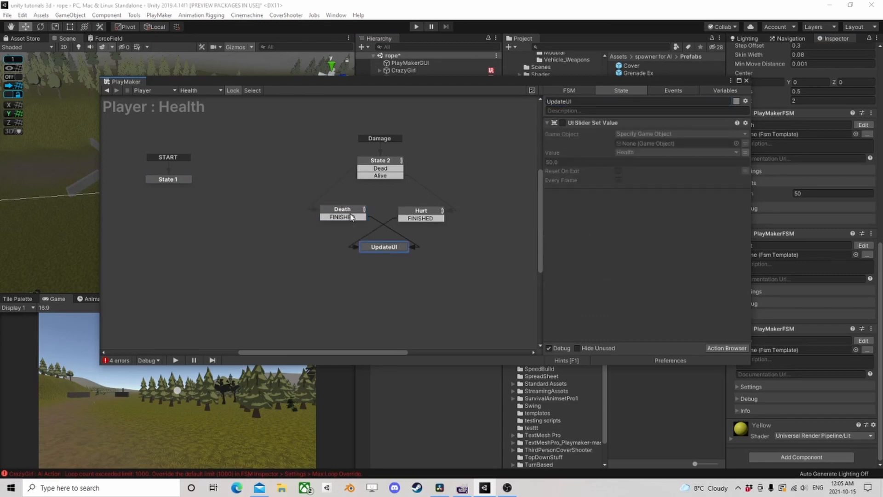
click(351, 216)
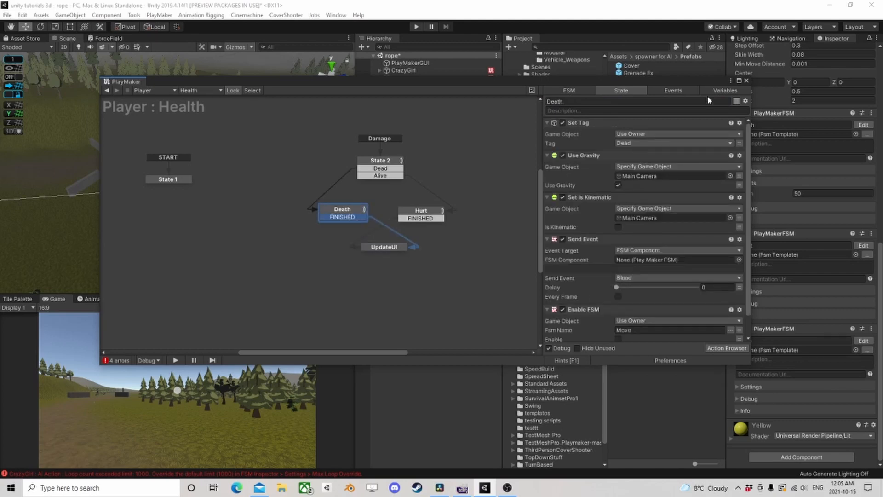
- Add a Set Layer action to the Death state of the Player's Health FSM and set its layer to Dead
drag(701, 84, 642, 157)
scroll(800, 208, up, 10)
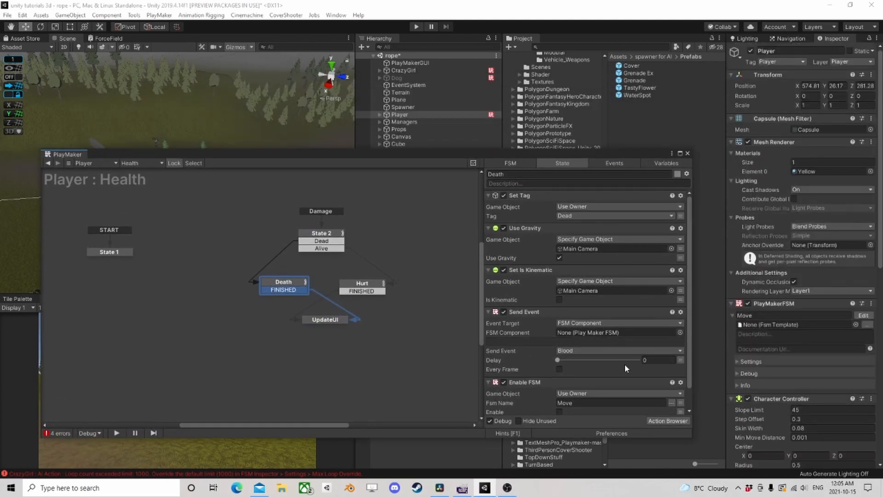
click(670, 421)
text(set)
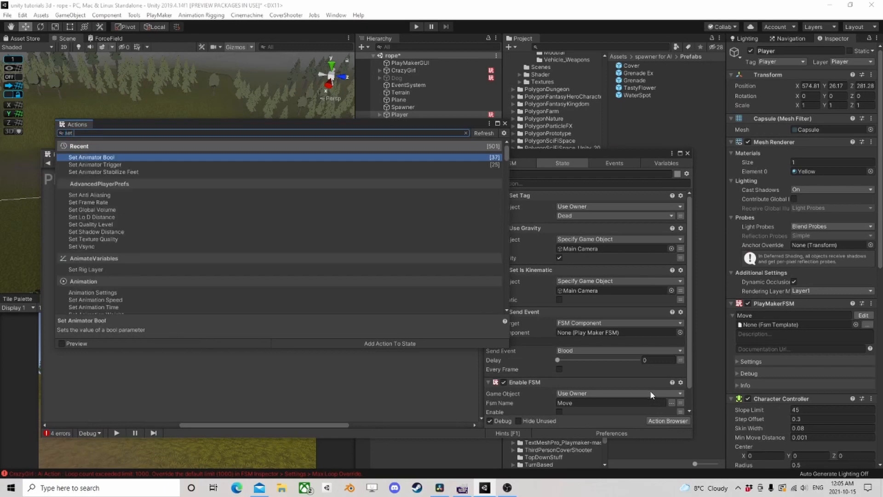
text( layer)
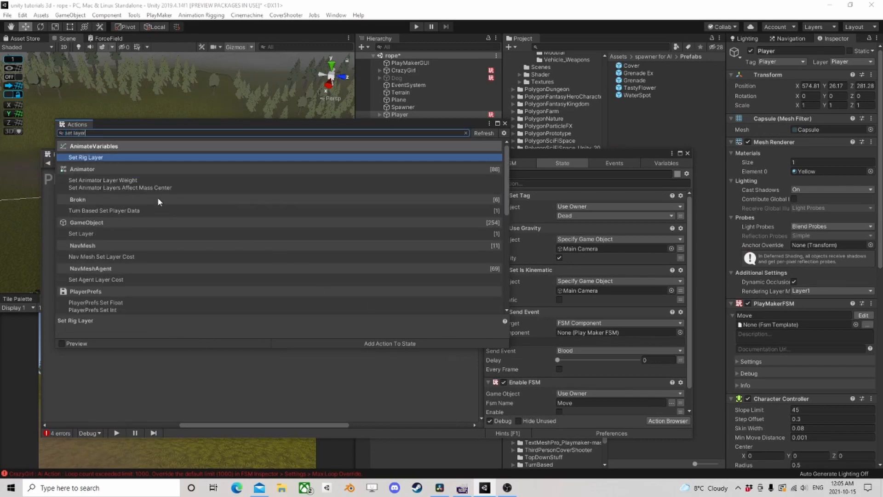
double_click(103, 234)
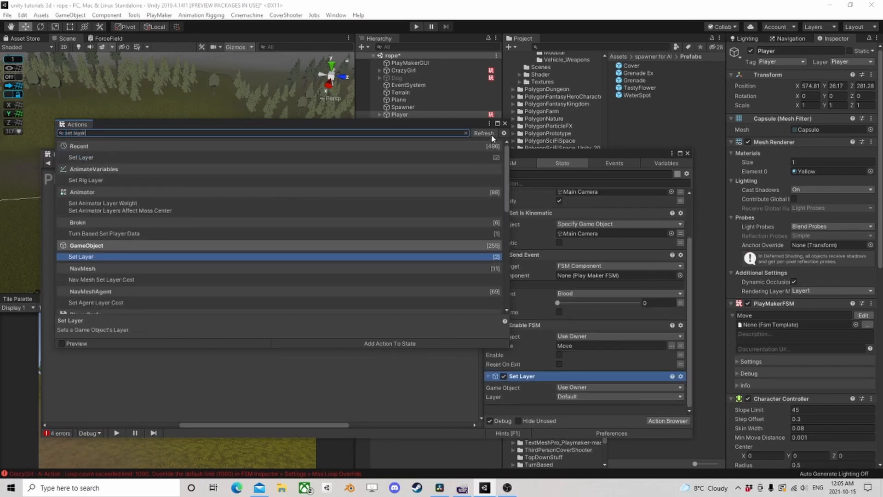
click(504, 123)
click(585, 397)
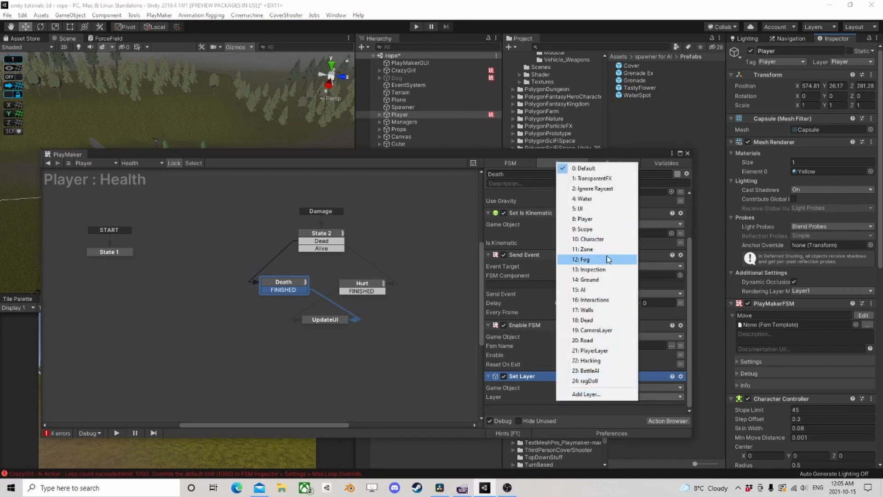
click(597, 321)
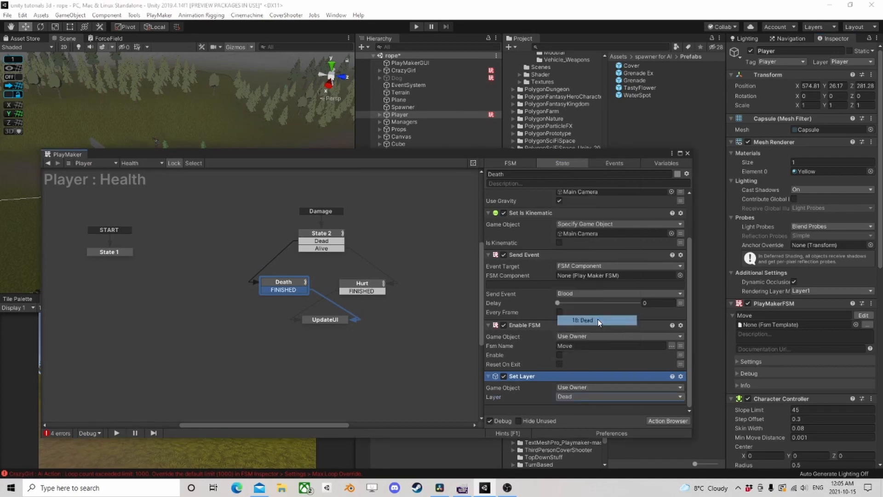
click(687, 153)
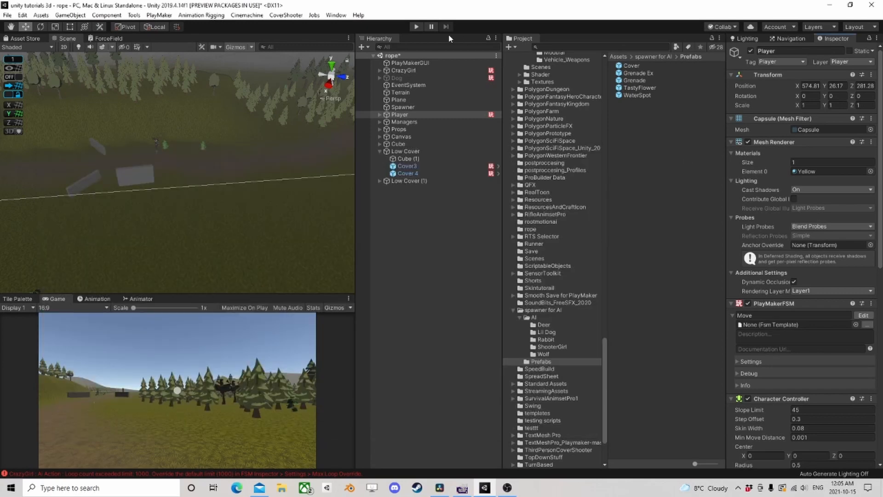
- Run the scene and walk the player toward the cover walls to test how CrazyGirl reacts to the player
click(414, 27)
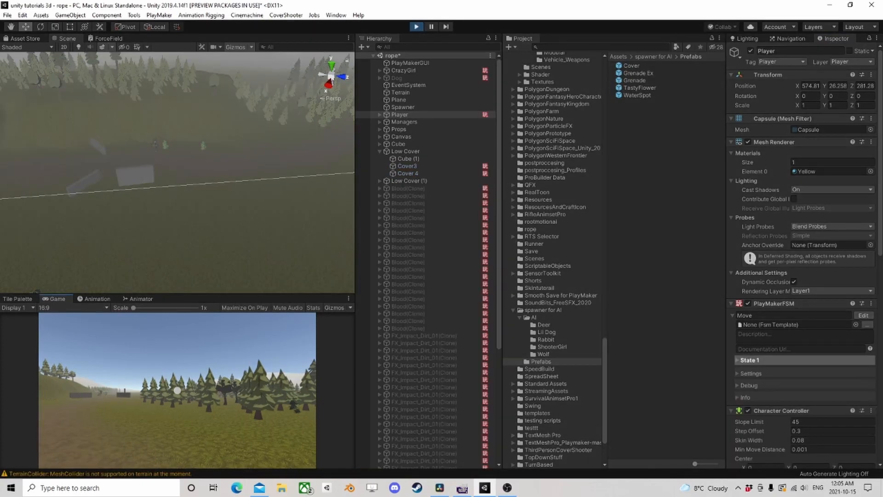
key(w)
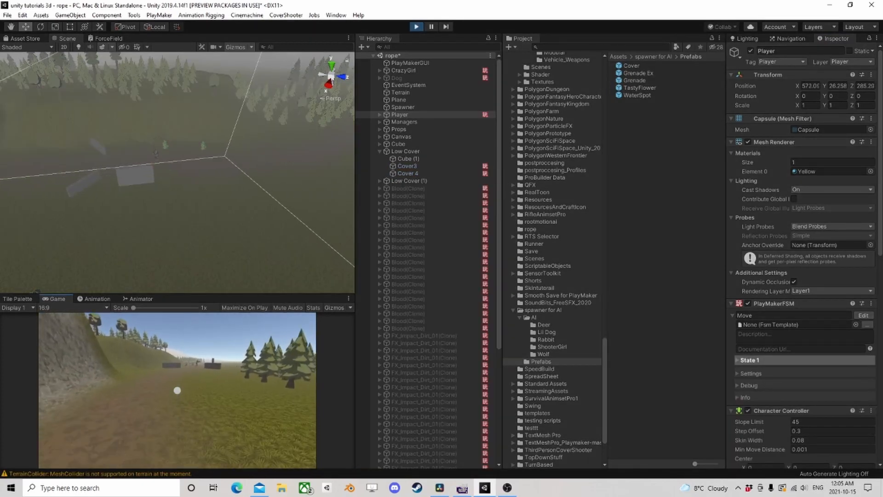
key(w)
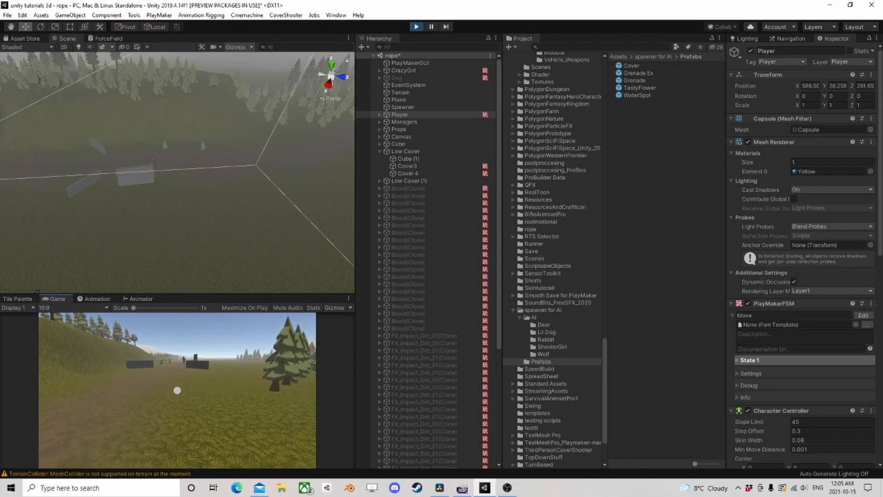
key(w)
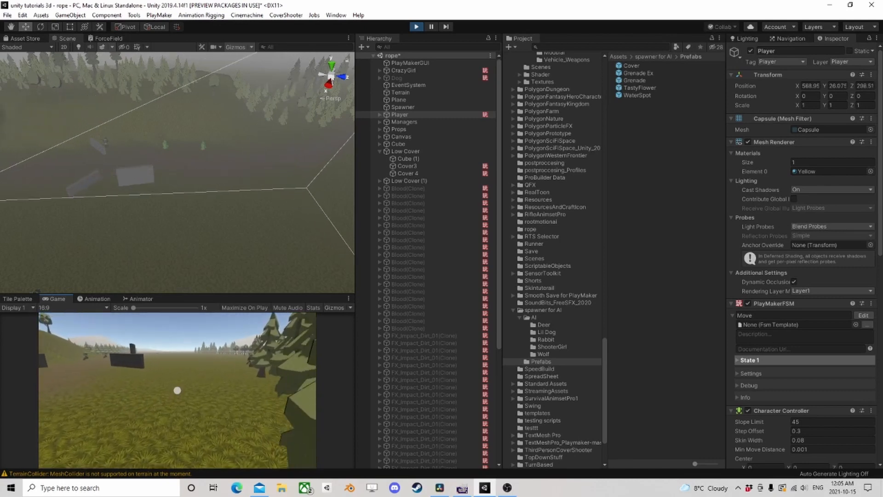
key(w)
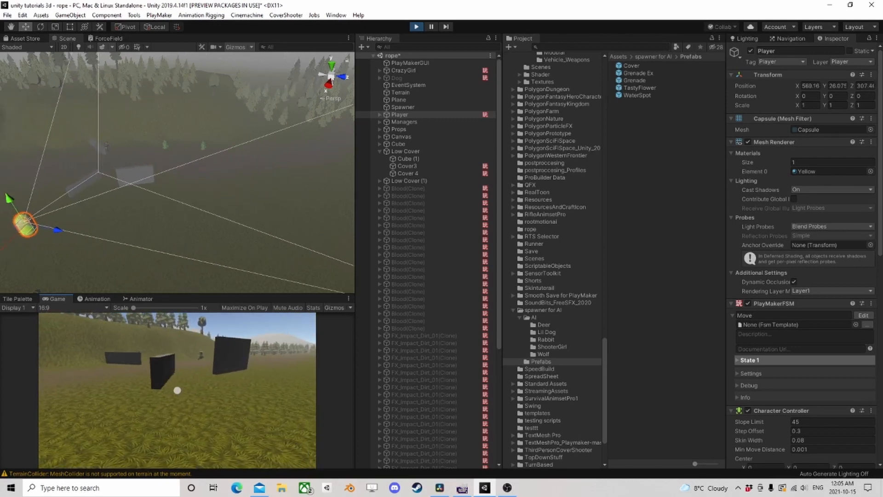
key(w)
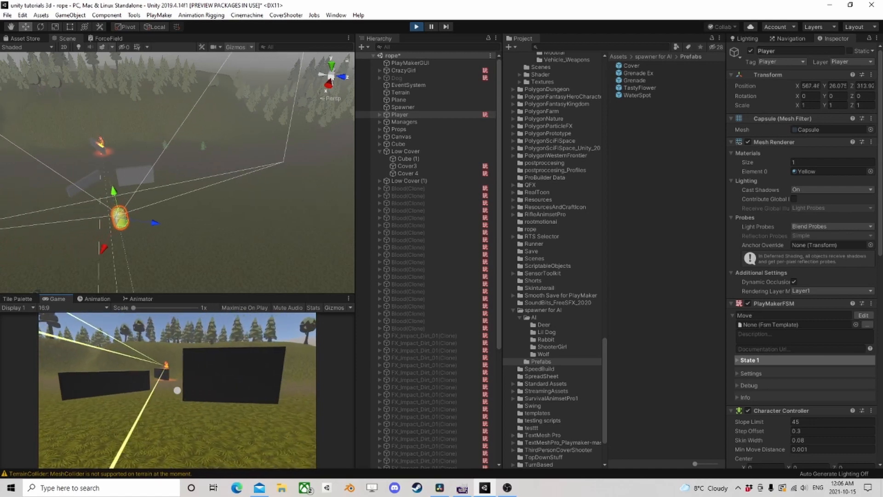
key(a)
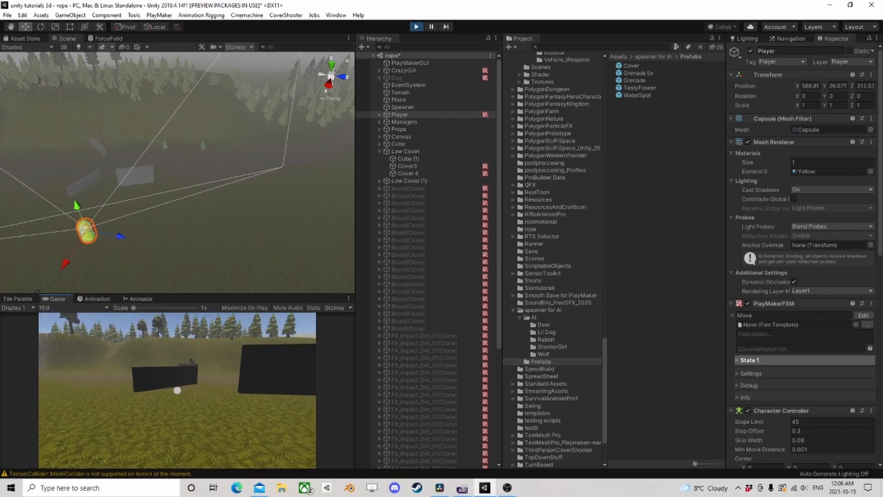
- Select CrazyGirl in the running scene, check her PlayMaker components and open the Ai Action FSM
click(403, 71)
scroll(816, 272, down, 5)
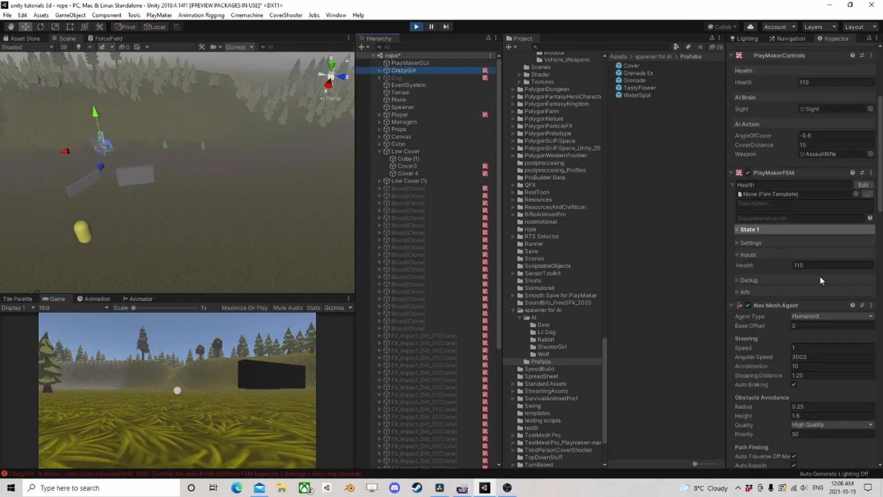
scroll(824, 295, down, 7)
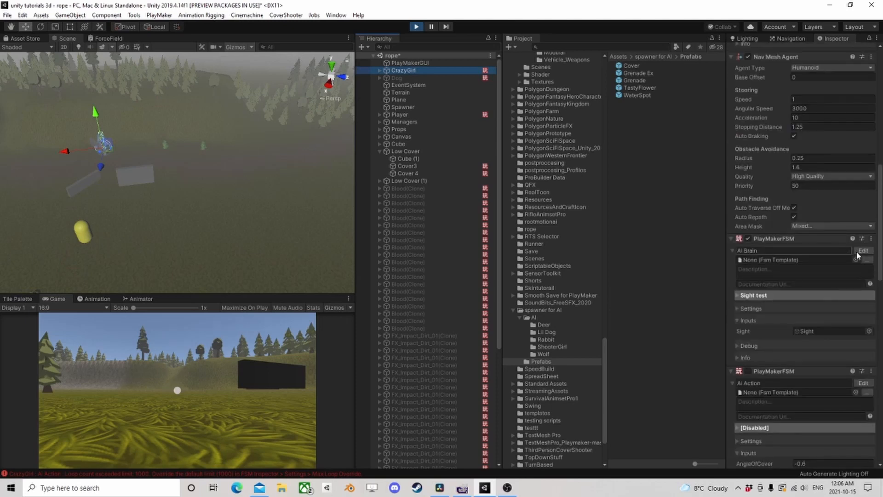
click(863, 384)
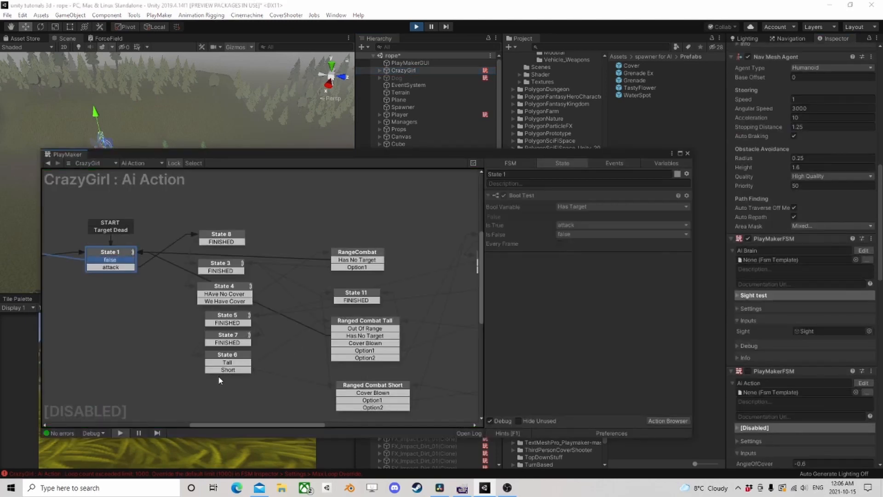
- Review the Ai Action error in the Console, clear the log and close the Console
click(101, 474)
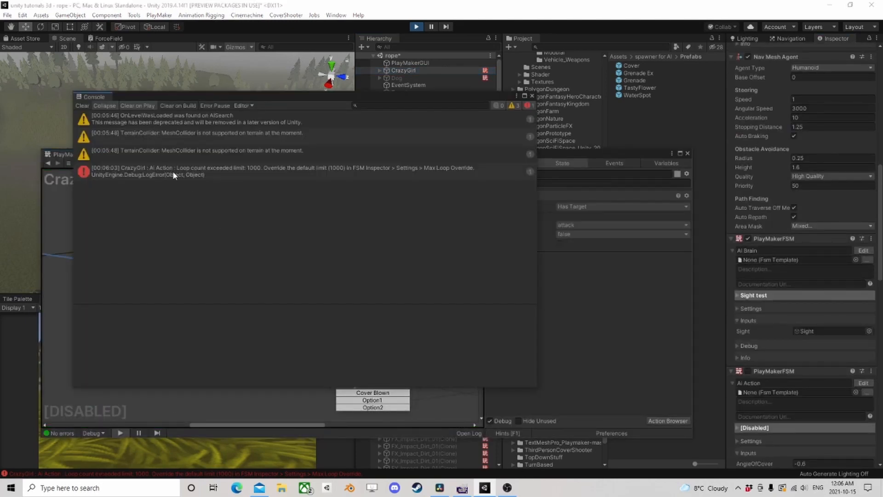
click(81, 106)
click(532, 95)
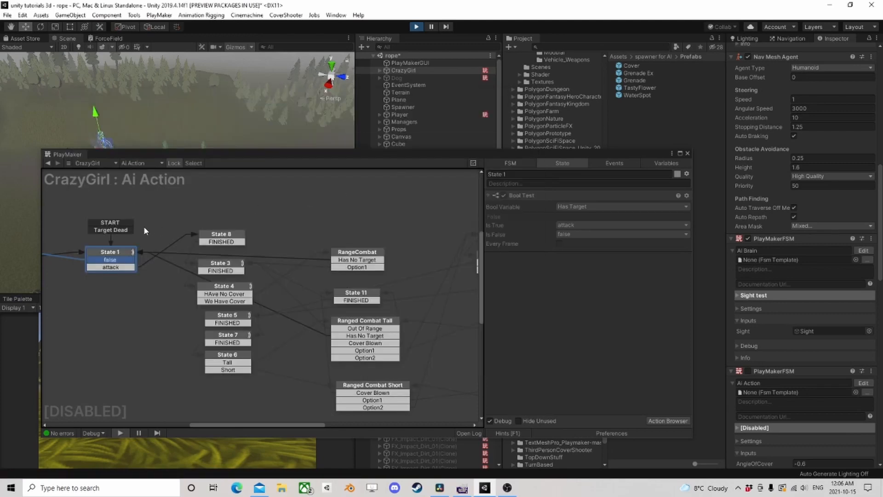
- Inspect the transitions around State 1 in the Ai Action FSM and re-enable that FSM on CrazyGirl while the scene runs
middle_drag(169, 229, 244, 243)
click(212, 201)
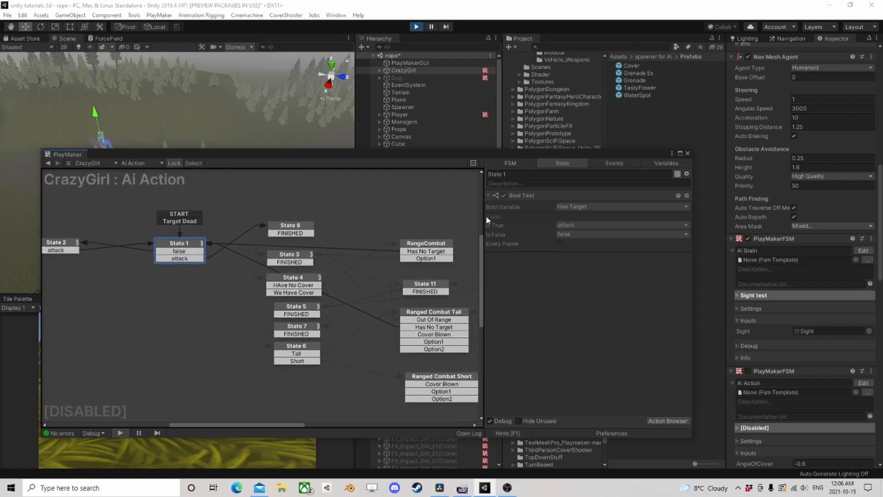
click(748, 371)
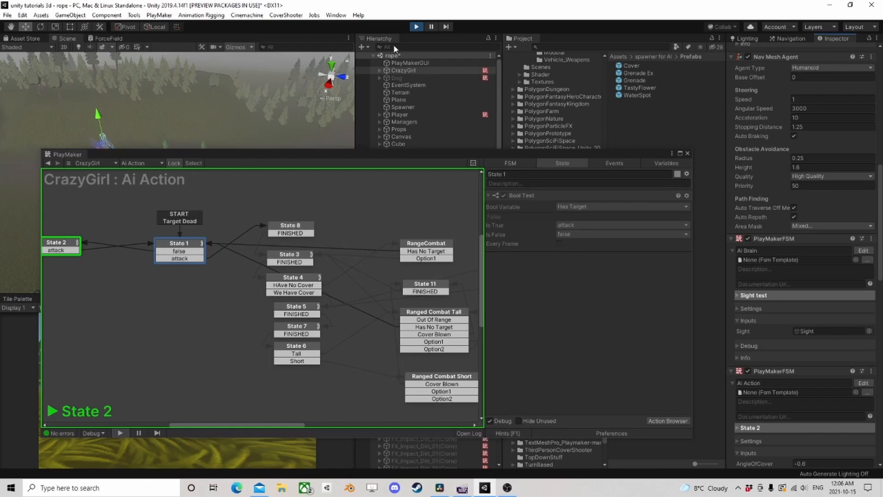
- Stop the scene and add a new state above State 1 in Ai Action, giving it a Target Dead global transition
click(417, 26)
middle_drag(233, 235, 275, 284)
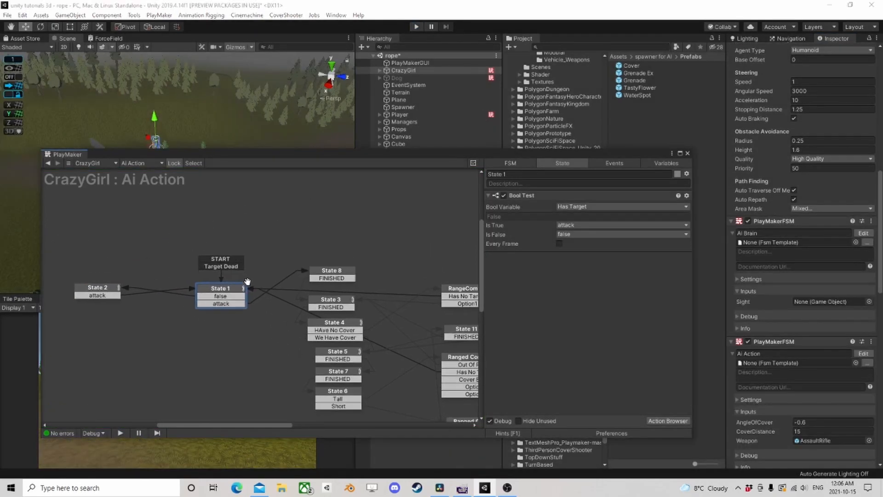
right_click(257, 236)
click(276, 243)
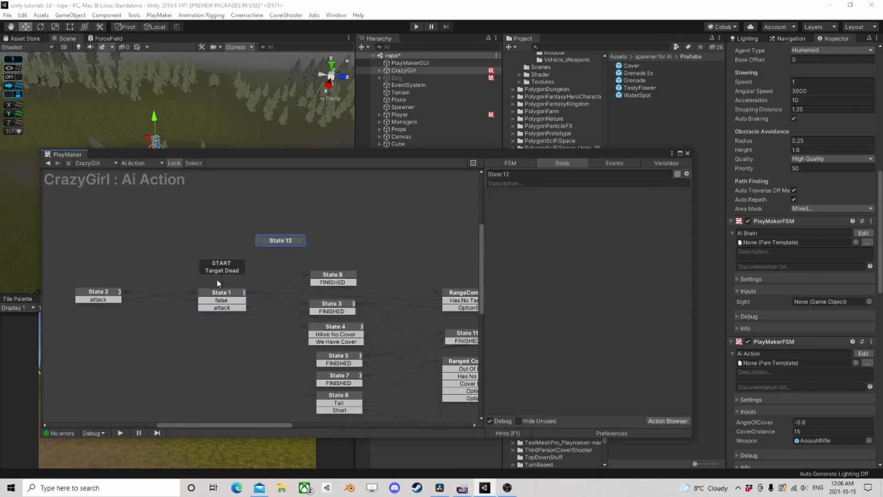
right_click(280, 239)
mouse_move(332, 254)
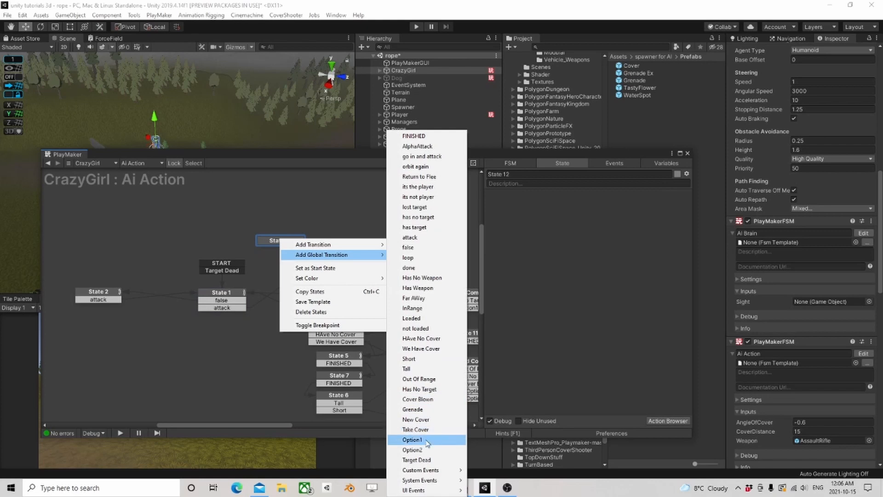
click(416, 459)
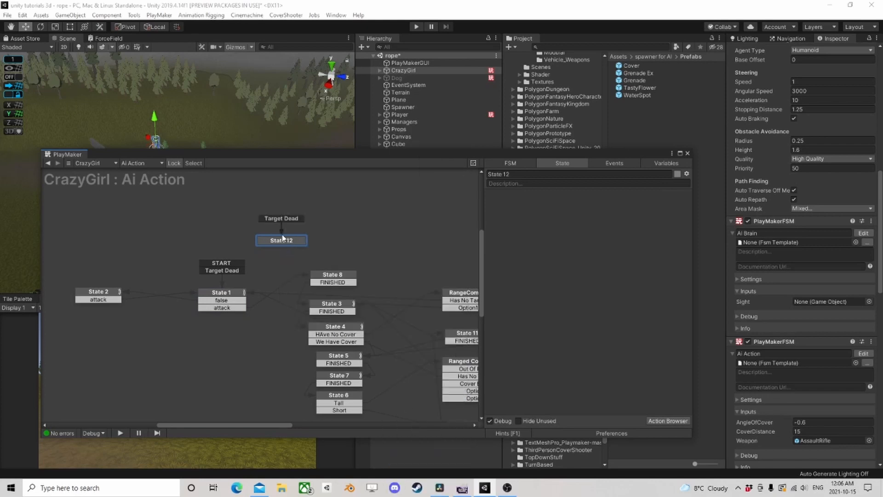
- Link State 12 to State 1 with a FINISHED transition and remove the Target Dead global transition from State 1
ctrl+click(282, 244)
drag(287, 249, 238, 302)
right_click(221, 276)
click(251, 319)
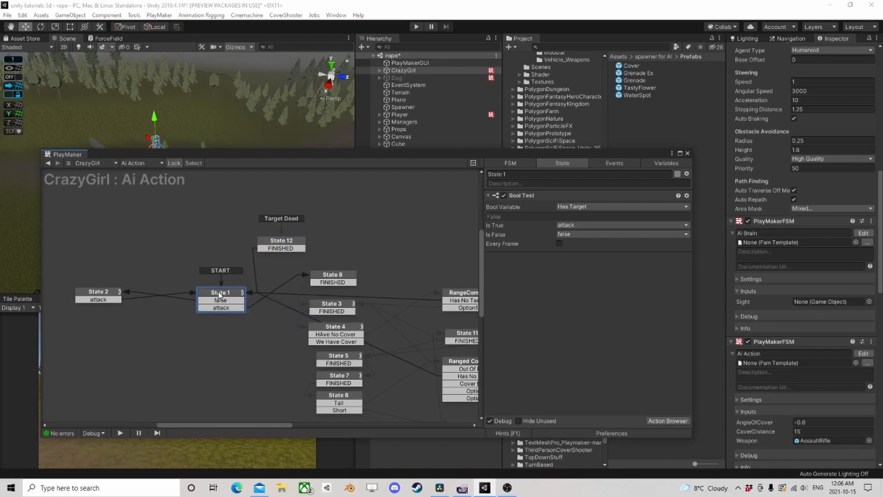
- Add a Next Frame Event action to State 12 that sends FINISHED, and nudge the state slightly aside
click(282, 242)
click(668, 421)
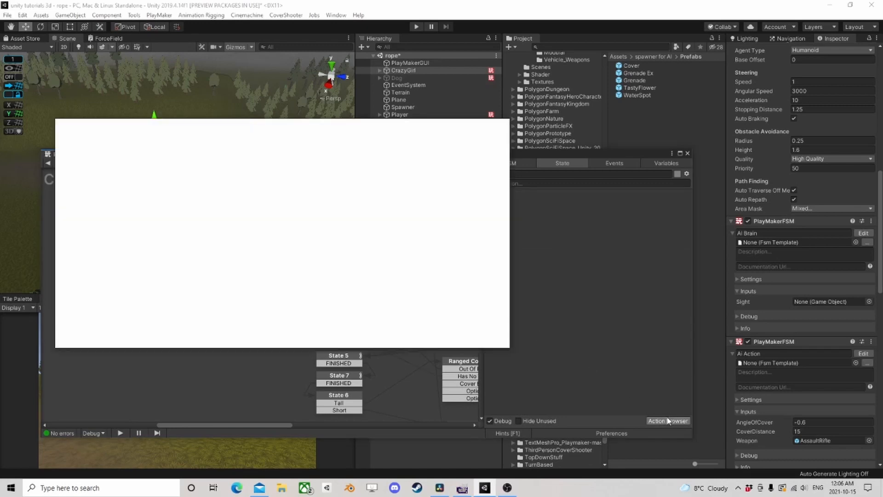
text(next fra)
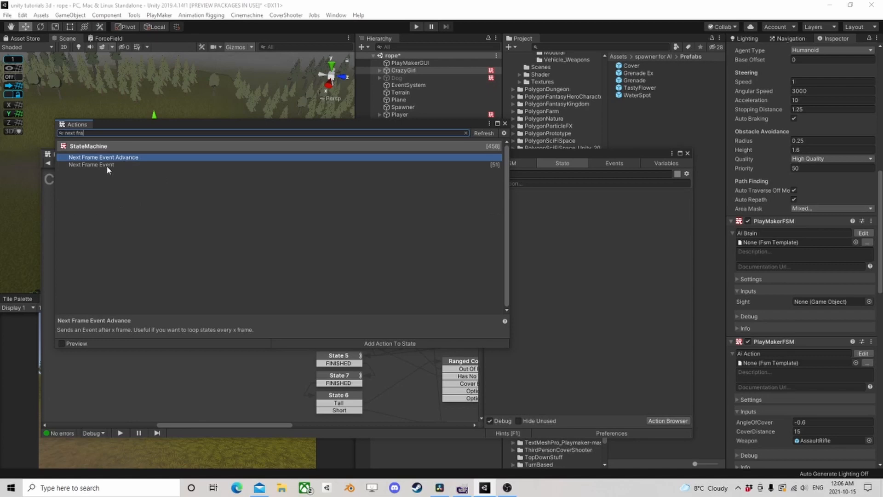
double_click(106, 165)
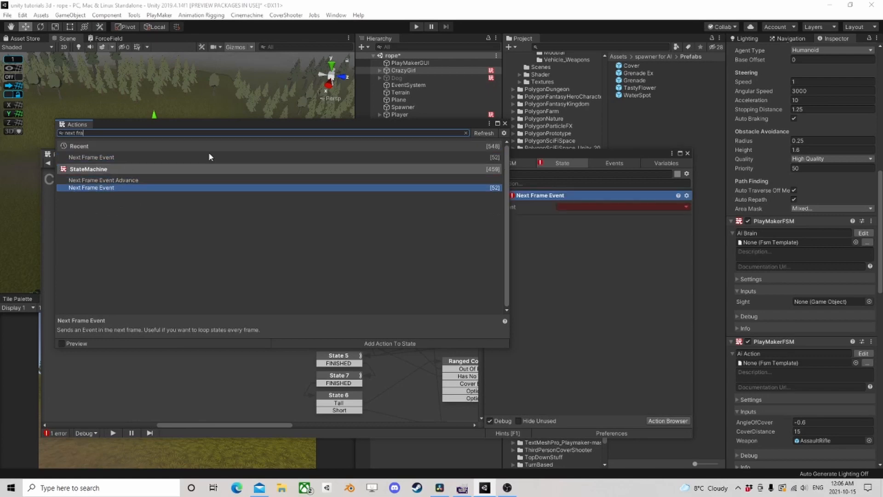
click(505, 123)
click(592, 205)
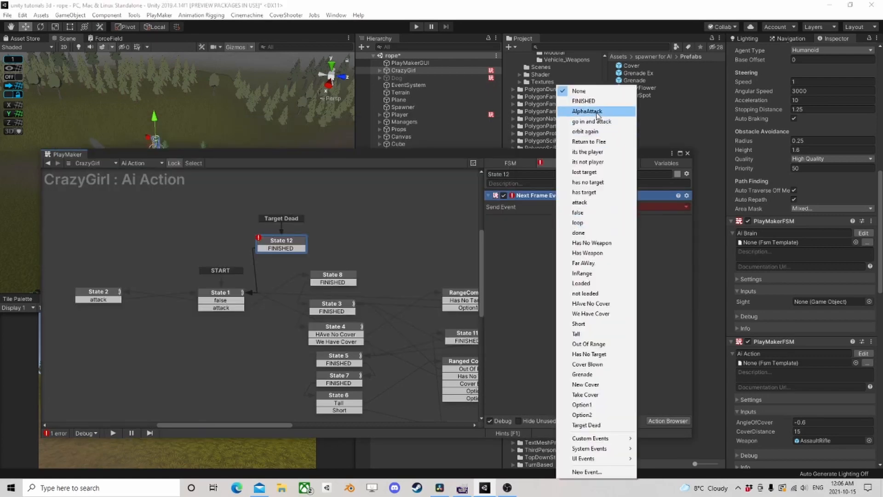
click(584, 101)
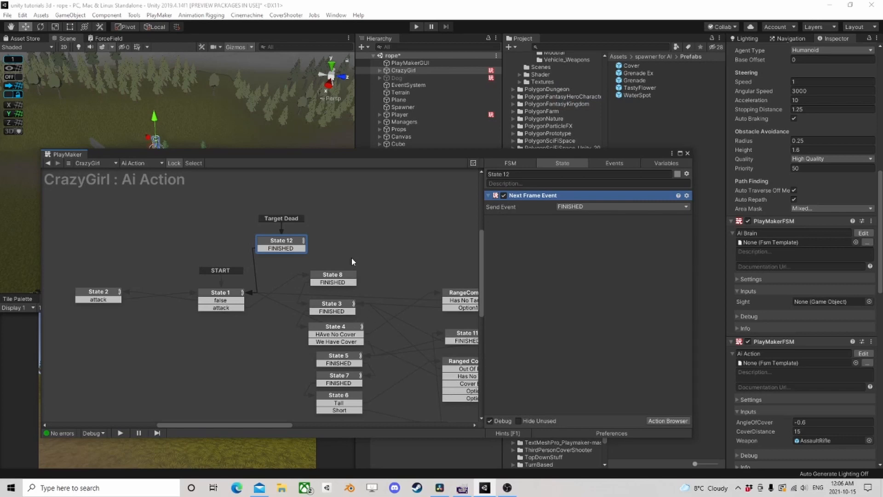
drag(279, 243, 286, 244)
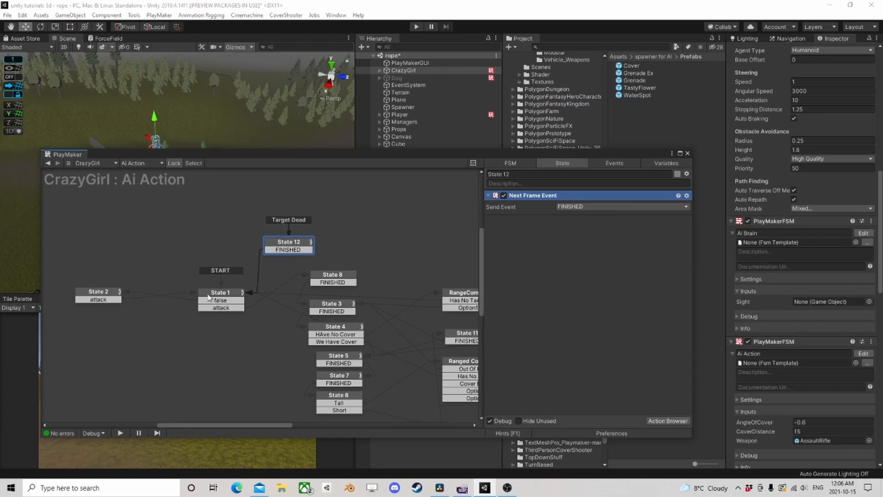
- Run the scene to test CrazyGirl's behaviour with the new Target Dead state, and close the PlayMaker editor
click(223, 300)
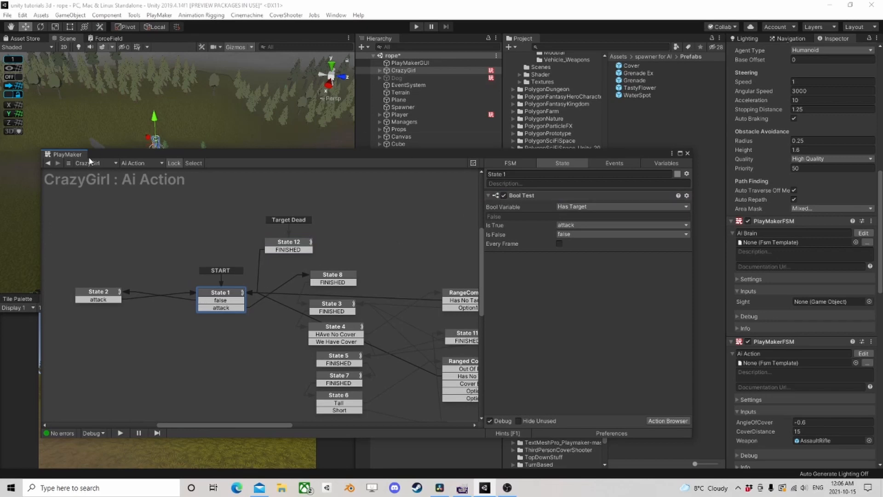
click(48, 164)
click(416, 27)
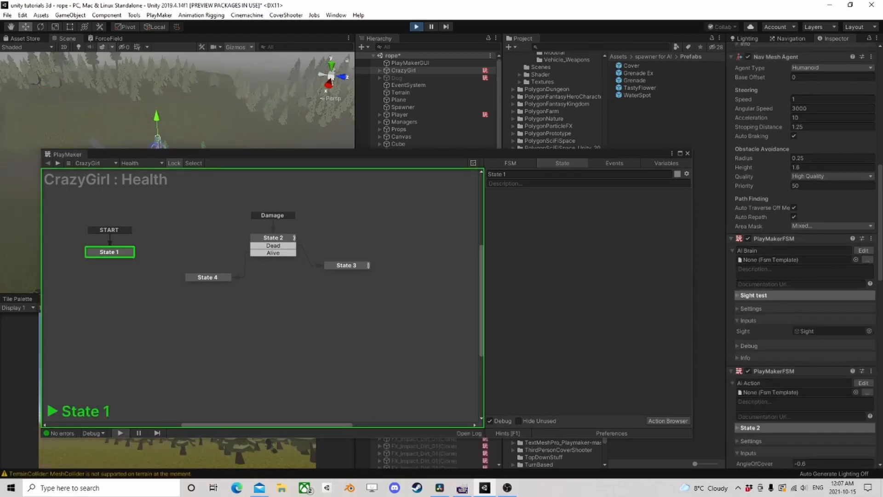
drag(255, 157, 505, 88)
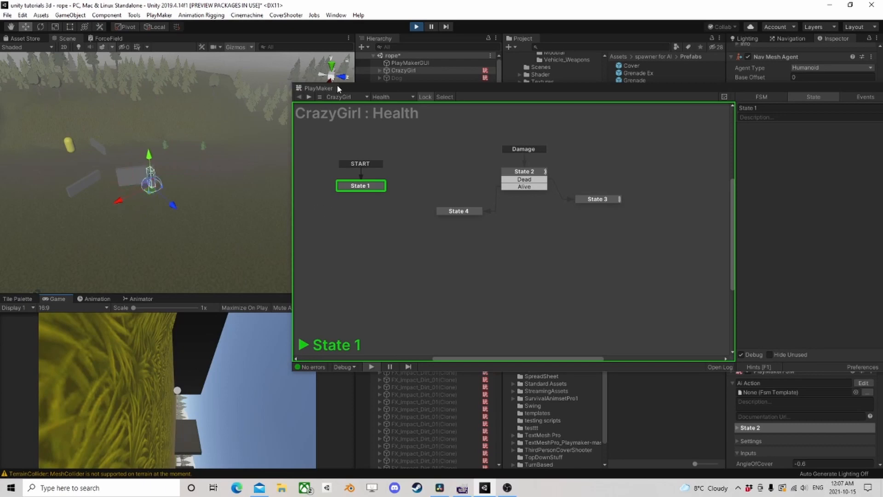
drag(434, 89, 189, 112)
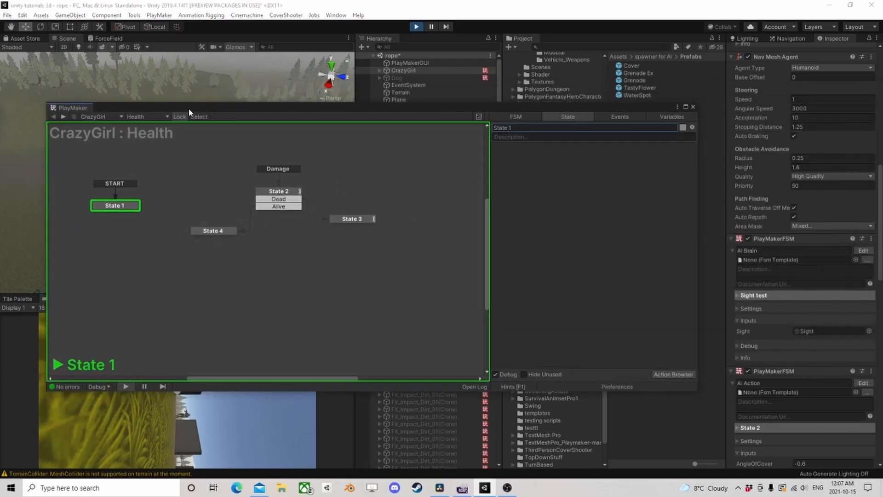
click(692, 107)
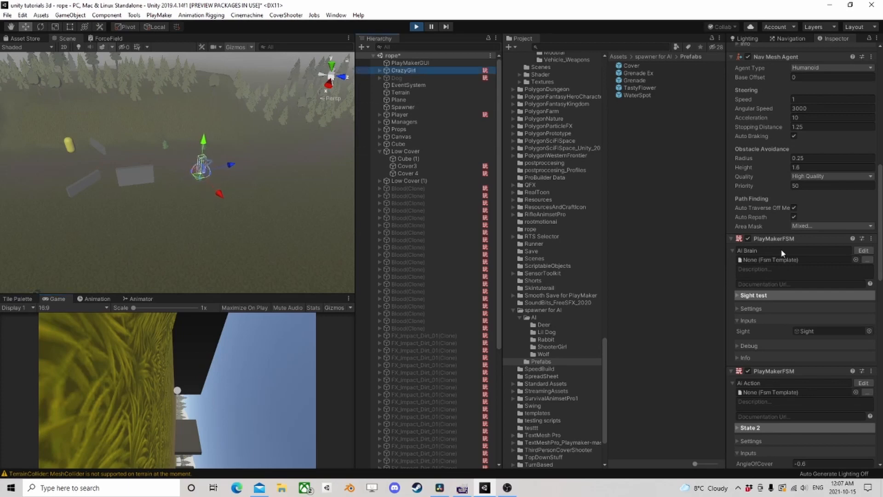
- Reopen CrazyGirl's Ai Action FSM to inspect its active state while the scene runs, and stop the scene
click(863, 383)
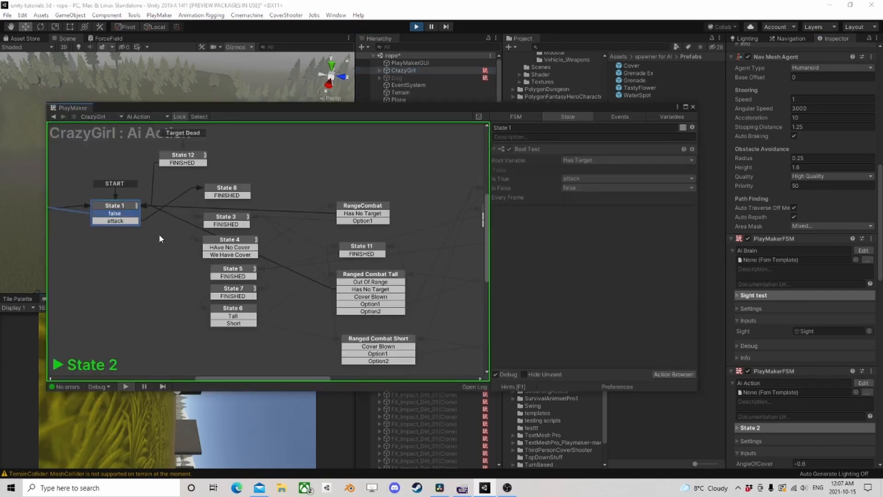
middle_drag(329, 257, 244, 218)
scroll(244, 218, down, 1)
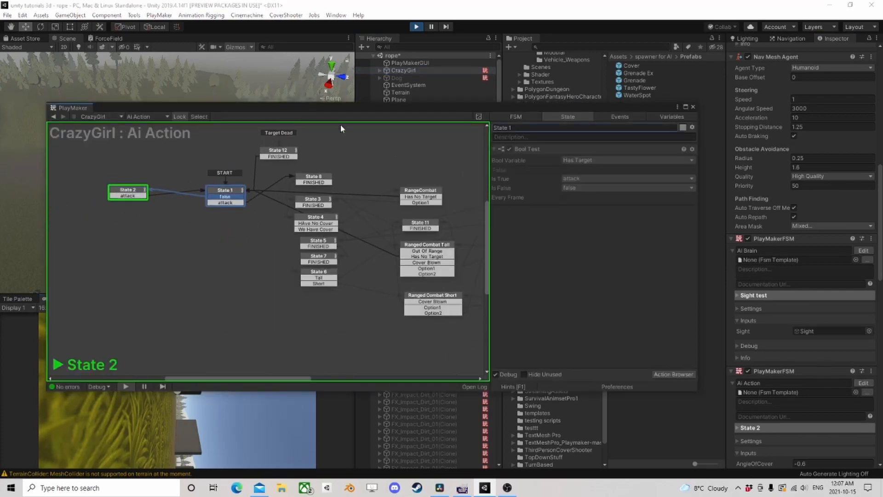
middle_drag(343, 168, 268, 207)
click(415, 27)
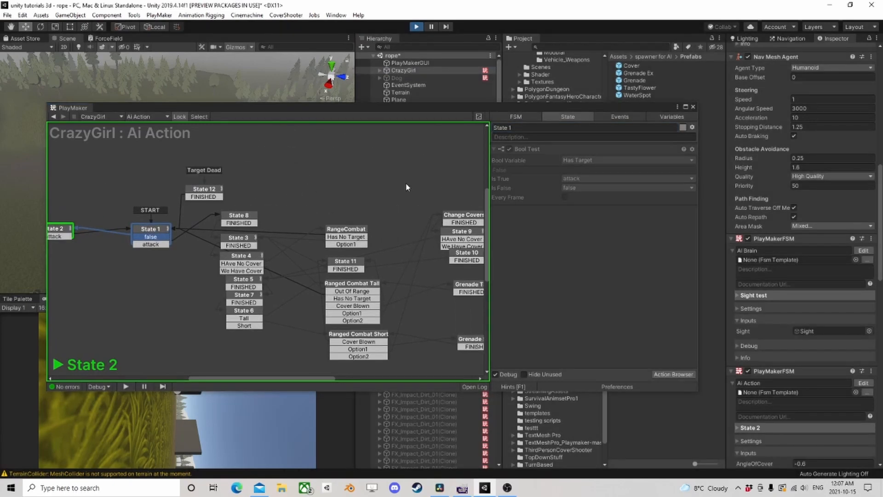
- Copy the isCrouch Set Animator Bool action from State 11 into State 12 and place it above Next Frame Event
click(361, 336)
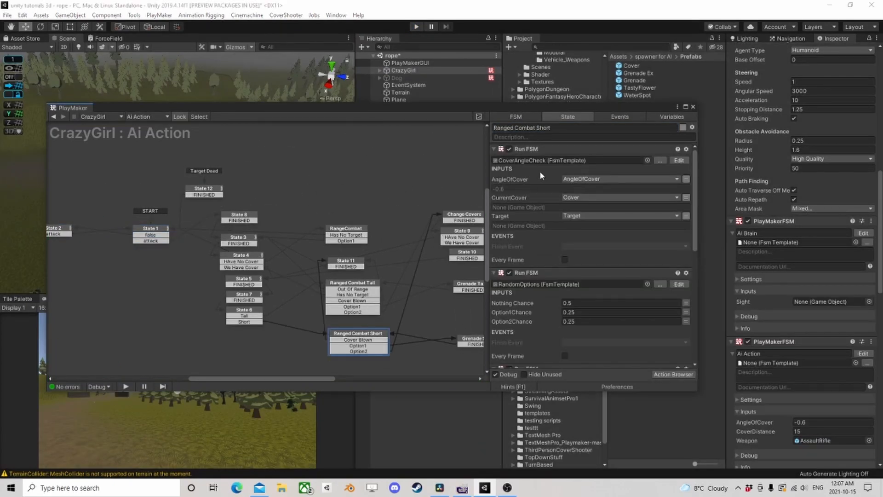
click(355, 265)
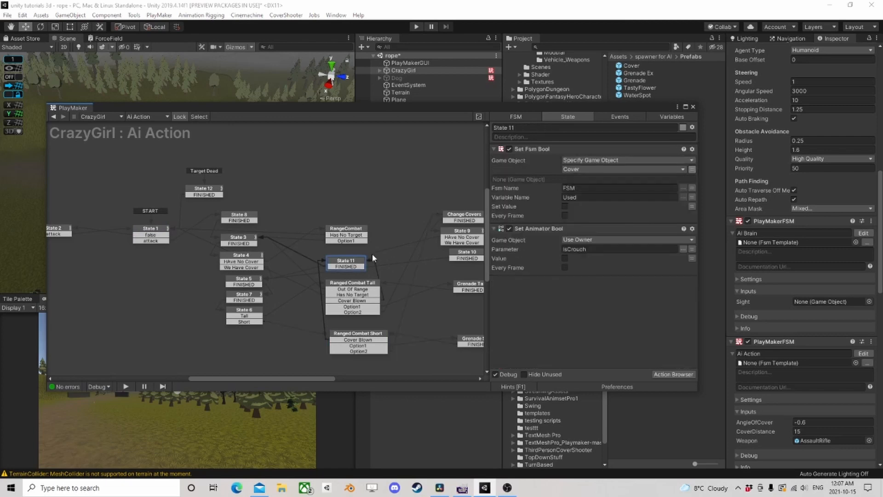
click(528, 149)
right_click(530, 228)
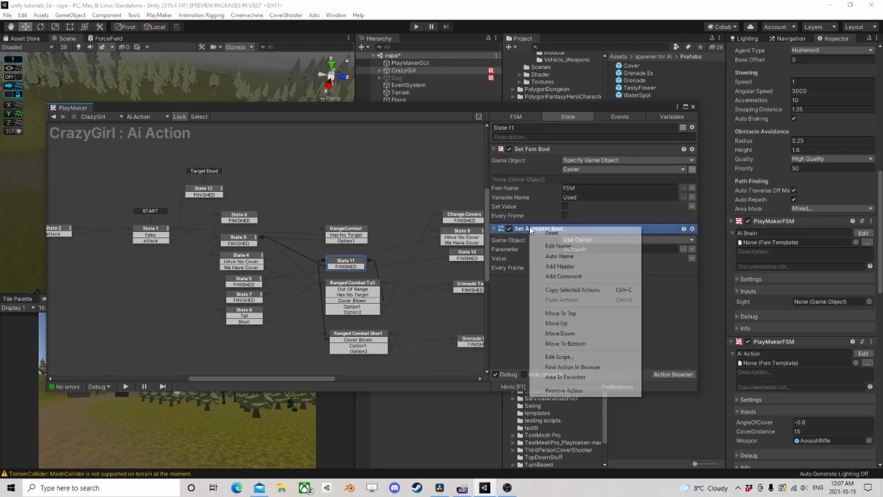
click(576, 288)
click(213, 189)
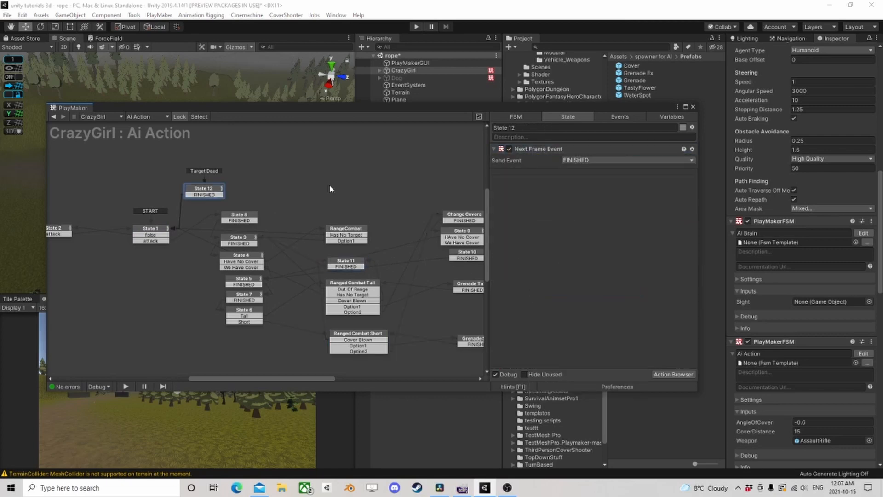
right_click(526, 187)
click(561, 282)
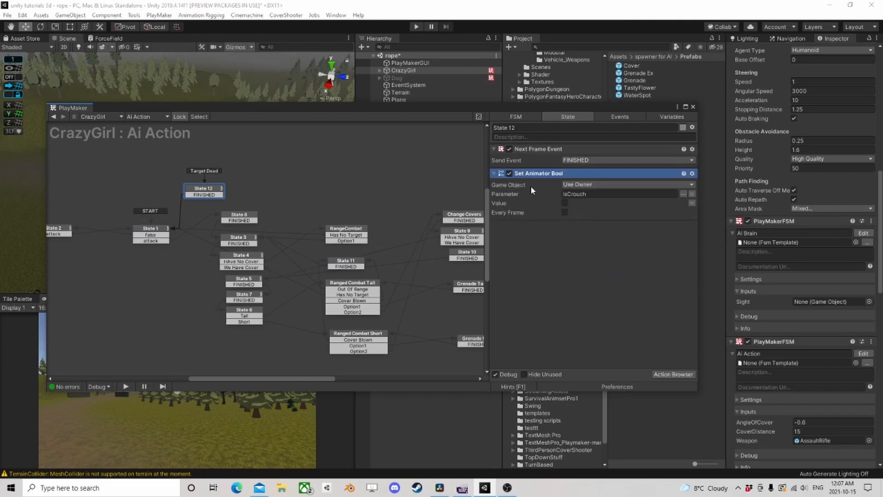
drag(526, 175, 545, 147)
- Examine the Ai Action graph from State 12 across to the grenade states, including State 1's Bool Test and its transitions
scroll(351, 212, down, 2)
middle_drag(351, 214, 377, 218)
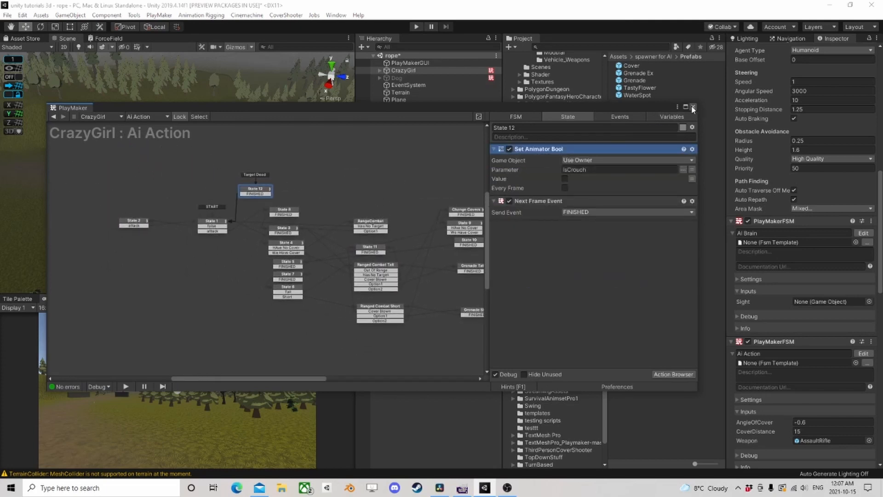
scroll(322, 232, up, 2)
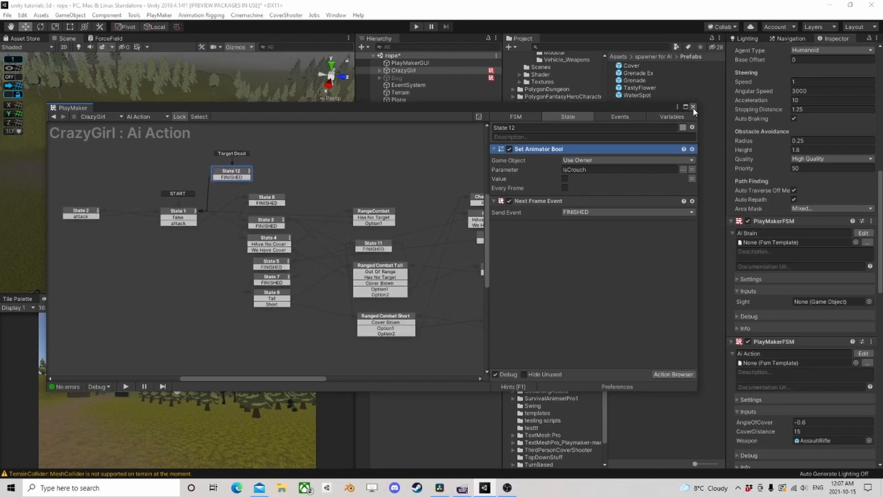
middle_drag(407, 193, 307, 224)
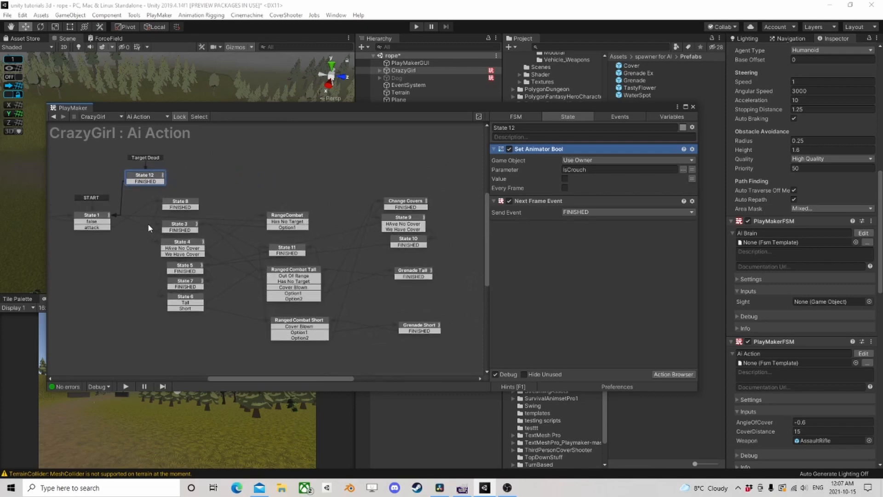
middle_drag(147, 223, 303, 213)
click(273, 214)
scroll(383, 283, down, 3)
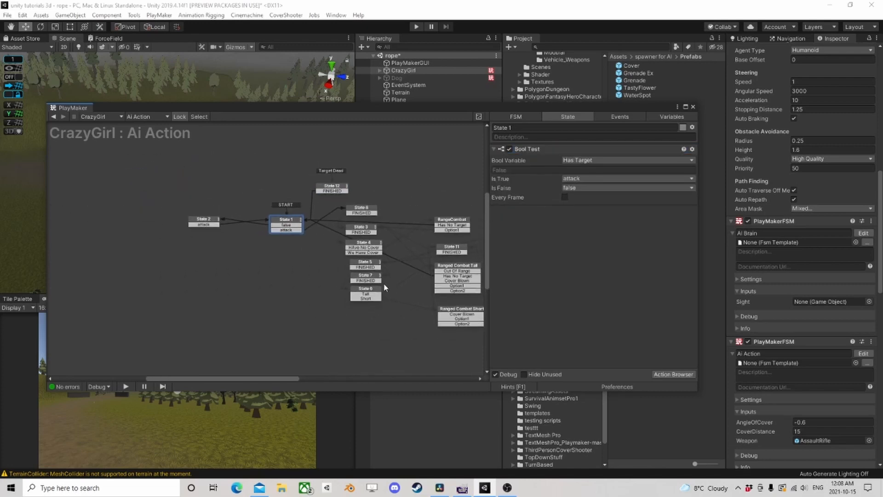
middle_drag(243, 263, 276, 276)
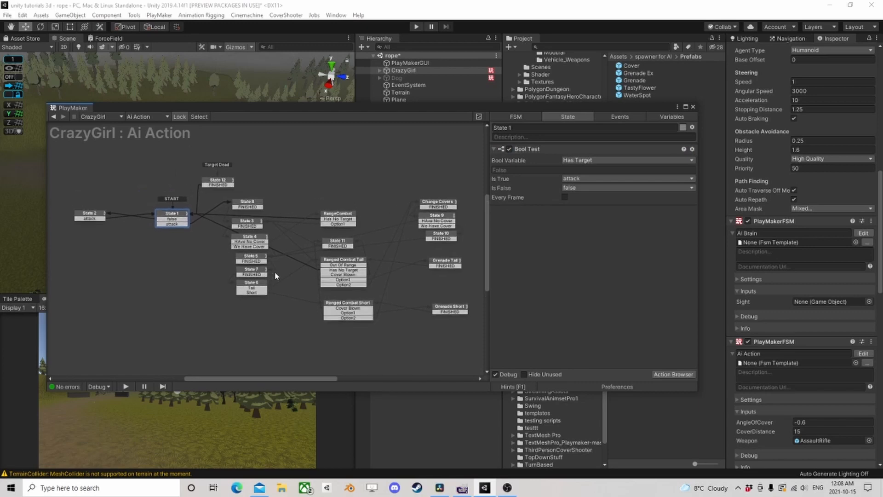
- Check the ongoing recording in OBS, return to Unity and review how State 1 connects to the cover and ranged combat states
click(508, 489)
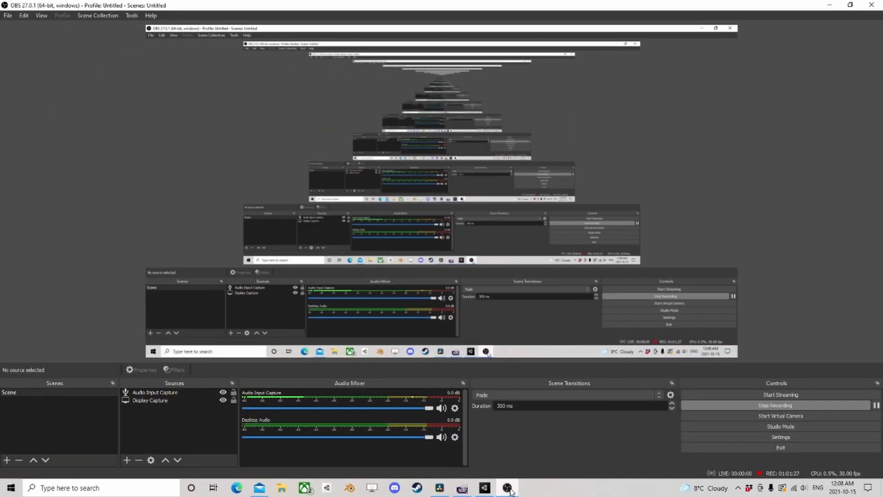
click(508, 489)
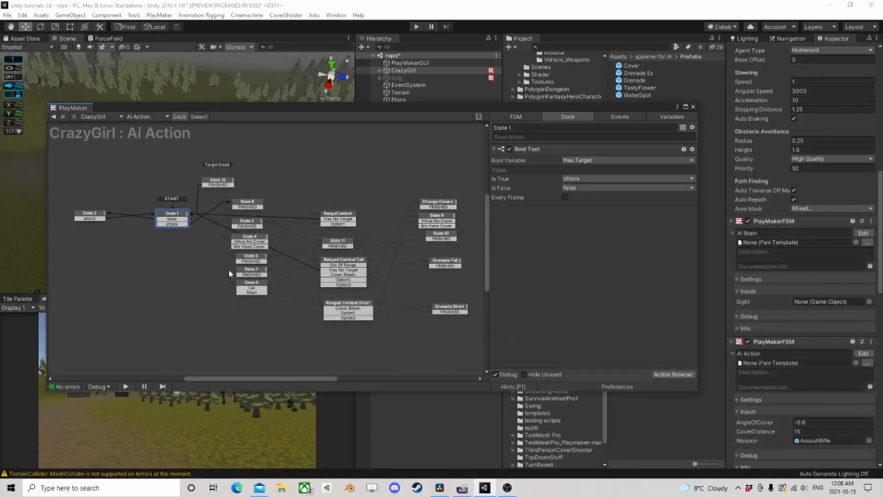
scroll(161, 257, up, 2)
click(170, 253)
click(183, 204)
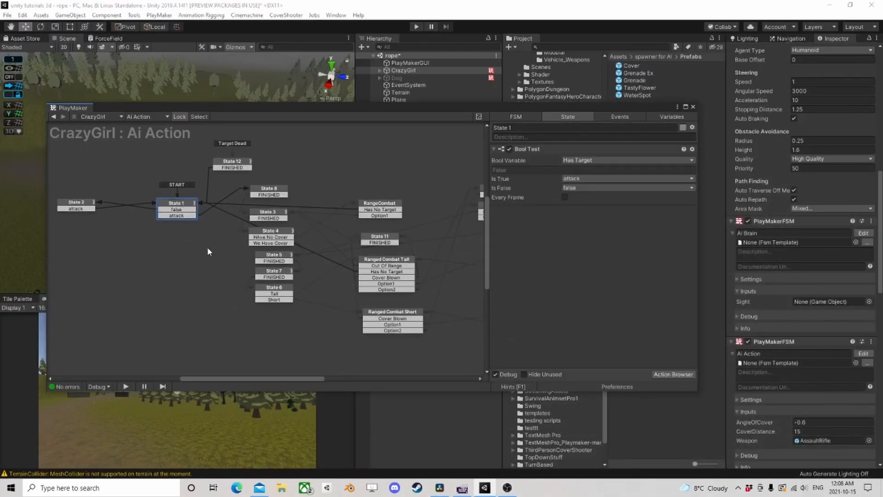
scroll(225, 262, down, 1)
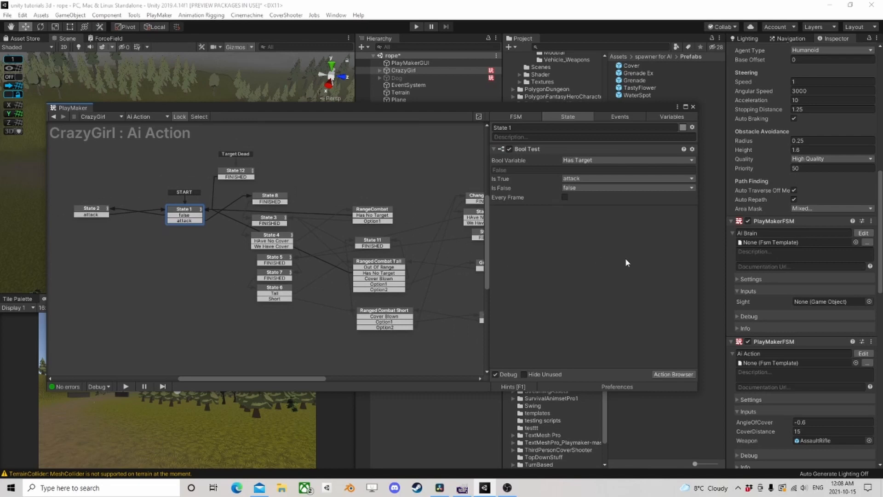
scroll(398, 259, down, 1)
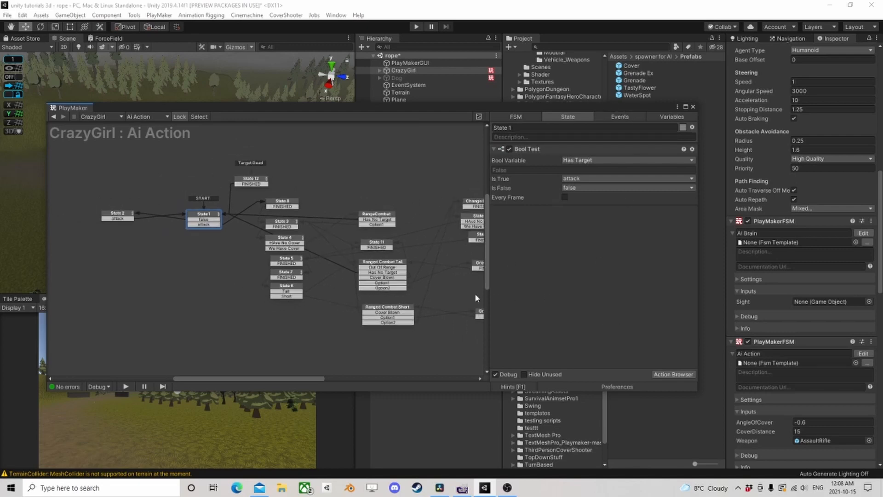
scroll(443, 275, down, 1)
scroll(443, 275, up, 2)
middle_drag(441, 274, 352, 274)
click(332, 250)
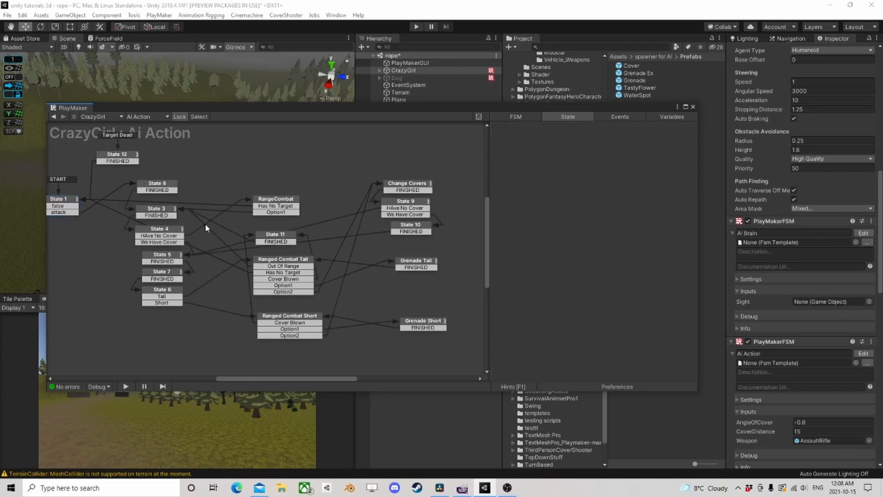
- Review State 2's Run FSM and Bool Test actions in the Ai Action graph, nudging the state beside State 1
middle_drag(179, 229, 351, 252)
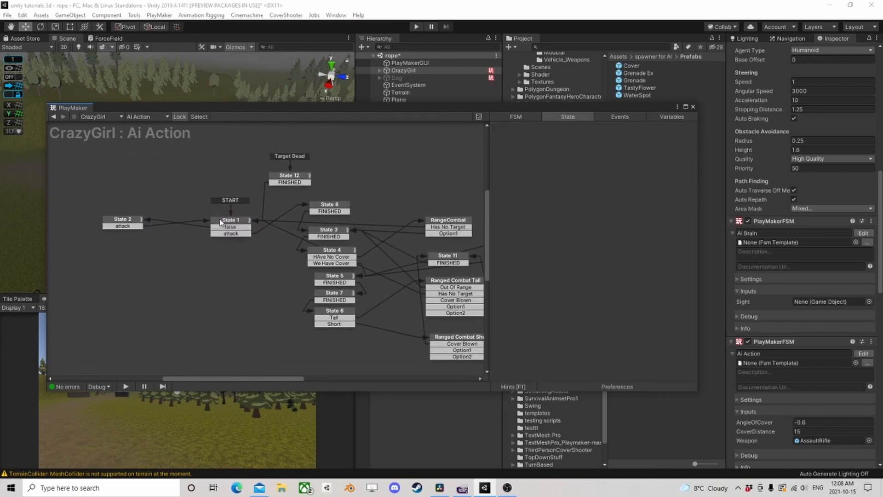
click(124, 225)
mouse_move(125, 224)
mouse_down()
mouse_move(149, 218)
mouse_move(123, 221)
mouse_up()
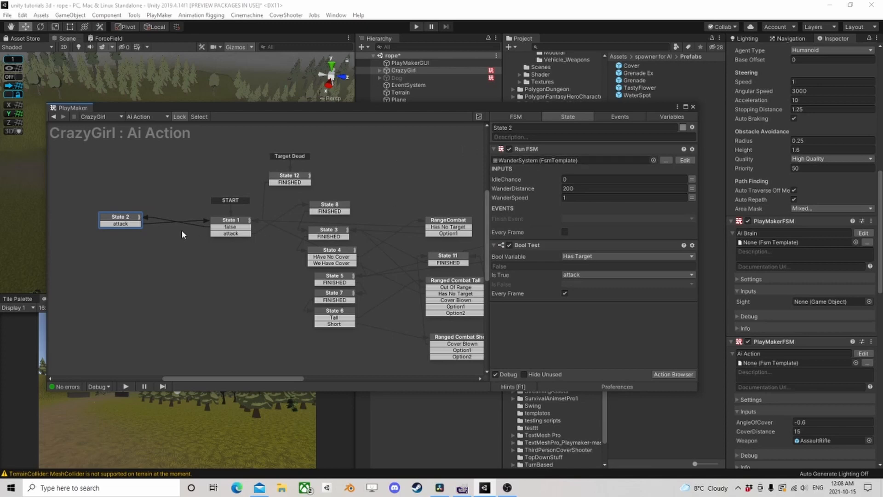
drag(115, 220, 117, 225)
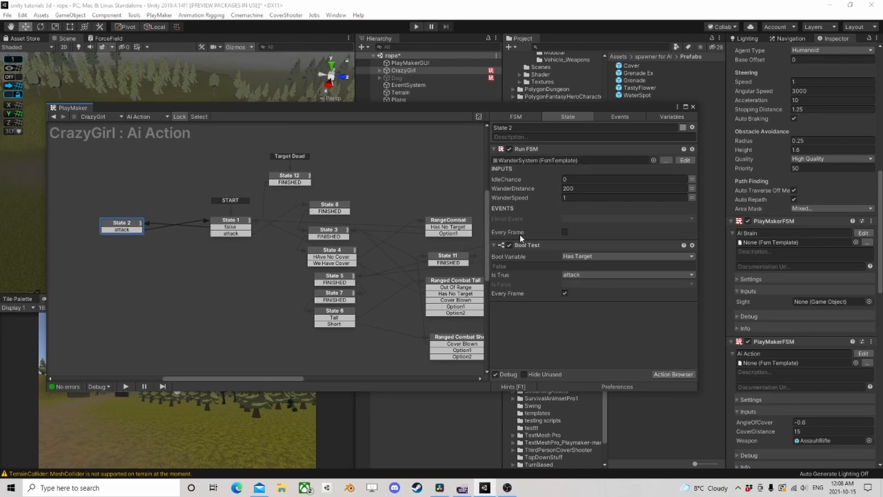
middle_drag(368, 213, 179, 197)
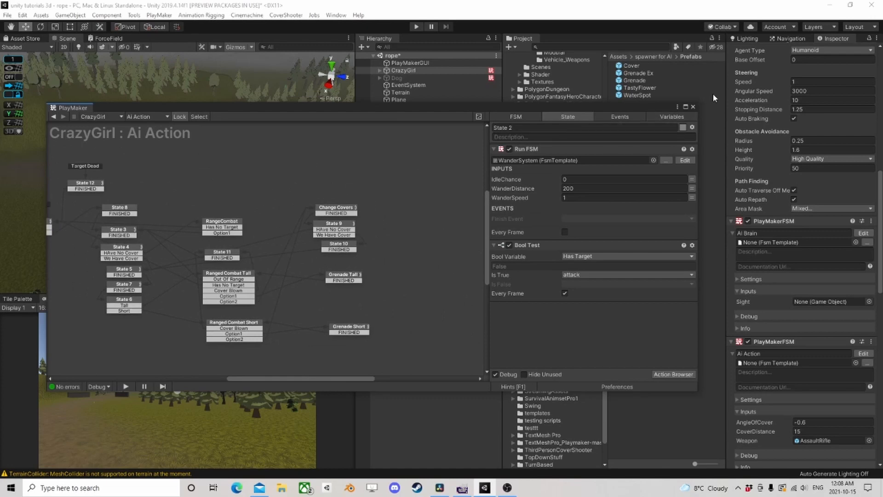
- Close the PlayMaker editor, view CrazyGirl among the cover walls in the scene, and collapse the Low Cover object's children
click(693, 107)
alt+drag(65, 121, 192, 214)
scroll(145, 258, up, 3)
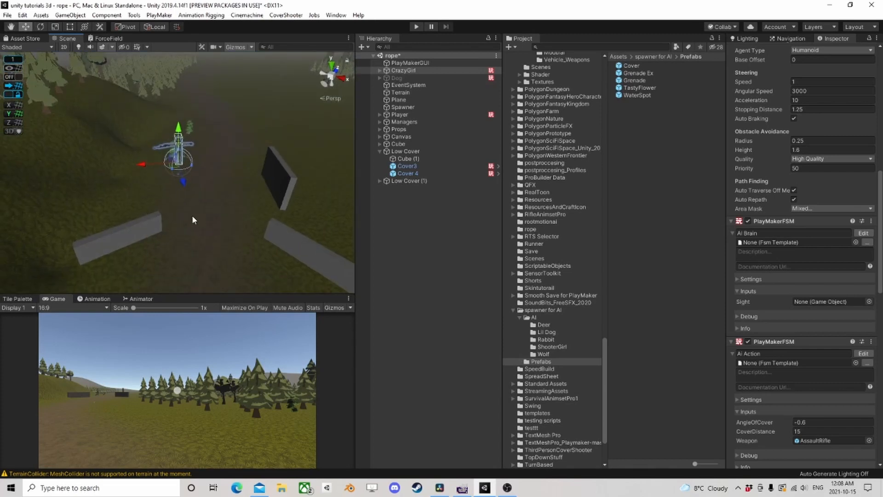
click(380, 151)
click(379, 151)
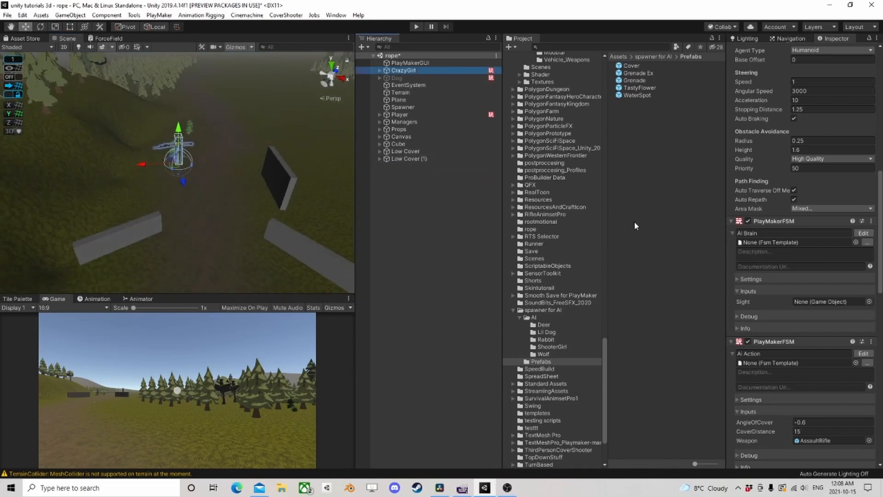